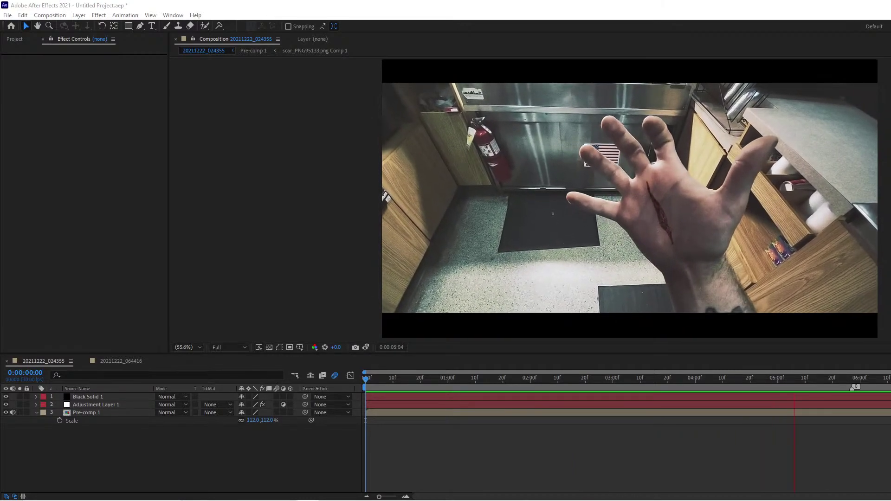
Switch to the Vimeo page in Chrome and show the Heroes Rapid Cellular Regeneration Tutorial video full screen.
{"action": "key", "text": "alt+Tab"}
{"action": "key", "text": "alt+Tab"}
{"action": "key", "text": "alt+Tab"}
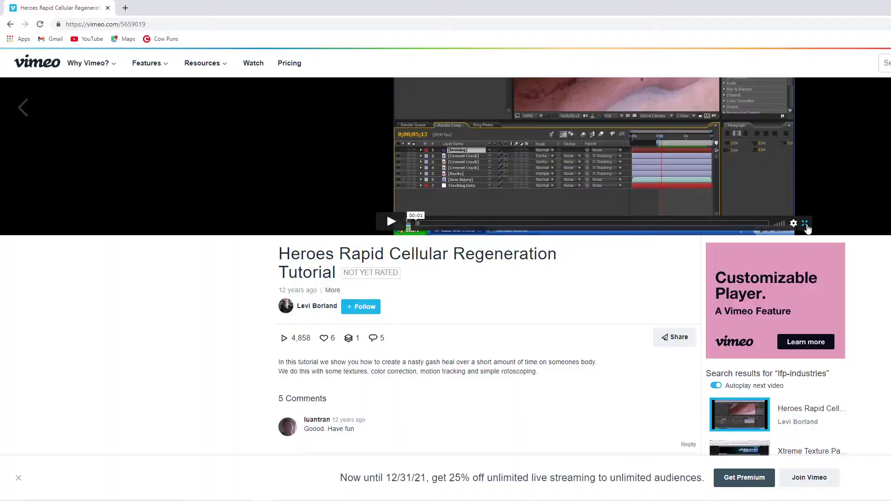
{"action": "left_click", "coordinate": [806, 224]}
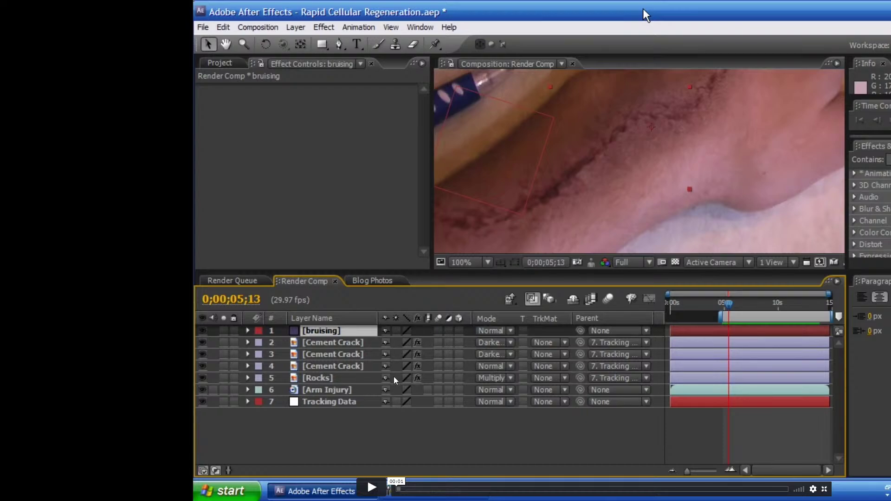
Play the tutorial and skim it by skipping ahead in stages past the four-minute mark.
{"action": "left_click", "coordinate": [402, 489]}
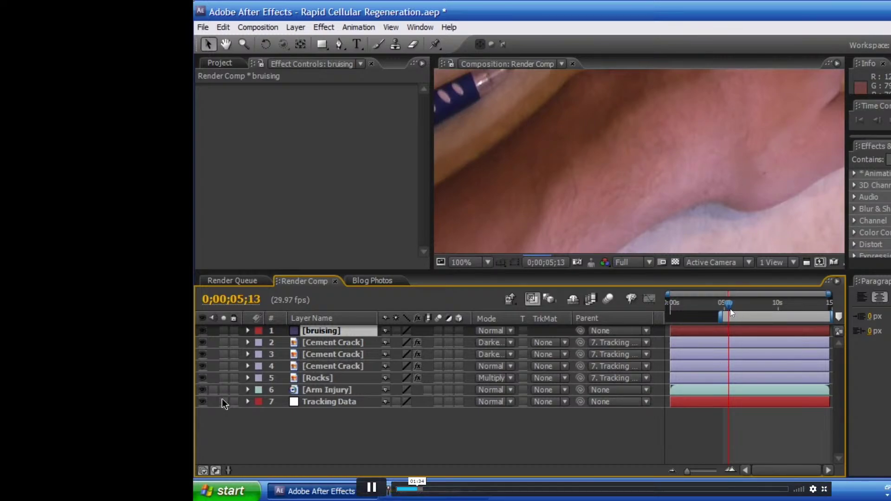
{"action": "left_click", "coordinate": [425, 490]}
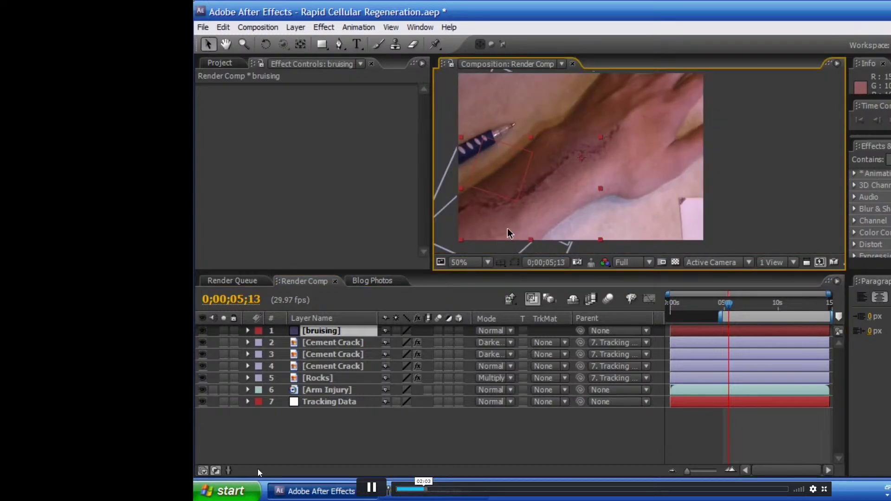
{"action": "left_click", "coordinate": [425, 490]}
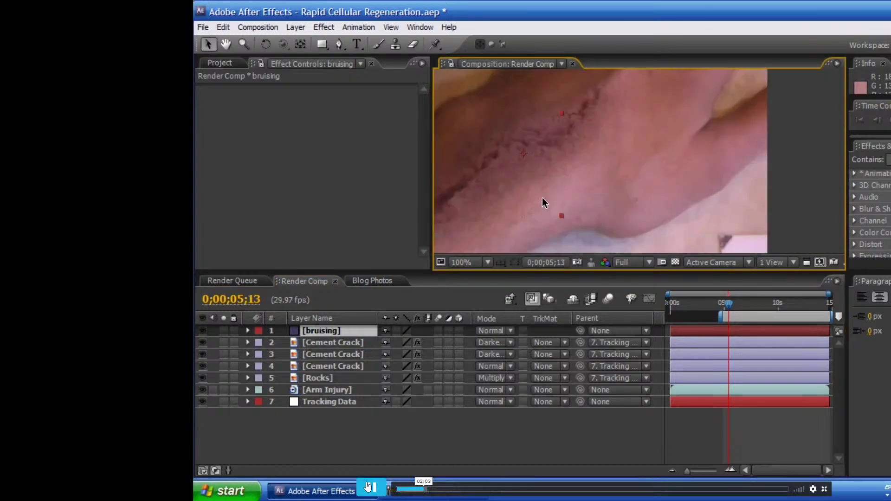
{"action": "left_click", "coordinate": [370, 487]}
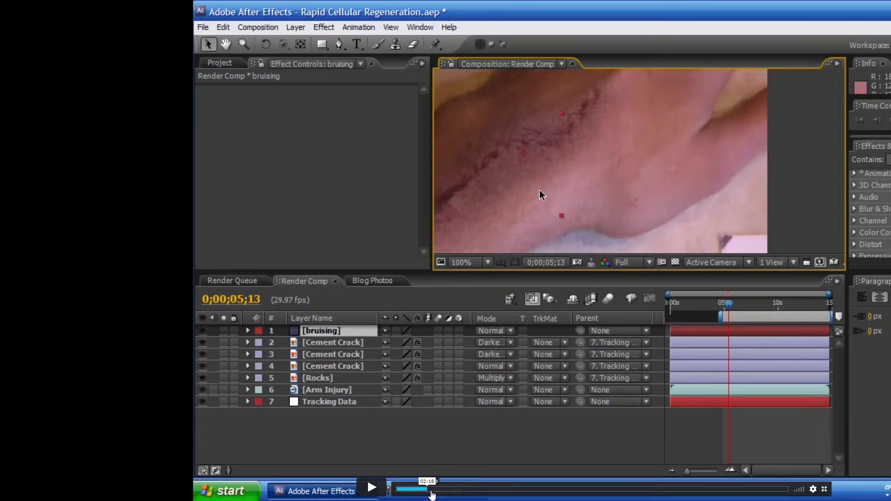
{"action": "left_click", "coordinate": [434, 490]}
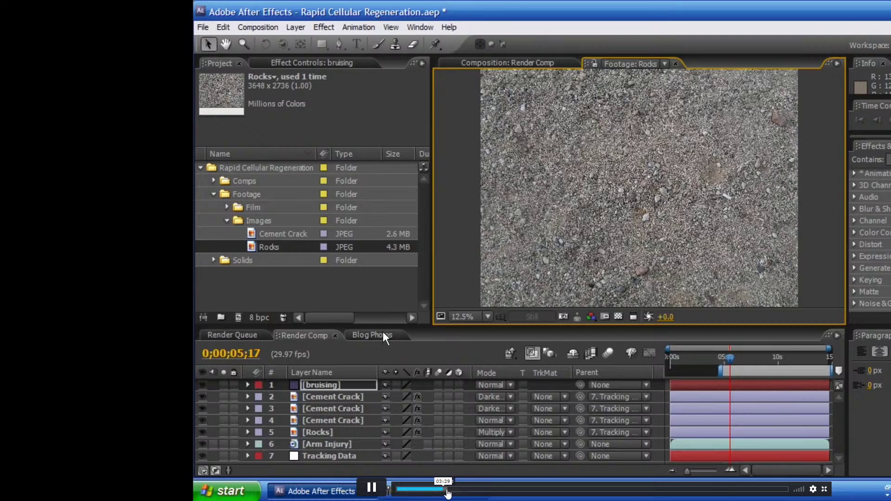
{"action": "left_click", "coordinate": [452, 491]}
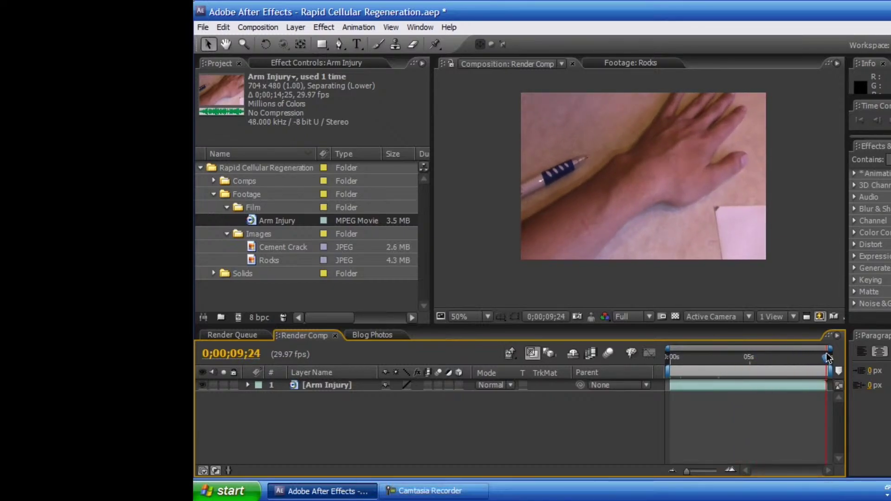
{"action": "left_click_drag", "start_coordinate": [828, 358], "coordinate": [661, 355]}
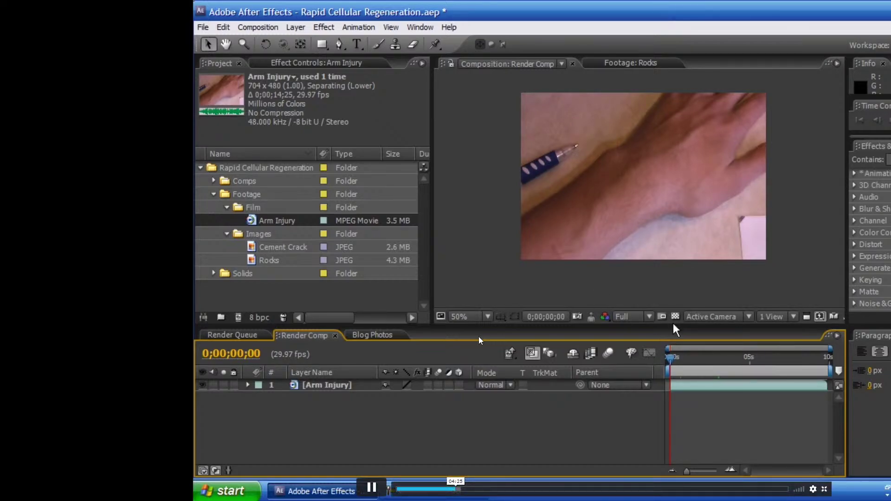
Exit full-screen playback and minimize the browser window to return to After Effects.
{"action": "key", "text": "Escape"}
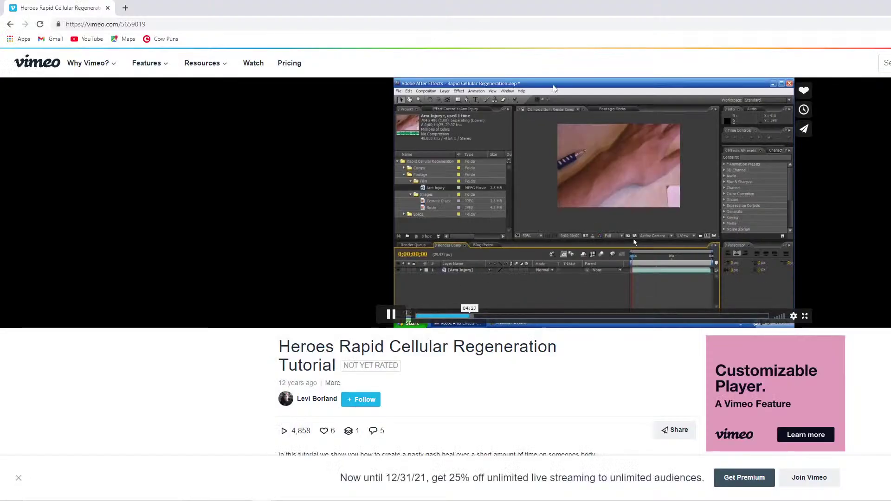
{"action": "left_click_drag", "start_coordinate": [462, 13], "coordinate": [449, 75]}
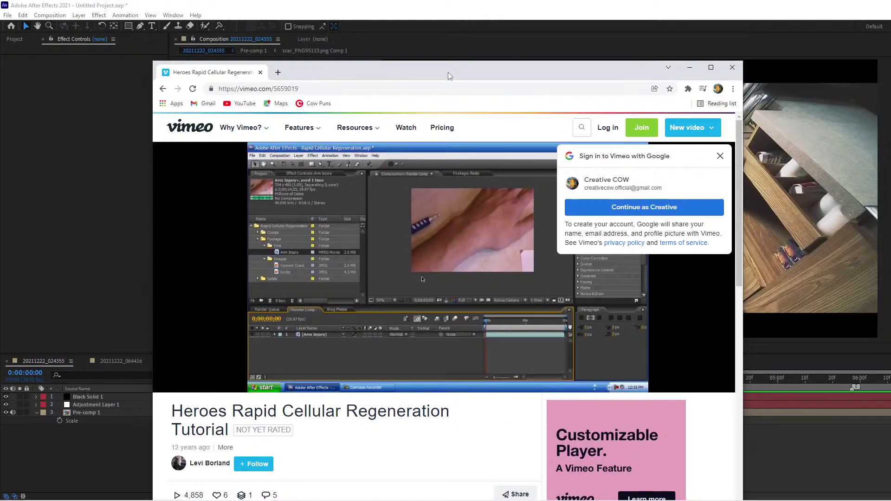
{"action": "left_click", "coordinate": [691, 67]}
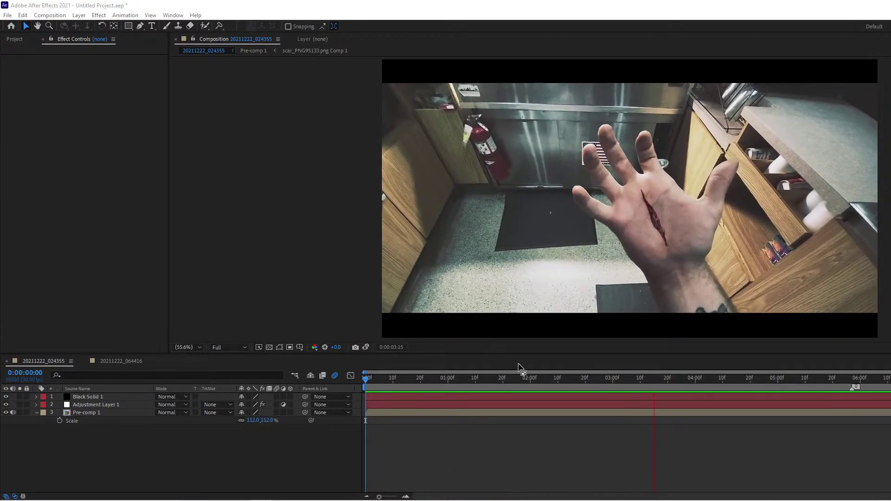
Reopen the Vimeo page in Chrome, maximize its window and read through the comments below the tutorial.
{"action": "mouse_move", "coordinate": [264, 494]}
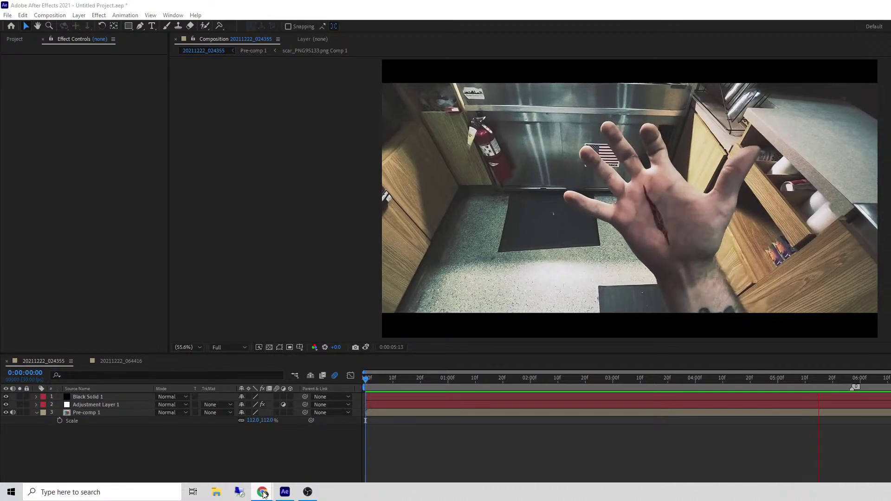
{"action": "left_click", "coordinate": [307, 452]}
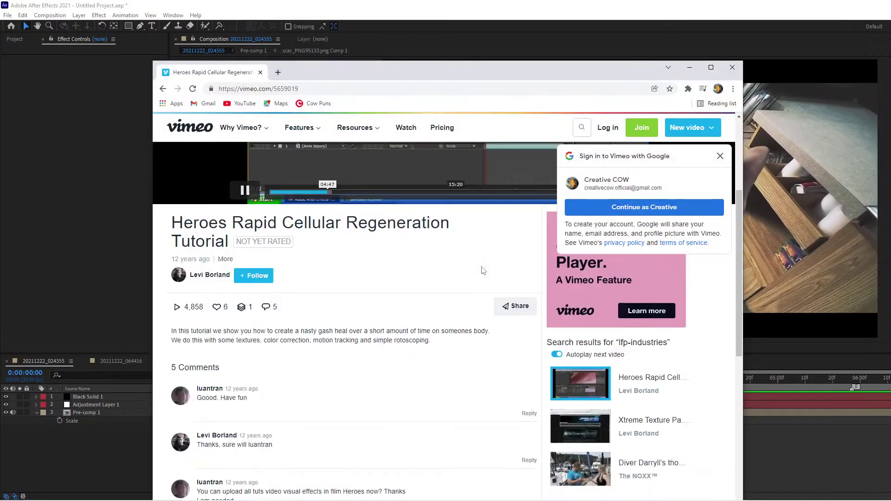
{"action": "scroll", "coordinate": [483, 271], "scroll_direction": "down", "scroll_amount": 4}
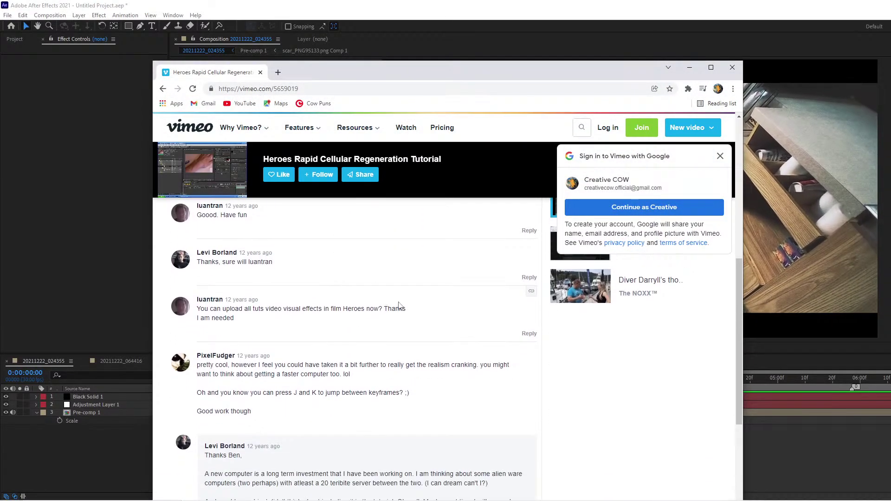
{"action": "left_click", "coordinate": [711, 68]}
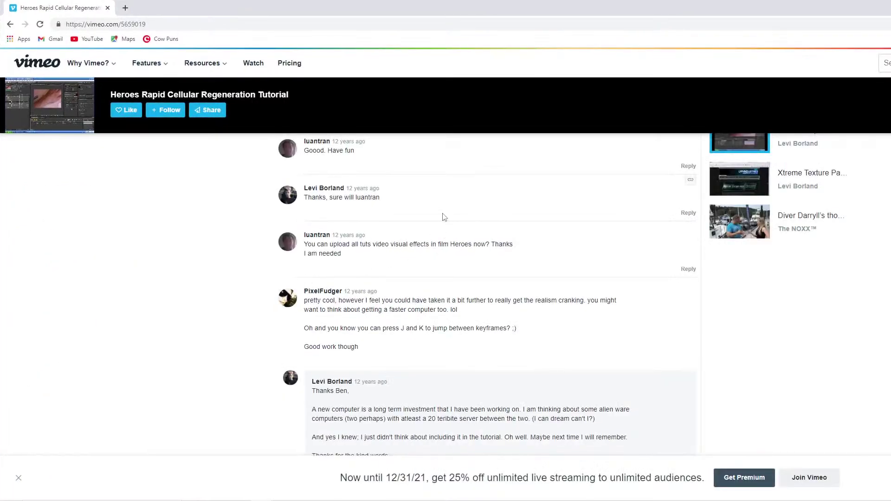
{"action": "scroll", "coordinate": [386, 260], "scroll_direction": "up", "scroll_amount": 1}
{"action": "scroll", "coordinate": [397, 279], "scroll_direction": "down", "scroll_amount": 2}
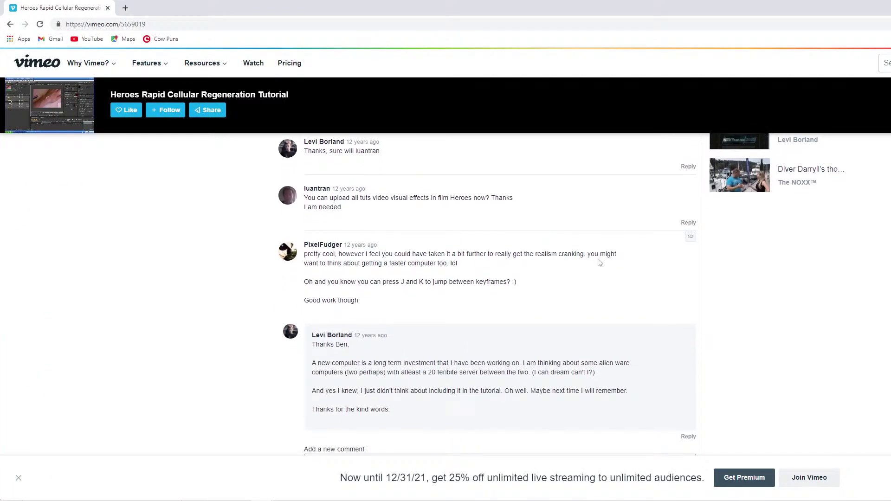
{"action": "scroll", "coordinate": [470, 279], "scroll_direction": "down", "scroll_amount": 1}
{"action": "scroll", "coordinate": [537, 247], "scroll_direction": "down", "scroll_amount": 1}
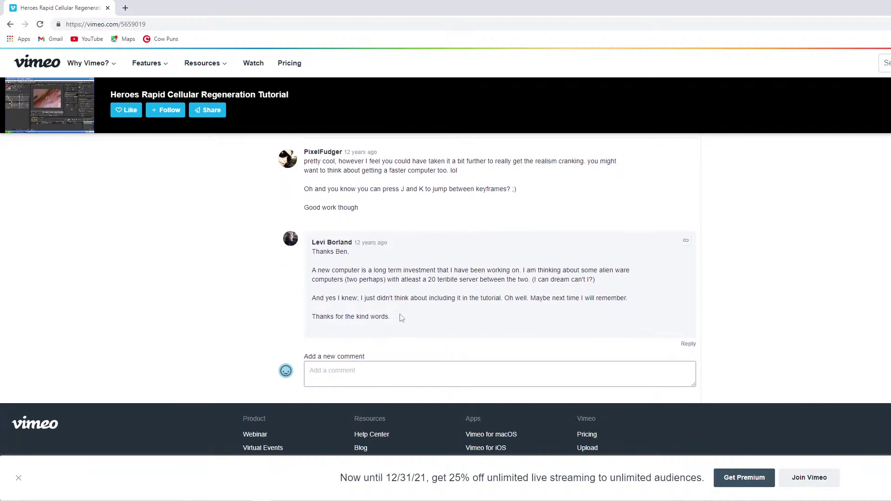
{"action": "scroll", "coordinate": [439, 312], "scroll_direction": "up", "scroll_amount": 15}
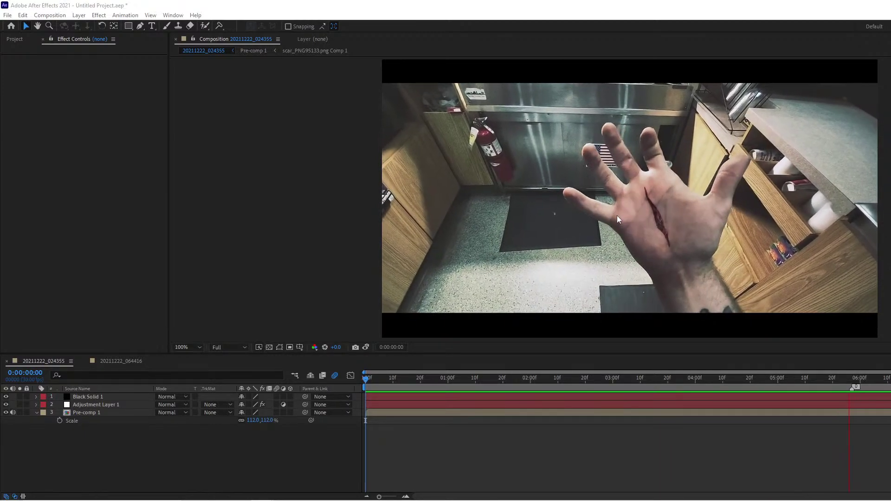
Return to After Effects, review the hand wound preview in an enlarged Composition viewer, and stop playback.
{"action": "scroll", "coordinate": [617, 216], "scroll_direction": "up", "scroll_amount": 2}
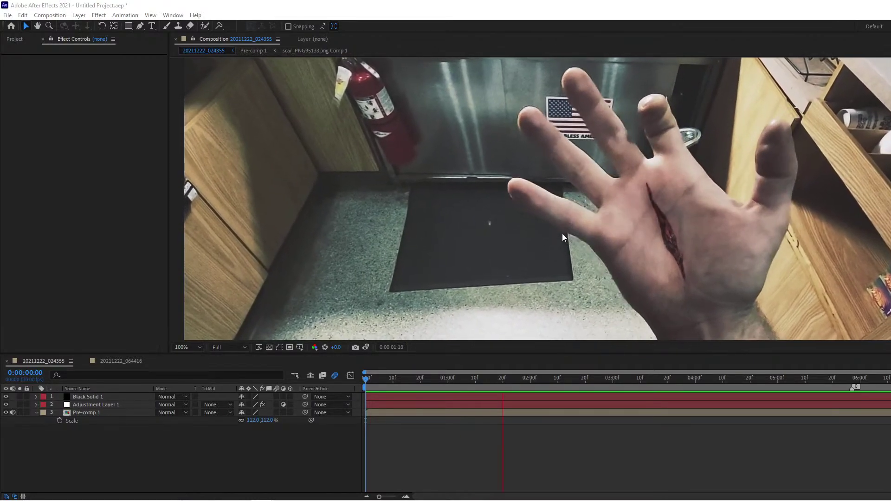
{"action": "key", "text": "grave"}
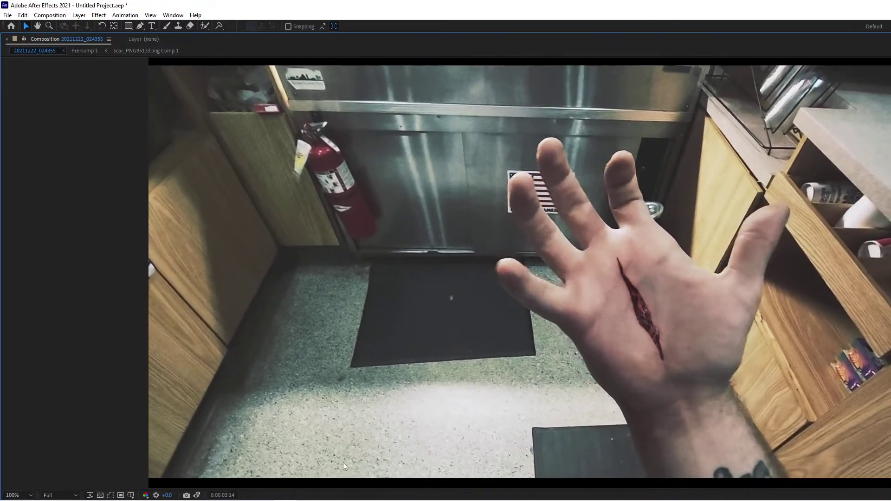
{"action": "key", "text": "space"}
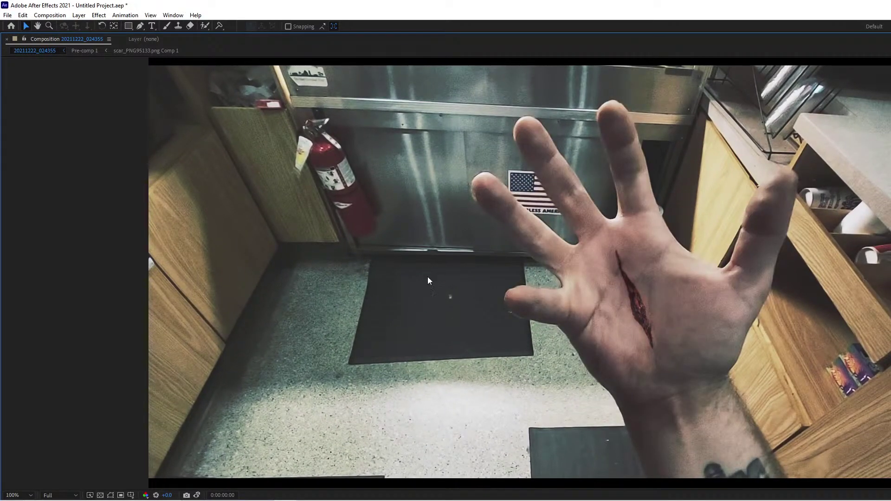
{"action": "key", "text": "grave"}
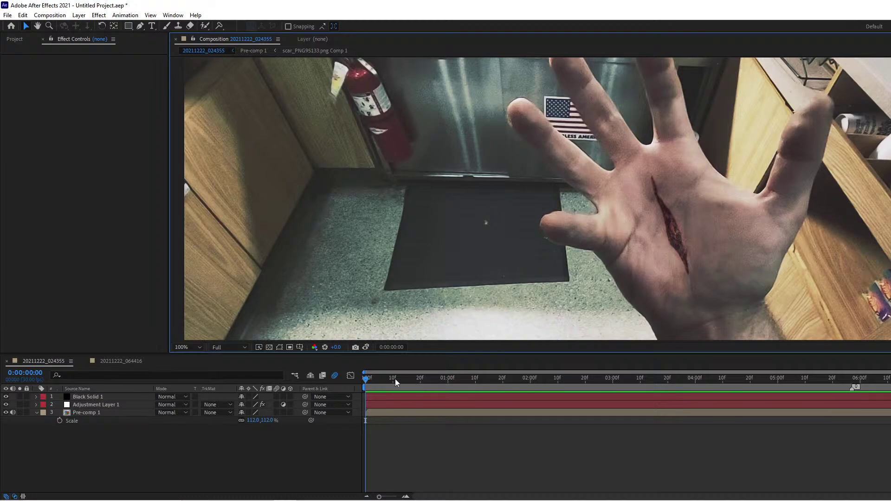
Move through the hand composition to 0:00:07:10 and inspect the palm wound at 200% magnification.
{"action": "left_click_drag", "start_coordinate": [395, 379], "coordinate": [890, 365]}
{"action": "scroll", "coordinate": [749, 339], "scroll_direction": "up", "scroll_amount": 1}
{"action": "left_click_drag", "start_coordinate": [813, 274], "coordinate": [655, 185]}
{"action": "key", "text": "space"}
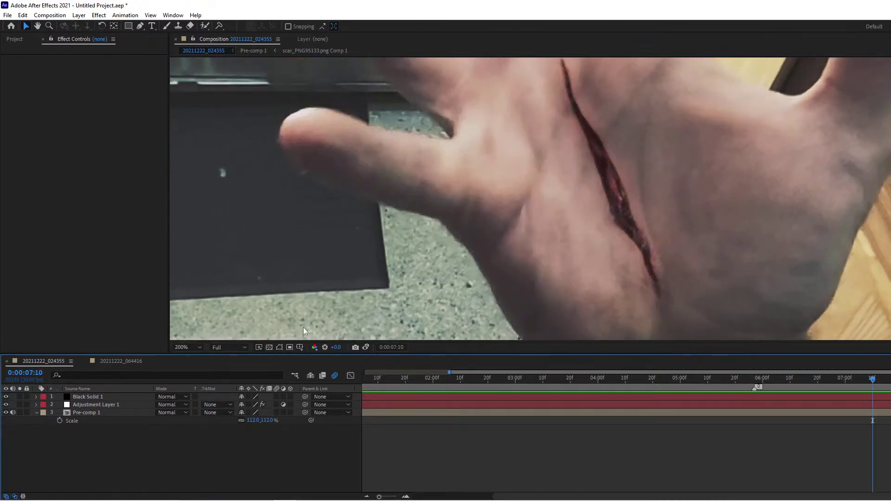
Open the 20211222_064416 composition and preview the cut and bruise under the eye up close and in full frame.
{"action": "left_click", "coordinate": [124, 360]}
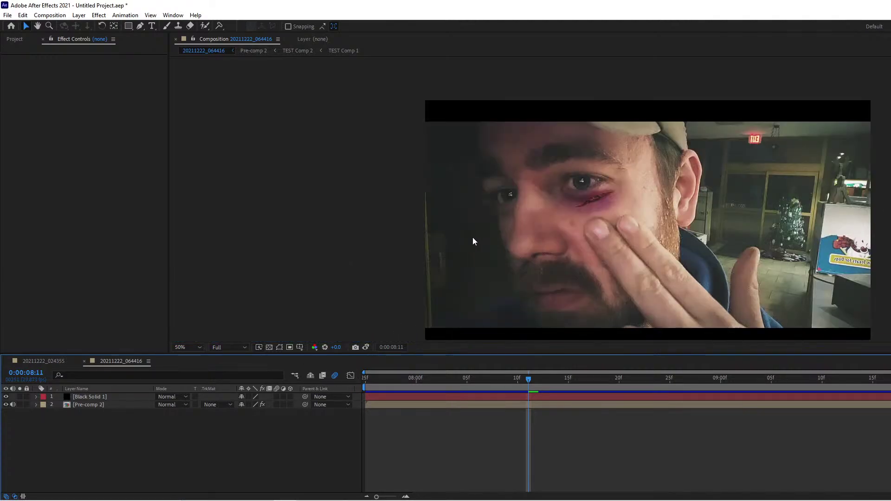
{"action": "scroll", "coordinate": [584, 222], "scroll_direction": "up", "scroll_amount": 2}
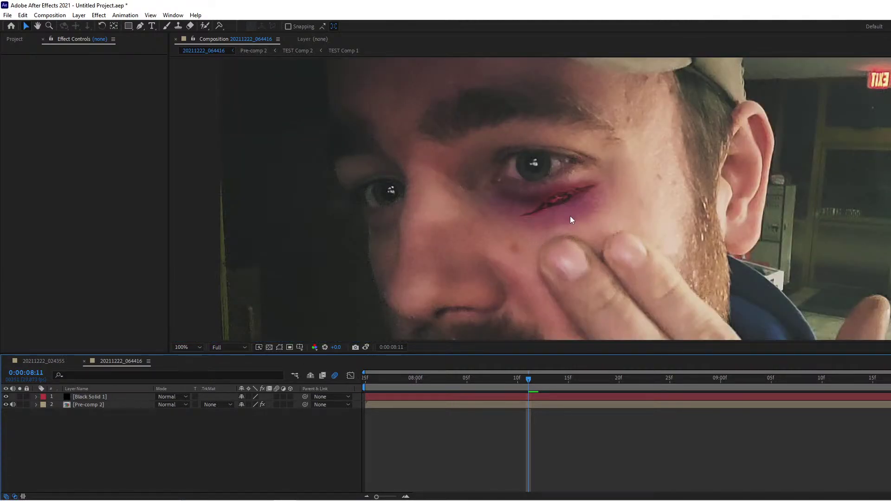
{"action": "scroll", "coordinate": [571, 220], "scroll_direction": "down", "scroll_amount": 2}
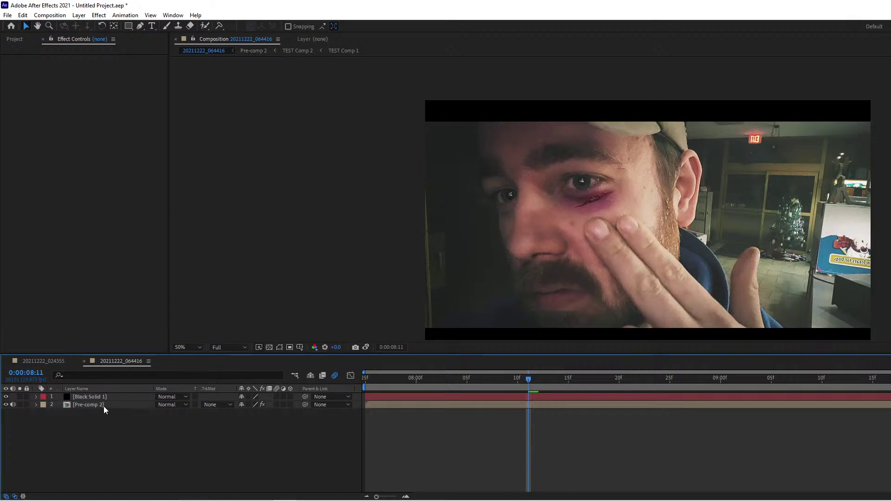
{"action": "scroll", "coordinate": [547, 263], "scroll_direction": "up", "scroll_amount": 2}
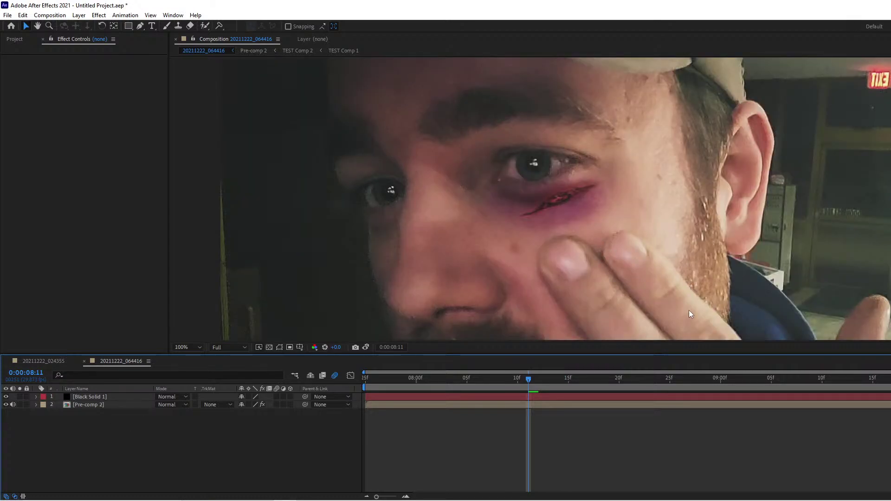
{"action": "key", "text": "space"}
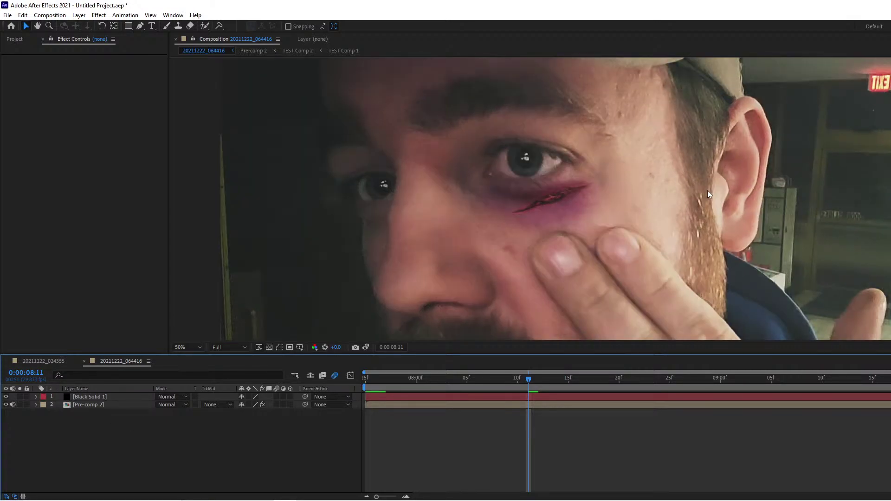
{"action": "scroll", "coordinate": [611, 219], "scroll_direction": "down", "scroll_amount": 2}
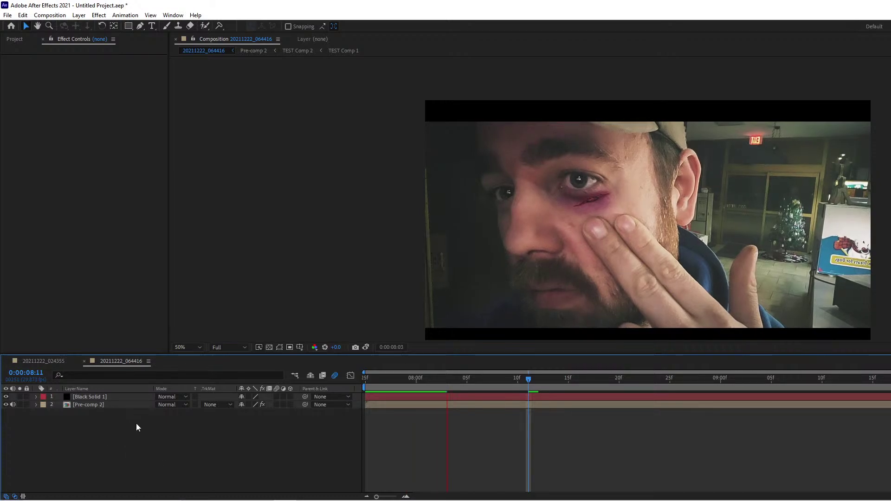
Open TEST Comp 1 through Pre-comp 2 and TEST Comp 2, and hide its scar_PNG95133.png layer.
{"action": "left_click", "coordinate": [108, 408]}
{"action": "double_click", "coordinate": [88, 405]}
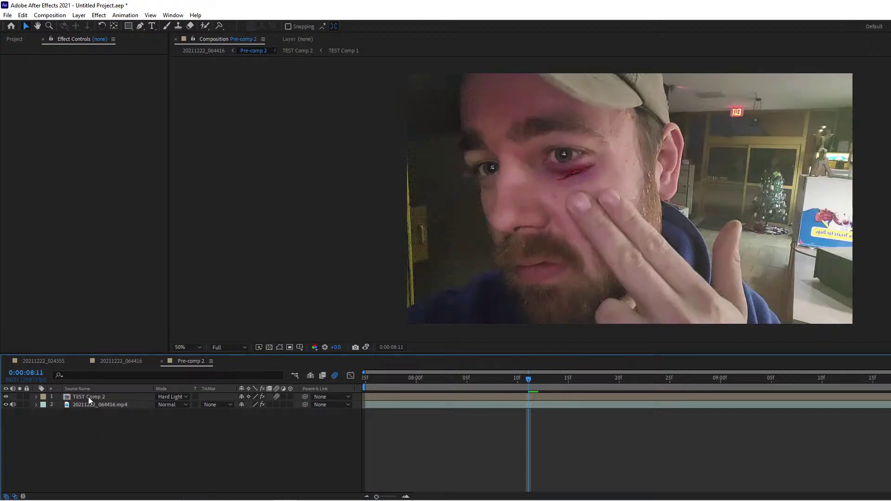
{"action": "double_click", "coordinate": [90, 398]}
{"action": "double_click", "coordinate": [88, 398]}
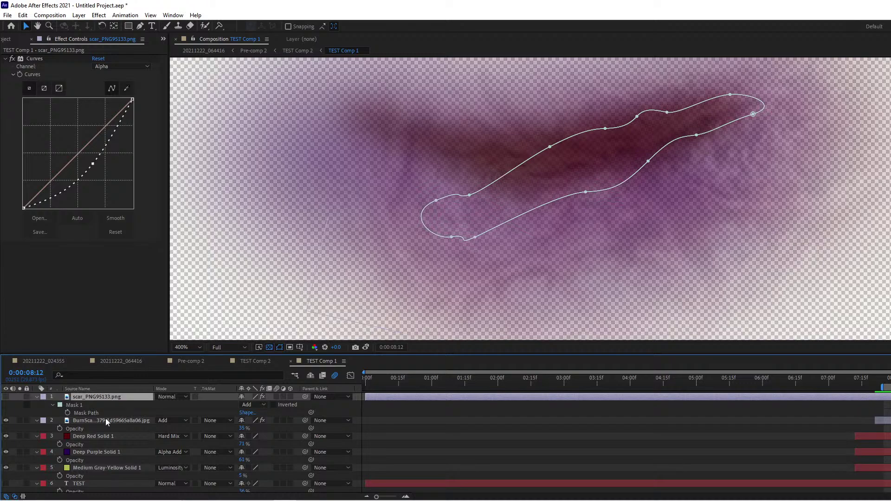
Return to the 20211222_064416 composition and examine the under-eye bruise at 100% magnification.
{"action": "left_click", "coordinate": [256, 362]}
{"action": "left_click", "coordinate": [188, 361]}
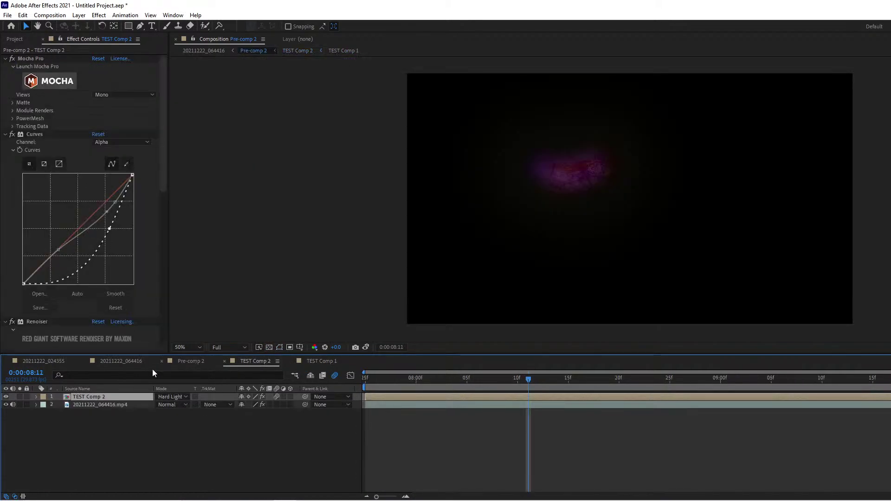
{"action": "left_click", "coordinate": [118, 362]}
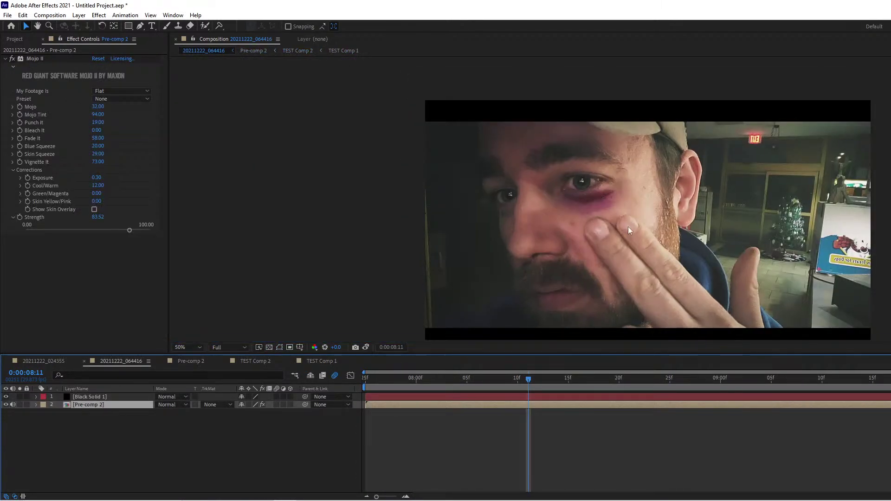
{"action": "scroll", "coordinate": [629, 201], "scroll_direction": "up", "scroll_amount": 2}
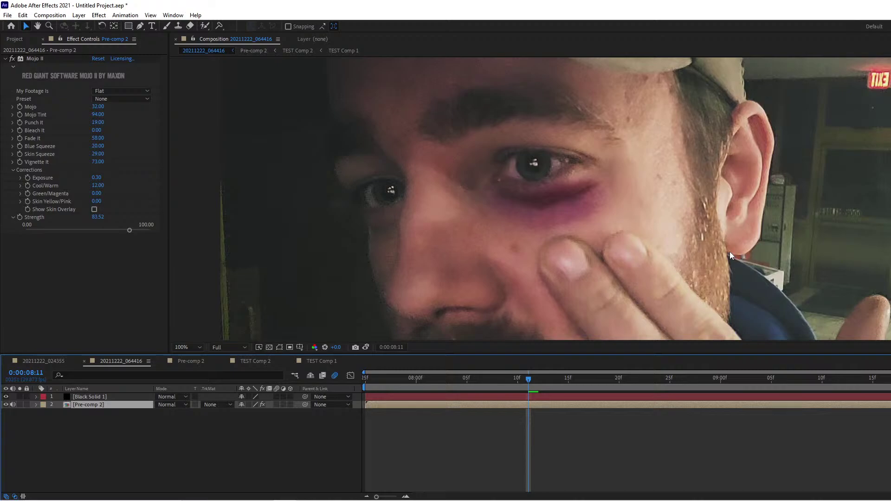
Preview the under-eye bruise, enlarge it to 100%, and scrub through the shot to 0:00:09:11.
{"action": "key", "text": "space"}
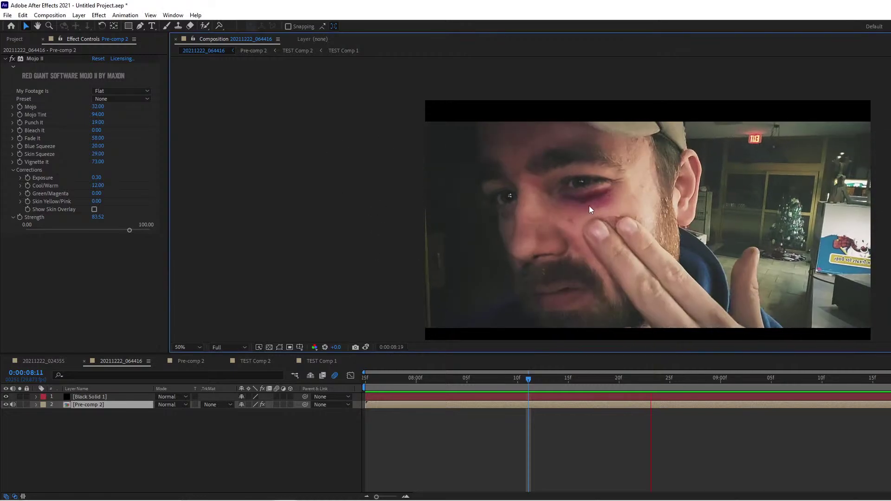
{"action": "scroll", "coordinate": [604, 210], "scroll_direction": "up", "scroll_amount": 2}
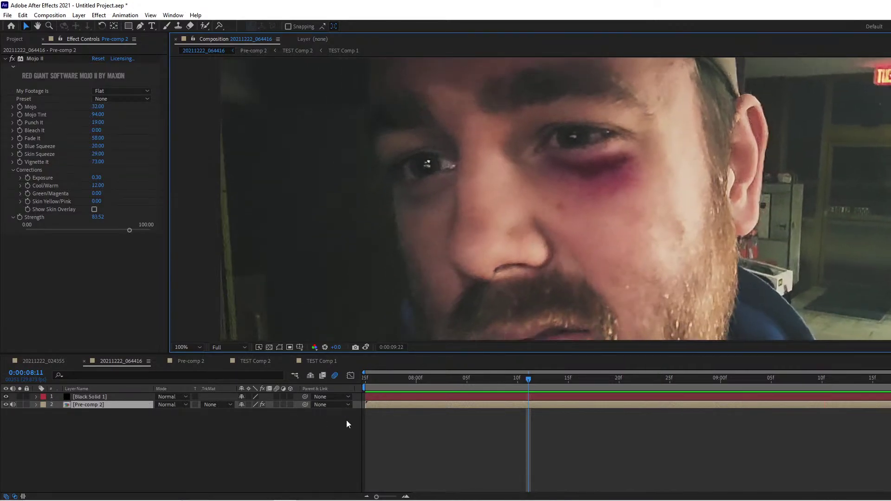
{"action": "left_click_drag", "start_coordinate": [581, 379], "coordinate": [763, 397]}
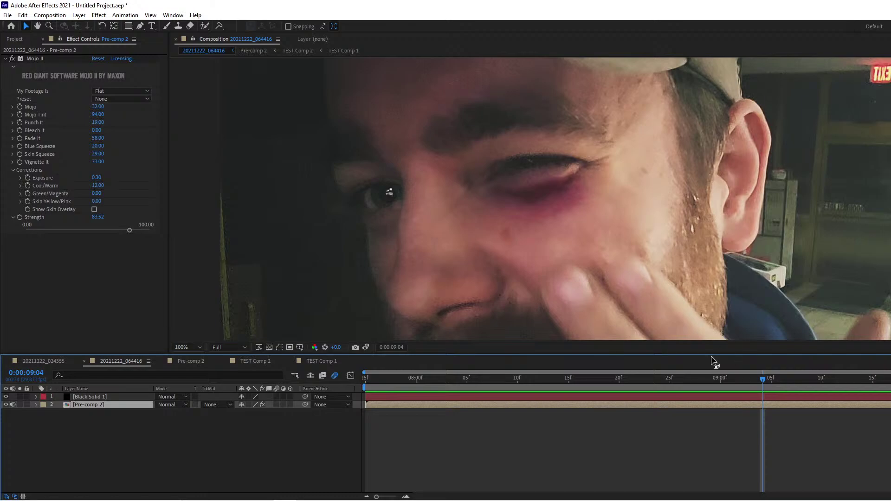
{"action": "left_click_drag", "start_coordinate": [756, 380], "coordinate": [848, 377]}
Scrub the palm gash in 20211222_024355 to 0:00:08:23, and compare it with the bruise in 20211222_064416 back at 0:00:07:25.
{"action": "left_click", "coordinate": [54, 361]}
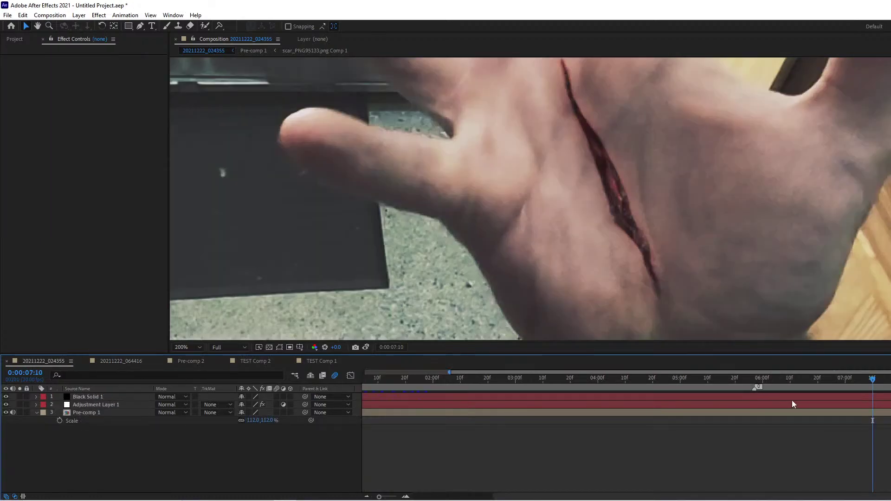
{"action": "mouse_move", "coordinate": [890, 380]}
{"action": "left_mouse_down"}
{"action": "mouse_move", "coordinate": [857, 380]}
{"action": "mouse_move", "coordinate": [884, 380]}
{"action": "left_mouse_up"}
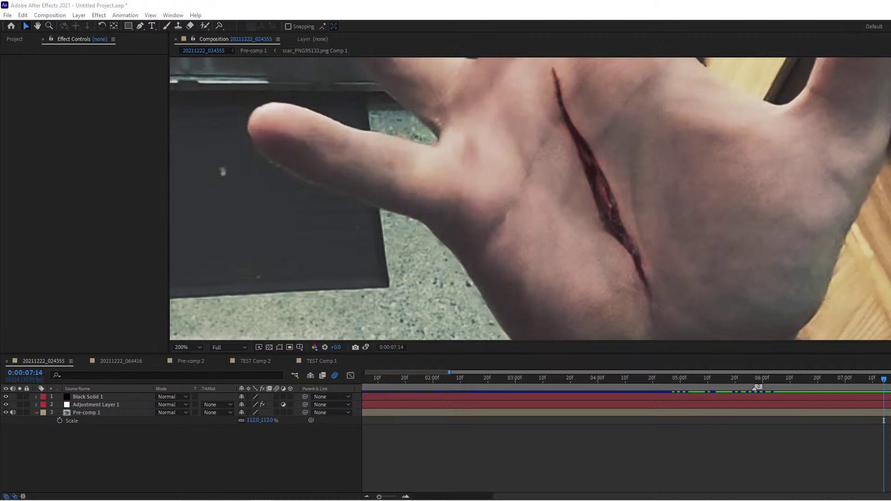
{"action": "mouse_move", "coordinate": [875, 378]}
{"action": "left_mouse_down"}
{"action": "mouse_move", "coordinate": [412, 371]}
{"action": "mouse_move", "coordinate": [890, 377]}
{"action": "left_mouse_up"}
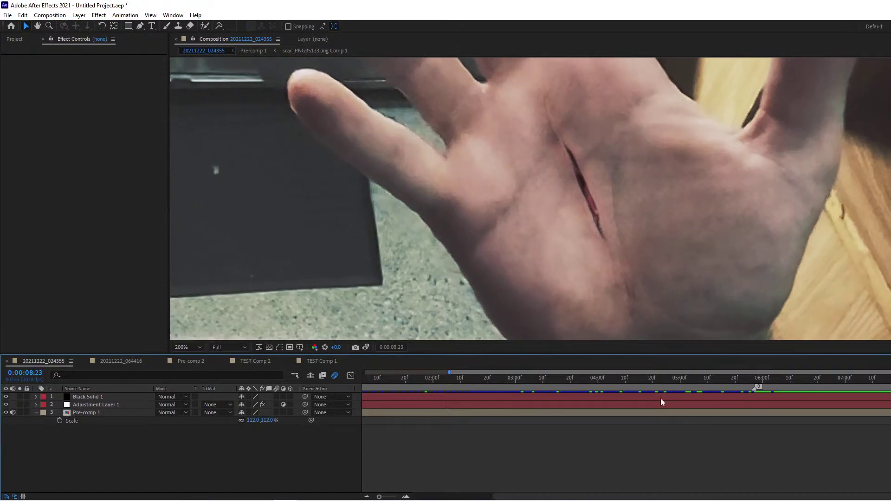
{"action": "left_click", "coordinate": [132, 362]}
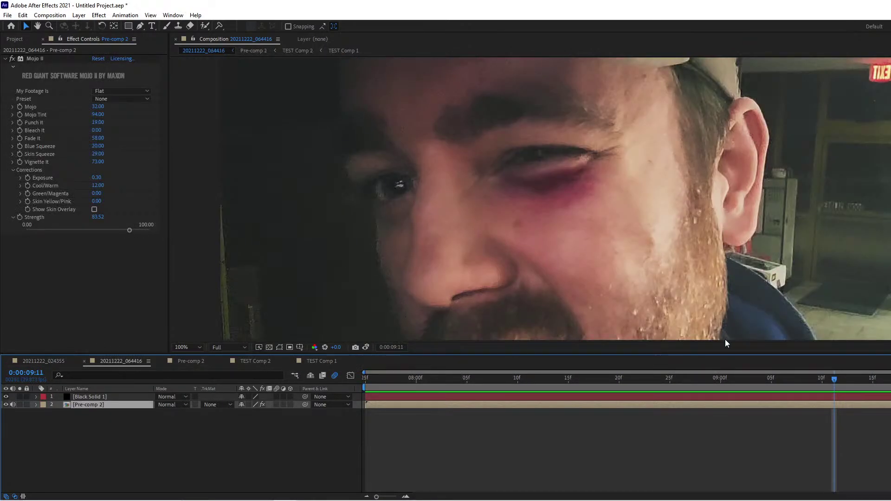
{"action": "left_click_drag", "start_coordinate": [840, 376], "coordinate": [343, 374]}
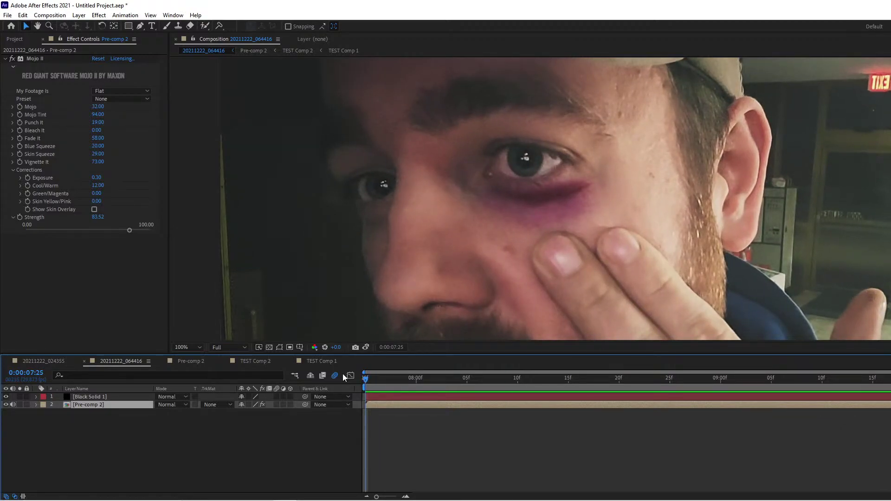
Gather all existing project items into a new folder named Old Stuff.
{"action": "left_click", "coordinate": [76, 278]}
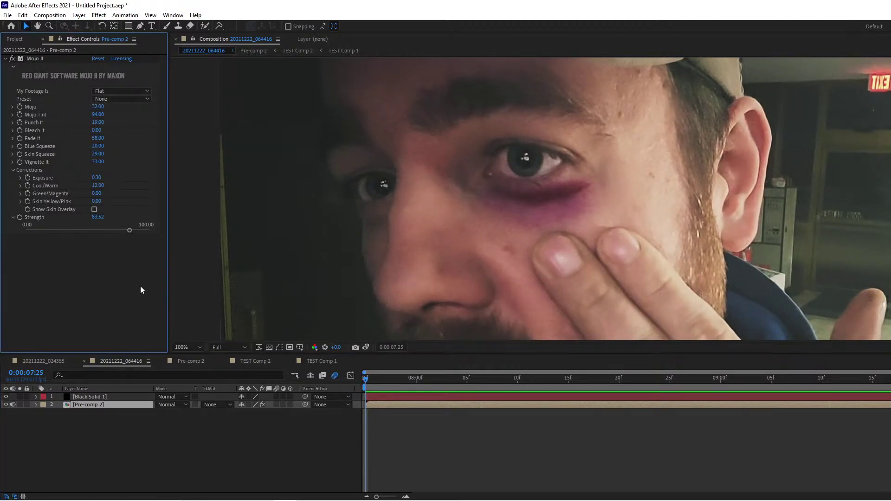
{"action": "left_click", "coordinate": [15, 39]}
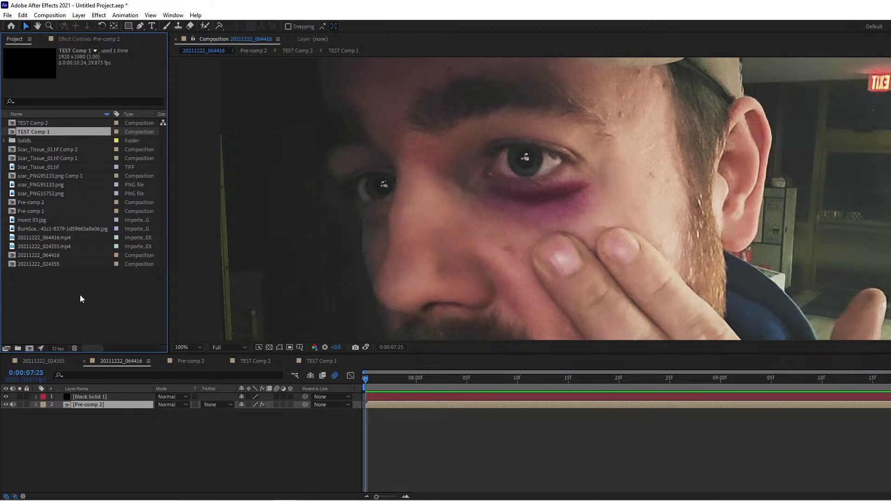
{"action": "left_click_drag", "start_coordinate": [80, 294], "coordinate": [27, 122]}
{"action": "left_click_drag", "start_coordinate": [36, 225], "coordinate": [30, 347]}
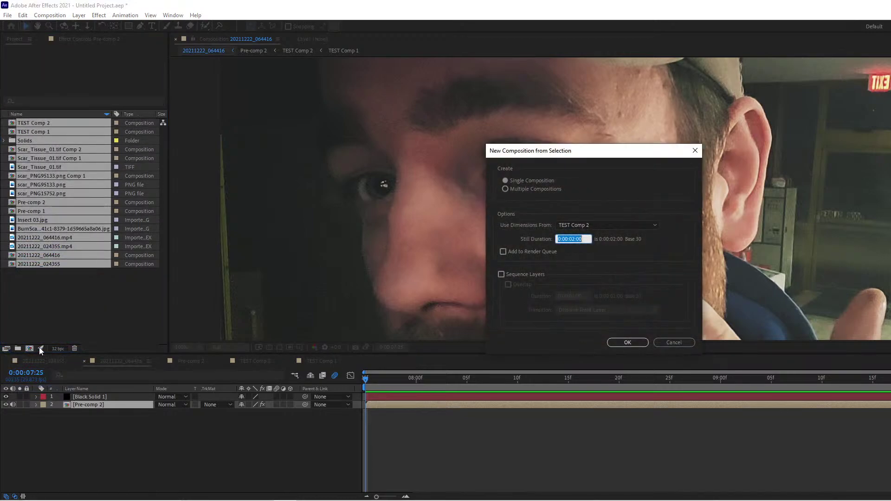
{"action": "left_click", "coordinate": [673, 343]}
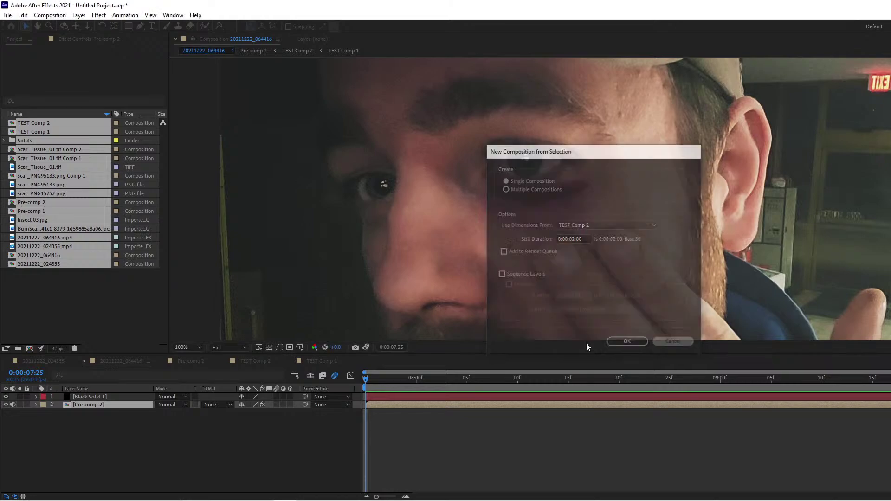
{"action": "left_click_drag", "start_coordinate": [48, 174], "coordinate": [18, 348]}
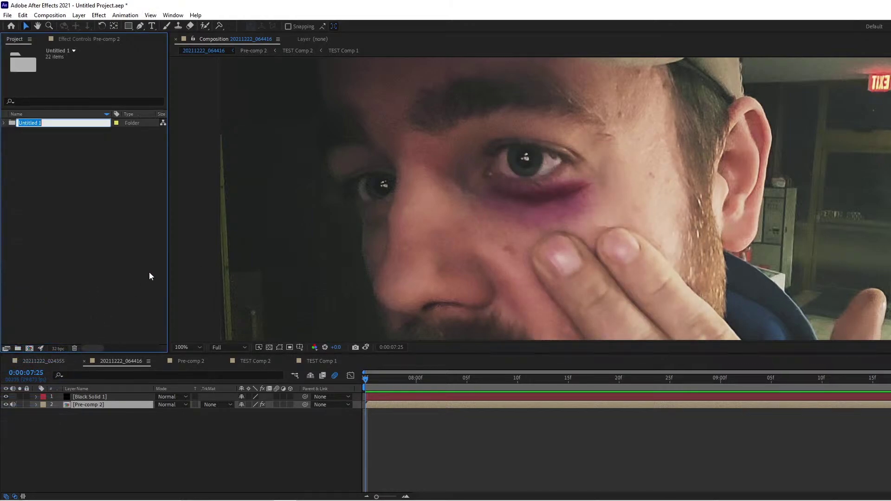
{"action": "type", "text": "Old Stuff"}
{"action": "key", "text": "Return"}
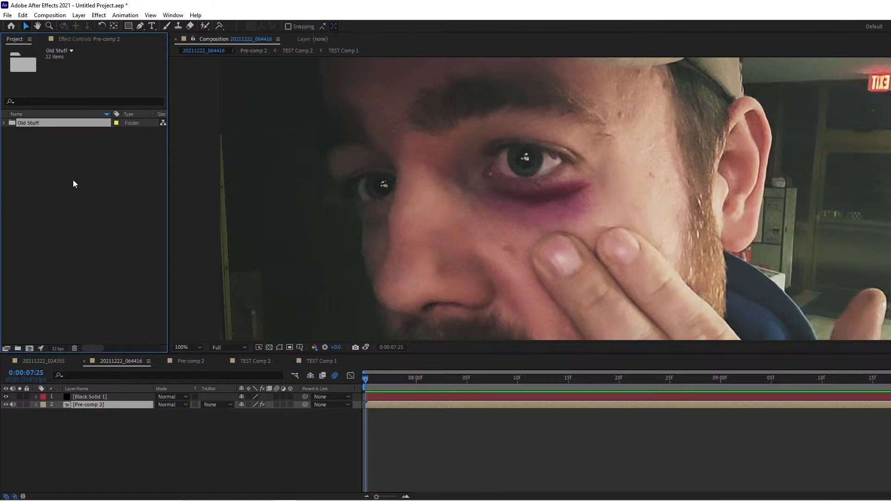
Move 20211222_064416.mp4 and 20211222_024355.mp4 out of the Old Stuff folder to the project's top level and collapse the folder.
{"action": "left_click", "coordinate": [74, 182]}
{"action": "left_click", "coordinate": [4, 123]}
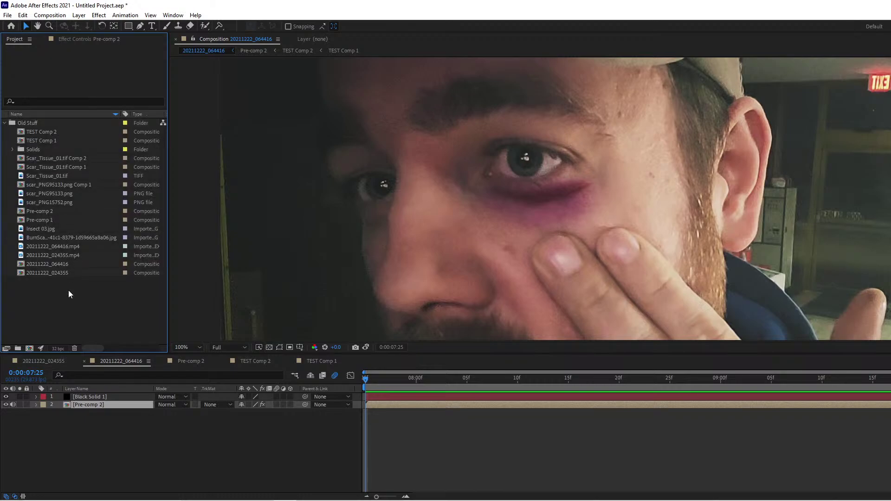
{"action": "left_click", "coordinate": [56, 237]}
{"action": "left_click", "coordinate": [44, 159]}
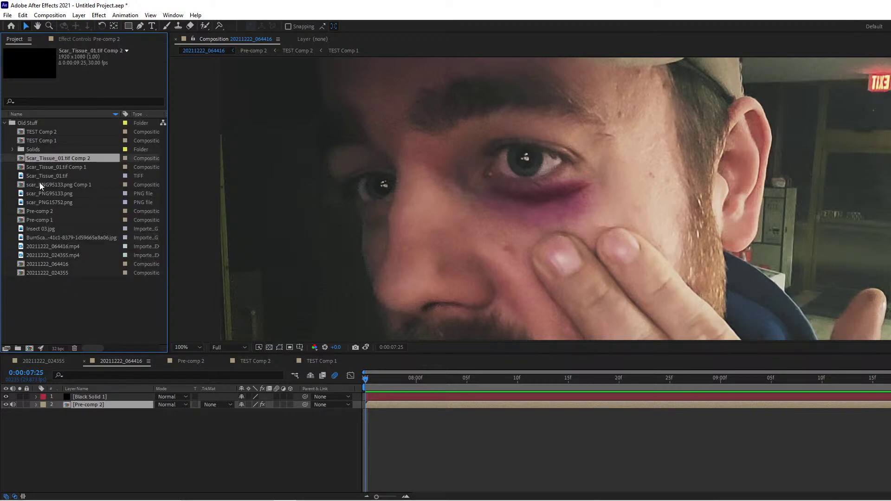
{"action": "left_click", "coordinate": [40, 184]}
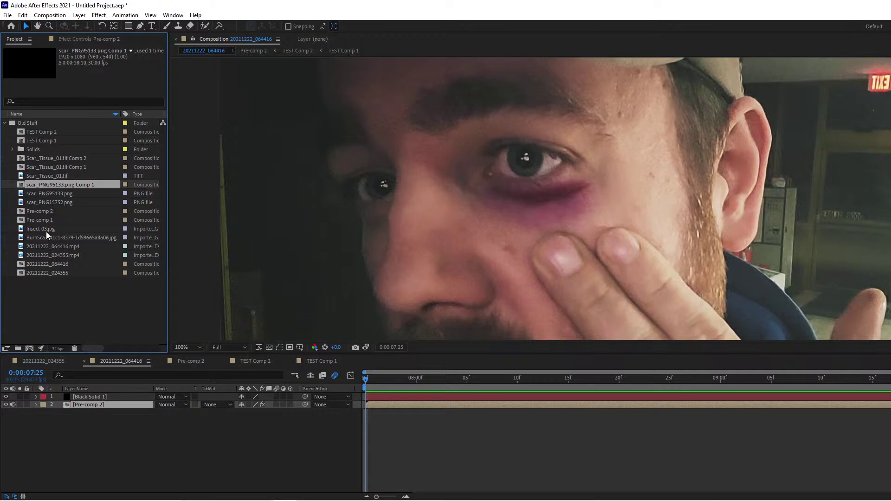
{"action": "left_click", "coordinate": [43, 246]}
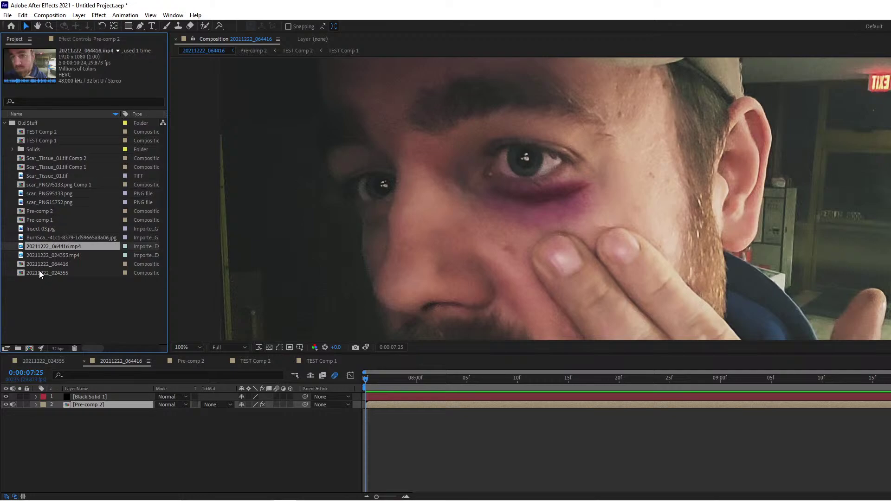
{"action": "left_click", "coordinate": [43, 256]}
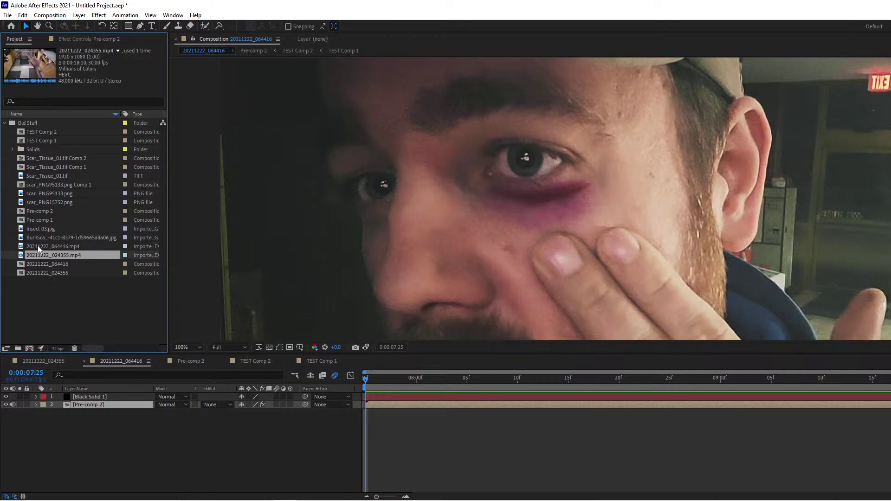
{"action": "left_click", "coordinate": [38, 246], "text": "ctrl"}
{"action": "left_click_drag", "start_coordinate": [35, 245], "coordinate": [93, 302]}
{"action": "left_click", "coordinate": [9, 123]}
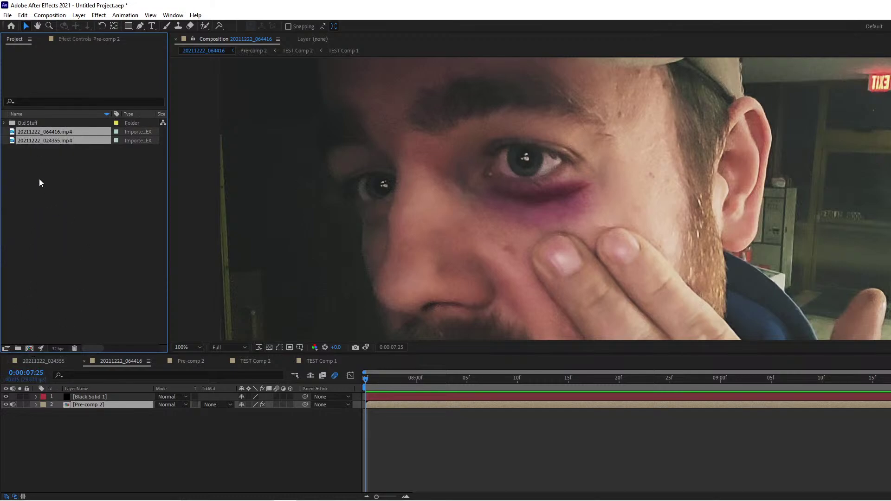
Put both video clips into a new folder named Footage and expand it.
{"action": "left_click_drag", "start_coordinate": [42, 136], "coordinate": [17, 349]}
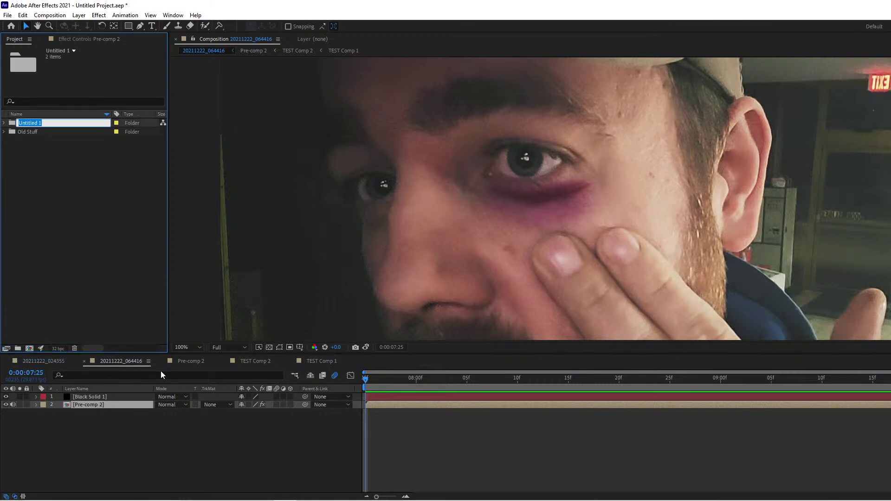
{"action": "type", "text": "Footage"}
{"action": "key", "text": "Return"}
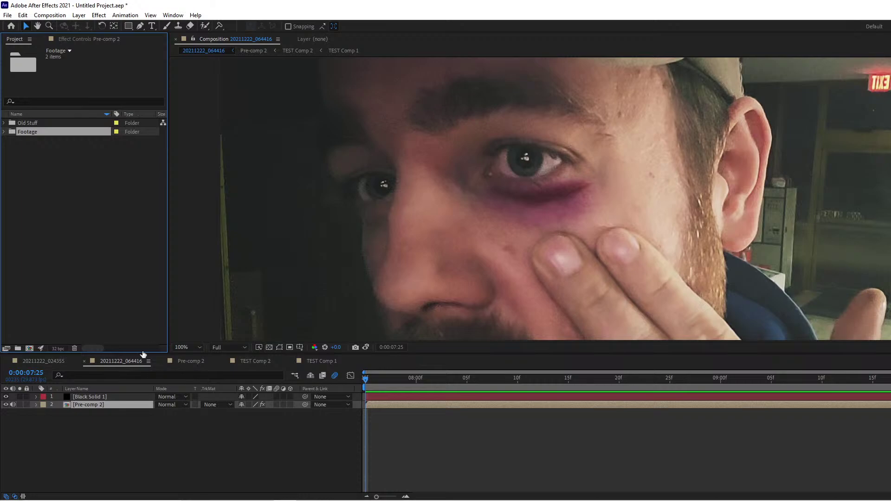
{"action": "left_click", "coordinate": [36, 217]}
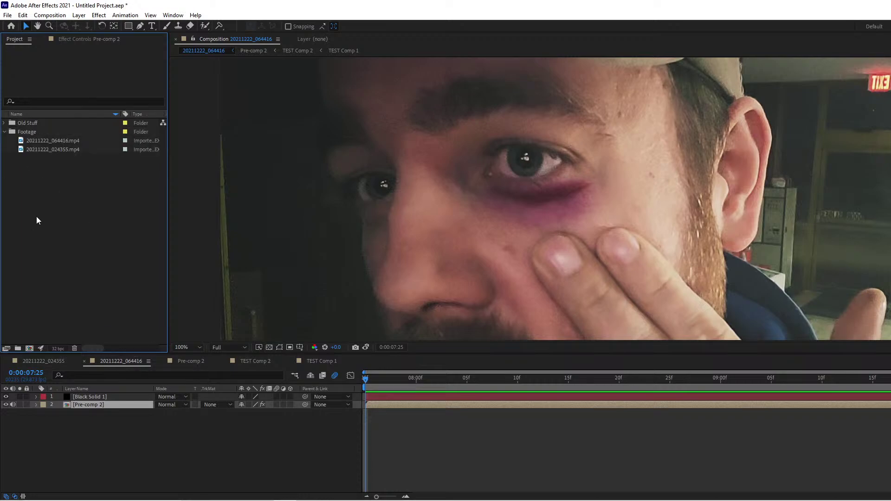
Check the previews of the face clip and the hand clip in the Footage folder.
{"action": "left_click", "coordinate": [55, 139]}
{"action": "left_click", "coordinate": [59, 169]}
{"action": "left_click", "coordinate": [44, 149]}
{"action": "left_click", "coordinate": [46, 141]}
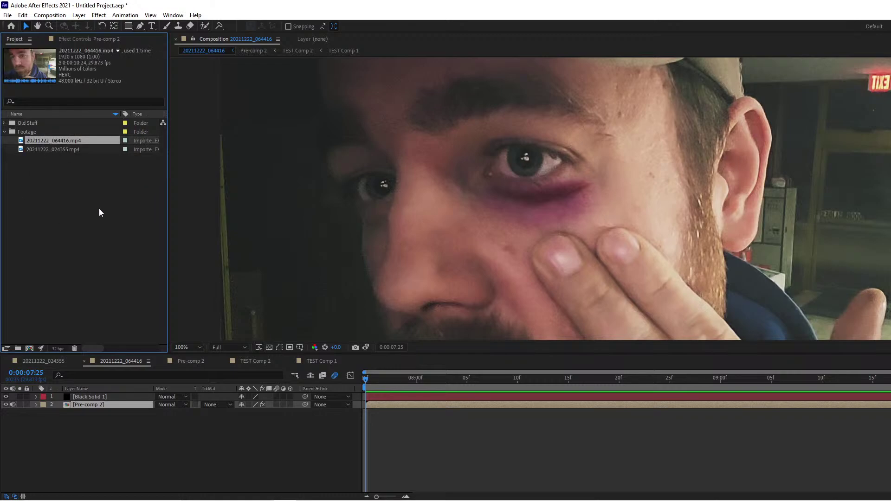
{"action": "left_click", "coordinate": [55, 150]}
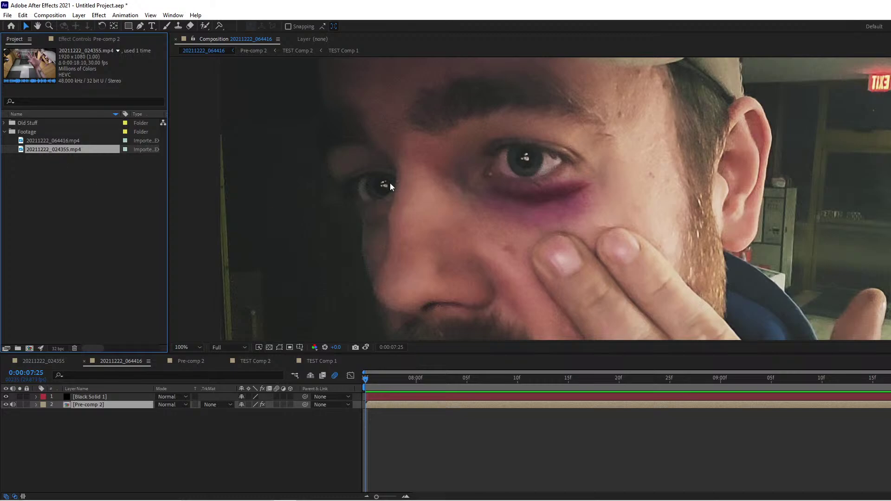
Review the hand-gash and black-eye compositions again, scrubbing the bruise to 0:00:08:07 and the hand shot back to 0:00:00:00.
{"action": "left_click", "coordinate": [48, 363]}
{"action": "key", "text": "space"}
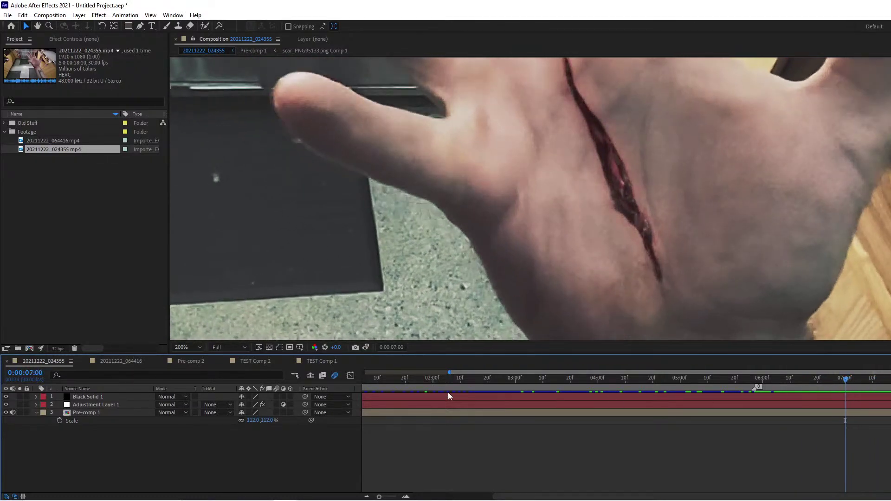
{"action": "left_click", "coordinate": [121, 360]}
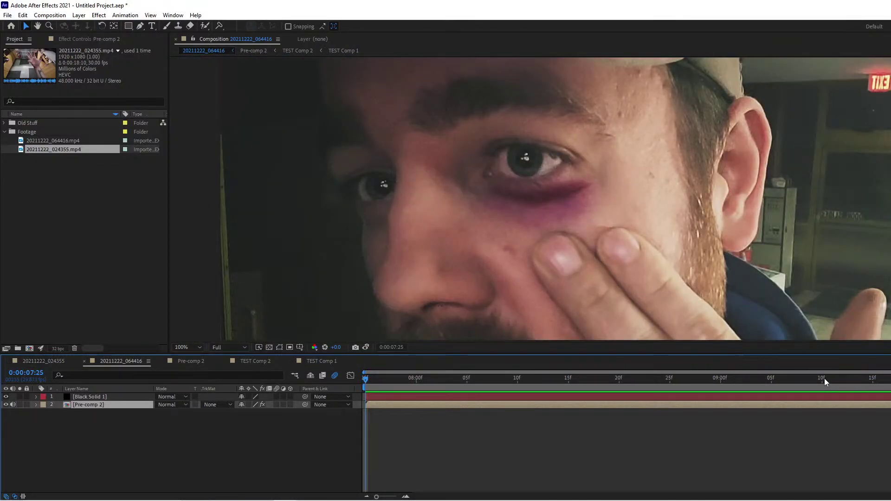
{"action": "left_click_drag", "start_coordinate": [825, 378], "coordinate": [491, 367]}
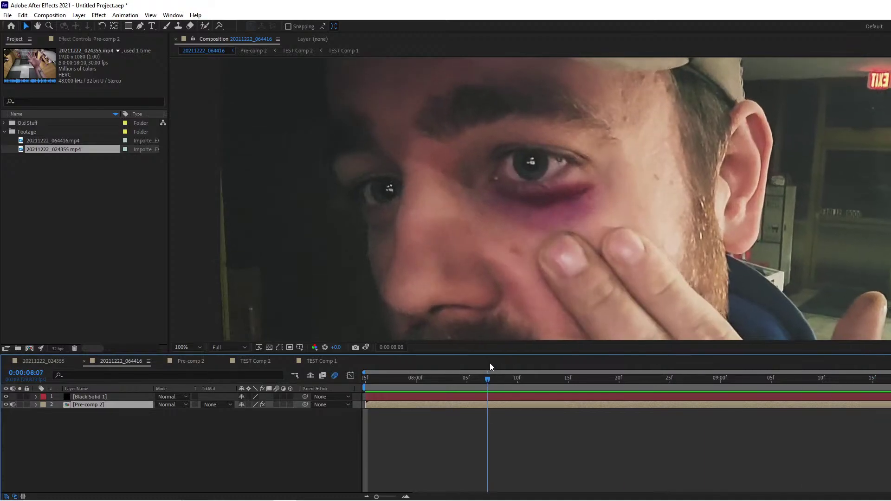
{"action": "left_click", "coordinate": [55, 361]}
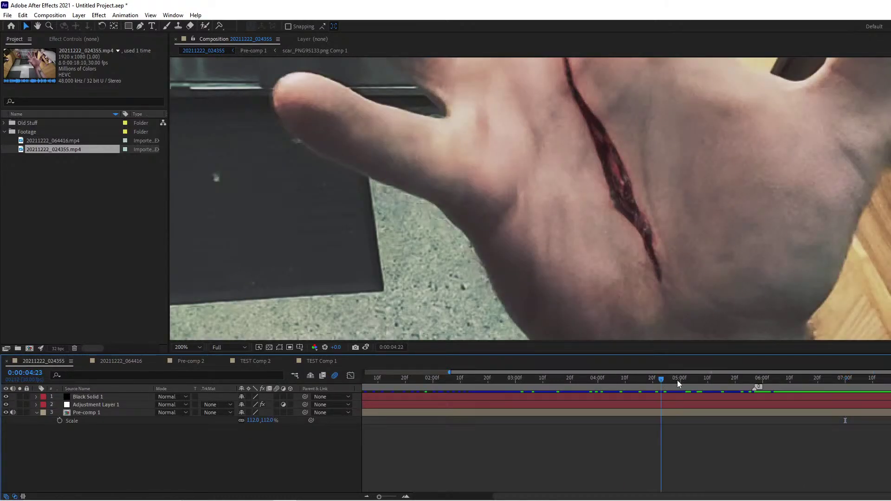
{"action": "left_click_drag", "start_coordinate": [678, 380], "coordinate": [360, 417]}
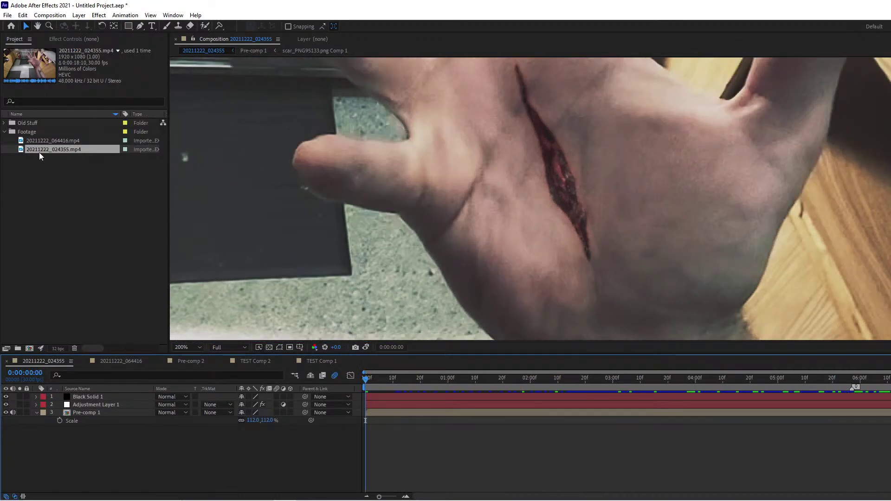
Close all the open composition timelines from the old project.
{"action": "left_click", "coordinate": [39, 151]}
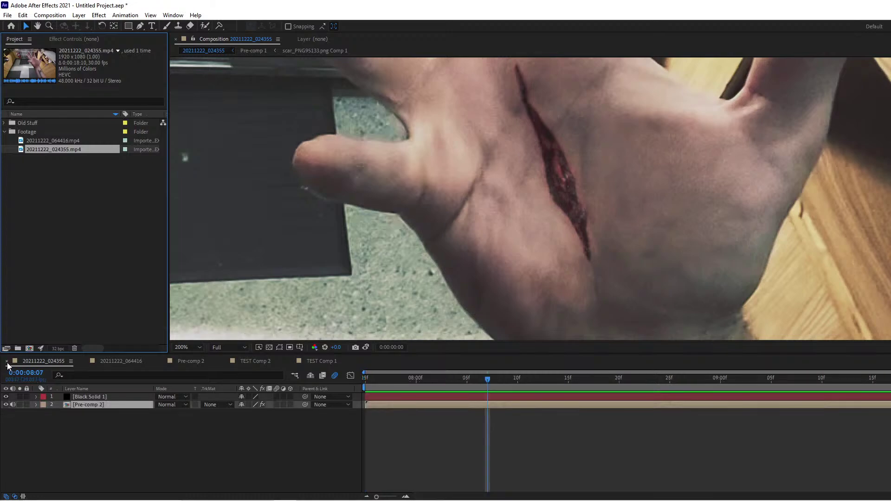
{"action": "left_click", "coordinate": [6, 362]}
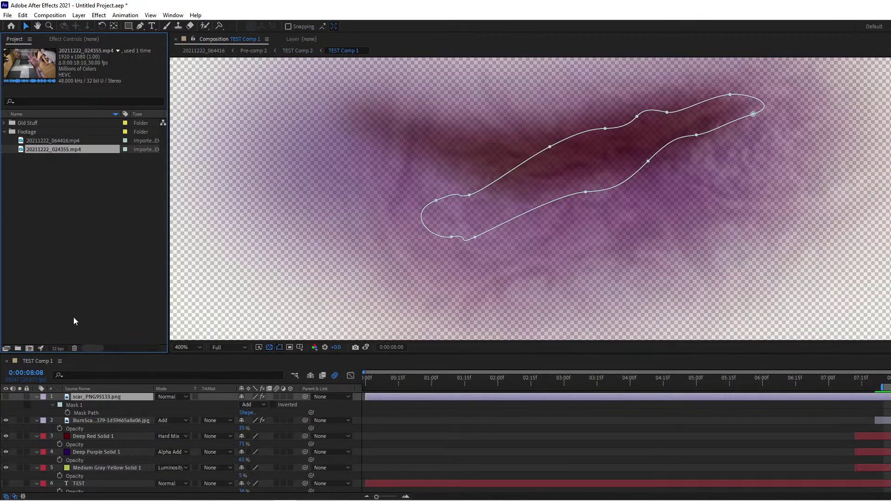
{"action": "left_click", "coordinate": [46, 316]}
{"action": "left_click", "coordinate": [42, 150]}
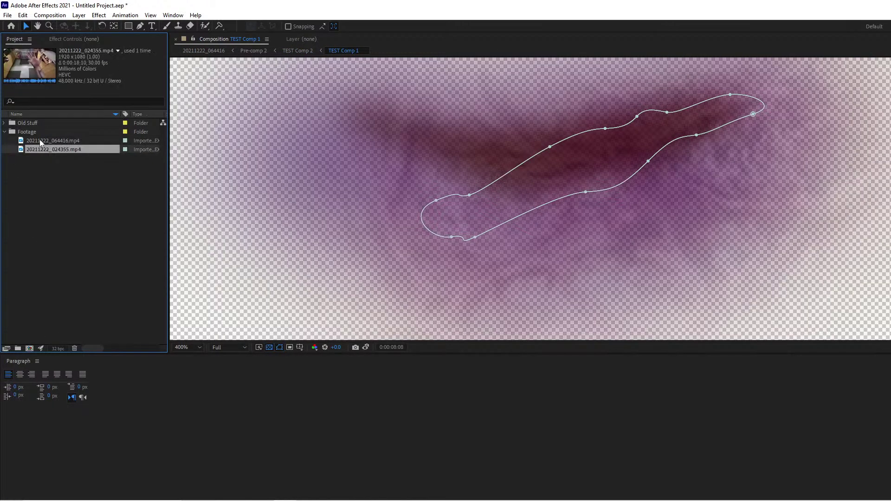
{"action": "left_click_drag", "start_coordinate": [41, 149], "coordinate": [17, 347]}
{"action": "left_click", "coordinate": [71, 231]}
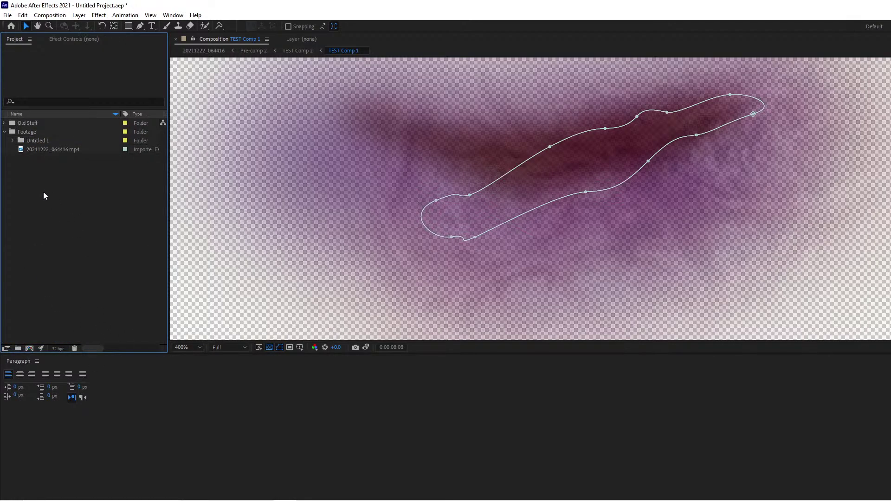
{"action": "key", "text": "ctrl+z"}
Create a new composition from the 20211222_064416.mp4 face clip.
{"action": "left_click_drag", "start_coordinate": [47, 141], "coordinate": [29, 351]}
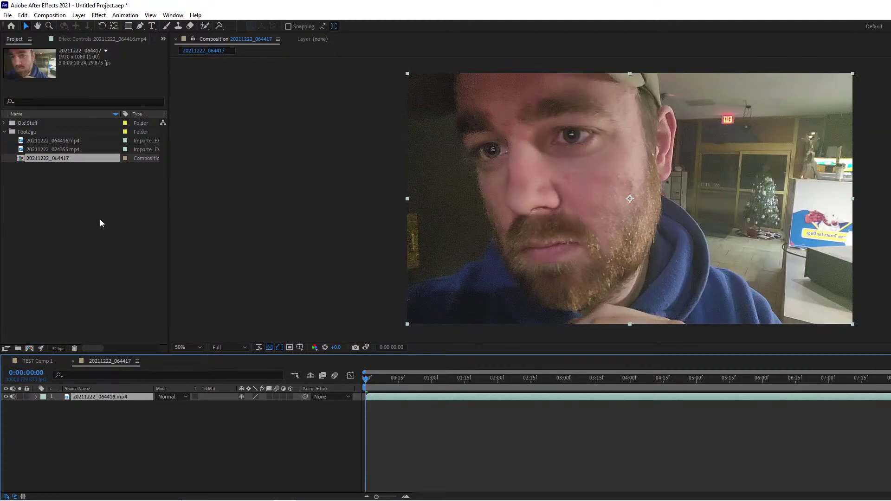
Create a new composition from the 20211222_024355.mp4 hand clip and scrub it back to 0:00:00:00.
{"action": "left_click", "coordinate": [38, 149]}
{"action": "left_click", "coordinate": [39, 142]}
{"action": "left_click_drag", "start_coordinate": [35, 150], "coordinate": [29, 348]}
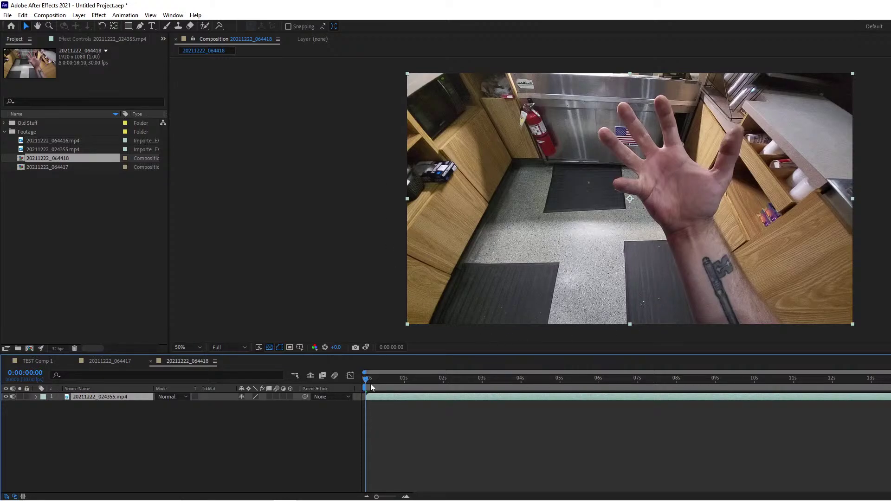
{"action": "left_click_drag", "start_coordinate": [367, 379], "coordinate": [321, 383]}
Switch to Chrome, search Google for "mocha pro" and open the Boris FX Mocha Pro product page.
{"action": "mouse_move", "coordinate": [263, 492]}
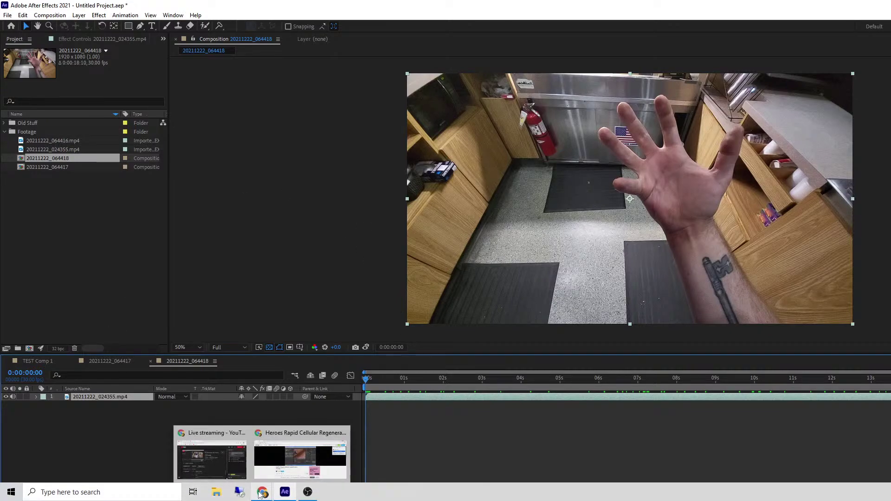
{"action": "left_click", "coordinate": [289, 442]}
{"action": "left_click", "coordinate": [296, 179]}
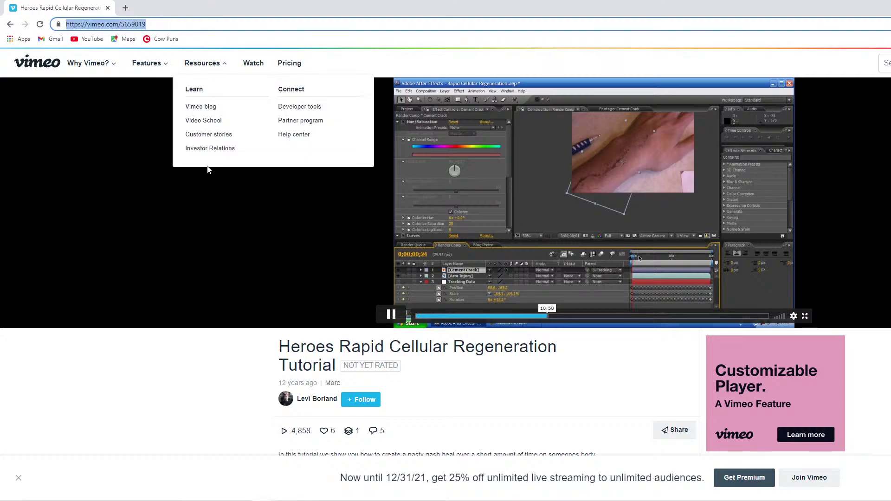
{"action": "type", "text": "mocha pro"}
{"action": "key", "text": "Return"}
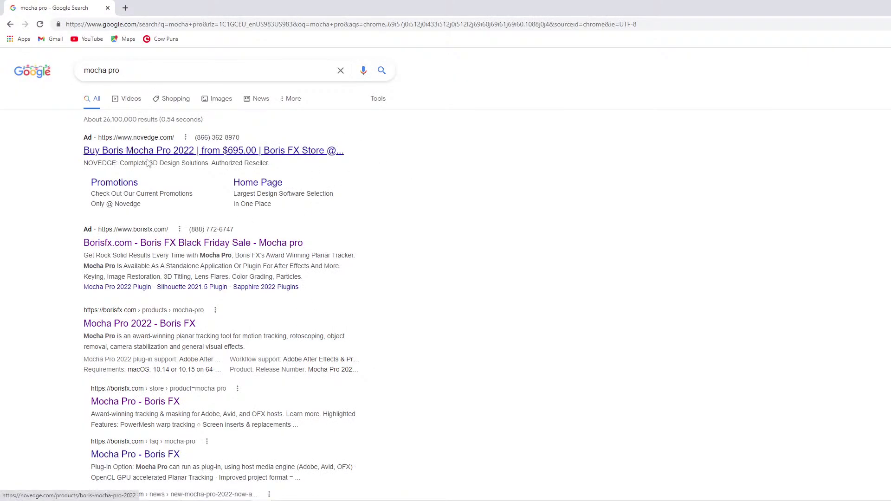
{"action": "left_click", "coordinate": [134, 244]}
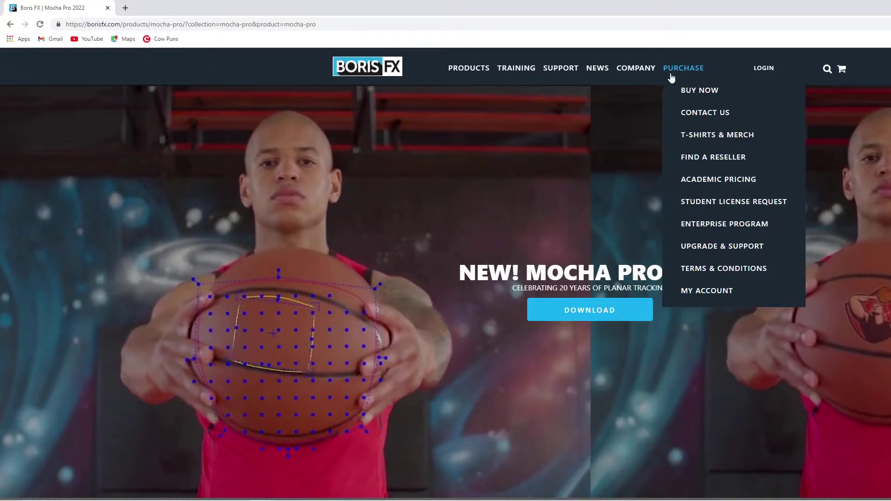
Look through the Mocha Pro product page and the Boris FX store's suite and bundle offers.
{"action": "left_click", "coordinate": [671, 74]}
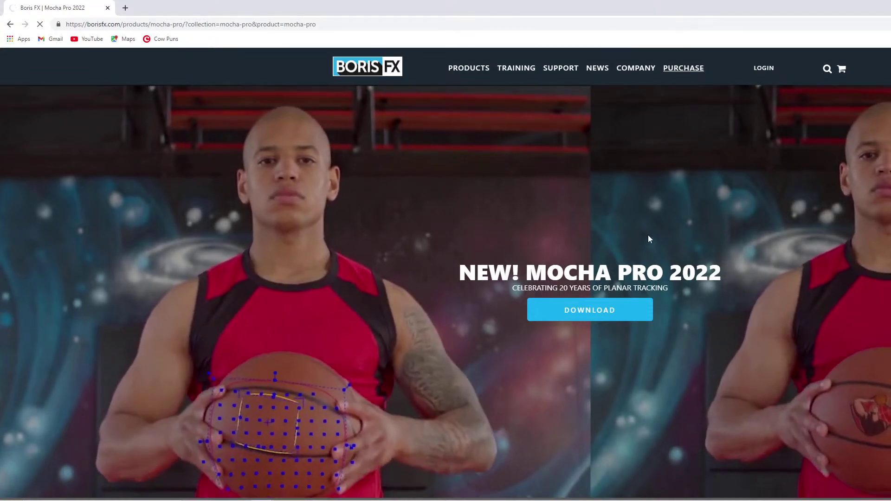
{"action": "scroll", "coordinate": [649, 238], "scroll_direction": "down", "scroll_amount": 10}
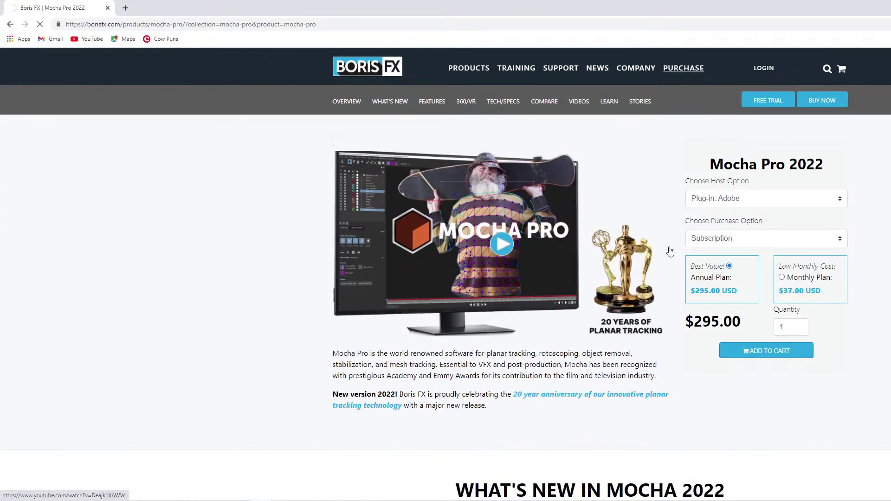
{"action": "scroll", "coordinate": [670, 251], "scroll_direction": "down", "scroll_amount": 20}
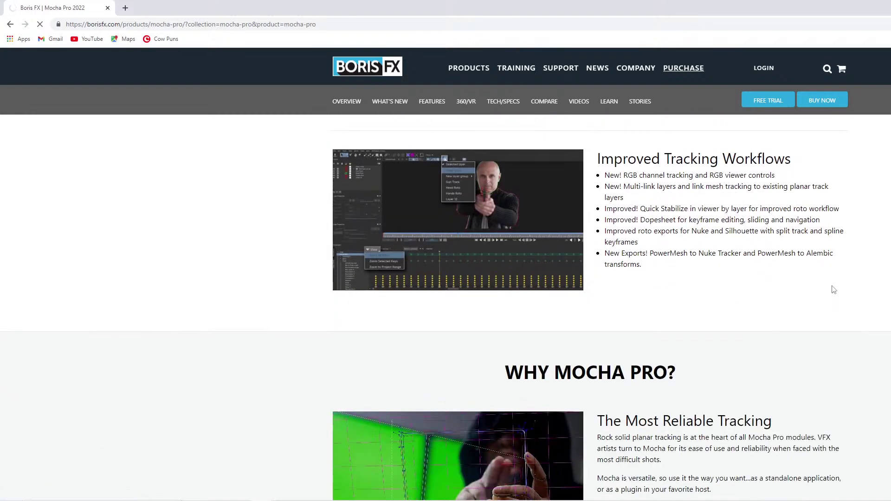
{"action": "scroll", "coordinate": [835, 290], "scroll_direction": "down", "scroll_amount": 4}
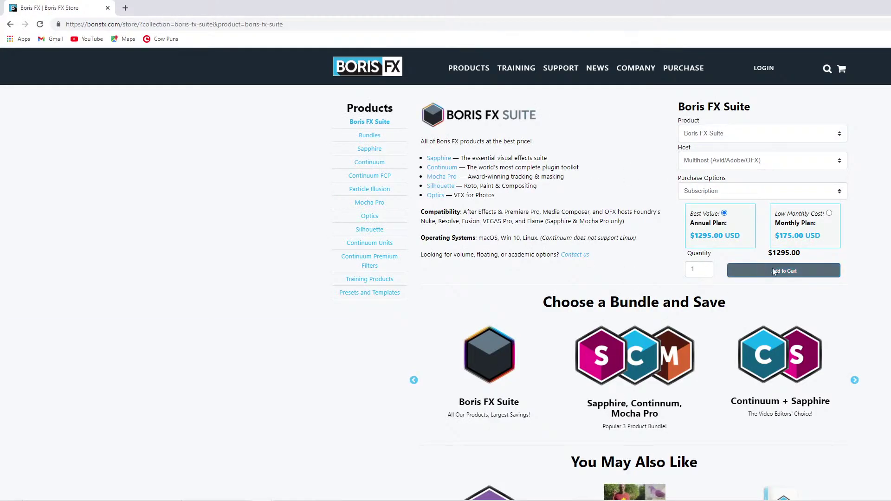
{"action": "scroll", "coordinate": [795, 287], "scroll_direction": "down", "scroll_amount": 4}
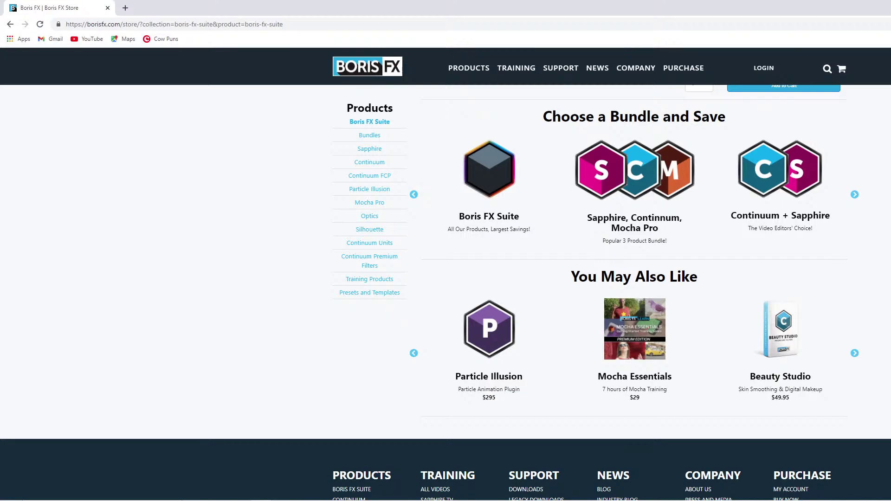
{"action": "scroll", "coordinate": [634, 279], "scroll_direction": "up", "scroll_amount": 3}
{"action": "scroll", "coordinate": [843, 325], "scroll_direction": "down", "scroll_amount": 3}
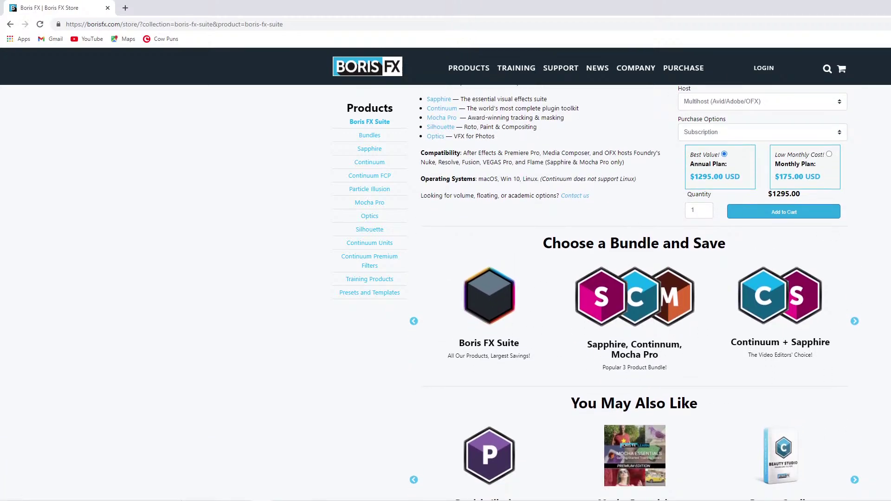
{"action": "scroll", "coordinate": [691, 319], "scroll_direction": "up", "scroll_amount": 4}
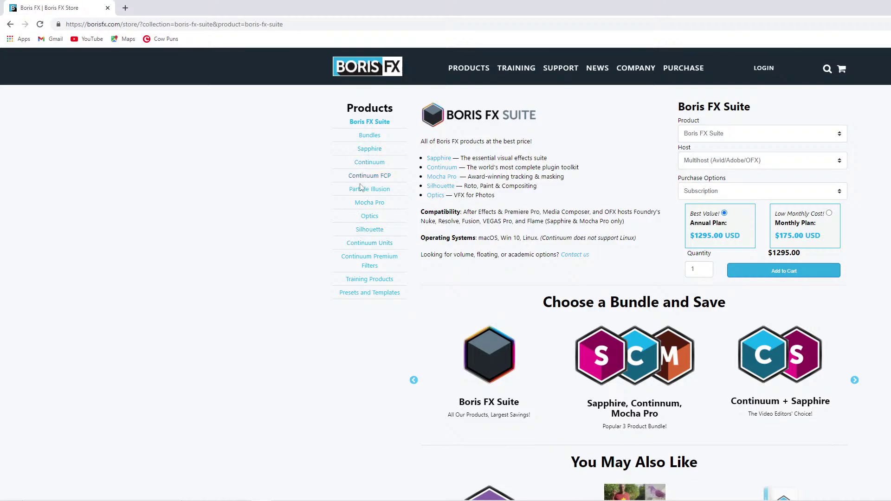
Review the Mocha Pro store listing with the Standalone + MultiHost Plug-ins host option, and return to After Effects.
{"action": "left_click", "coordinate": [363, 204]}
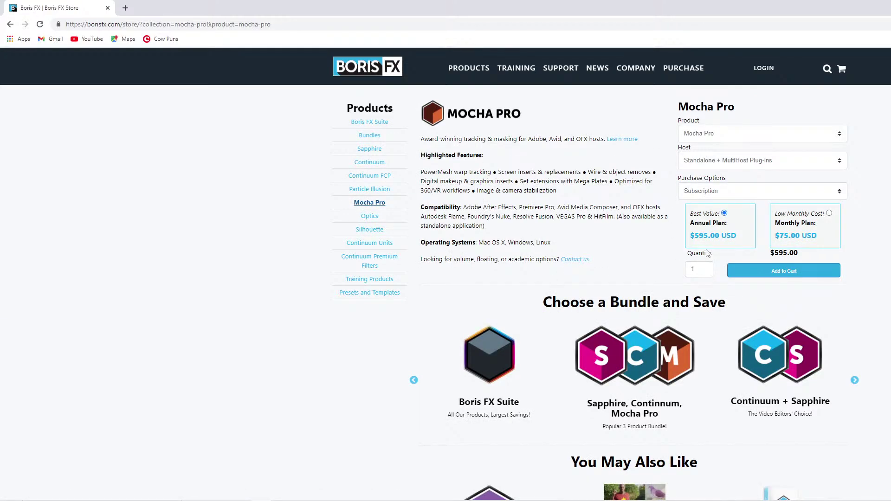
{"action": "left_click", "coordinate": [753, 157]}
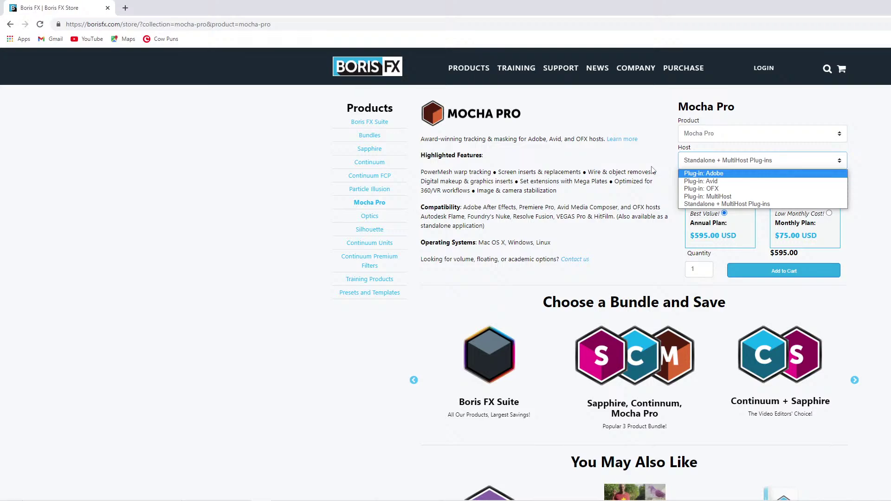
{"action": "left_click", "coordinate": [703, 204]}
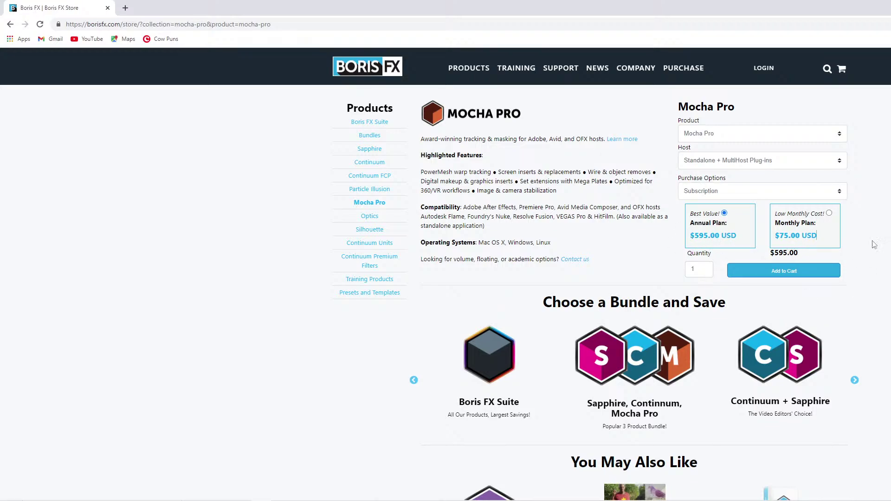
{"action": "scroll", "coordinate": [634, 292], "scroll_direction": "down", "scroll_amount": 5}
{"action": "scroll", "coordinate": [634, 292], "scroll_direction": "up", "scroll_amount": 5}
{"action": "left_click", "coordinate": [834, 137]}
{"action": "left_click", "coordinate": [834, 137]}
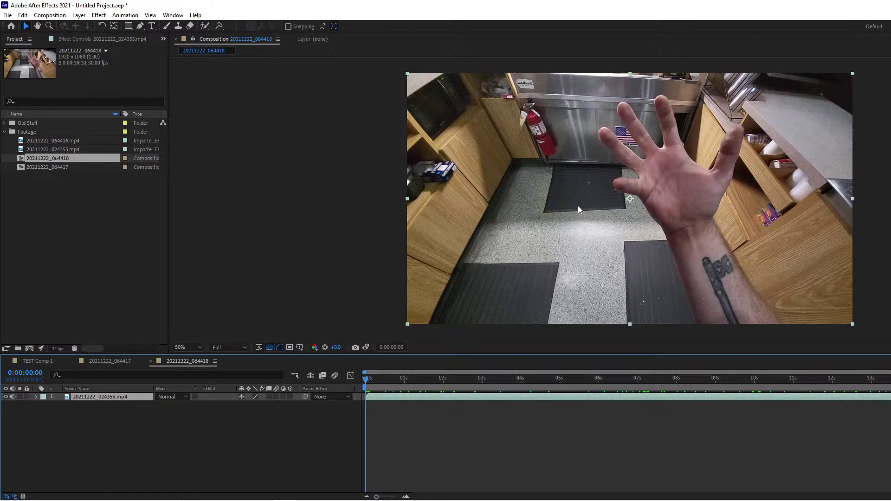
End the hand composition's work area at 0:00:11:26, trim the composition to it and return to 0:00:00:00.
{"action": "left_click_drag", "start_coordinate": [367, 378], "coordinate": [829, 407]}
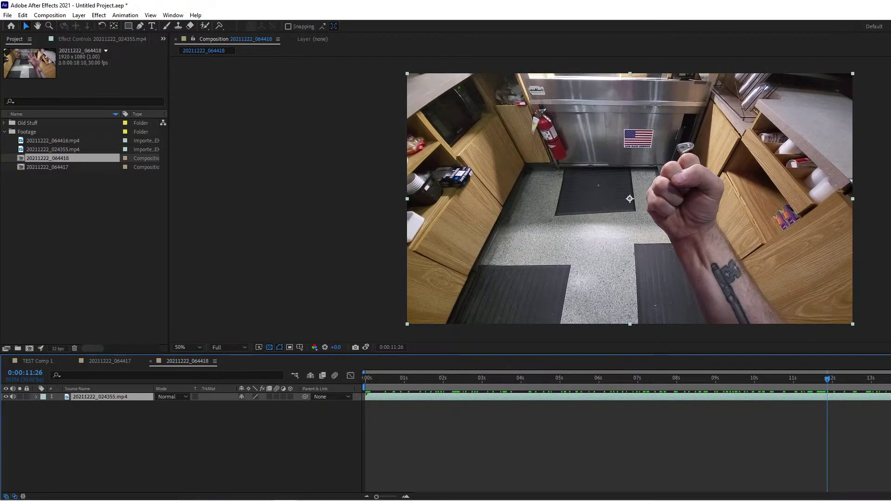
{"action": "key", "text": "n"}
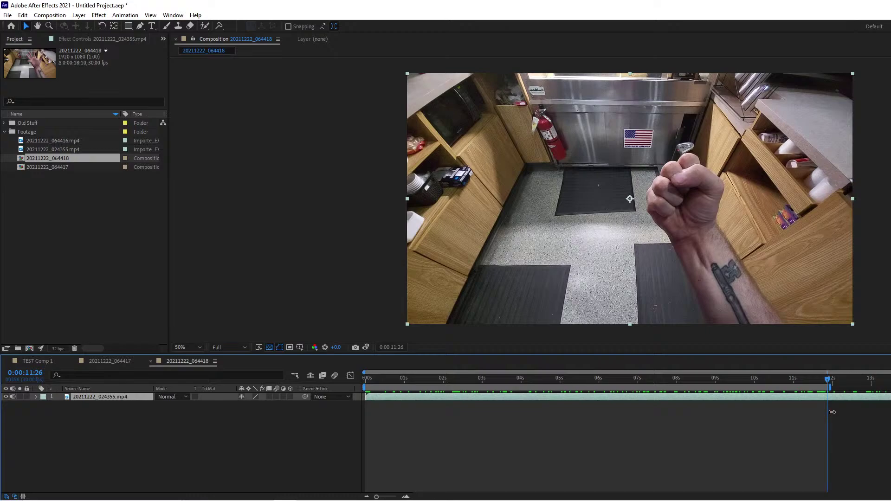
{"action": "right_click", "coordinate": [810, 387]}
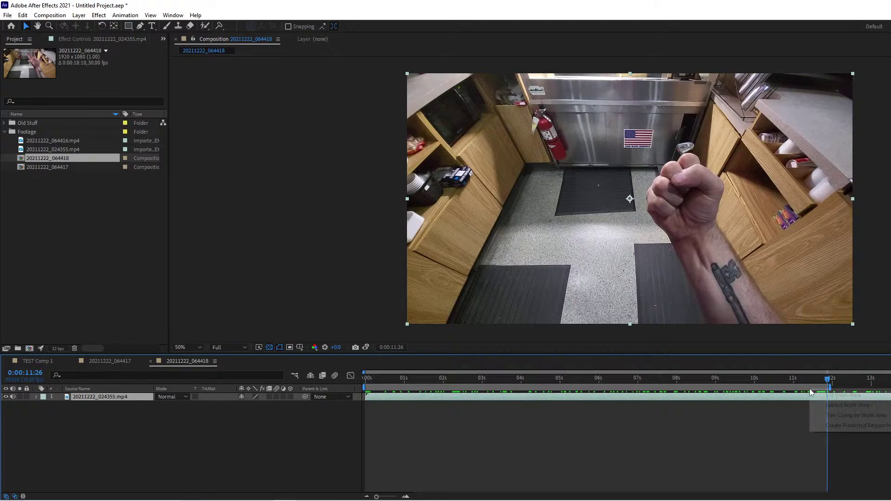
{"action": "left_click", "coordinate": [846, 421]}
{"action": "left_click_drag", "start_coordinate": [809, 386], "coordinate": [300, 367]}
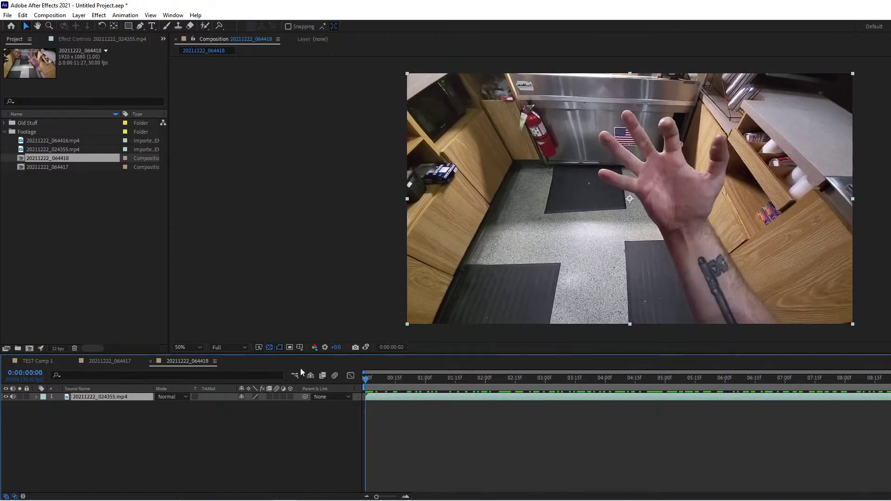
Mute the hand clip's audio and rename its layer as Track BG Plate.
{"action": "left_click", "coordinate": [13, 397]}
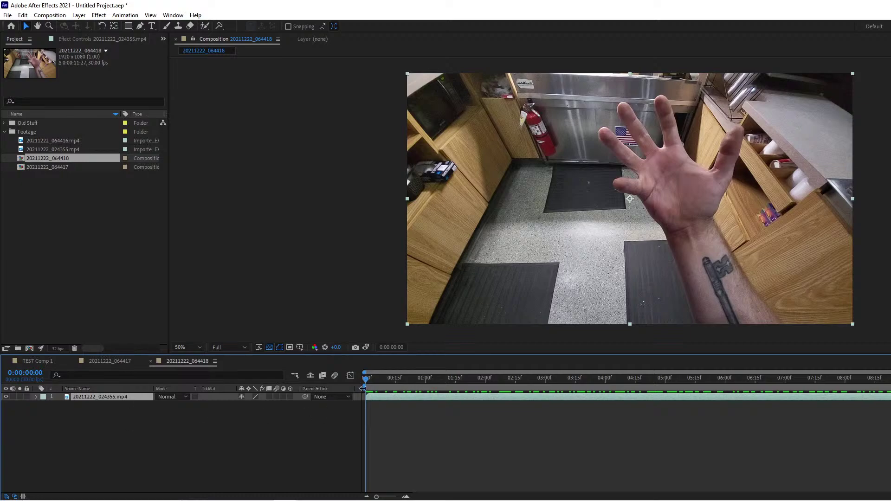
{"action": "left_click_drag", "start_coordinate": [427, 382], "coordinate": [225, 391]}
{"action": "key", "text": "Return"}
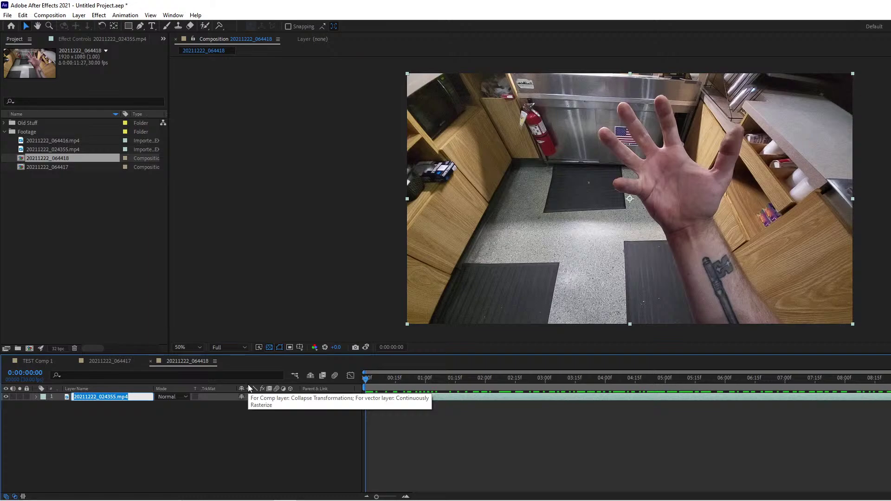
{"action": "type", "text": "Track BG"}
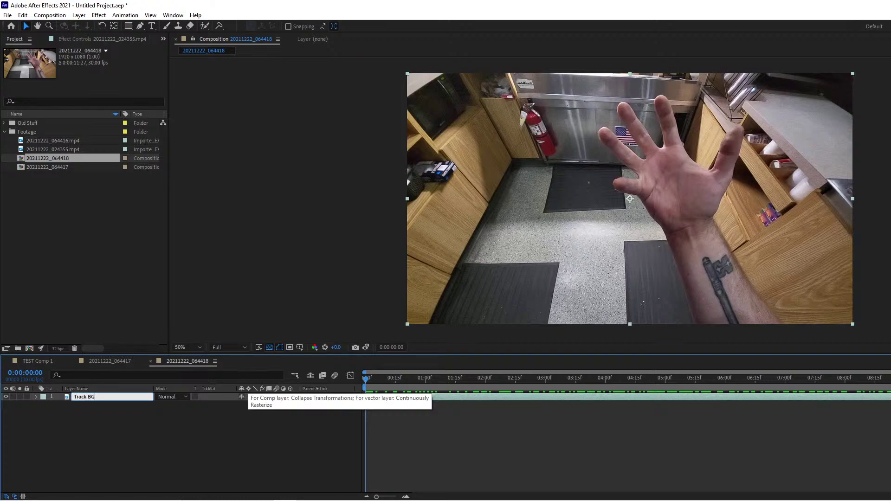
{"action": "type", "text": " Plate"}
{"action": "key", "text": "Return"}
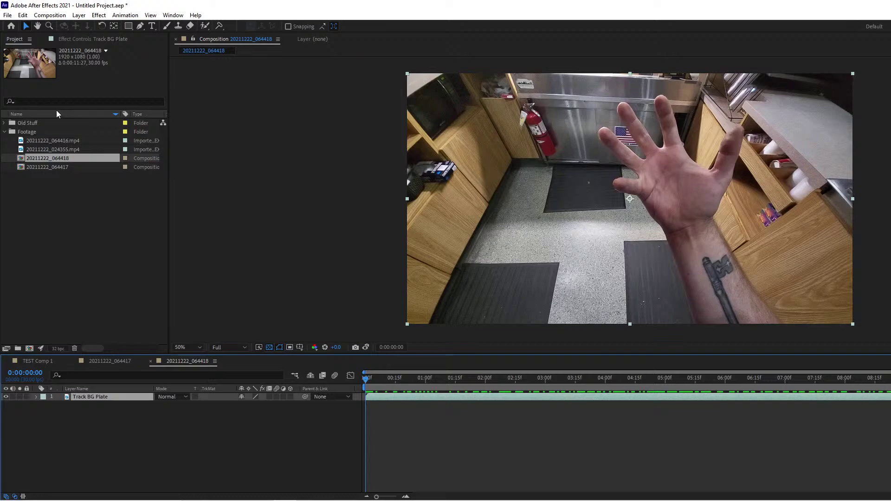
Apply the Boris FX Mocha Pro effect to the Track BG Plate layer and launch the Mocha interface.
{"action": "left_click", "coordinate": [99, 14]}
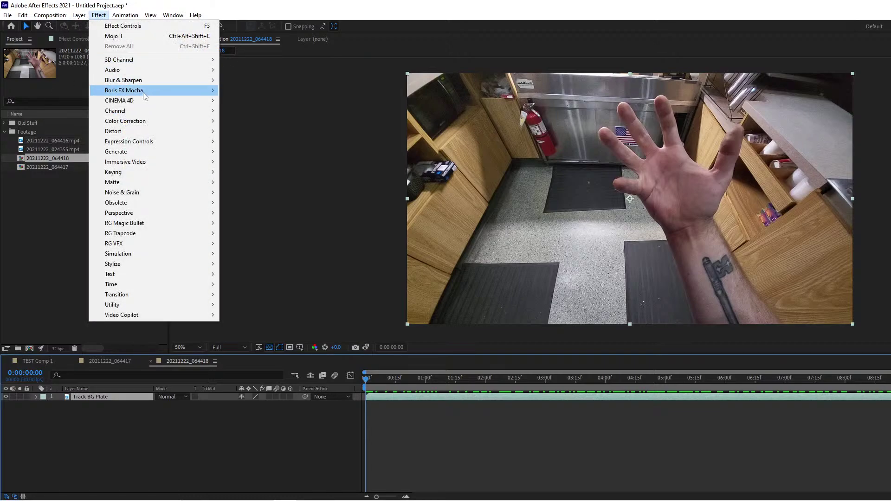
{"action": "mouse_move", "coordinate": [144, 95]}
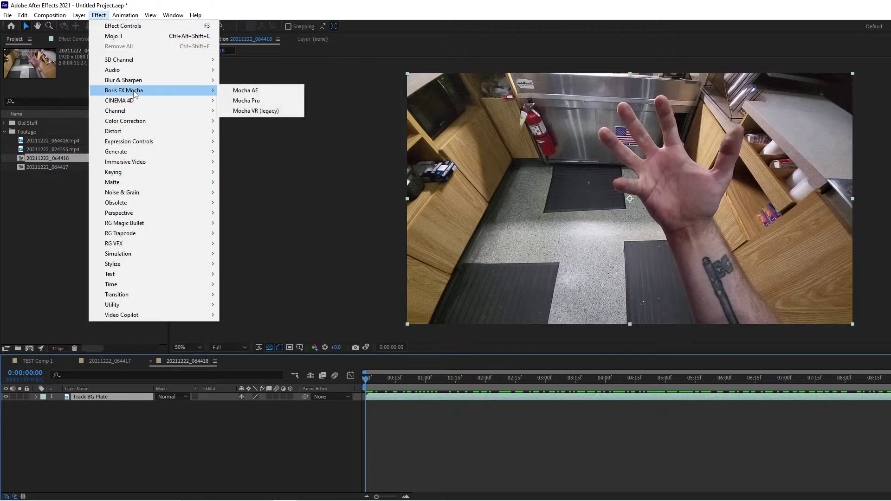
{"action": "left_click", "coordinate": [274, 105]}
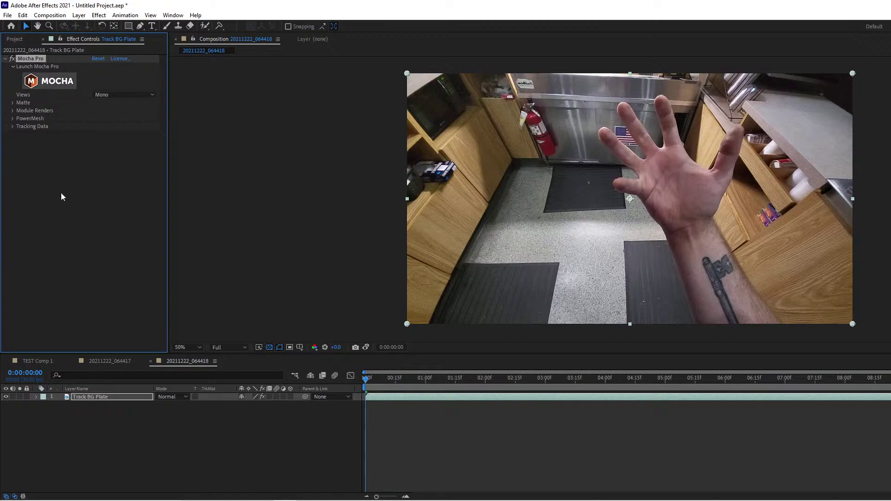
{"action": "left_click", "coordinate": [49, 81]}
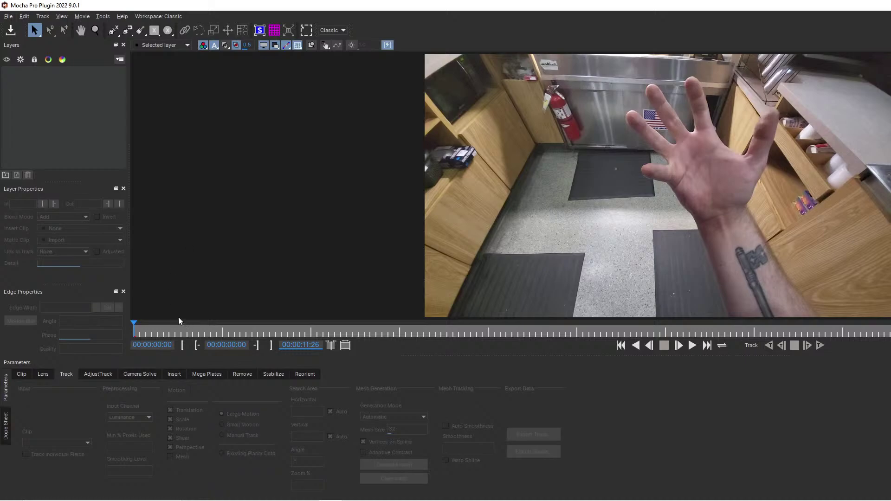
Step through the frames between about 0:00:02:22 and 0:00:03:00 to examine the open hand, stopping at 0:00:02:28.
{"action": "left_click_drag", "start_coordinate": [197, 329], "coordinate": [375, 341]}
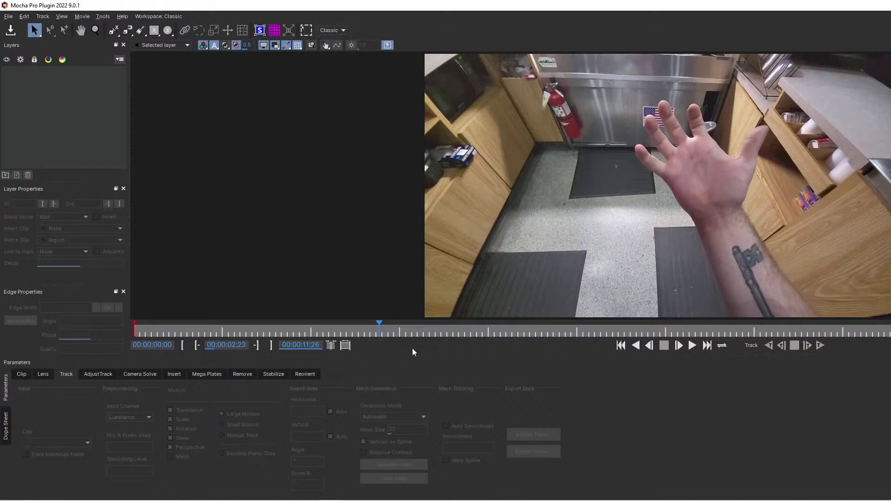
{"action": "key", "text": "Right"}
{"action": "key", "text": "Left"}
{"action": "key", "text": "Left"}
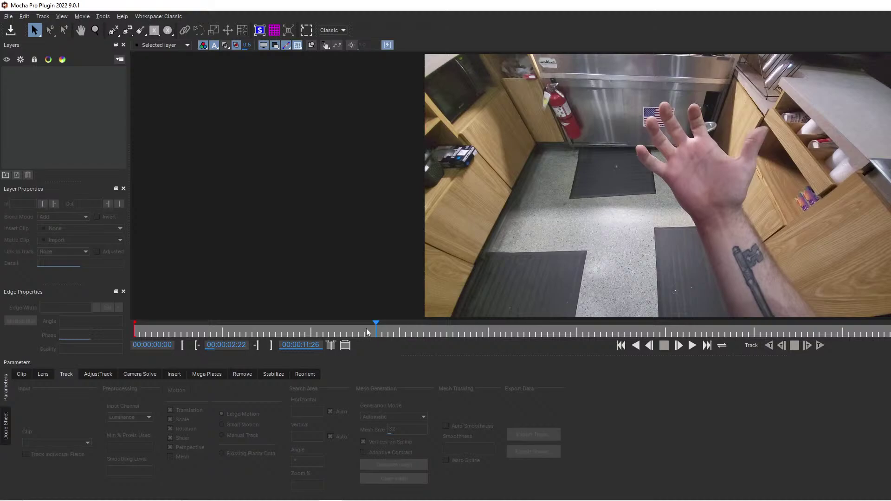
{"action": "key", "text": "Right"}
{"action": "key", "text": "Right"}
{"action": "key", "text": "Right"}
{"action": "key", "text": "Right"}
{"action": "key", "text": "Right"}
{"action": "key", "text": "Right"}
{"action": "key", "text": "Right"}
{"action": "key", "text": "Right"}
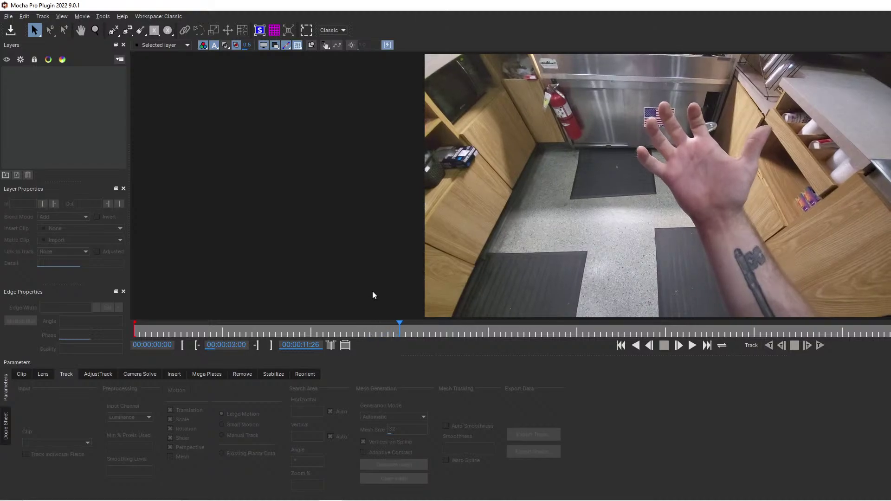
{"action": "key", "text": "Left"}
{"action": "key", "text": "Left"}
{"action": "key", "text": "Left"}
{"action": "key", "text": "Right"}
{"action": "key", "text": "Right"}
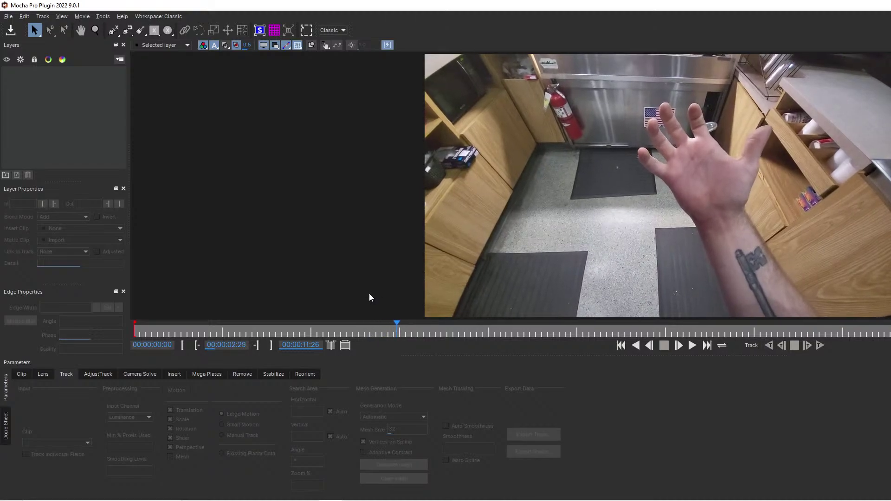
{"action": "key", "text": "Right"}
{"action": "key", "text": "Left"}
{"action": "key", "text": "Left"}
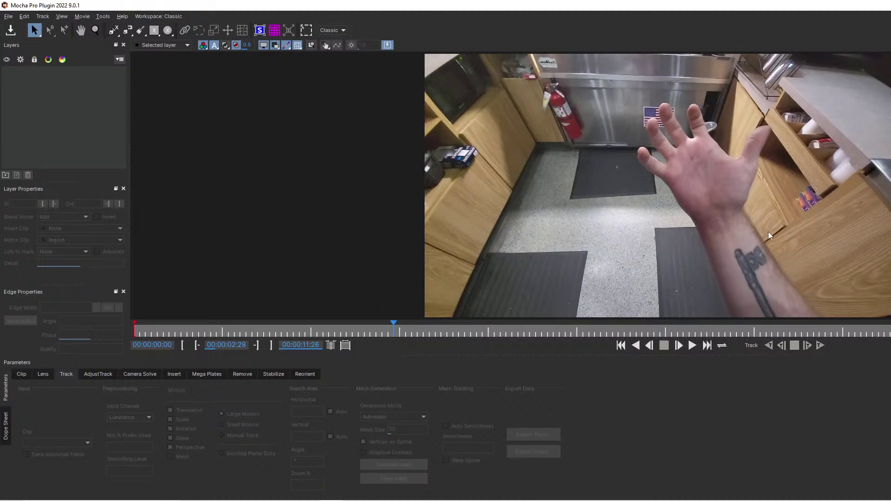
Zoom in on the open palm and step back to 0:00:02:26 to inspect it closely.
{"action": "key", "text": "z"}
{"action": "left_click_drag", "start_coordinate": [697, 247], "coordinate": [634, 118]}
{"action": "key", "text": "s"}
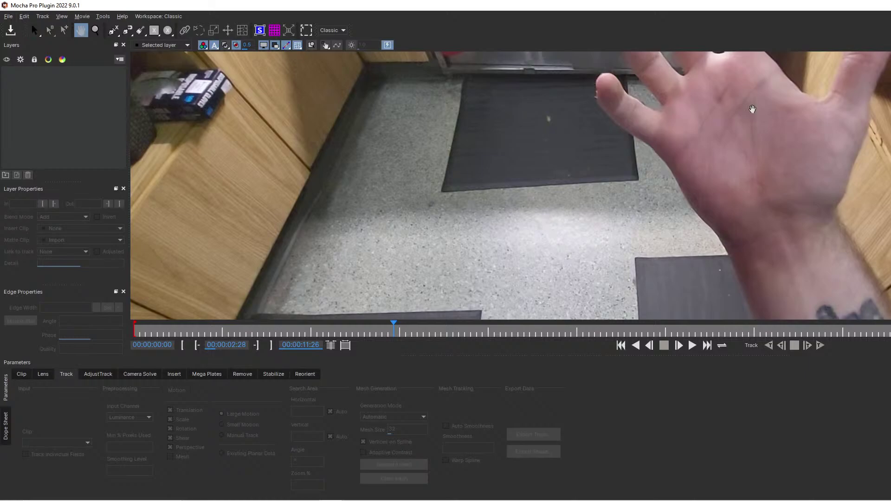
{"action": "key", "text": "x"}
{"action": "left_click_drag", "start_coordinate": [752, 110], "coordinate": [561, 171]}
{"action": "key", "text": "Left"}
{"action": "key", "text": "Left"}
{"action": "key", "text": "Left"}
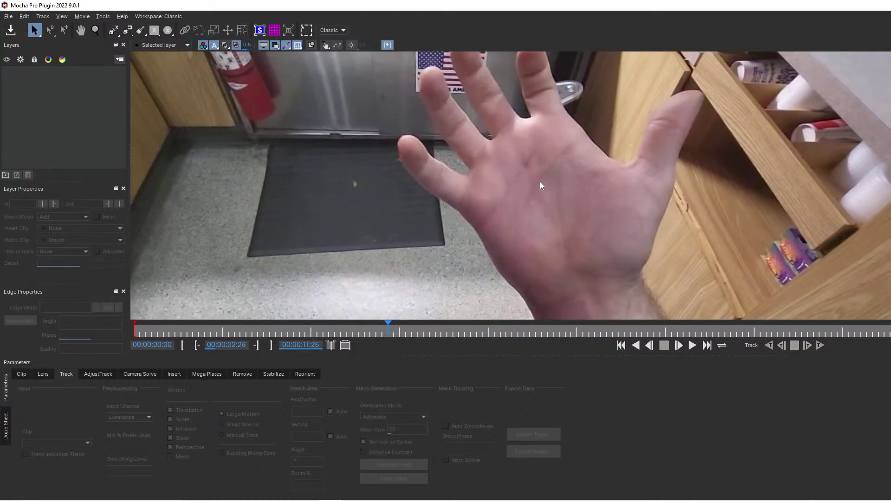
Step back and forth through the frames around 0:00:02:26 to examine the open palm's detail, stopping at 0:00:02:26.
{"action": "key", "text": "Right"}
{"action": "key", "text": "Right"}
{"action": "key", "text": "Right"}
{"action": "key", "text": "Left"}
{"action": "key", "text": "Left"}
{"action": "key", "text": "Right"}
{"action": "key", "text": "Left"}
{"action": "key", "text": "Left"}
{"action": "key", "text": "Right"}
{"action": "key", "text": "Right"}
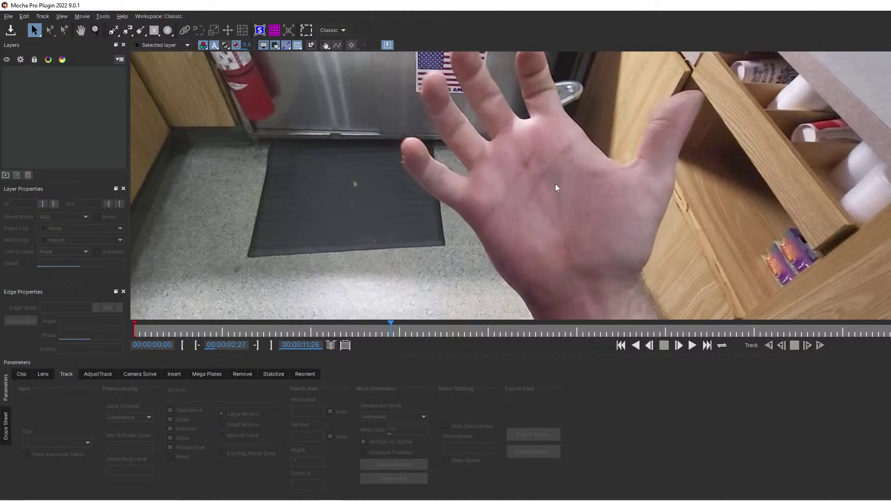
{"action": "key", "text": "Left"}
{"action": "key", "text": "Left"}
{"action": "key", "text": "Right"}
{"action": "key", "text": "Right"}
{"action": "key", "text": "Right"}
{"action": "key", "text": "Left"}
{"action": "key", "text": "Right"}
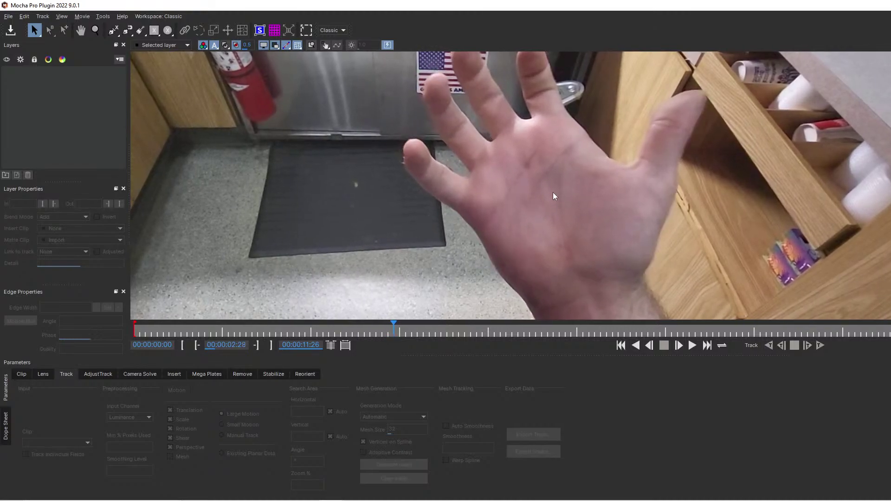
{"action": "key", "text": "Left"}
{"action": "key", "text": "Left"}
{"action": "key", "text": "Left"}
{"action": "key", "text": "Right"}
{"action": "key", "text": "Right"}
{"action": "key", "text": "Right"}
{"action": "key", "text": "Right"}
{"action": "key", "text": "Left"}
{"action": "key", "text": "Left"}
{"action": "key", "text": "Left"}
{"action": "key", "text": "Left"}
{"action": "key", "text": "Right"}
{"action": "key", "text": "Right"}
{"action": "key", "text": "Right"}
{"action": "key", "text": "Right"}
{"action": "key", "text": "Right"}
{"action": "key", "text": "Left"}
{"action": "key", "text": "Left"}
{"action": "key", "text": "Left"}
{"action": "key", "text": "Left"}
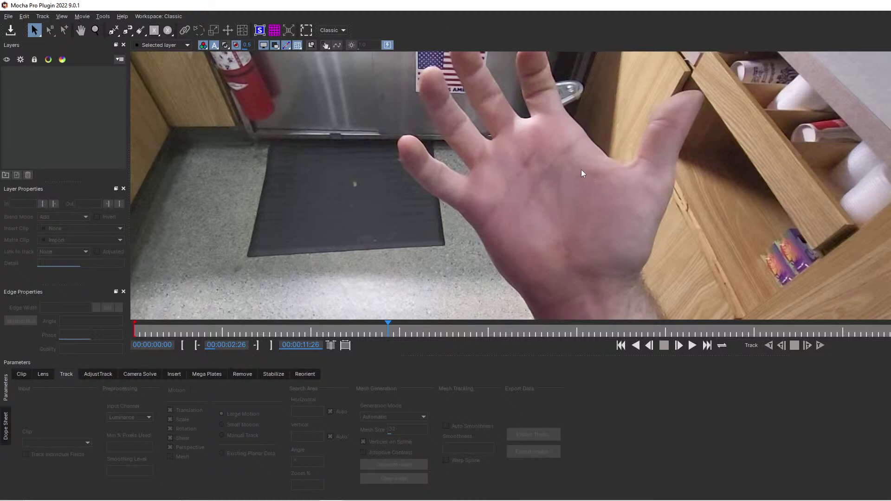
Draw a closed, roughly circular X-spline around the centre of the palm at 0:00:02:26.
{"action": "key", "text": "z"}
{"action": "left_click_drag", "start_coordinate": [578, 172], "coordinate": [580, 186]}
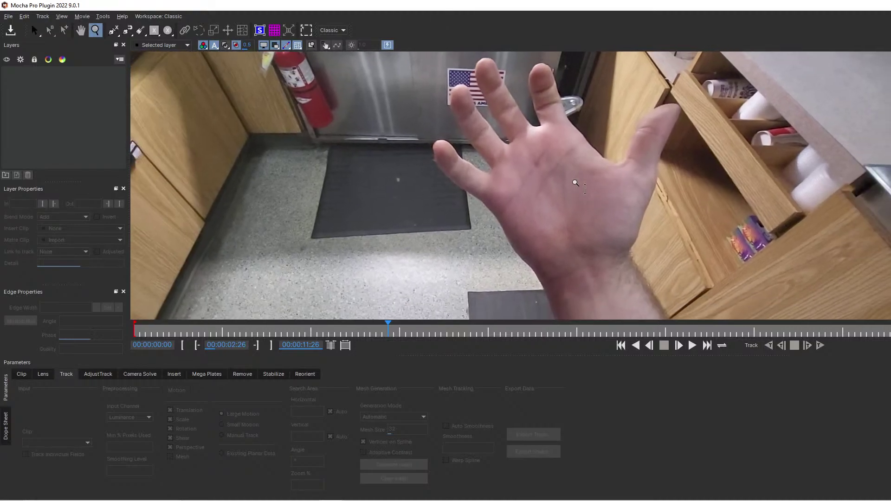
{"action": "key", "text": "s"}
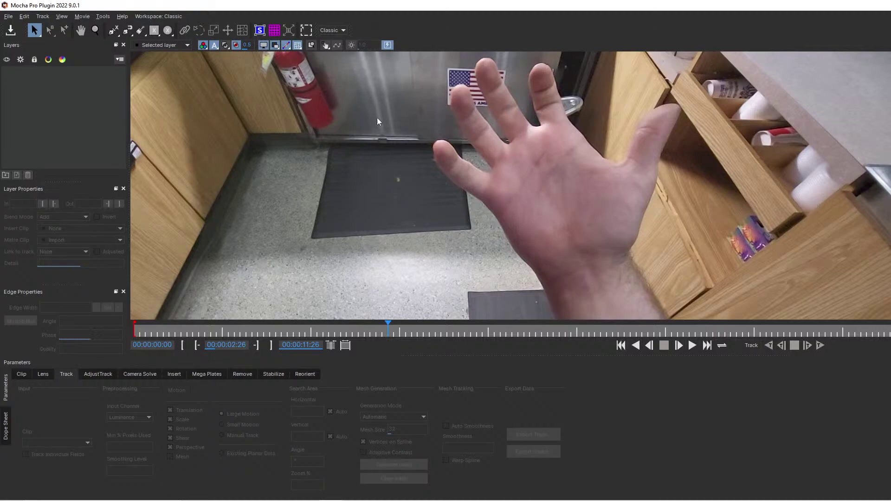
{"action": "left_click", "coordinate": [113, 31]}
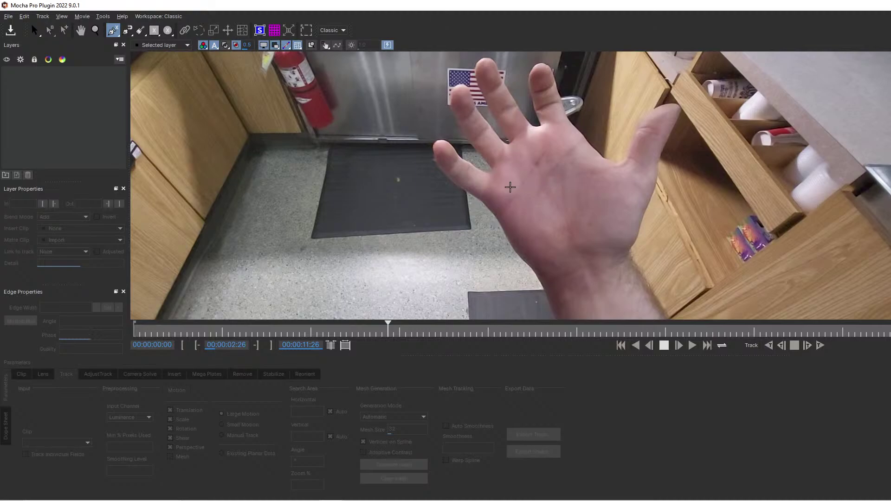
{"action": "left_click", "coordinate": [510, 184]}
{"action": "left_click", "coordinate": [523, 165]}
{"action": "left_click", "coordinate": [542, 147]}
{"action": "left_click", "coordinate": [558, 140]}
{"action": "left_click", "coordinate": [581, 151]}
{"action": "left_click", "coordinate": [586, 158]}
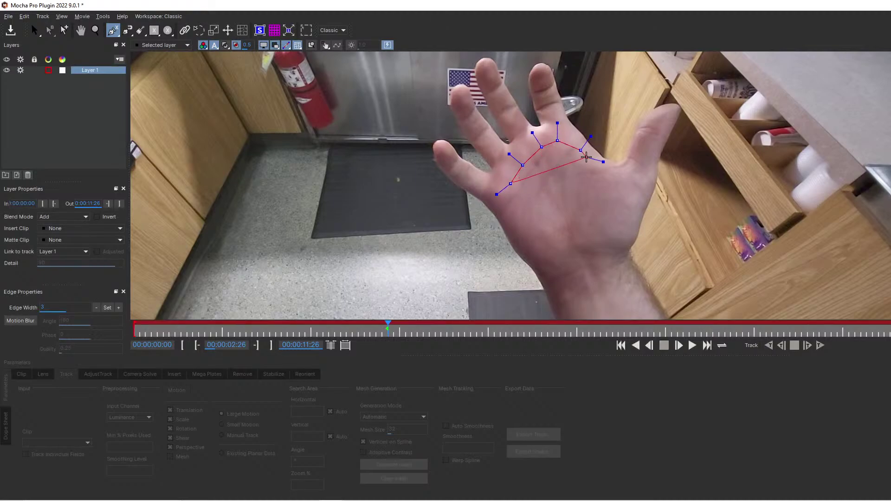
{"action": "left_click", "coordinate": [592, 166]}
{"action": "left_click", "coordinate": [596, 183]}
{"action": "left_click", "coordinate": [593, 202]}
{"action": "left_click", "coordinate": [579, 221]}
{"action": "left_click", "coordinate": [558, 229]}
{"action": "left_click", "coordinate": [538, 224]}
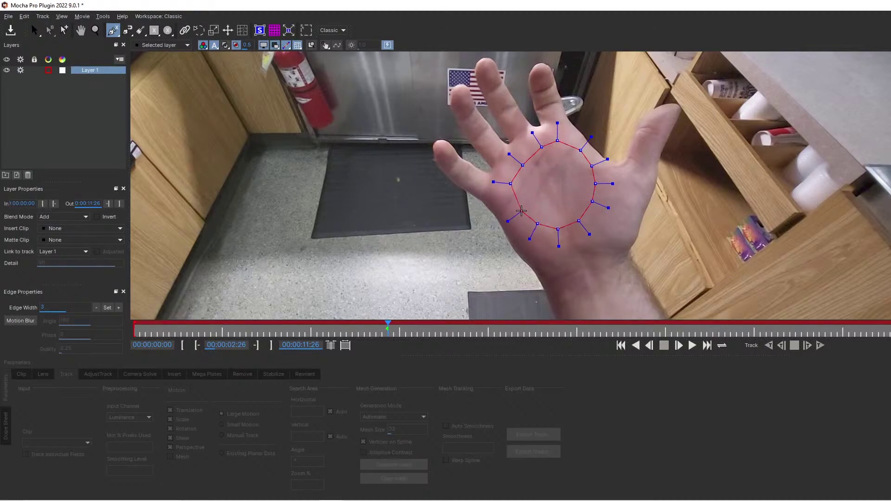
{"action": "left_click", "coordinate": [519, 207]}
{"action": "right_click", "coordinate": [519, 207]}
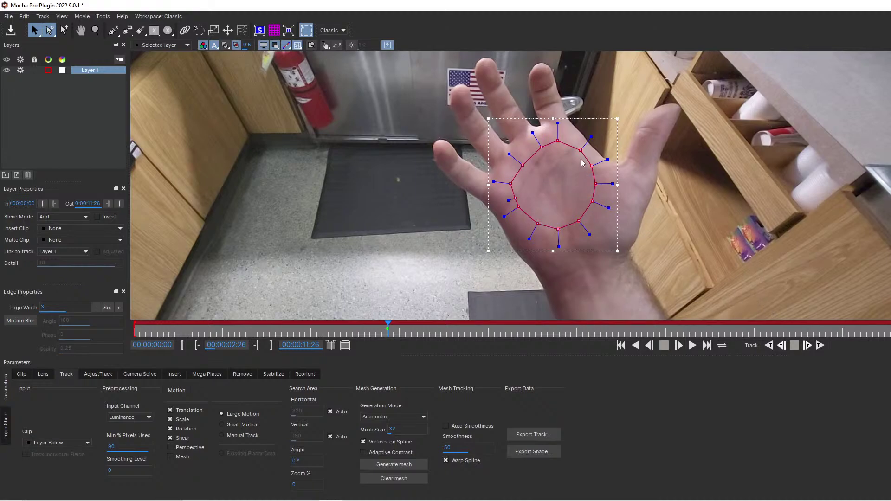
Adjust the tension handles of the palm spline so its outline becomes a smooth curve.
{"action": "left_click_drag", "start_coordinate": [591, 137], "coordinate": [570, 171]}
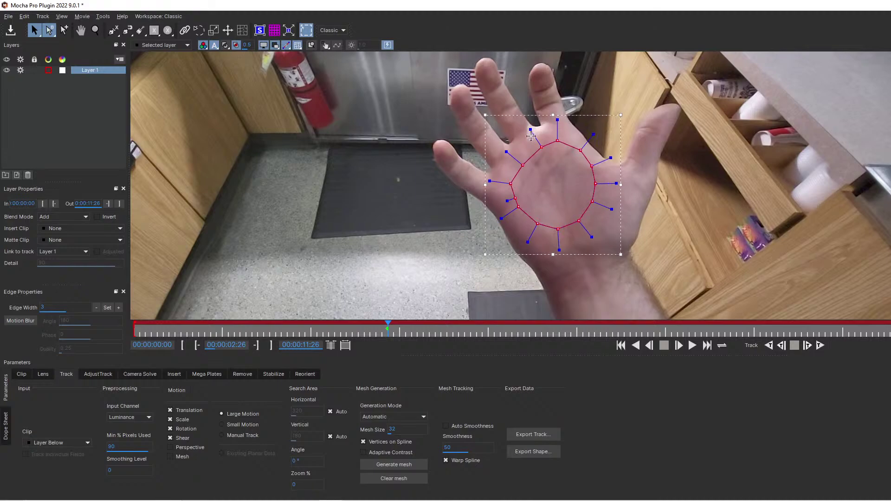
{"action": "left_click_drag", "start_coordinate": [531, 135], "coordinate": [554, 144]}
{"action": "left_click", "coordinate": [631, 128]}
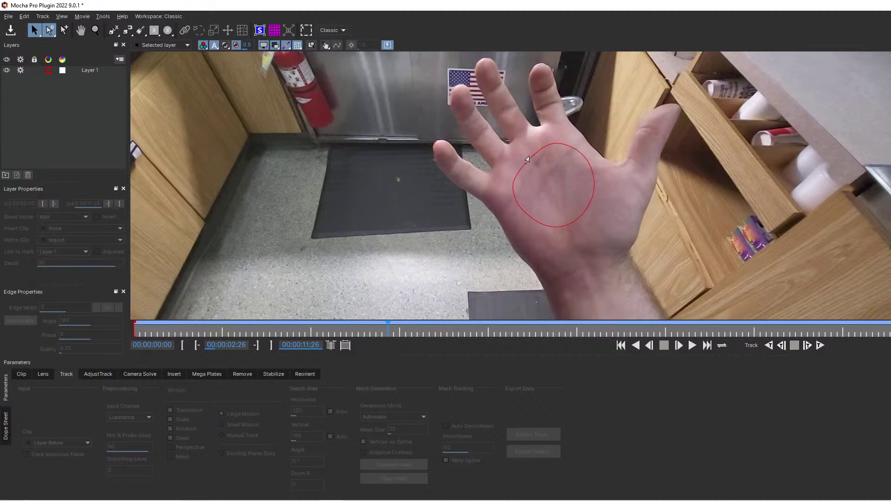
{"action": "left_click", "coordinate": [529, 161]}
{"action": "left_click", "coordinate": [548, 122]}
Select Layer 1 and turn on the display of its planar surface.
{"action": "left_click", "coordinate": [86, 71]}
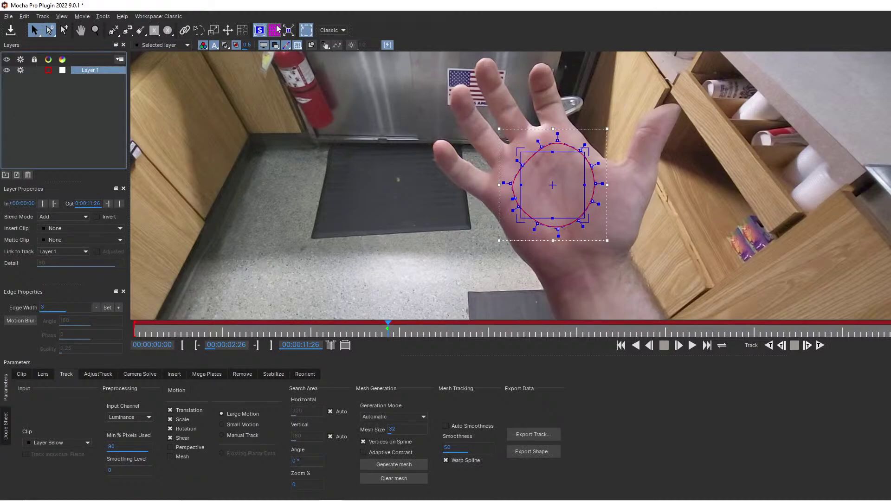
{"action": "left_click", "coordinate": [261, 30]}
{"action": "left_click", "coordinate": [260, 30]}
{"action": "left_click", "coordinate": [260, 31]}
Fit the four corners of Layer 1's planar surface to the palm's angle, from the finger bases to the heel and thumb side.
{"action": "left_click_drag", "start_coordinate": [520, 151], "coordinate": [495, 175]}
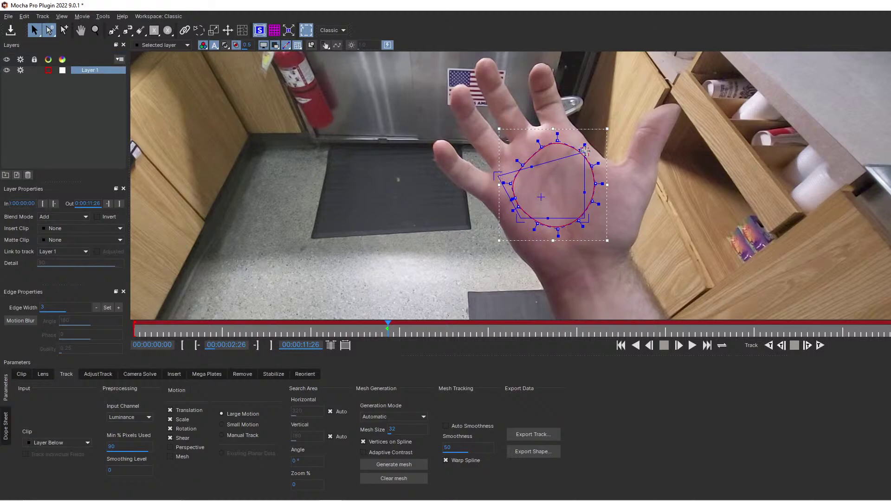
{"action": "left_click_drag", "start_coordinate": [583, 150], "coordinate": [562, 126]}
{"action": "left_click_drag", "start_coordinate": [586, 217], "coordinate": [612, 198]}
{"action": "left_click_drag", "start_coordinate": [521, 218], "coordinate": [537, 250]}
{"action": "left_click_drag", "start_coordinate": [615, 197], "coordinate": [617, 195]}
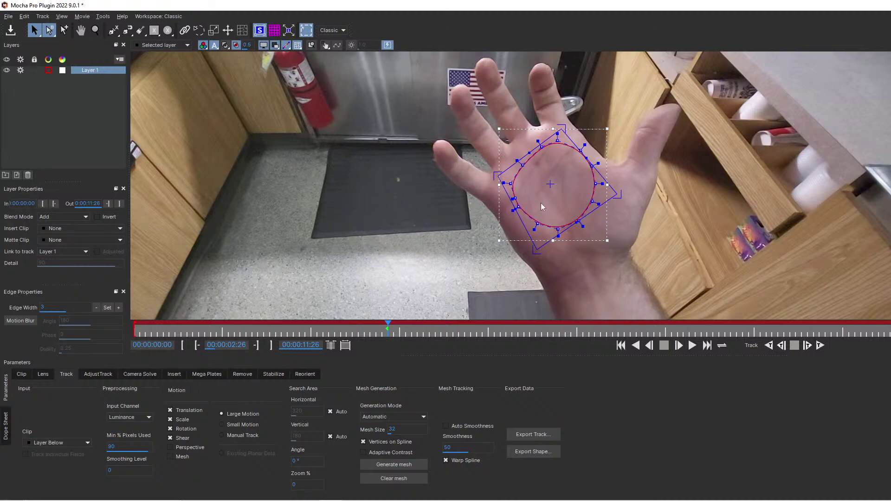
Set Layer 1's tracking to Small Motion and include Perspective in the tracked motion.
{"action": "key", "text": "z"}
{"action": "left_click_drag", "start_coordinate": [562, 225], "coordinate": [573, 144]}
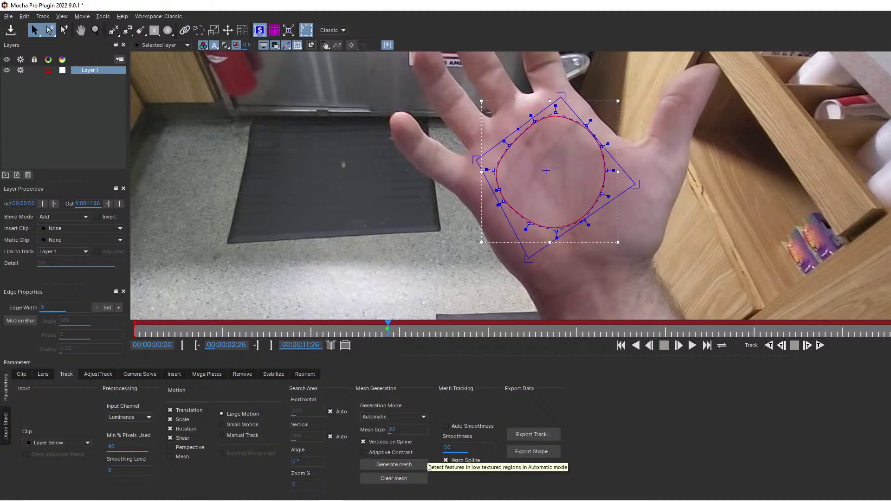
{"action": "left_click", "coordinate": [233, 425]}
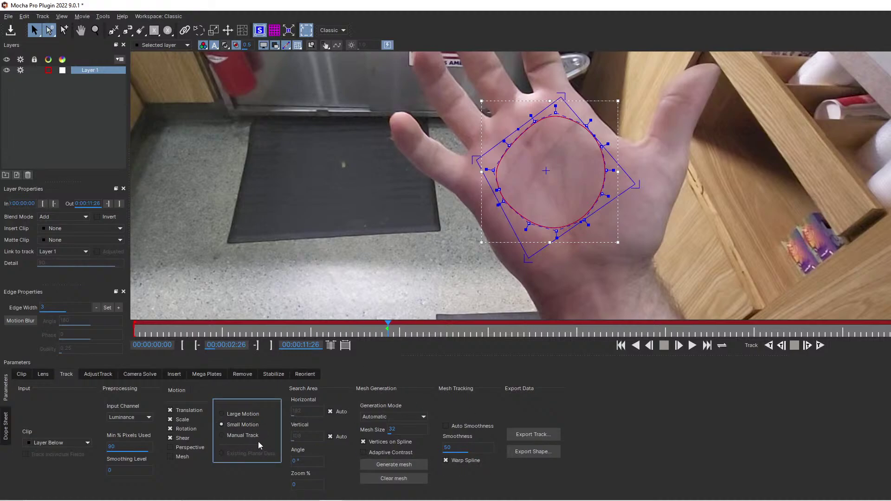
{"action": "left_click", "coordinate": [171, 448]}
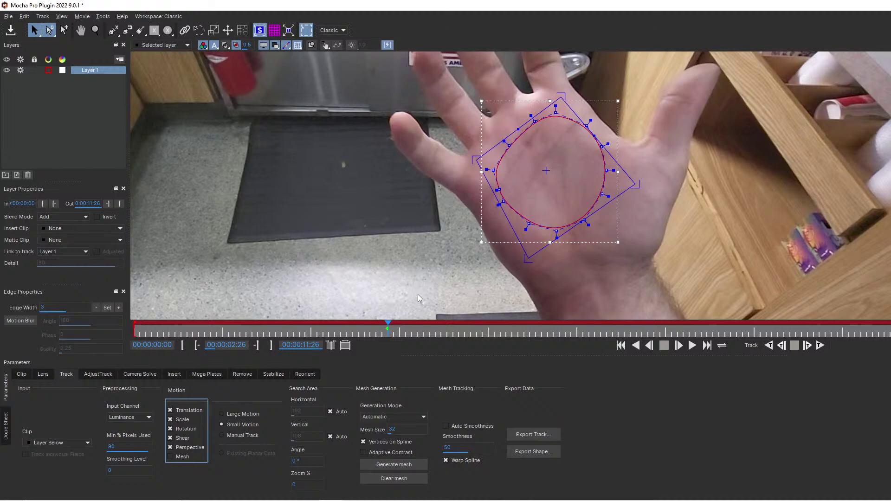
Track Layer 1 backward to the clip's start, return to 0:00:02:26 and track it forward.
{"action": "left_click", "coordinate": [769, 346]}
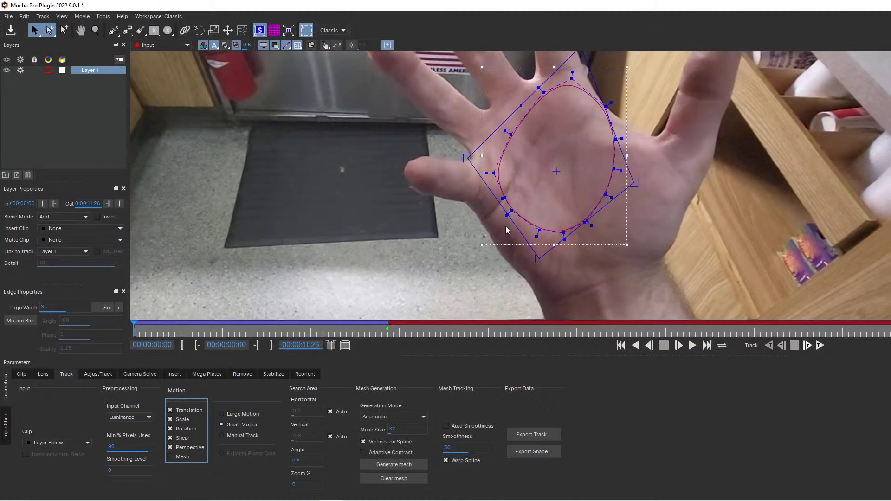
{"action": "left_click_drag", "start_coordinate": [294, 326], "coordinate": [386, 339]}
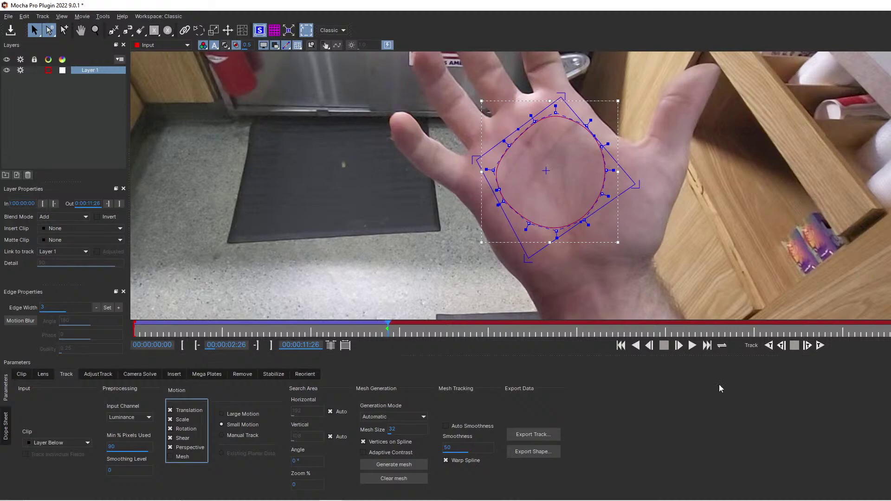
{"action": "left_click", "coordinate": [822, 346]}
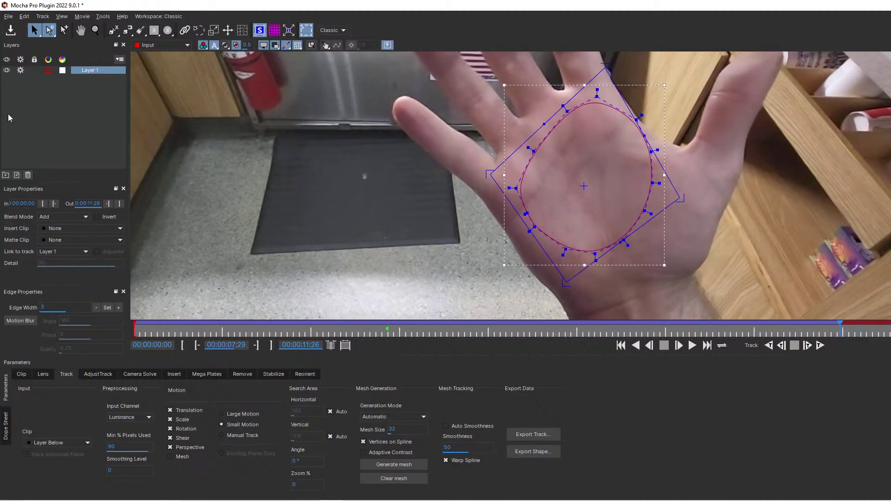
Delete the tracked Layer 1.
{"action": "left_click", "coordinate": [8, 116]}
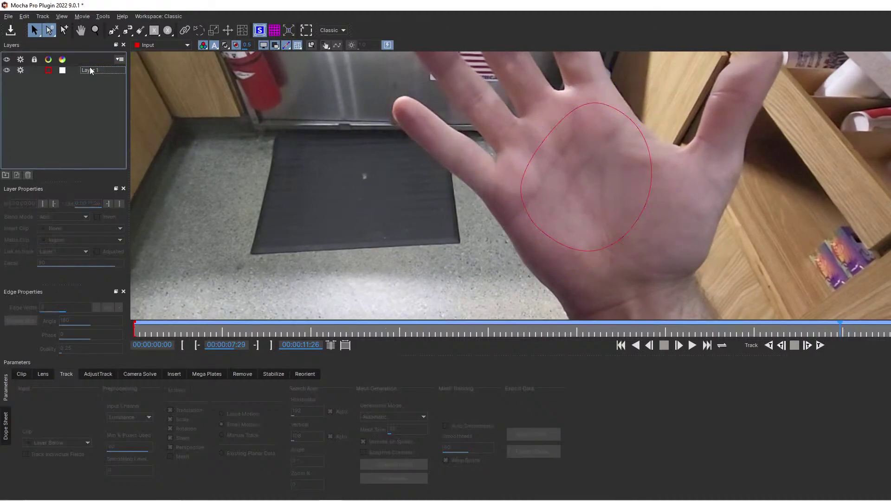
{"action": "left_click", "coordinate": [90, 70]}
{"action": "key", "text": "Delete"}
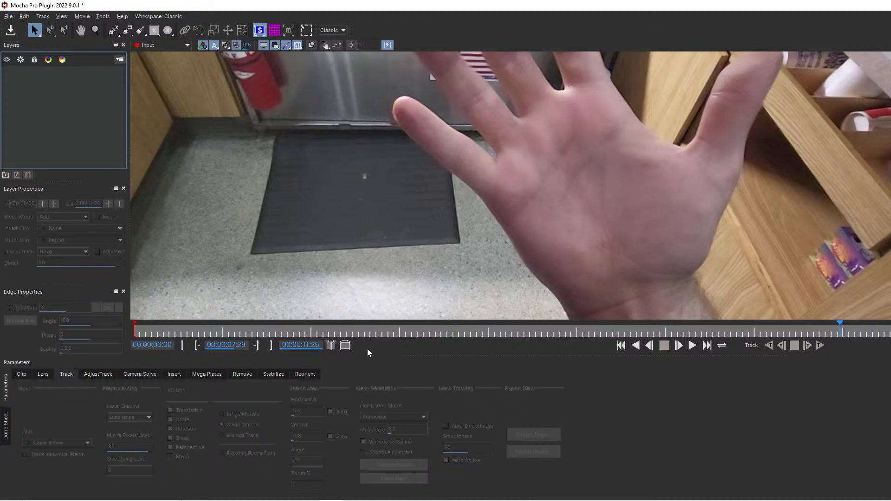
Scrub and step through the clip to the open-hand frame at 0:00:05:23.
{"action": "left_click_drag", "start_coordinate": [326, 328], "coordinate": [651, 335]}
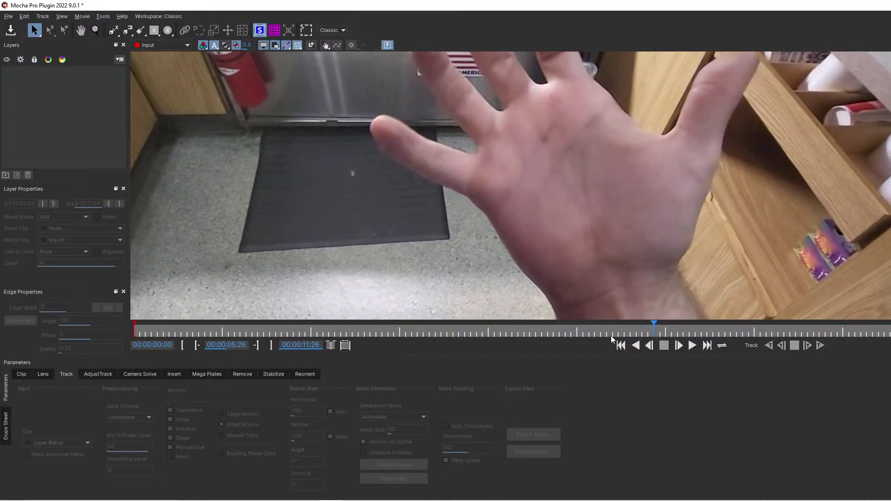
{"action": "key", "text": "Left"}
{"action": "key", "text": "Left"}
{"action": "key", "text": "Left"}
{"action": "key", "text": "Right"}
{"action": "key", "text": "Left"}
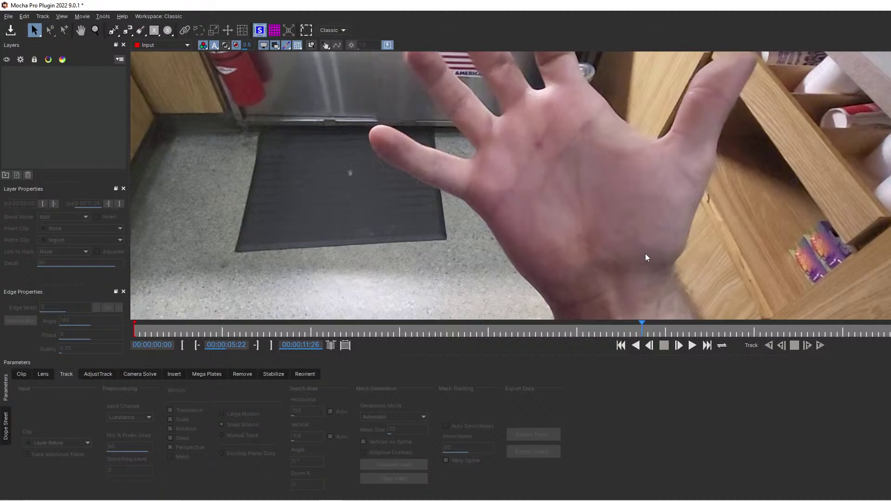
{"action": "key", "text": "Right"}
Draw an X-spline around the whole palm, from the little-finger base past the finger bases, thumb side and wrist to the outer edge.
{"action": "left_click", "coordinate": [113, 30]}
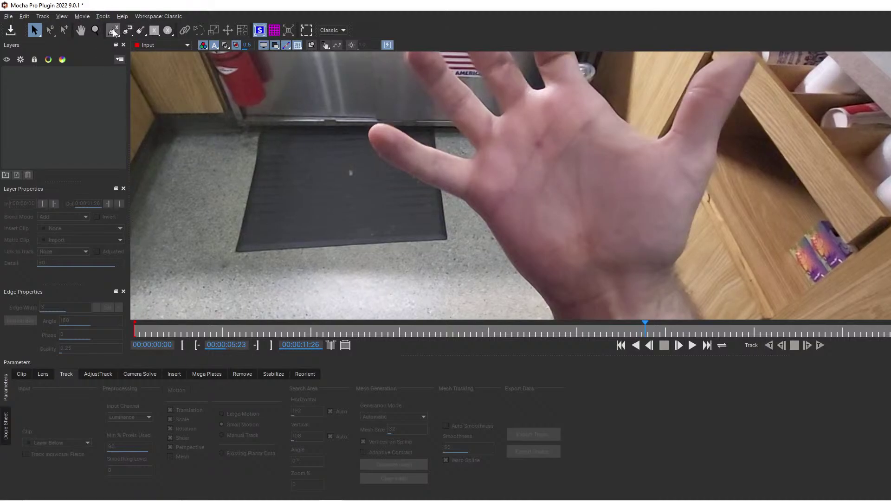
{"action": "left_click", "coordinate": [470, 172]}
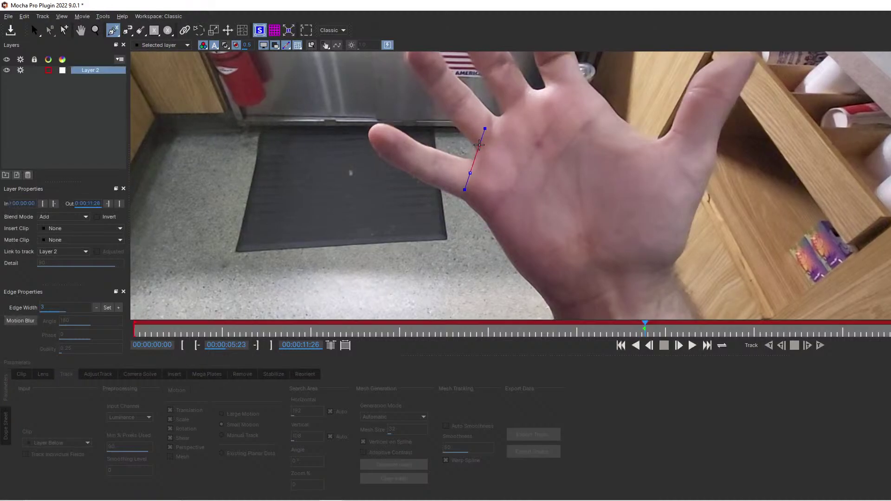
{"action": "left_click", "coordinate": [485, 141]}
{"action": "left_click", "coordinate": [508, 113]}
{"action": "left_click", "coordinate": [535, 91]}
{"action": "left_click", "coordinate": [561, 82]}
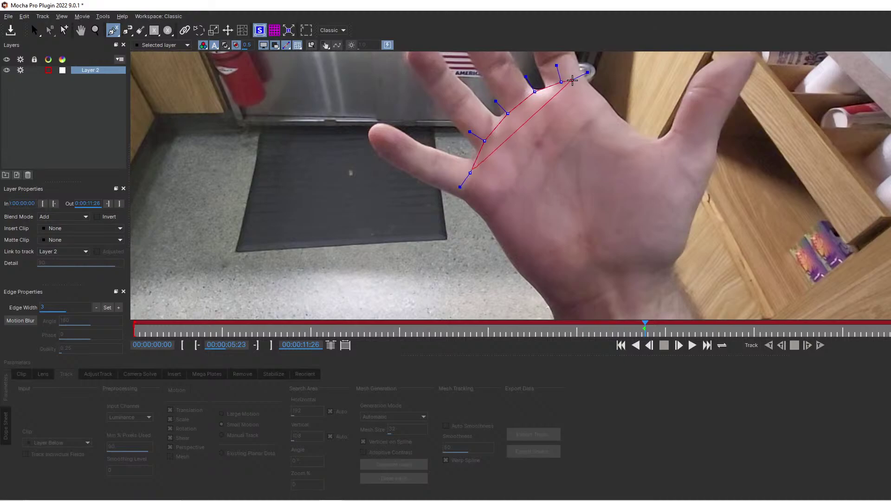
{"action": "left_click", "coordinate": [582, 83]}
{"action": "left_click", "coordinate": [596, 92]}
{"action": "left_click", "coordinate": [611, 109]}
{"action": "left_click", "coordinate": [626, 129]}
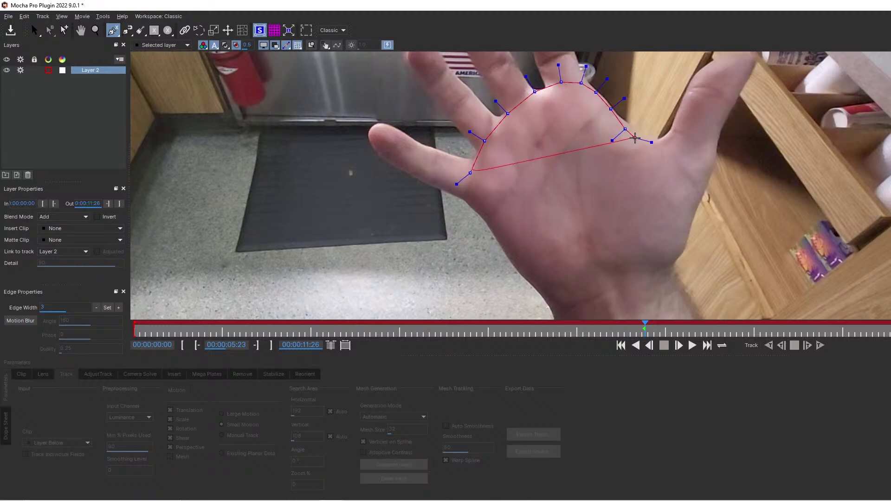
{"action": "left_click", "coordinate": [644, 140]}
{"action": "left_click", "coordinate": [668, 158]}
{"action": "left_click", "coordinate": [683, 178]}
{"action": "left_click", "coordinate": [686, 197]}
{"action": "left_click", "coordinate": [688, 219]}
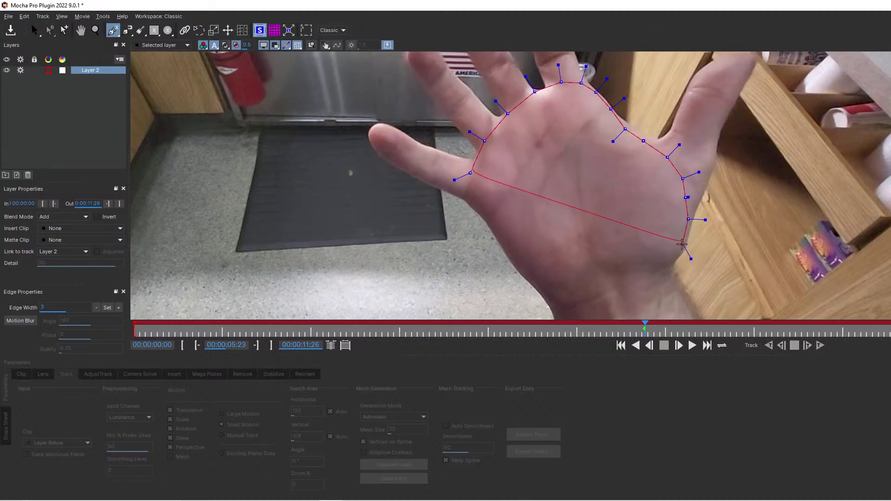
{"action": "left_click", "coordinate": [682, 250]}
{"action": "left_click", "coordinate": [673, 267]}
{"action": "left_click", "coordinate": [647, 280]}
{"action": "left_click", "coordinate": [615, 296]}
{"action": "left_click", "coordinate": [582, 305]}
{"action": "left_click", "coordinate": [567, 307]}
{"action": "left_click", "coordinate": [555, 307]}
{"action": "left_click", "coordinate": [543, 295]}
{"action": "left_click", "coordinate": [529, 281]}
{"action": "left_click", "coordinate": [519, 271]}
{"action": "left_click", "coordinate": [511, 254]}
{"action": "left_click", "coordinate": [507, 245]}
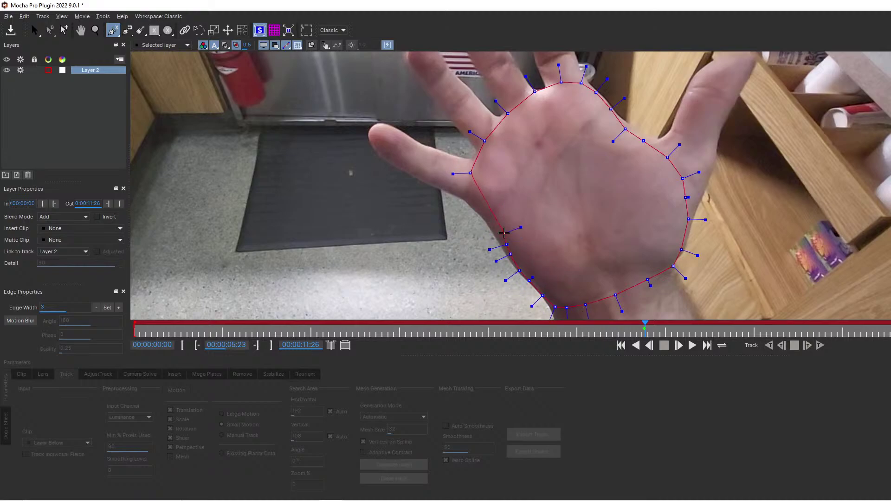
Undo the last two spline points, re-place them along the palm's outer edge up to the little finger, and finish the spline.
{"action": "key", "text": "ctrl+z"}
{"action": "key", "text": "ctrl+z"}
{"action": "left_click", "coordinate": [503, 248]}
{"action": "left_click", "coordinate": [495, 232]}
{"action": "left_click", "coordinate": [484, 218]}
{"action": "left_click", "coordinate": [472, 200]}
{"action": "left_click", "coordinate": [469, 186]}
{"action": "right_click", "coordinate": [469, 186]}
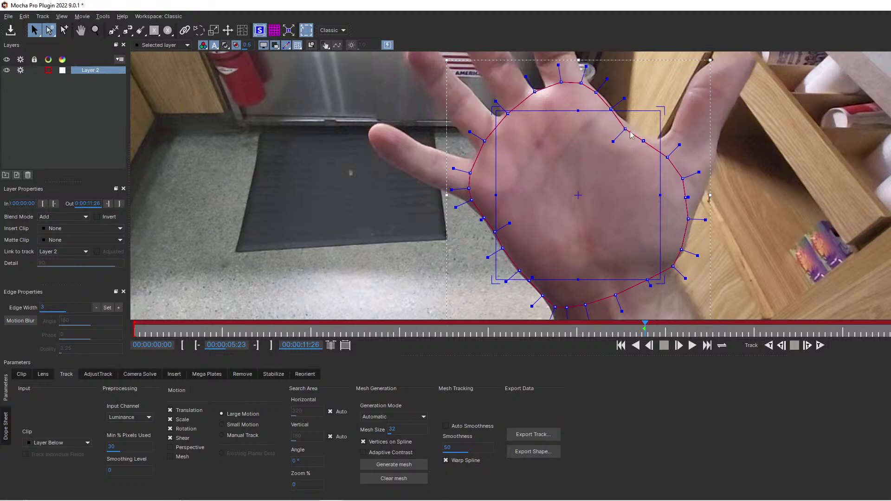
Refine the palm spline's points between the index finger and thumb and along the outer edge of the hand.
{"action": "left_click_drag", "start_coordinate": [626, 131], "coordinate": [597, 91]}
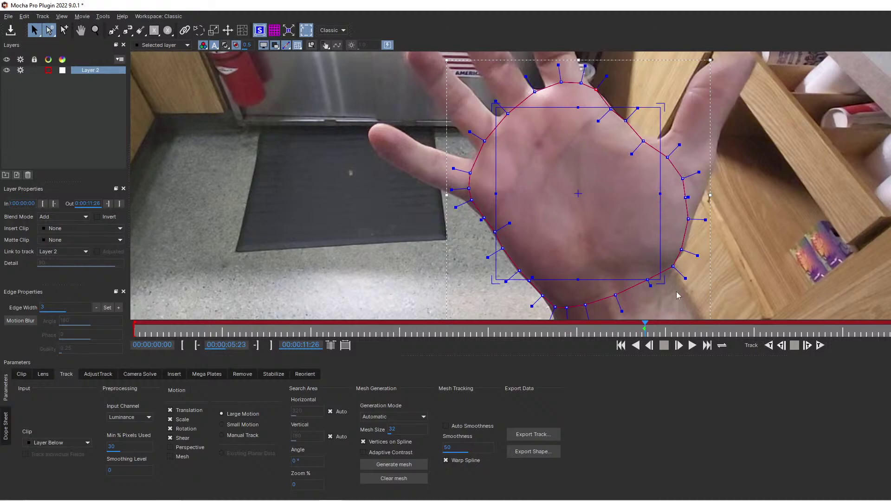
{"action": "left_click_drag", "start_coordinate": [543, 295], "coordinate": [542, 296]}
{"action": "left_click_drag", "start_coordinate": [493, 231], "coordinate": [500, 193]}
Fit the four corners of Layer 2's planar surface to the palm, at the little-finger base, index-finger base, thumb side and heel.
{"action": "left_click_drag", "start_coordinate": [496, 101], "coordinate": [483, 165]}
{"action": "left_click_drag", "start_coordinate": [674, 105], "coordinate": [580, 89]}
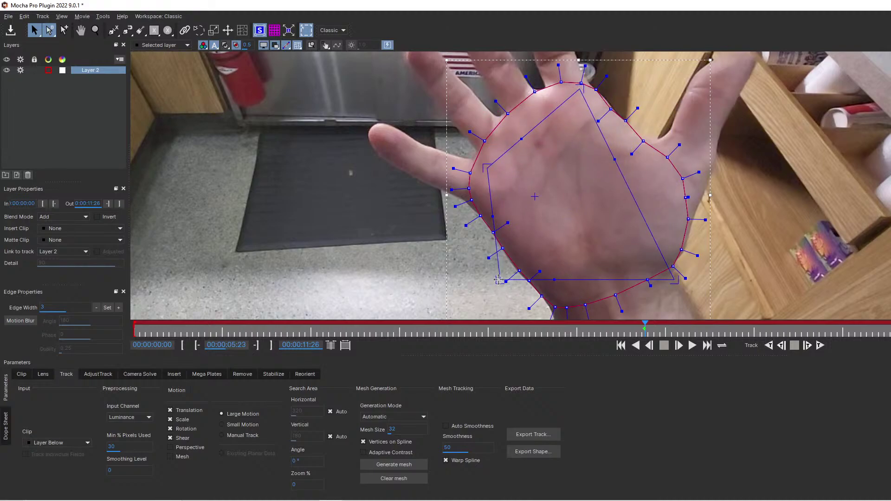
{"action": "left_click_drag", "start_coordinate": [499, 280], "coordinate": [558, 288]}
{"action": "left_click_drag", "start_coordinate": [674, 280], "coordinate": [675, 200]}
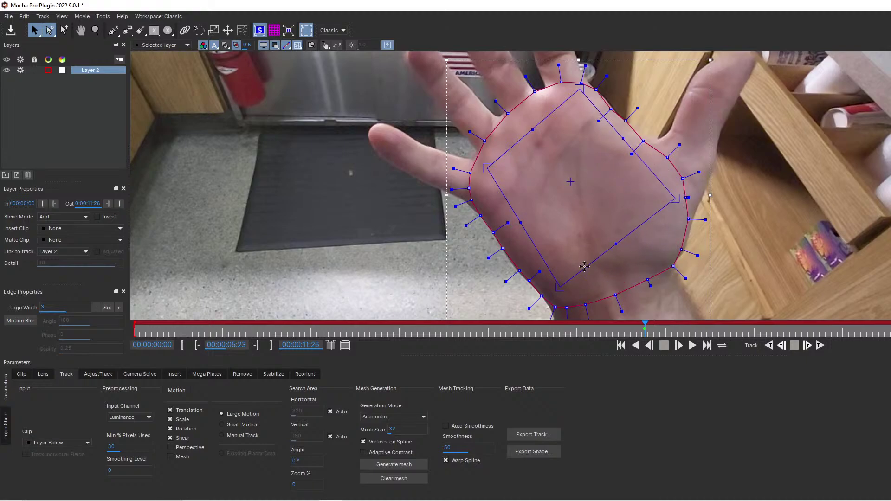
{"action": "left_click_drag", "start_coordinate": [559, 288], "coordinate": [570, 276]}
{"action": "left_click", "coordinate": [599, 202]}
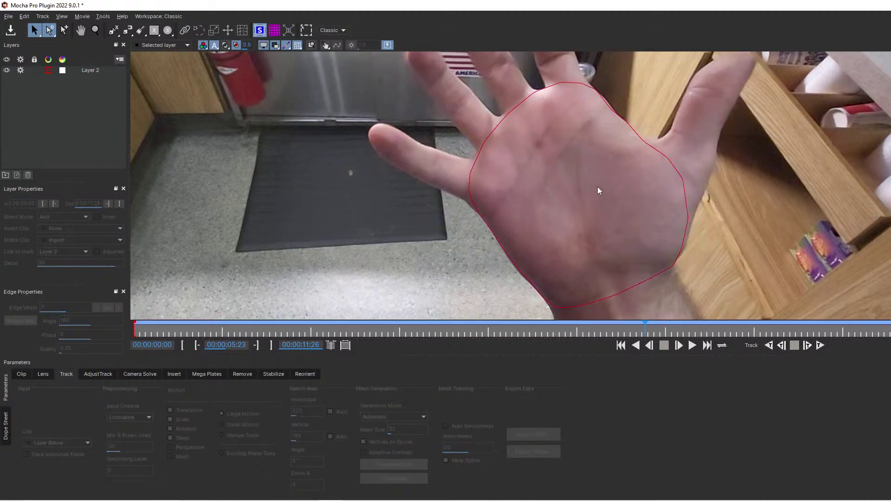
Shift Layer 2's planar surface slightly toward the palm's outer edge, adjust its little-finger corner, and shorten the handles of all spline points.
{"action": "left_click", "coordinate": [91, 70]}
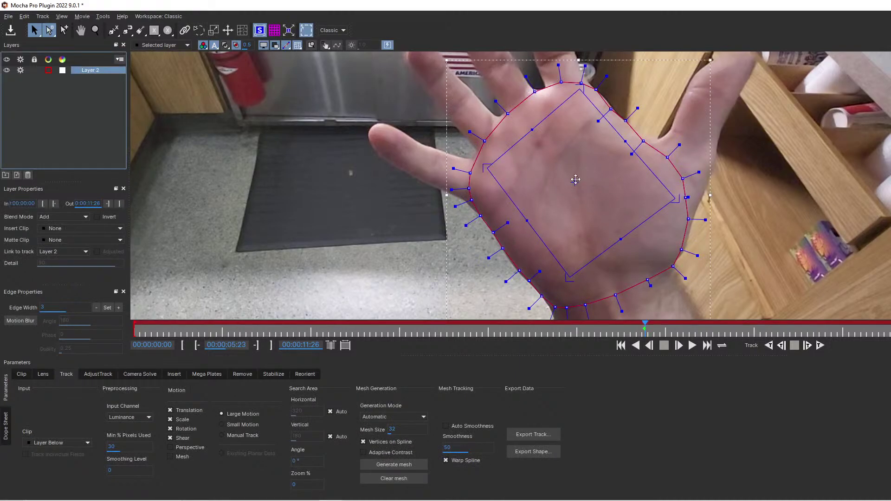
{"action": "left_click_drag", "start_coordinate": [576, 179], "coordinate": [568, 187]}
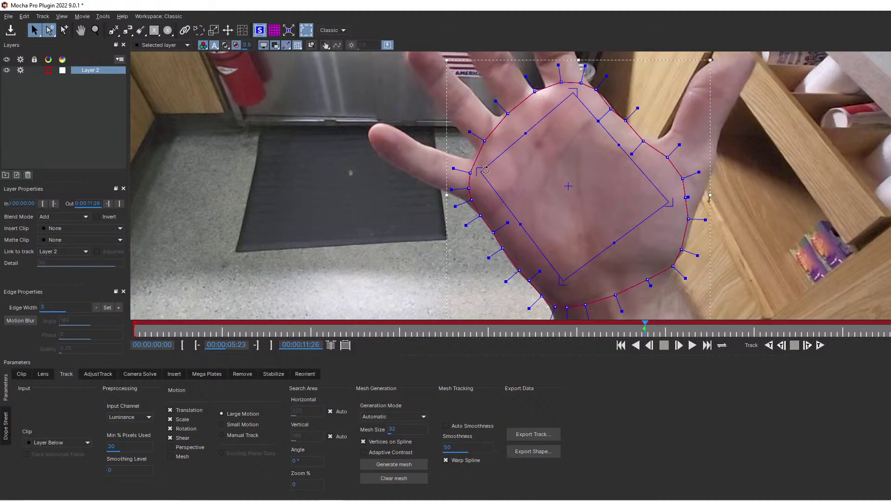
{"action": "left_click_drag", "start_coordinate": [486, 170], "coordinate": [482, 167]}
{"action": "left_click_drag", "start_coordinate": [535, 146], "coordinate": [814, 306]}
{"action": "left_click_drag", "start_coordinate": [700, 171], "coordinate": [678, 177]}
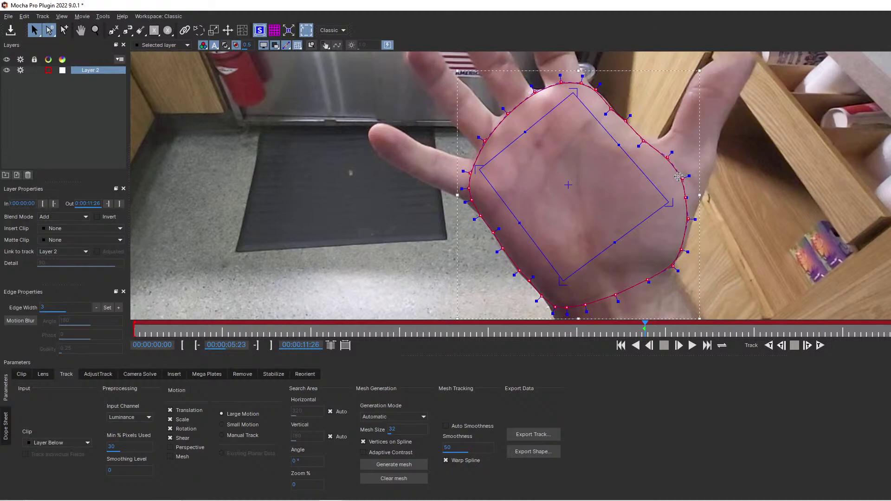
{"action": "left_click", "coordinate": [381, 207]}
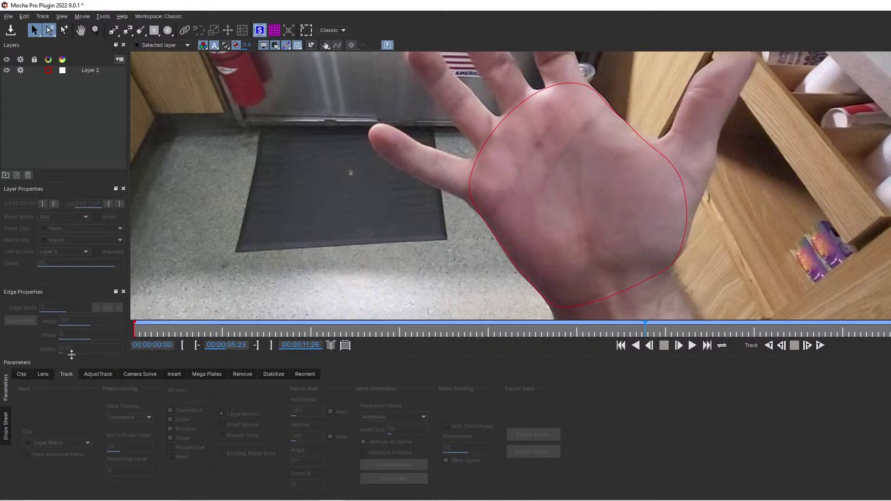
Enable Perspective and Mesh motion tracking for Layer 2 and set it to Small Motion.
{"action": "left_click", "coordinate": [96, 71]}
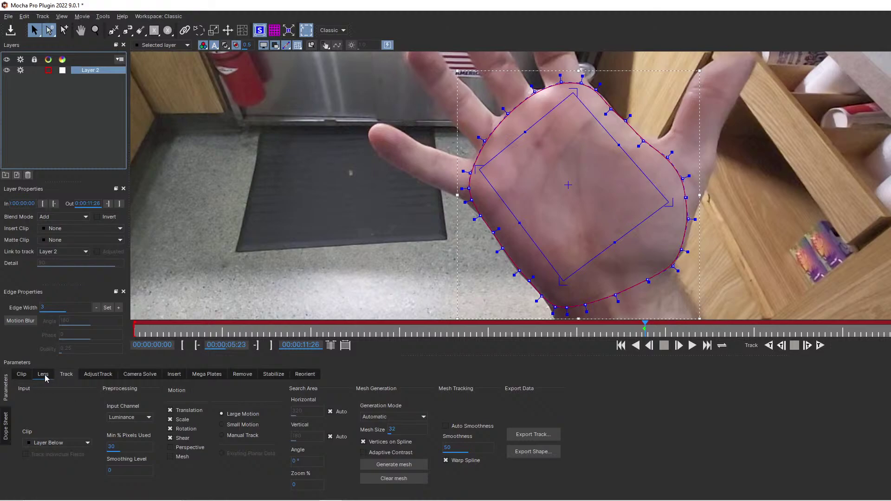
{"action": "left_click", "coordinate": [171, 447]}
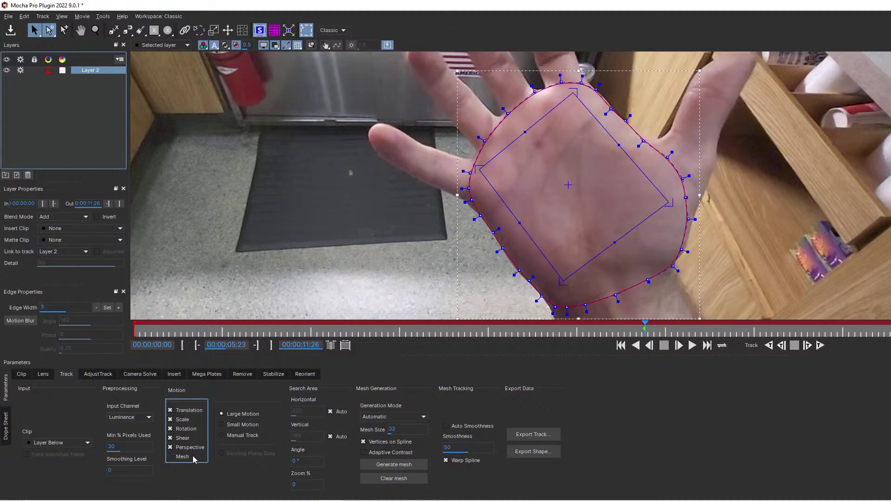
{"action": "left_click", "coordinate": [171, 457]}
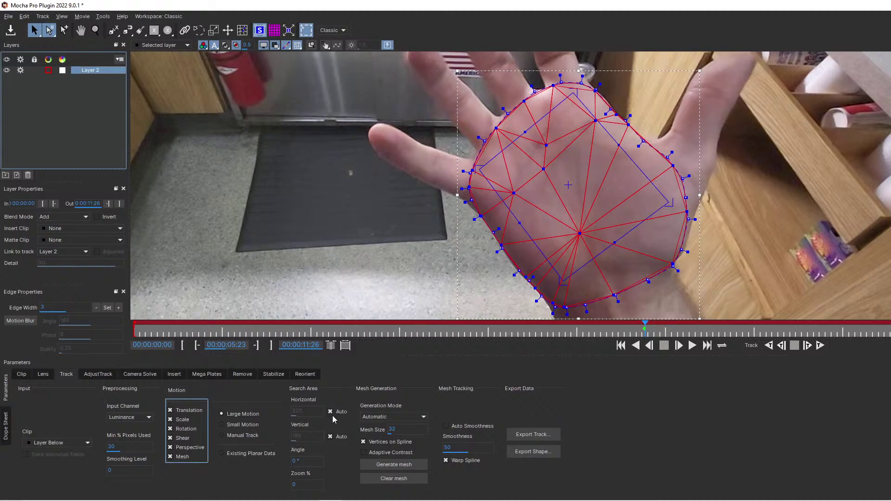
{"action": "left_click", "coordinate": [221, 425]}
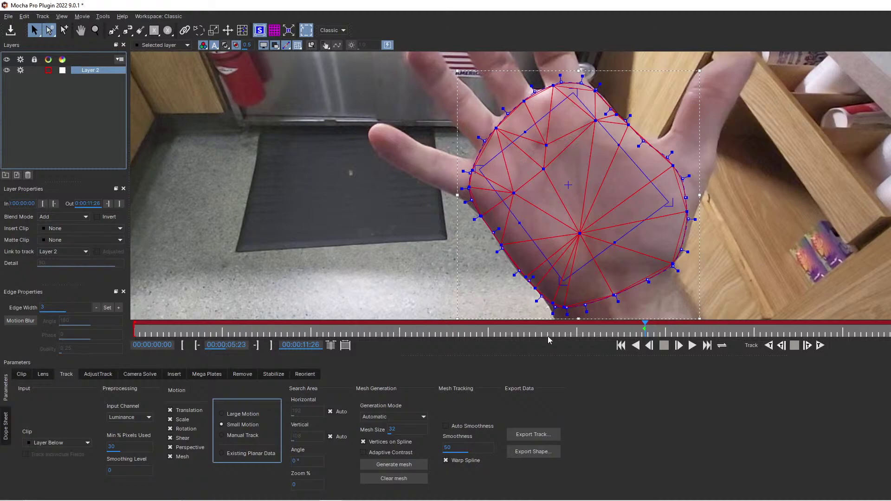
Try a Uniform mesh on the palm, and regenerate it in Automatic mode for comparison.
{"action": "left_click", "coordinate": [401, 416]}
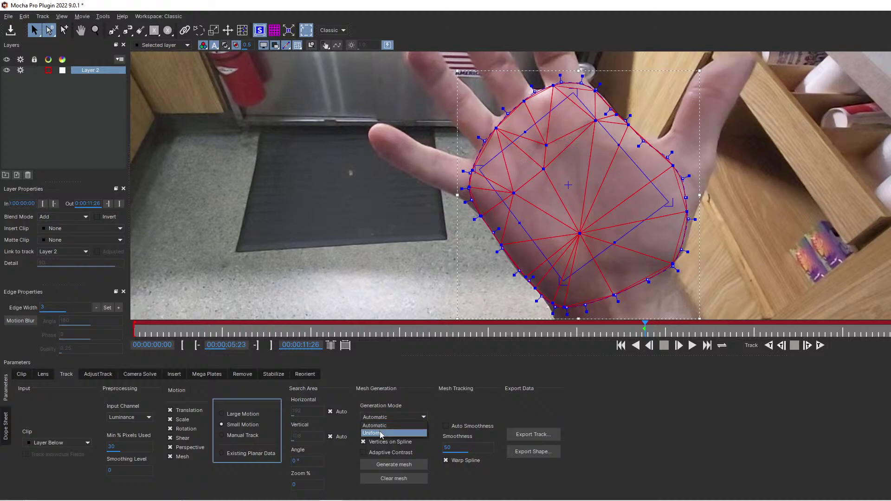
{"action": "left_click", "coordinate": [382, 433]}
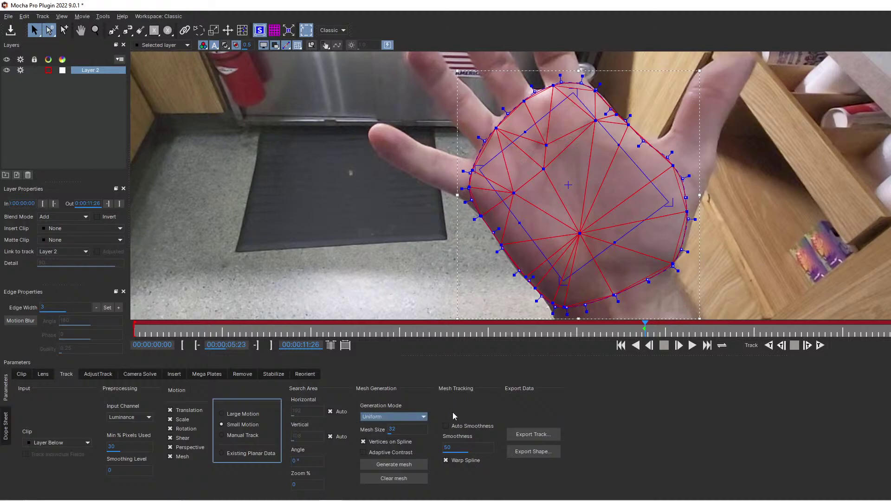
{"action": "left_click", "coordinate": [396, 465]}
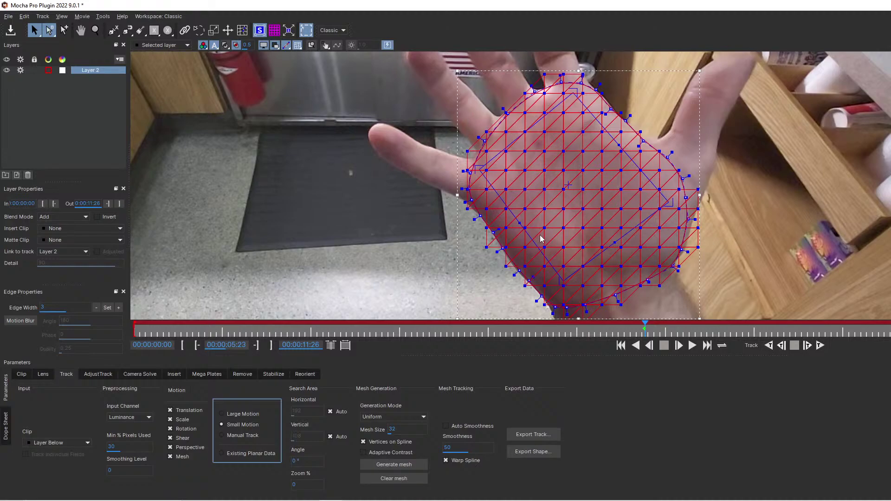
{"action": "left_click", "coordinate": [404, 417]}
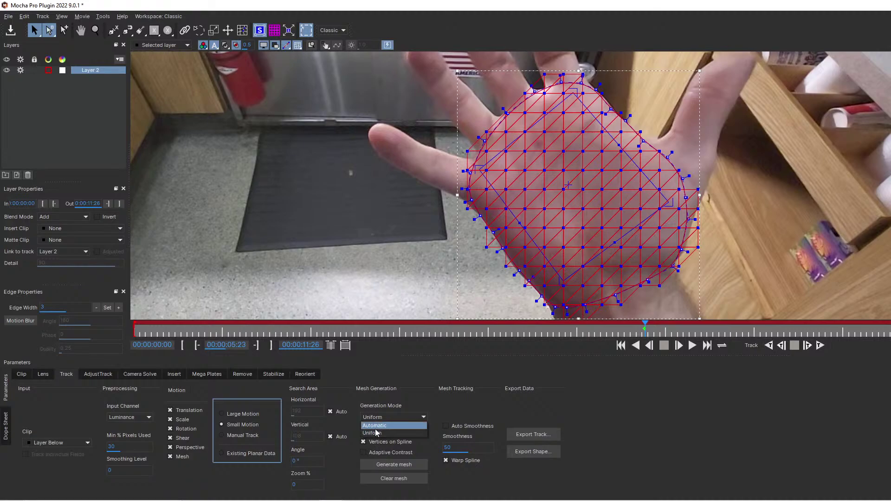
{"action": "left_click", "coordinate": [383, 442]}
{"action": "left_click", "coordinate": [403, 464]}
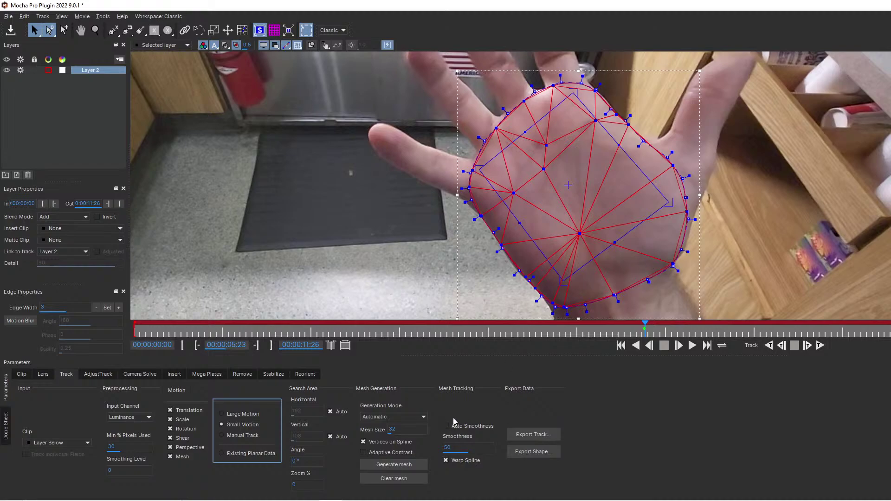
Set mesh generation to Uniform with Vertices on Spline turned off and generate the palm's mesh.
{"action": "left_click", "coordinate": [392, 417]}
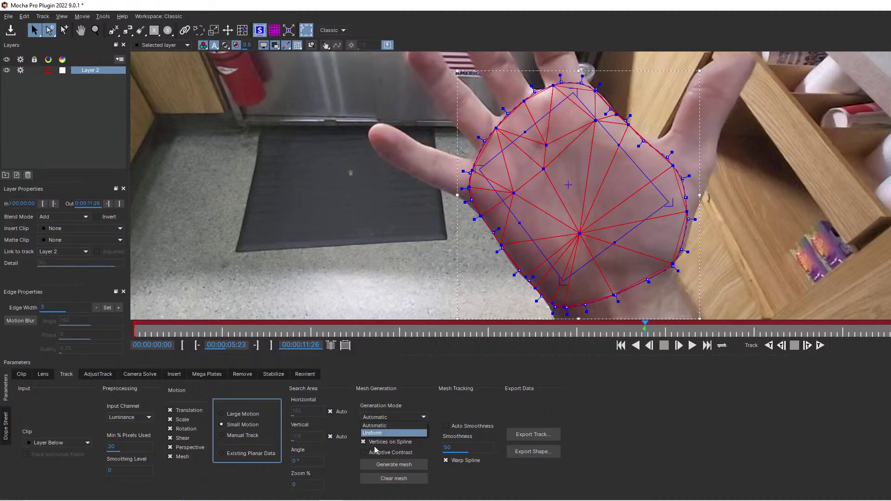
{"action": "left_click", "coordinate": [389, 433]}
{"action": "left_click", "coordinate": [402, 466]}
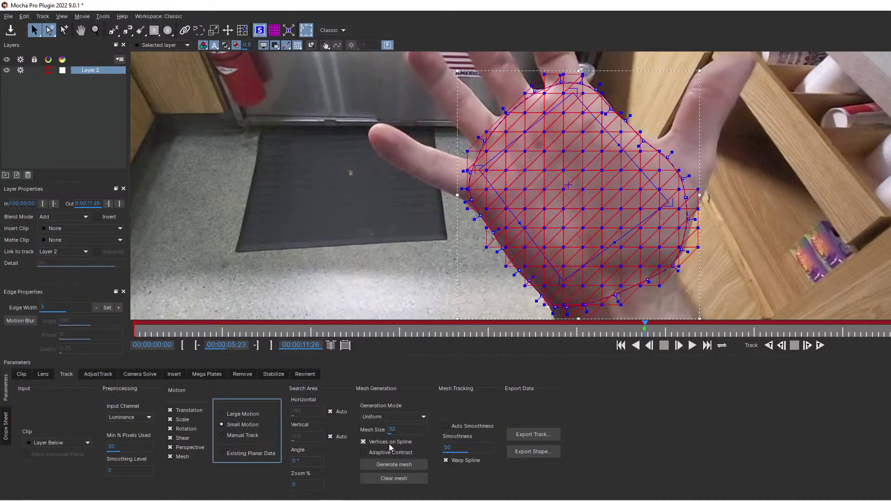
{"action": "left_click", "coordinate": [364, 443]}
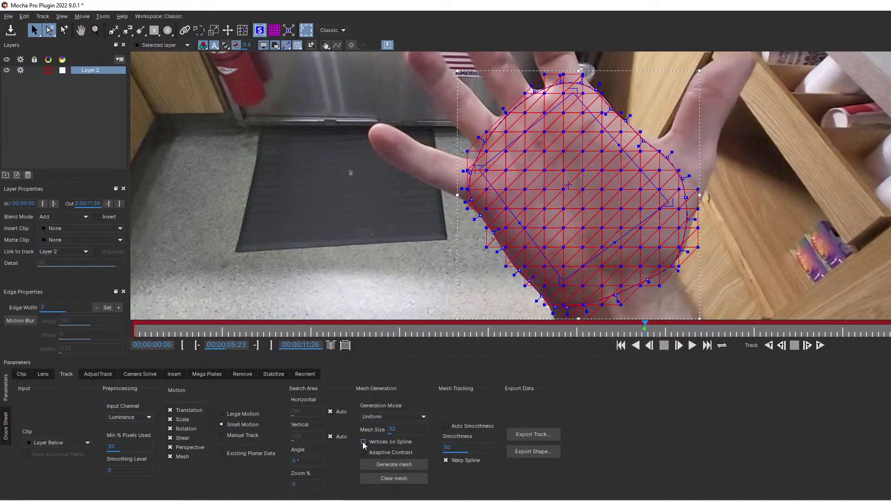
{"action": "left_click", "coordinate": [402, 464]}
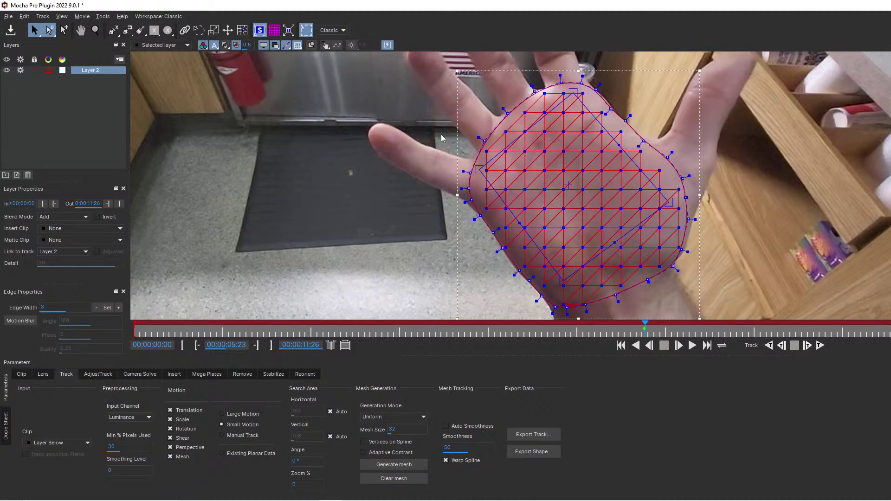
Show the palm's mesh as points only and reselect Layer 2.
{"action": "left_click", "coordinate": [299, 47]}
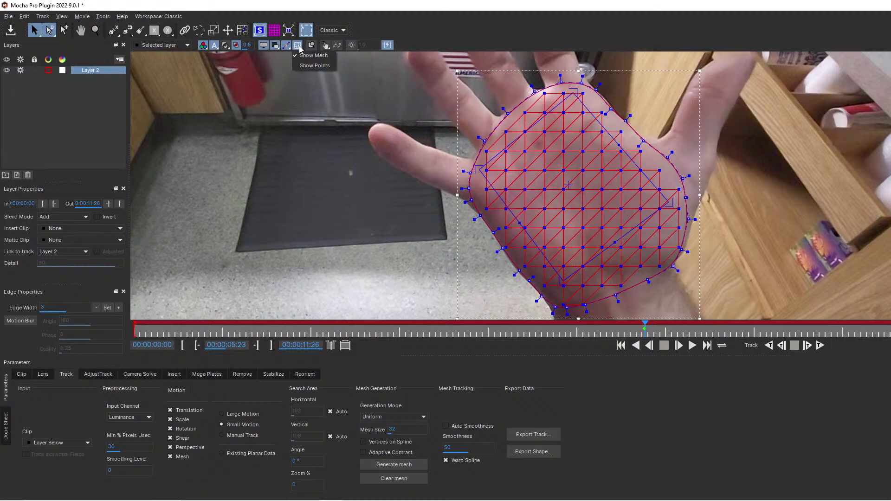
{"action": "left_click", "coordinate": [325, 66]}
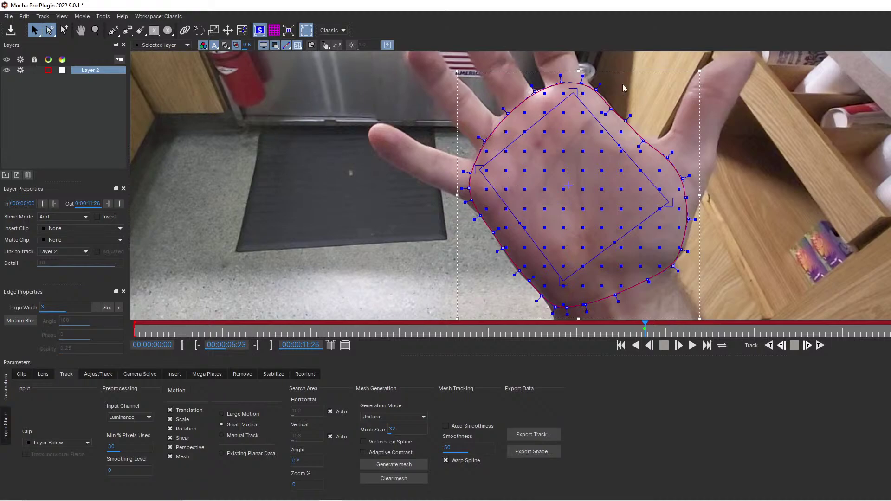
{"action": "left_click", "coordinate": [59, 124]}
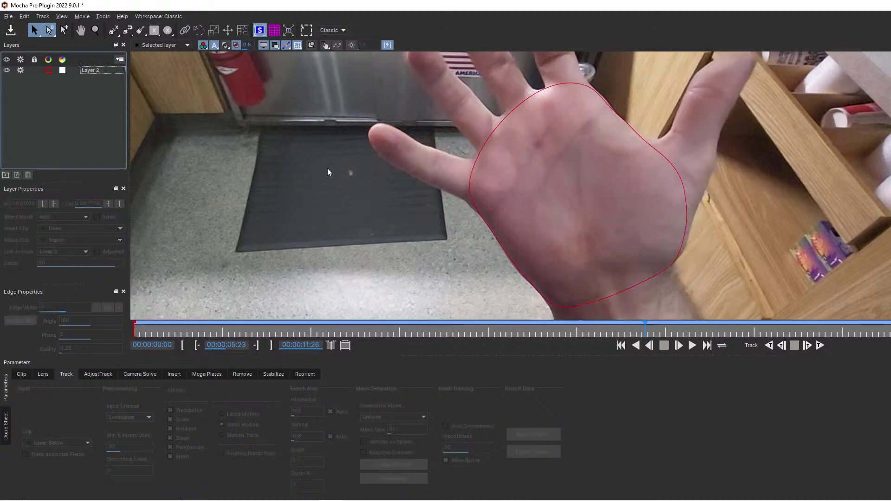
{"action": "left_click", "coordinate": [103, 74]}
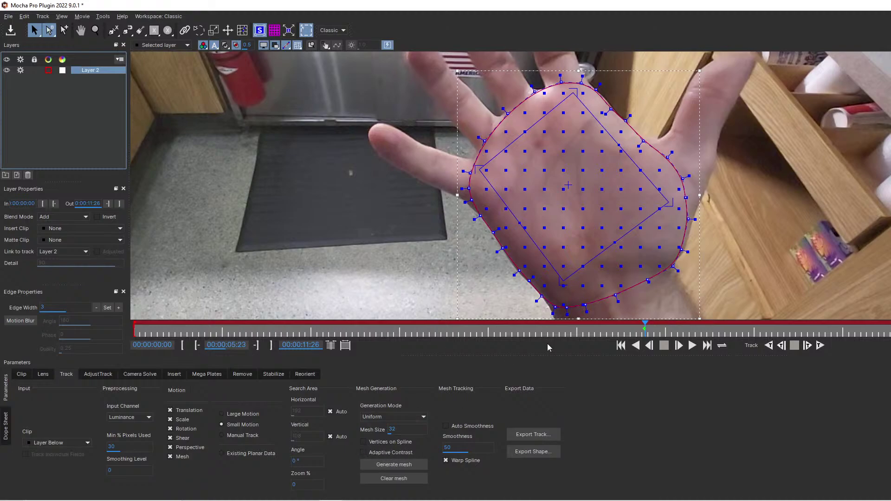
Test Vertices on Spline by regenerating the mesh with it enabled, and turn the option off again.
{"action": "left_click", "coordinate": [364, 442]}
{"action": "left_click", "coordinate": [395, 465]}
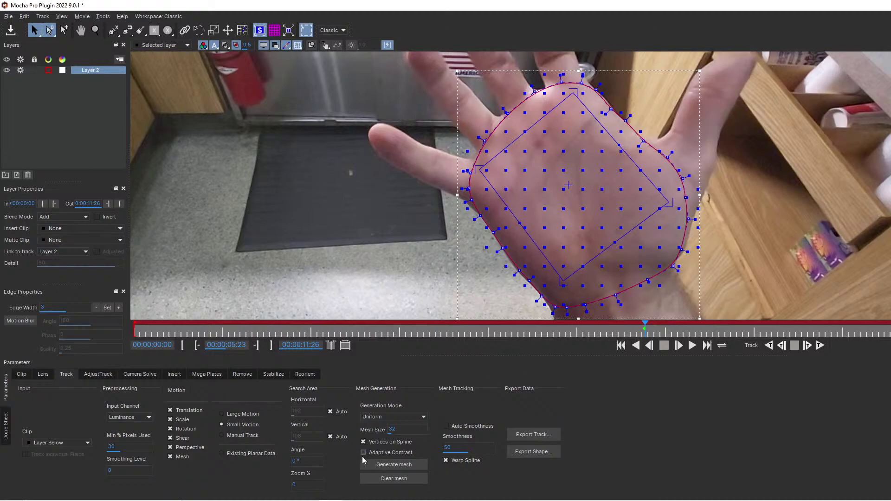
{"action": "left_click", "coordinate": [364, 442]}
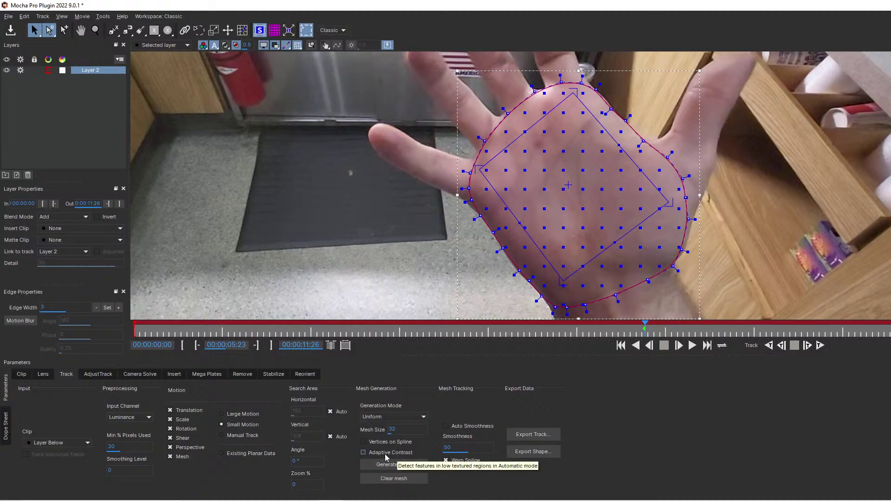
Turn on Adaptive Contrast, show the mesh lines again and regenerate the palm's mesh.
{"action": "left_click", "coordinate": [404, 454]}
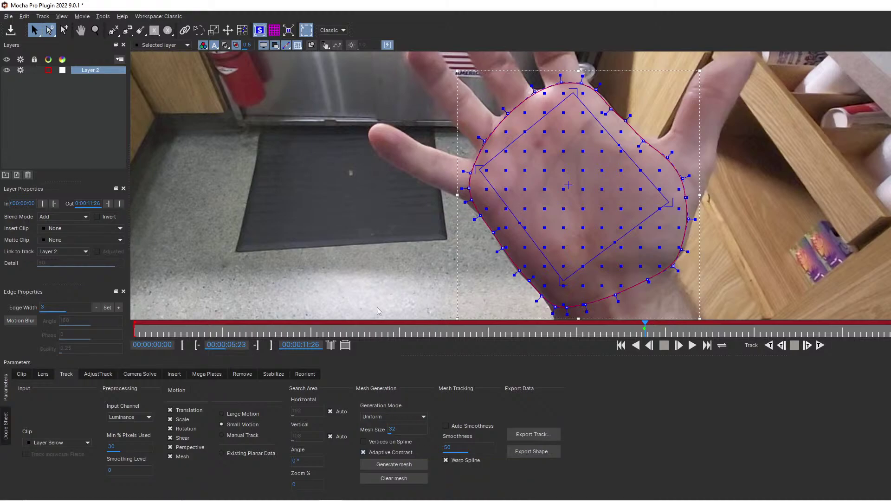
{"action": "left_click", "coordinate": [298, 45]}
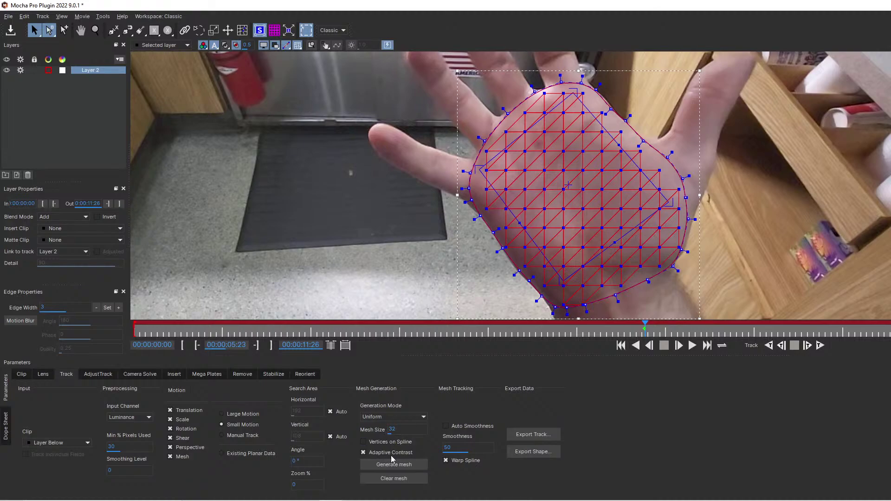
{"action": "left_click", "coordinate": [391, 476]}
{"action": "left_click", "coordinate": [393, 466]}
Set the mesh size to 8 and regenerate the palm's mesh.
{"action": "mouse_move", "coordinate": [403, 430]}
{"action": "left_mouse_down"}
{"action": "mouse_move", "coordinate": [392, 426]}
{"action": "mouse_move", "coordinate": [405, 429]}
{"action": "left_mouse_up"}
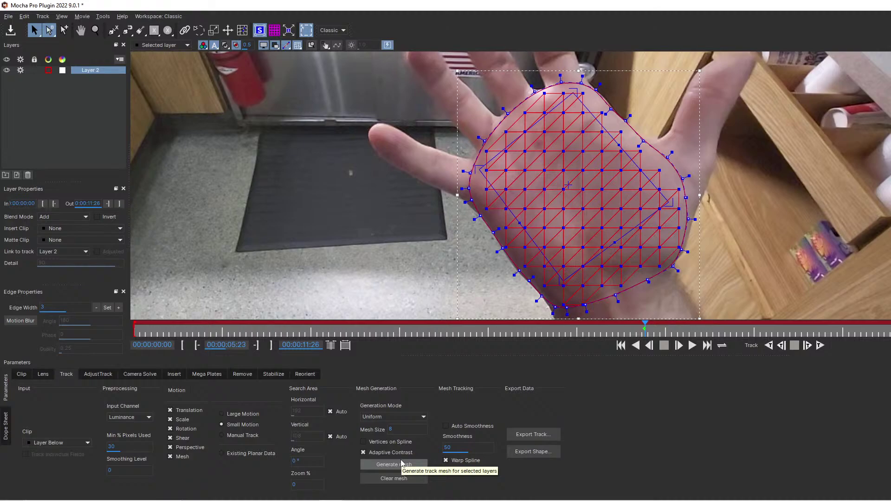
{"action": "left_click", "coordinate": [402, 464]}
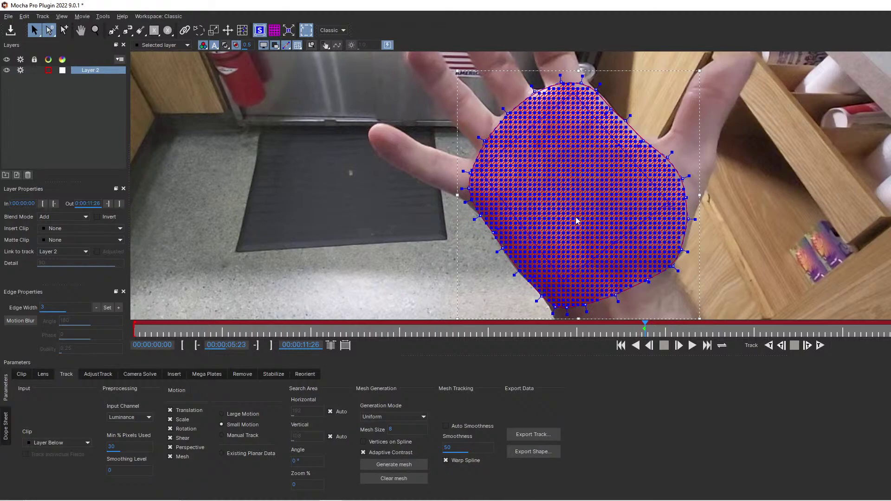
Examine the dense mesh against the skin up close while stepping back and forth through the nearby frames.
{"action": "key", "text": "z"}
{"action": "left_click_drag", "start_coordinate": [583, 212], "coordinate": [559, 175]}
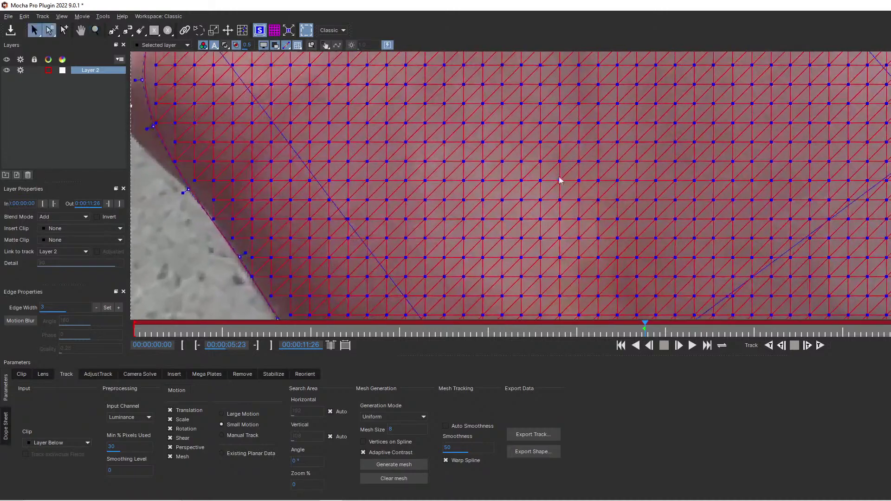
{"action": "key", "text": "Left"}
{"action": "key", "text": "Left"}
{"action": "key", "text": "Left"}
{"action": "key", "text": "Right"}
{"action": "key", "text": "Right"}
{"action": "key", "text": "Right"}
{"action": "key", "text": "Right"}
{"action": "key", "text": "Right"}
{"action": "key", "text": "Left"}
{"action": "key", "text": "Left"}
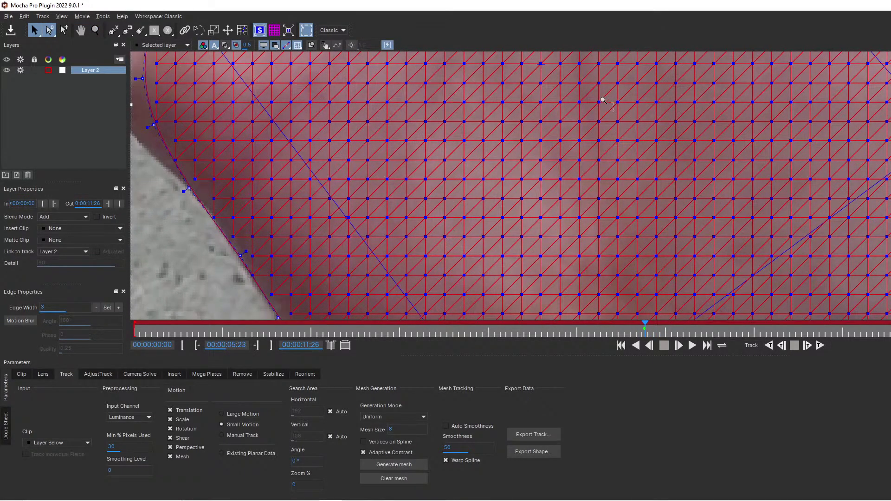
{"action": "key", "text": "z"}
{"action": "left_click_drag", "start_coordinate": [594, 80], "coordinate": [535, 177]}
{"action": "key", "text": "x"}
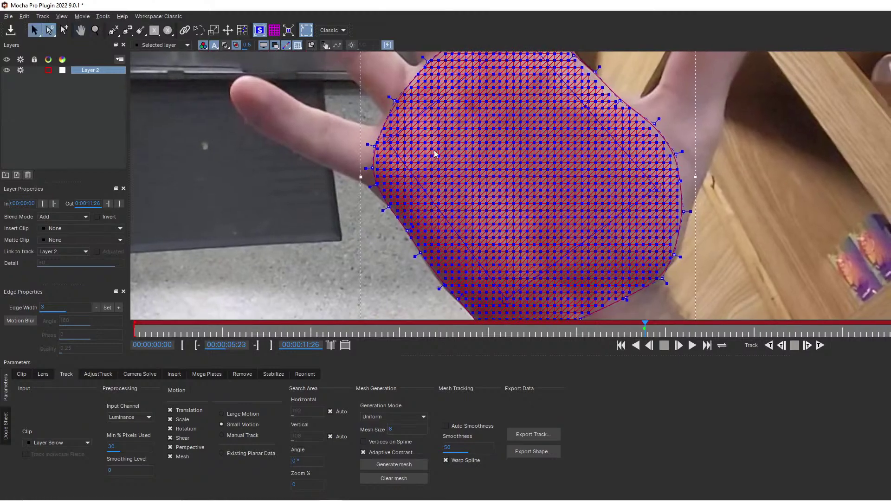
Set the mesh size to 15, regenerate the palm's mesh and turn on Auto Smoothness.
{"action": "left_click_drag", "start_coordinate": [396, 427], "coordinate": [380, 420]}
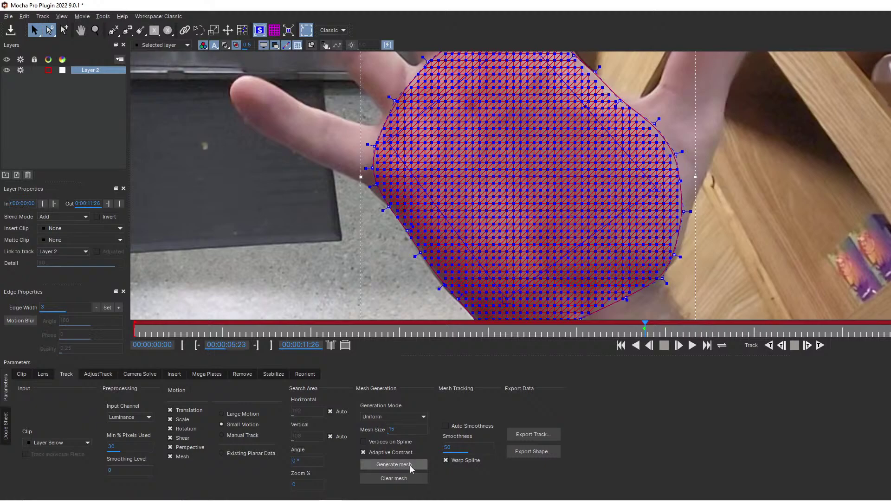
{"action": "left_click", "coordinate": [413, 469]}
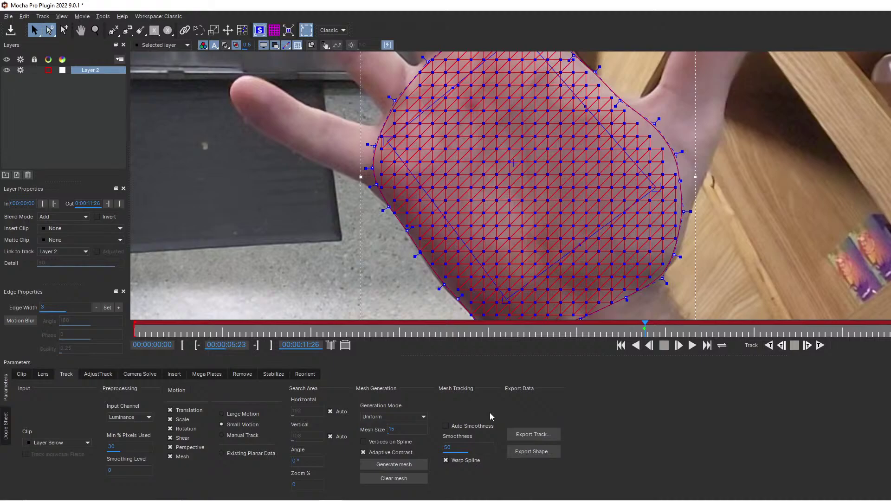
{"action": "left_click", "coordinate": [445, 426]}
Track the palm backward from the current frame and show its mesh as points only.
{"action": "key", "text": "z"}
{"action": "left_click_drag", "start_coordinate": [563, 214], "coordinate": [519, 135]}
{"action": "key", "text": "x"}
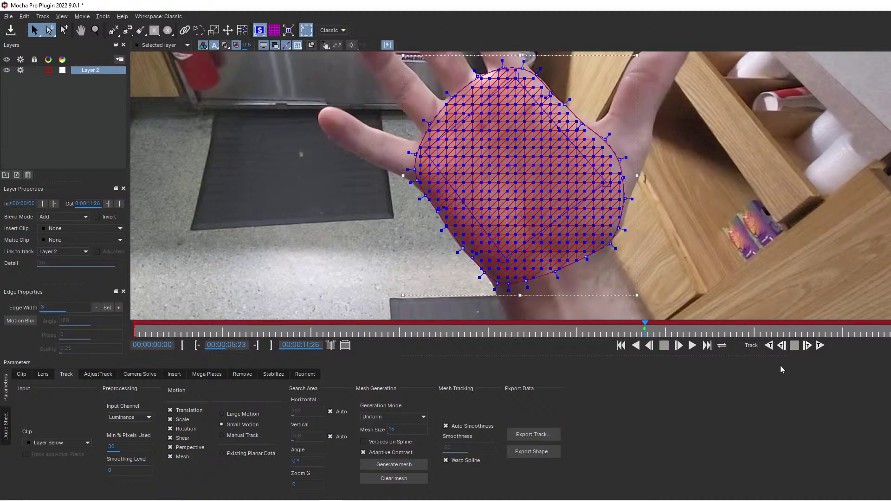
{"action": "left_click", "coordinate": [771, 347]}
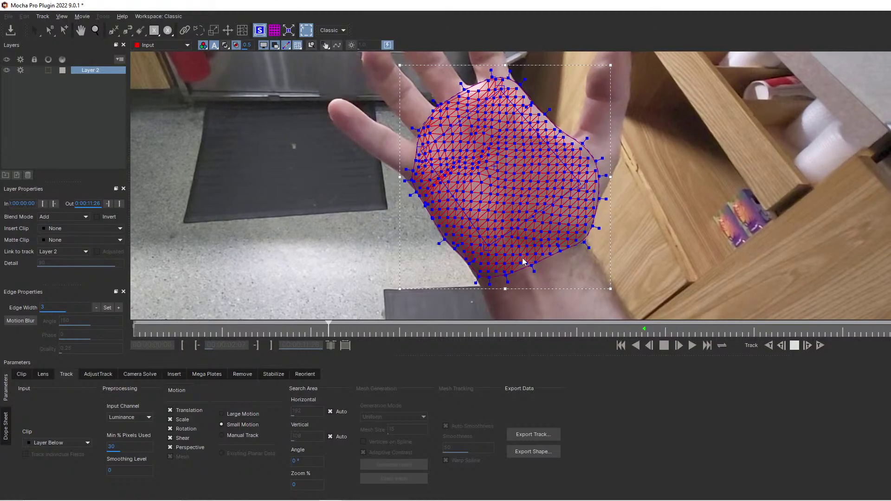
{"action": "left_click", "coordinate": [298, 45]}
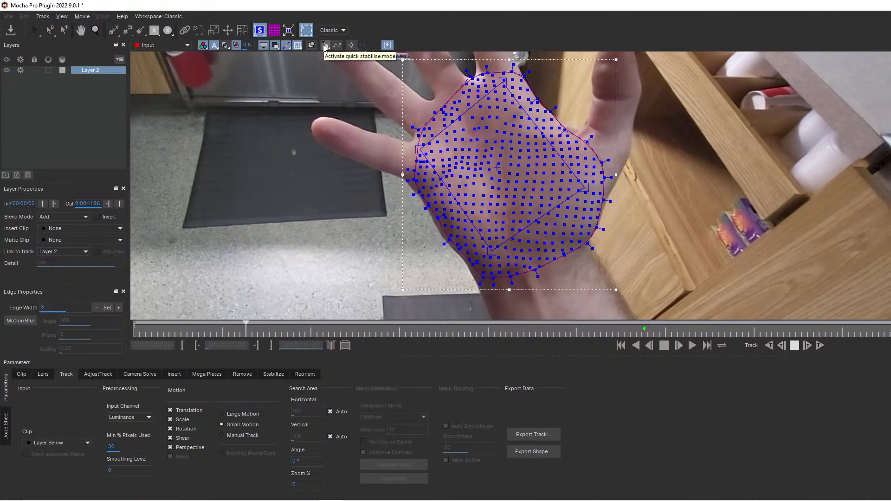
Scrub through the palm's backward track to check its mesh points and delete the tracked layer.
{"action": "left_click", "coordinate": [326, 45]}
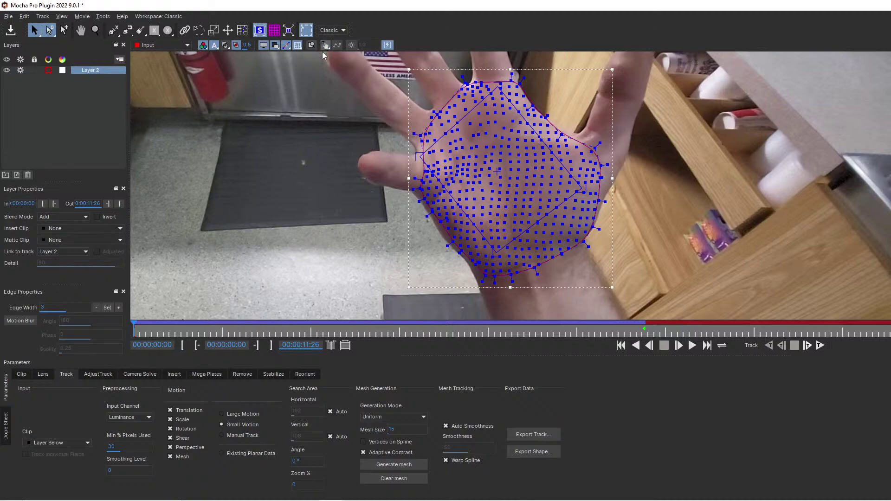
{"action": "left_click_drag", "start_coordinate": [140, 334], "coordinate": [522, 319]}
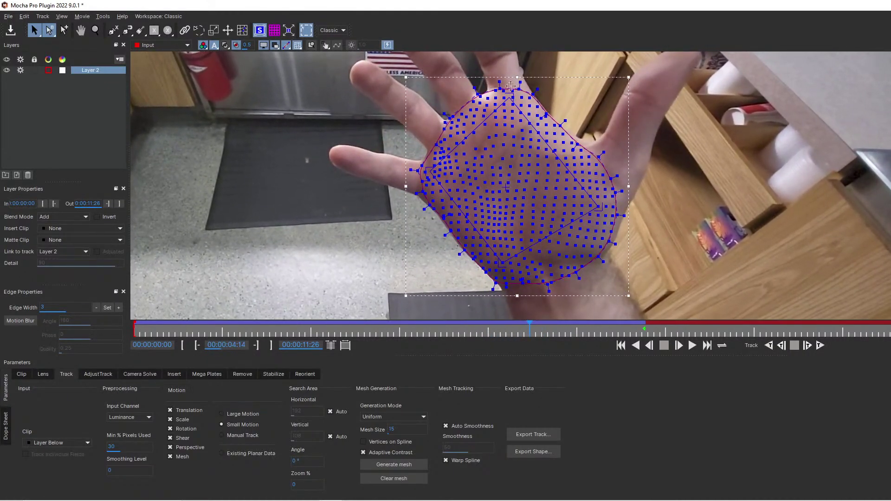
{"action": "left_click", "coordinate": [534, 332]}
{"action": "mouse_move", "coordinate": [607, 335]}
{"action": "left_mouse_down"}
{"action": "mouse_move", "coordinate": [209, 334]}
{"action": "mouse_move", "coordinate": [484, 322]}
{"action": "mouse_move", "coordinate": [542, 333]}
{"action": "mouse_move", "coordinate": [535, 335]}
{"action": "mouse_move", "coordinate": [643, 336]}
{"action": "mouse_move", "coordinate": [452, 344]}
{"action": "mouse_move", "coordinate": [580, 347]}
{"action": "mouse_move", "coordinate": [443, 347]}
{"action": "mouse_move", "coordinate": [498, 345]}
{"action": "mouse_move", "coordinate": [487, 347]}
{"action": "left_mouse_up"}
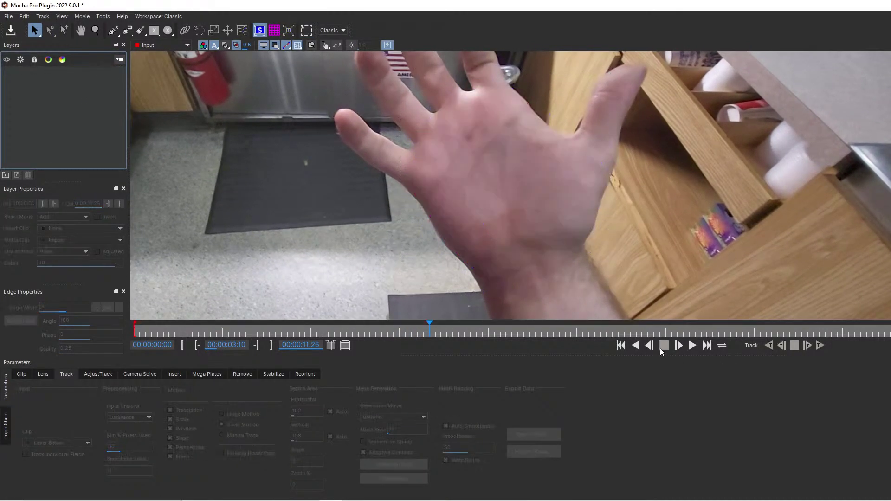
At 00:00:05:25, draw a closed X-Spline around the palm from the finger bases down to the wrist.
{"action": "left_click_drag", "start_coordinate": [430, 334], "coordinate": [651, 341]}
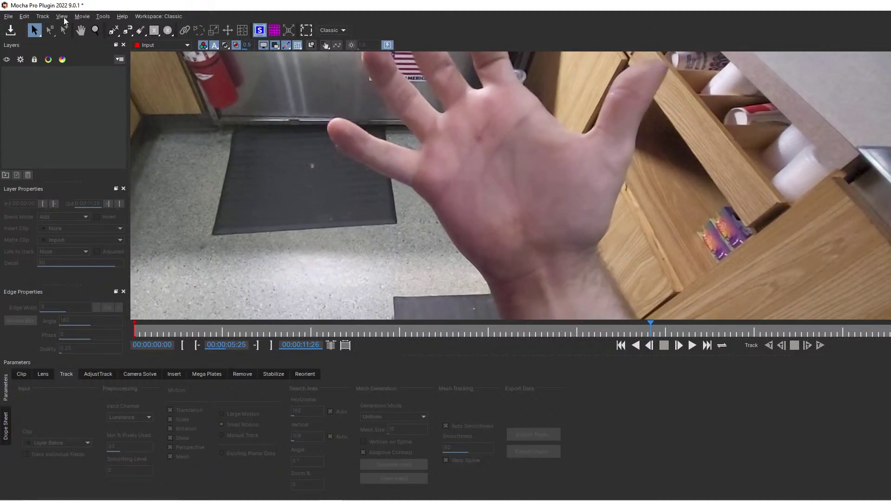
{"action": "left_click", "coordinate": [112, 30]}
{"action": "left_click", "coordinate": [435, 130]}
{"action": "left_click", "coordinate": [465, 99]}
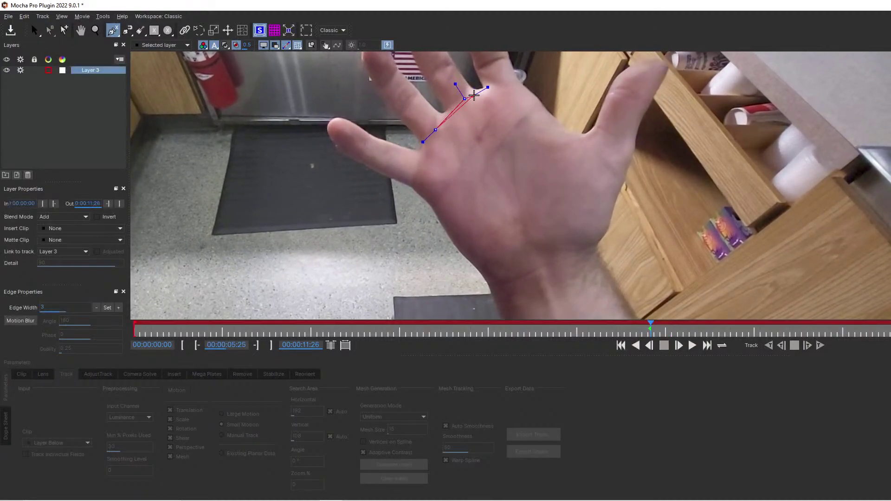
{"action": "left_click", "coordinate": [496, 88]}
{"action": "left_click", "coordinate": [520, 90]}
{"action": "left_click", "coordinate": [537, 100]}
{"action": "left_click", "coordinate": [543, 107]}
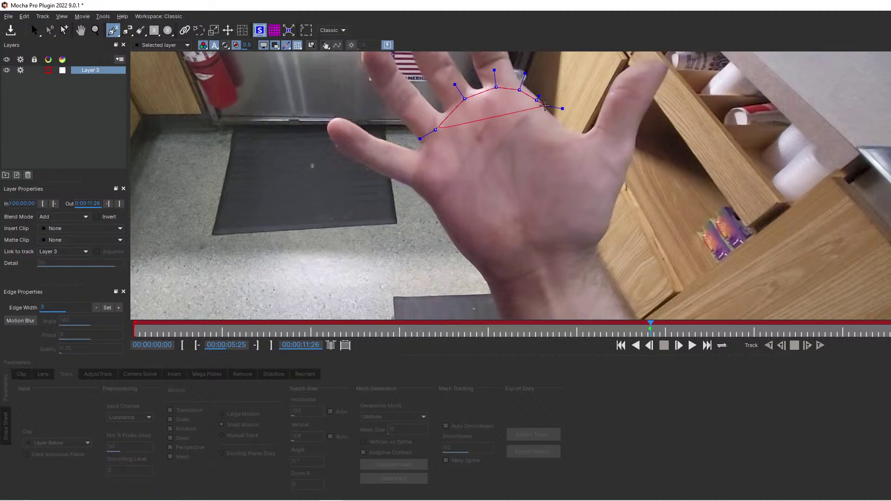
{"action": "left_click", "coordinate": [554, 113]}
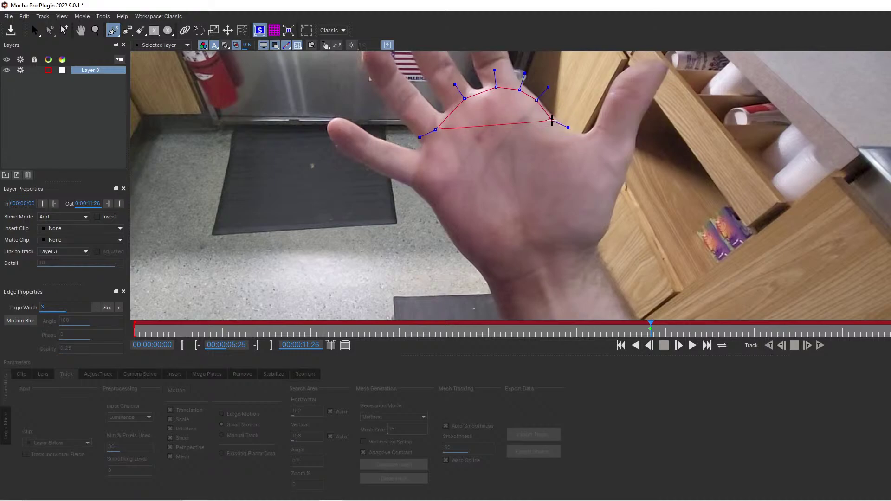
{"action": "left_click", "coordinate": [559, 123]}
{"action": "left_click", "coordinate": [569, 147]}
{"action": "left_click", "coordinate": [588, 172]}
{"action": "left_click", "coordinate": [593, 192]}
{"action": "left_click", "coordinate": [594, 216]}
{"action": "left_click", "coordinate": [585, 235]}
{"action": "left_click", "coordinate": [564, 254]}
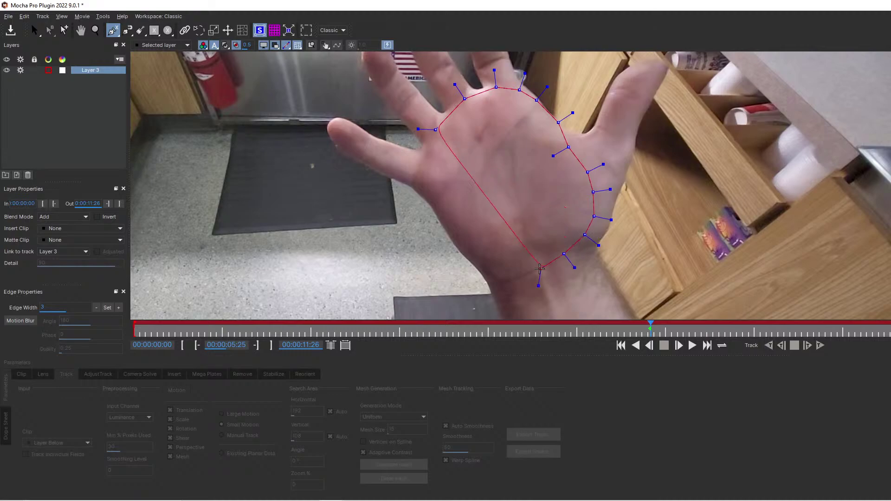
{"action": "left_click", "coordinate": [537, 270]}
{"action": "left_click", "coordinate": [498, 283]}
{"action": "left_click", "coordinate": [484, 280]}
{"action": "left_click", "coordinate": [470, 262]}
{"action": "left_click", "coordinate": [455, 241]}
{"action": "left_click", "coordinate": [447, 222]}
{"action": "left_click", "coordinate": [436, 204]}
{"action": "left_click", "coordinate": [423, 188]}
{"action": "left_click", "coordinate": [414, 172]}
{"action": "left_click", "coordinate": [418, 150]}
{"action": "left_click", "coordinate": [428, 141]}
{"action": "right_click", "coordinate": [486, 139]}
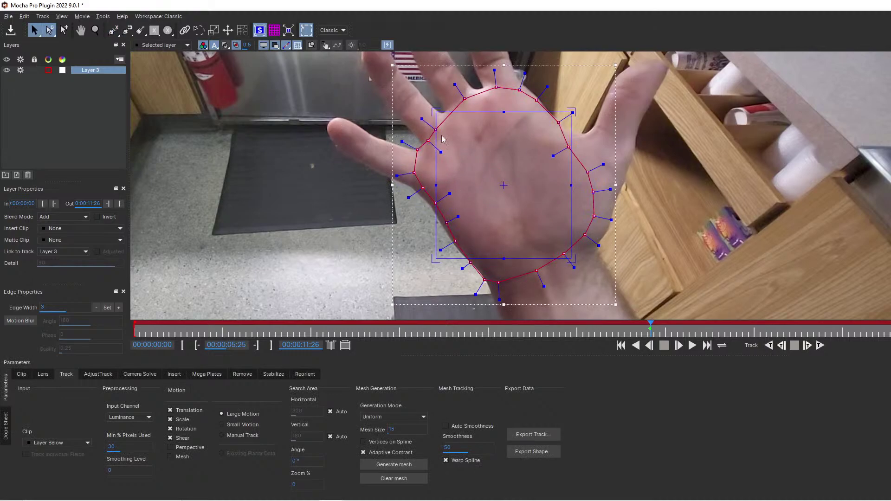
Adjust the spline's handles to smooth the outline and move its points onto the palm's outer edge and finger bases.
{"action": "left_click_drag", "start_coordinate": [456, 85], "coordinate": [462, 96]}
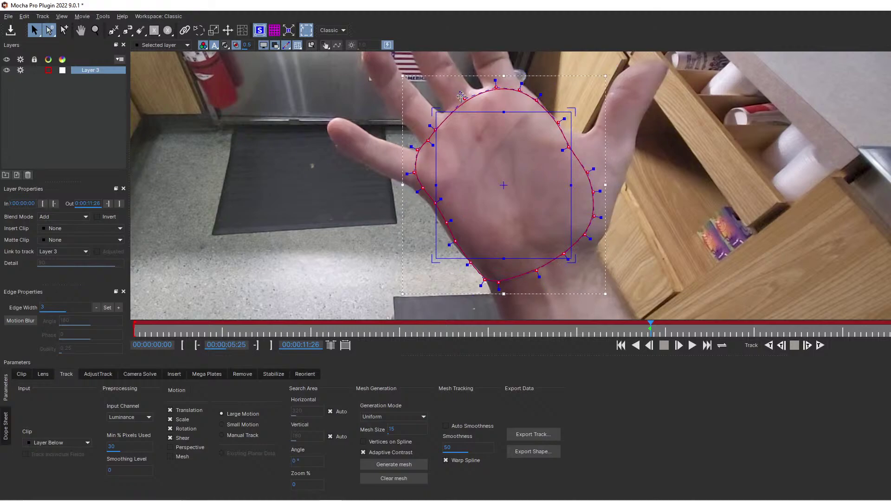
{"action": "left_click_drag", "start_coordinate": [435, 205], "coordinate": [452, 212]}
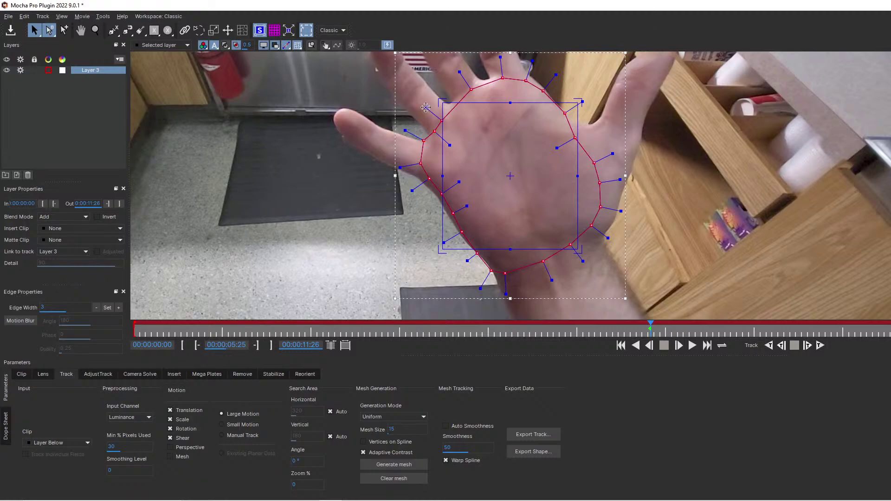
{"action": "left_click_drag", "start_coordinate": [425, 107], "coordinate": [444, 119]}
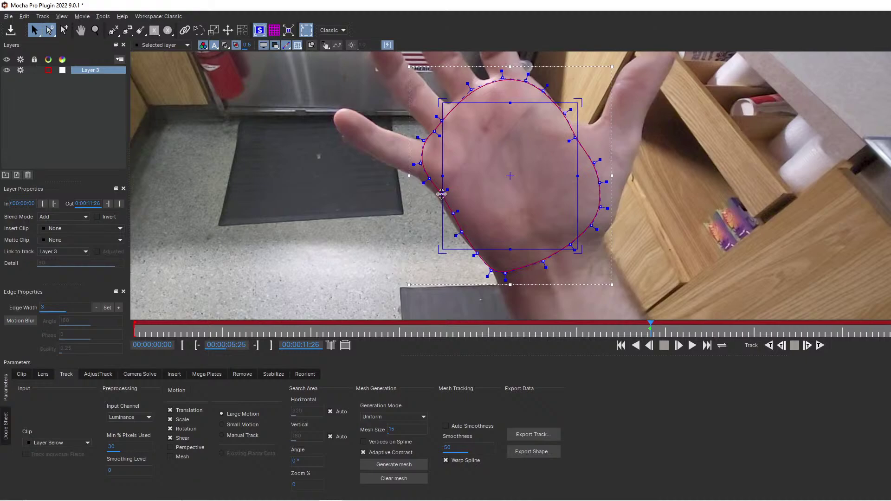
{"action": "left_click_drag", "start_coordinate": [441, 194], "coordinate": [419, 181]}
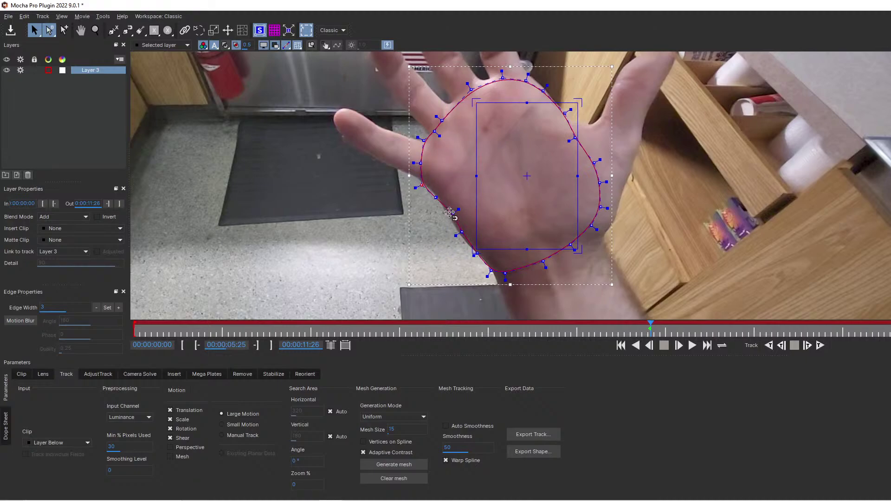
{"action": "left_click_drag", "start_coordinate": [450, 212], "coordinate": [447, 219]}
{"action": "left_click_drag", "start_coordinate": [524, 81], "coordinate": [531, 74]}
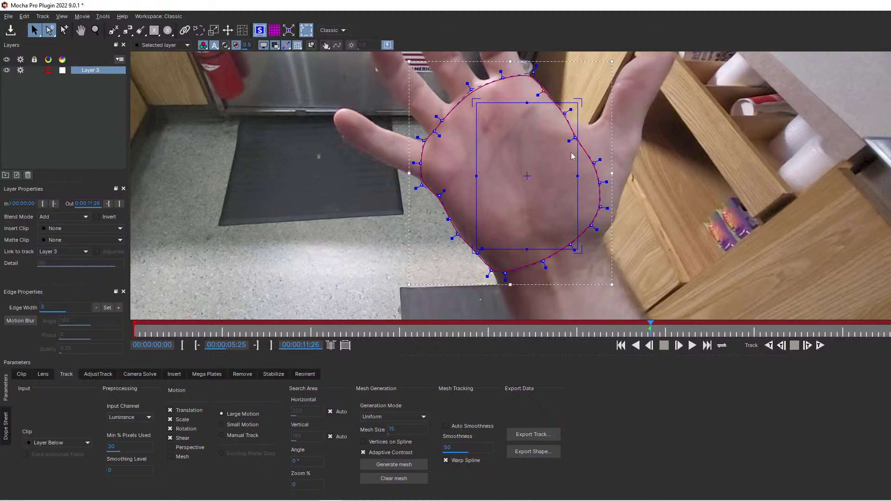
Fit the planar surface to the palm by placing its corners near the outline at the hand's angle.
{"action": "left_click_drag", "start_coordinate": [478, 106], "coordinate": [450, 145]}
{"action": "key", "text": "ctrl+z"}
{"action": "left_click_drag", "start_coordinate": [524, 178], "coordinate": [510, 166]}
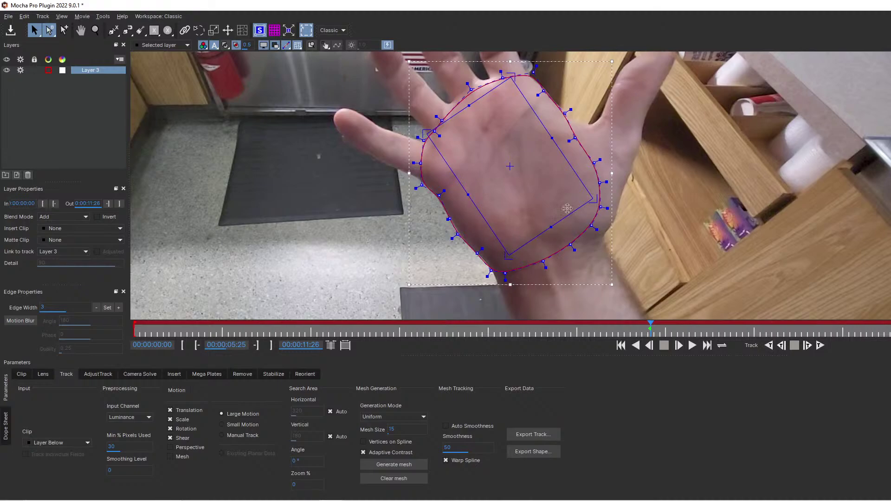
{"action": "left_click", "coordinate": [523, 150]}
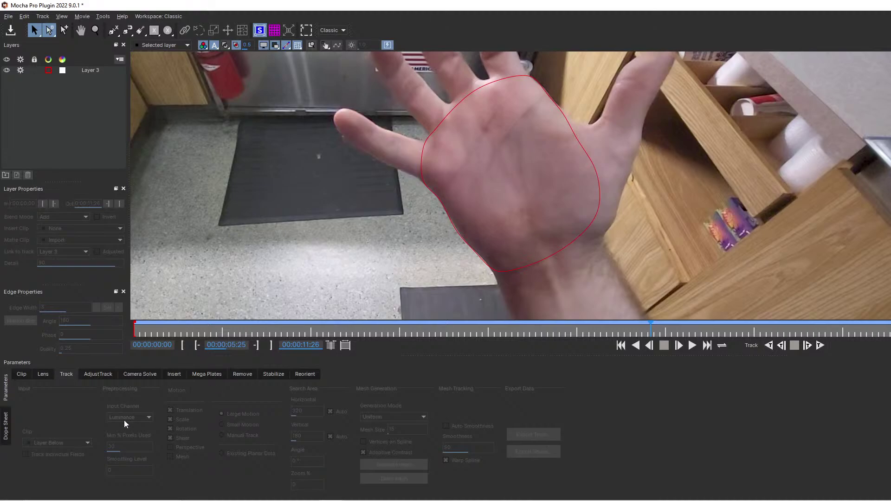
Set the palm layer to Small Motion mesh tracking and generate its mesh at size 10 with Vertices on Spline turned on.
{"action": "left_click", "coordinate": [62, 71]}
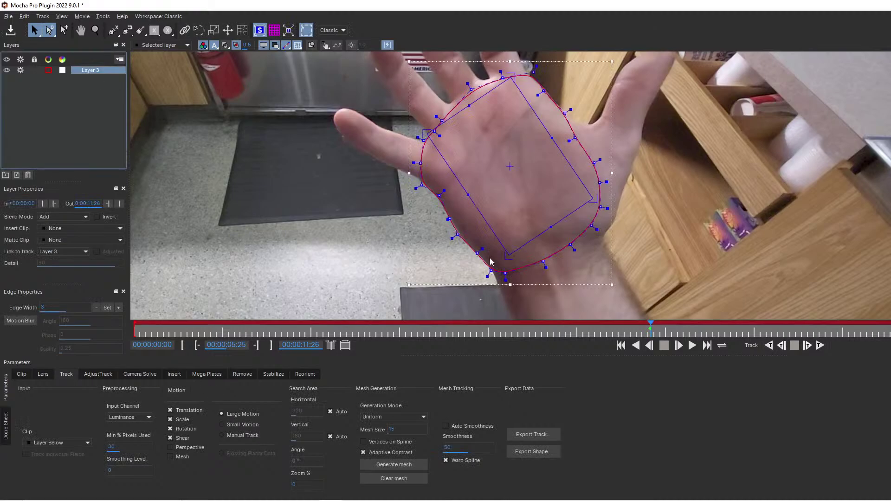
{"action": "left_click", "coordinate": [239, 419]}
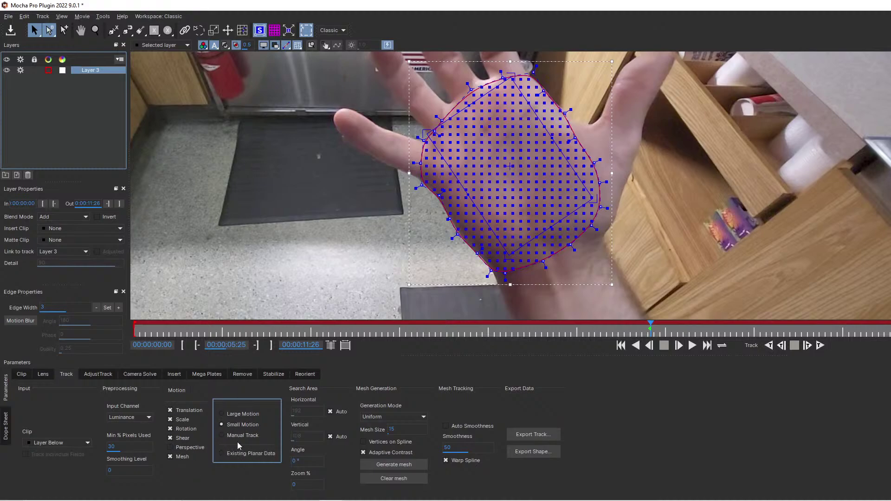
{"action": "left_click", "coordinate": [401, 464]}
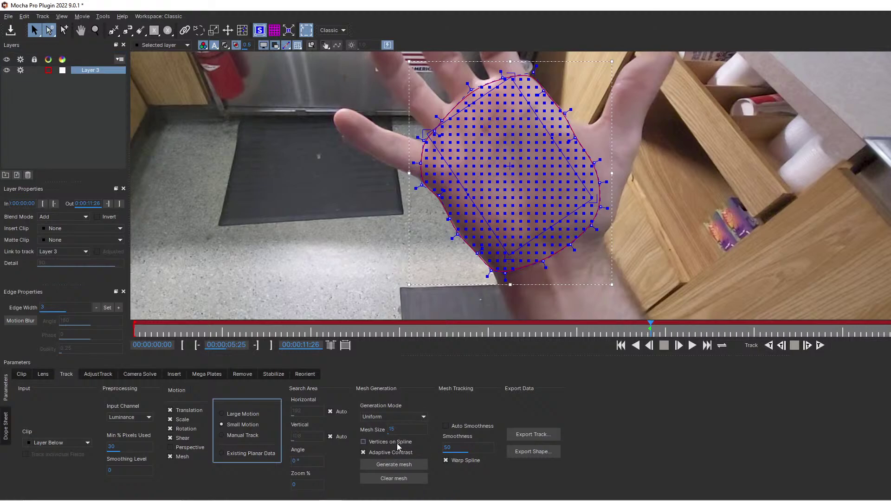
{"action": "left_click", "coordinate": [390, 428]}
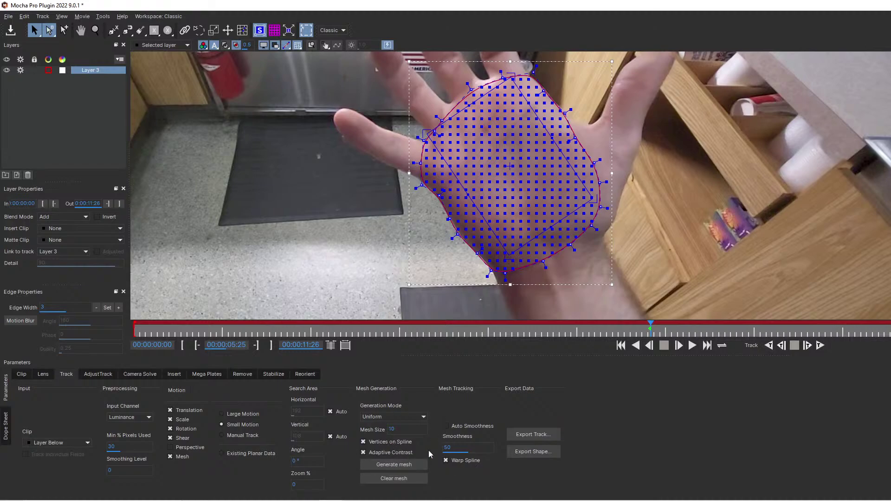
{"action": "left_click", "coordinate": [398, 465]}
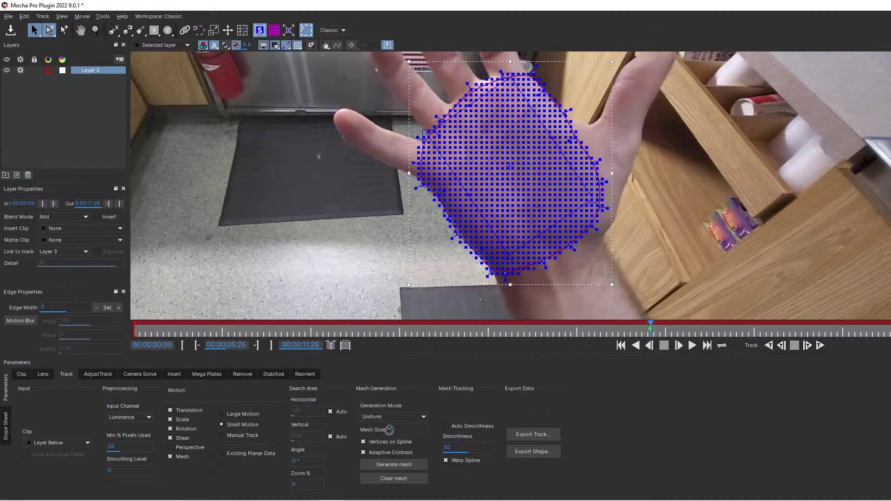
Set the mesh tracking Smoothness to 30 and track the palm backward to 00:00:05:11.
{"action": "left_click", "coordinate": [461, 448]}
{"action": "type", "text": "40"}
{"action": "left_click_drag", "start_coordinate": [468, 449], "coordinate": [434, 426]}
{"action": "left_click", "coordinate": [770, 347]}
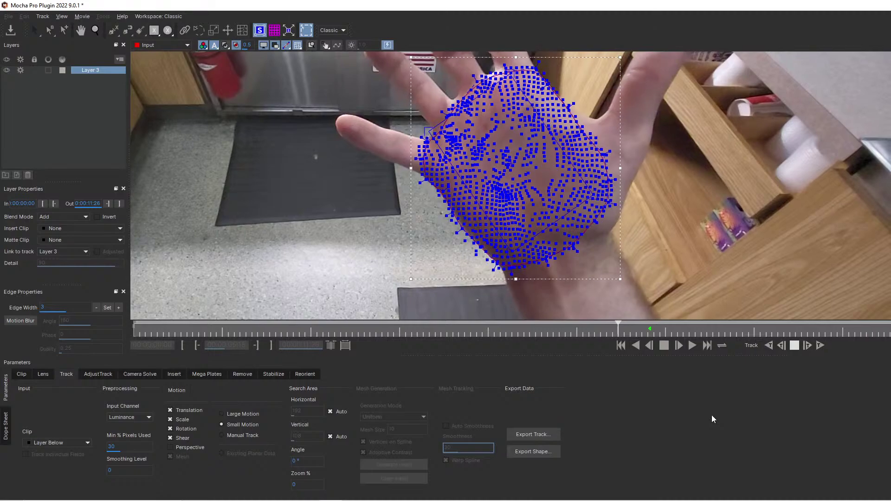
{"action": "left_click", "coordinate": [795, 345]}
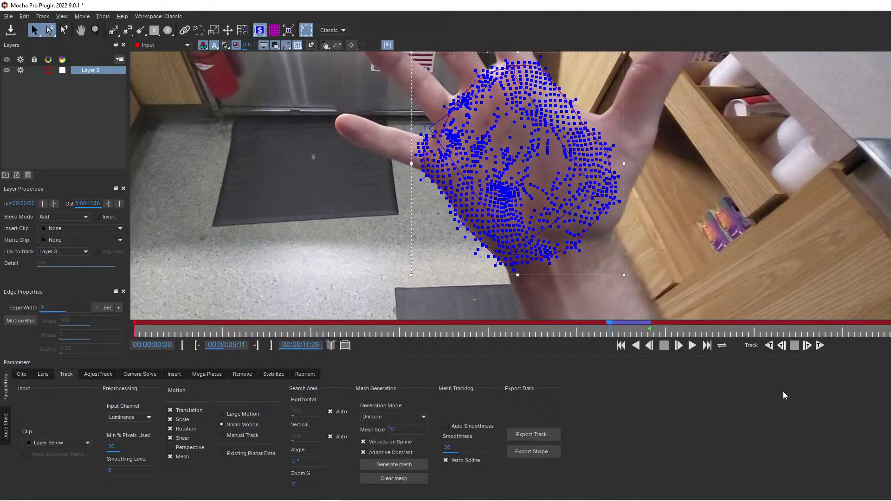
Step forward through the tracked frames to 00:00:05:25 and examine how the mesh points follow the palm.
{"action": "key", "text": "Right"}
{"action": "key", "text": "Right"}
{"action": "key", "text": "Right"}
{"action": "key", "text": "Right"}
{"action": "key", "text": "Right"}
{"action": "key", "text": "Right"}
{"action": "key", "text": "Right"}
{"action": "key", "text": "Right"}
{"action": "key", "text": "Right"}
{"action": "key", "text": "Right"}
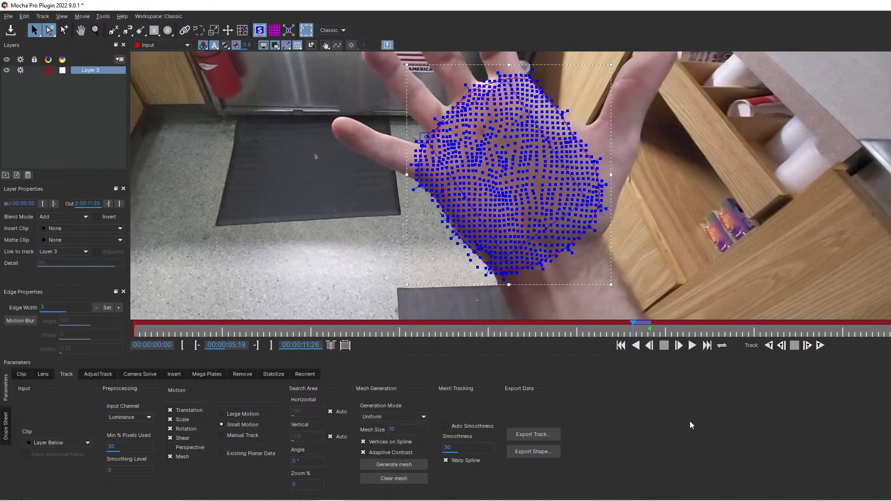
{"action": "key", "text": "Right"}
{"action": "key", "text": "Right"}
{"action": "key", "text": "Right"}
{"action": "key", "text": "Right"}
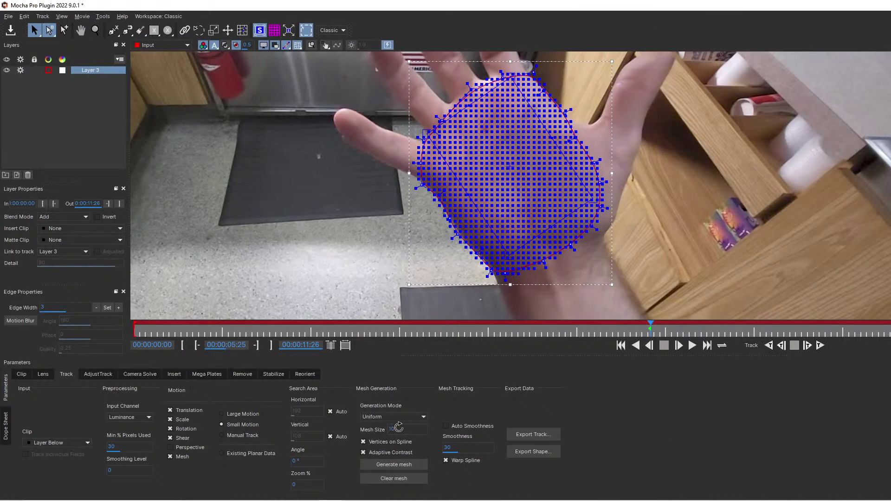
Set the mesh tracking Smoothness to 75 and track the palm backward from 00:00:05:25.
{"action": "left_click", "coordinate": [452, 448]}
{"action": "type", "text": "62"}
{"action": "left_click_drag", "start_coordinate": [419, 421], "coordinate": [441, 457]}
{"action": "double_click", "coordinate": [460, 448]}
{"action": "type", "text": "75"}
{"action": "left_click", "coordinate": [769, 346]}
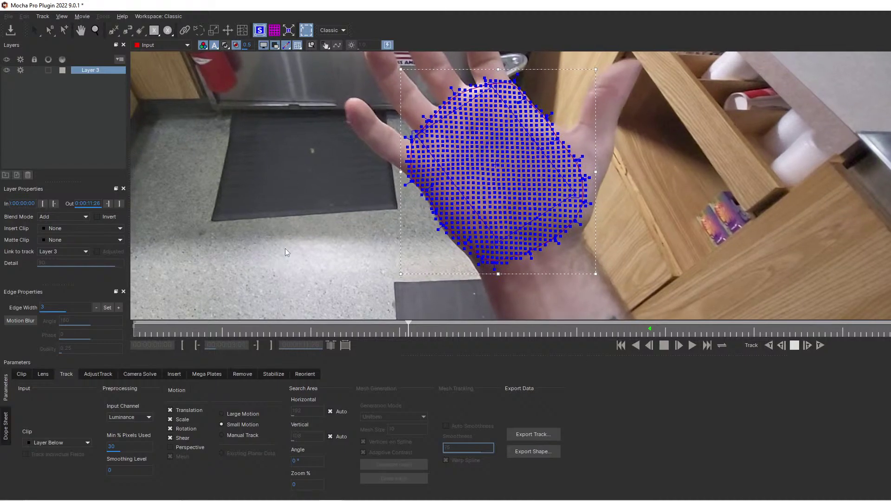
Hide the mesh overlay, enable Show Mesh for it and stop the backward track at 00:00:02:12.
{"action": "left_click", "coordinate": [298, 45]}
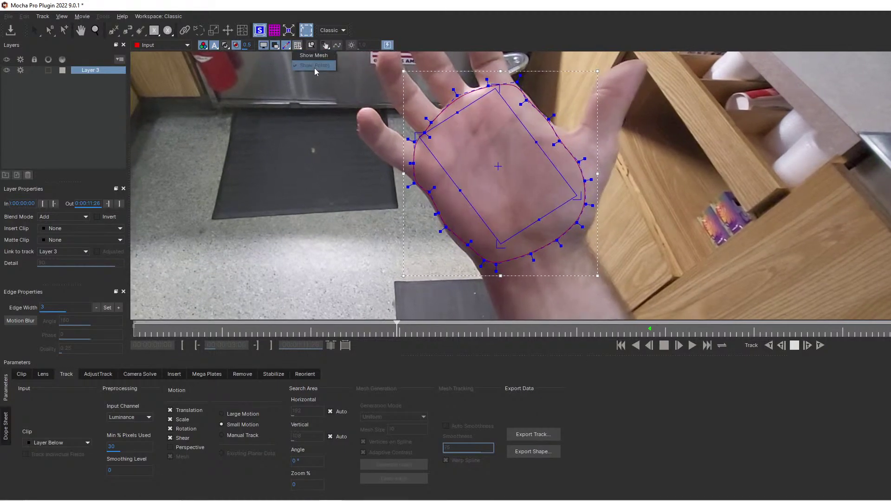
{"action": "left_click", "coordinate": [313, 57]}
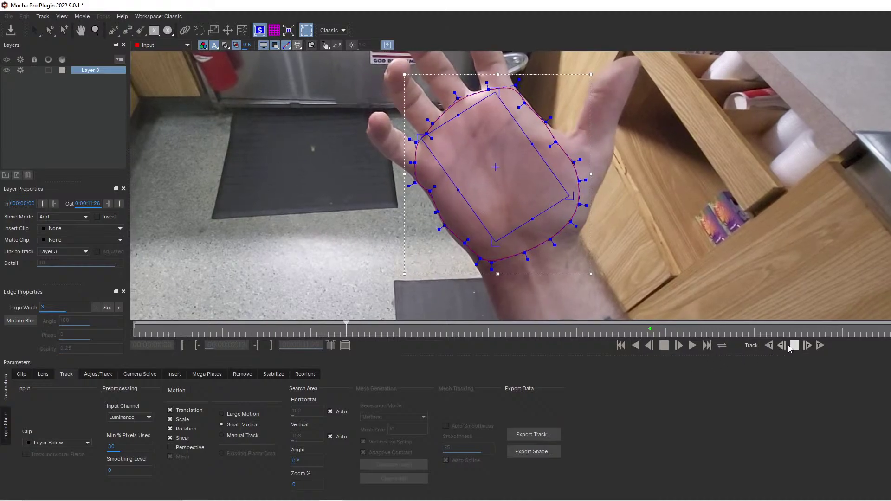
{"action": "left_click", "coordinate": [794, 346]}
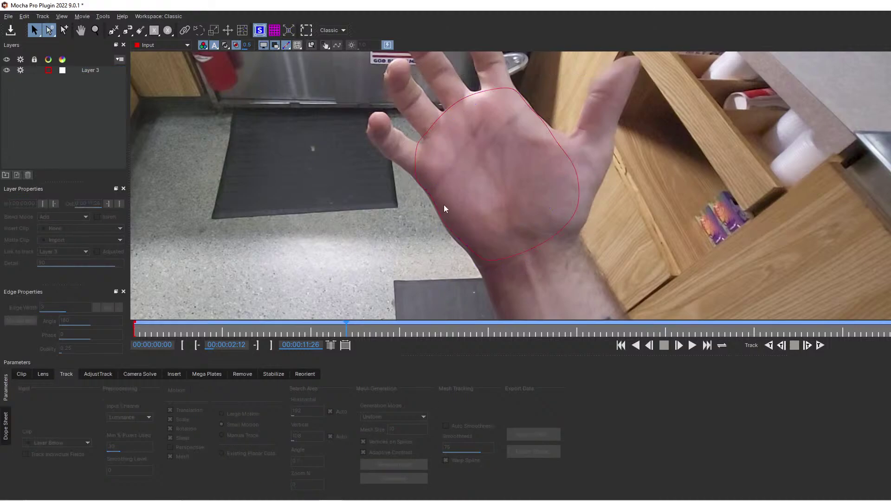
Turn the mesh overlay back on and scrub through the tracked frames to examine up close how the grid follows the skin.
{"action": "left_click_drag", "start_coordinate": [491, 333], "coordinate": [577, 330]}
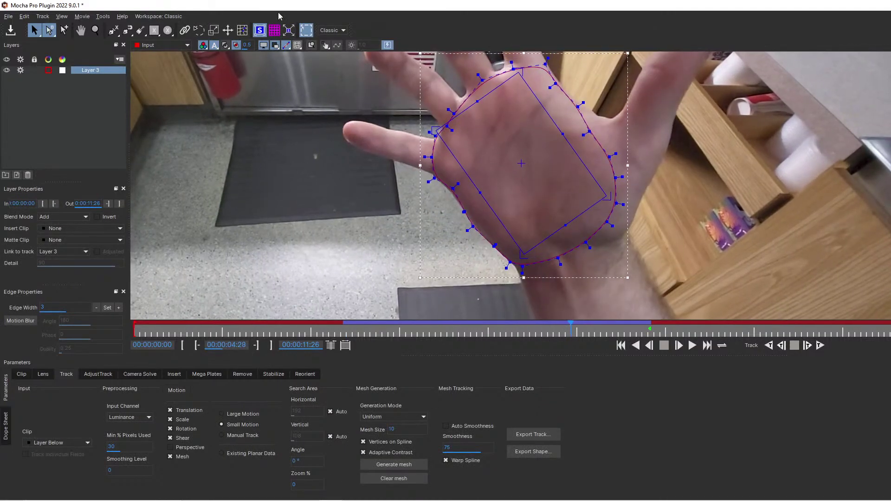
{"action": "left_click", "coordinate": [298, 46]}
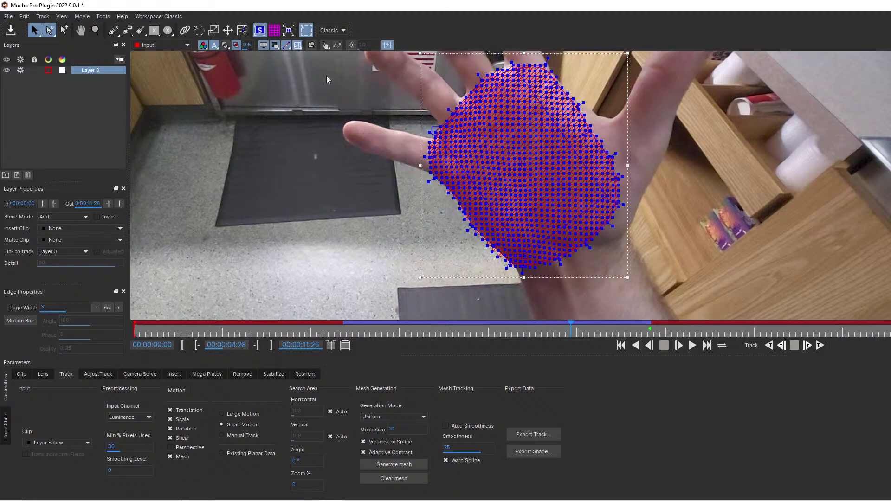
{"action": "left_click_drag", "start_coordinate": [408, 332], "coordinate": [343, 332]}
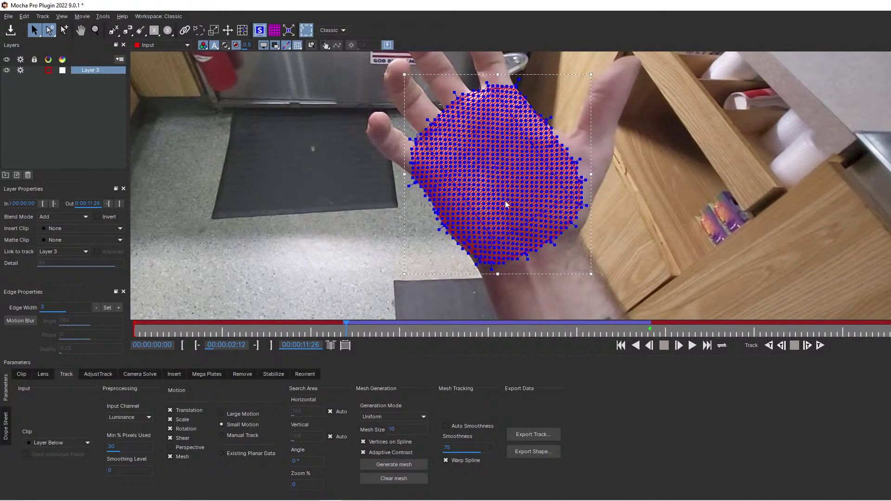
{"action": "key", "text": "z"}
{"action": "left_click_drag", "start_coordinate": [535, 208], "coordinate": [477, 165]}
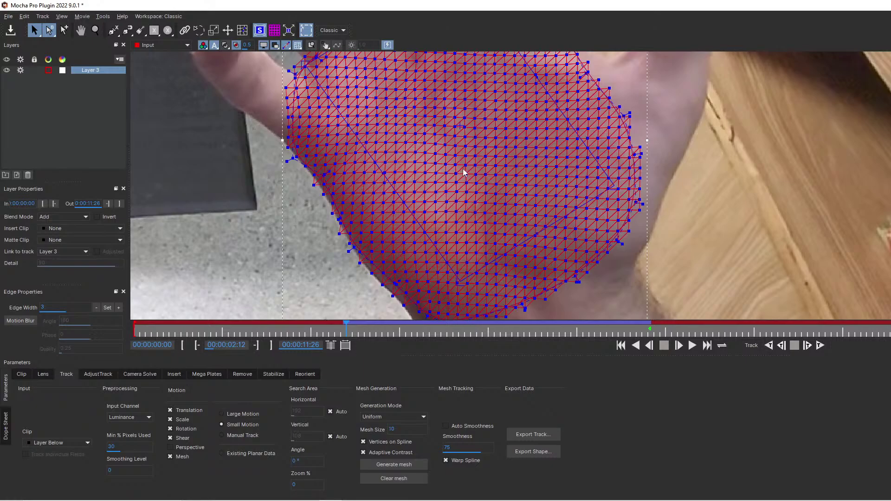
{"action": "left_click", "coordinate": [537, 434]}
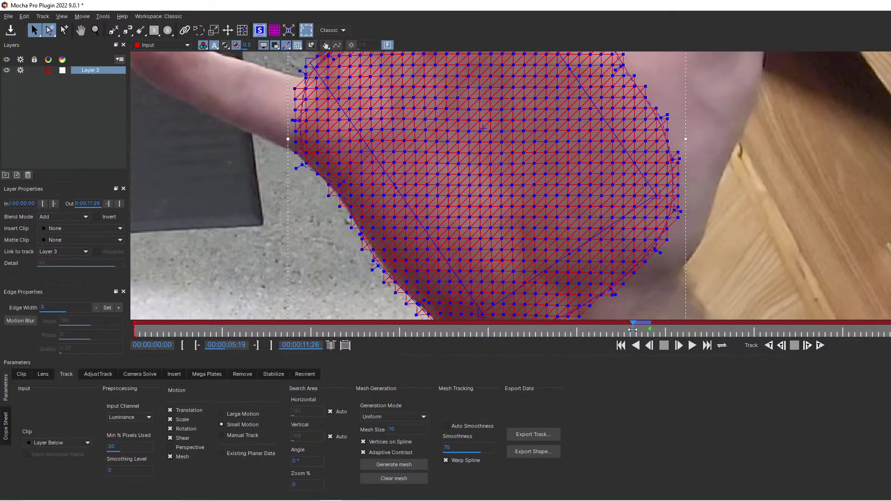
{"action": "left_click_drag", "start_coordinate": [650, 333], "coordinate": [653, 334]}
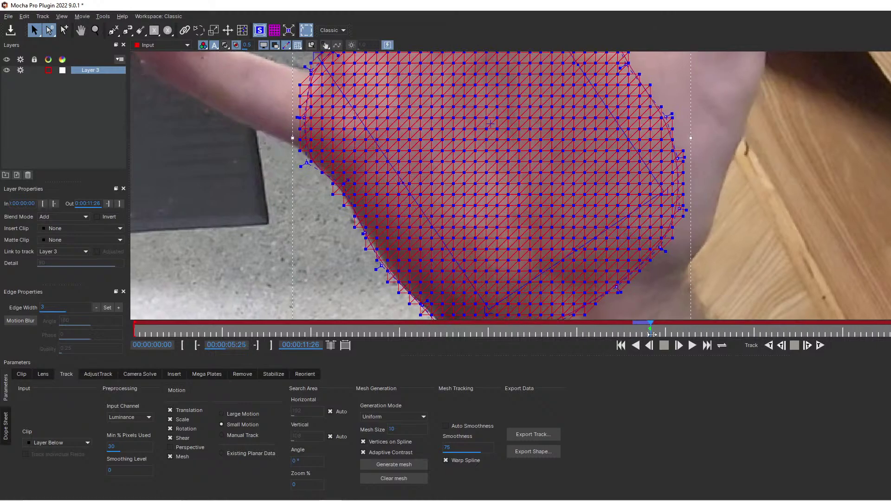
Clear and regenerate the palm's mesh, set mesh tracking Smoothness to 60 and track backward from 00:00:05:25.
{"action": "left_click", "coordinate": [402, 479]}
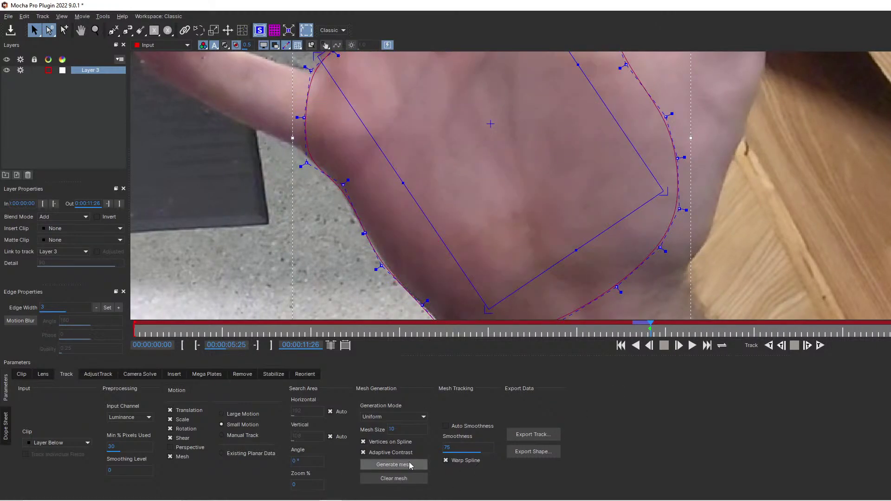
{"action": "left_click", "coordinate": [410, 465]}
{"action": "left_click", "coordinate": [448, 446]}
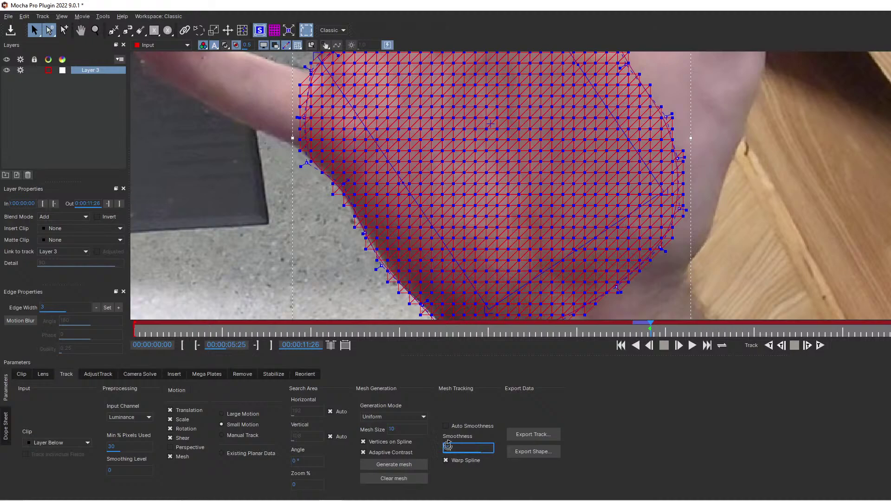
{"action": "type", "text": "61"}
{"action": "left_click_drag", "start_coordinate": [470, 434], "coordinate": [468, 432]}
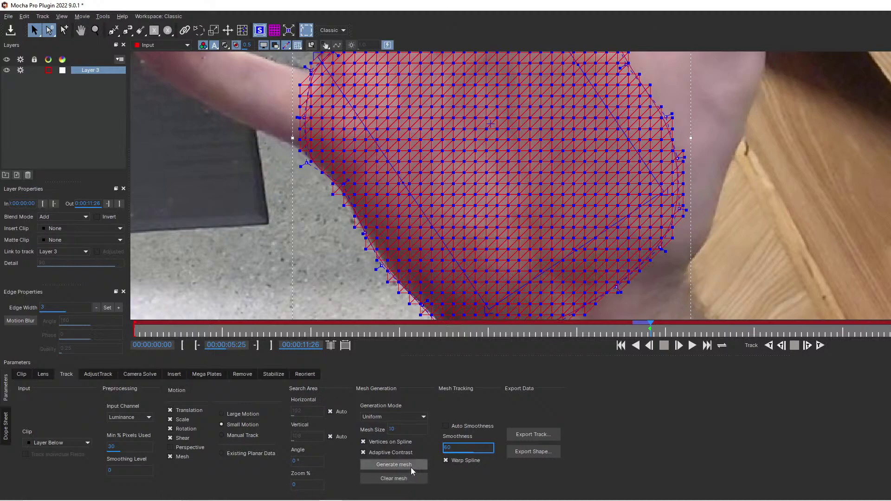
{"action": "left_click", "coordinate": [769, 348]}
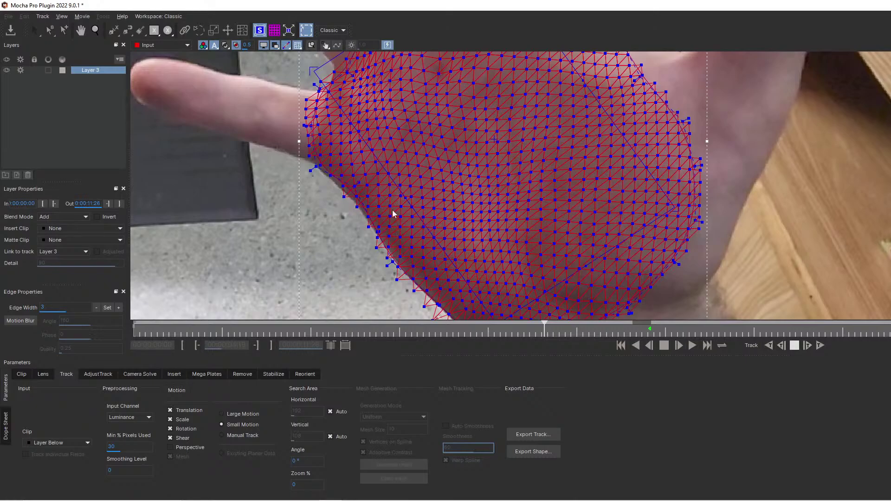
Let the backward track reach the clip's start, return to 00:00:05:25 and track the palm forward to 00:00:11:26.
{"action": "key", "text": "z"}
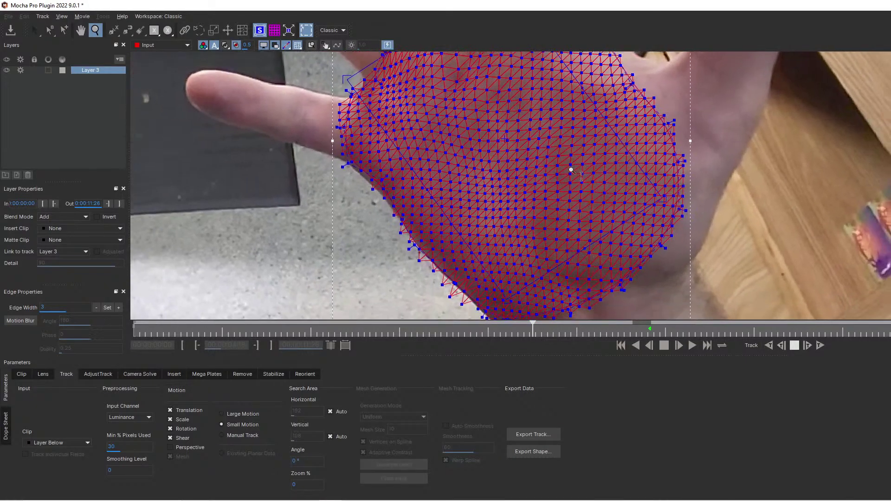
{"action": "key", "text": "x"}
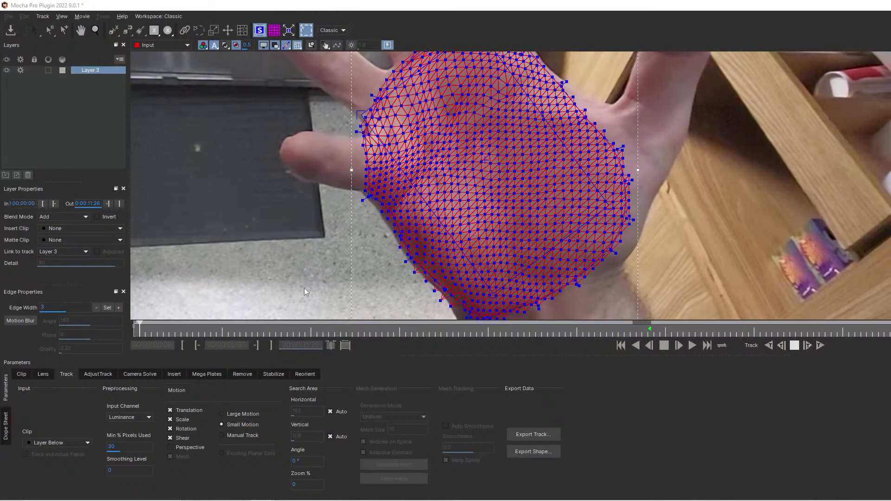
{"action": "left_click_drag", "start_coordinate": [168, 333], "coordinate": [651, 339]}
{"action": "left_click", "coordinate": [821, 346]}
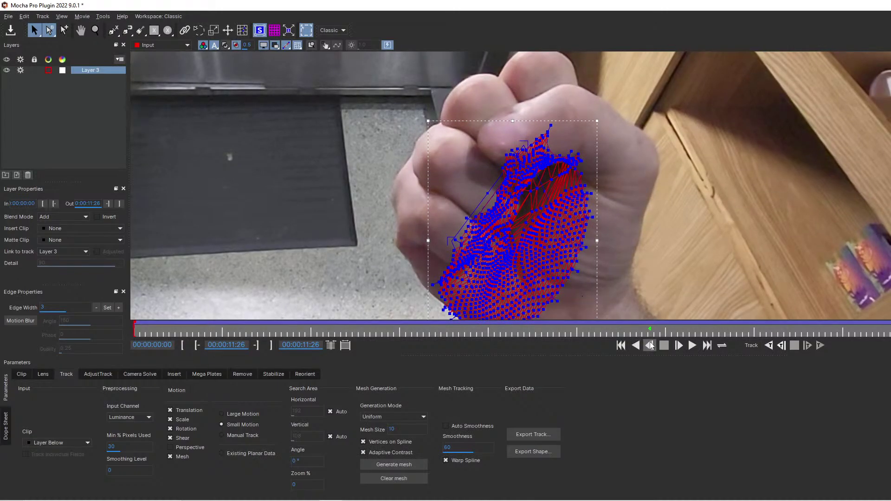
Set up stabilization at 00:00:05:25 with Mesh Warp in Unwarp mode and High quality.
{"action": "left_click_drag", "start_coordinate": [686, 338], "coordinate": [586, 337]}
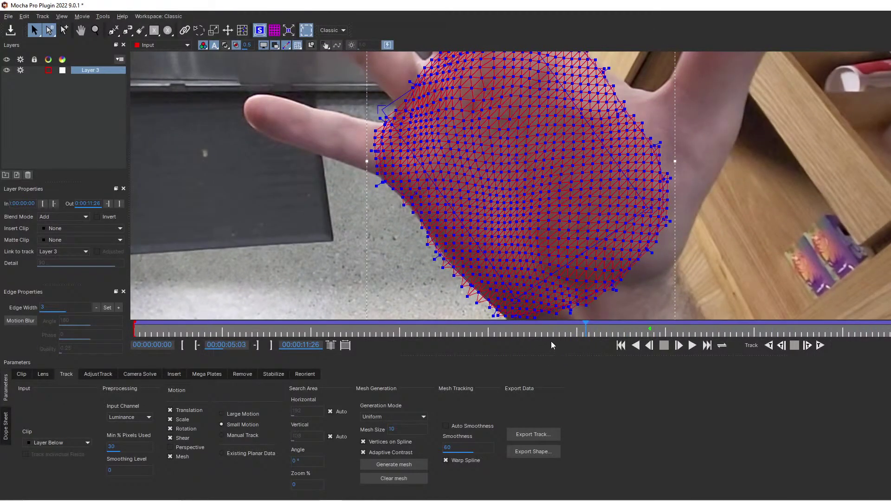
{"action": "left_click", "coordinate": [272, 376]}
{"action": "left_click_drag", "start_coordinate": [664, 335], "coordinate": [651, 334]}
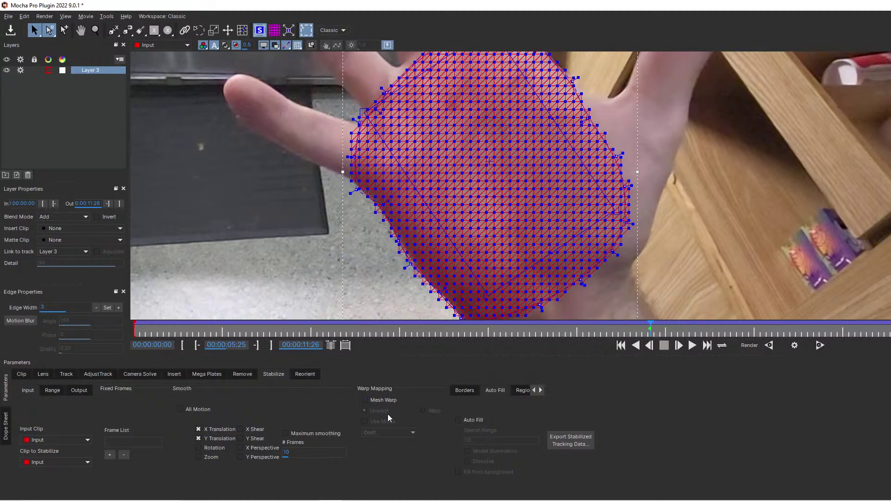
{"action": "left_click", "coordinate": [365, 400]}
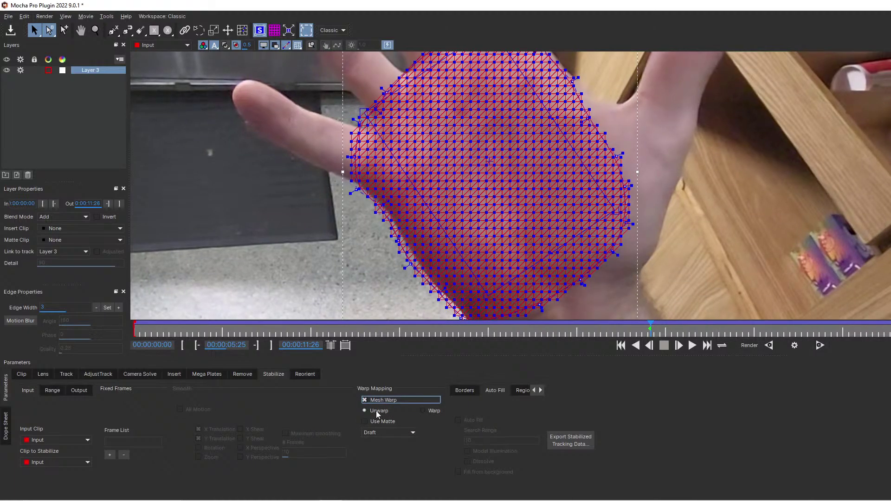
{"action": "left_click", "coordinate": [379, 434]}
{"action": "left_click", "coordinate": [374, 454]}
Save the Mocha project and close Mocha Pro to return to After Effects.
{"action": "left_click", "coordinate": [8, 16]}
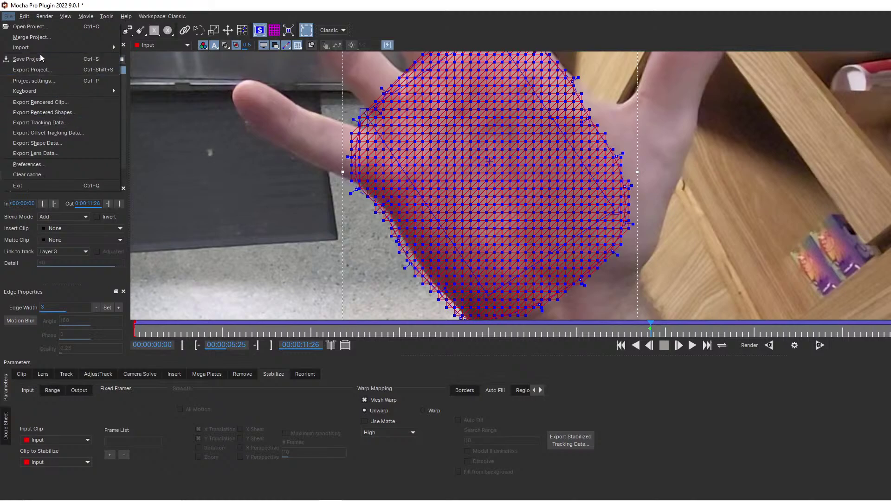
{"action": "left_click", "coordinate": [255, 84]}
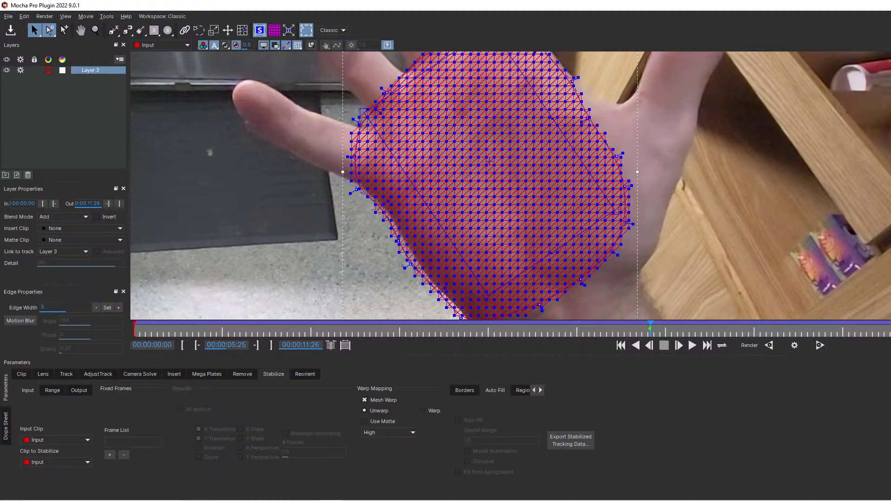
{"action": "left_click", "coordinate": [890, 5]}
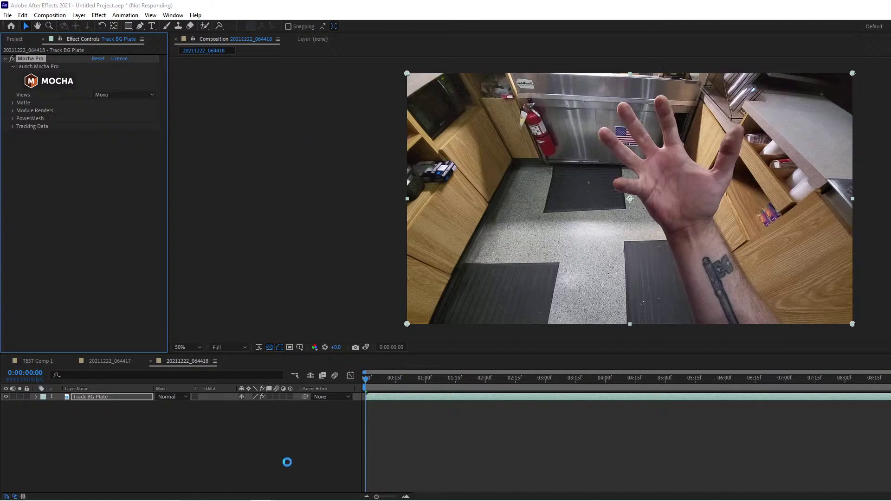
In Task Manager, expand the After Effects process group, end the mochaui.exe process and close Task Manager.
{"action": "mouse_move", "coordinate": [286, 499]}
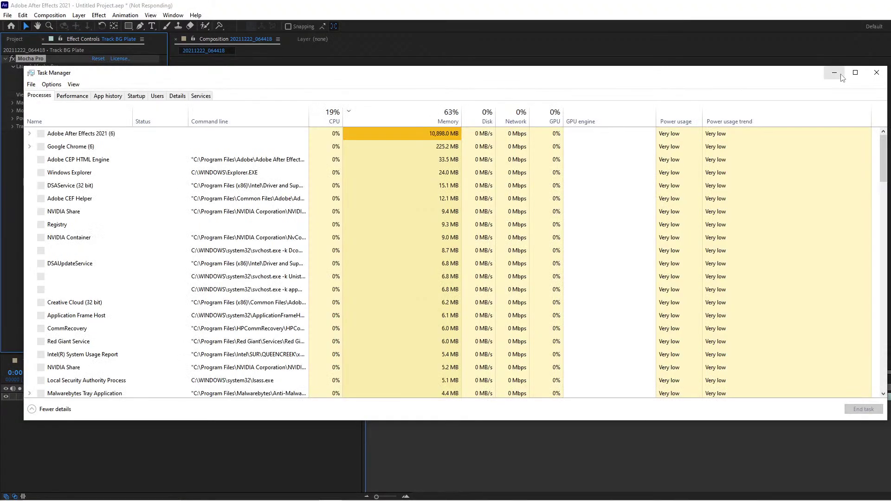
{"action": "left_click", "coordinate": [842, 76]}
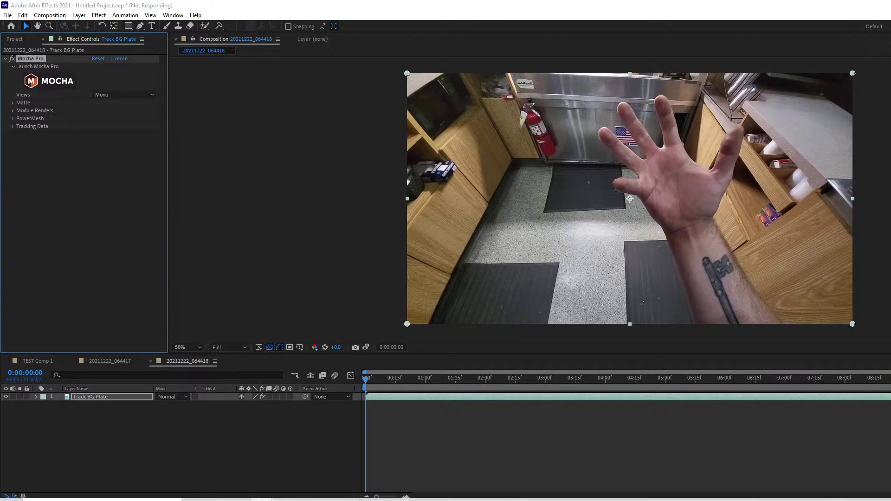
{"action": "left_click", "coordinate": [331, 493]}
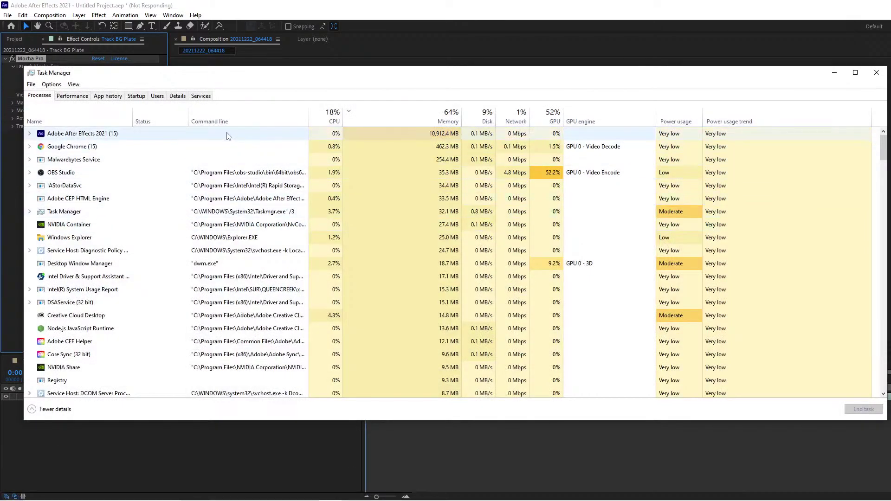
{"action": "left_click_drag", "start_coordinate": [368, 84], "coordinate": [483, 193]}
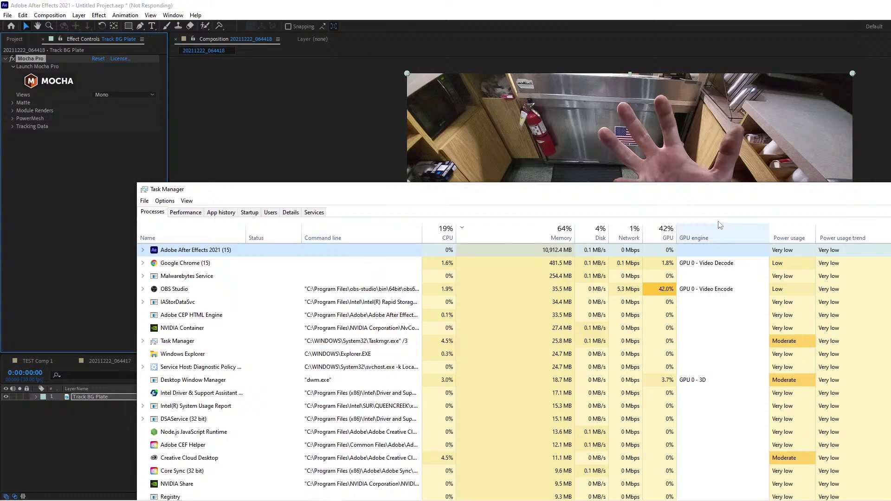
{"action": "left_click_drag", "start_coordinate": [709, 190], "coordinate": [633, 41]}
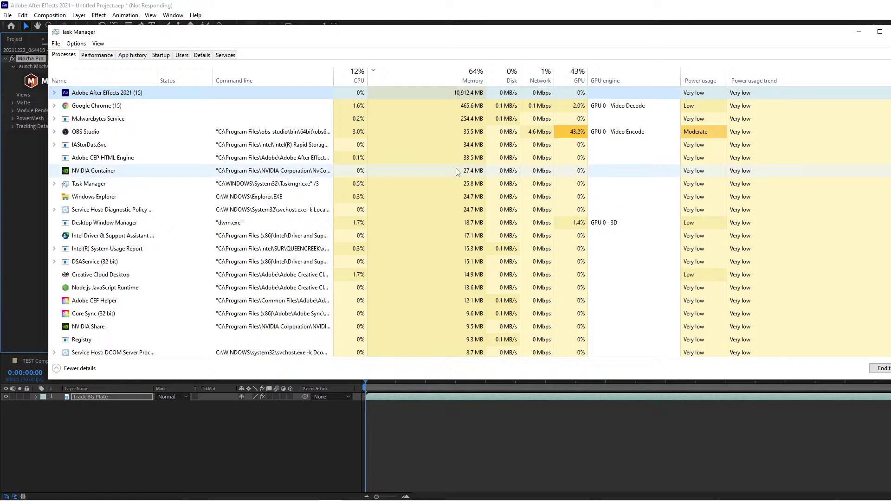
{"action": "left_click", "coordinate": [55, 94]}
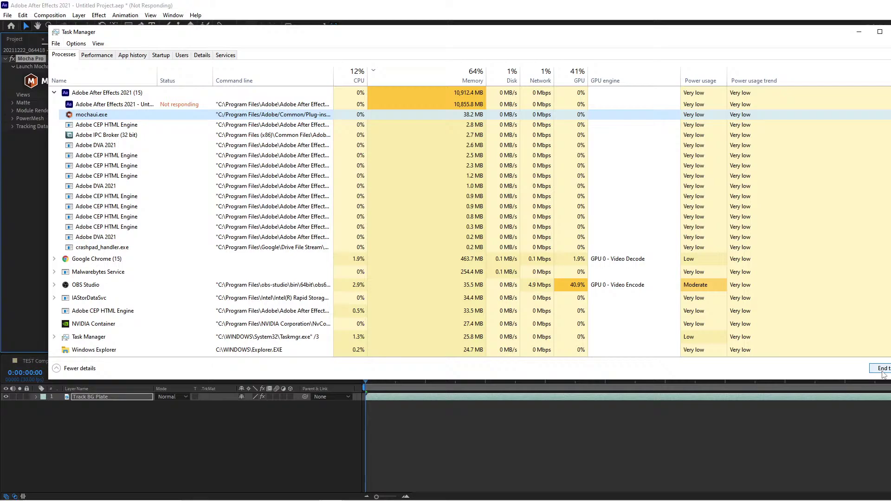
{"action": "left_click", "coordinate": [882, 372]}
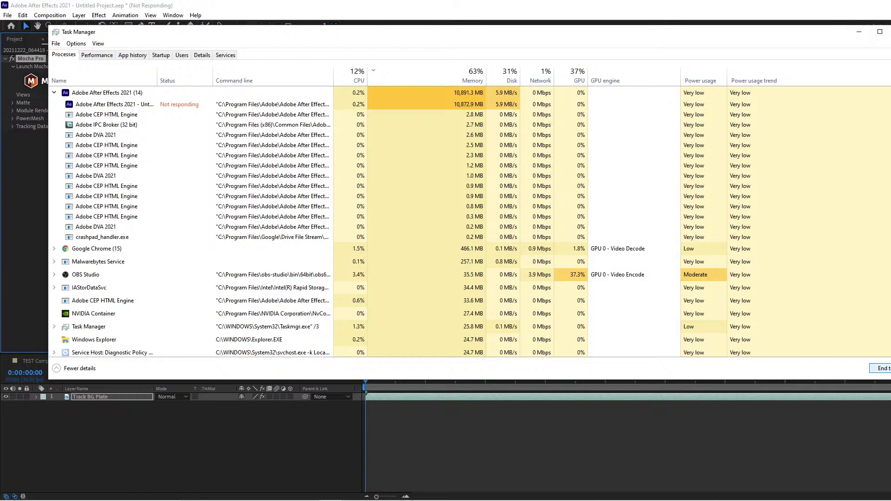
{"action": "left_click", "coordinate": [890, 32]}
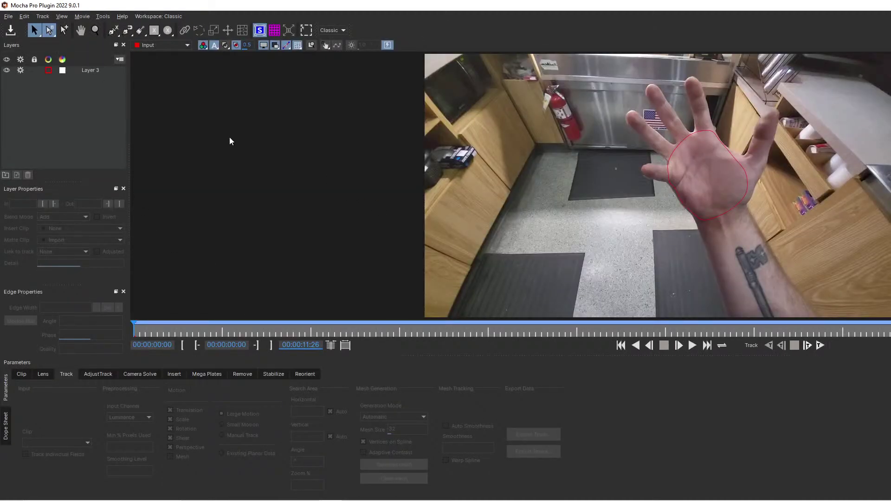
Select Layer 3 in the reopened Mocha project and scrub around 00:00:05:25 to check its mesh track and stabilize settings.
{"action": "left_click", "coordinate": [98, 72]}
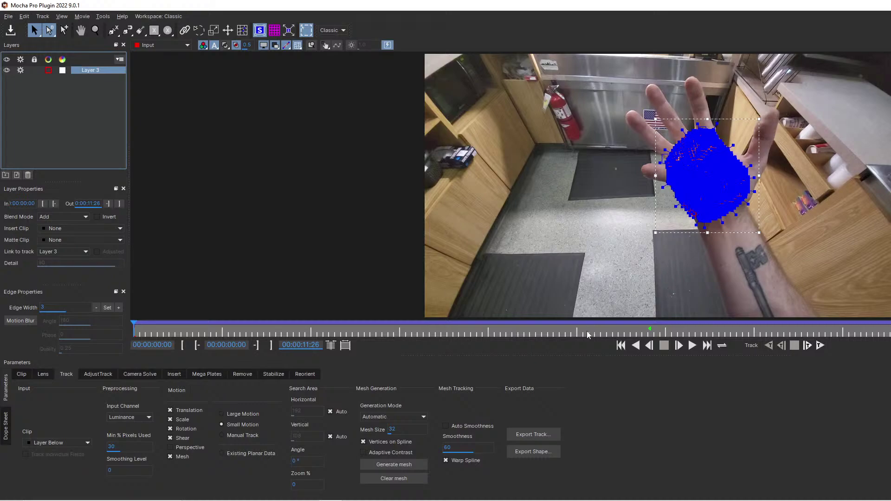
{"action": "left_click", "coordinate": [619, 333]}
{"action": "left_click_drag", "start_coordinate": [685, 333], "coordinate": [636, 360]}
{"action": "left_click", "coordinate": [272, 375]}
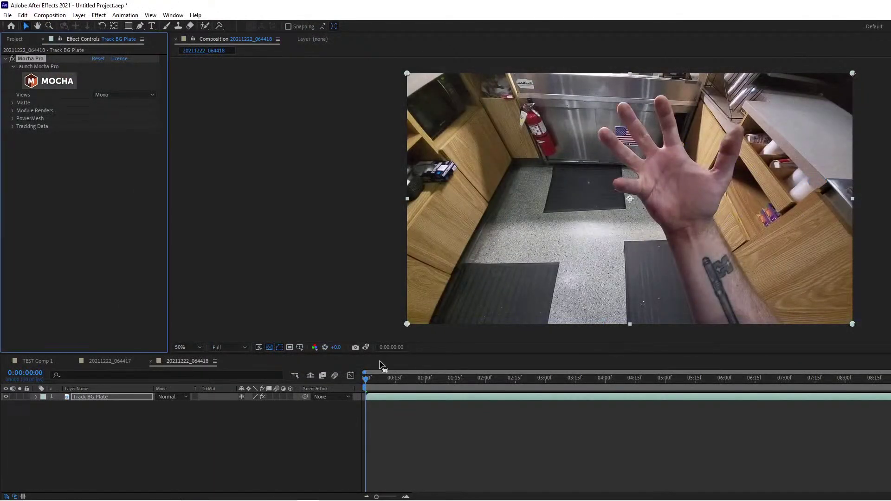
Save the After Effects project in the Documents folder as MOCHA TUT LIVE.
{"action": "left_click_drag", "start_coordinate": [505, 383], "coordinate": [626, 381]}
{"action": "left_click", "coordinate": [8, 15]}
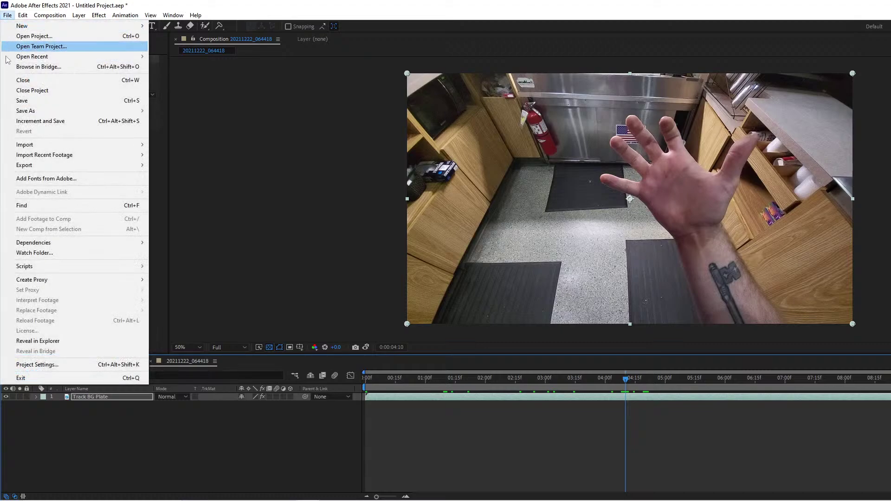
{"action": "mouse_move", "coordinate": [38, 111]}
{"action": "left_click", "coordinate": [189, 113]}
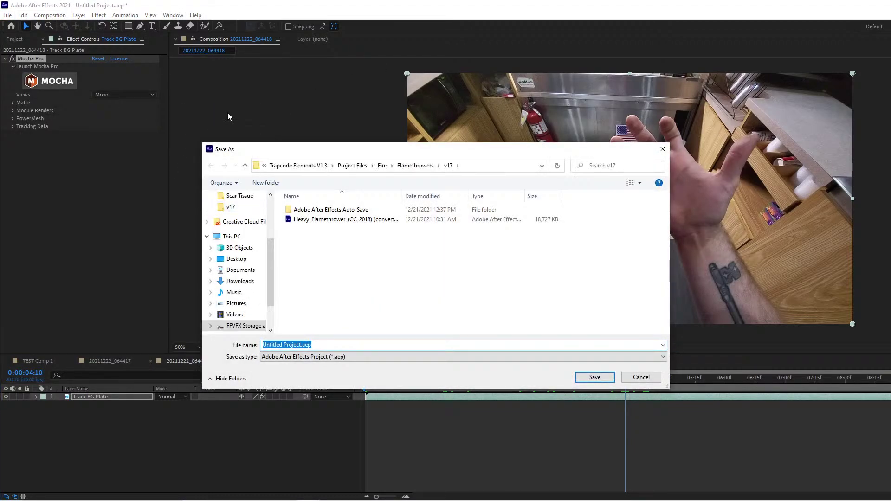
{"action": "left_click", "coordinate": [240, 271]}
{"action": "left_click", "coordinate": [367, 345]}
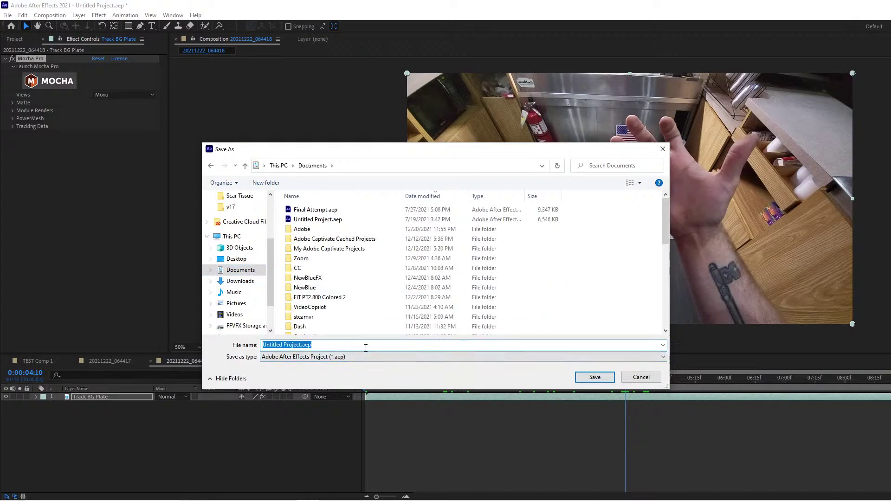
{"action": "type", "text": "MOCHA TUT LIVE"}
{"action": "key", "text": "Return"}
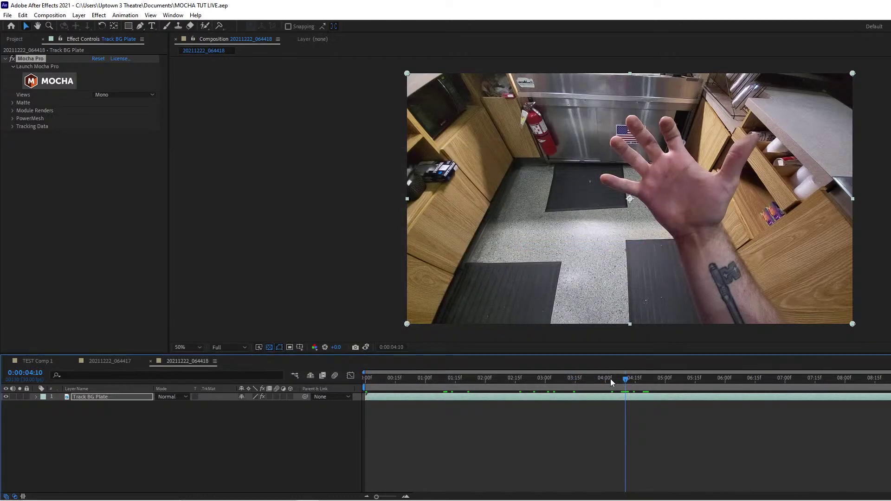
Go to 0:00:05:25 and add a text layer over the palm with the word TEST on three lines.
{"action": "left_click_drag", "start_coordinate": [611, 379], "coordinate": [716, 383]}
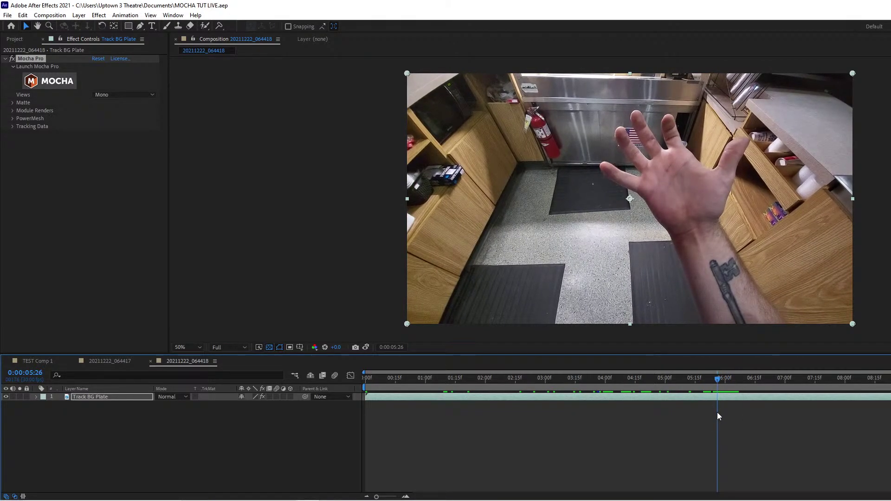
{"action": "key", "text": "Page_Up"}
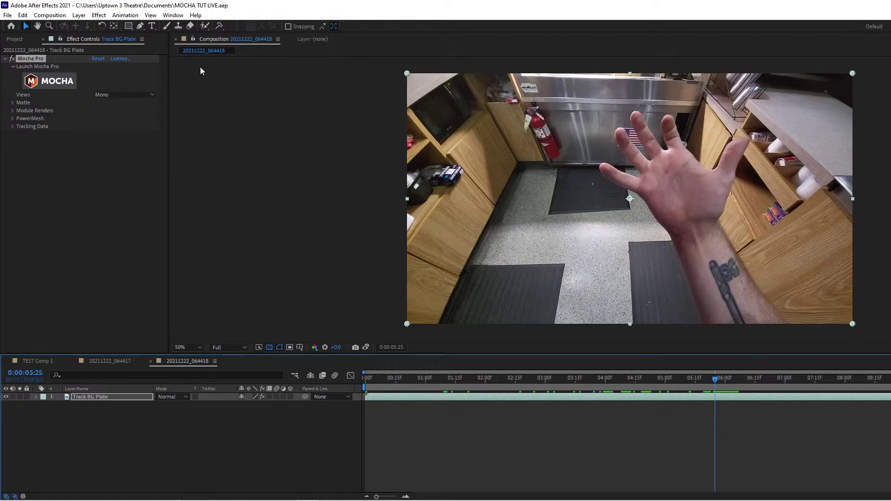
{"action": "left_click", "coordinate": [151, 26]}
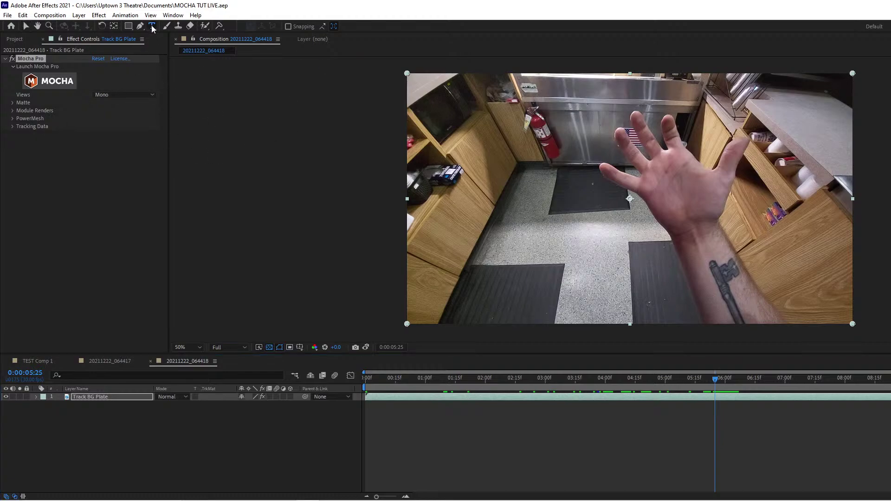
{"action": "left_click", "coordinate": [655, 185]}
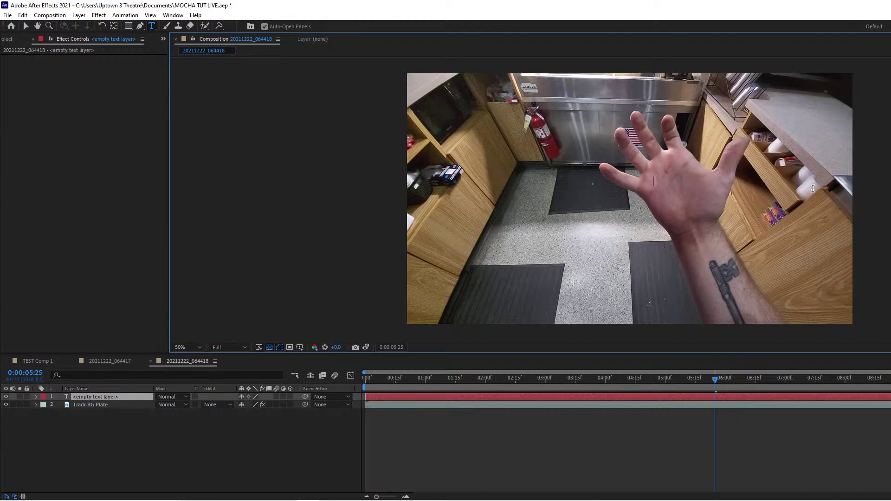
{"action": "type", "text": "TEST"}
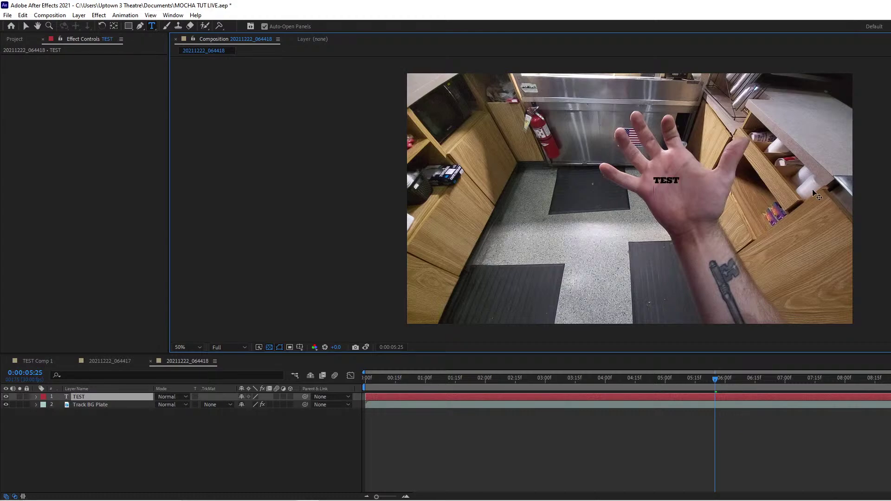
{"action": "key", "text": "Return"}
{"action": "type", "text": "TEST"}
{"action": "key", "text": "Return"}
{"action": "type", "text": "TEST"}
{"action": "left_click", "coordinate": [158, 453]}
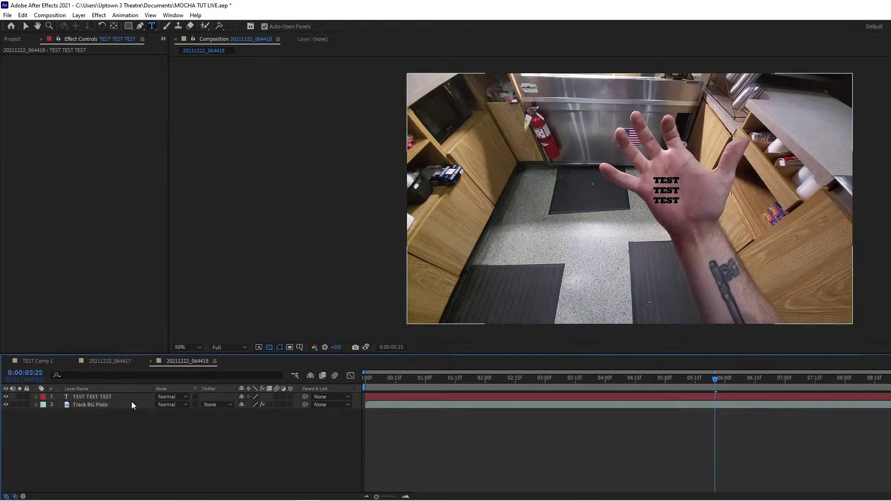
Scale the TEST text layer to 167% and rotate it counterclockwise to align with the tilt of the palm.
{"action": "left_click", "coordinate": [131, 398]}
{"action": "key", "text": "s"}
{"action": "left_click_drag", "start_coordinate": [260, 404], "coordinate": [300, 406]}
{"action": "key", "text": "w"}
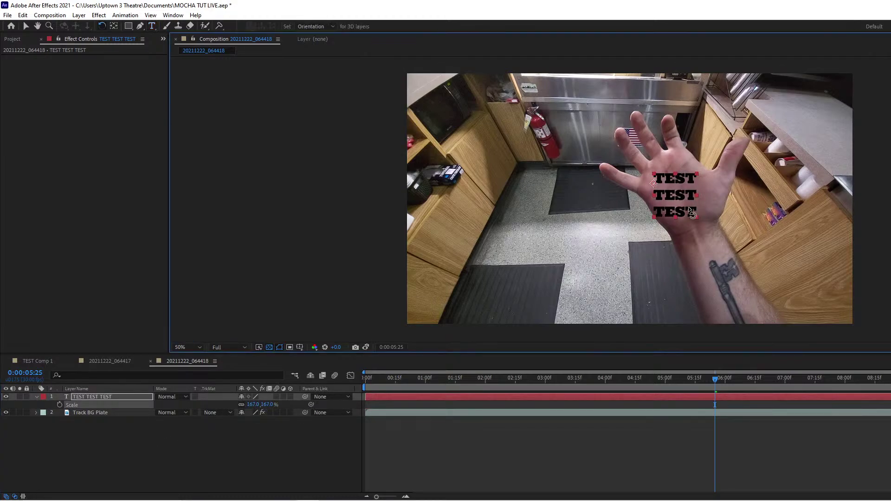
{"action": "left_click_drag", "start_coordinate": [691, 213], "coordinate": [693, 185]}
{"action": "key", "text": "v"}
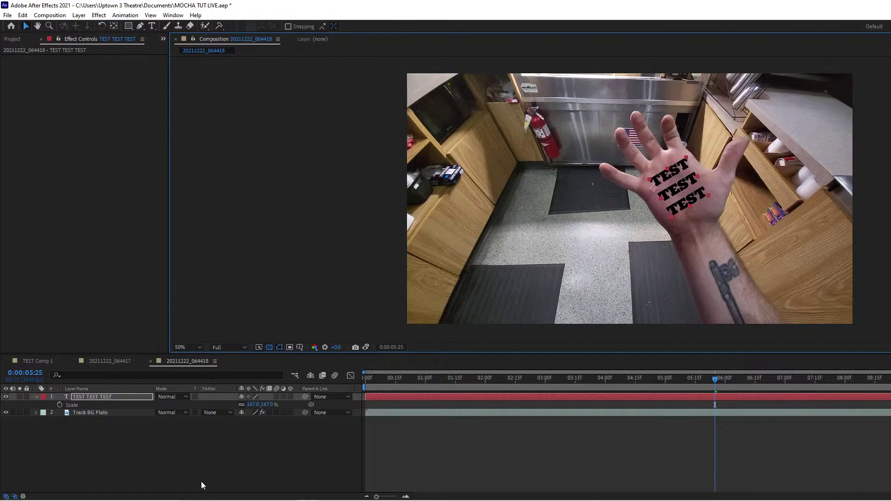
Pre-compose the TEST text layer into a new composition named Text Track Test.
{"action": "left_click", "coordinate": [104, 414]}
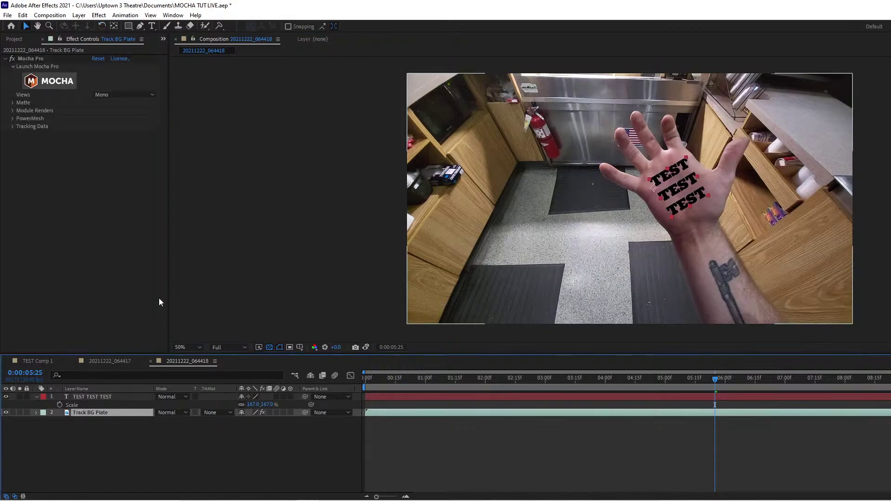
{"action": "left_click", "coordinate": [29, 60]}
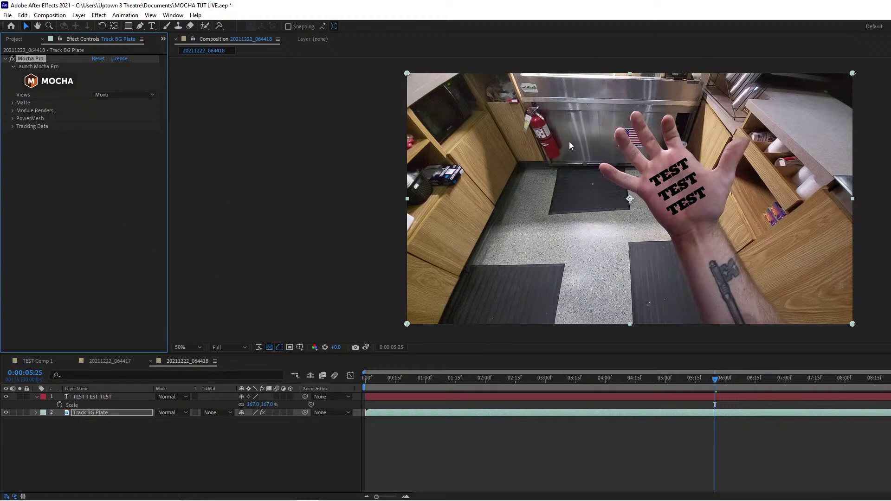
{"action": "left_click", "coordinate": [122, 398]}
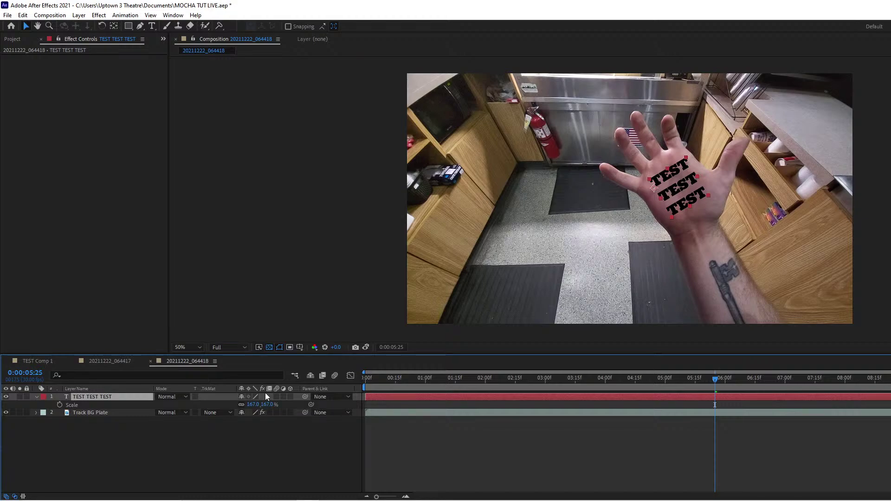
{"action": "left_click", "coordinate": [79, 15]}
{"action": "left_click", "coordinate": [104, 321]}
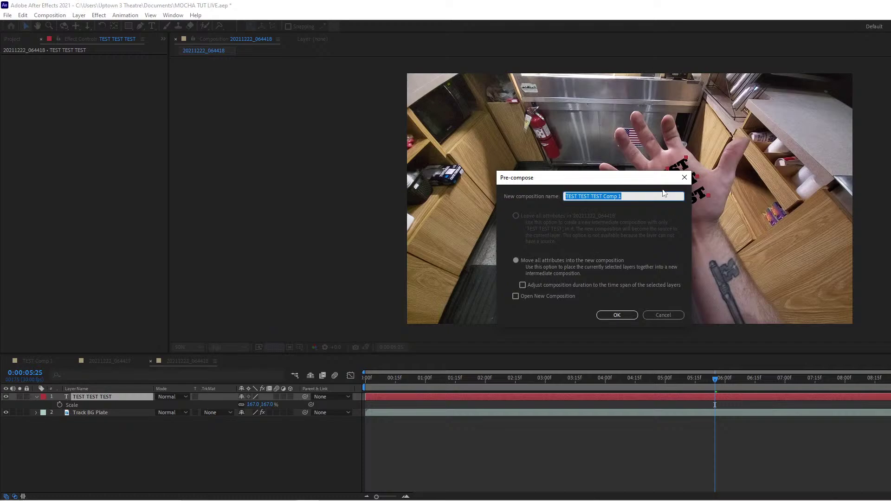
{"action": "type", "text": "Te"}
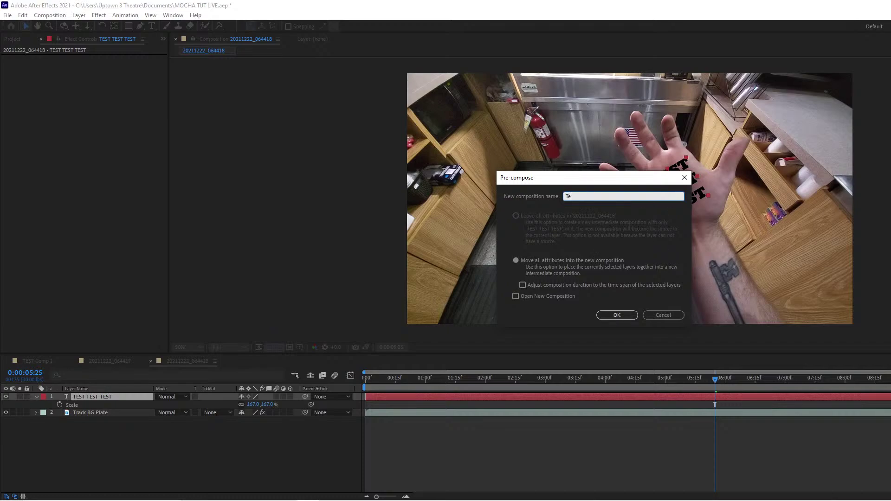
{"action": "type", "text": "xt Track Test"}
{"action": "key", "text": "Return"}
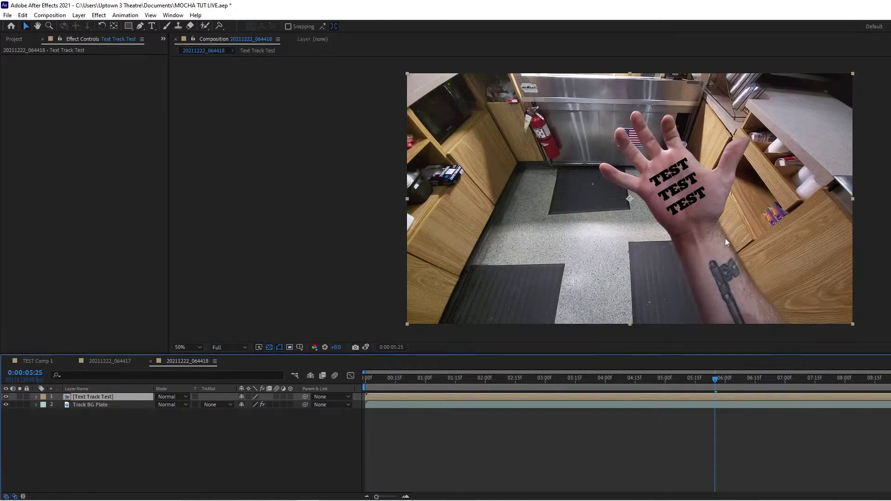
Copy the Mocha Pro effect from the Track BG Plate layer onto the Text Track Test layer.
{"action": "key", "text": "period"}
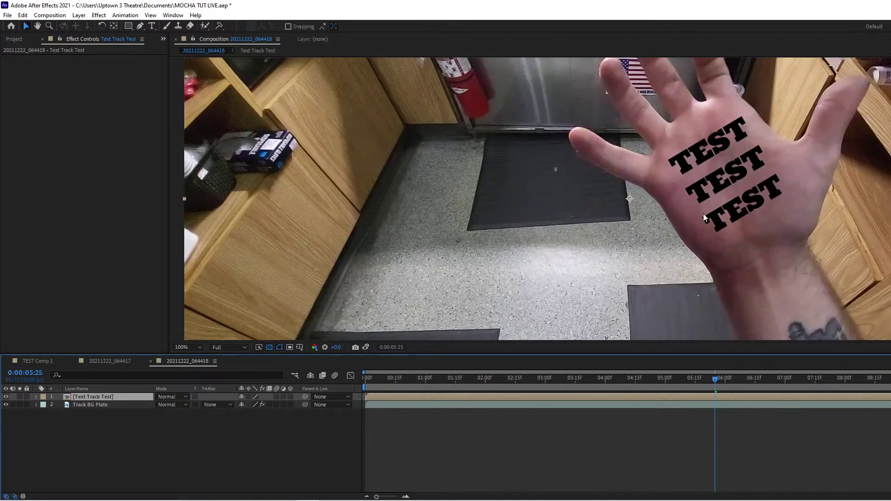
{"action": "key", "text": "period"}
{"action": "left_click", "coordinate": [111, 405]}
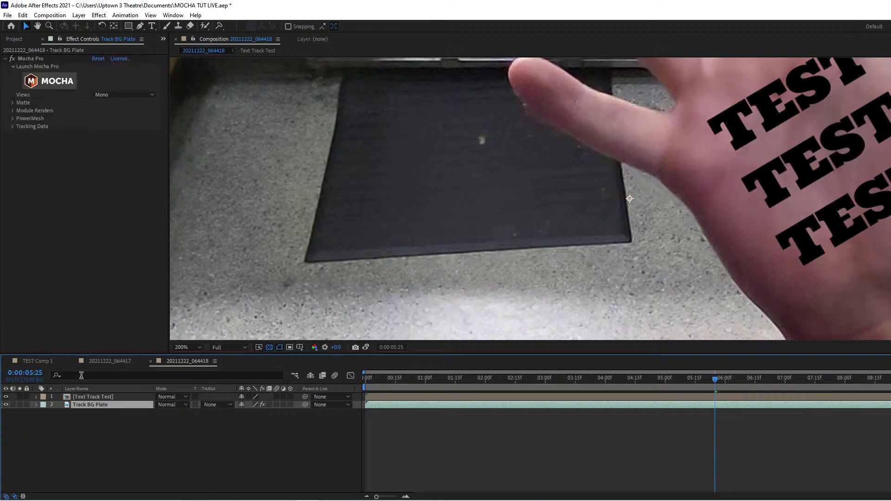
{"action": "left_click", "coordinate": [30, 59]}
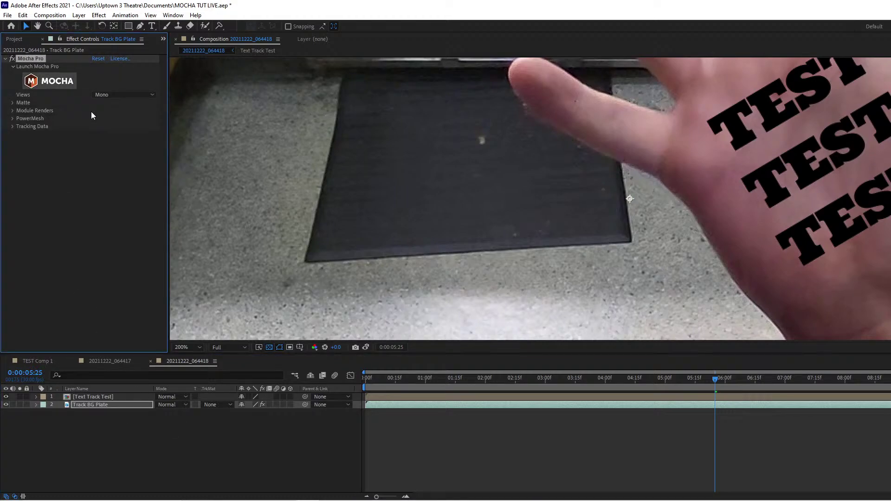
{"action": "left_click", "coordinate": [99, 396]}
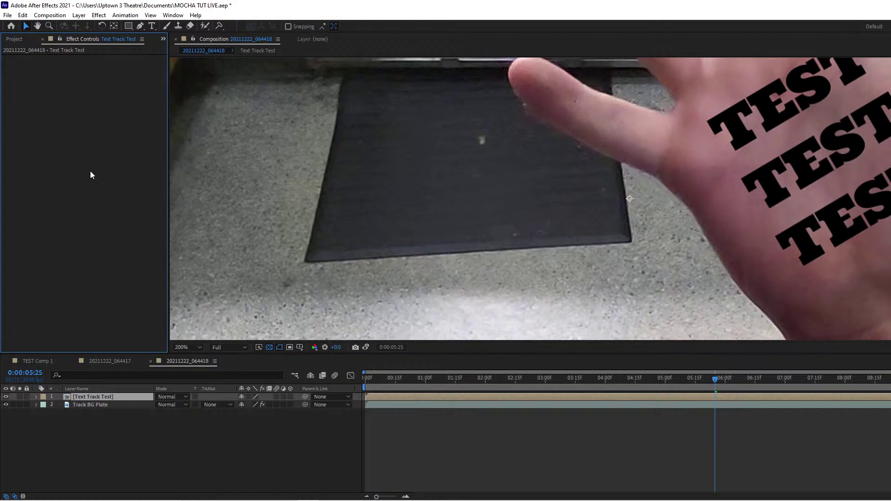
{"action": "key", "text": "ctrl+v"}
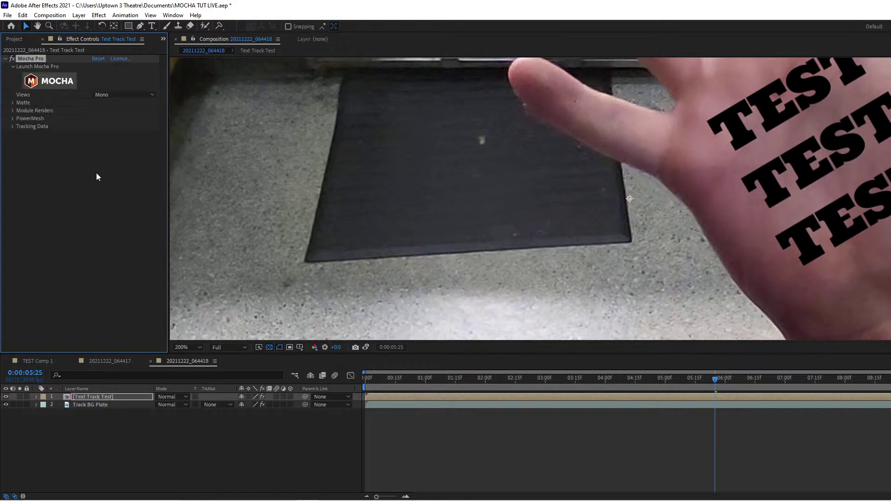
Enable Mocha Pro's module render on Text Track Test with the Stabilize: Warp module and High warp quality.
{"action": "key", "text": "space"}
{"action": "left_click_drag", "start_coordinate": [874, 130], "coordinate": [611, 180]}
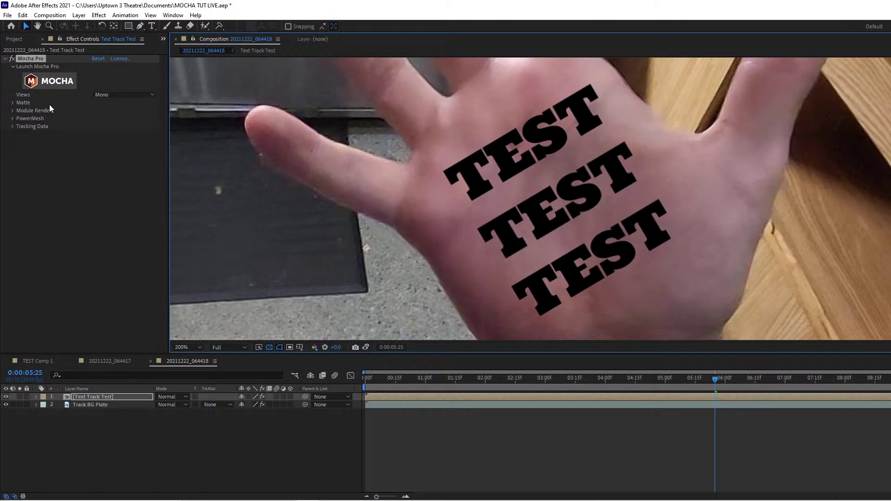
{"action": "left_click", "coordinate": [12, 111]}
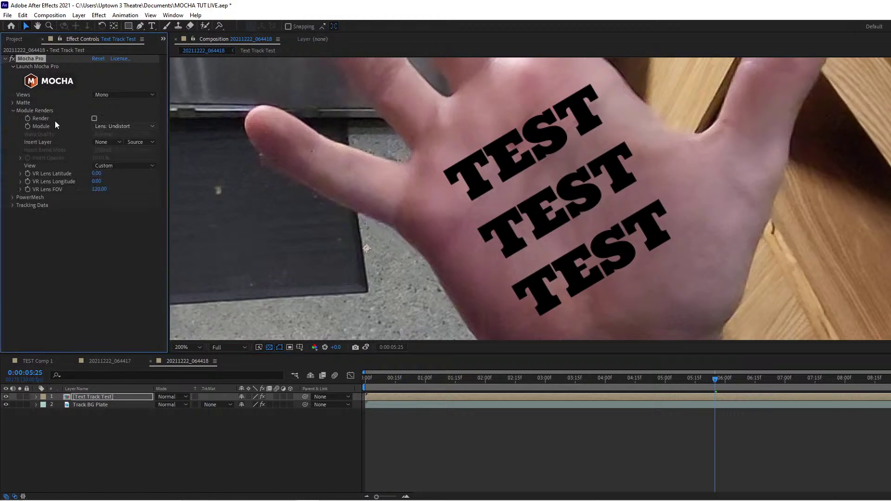
{"action": "left_click", "coordinate": [94, 119]}
{"action": "left_click", "coordinate": [120, 126]}
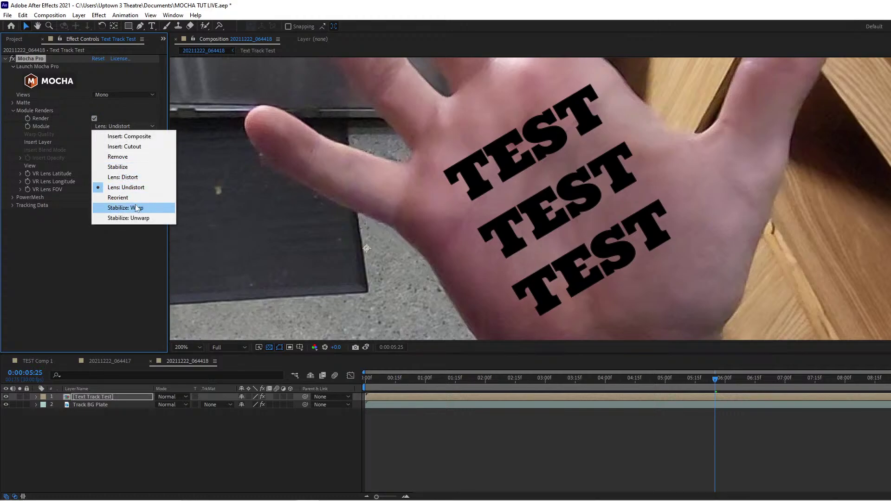
{"action": "left_click", "coordinate": [154, 208]}
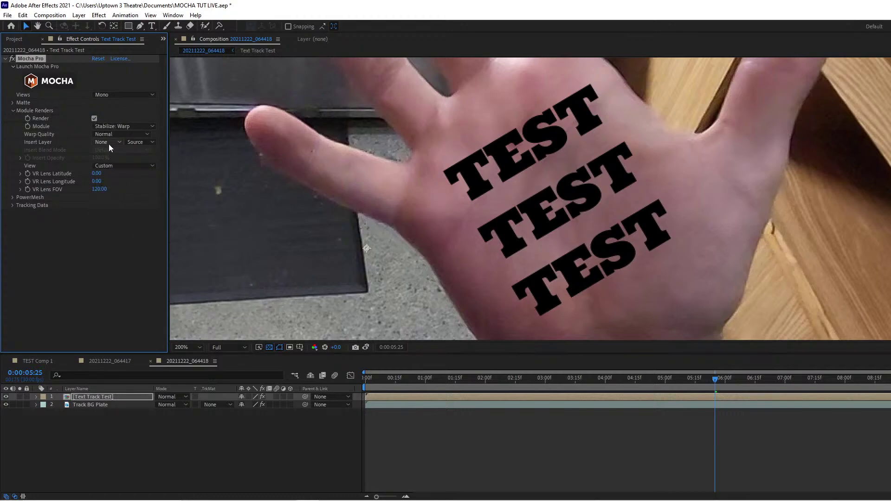
{"action": "left_click", "coordinate": [140, 134]}
{"action": "left_click", "coordinate": [116, 163]}
Preview the composition from the first frame and scrub through to 0:00:09:24 to check how the text follows the palm.
{"action": "scroll", "coordinate": [597, 239], "scroll_direction": "down", "scroll_amount": 2}
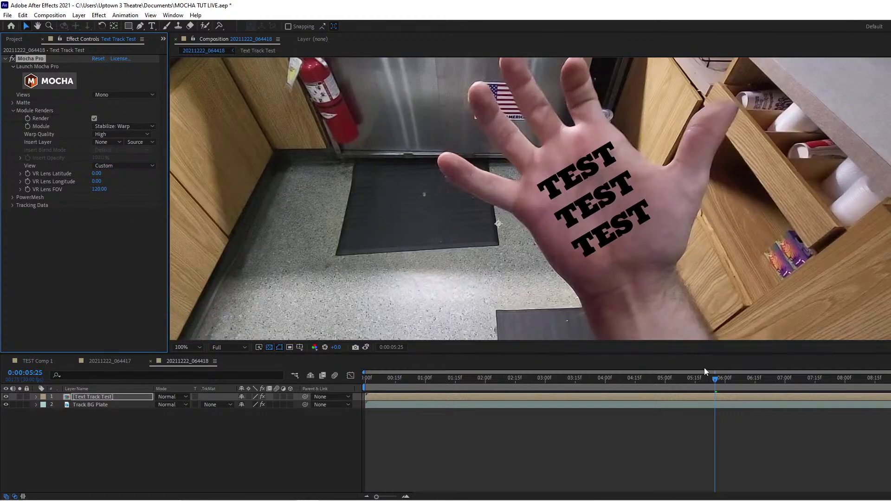
{"action": "left_click_drag", "start_coordinate": [706, 380], "coordinate": [355, 388]}
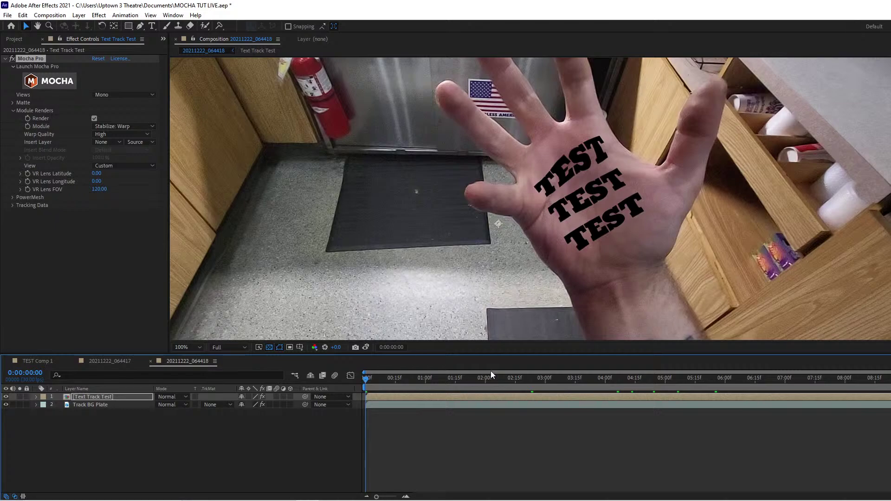
{"action": "key", "text": "space"}
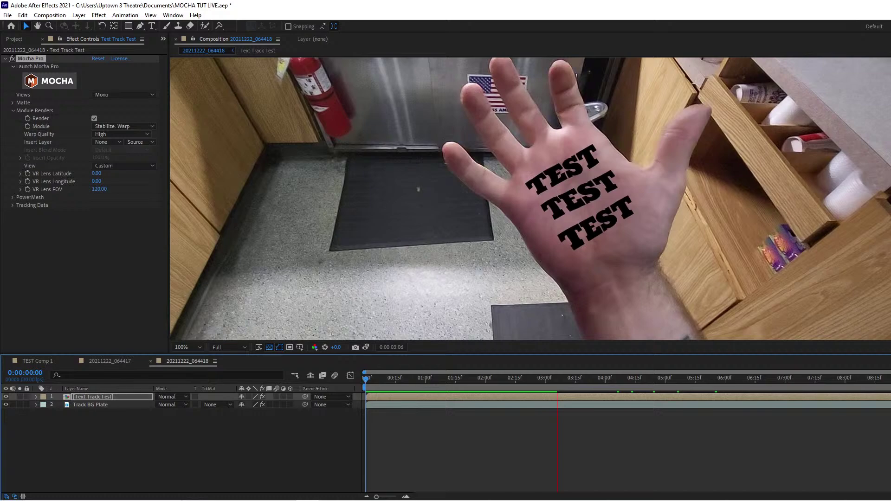
{"action": "scroll", "coordinate": [647, 226], "scroll_direction": "up", "scroll_amount": 1}
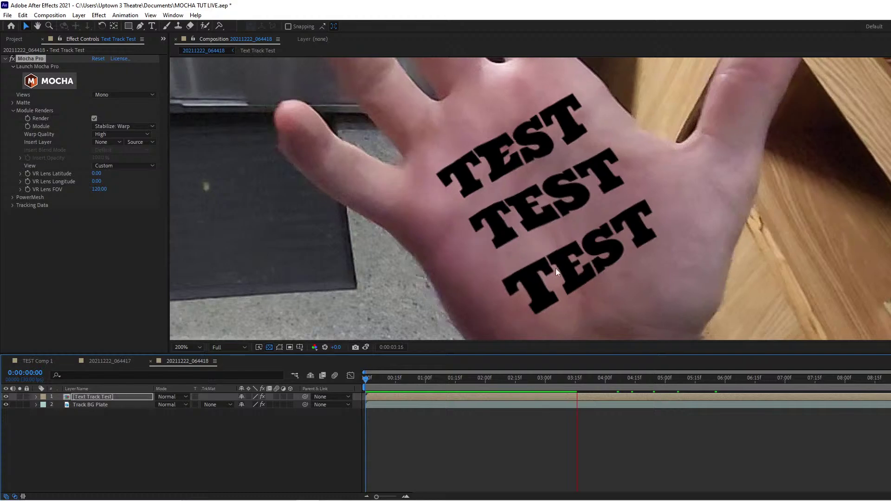
{"action": "scroll", "coordinate": [761, 253], "scroll_direction": "down", "scroll_amount": 1}
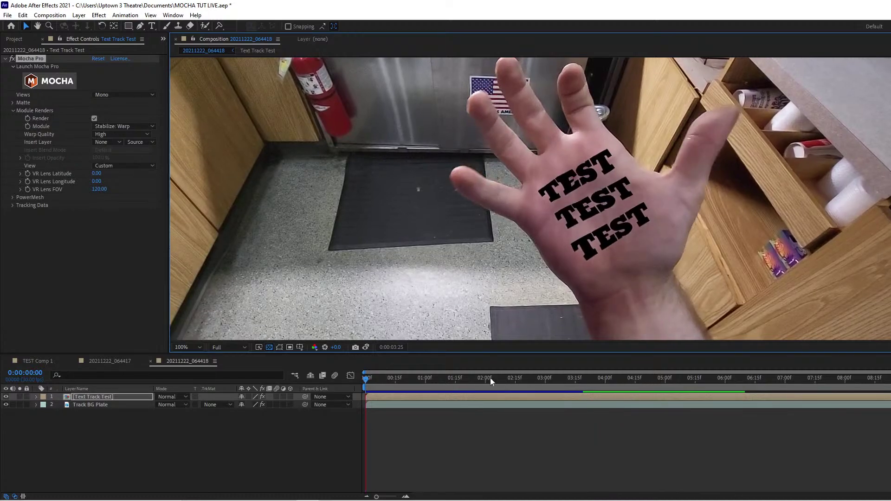
{"action": "left_click_drag", "start_coordinate": [488, 378], "coordinate": [395, 413]}
{"action": "key", "text": "space"}
{"action": "left_click_drag", "start_coordinate": [474, 405], "coordinate": [882, 381]}
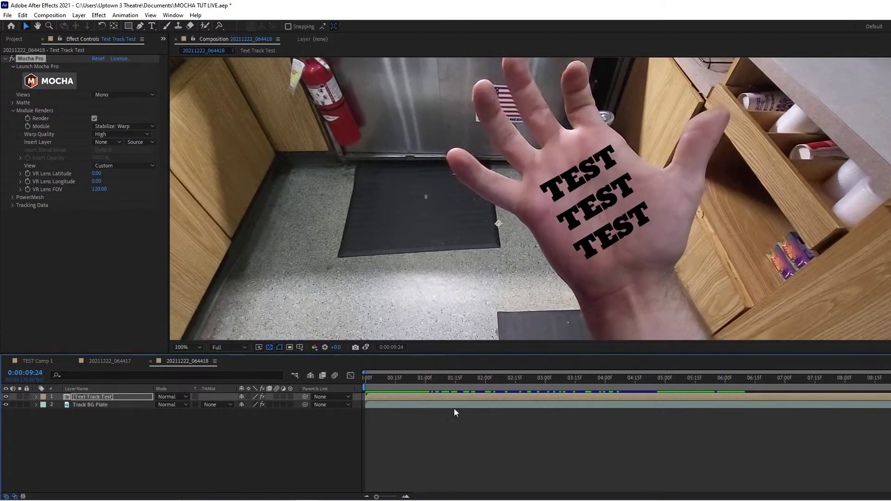
Lower the composition preview resolution to Third and move ahead to 0:00:10:05.
{"action": "left_click", "coordinate": [243, 347]}
{"action": "left_click", "coordinate": [246, 367]}
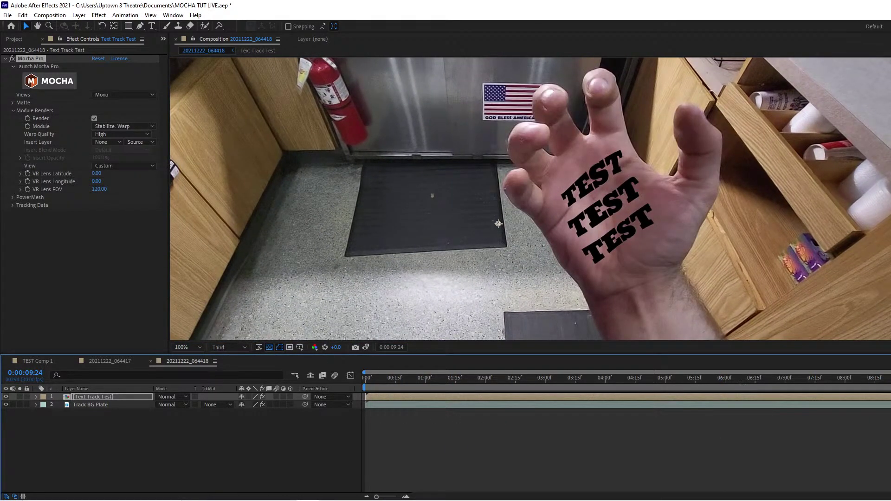
{"action": "left_click_drag", "start_coordinate": [883, 392], "coordinate": [889, 390]}
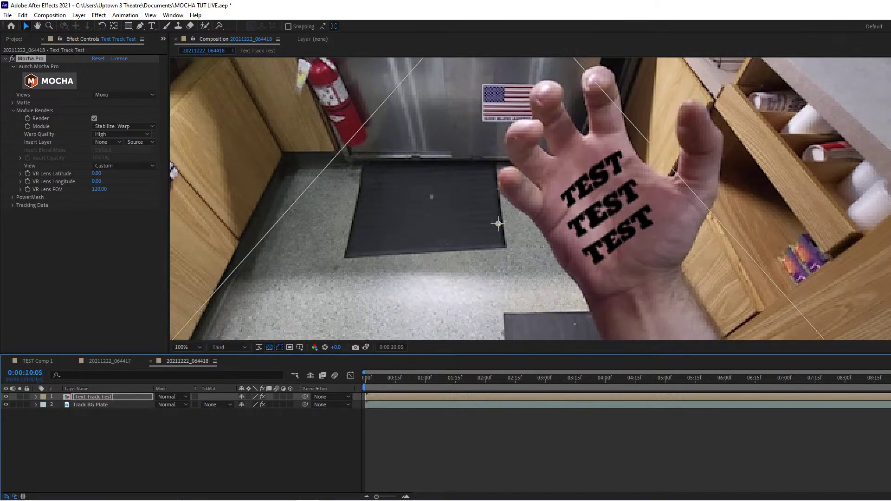
Step back and forth through the frames where the hand closes to examine the text warp, and return to the first frame.
{"action": "key", "text": "Page_Up"}
{"action": "key", "text": "Page_Up"}
{"action": "key", "text": "Page_Up"}
{"action": "key", "text": "Page_Up"}
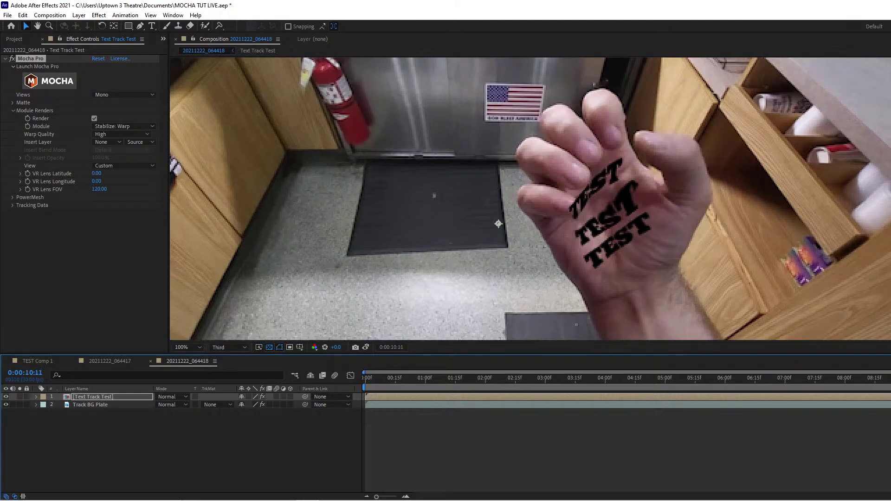
{"action": "key", "text": "Page_Up"}
{"action": "key", "text": "Page_Up"}
{"action": "key", "text": "Page_Up"}
{"action": "key", "text": "Page_Up"}
{"action": "key", "text": "Page_Up"}
{"action": "key", "text": "Page_Up"}
{"action": "key", "text": "Page_Up"}
{"action": "key", "text": "Page_Up"}
{"action": "key", "text": "Page_Up"}
{"action": "key", "text": "Page_Up"}
{"action": "key", "text": "Page_Up"}
{"action": "key", "text": "Page_Up"}
{"action": "key", "text": "Page_Up"}
{"action": "key", "text": "Page_Up"}
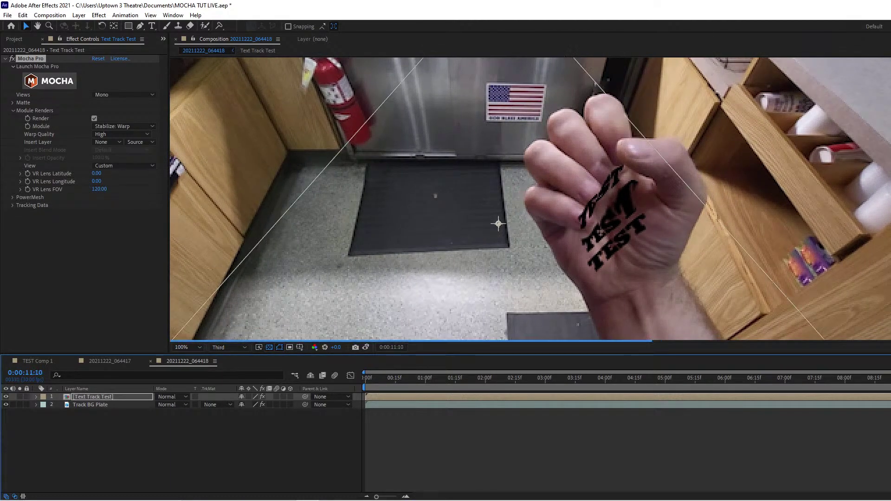
{"action": "key", "text": "Page_Up"}
{"action": "key", "text": "Page_Up"}
{"action": "key", "text": "Page_Up"}
{"action": "key", "text": "Page_Up"}
{"action": "key", "text": "Page_Up"}
{"action": "key", "text": "Page_Up"}
{"action": "key", "text": "Page_Up"}
{"action": "key", "text": "Page_Up"}
{"action": "key", "text": "Page_Up"}
{"action": "key", "text": "Page_Up"}
{"action": "key", "text": "Page_Up"}
{"action": "key", "text": "Page_Up"}
{"action": "key", "text": "Page_Up"}
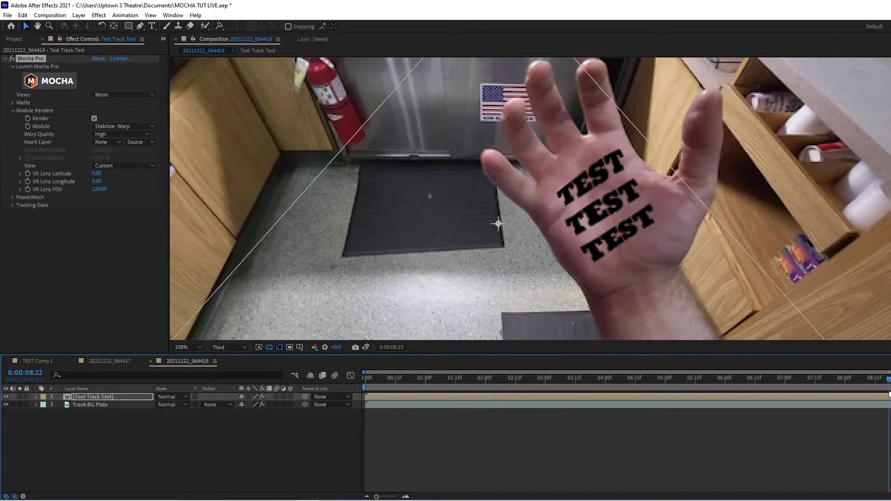
{"action": "key", "text": "Page_Down"}
{"action": "key", "text": "Page_Down"}
{"action": "key", "text": "Page_Down"}
{"action": "key", "text": "Page_Down"}
{"action": "key", "text": "Page_Down"}
{"action": "key", "text": "Page_Down"}
{"action": "key", "text": "Page_Down"}
{"action": "key", "text": "Page_Down"}
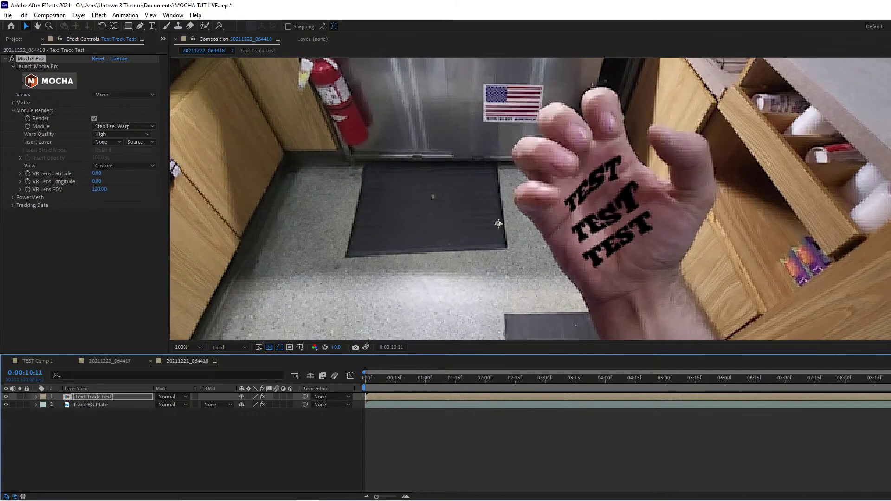
{"action": "left_click_drag", "start_coordinate": [875, 390], "coordinate": [356, 388]}
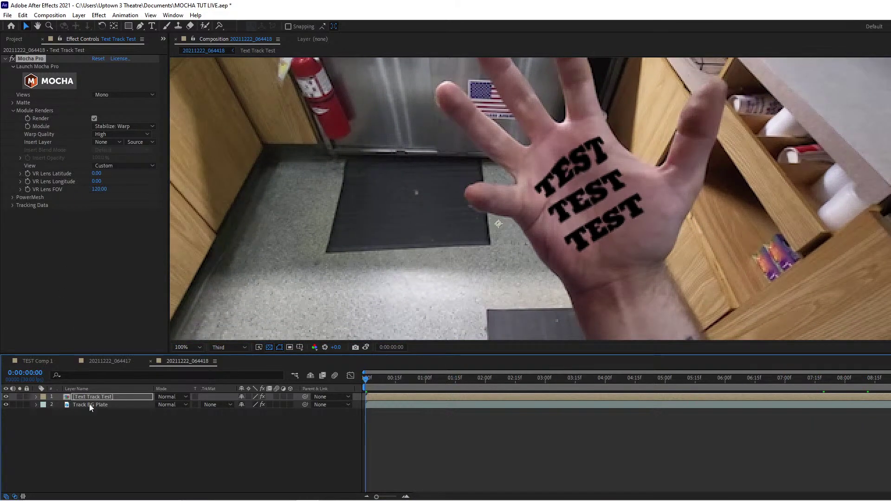
Look through the project's Old Stuff folder for existing scar and wound images.
{"action": "left_click", "coordinate": [5, 59]}
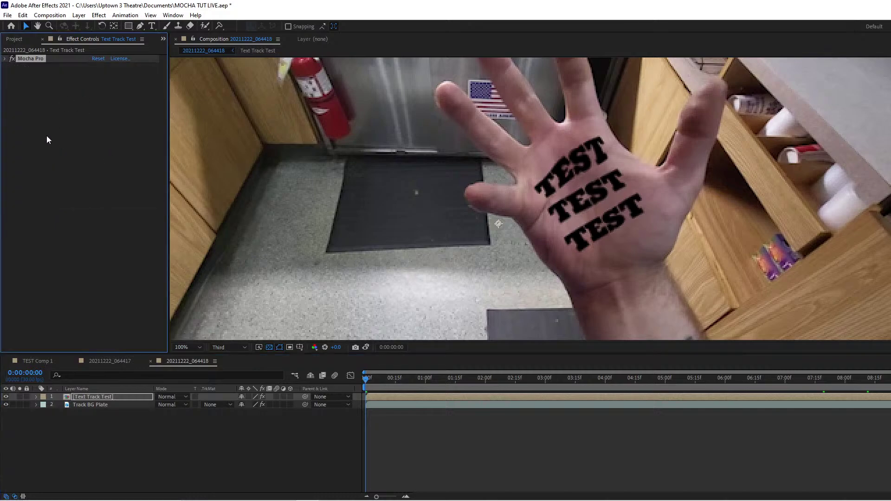
{"action": "left_click", "coordinate": [15, 41]}
{"action": "left_click", "coordinate": [48, 202]}
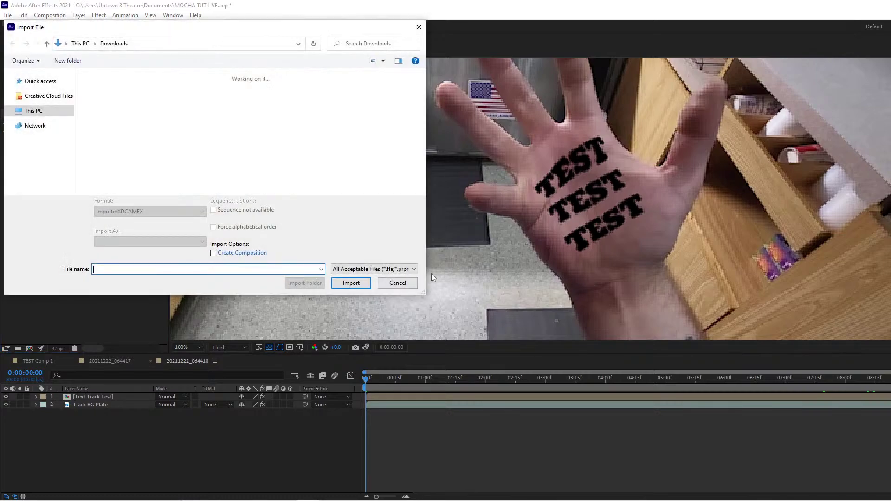
{"action": "left_click", "coordinate": [390, 285]}
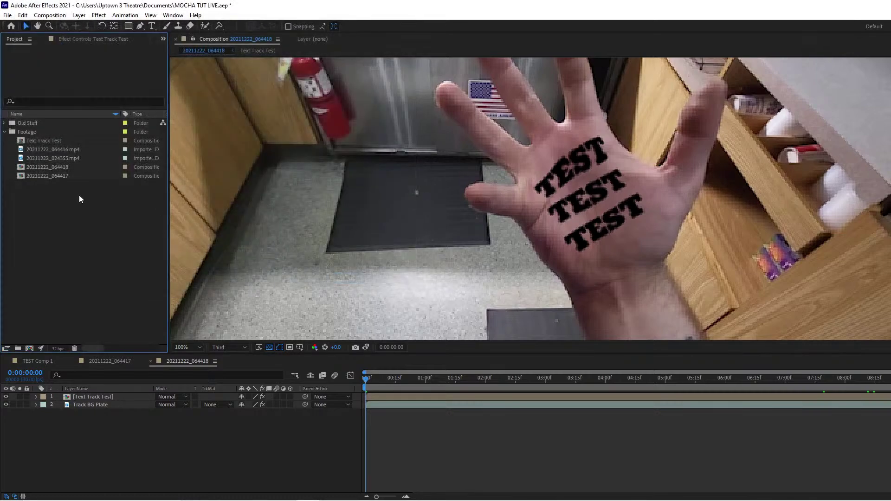
{"action": "left_click", "coordinate": [5, 123]}
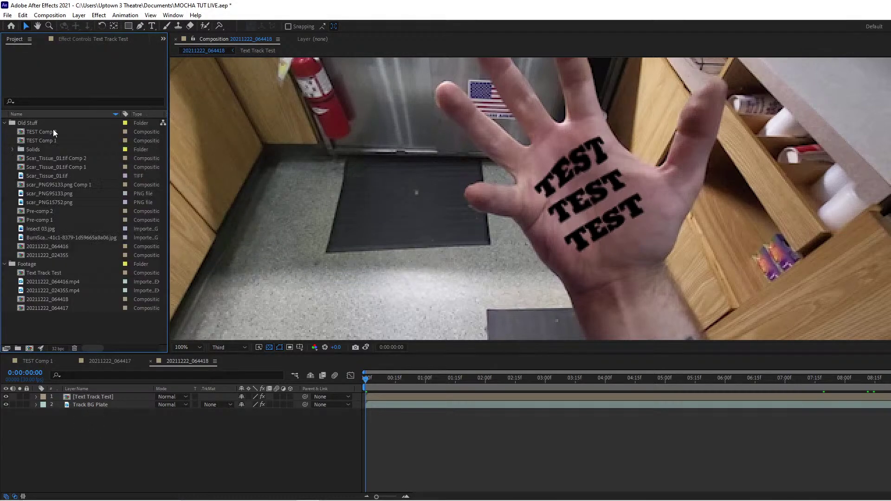
{"action": "left_click", "coordinate": [5, 123]}
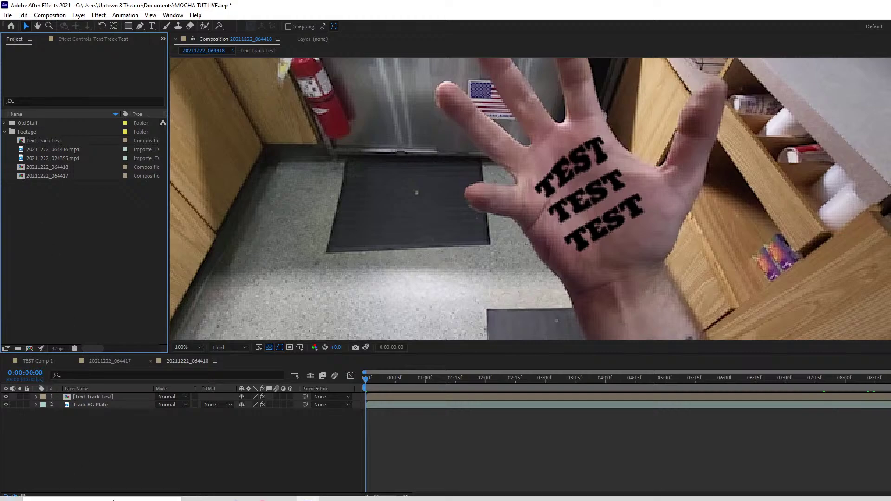
Switch to Chrome and run a Google image search for "cuts png transparent bg" in a new tab.
{"action": "mouse_move", "coordinate": [273, 491]}
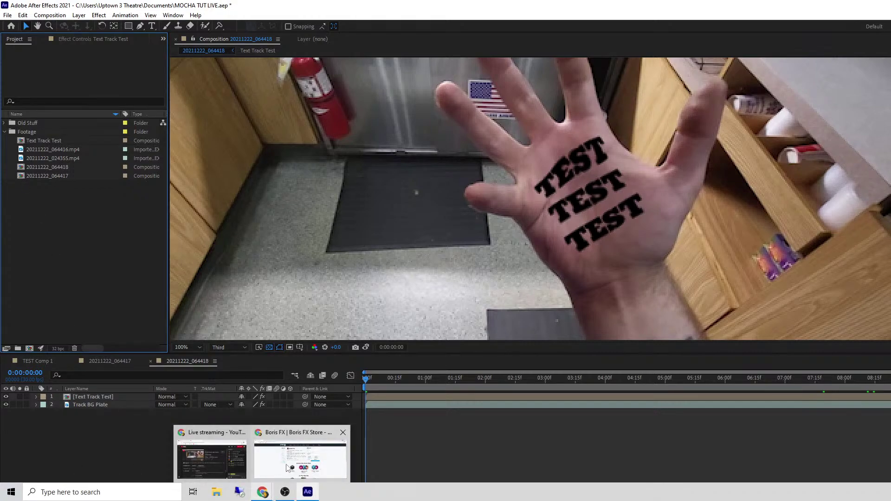
{"action": "left_click", "coordinate": [287, 468]}
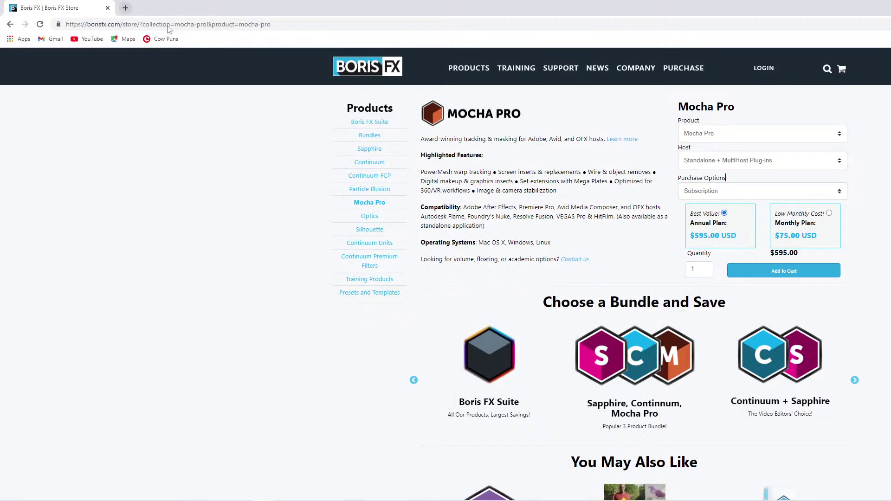
{"action": "key", "text": "ctrl+t"}
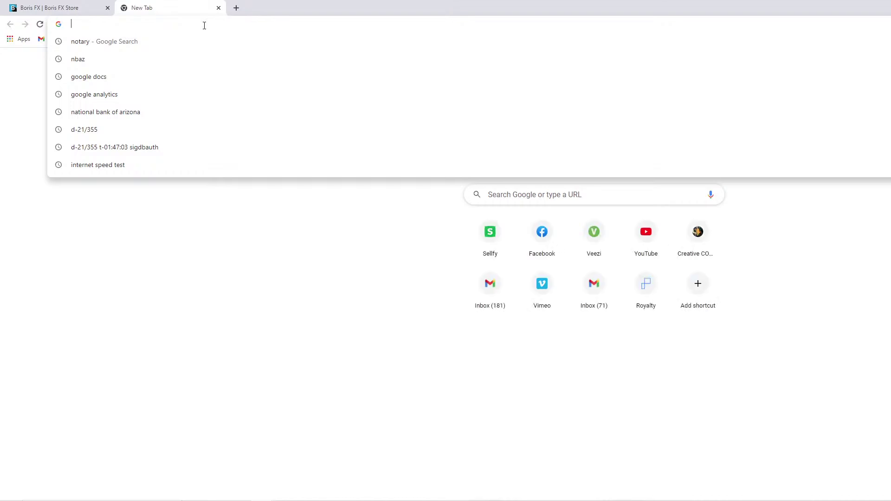
{"action": "type", "text": "cuts "}
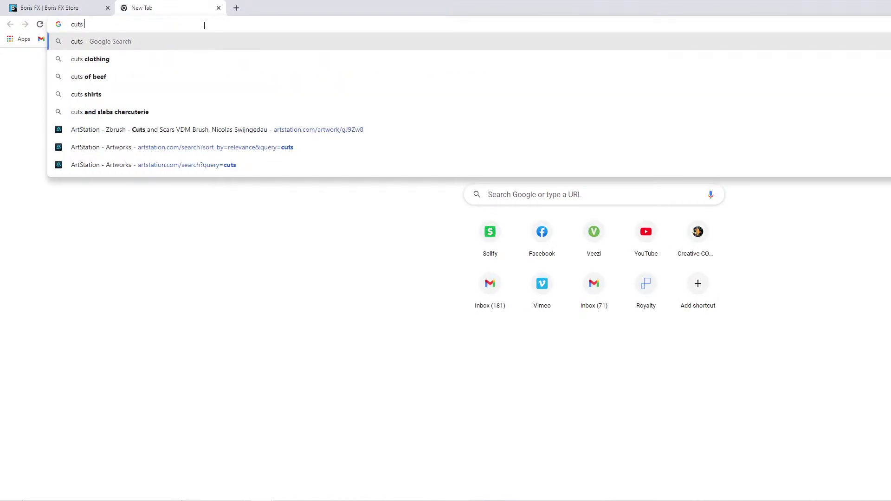
{"action": "type", "text": "png t"}
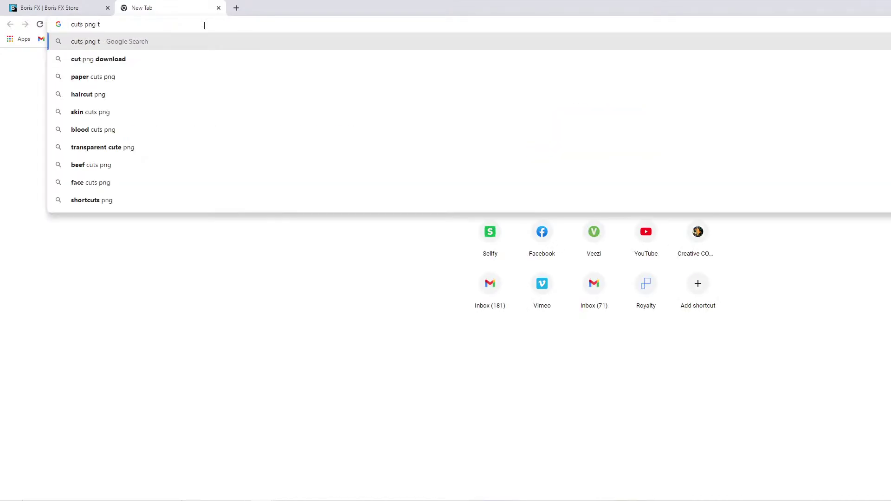
{"action": "type", "text": "ransparent bg"}
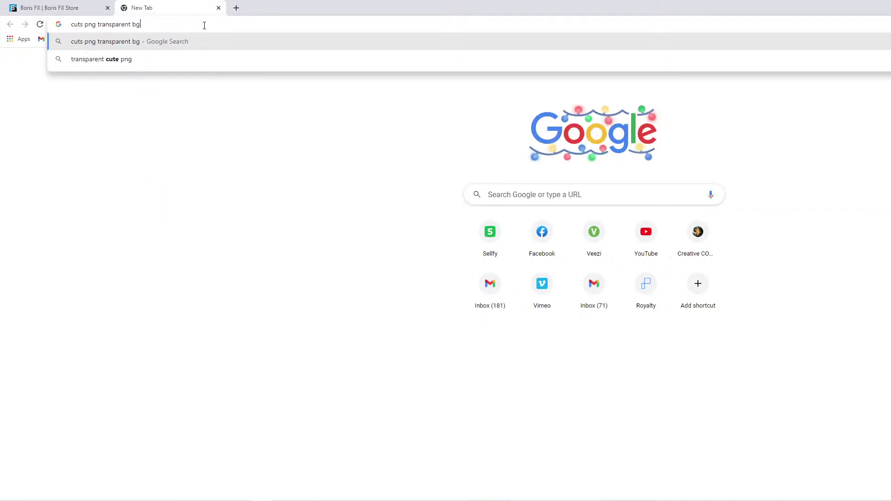
{"action": "key", "text": "Return"}
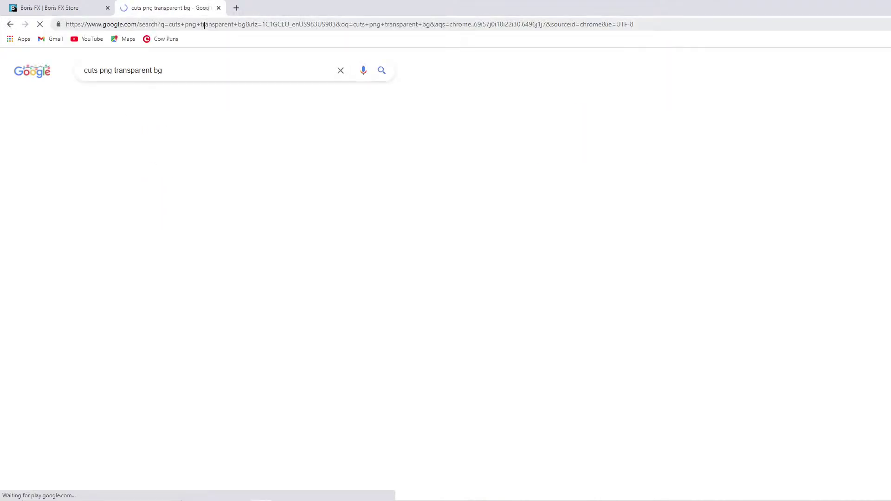
{"action": "left_click", "coordinate": [134, 102]}
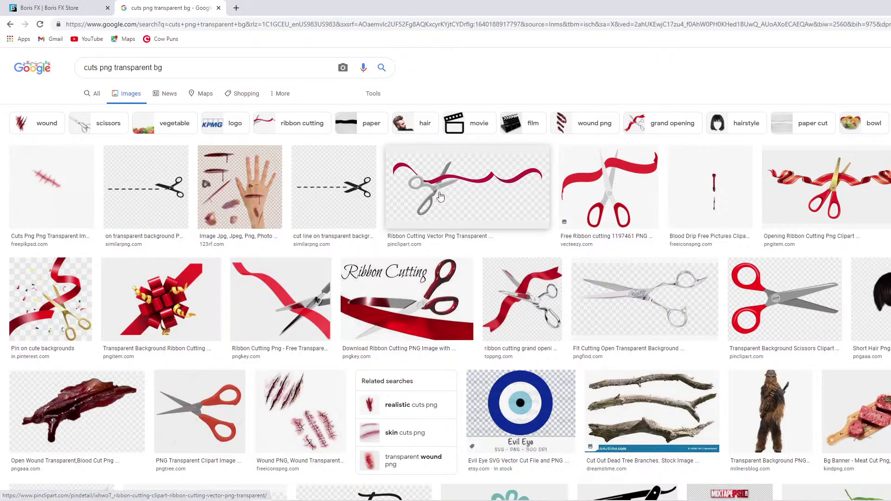
Skim the image results for usable cuts and narrow them with the "wound" filter.
{"action": "scroll", "coordinate": [416, 249], "scroll_direction": "down", "scroll_amount": 10}
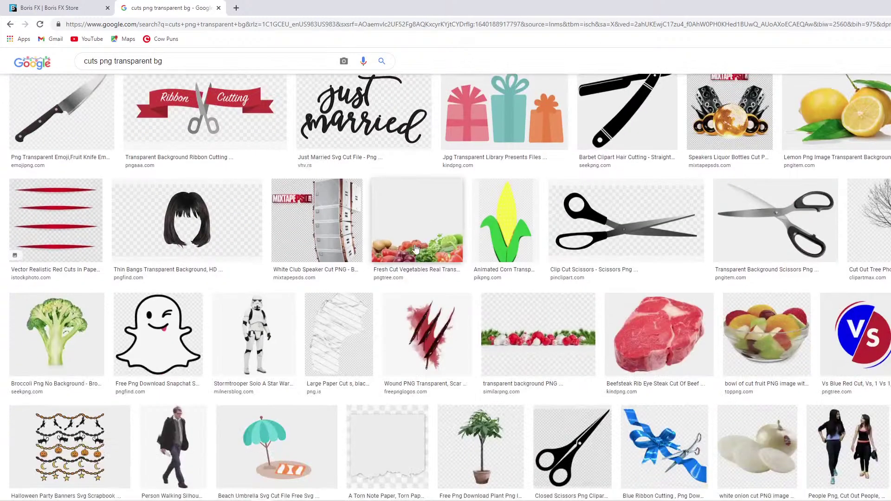
{"action": "scroll", "coordinate": [415, 249], "scroll_direction": "up", "scroll_amount": 5}
{"action": "scroll", "coordinate": [433, 252], "scroll_direction": "down", "scroll_amount": 12}
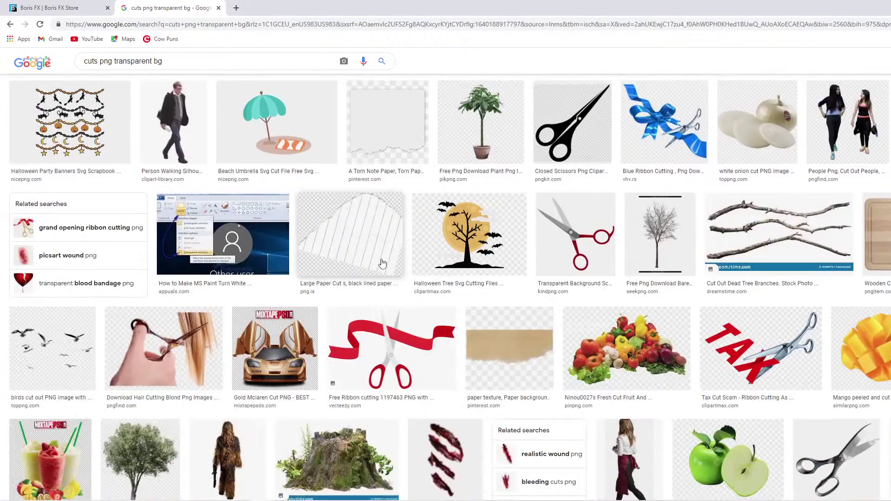
{"action": "scroll", "coordinate": [382, 263], "scroll_direction": "down", "scroll_amount": 3}
{"action": "scroll", "coordinate": [390, 255], "scroll_direction": "up", "scroll_amount": 4}
{"action": "scroll", "coordinate": [400, 248], "scroll_direction": "down", "scroll_amount": 15}
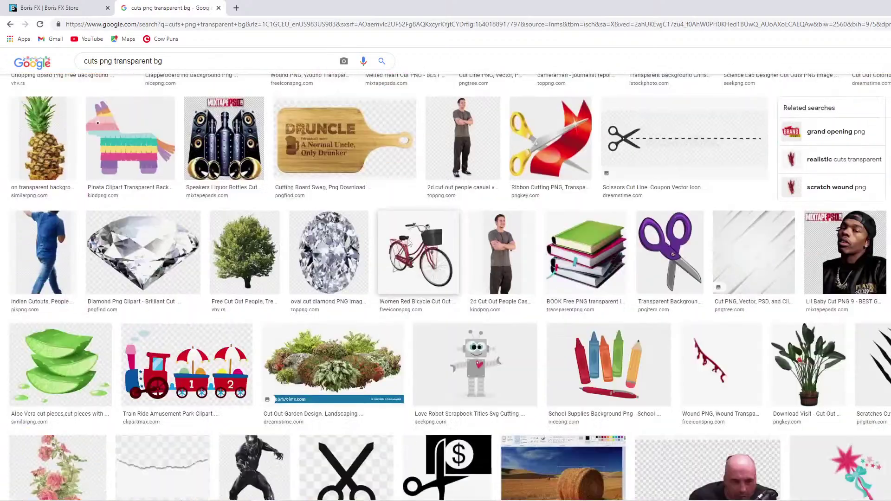
{"action": "scroll", "coordinate": [408, 242], "scroll_direction": "up", "scroll_amount": 20}
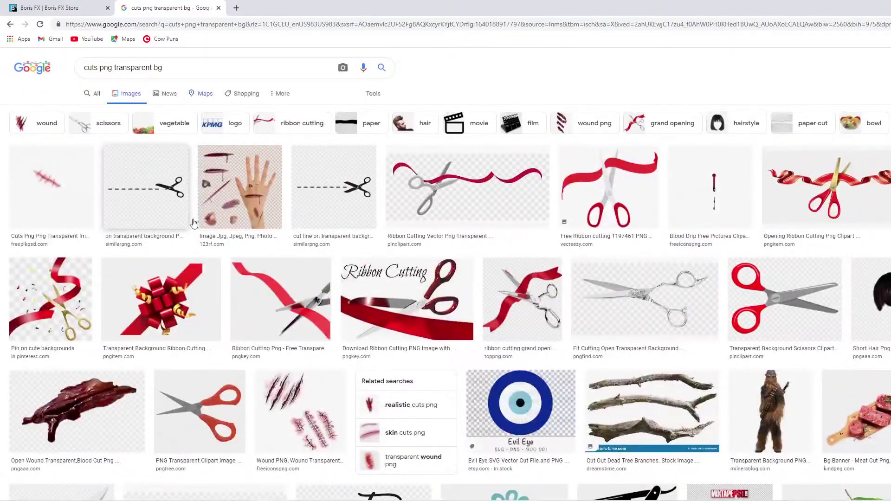
{"action": "left_click", "coordinate": [47, 124]}
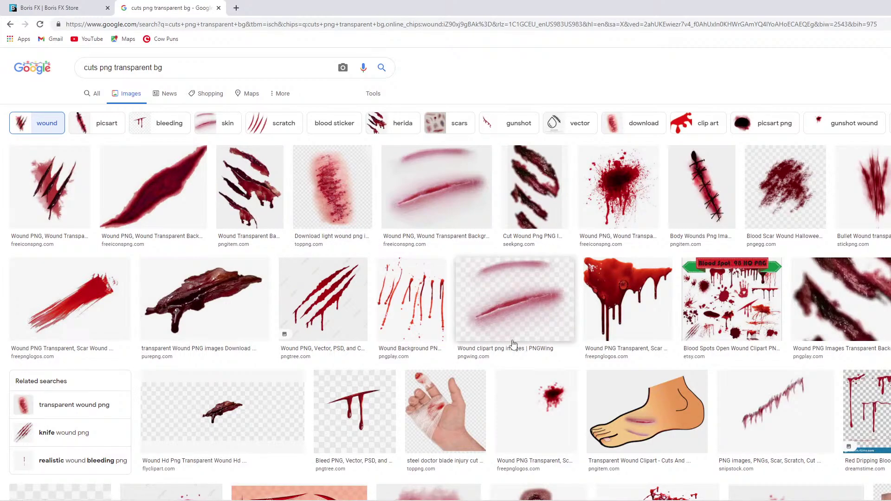
Look through the wound-filtered images for a realistic gash that could suit the palm, and return to the first results.
{"action": "scroll", "coordinate": [567, 347], "scroll_direction": "down", "scroll_amount": 1}
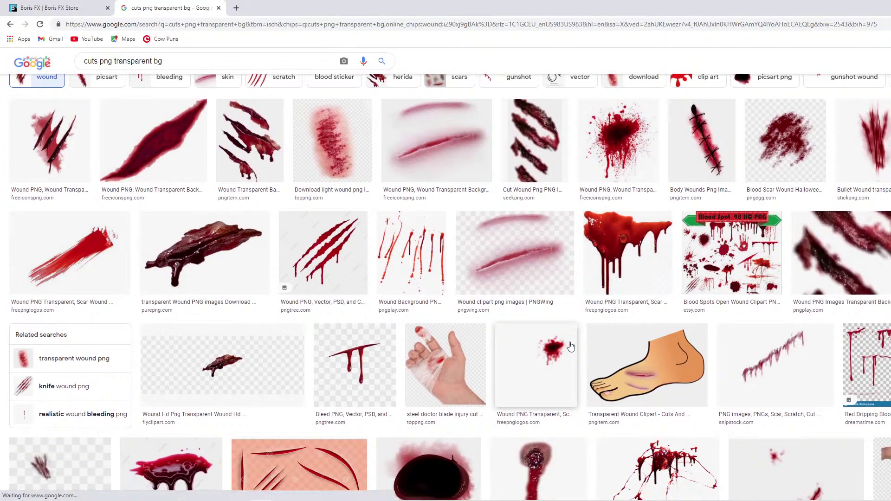
{"action": "scroll", "coordinate": [574, 346], "scroll_direction": "down", "scroll_amount": 8}
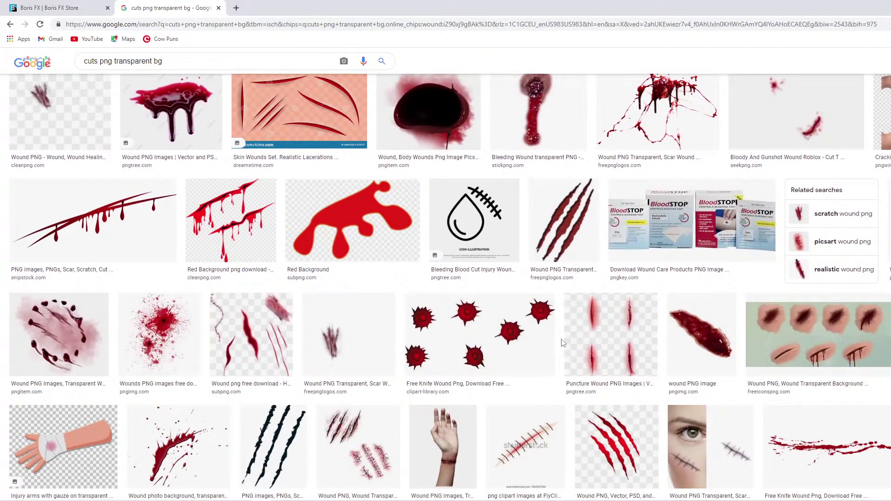
{"action": "scroll", "coordinate": [563, 343], "scroll_direction": "down", "scroll_amount": 3}
{"action": "scroll", "coordinate": [563, 342], "scroll_direction": "up", "scroll_amount": 2}
{"action": "scroll", "coordinate": [606, 353], "scroll_direction": "down", "scroll_amount": 6}
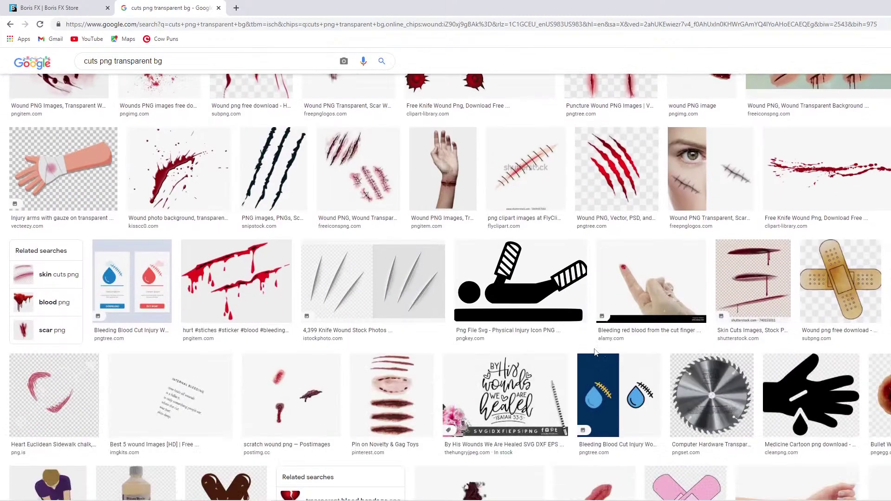
{"action": "scroll", "coordinate": [493, 322], "scroll_direction": "down", "scroll_amount": 1}
{"action": "scroll", "coordinate": [493, 322], "scroll_direction": "down", "scroll_amount": 2}
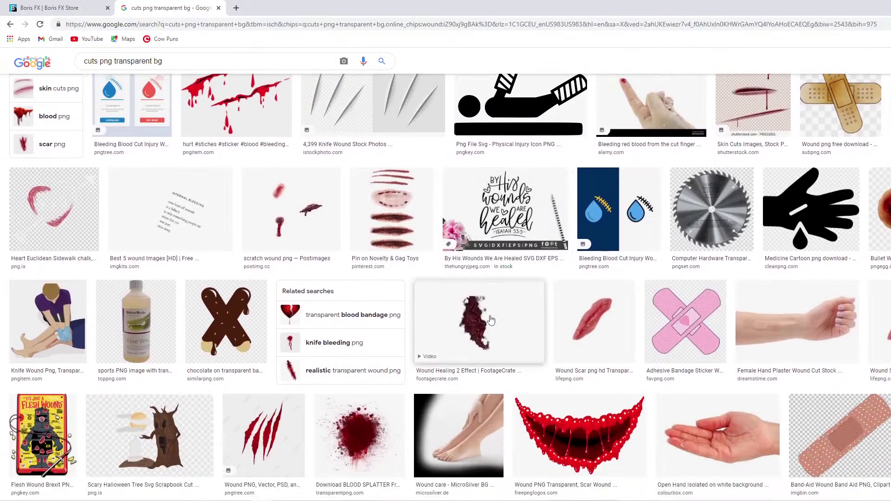
{"action": "scroll", "coordinate": [481, 316], "scroll_direction": "down", "scroll_amount": 4}
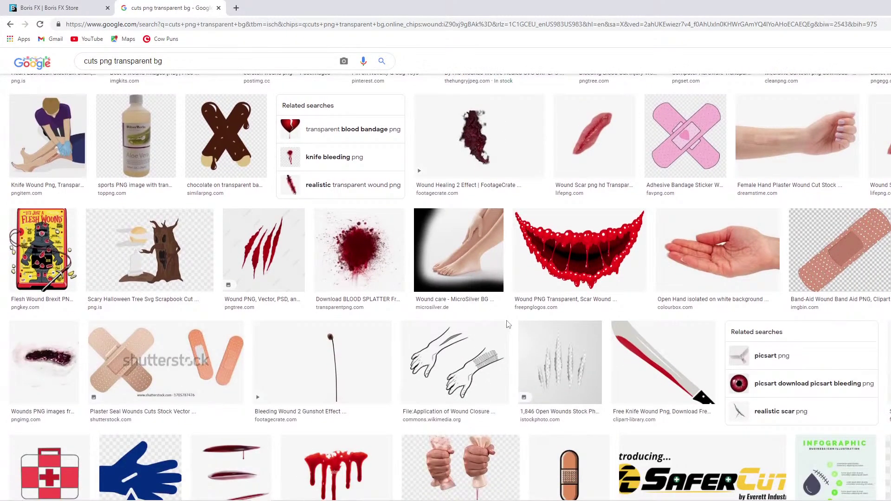
{"action": "scroll", "coordinate": [487, 325], "scroll_direction": "down", "scroll_amount": 5}
{"action": "scroll", "coordinate": [488, 333], "scroll_direction": "down", "scroll_amount": 4}
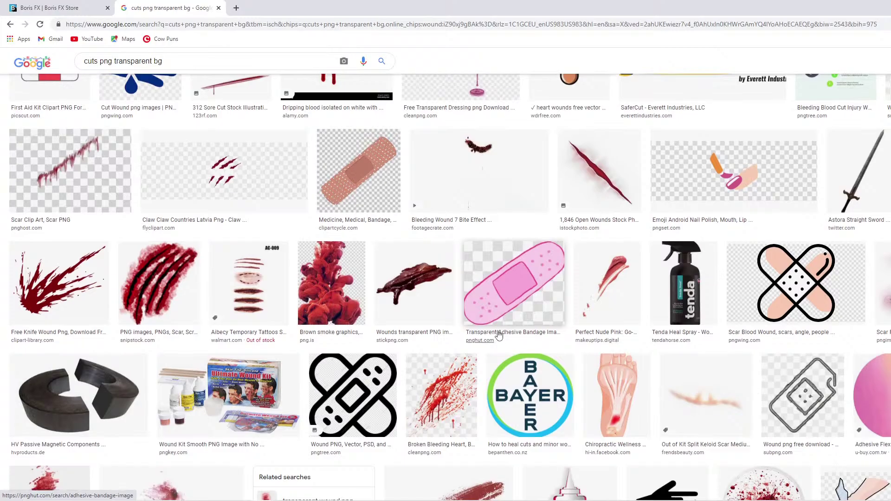
{"action": "scroll", "coordinate": [499, 334], "scroll_direction": "down", "scroll_amount": 4}
{"action": "middle_click", "coordinate": [491, 334]}
{"action": "scroll", "coordinate": [488, 329], "scroll_direction": "up", "scroll_amount": 20}
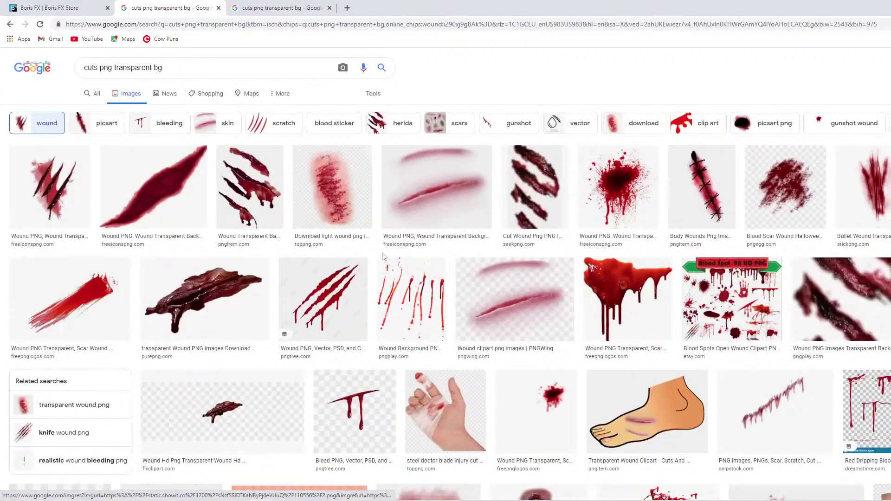
Preview the light wound, the torn claw gashes, the stitched body wound and the puncture wound set as candidates.
{"action": "left_click", "coordinate": [341, 193]}
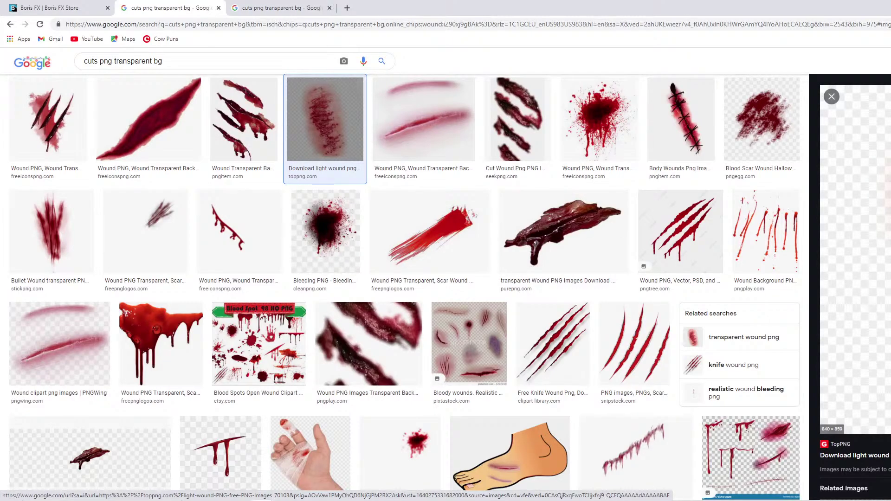
{"action": "left_click", "coordinate": [312, 145]}
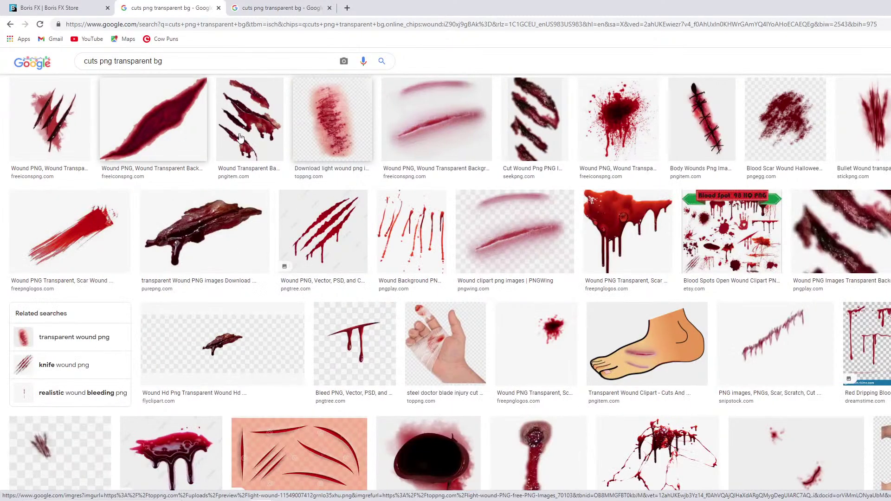
{"action": "left_click", "coordinate": [232, 127]}
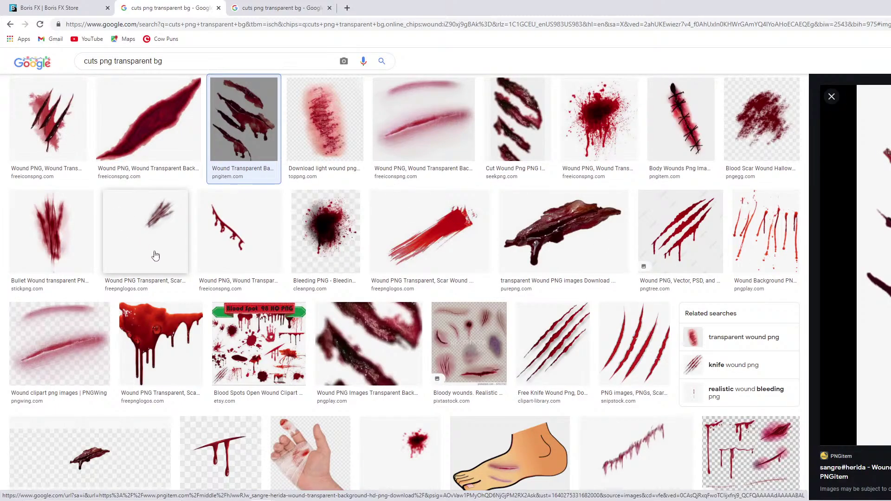
{"action": "left_click", "coordinate": [685, 128]}
{"action": "scroll", "coordinate": [525, 168], "scroll_direction": "down", "scroll_amount": 1}
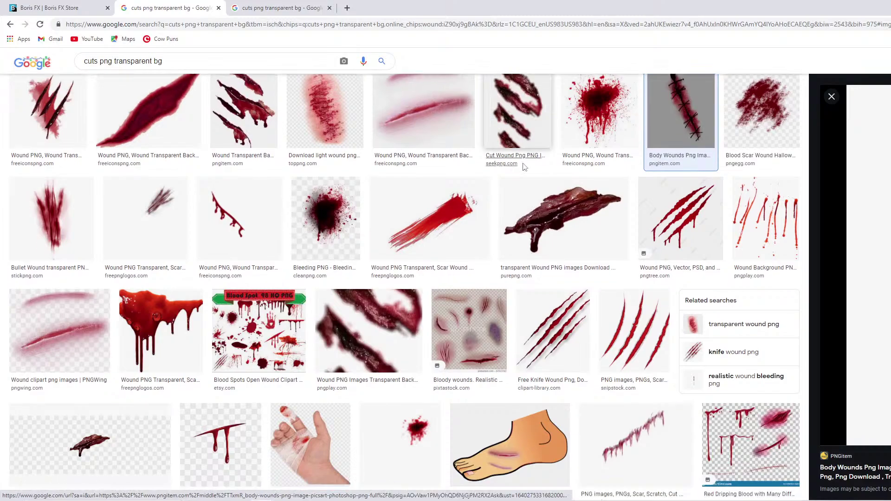
{"action": "scroll", "coordinate": [525, 168], "scroll_direction": "down", "scroll_amount": 10}
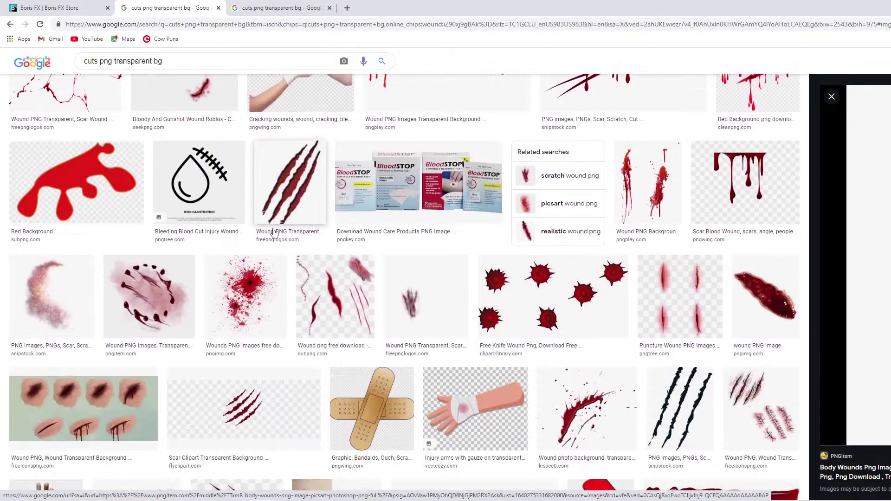
{"action": "scroll", "coordinate": [274, 234], "scroll_direction": "down", "scroll_amount": 3}
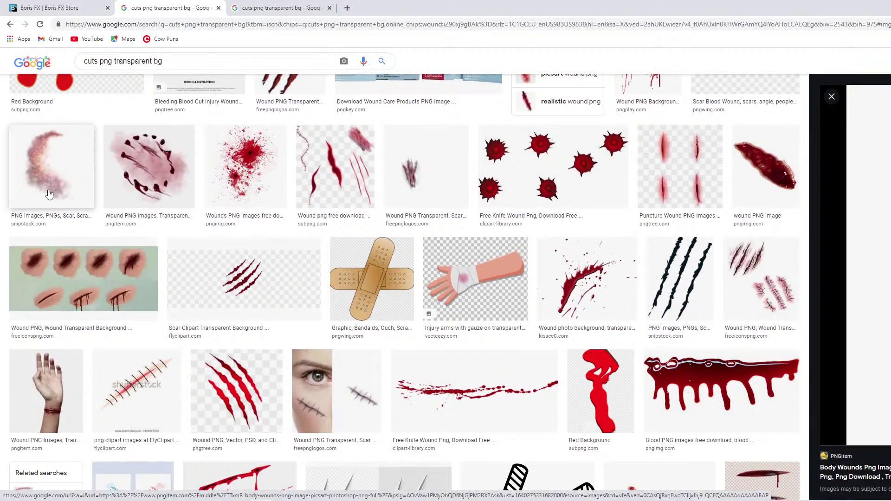
{"action": "left_click", "coordinate": [681, 176]}
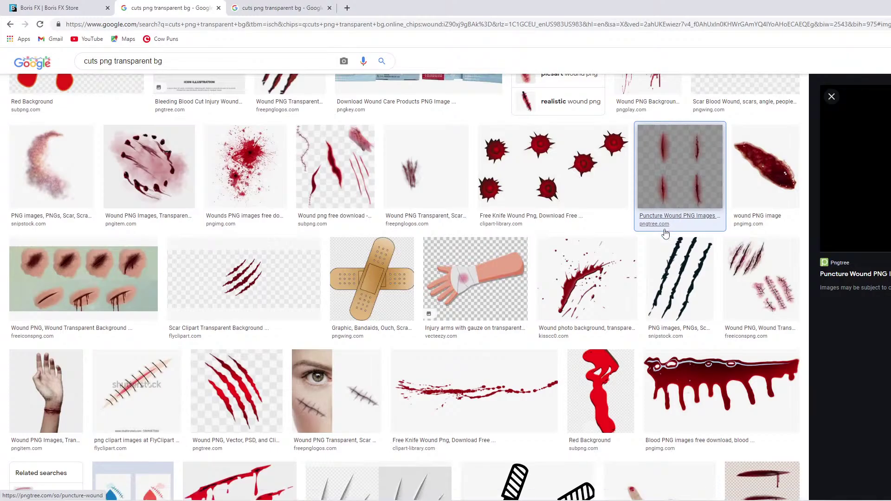
Check the remaining wound images further down the results and add the "skin" filter to the search.
{"action": "scroll", "coordinate": [666, 233], "scroll_direction": "down", "scroll_amount": 12}
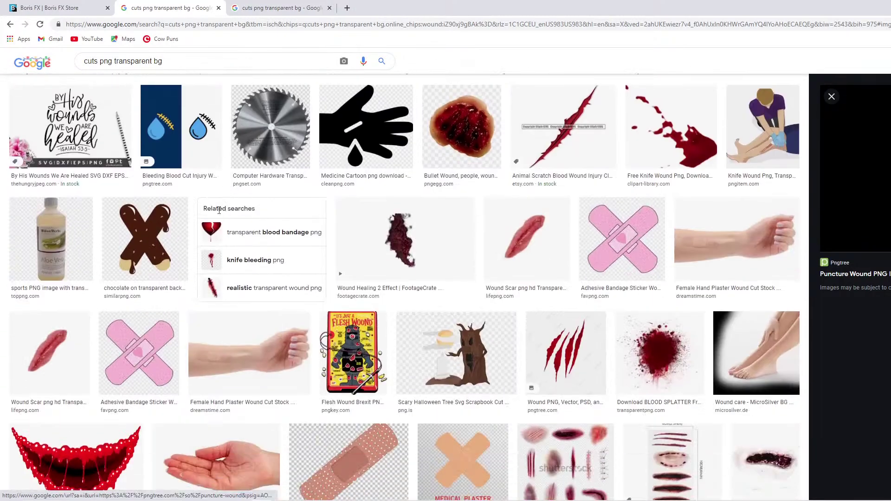
{"action": "scroll", "coordinate": [506, 305], "scroll_direction": "down", "scroll_amount": 5}
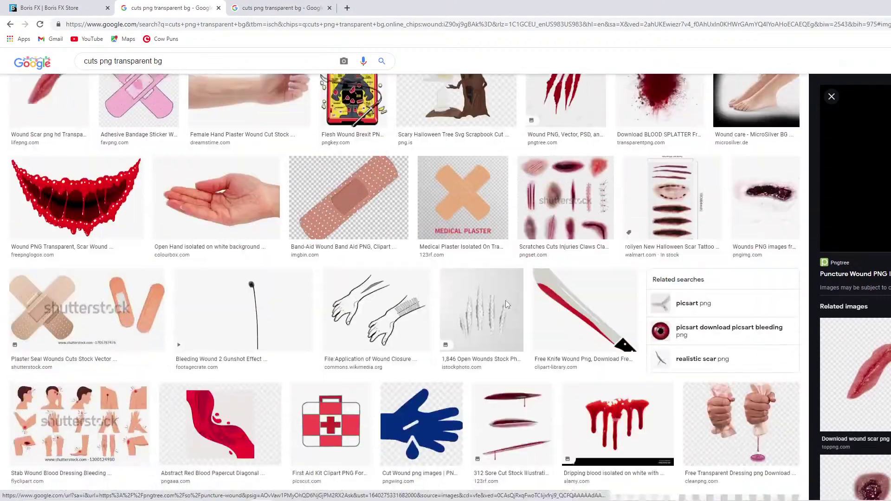
{"action": "scroll", "coordinate": [506, 304], "scroll_direction": "down", "scroll_amount": 5}
{"action": "middle_click", "coordinate": [532, 300]}
{"action": "scroll", "coordinate": [533, 301], "scroll_direction": "up", "scroll_amount": 20}
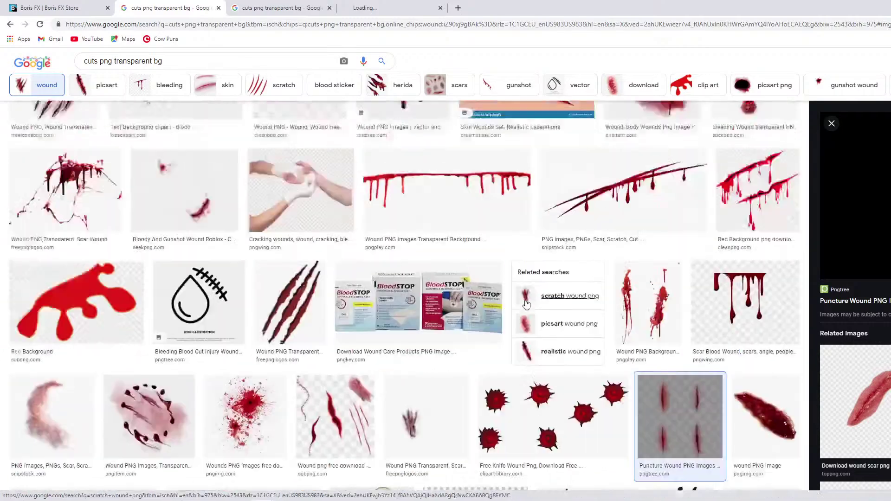
{"action": "scroll", "coordinate": [526, 304], "scroll_direction": "up", "scroll_amount": 10}
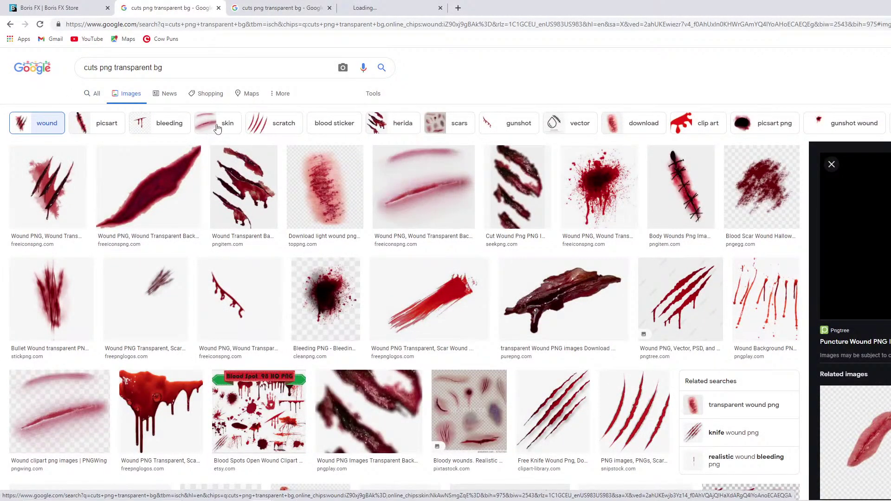
{"action": "left_click", "coordinate": [259, 153]}
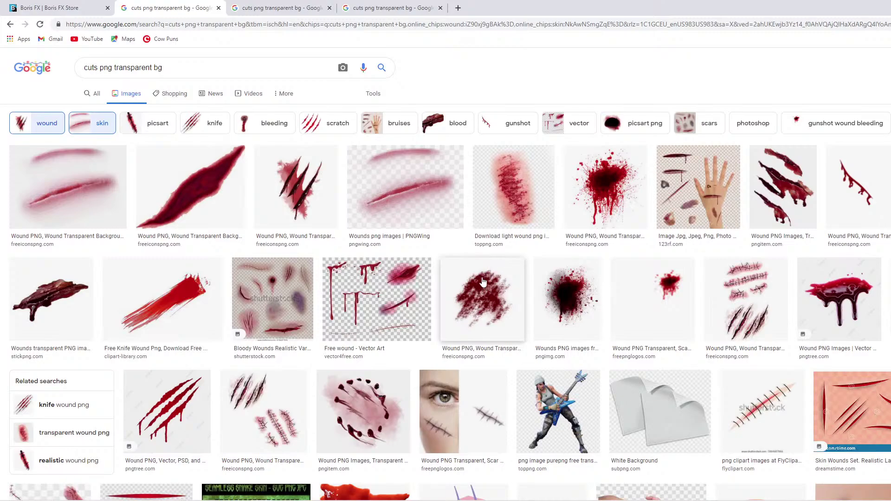
Preview the first pink skin-cut image and the Pngtree set of four slashes among the skin wound results.
{"action": "left_click", "coordinate": [99, 191]}
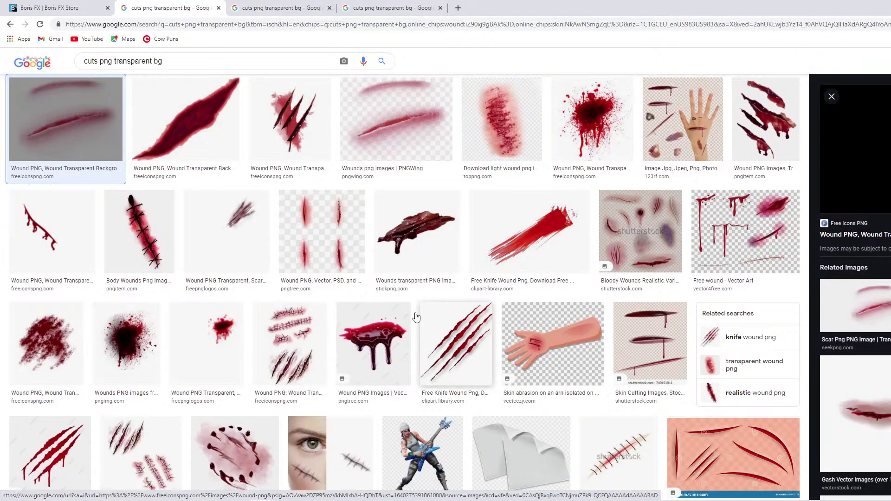
{"action": "left_click", "coordinate": [363, 243]}
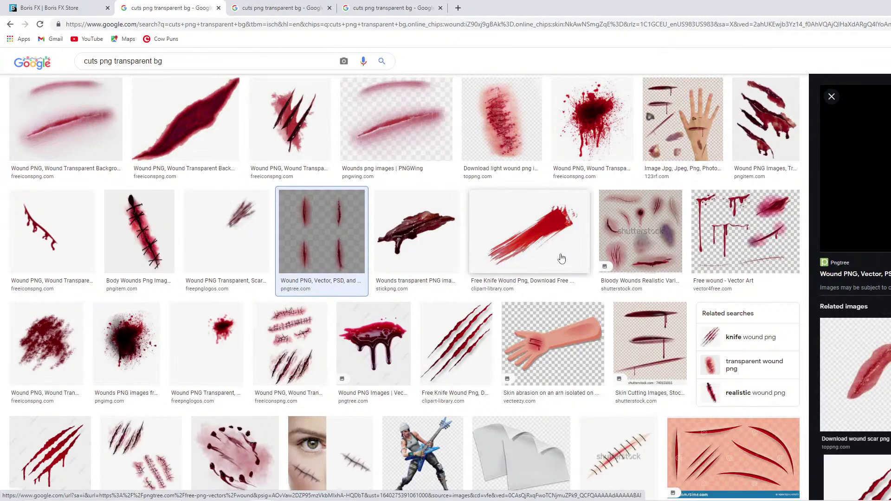
{"action": "scroll", "coordinate": [325, 256], "scroll_direction": "down", "scroll_amount": 3}
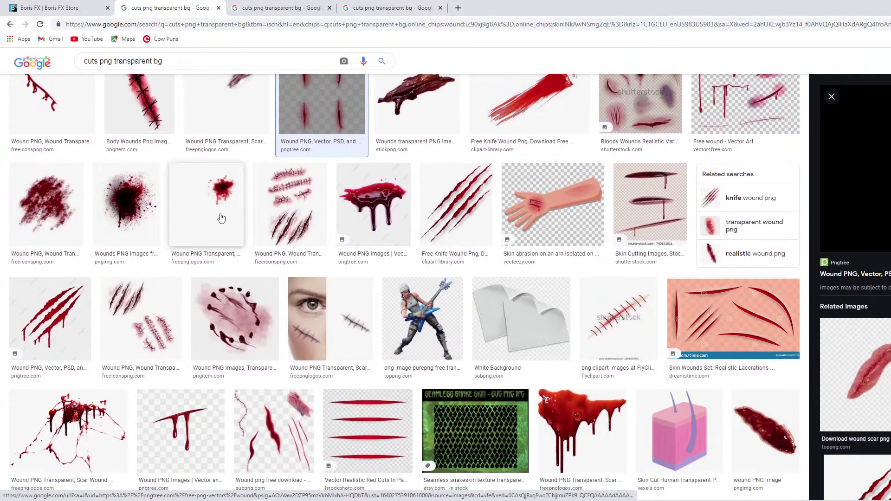
Look through the remaining skin wound images, previewing the SubPNG wound set, and narrow the results with the "wound scratch" filter.
{"action": "scroll", "coordinate": [209, 302], "scroll_direction": "down", "scroll_amount": 4}
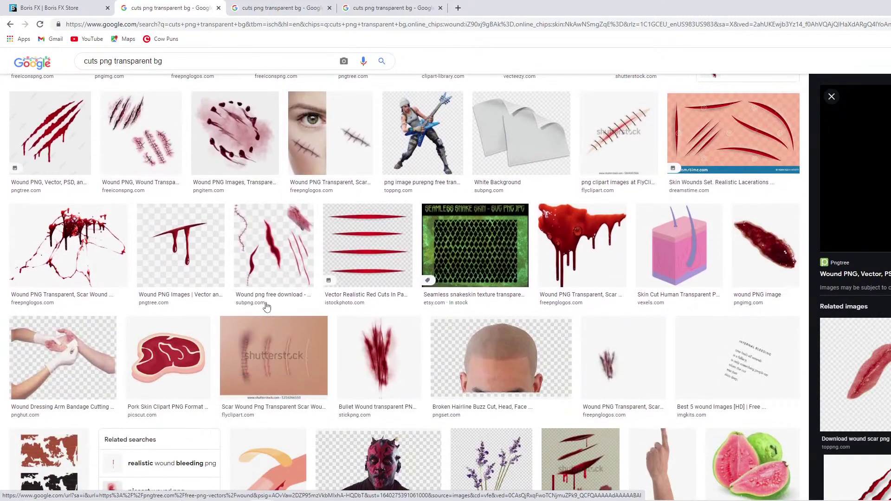
{"action": "left_click", "coordinate": [274, 246]}
{"action": "scroll", "coordinate": [399, 232], "scroll_direction": "down", "scroll_amount": 8}
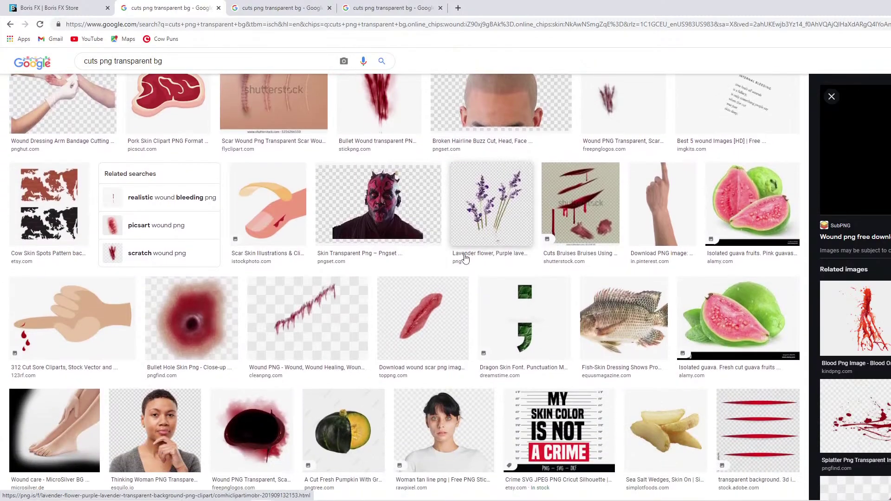
{"action": "scroll", "coordinate": [391, 250], "scroll_direction": "down", "scroll_amount": 9}
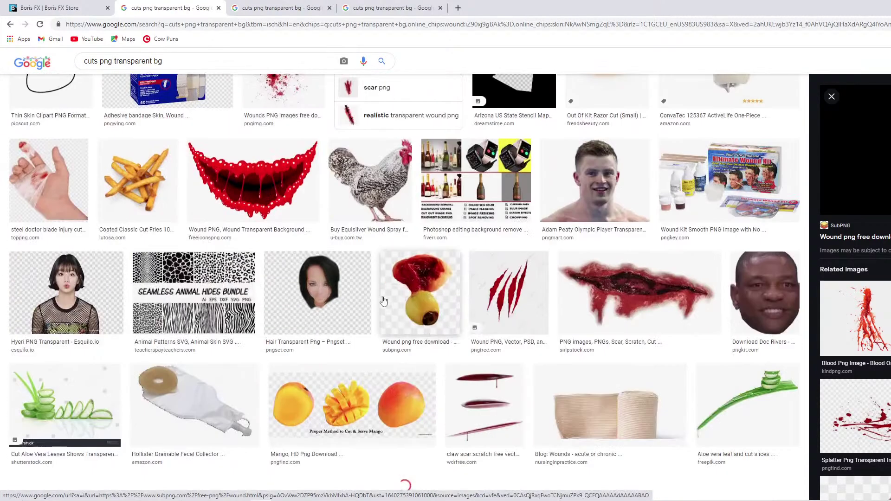
{"action": "scroll", "coordinate": [389, 246], "scroll_direction": "up", "scroll_amount": 8}
{"action": "scroll", "coordinate": [389, 246], "scroll_direction": "up", "scroll_amount": 10}
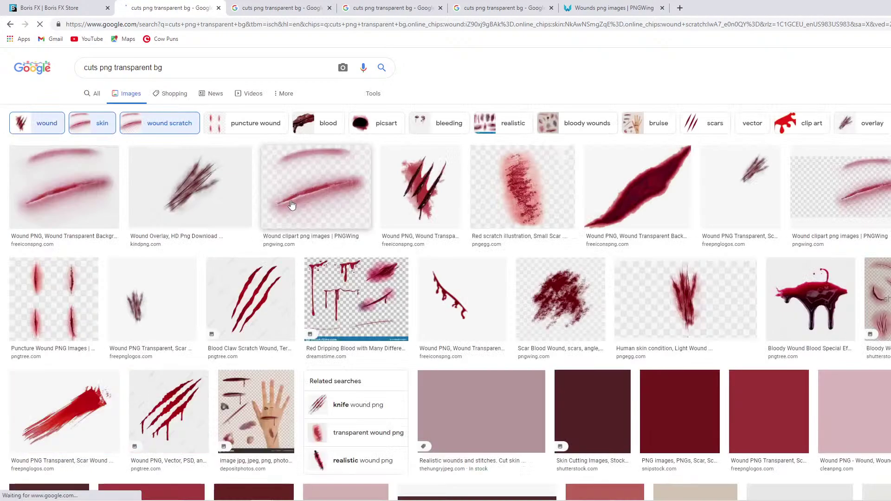
Preview the pink skin-cut images from Free Icons PNG and PNGWing and the KindPNG scratch overlay as candidates.
{"action": "left_click", "coordinate": [77, 193]}
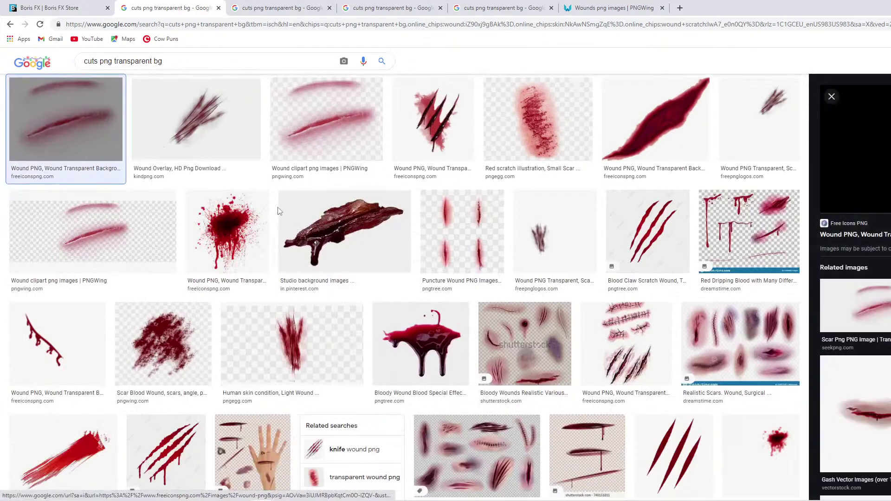
{"action": "left_click", "coordinate": [346, 227]}
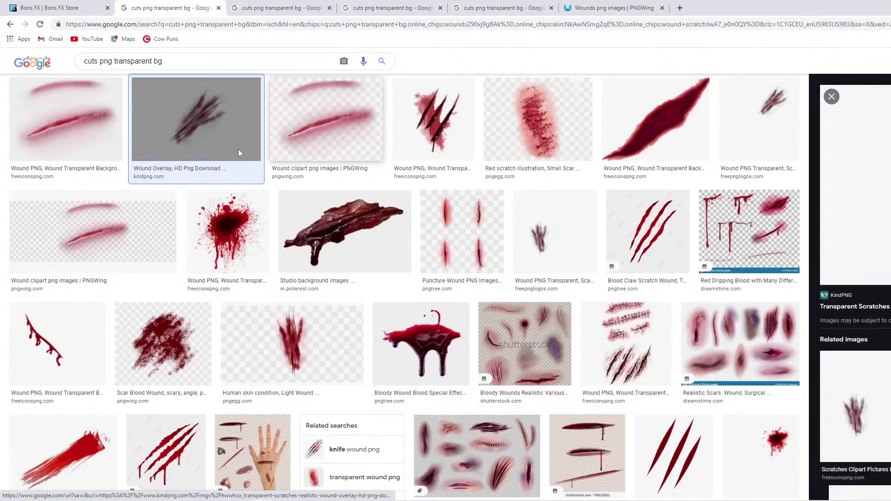
{"action": "left_click", "coordinate": [109, 156]}
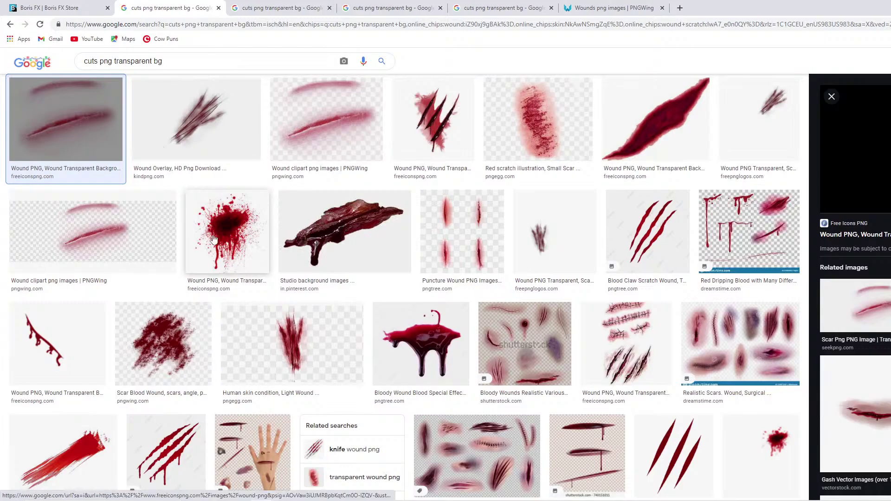
{"action": "left_click", "coordinate": [119, 258]}
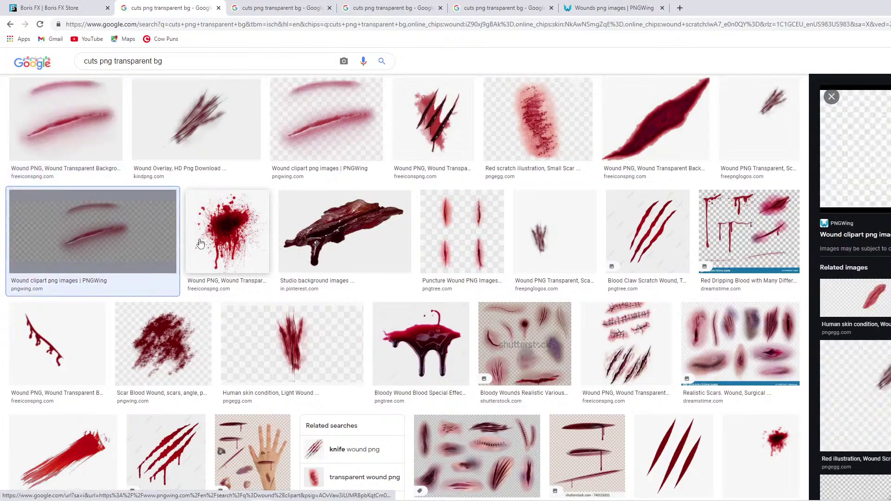
{"action": "left_click", "coordinate": [307, 148]}
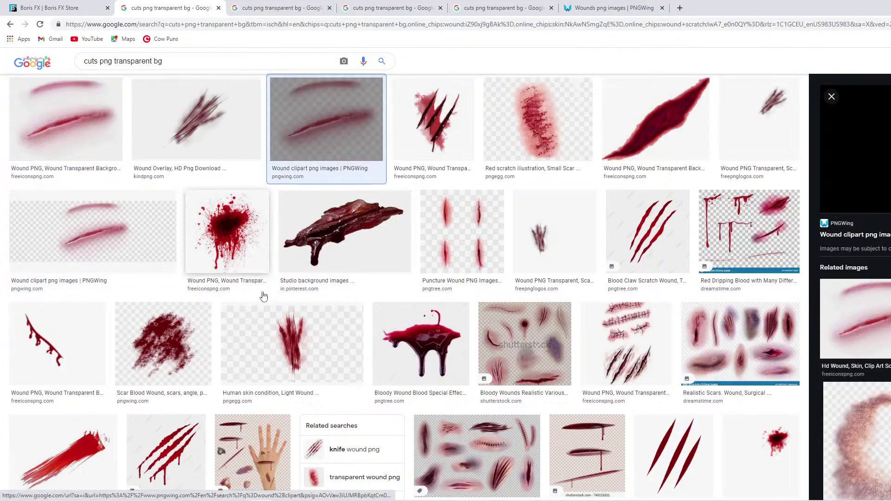
Preview the Pngtree puncture wounds, the Free Icons PNG claw-and-stitch set and the Freepik wound collection among the wound scratch results.
{"action": "scroll", "coordinate": [428, 282], "scroll_direction": "down", "scroll_amount": 2}
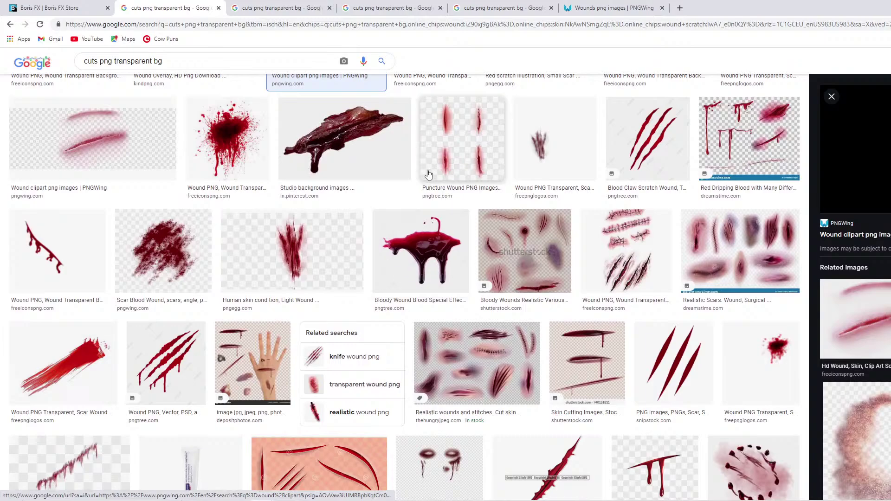
{"action": "left_click", "coordinate": [490, 167]}
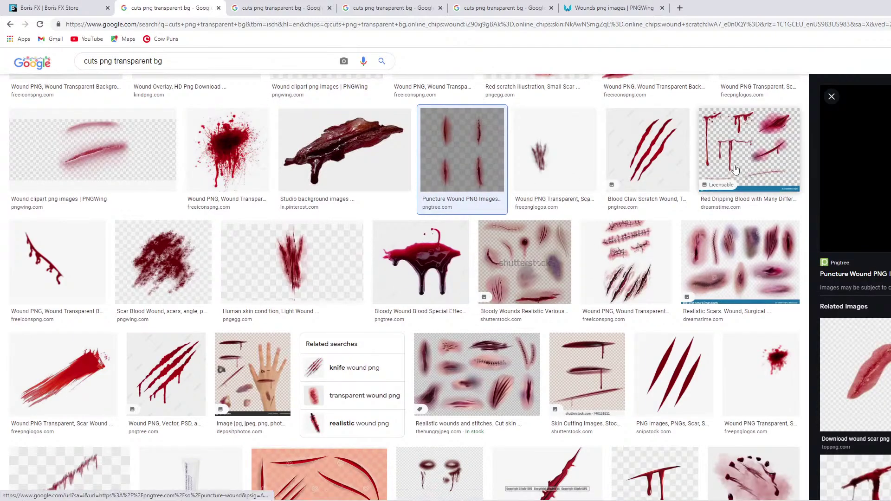
{"action": "scroll", "coordinate": [388, 307], "scroll_direction": "down", "scroll_amount": 1}
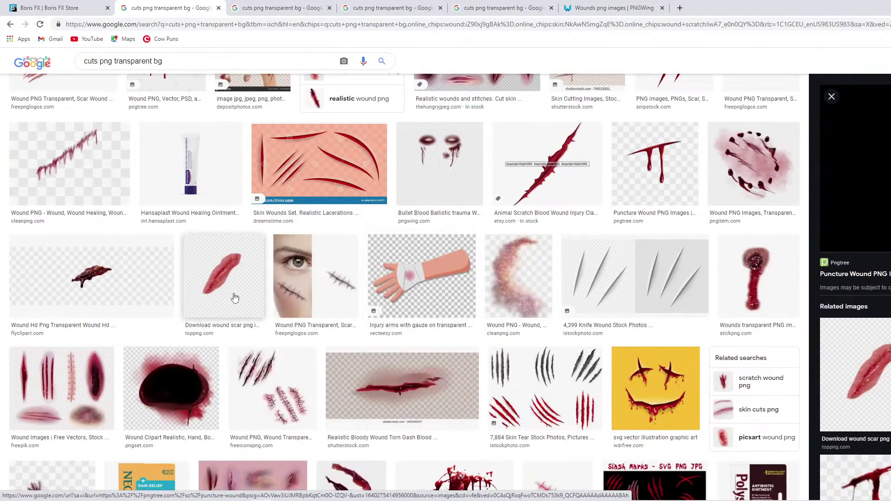
{"action": "scroll", "coordinate": [258, 271], "scroll_direction": "down", "scroll_amount": 3}
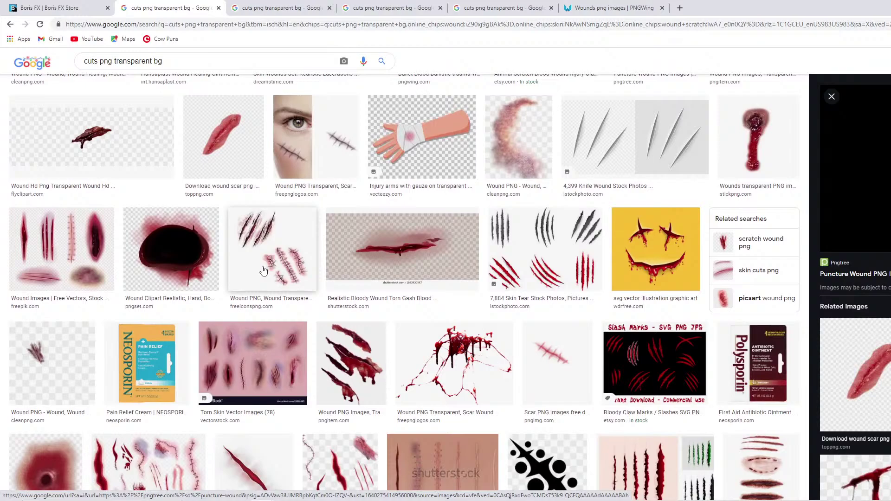
{"action": "left_click", "coordinate": [294, 253]}
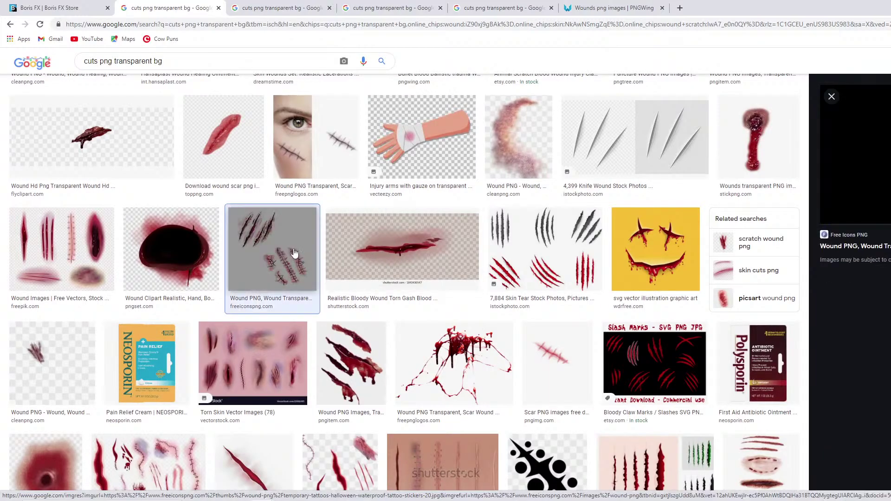
{"action": "scroll", "coordinate": [296, 253], "scroll_direction": "down", "scroll_amount": 3}
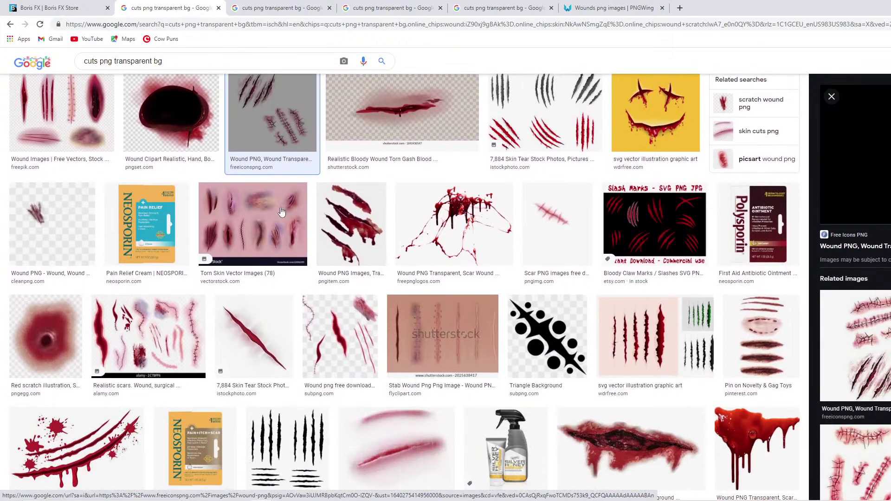
{"action": "left_click", "coordinate": [60, 116]}
Look through the rest of the wound scratch images for a suitable gash and return to the first results.
{"action": "scroll", "coordinate": [242, 242], "scroll_direction": "down", "scroll_amount": 7}
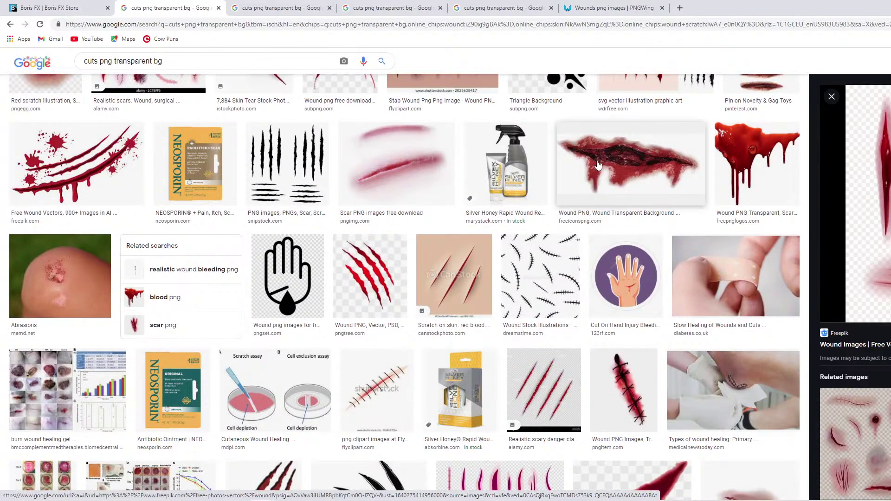
{"action": "scroll", "coordinate": [370, 341], "scroll_direction": "down", "scroll_amount": 8}
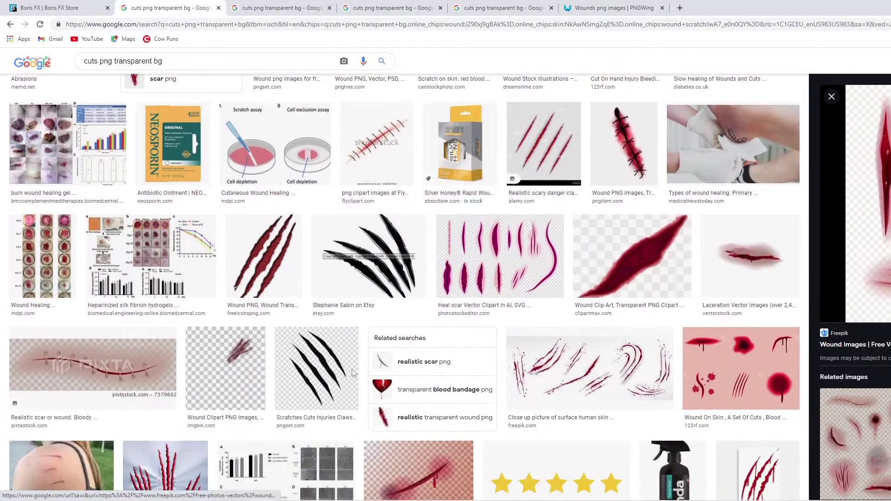
{"action": "scroll", "coordinate": [370, 341], "scroll_direction": "down", "scroll_amount": 3}
{"action": "scroll", "coordinate": [395, 343], "scroll_direction": "up", "scroll_amount": 1}
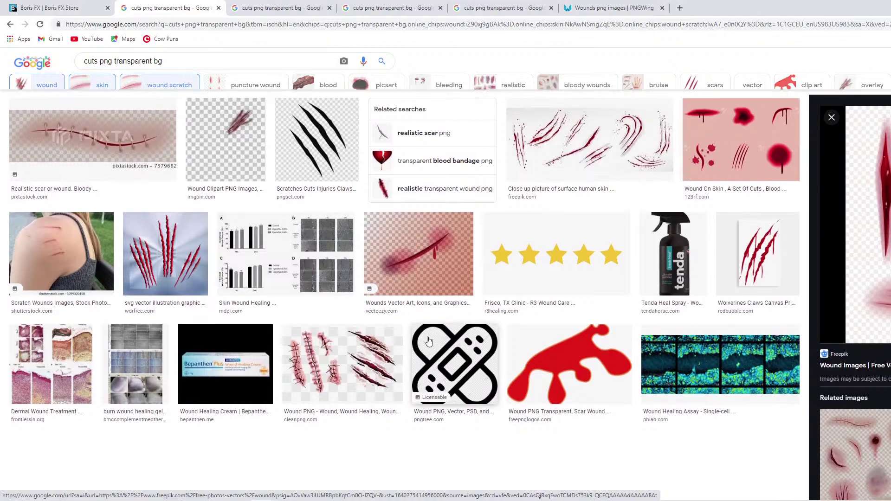
{"action": "scroll", "coordinate": [427, 344], "scroll_direction": "down", "scroll_amount": 1}
{"action": "scroll", "coordinate": [427, 344], "scroll_direction": "up", "scroll_amount": 12}
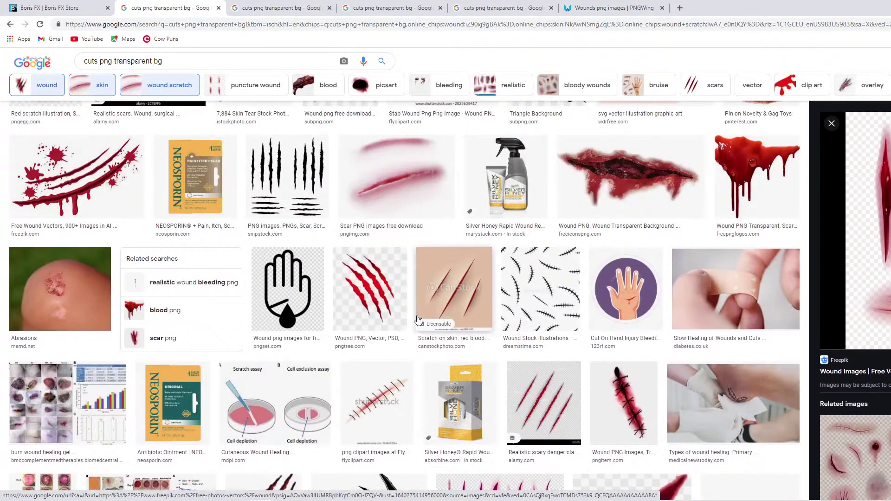
{"action": "scroll", "coordinate": [418, 320], "scroll_direction": "up", "scroll_amount": 15}
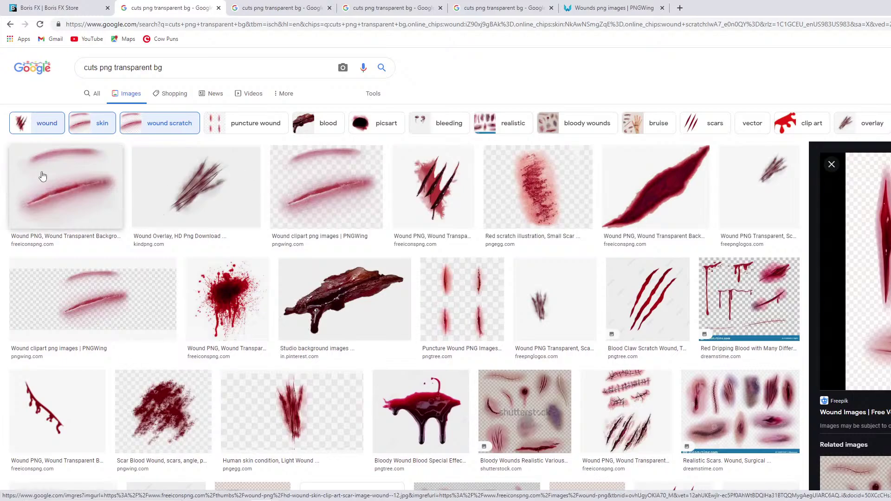
Compare the pink skin-cut images and open the wide PNGWing version at full size in its own browser tab.
{"action": "left_click", "coordinate": [42, 175]}
{"action": "left_click", "coordinate": [340, 120]}
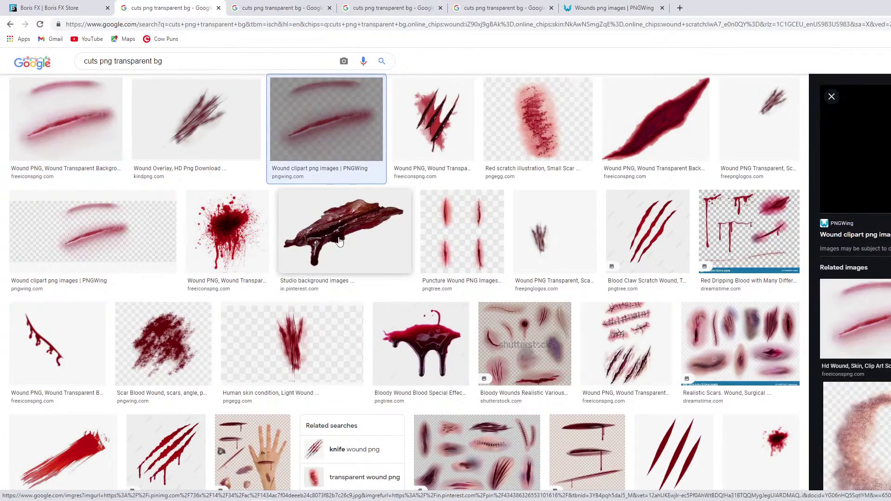
{"action": "left_click", "coordinate": [128, 222]}
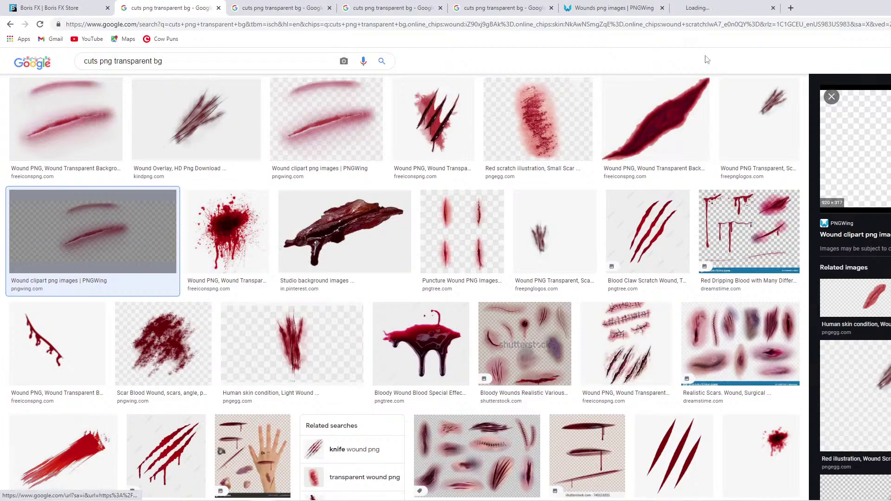
{"action": "left_click", "coordinate": [719, 8]}
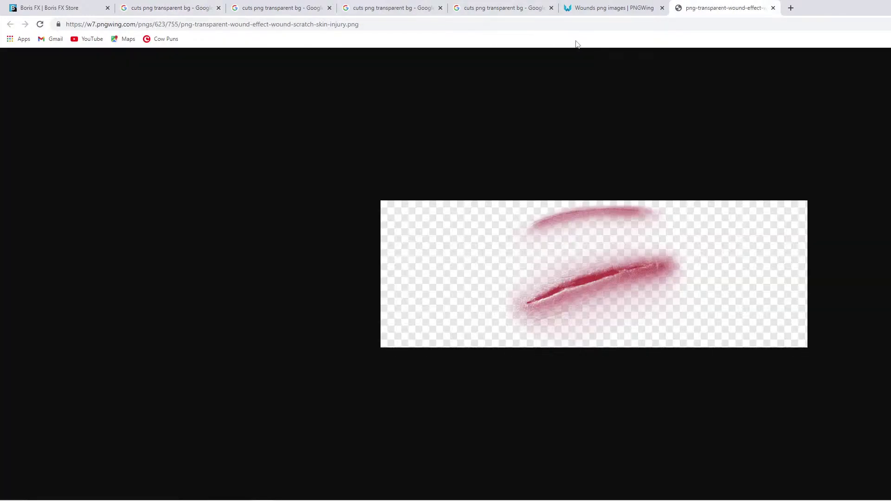
Save the cut image as png-transparent-wound-effect-wound-scratch-skin-injury.png in the Downloads folder.
{"action": "right_click", "coordinate": [579, 257]}
{"action": "left_click", "coordinate": [622, 275]}
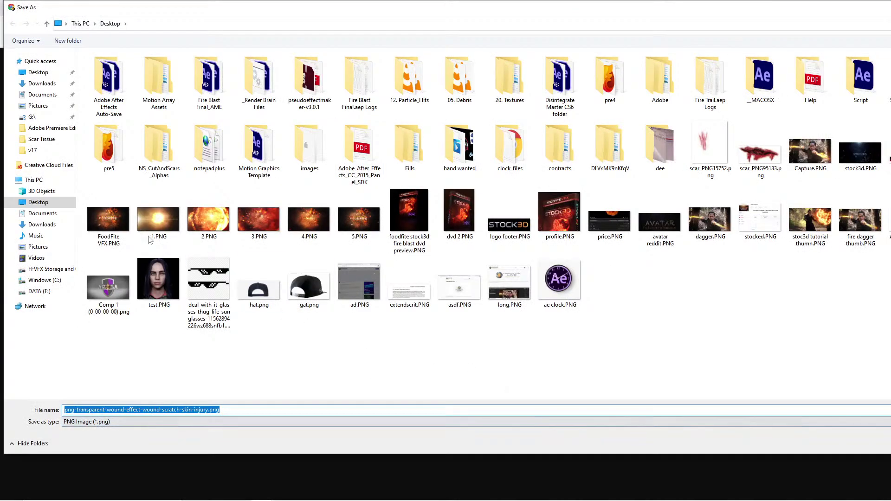
{"action": "left_click", "coordinate": [57, 205]}
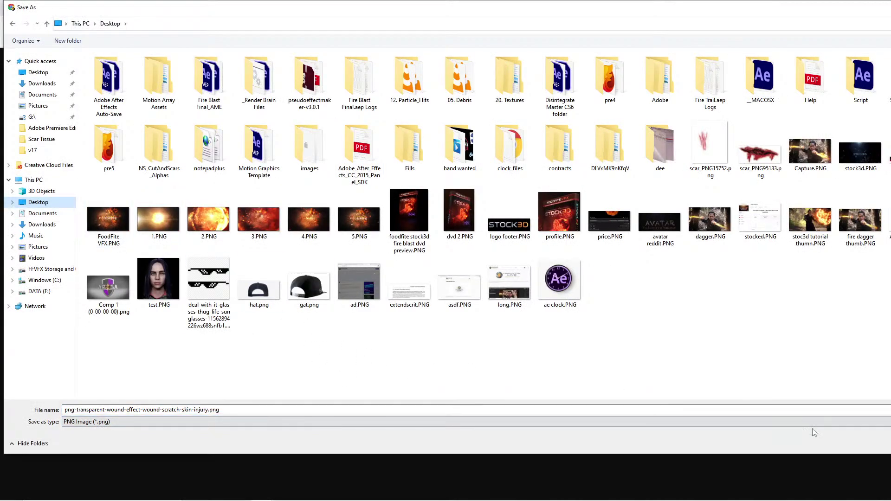
{"action": "left_click", "coordinate": [49, 225]}
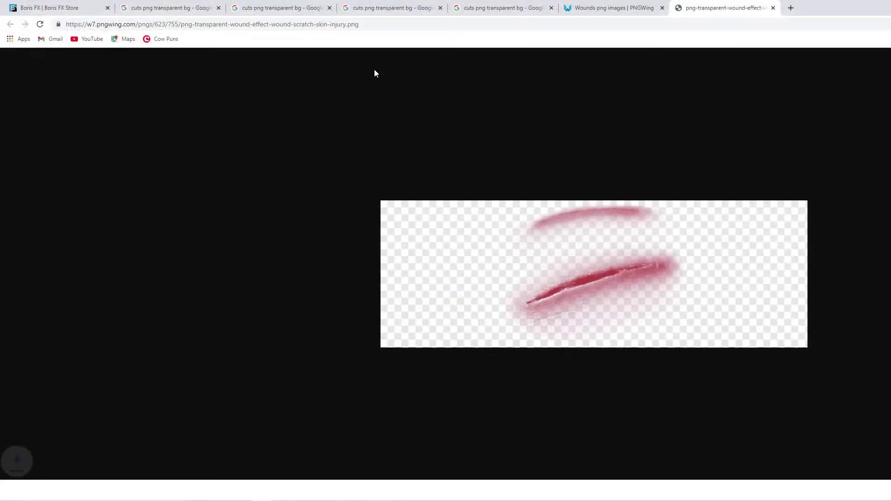
Switch to After Effects, import the downloaded wound PNG as the top layer of 20211222_064418, and hide the Text Track Test layer.
{"action": "key", "text": "alt+Tab"}
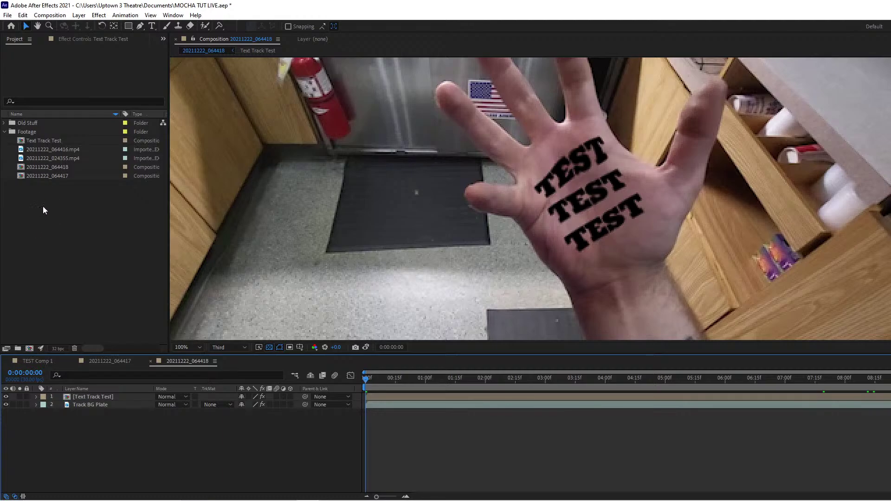
{"action": "key", "text": "ctrl+i"}
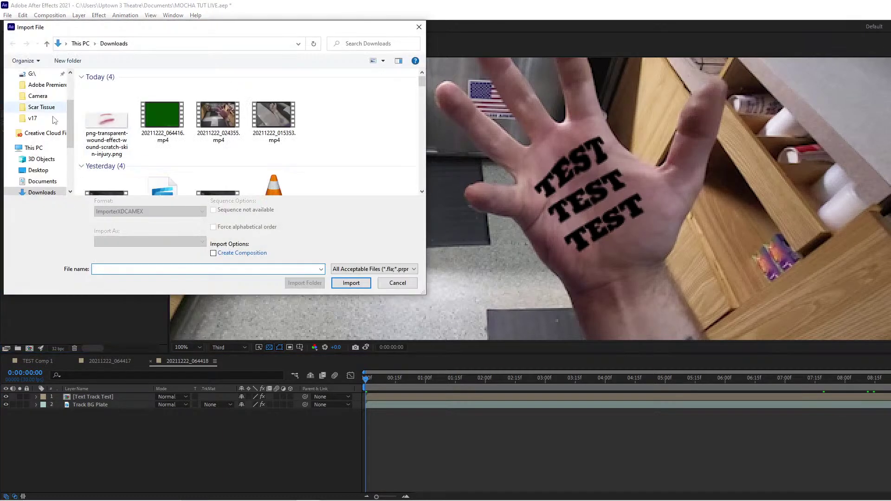
{"action": "double_click", "coordinate": [105, 123]}
{"action": "left_click_drag", "start_coordinate": [70, 124], "coordinate": [93, 397]}
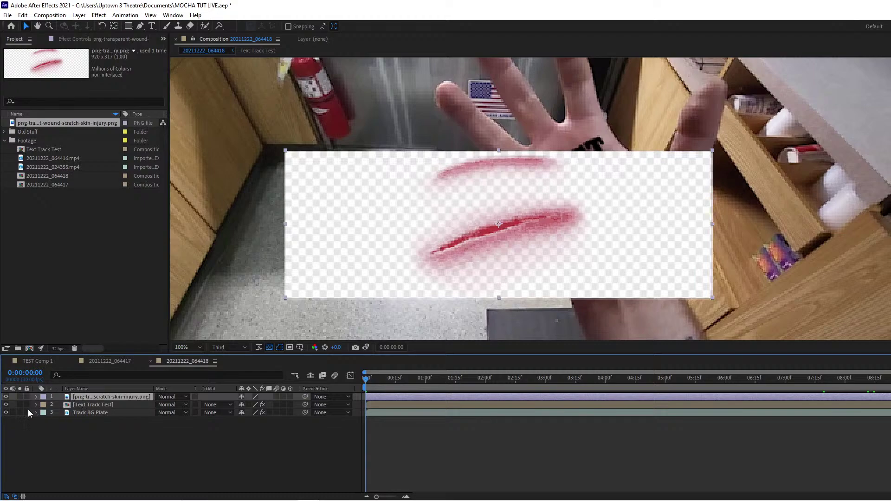
{"action": "left_click", "coordinate": [6, 405]}
Rotate the wound image clockwise until the cut is nearly vertical and move it over the palm, with the preview at Full resolution.
{"action": "key", "text": "w"}
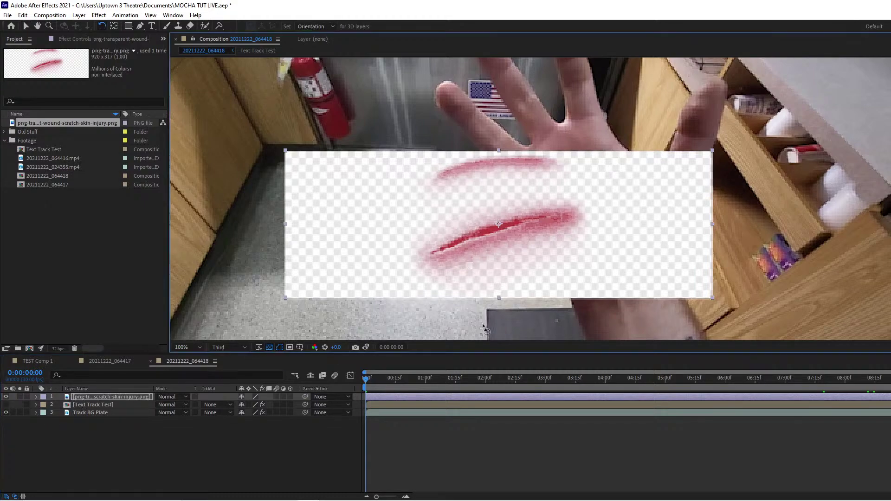
{"action": "left_click_drag", "start_coordinate": [483, 327], "coordinate": [465, 321]}
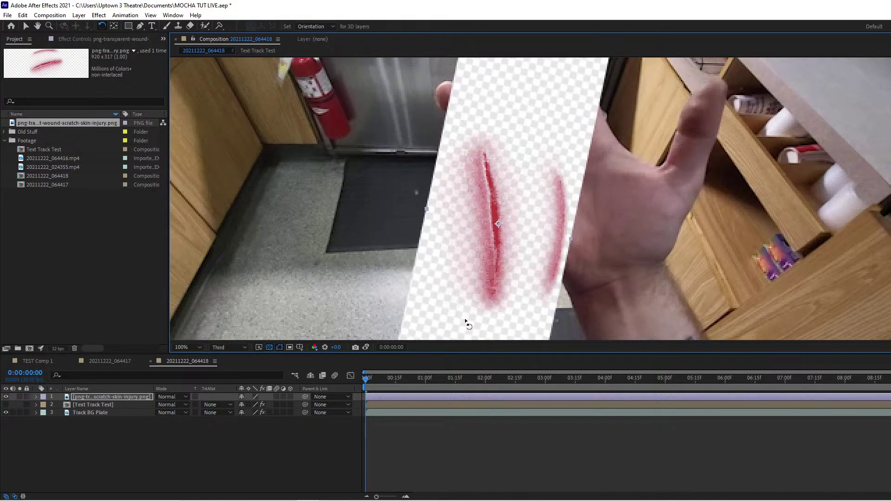
{"action": "left_click", "coordinate": [234, 347]}
{"action": "left_click", "coordinate": [228, 346]}
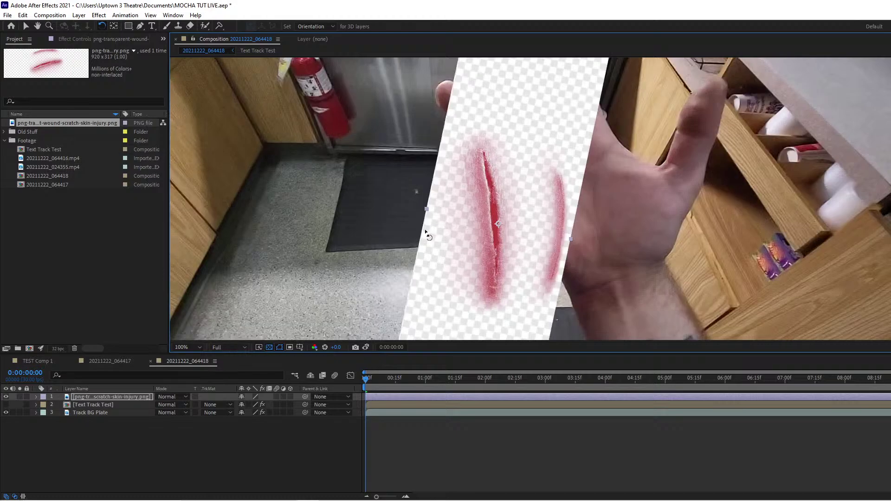
{"action": "key", "text": "v"}
{"action": "left_click_drag", "start_coordinate": [498, 281], "coordinate": [595, 254]}
Lower the wound layer's opacity so the hand shows through, then scale it to 71% and align the cut with the middle of the palm.
{"action": "key", "text": "t"}
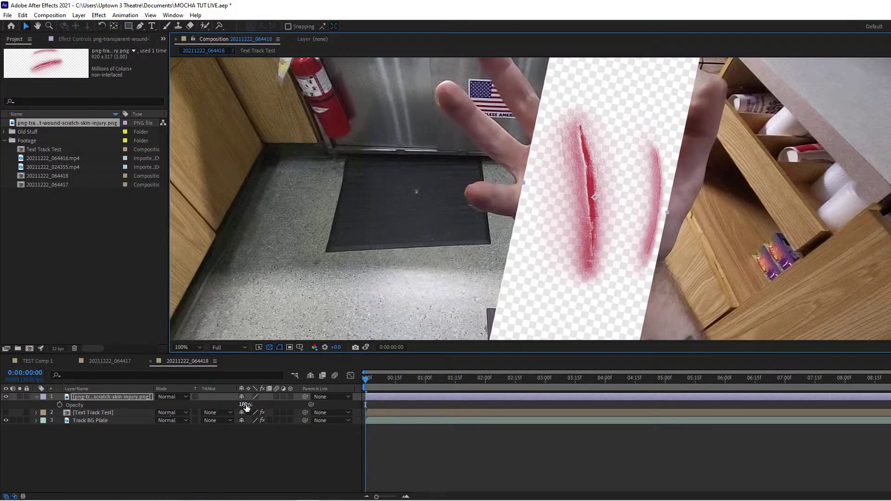
{"action": "mouse_move", "coordinate": [244, 405]}
{"action": "left_mouse_down"}
{"action": "mouse_move", "coordinate": [218, 410]}
{"action": "mouse_move", "coordinate": [243, 408]}
{"action": "left_mouse_up"}
{"action": "key", "text": "s"}
{"action": "scroll", "coordinate": [629, 197], "scroll_direction": "up", "scroll_amount": 1}
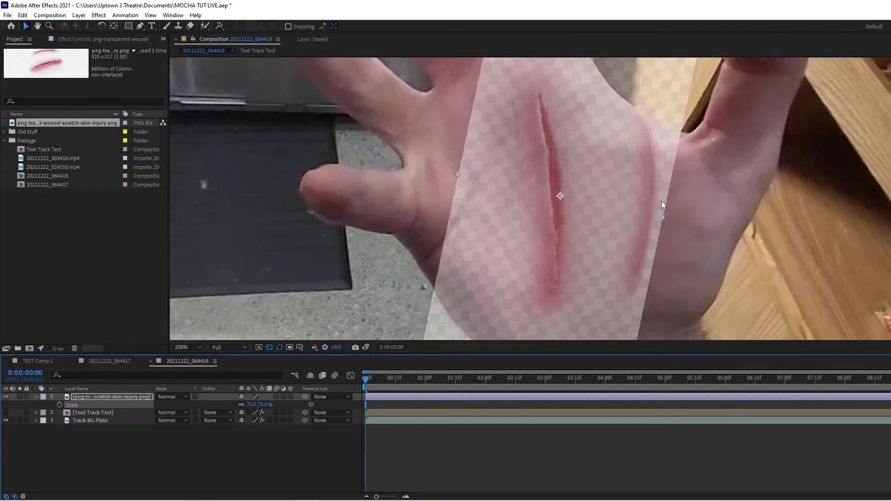
{"action": "mouse_move", "coordinate": [569, 200]}
{"action": "left_mouse_down"}
{"action": "mouse_move", "coordinate": [552, 210]}
{"action": "mouse_move", "coordinate": [566, 210]}
{"action": "left_mouse_up"}
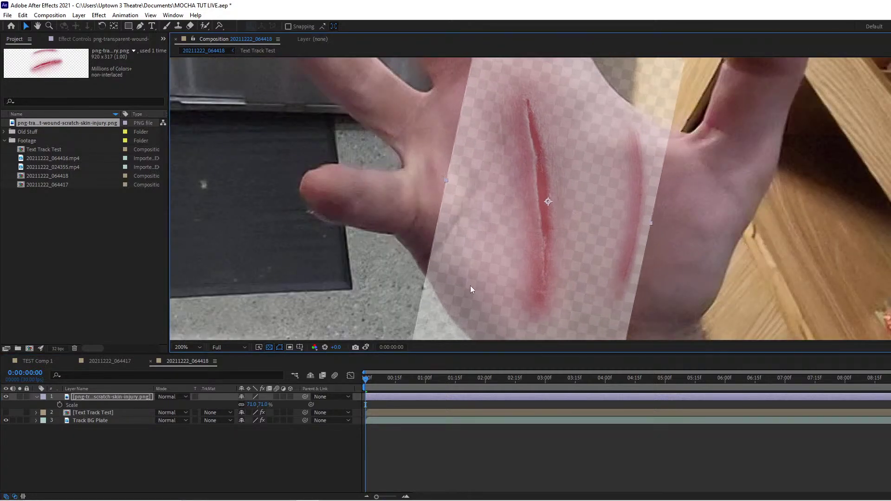
Restore the wound layer's opacity to 100%.
{"action": "key", "text": "s"}
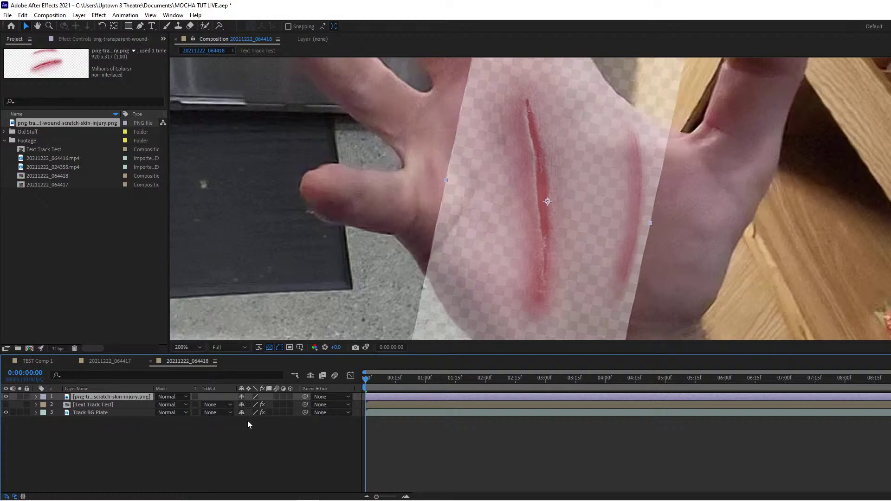
{"action": "key", "text": "t"}
{"action": "left_click_drag", "start_coordinate": [241, 405], "coordinate": [269, 404]}
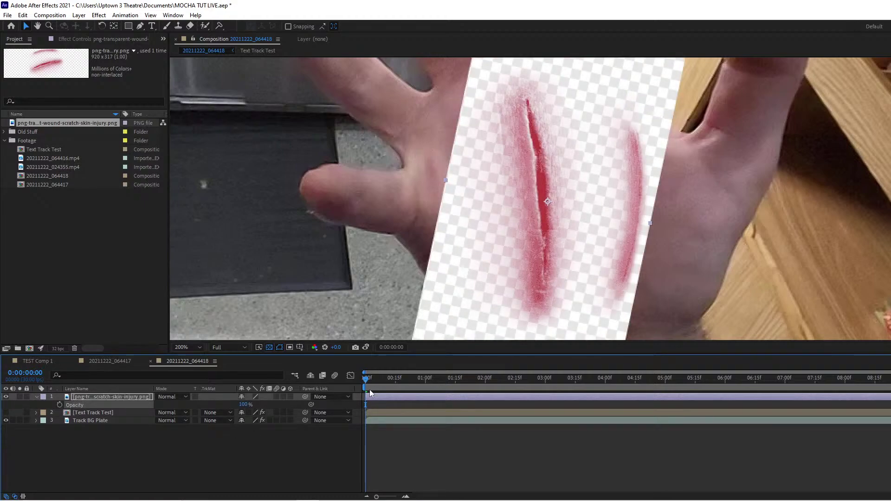
Apply a Luma Key to the wound layer using Key Out Brighter, Threshold 223 and Edge Feather 14.7.
{"action": "left_click", "coordinate": [99, 15]}
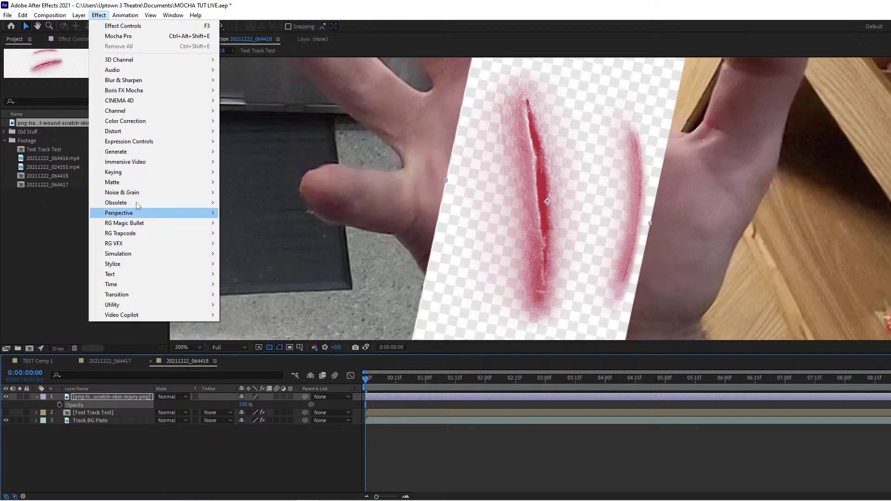
{"action": "mouse_move", "coordinate": [130, 205]}
{"action": "left_click", "coordinate": [236, 254]}
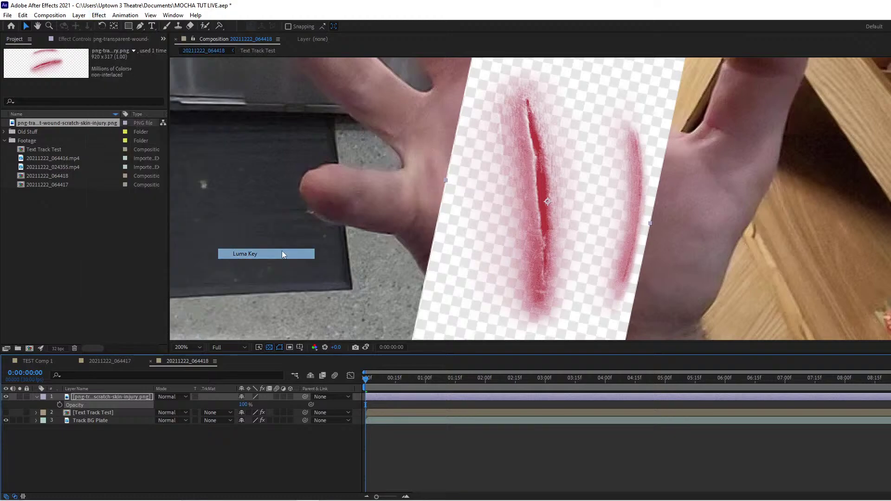
{"action": "left_click", "coordinate": [100, 74]}
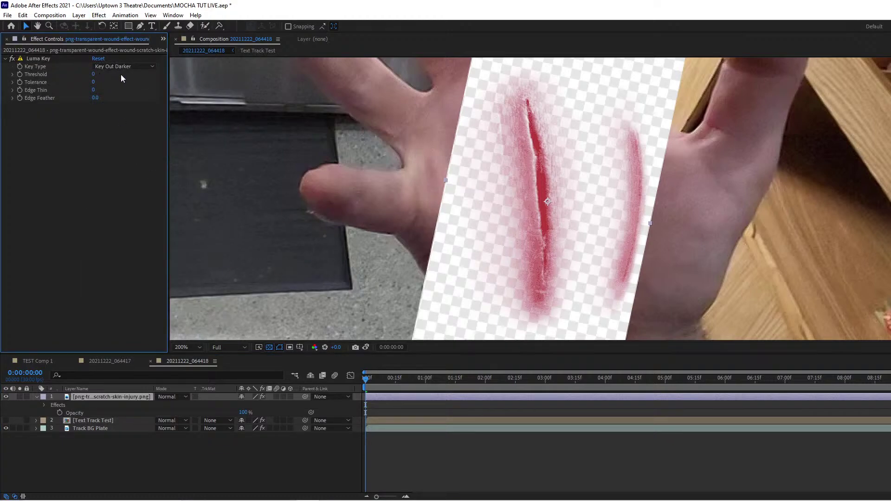
{"action": "left_click", "coordinate": [104, 67]}
{"action": "left_click", "coordinate": [93, 73]}
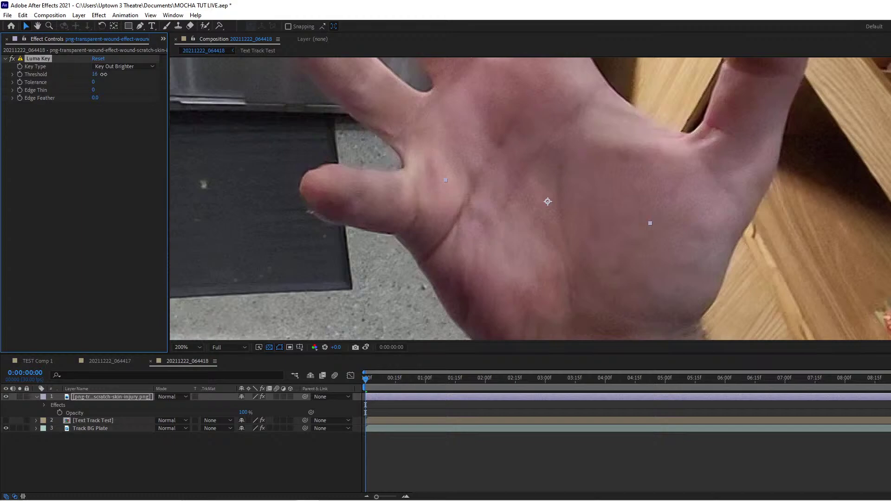
{"action": "left_click_drag", "start_coordinate": [146, 74], "coordinate": [197, 74]}
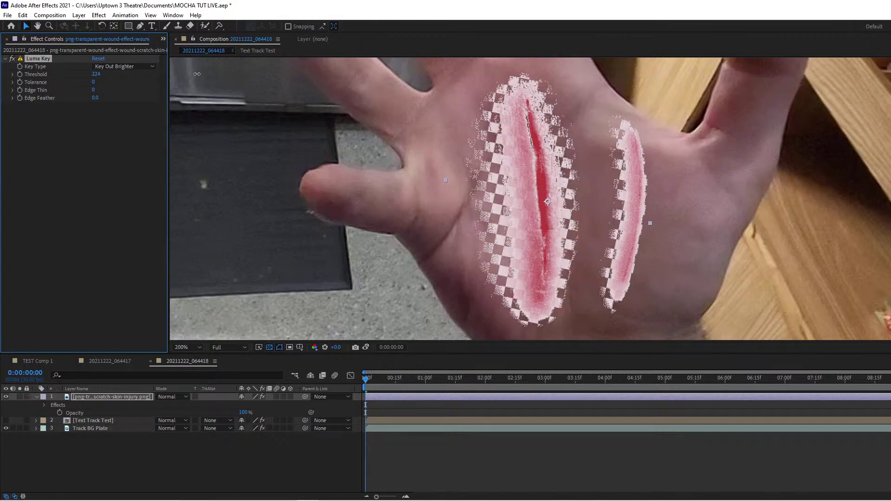
{"action": "left_click", "coordinate": [99, 92]}
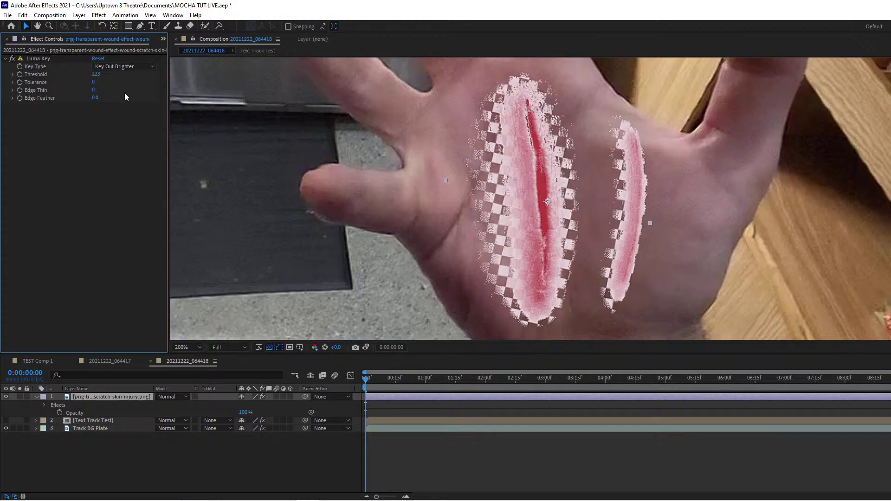
{"action": "left_click_drag", "start_coordinate": [93, 91], "coordinate": [159, 95]}
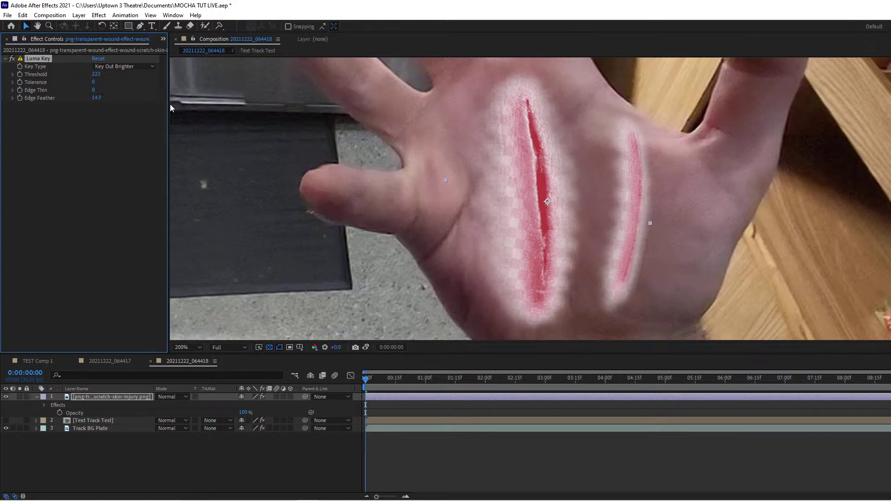
Draw a closed, curved Pen mask on the wound layer tightly around the long central cut, leaving out the smaller scratch.
{"action": "left_click", "coordinate": [140, 26]}
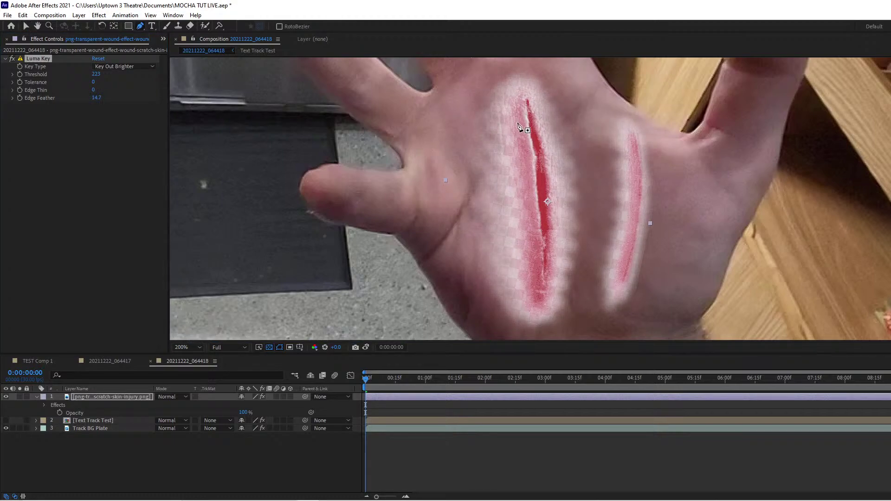
{"action": "left_click", "coordinate": [514, 103]}
{"action": "left_click", "coordinate": [520, 170]}
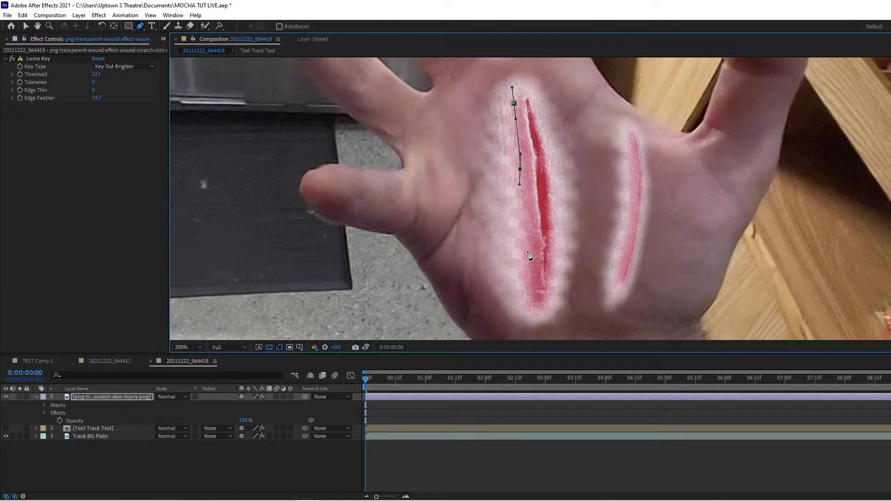
{"action": "left_click_drag", "start_coordinate": [527, 250], "coordinate": [555, 264]}
{"action": "left_click_drag", "start_coordinate": [553, 193], "coordinate": [551, 166]}
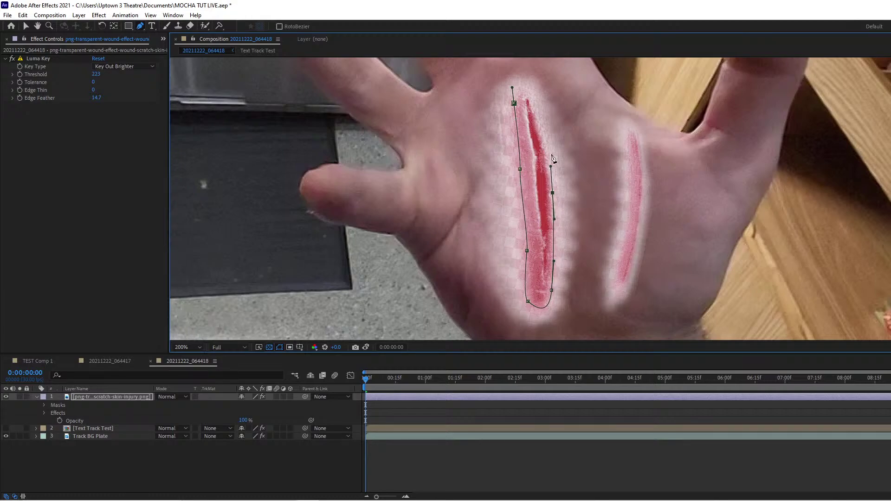
{"action": "left_click_drag", "start_coordinate": [538, 98], "coordinate": [533, 87]}
{"action": "left_click", "coordinate": [519, 88]}
Feather the wound layer's mask by 48 pixels and deselect the layer.
{"action": "left_click", "coordinate": [543, 183]}
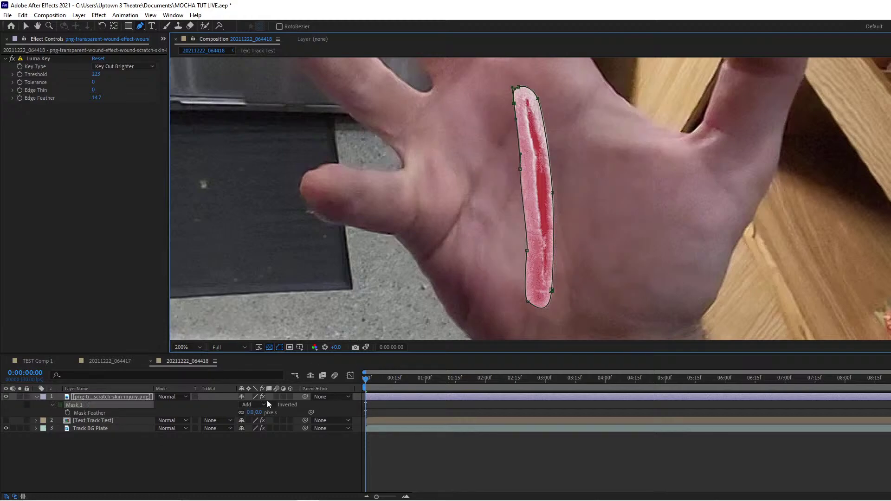
{"action": "left_click_drag", "start_coordinate": [259, 413], "coordinate": [274, 415]}
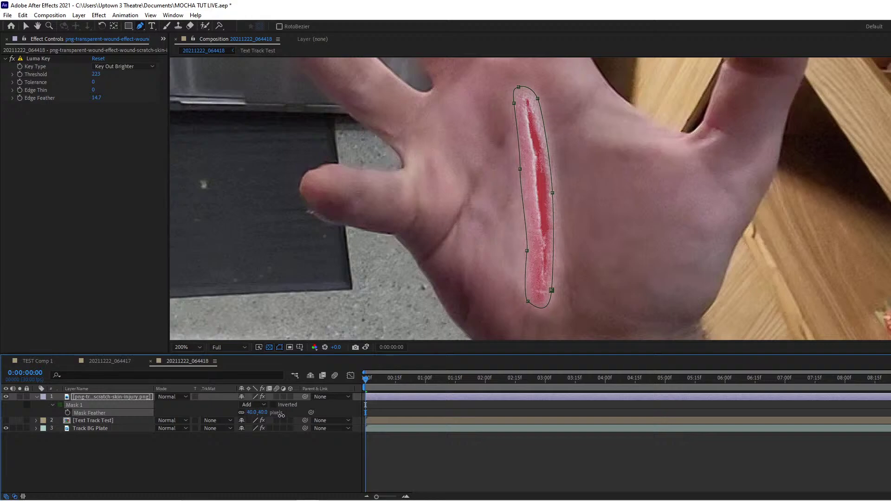
{"action": "left_click_drag", "start_coordinate": [258, 413], "coordinate": [264, 417]}
{"action": "left_click", "coordinate": [202, 464]}
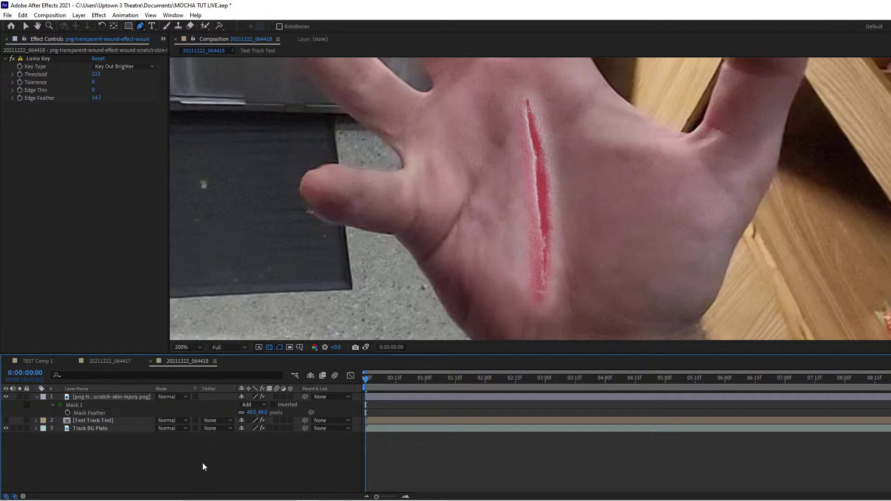
Cycle the wound layer backward through the blending modes as far as Add, comparing how each blends the cut into the palm.
{"action": "left_click", "coordinate": [113, 398]}
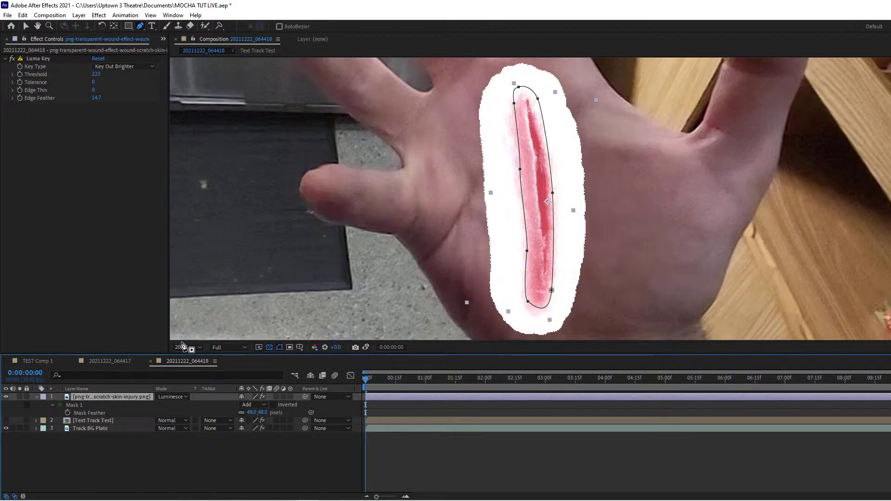
{"action": "key", "text": "shift+minus"}
{"action": "key", "text": "shift+minus"}
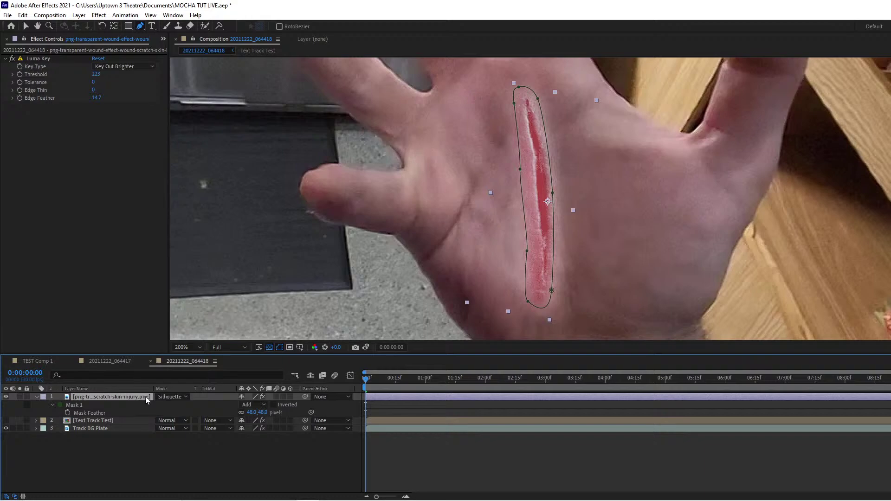
{"action": "key", "text": "shift+minus"}
{"action": "key", "text": "shift+minus"}
{"action": "key", "text": "shift+minus"}
{"action": "key", "text": "shift+minus"}
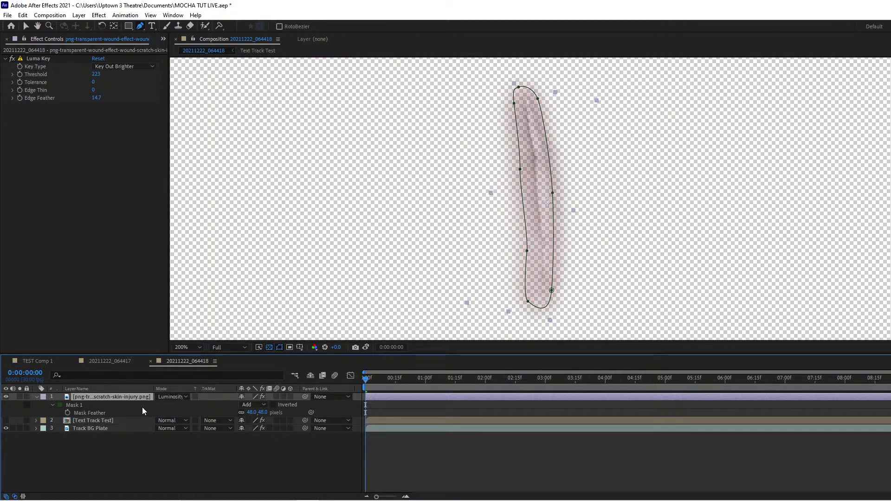
{"action": "key", "text": "shift+minus"}
{"action": "key", "text": "shift+minus"}
{"action": "key", "text": "shift+minus"}
{"action": "key", "text": "shift+minus"}
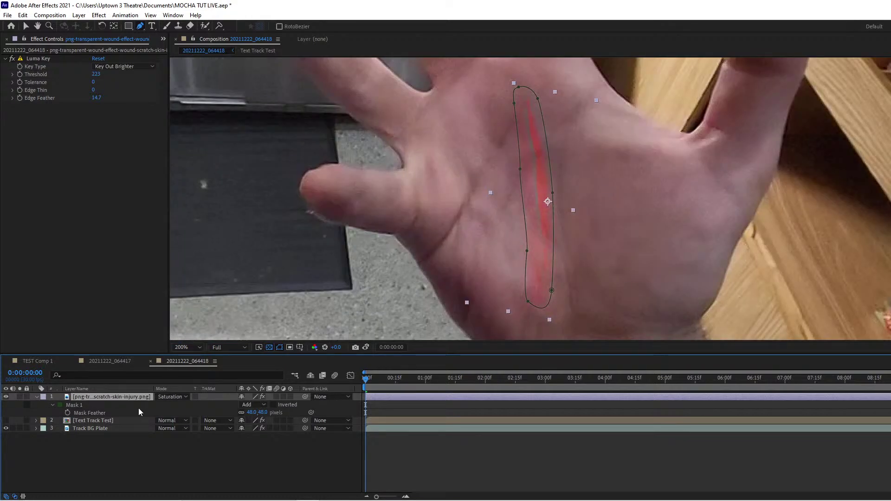
{"action": "key", "text": "shift+minus"}
{"action": "key", "text": "shift+minus"}
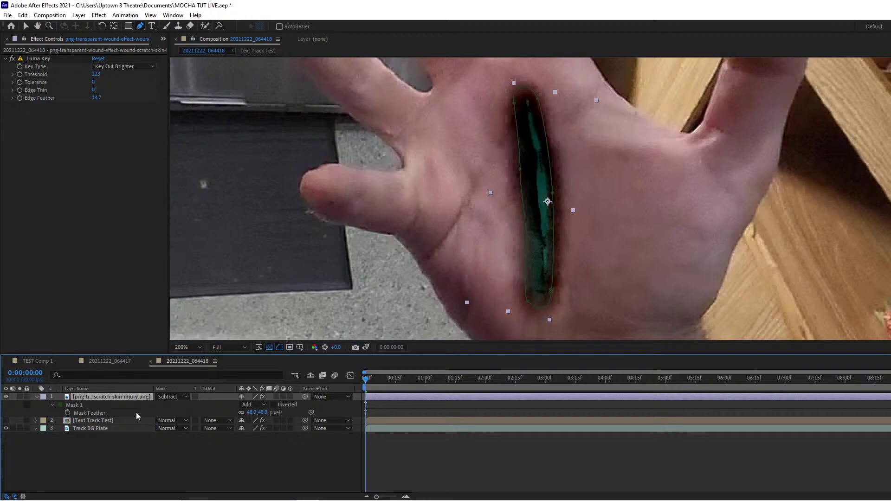
{"action": "key", "text": "shift+minus"}
{"action": "key", "text": "shift+minus"}
{"action": "key", "text": "shift+minus"}
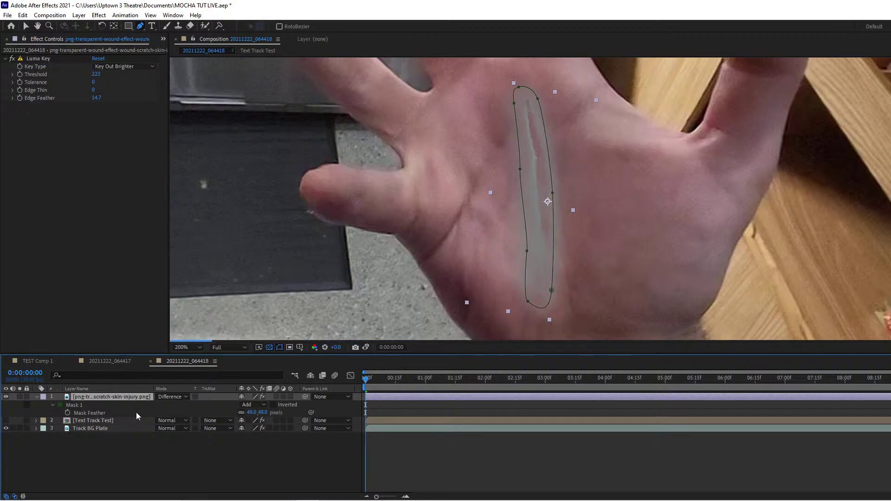
{"action": "key", "text": "shift+minus"}
{"action": "key", "text": "shift+minus"}
{"action": "key", "text": "shift+minus"}
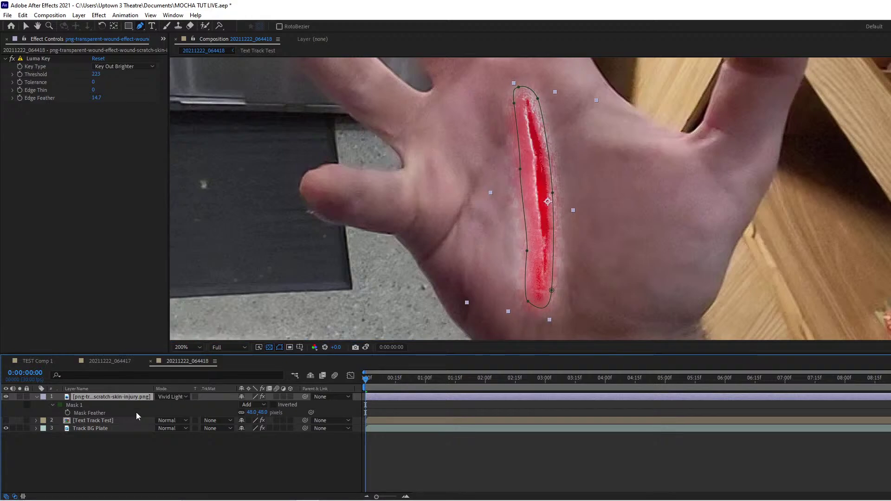
{"action": "key", "text": "shift+minus"}
{"action": "key", "text": "shift+minus"}
{"action": "key", "text": "shift+minus"}
{"action": "key", "text": "shift+minus"}
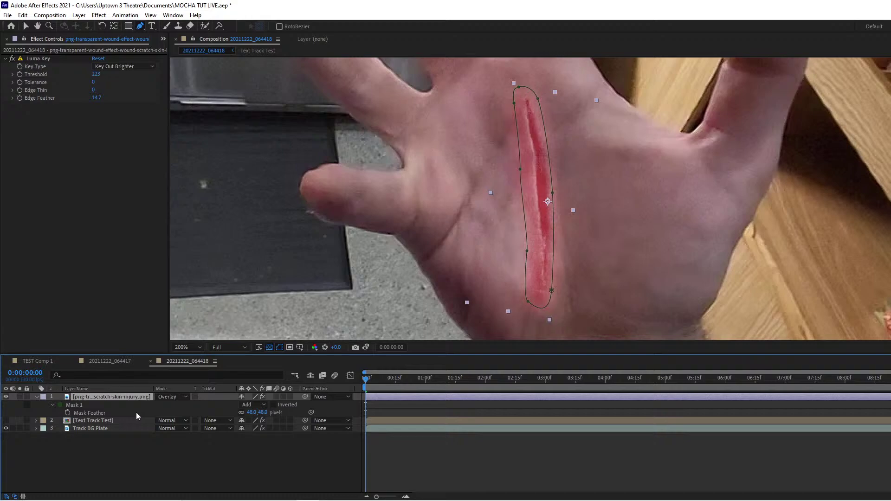
{"action": "key", "text": "shift+minus"}
{"action": "key", "text": "shift+minus"}
{"action": "key", "text": "shift+minus"}
{"action": "key", "text": "shift+minus"}
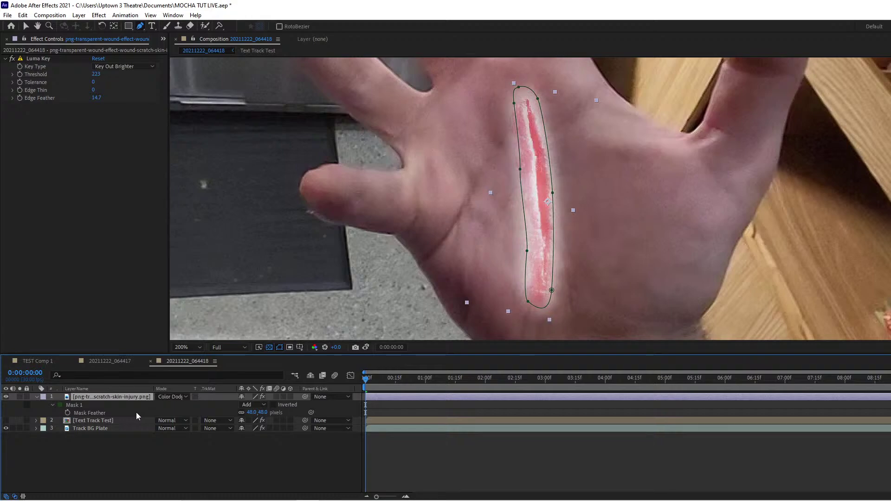
{"action": "key", "text": "shift+minus"}
{"action": "key", "text": "shift+minus"}
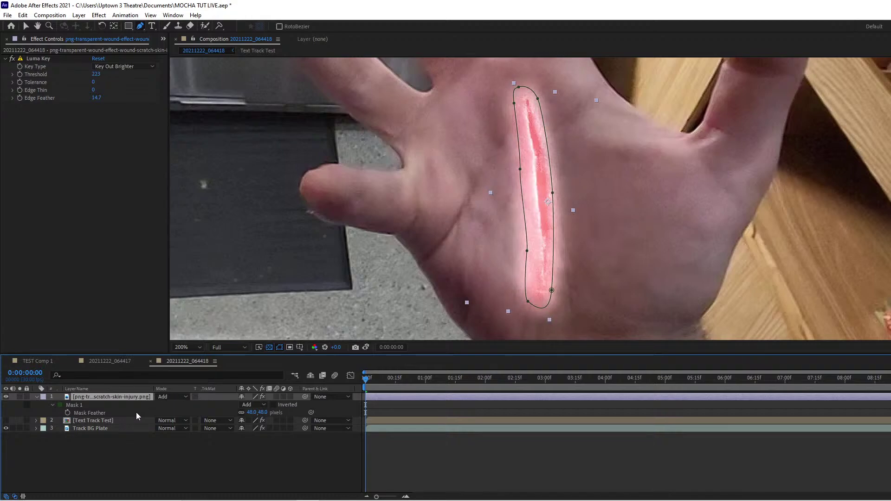
Blend the scratch wound layer with Lighten and apply an Exposure effect with exposure -0.37, offset 0.01 and gamma correction 1.52.
{"action": "key", "text": "shift+equal"}
{"action": "left_click", "coordinate": [341, 462]}
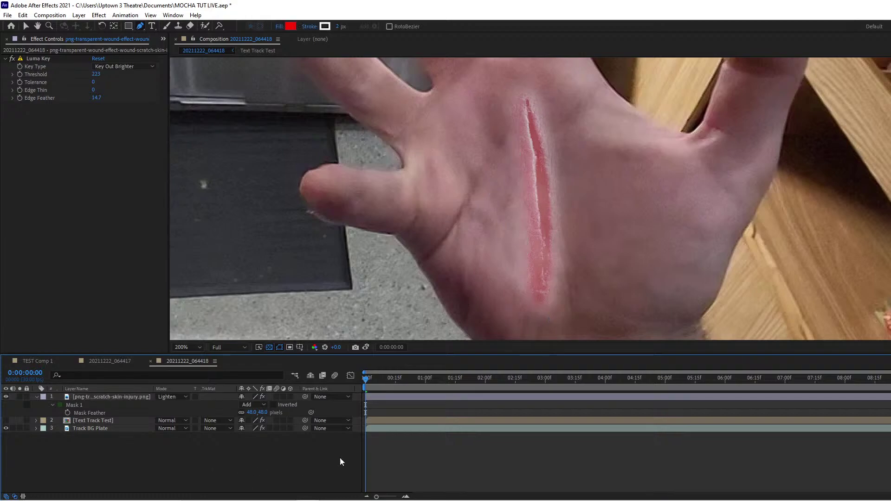
{"action": "left_click", "coordinate": [112, 398]}
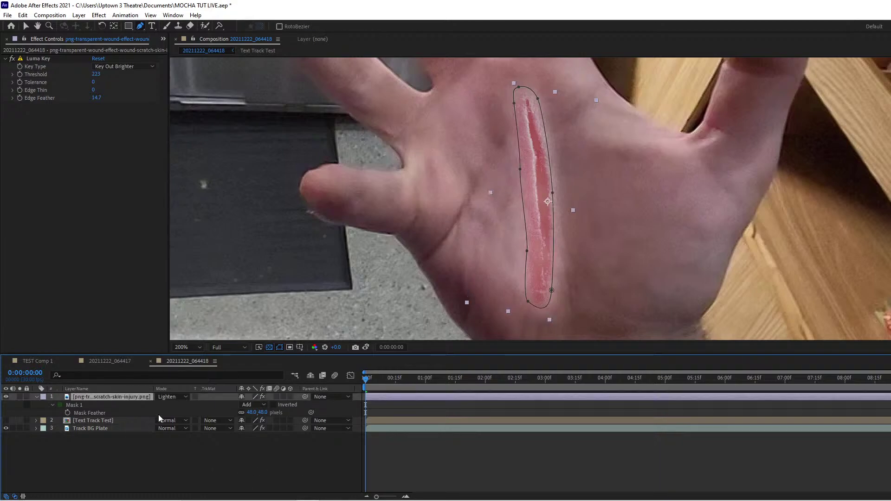
{"action": "left_click", "coordinate": [99, 15]}
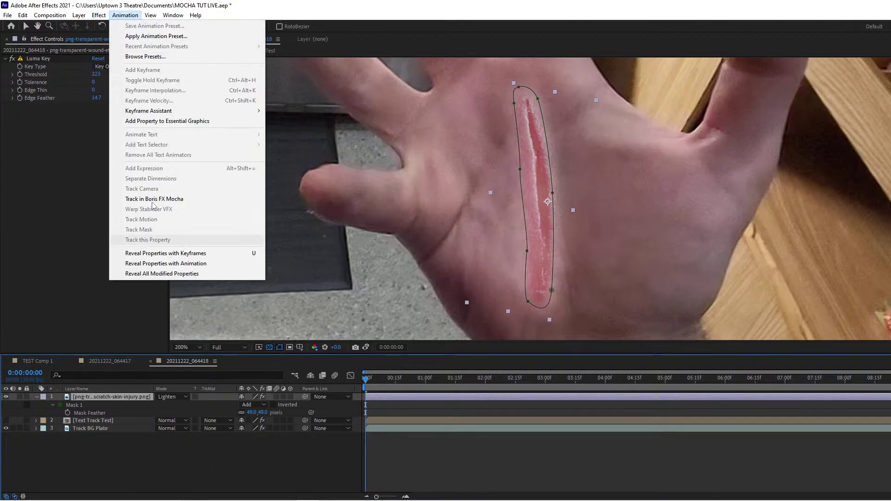
{"action": "mouse_move", "coordinate": [174, 126]}
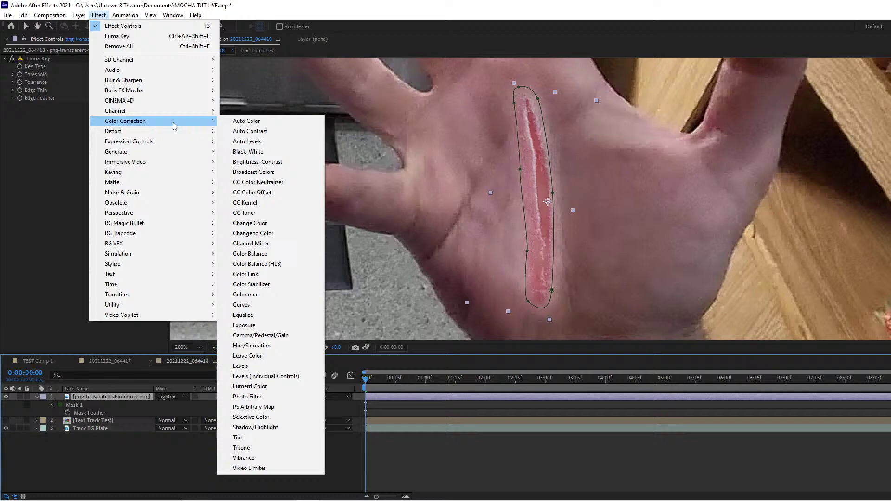
{"action": "left_click", "coordinate": [257, 327]}
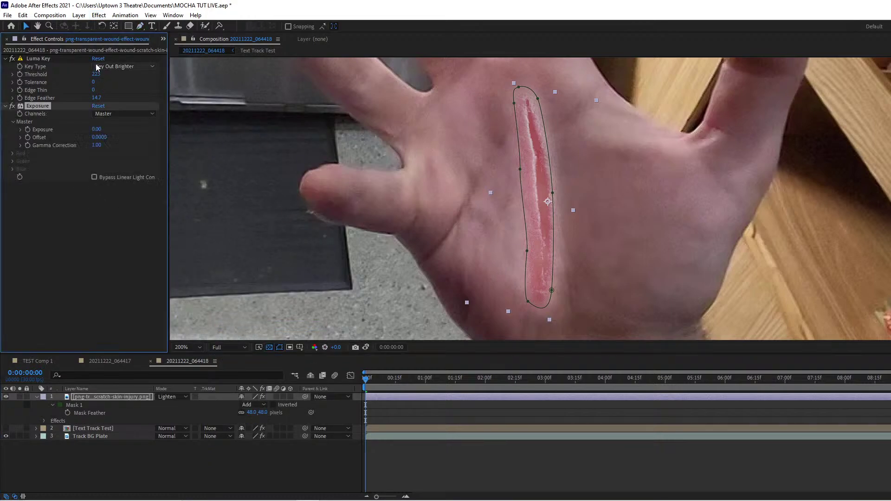
{"action": "mouse_move", "coordinate": [95, 131]}
{"action": "left_mouse_down"}
{"action": "mouse_move", "coordinate": [79, 132]}
{"action": "mouse_move", "coordinate": [105, 138]}
{"action": "mouse_move", "coordinate": [79, 145]}
{"action": "mouse_move", "coordinate": [117, 150]}
{"action": "mouse_move", "coordinate": [59, 139]}
{"action": "mouse_move", "coordinate": [100, 140]}
{"action": "left_mouse_up"}
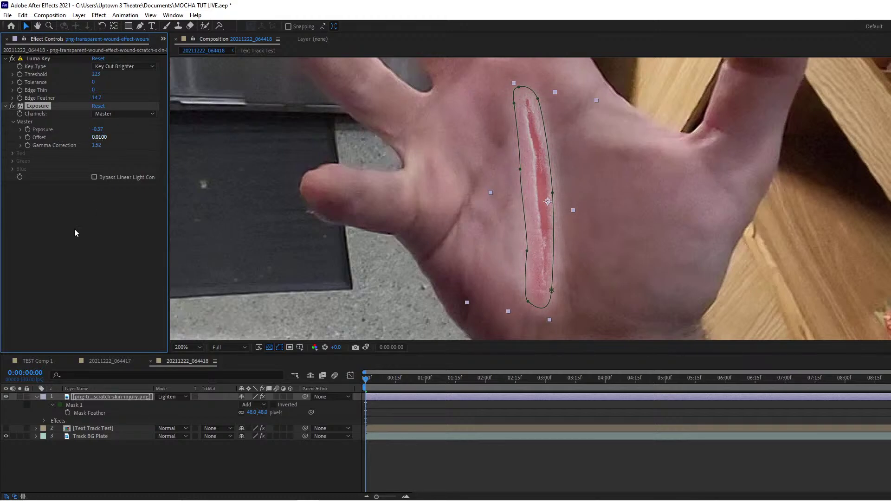
Set the scratch wound layer's mask feather to 27 pixels and its mask expansion to -3 pixels.
{"action": "left_click", "coordinate": [132, 401]}
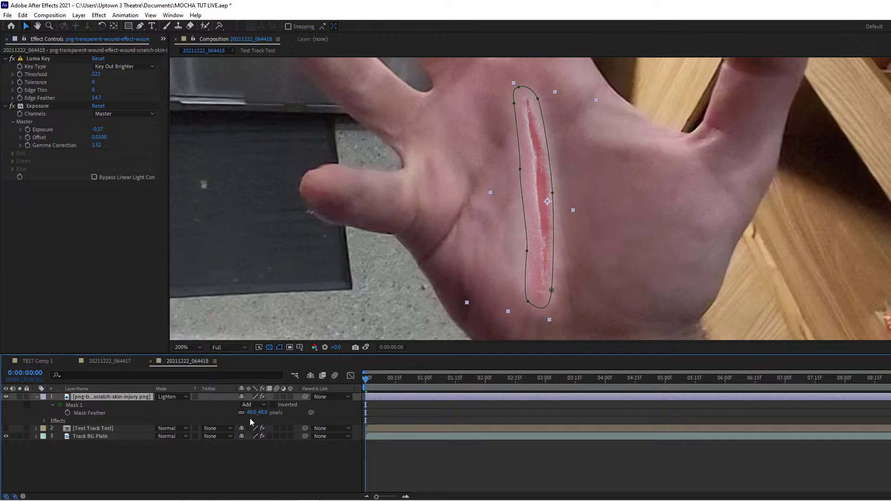
{"action": "key", "text": "m"}
{"action": "key", "text": "m"}
{"action": "left_click_drag", "start_coordinate": [264, 421], "coordinate": [245, 439]}
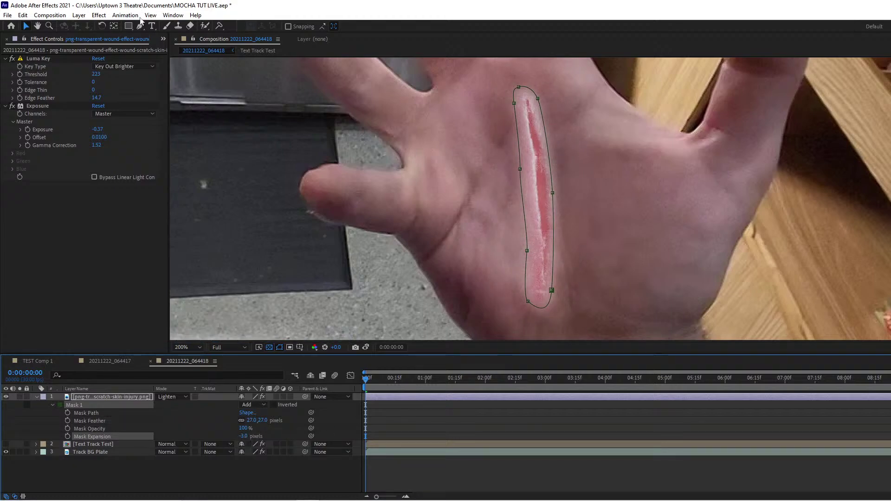
Apply a Curves effect to the scratch wound layer and bend the RGB curve below the diagonal to darken it.
{"action": "left_click", "coordinate": [99, 15]}
{"action": "mouse_move", "coordinate": [153, 120]}
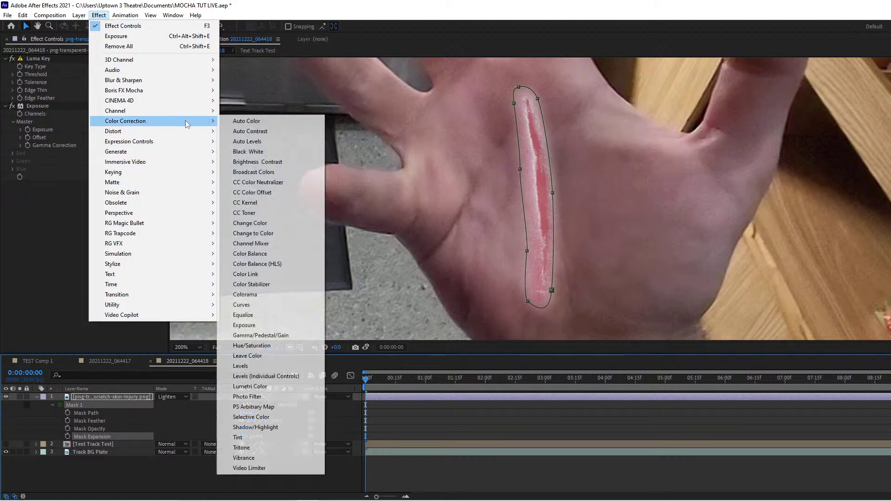
{"action": "left_click", "coordinate": [246, 305]}
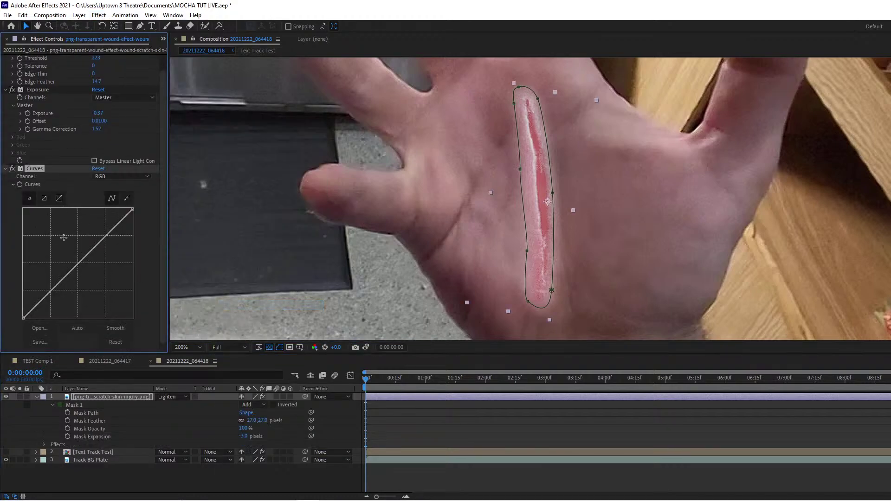
{"action": "left_click_drag", "start_coordinate": [68, 272], "coordinate": [78, 291]}
{"action": "left_click_drag", "start_coordinate": [109, 253], "coordinate": [96, 249]}
{"action": "left_click_drag", "start_coordinate": [78, 291], "coordinate": [68, 288]}
{"action": "mouse_move", "coordinate": [97, 248]}
{"action": "left_mouse_down"}
{"action": "mouse_move", "coordinate": [114, 261]}
{"action": "mouse_move", "coordinate": [102, 250]}
{"action": "left_mouse_up"}
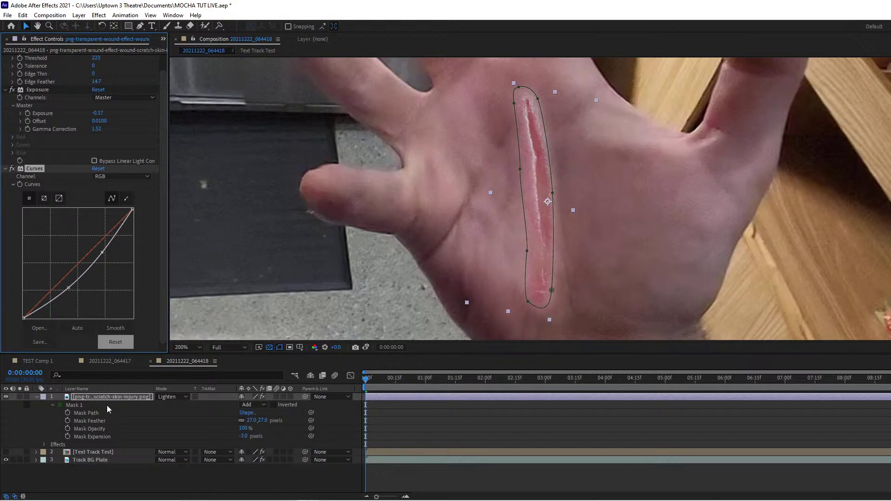
Delete the scratch wound layer from the composition.
{"action": "left_click", "coordinate": [110, 475]}
{"action": "left_click", "coordinate": [113, 397]}
{"action": "key", "text": "Delete"}
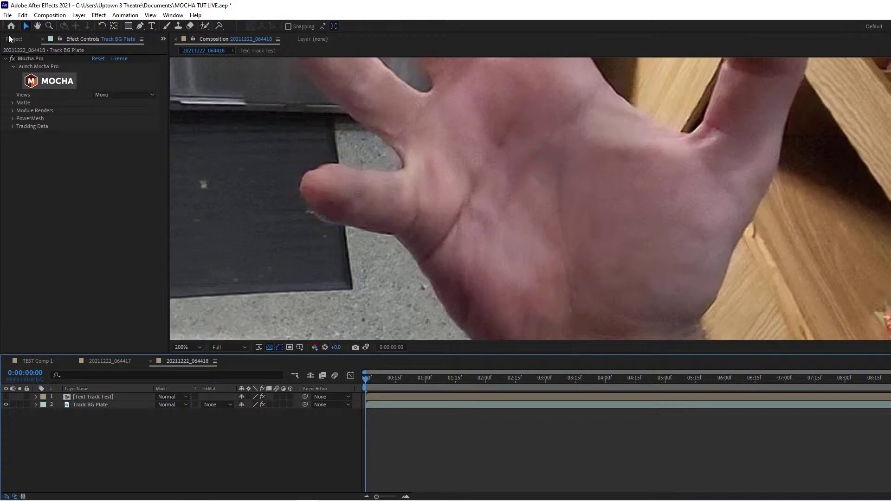
Place scar_PNG95133.png from the Old Stuff folder into the composition over the palm and show its effect controls.
{"action": "left_click", "coordinate": [14, 39]}
{"action": "left_click", "coordinate": [56, 159]}
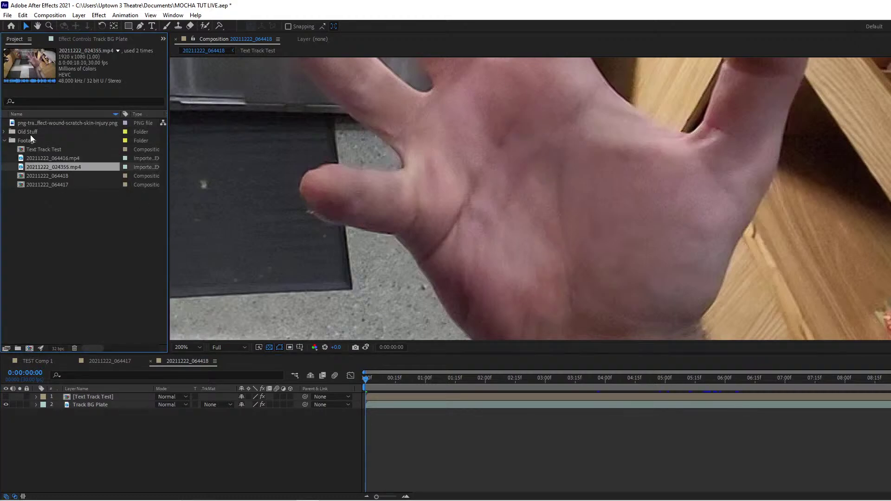
{"action": "left_click", "coordinate": [13, 131]}
{"action": "left_click", "coordinate": [5, 132]}
{"action": "left_click", "coordinate": [55, 202]}
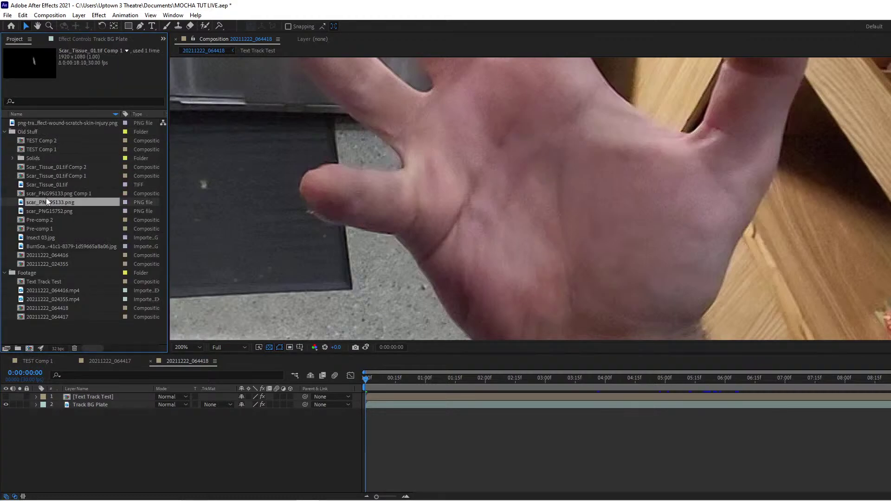
{"action": "left_click_drag", "start_coordinate": [39, 207], "coordinate": [505, 196]}
{"action": "left_click", "coordinate": [98, 39]}
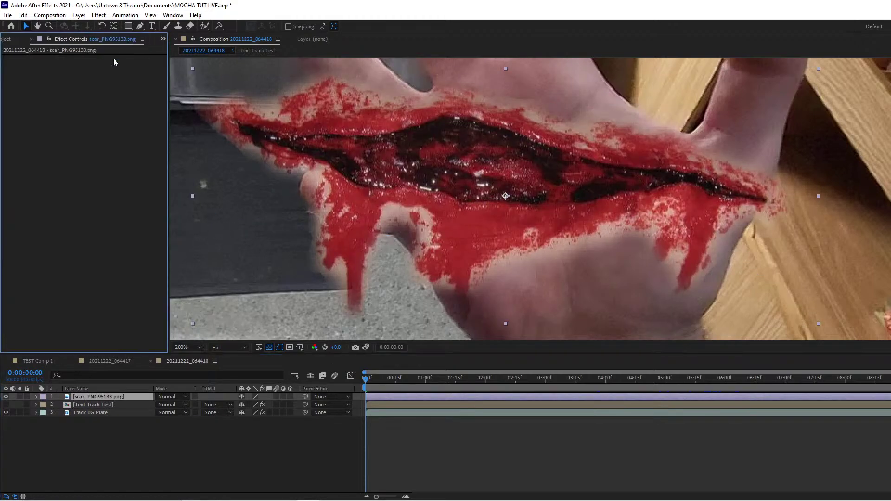
Scale the scar layer to 45%, rotate it until the wound runs upright, and center it on the palm.
{"action": "left_click", "coordinate": [113, 398]}
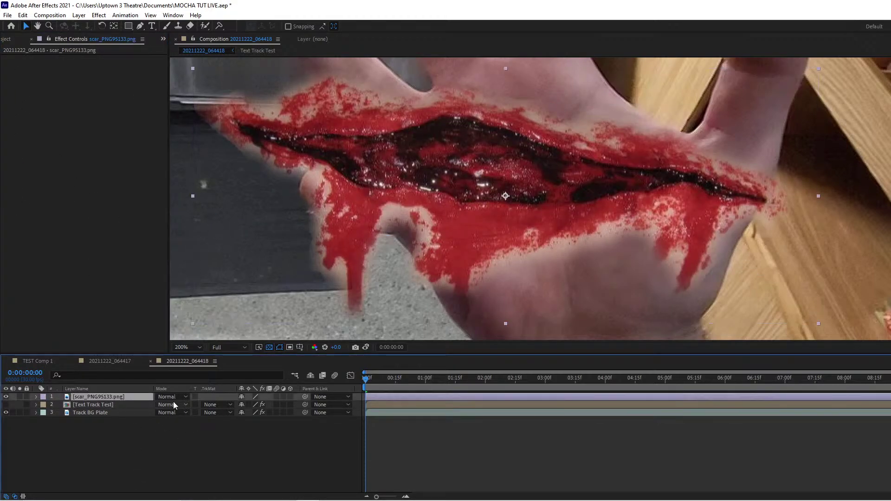
{"action": "key", "text": "s"}
{"action": "left_click_drag", "start_coordinate": [261, 405], "coordinate": [245, 406]}
{"action": "left_click_drag", "start_coordinate": [237, 404], "coordinate": [241, 405]}
{"action": "key", "text": "w"}
{"action": "left_click_drag", "start_coordinate": [535, 246], "coordinate": [492, 267]}
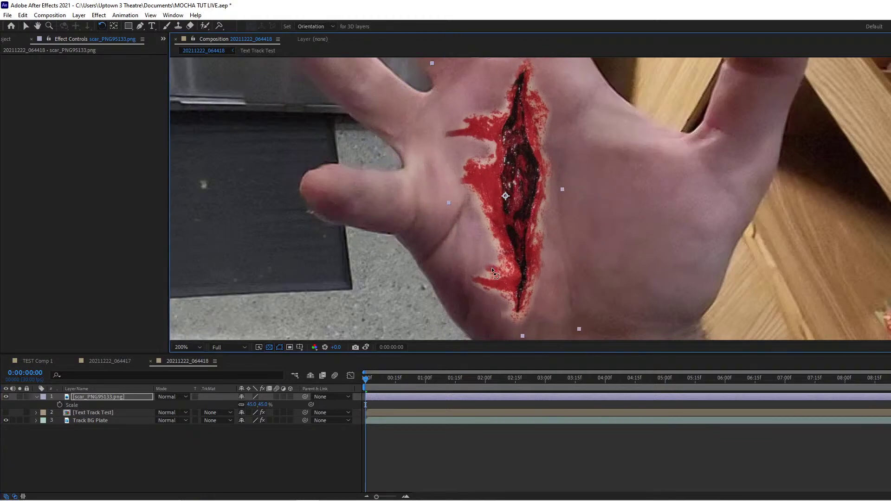
{"action": "key", "text": "v"}
{"action": "left_click_drag", "start_coordinate": [505, 205], "coordinate": [519, 208]}
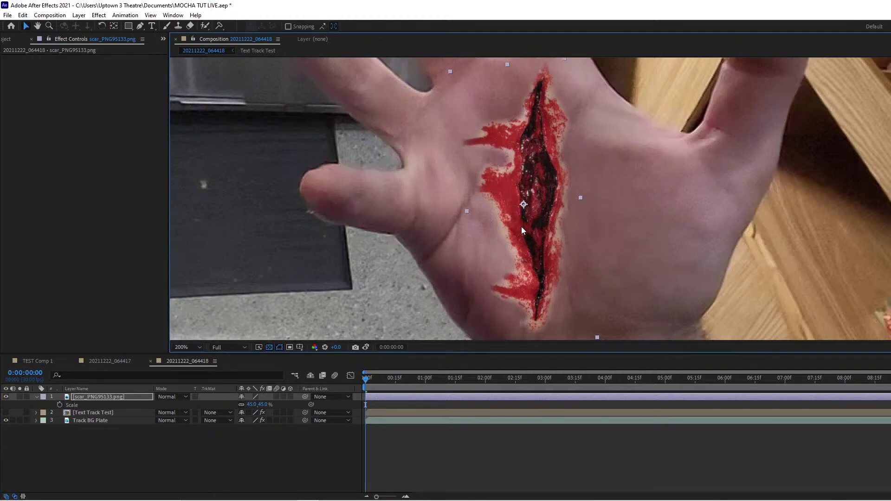
Draw a closed Pen tool mask on the scar layer tightly around the dark inner wound, excluding the surrounding blood.
{"action": "left_click", "coordinate": [140, 26]}
{"action": "scroll", "coordinate": [585, 297], "scroll_direction": "up", "scroll_amount": 3}
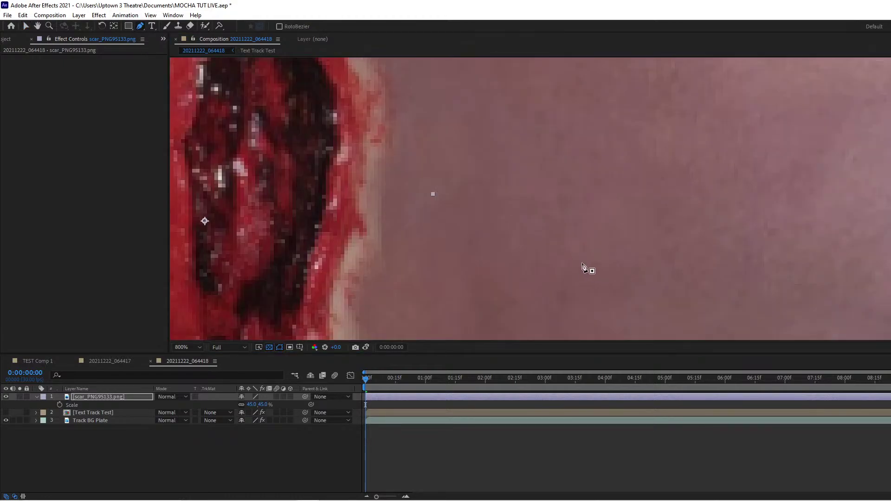
{"action": "left_click", "coordinate": [327, 201]}
{"action": "left_click", "coordinate": [329, 171]}
{"action": "left_click_drag", "start_coordinate": [331, 170], "coordinate": [341, 143]}
{"action": "left_click_drag", "start_coordinate": [340, 123], "coordinate": [313, 55]}
{"action": "left_click_drag", "start_coordinate": [312, 88], "coordinate": [367, 251]}
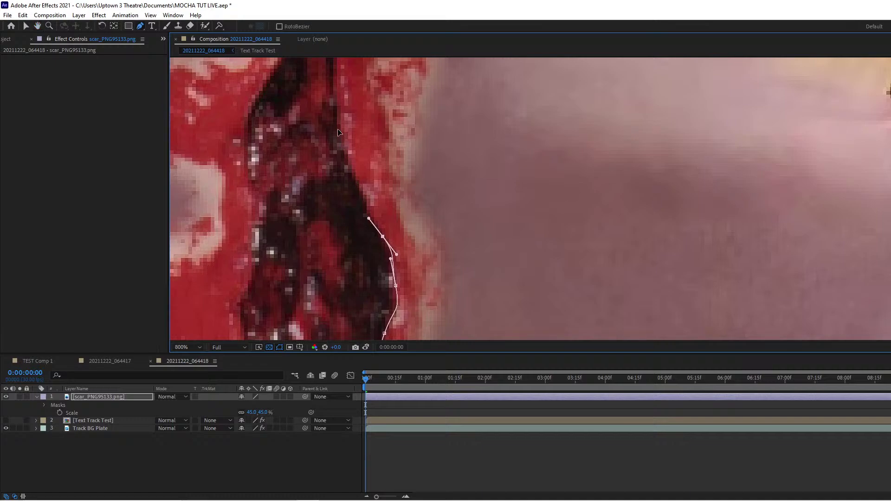
{"action": "left_click_drag", "start_coordinate": [338, 134], "coordinate": [379, 225]}
{"action": "left_click_drag", "start_coordinate": [360, 184], "coordinate": [391, 135]}
{"action": "left_click_drag", "start_coordinate": [381, 175], "coordinate": [417, 143]}
{"action": "left_click_drag", "start_coordinate": [437, 102], "coordinate": [423, 119]}
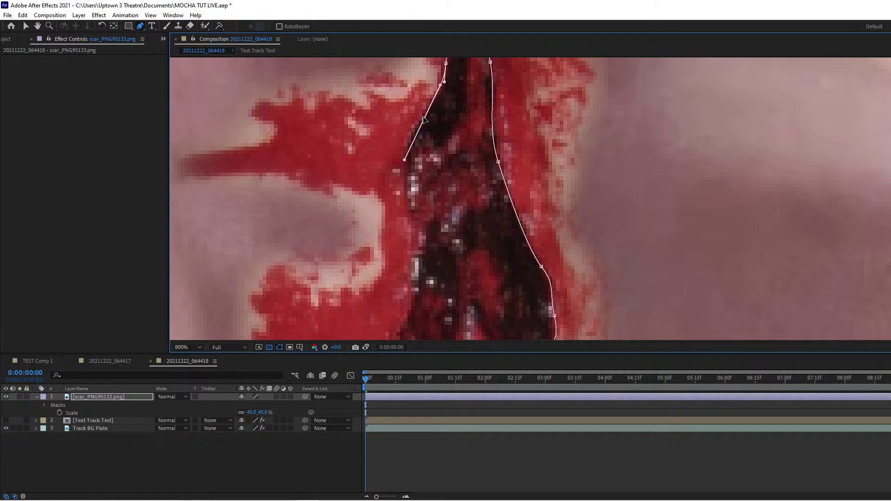
{"action": "left_click", "coordinate": [407, 211]}
{"action": "mouse_move", "coordinate": [418, 260]}
{"action": "left_mouse_down"}
{"action": "mouse_move", "coordinate": [431, 155]}
{"action": "mouse_move", "coordinate": [417, 272]}
{"action": "left_mouse_up"}
{"action": "left_click_drag", "start_coordinate": [454, 300], "coordinate": [453, 129]}
{"action": "left_click_drag", "start_coordinate": [420, 182], "coordinate": [422, 195]}
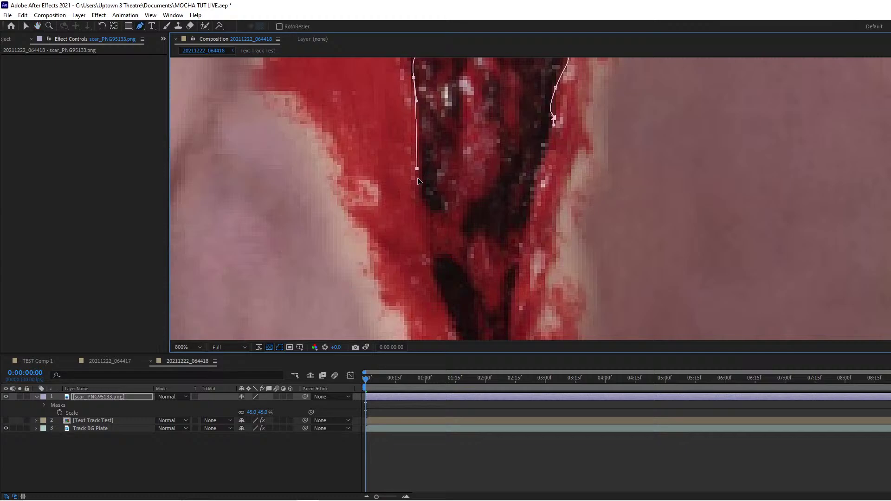
{"action": "left_click_drag", "start_coordinate": [423, 228], "coordinate": [441, 101]}
{"action": "left_click_drag", "start_coordinate": [428, 172], "coordinate": [435, 193]}
{"action": "left_click", "coordinate": [441, 223]}
{"action": "left_click_drag", "start_coordinate": [446, 249], "coordinate": [458, 261]}
{"action": "left_click_drag", "start_coordinate": [463, 294], "coordinate": [469, 234]}
{"action": "left_click_drag", "start_coordinate": [469, 266], "coordinate": [482, 279]}
{"action": "left_click_drag", "start_coordinate": [488, 249], "coordinate": [506, 110]}
{"action": "left_click_drag", "start_coordinate": [567, 120], "coordinate": [523, 287]}
{"action": "left_click_drag", "start_coordinate": [461, 203], "coordinate": [465, 180]}
{"action": "left_click_drag", "start_coordinate": [477, 126], "coordinate": [482, 97]}
{"action": "left_click_drag", "start_coordinate": [523, 109], "coordinate": [504, 259]}
{"action": "left_click_drag", "start_coordinate": [469, 211], "coordinate": [477, 194]}
{"action": "left_click", "coordinate": [484, 155]}
{"action": "key", "text": "comma"}
{"action": "key", "text": "comma"}
{"action": "key", "text": "comma"}
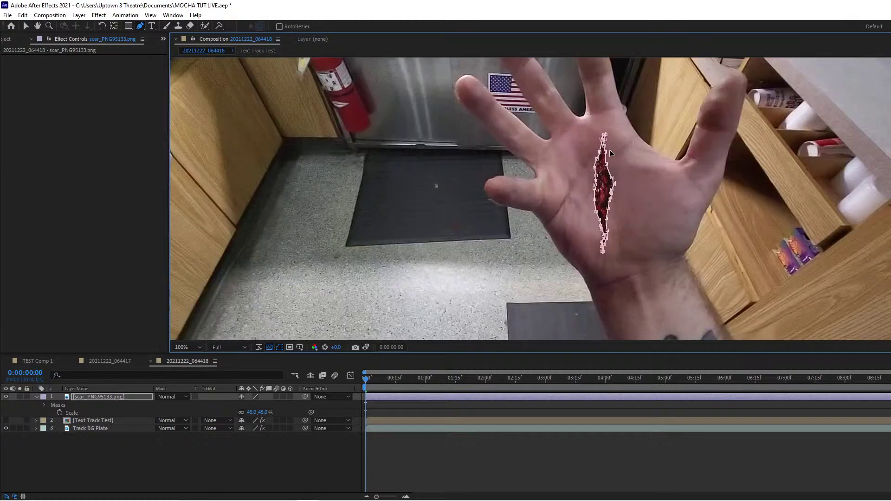
{"action": "key", "text": "period"}
{"action": "left_click_drag", "start_coordinate": [327, 267], "coordinate": [348, 251]}
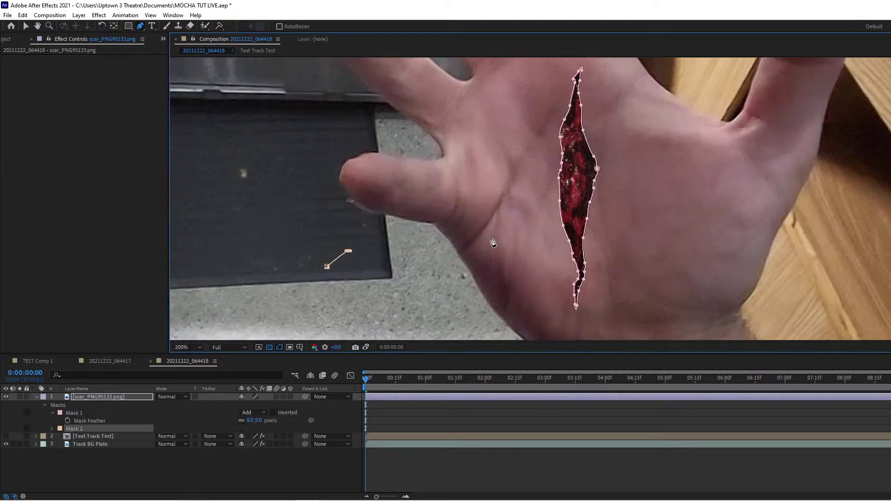
{"action": "key", "text": "ctrl+z"}
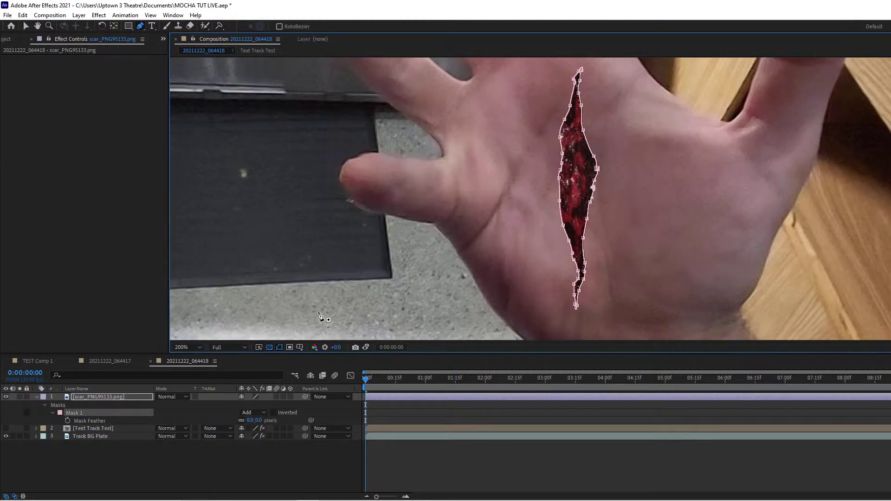
Check the masked wound on the palm and hide the mask outlines in the composition view.
{"action": "key", "text": "v"}
{"action": "left_click", "coordinate": [292, 252]}
{"action": "key", "text": "comma"}
{"action": "key", "text": "comma"}
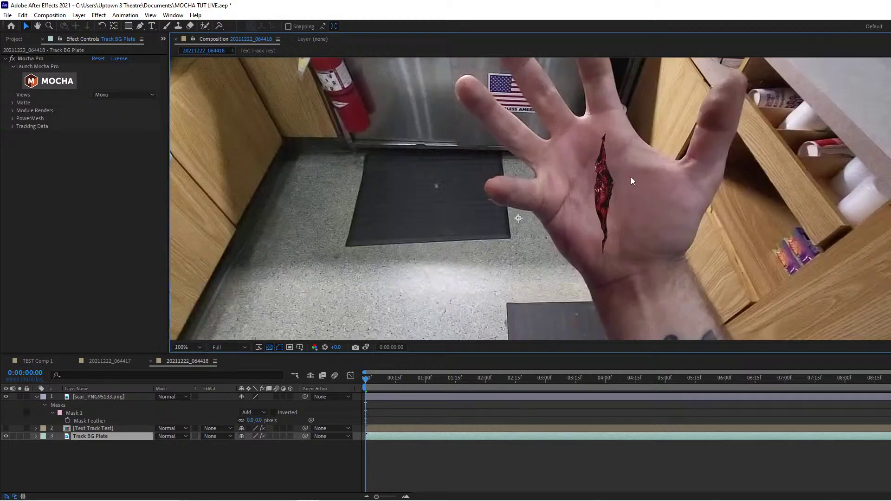
{"action": "key", "text": "period"}
{"action": "key", "text": "period"}
{"action": "left_click_drag", "start_coordinate": [606, 138], "coordinate": [534, 142]}
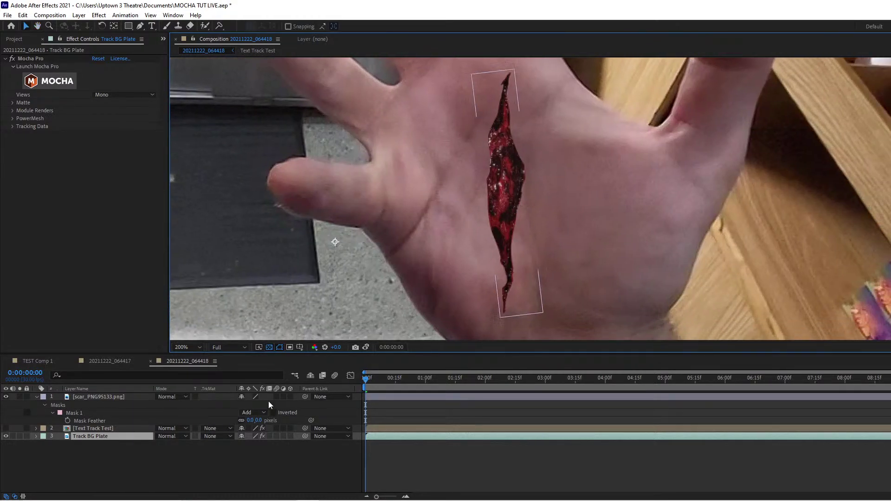
{"action": "left_click", "coordinate": [369, 397]}
{"action": "key", "text": "m"}
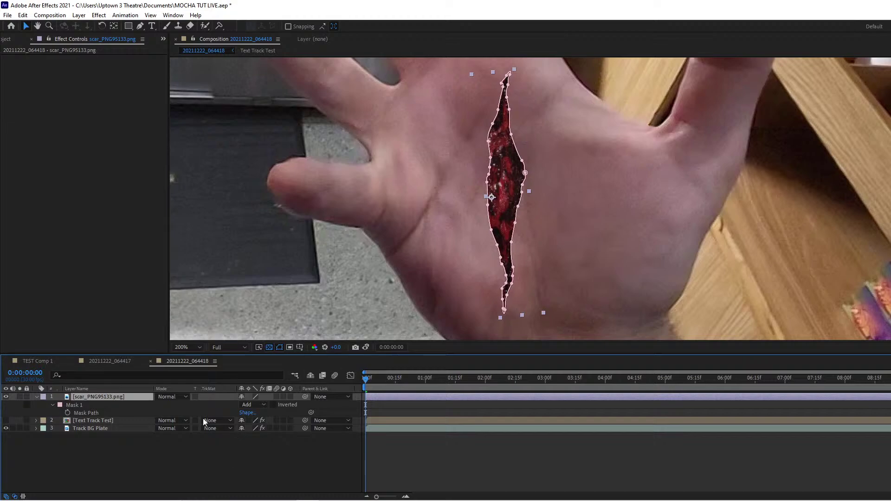
{"action": "left_click", "coordinate": [279, 348]}
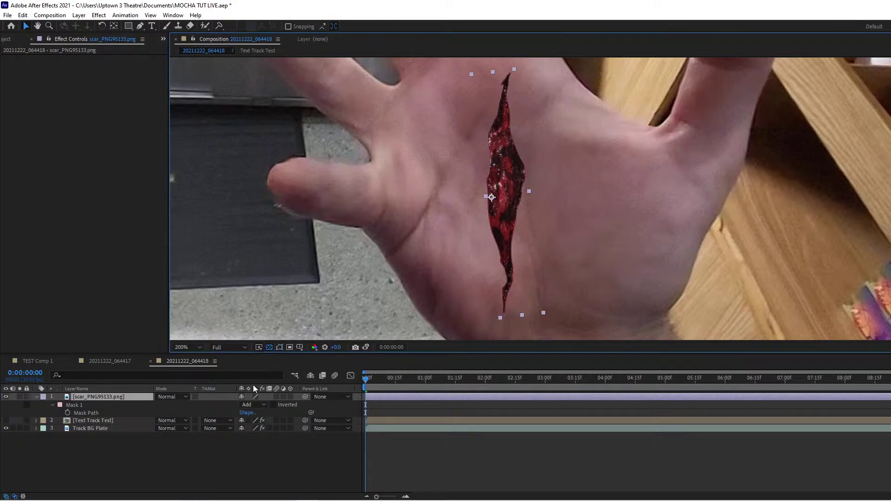
Set the scar layer's mask feather to 22 pixels and its mask expansion to 5 pixels.
{"action": "key", "text": "m"}
{"action": "key", "text": "m"}
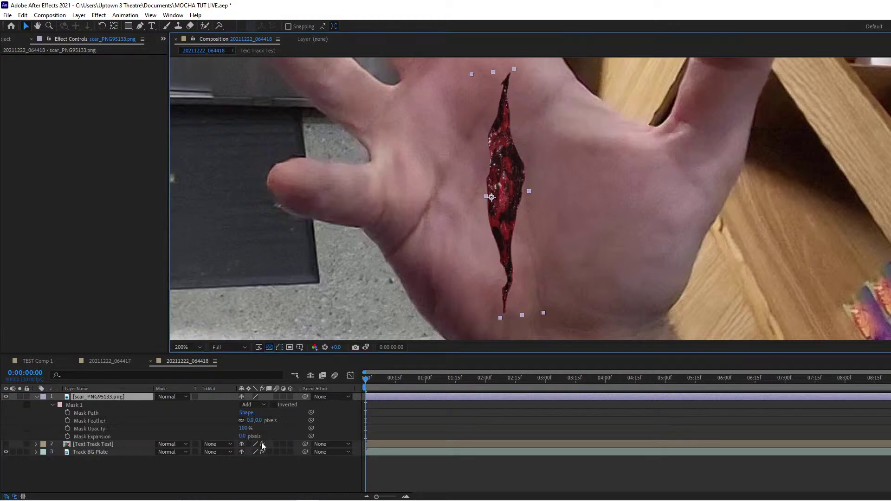
{"action": "left_click_drag", "start_coordinate": [261, 420], "coordinate": [247, 439]}
{"action": "scroll", "coordinate": [509, 163], "scroll_direction": "down", "scroll_amount": 2}
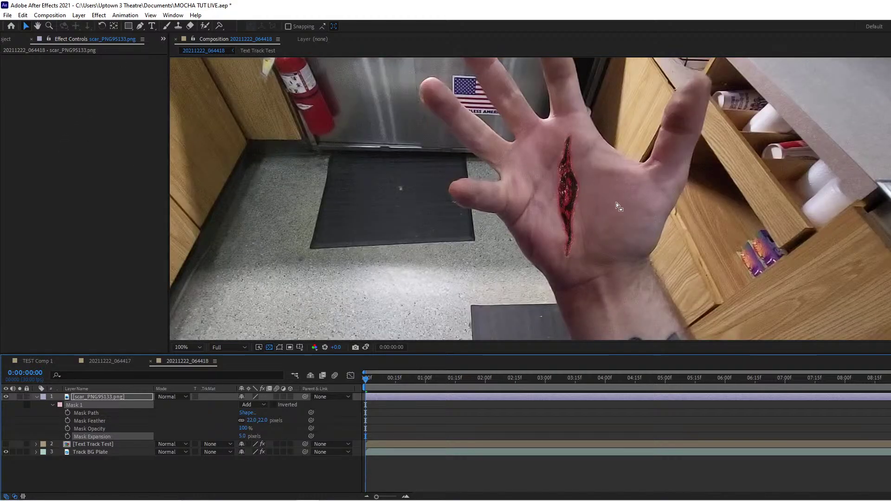
{"action": "scroll", "coordinate": [616, 205], "scroll_direction": "up", "scroll_amount": 1}
Find a frame with the palm fully open and set the current time to 0:00:05:25.
{"action": "left_click_drag", "start_coordinate": [781, 377], "coordinate": [722, 387]}
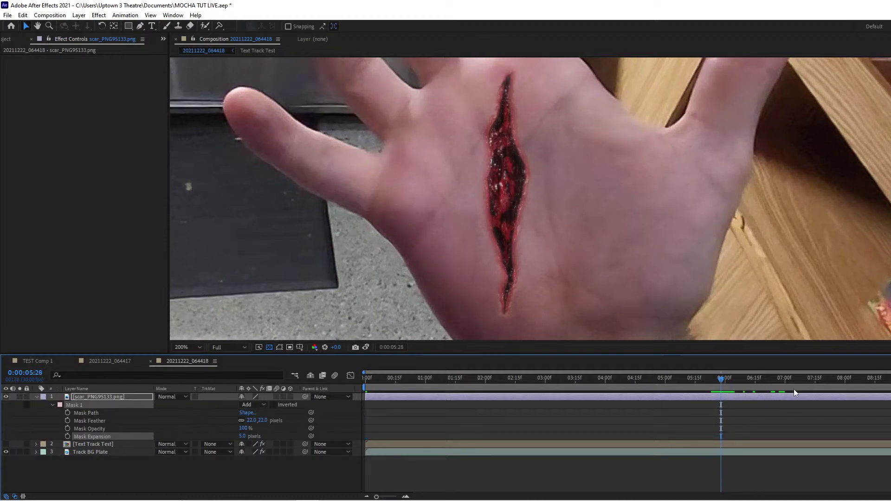
{"action": "left_click", "coordinate": [26, 374]}
{"action": "left_click", "coordinate": [45, 374]}
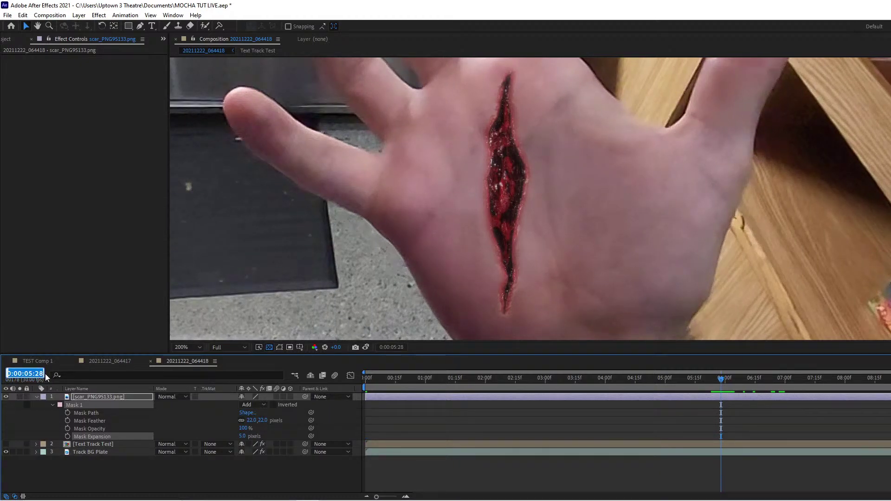
{"action": "key", "text": "Left"}
{"action": "type", "text": "5"}
{"action": "key", "text": "Return"}
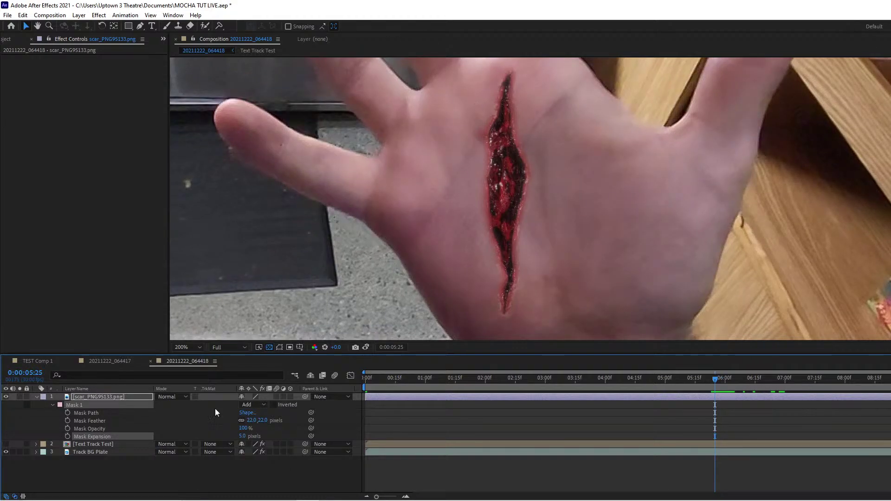
Reveal the scar layer's scale and move the wound slightly toward the thumb side of the palm.
{"action": "left_click", "coordinate": [124, 412]}
{"action": "left_click", "coordinate": [133, 397]}
{"action": "key", "text": "s"}
{"action": "mouse_move", "coordinate": [497, 189]}
{"action": "left_mouse_down"}
{"action": "mouse_move", "coordinate": [519, 203]}
{"action": "mouse_move", "coordinate": [512, 194]}
{"action": "left_mouse_up"}
Cycle through the blending modes of the scar layer and set it to Hard Light.
{"action": "key", "text": "shift+minus"}
{"action": "key", "text": "shift+minus"}
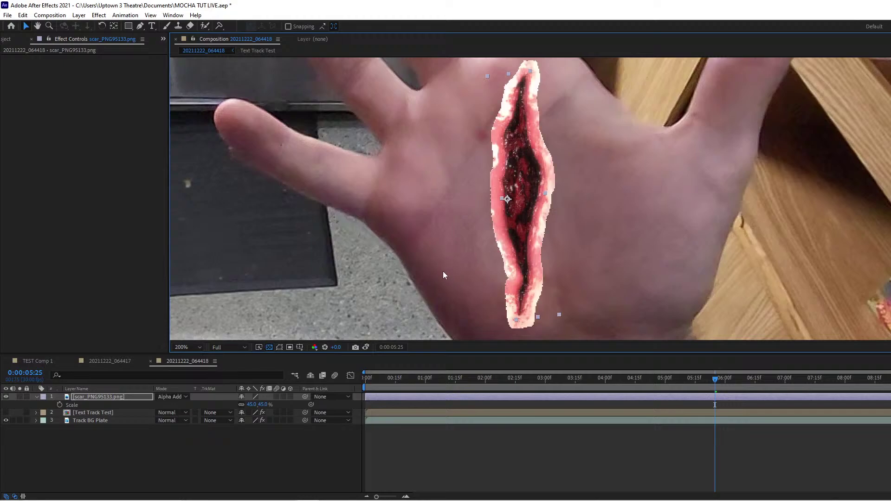
{"action": "key", "text": "shift+minus"}
{"action": "key", "text": "shift+minus"}
{"action": "key", "text": "shift+minus"}
{"action": "key", "text": "shift+minus"}
{"action": "key", "text": "shift+minus"}
{"action": "key", "text": "shift+minus"}
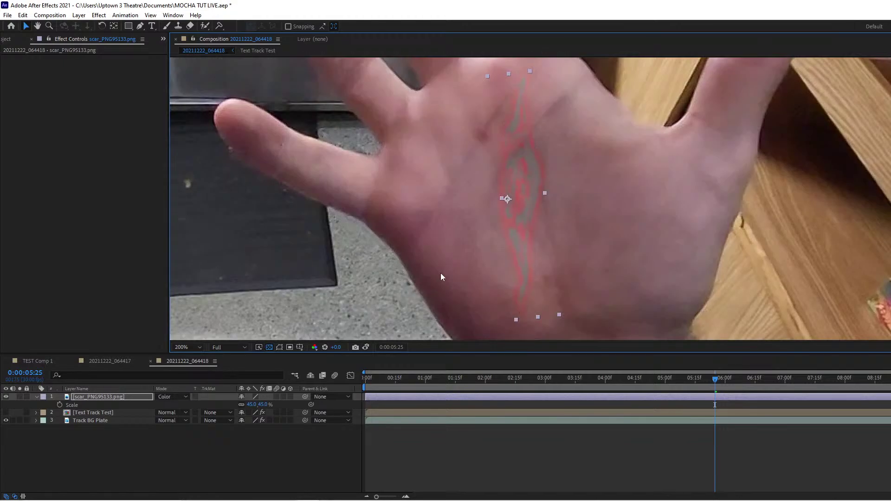
{"action": "key", "text": "shift+minus"}
{"action": "key", "text": "shift+minus"}
{"action": "key", "text": "shift+minus"}
{"action": "key", "text": "shift+minus"}
{"action": "key", "text": "shift+minus"}
{"action": "key", "text": "shift+minus"}
{"action": "key", "text": "shift+minus"}
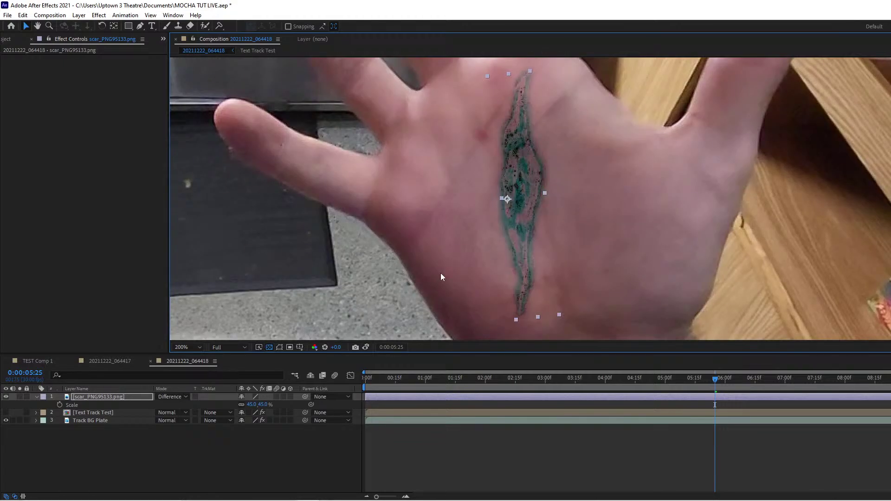
{"action": "key", "text": "shift+minus"}
{"action": "key", "text": "shift+minus"}
{"action": "key", "text": "shift+equal"}
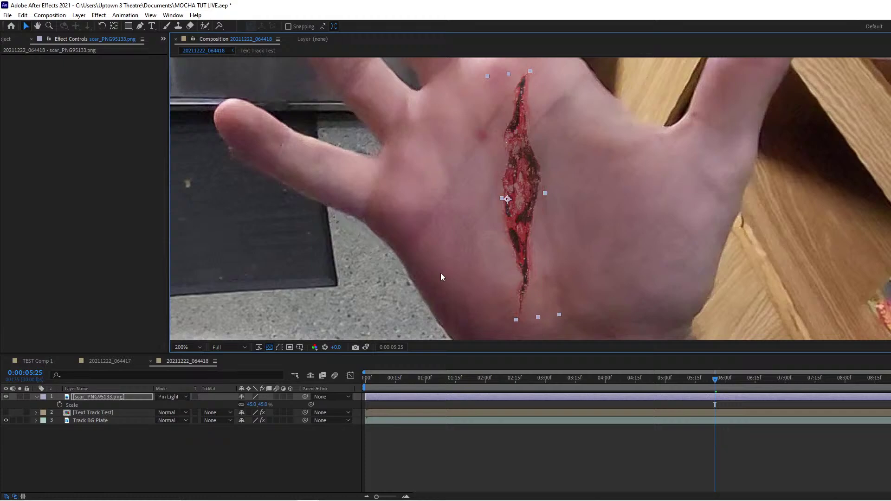
{"action": "key", "text": "shift+minus"}
{"action": "key", "text": "shift+minus"}
{"action": "key", "text": "shift+minus"}
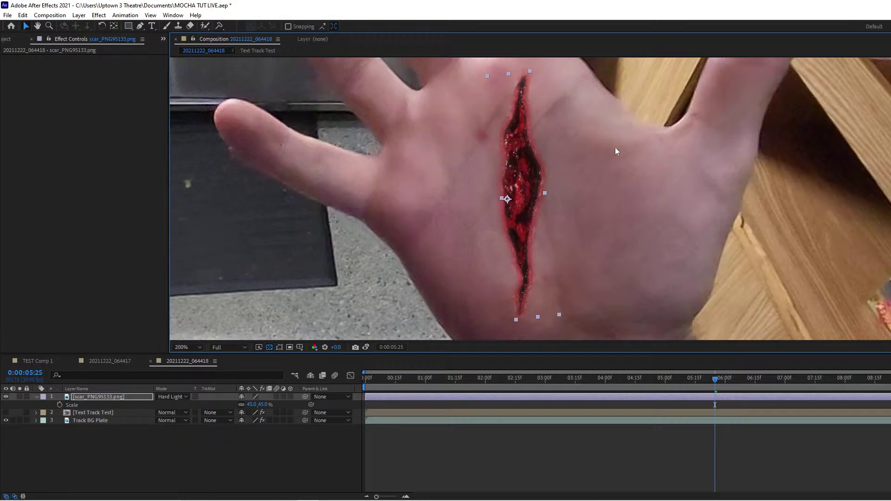
{"action": "scroll", "coordinate": [603, 186], "scroll_direction": "down", "scroll_amount": 3}
{"action": "scroll", "coordinate": [462, 165], "scroll_direction": "up", "scroll_amount": 5}
{"action": "scroll", "coordinate": [370, 227], "scroll_direction": "down", "scroll_amount": 2}
Apply the Curves effect to the scar layer and bend its Alpha channel curve downward to tighten the wound's edges.
{"action": "left_click", "coordinate": [124, 16]}
{"action": "left_click", "coordinate": [113, 14]}
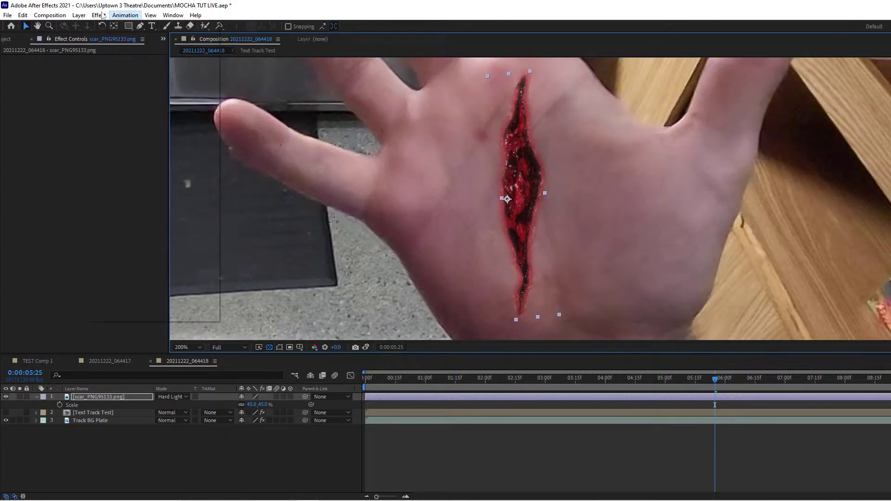
{"action": "left_click", "coordinate": [99, 16]}
{"action": "mouse_move", "coordinate": [133, 121]}
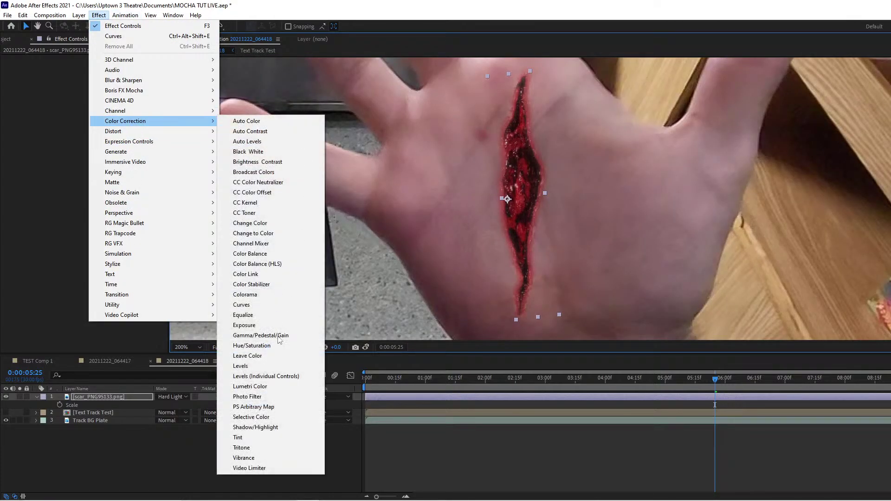
{"action": "left_click", "coordinate": [258, 305]}
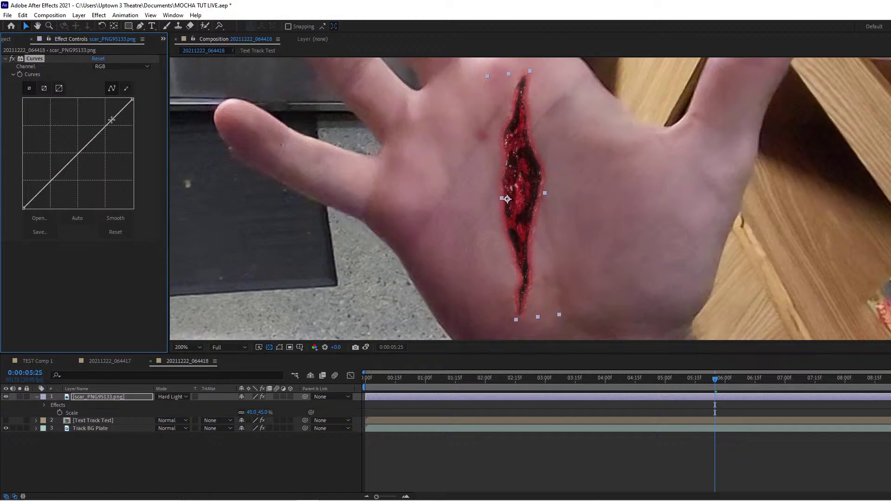
{"action": "left_click", "coordinate": [122, 66]}
{"action": "left_click", "coordinate": [115, 119]}
{"action": "left_click_drag", "start_coordinate": [79, 153], "coordinate": [99, 173]}
{"action": "left_click", "coordinate": [81, 453]}
Set the scar layer's mask feather to 17 pixels, then collapse the Curves effect and the layer's properties.
{"action": "left_click", "coordinate": [99, 396]}
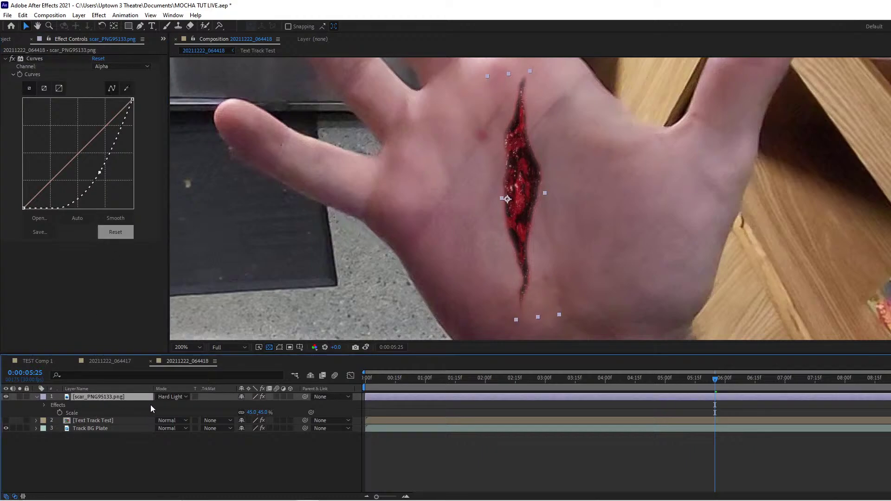
{"action": "key", "text": "m"}
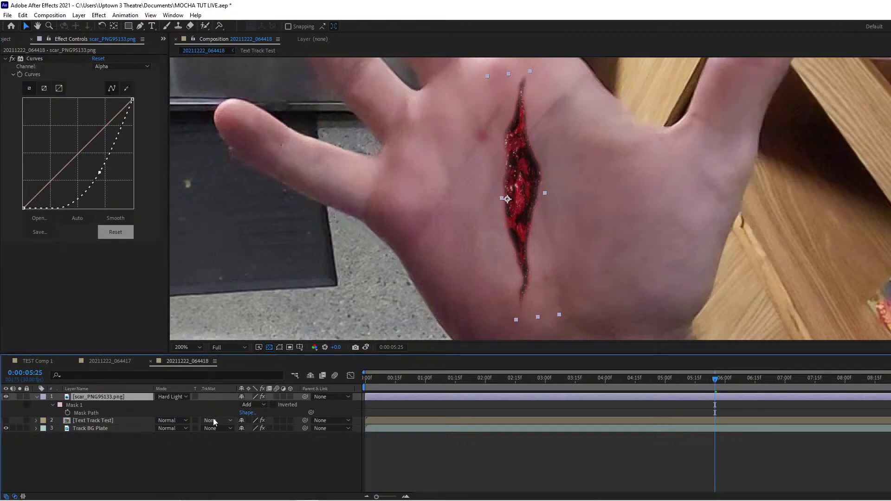
{"action": "key", "text": "m"}
{"action": "key", "text": "m"}
{"action": "left_click_drag", "start_coordinate": [264, 420], "coordinate": [261, 421]}
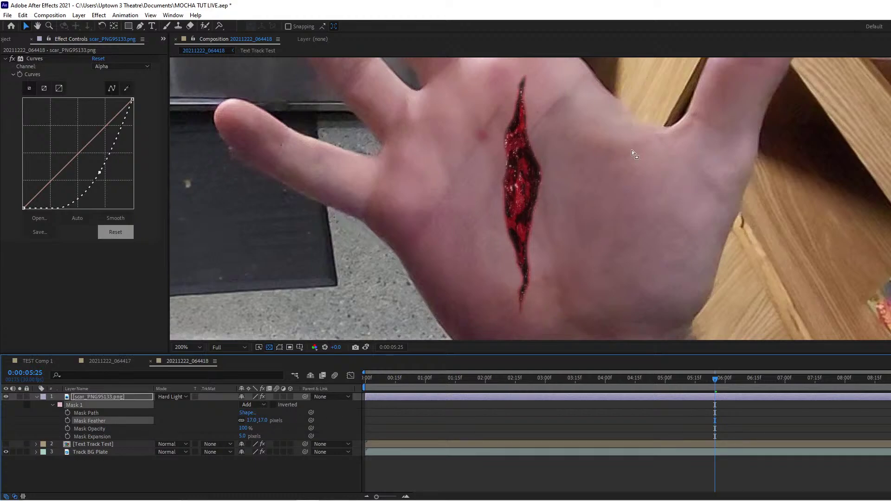
{"action": "scroll", "coordinate": [591, 193], "scroll_direction": "down", "scroll_amount": 2}
{"action": "scroll", "coordinate": [572, 222], "scroll_direction": "up", "scroll_amount": 2}
{"action": "left_click", "coordinate": [5, 59]}
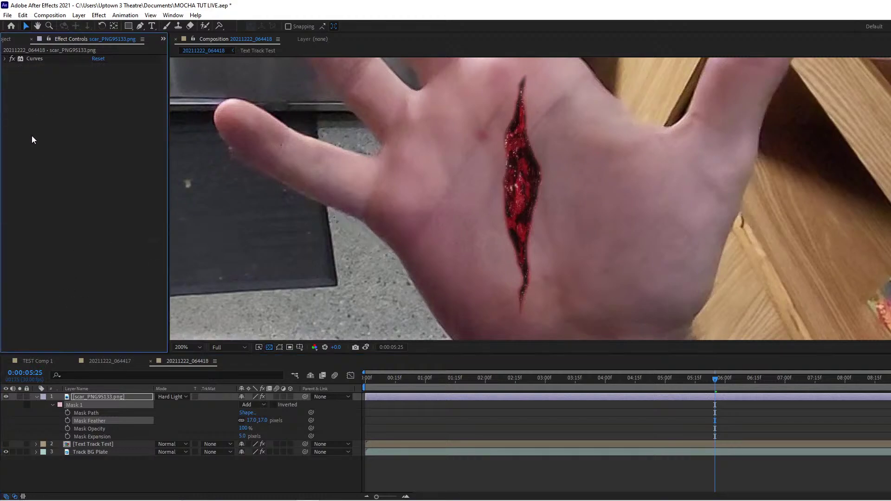
{"action": "left_click", "coordinate": [37, 397]}
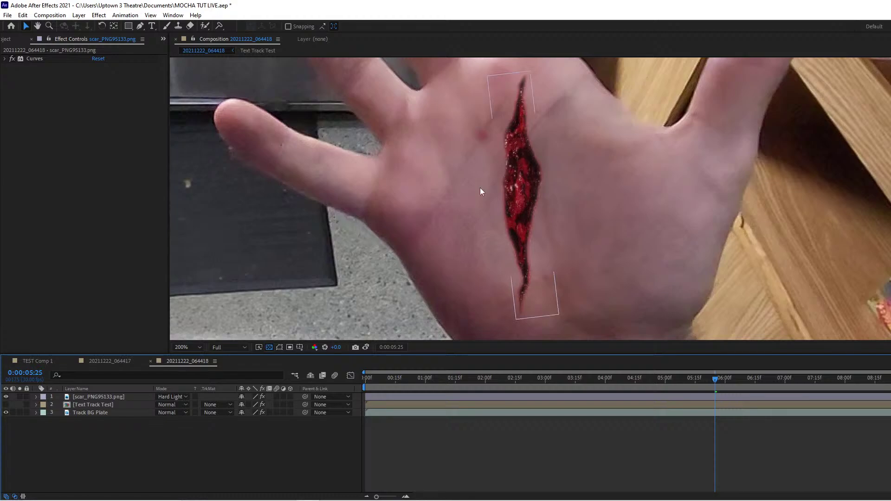
Pre-compose the scar layer as "Wound Comp", moving all attributes into the new composition.
{"action": "scroll", "coordinate": [631, 200], "scroll_direction": "down", "scroll_amount": 2}
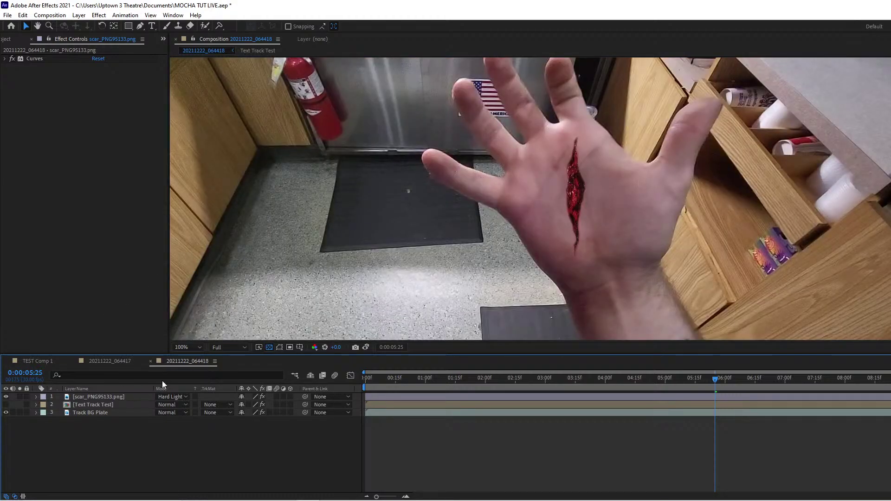
{"action": "left_click", "coordinate": [120, 397]}
{"action": "left_click", "coordinate": [79, 15]}
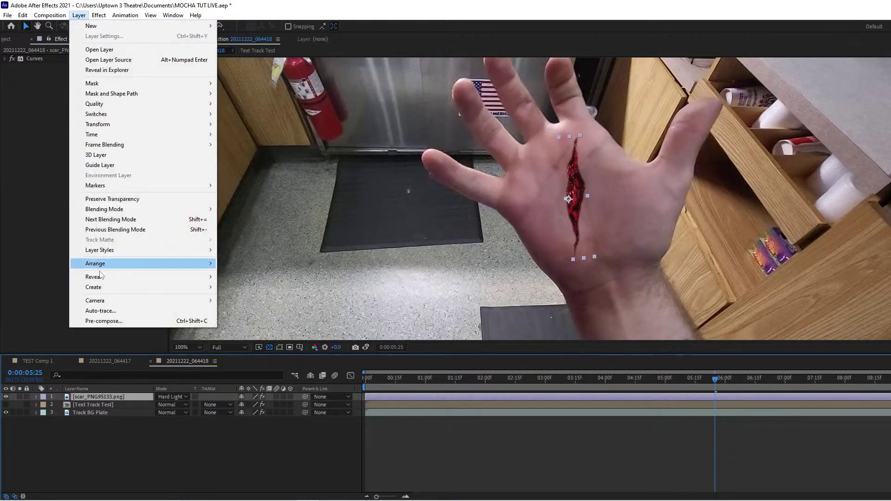
{"action": "left_click", "coordinate": [105, 321]}
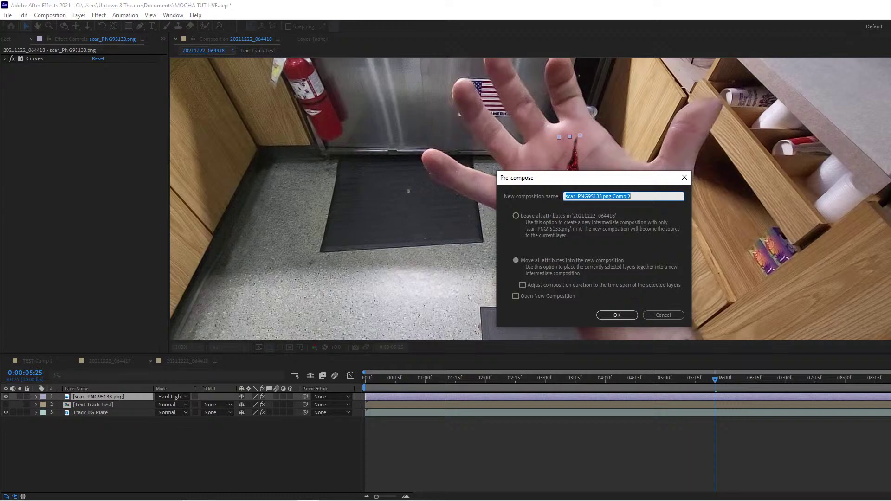
{"action": "type", "text": "Wound Comp"}
{"action": "key", "text": "Return"}
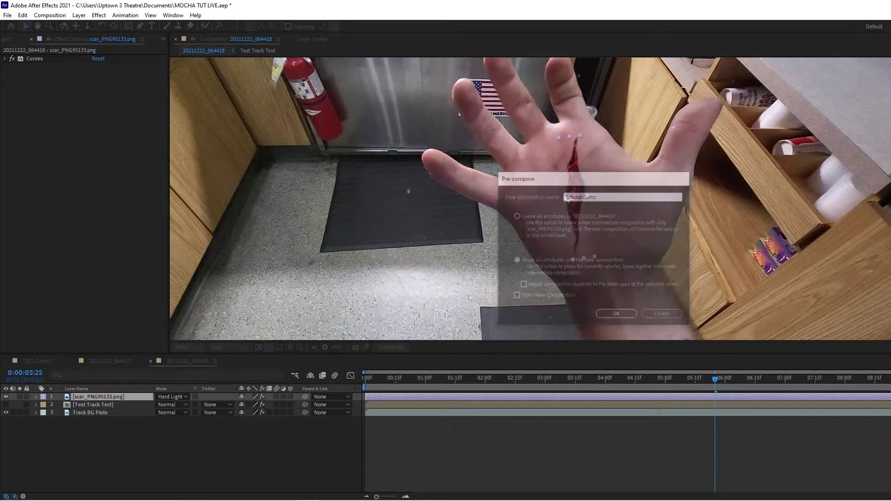
Cycle through blending modes on the Wound Comp layer, compare Overlay with its neighbours and try Hard Light on the palm.
{"action": "scroll", "coordinate": [622, 148], "scroll_direction": "up", "scroll_amount": 1}
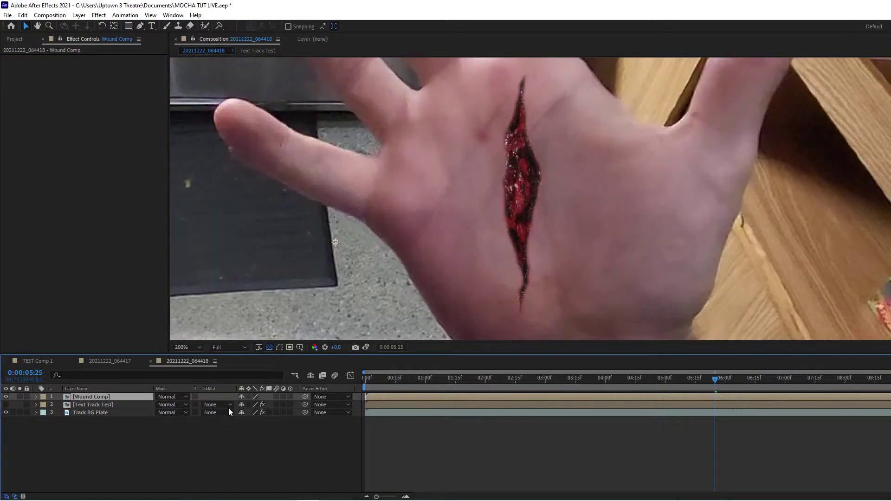
{"action": "left_click", "coordinate": [192, 461]}
{"action": "left_click", "coordinate": [120, 398]}
{"action": "key", "text": "shift+minus"}
{"action": "key", "text": "shift+minus"}
{"action": "key", "text": "shift+minus"}
{"action": "key", "text": "shift+minus"}
{"action": "key", "text": "shift+minus"}
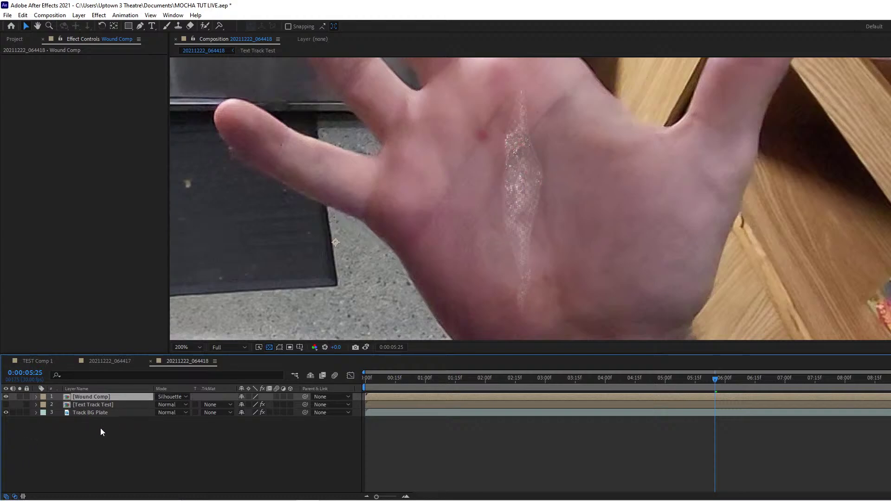
{"action": "key", "text": "shift+minus"}
{"action": "key", "text": "shift+minus"}
{"action": "key", "text": "shift+minus"}
{"action": "key", "text": "shift+minus"}
{"action": "key", "text": "shift+minus"}
{"action": "key", "text": "shift+minus"}
{"action": "key", "text": "shift+minus"}
{"action": "key", "text": "shift+minus"}
{"action": "key", "text": "shift+minus"}
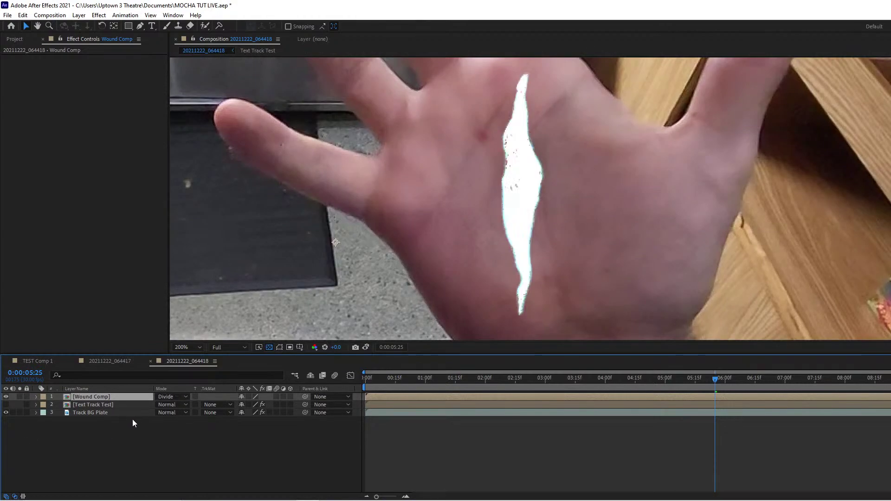
{"action": "key", "text": "shift+minus"}
{"action": "key", "text": "shift+minus"}
{"action": "key", "text": "shift+minus"}
{"action": "key", "text": "shift+minus"}
{"action": "key", "text": "shift+minus"}
{"action": "key", "text": "shift+minus"}
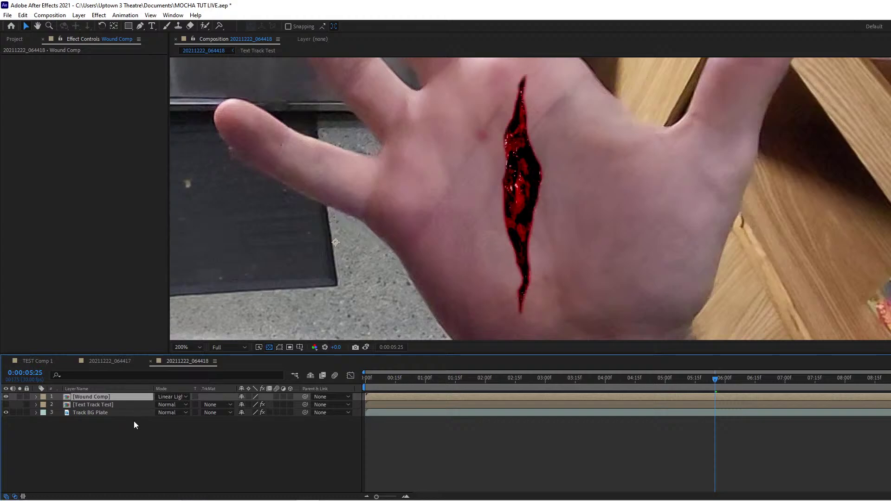
{"action": "key", "text": "shift+minus"}
{"action": "key", "text": "shift+minus"}
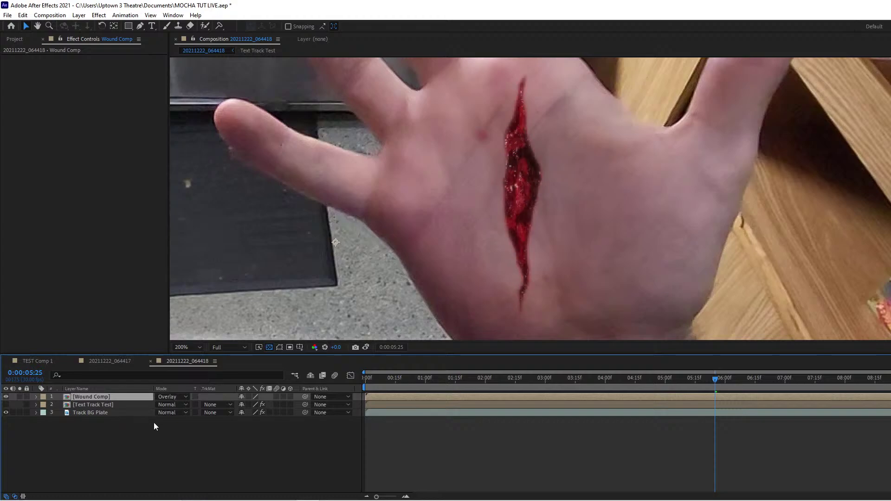
{"action": "key", "text": "shift+equal"}
{"action": "key", "text": "shift+minus"}
{"action": "key", "text": "shift+equal"}
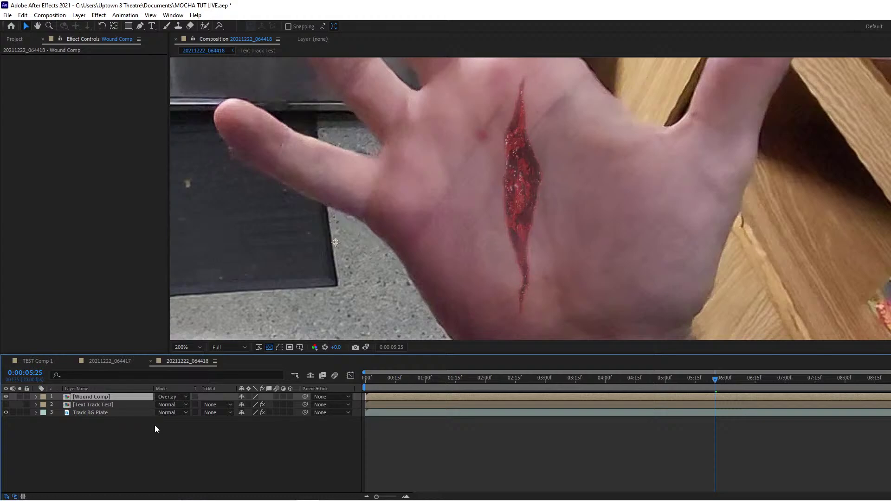
{"action": "key", "text": "shift+minus"}
{"action": "key", "text": "shift+equal"}
{"action": "key", "text": "shift+minus"}
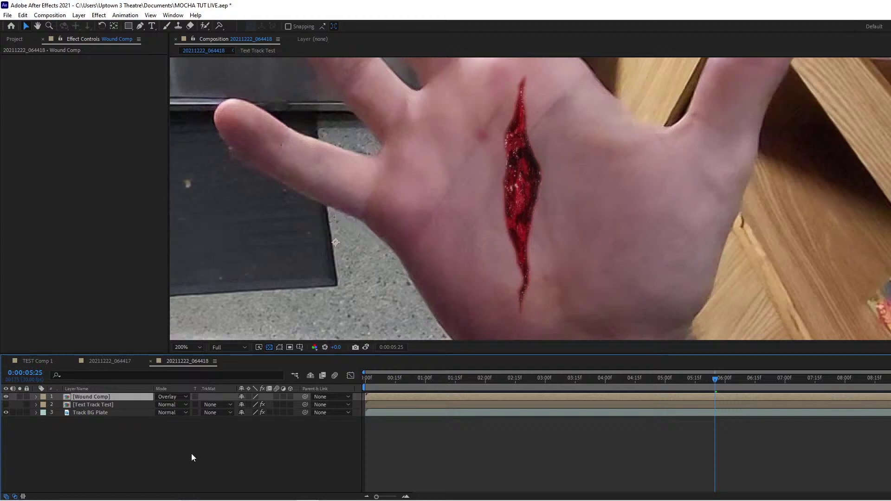
{"action": "key", "text": "shift+equal"}
{"action": "key", "text": "shift+equal"}
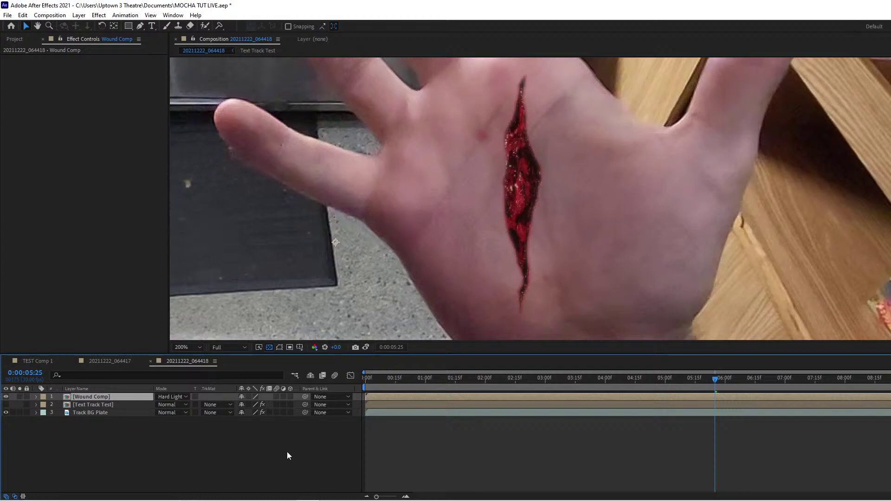
{"action": "left_click", "coordinate": [243, 442]}
{"action": "scroll", "coordinate": [452, 187], "scroll_direction": "down", "scroll_amount": 1}
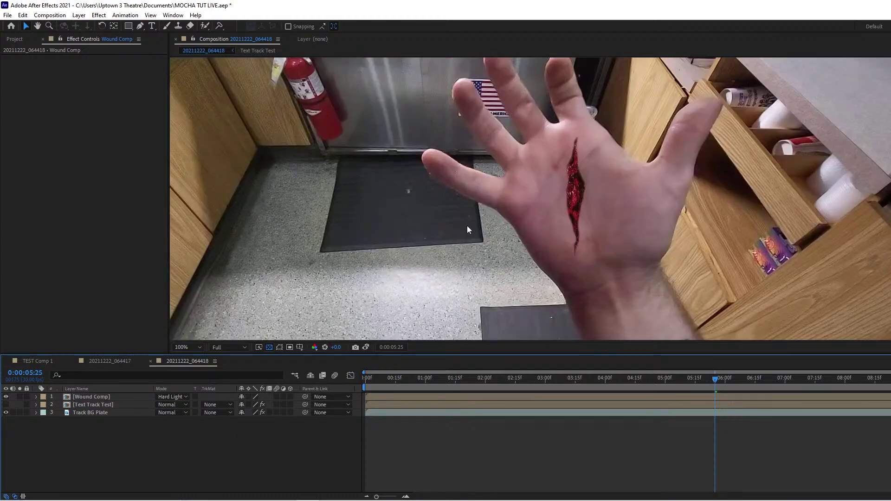
{"action": "scroll", "coordinate": [493, 231], "scroll_direction": "up", "scroll_amount": 1}
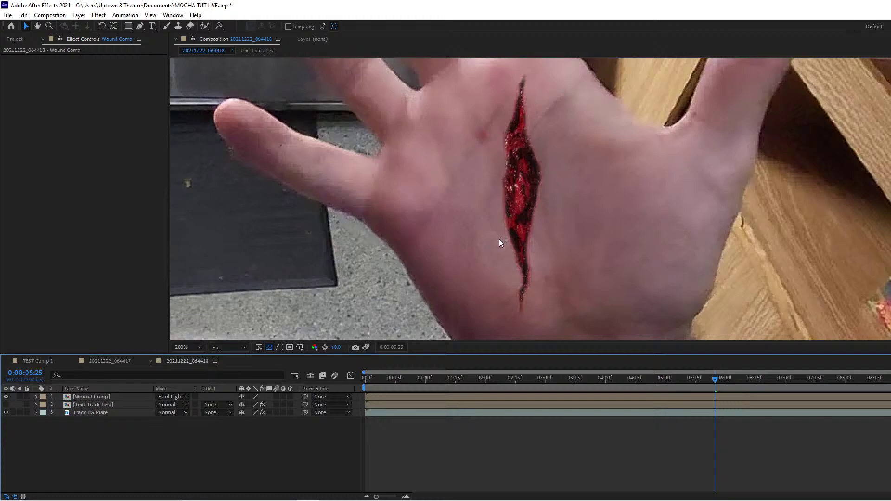
Set the Wound Comp layer's blending mode to Overlay.
{"action": "left_click", "coordinate": [131, 398]}
{"action": "key", "text": "shift+minus"}
{"action": "key", "text": "shift+minus"}
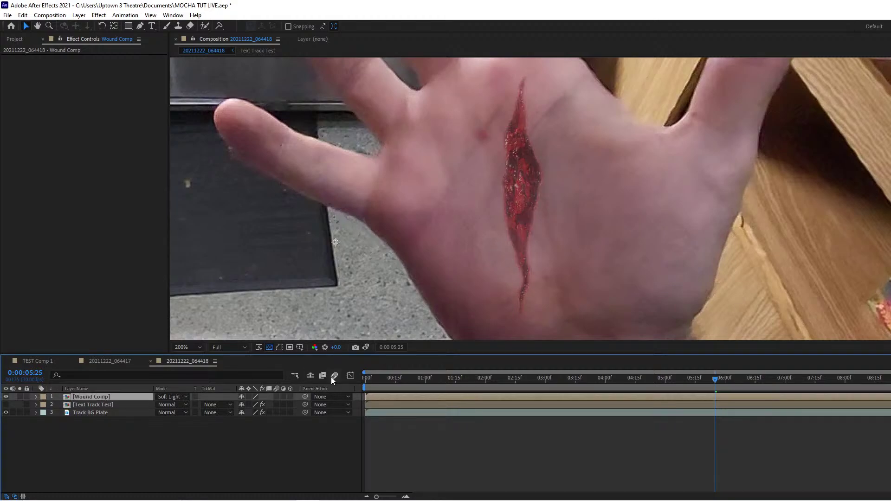
{"action": "left_click", "coordinate": [238, 450]}
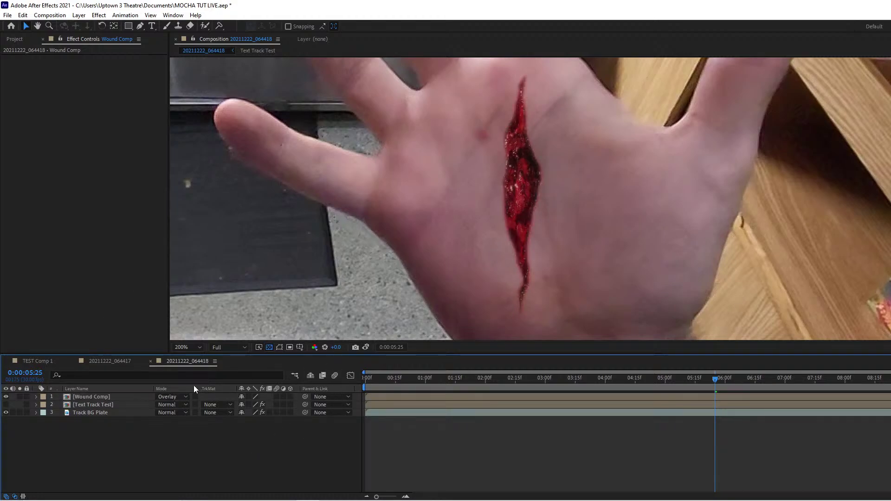
Copy the Mocha Pro effect from the Track BG Plate layer to the Wound Comp layer.
{"action": "left_click", "coordinate": [95, 411]}
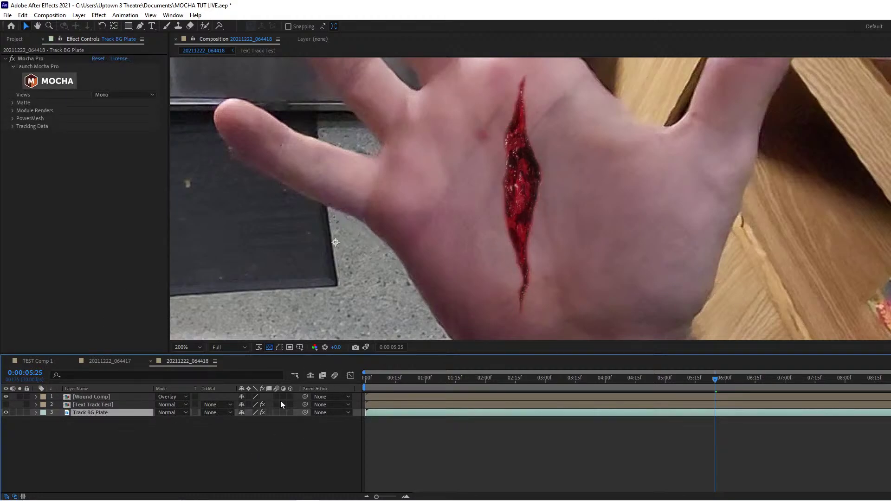
{"action": "left_click", "coordinate": [32, 58]}
{"action": "left_click", "coordinate": [90, 397]}
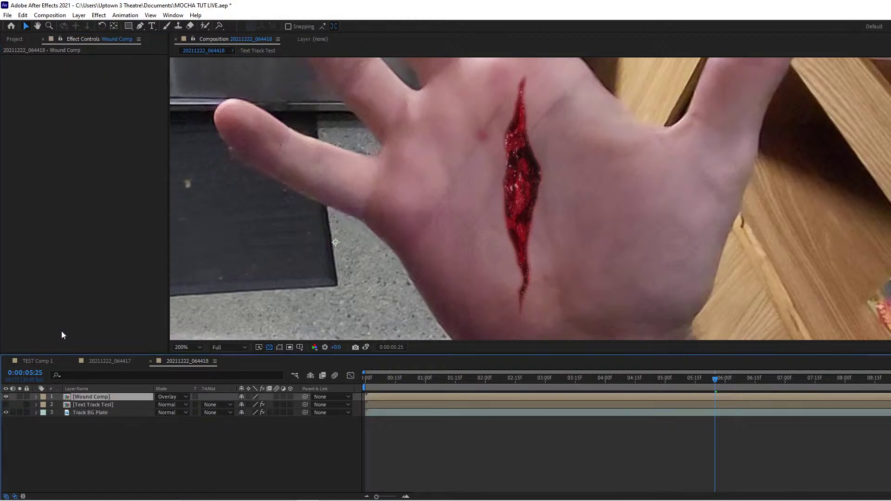
{"action": "key", "text": "equal"}
{"action": "key", "text": "ctrl+b"}
{"action": "key", "text": "ctrl+v"}
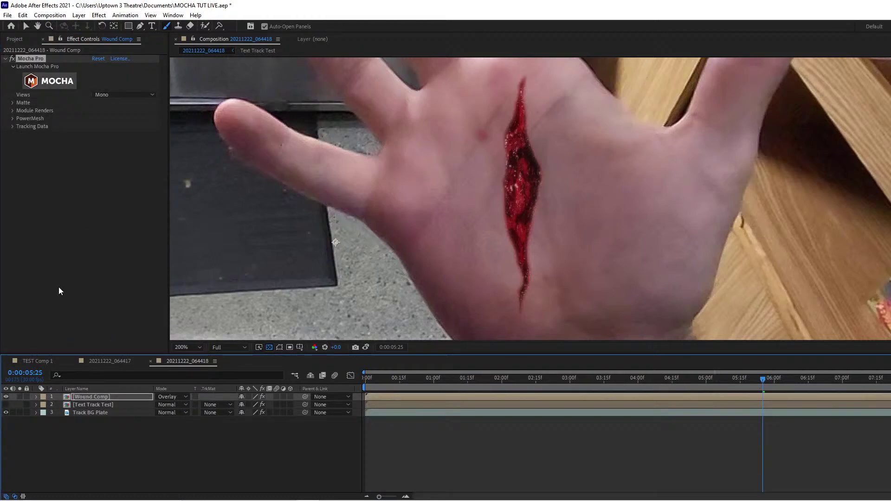
Enable Mocha Pro's module render on Wound Comp with the Stabilize: Warp module and High warp quality.
{"action": "left_click", "coordinate": [14, 110]}
{"action": "left_click", "coordinate": [94, 119]}
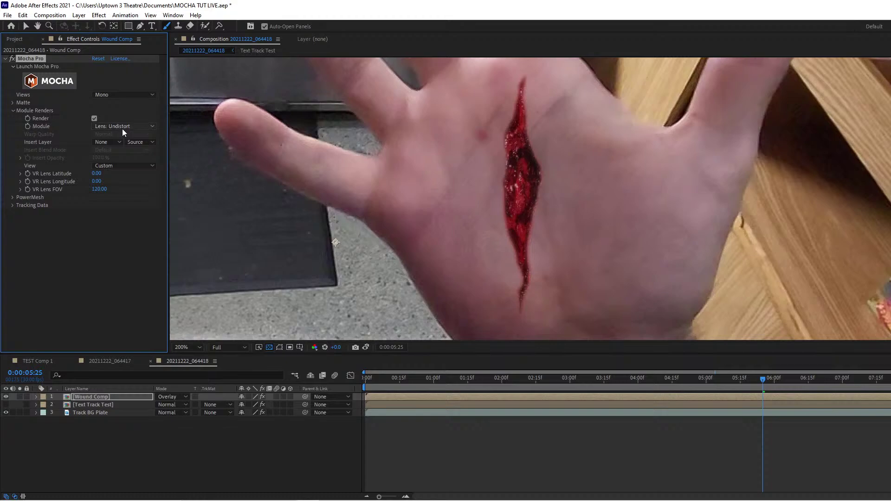
{"action": "left_click", "coordinate": [127, 127]}
{"action": "left_click", "coordinate": [124, 208]}
{"action": "left_click", "coordinate": [105, 134]}
{"action": "left_click", "coordinate": [114, 165]}
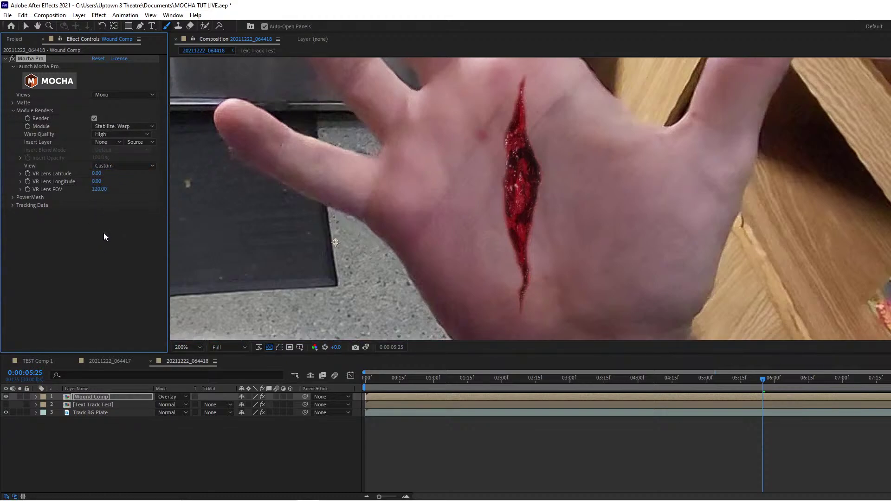
{"action": "scroll", "coordinate": [552, 197], "scroll_direction": "down", "scroll_amount": 2}
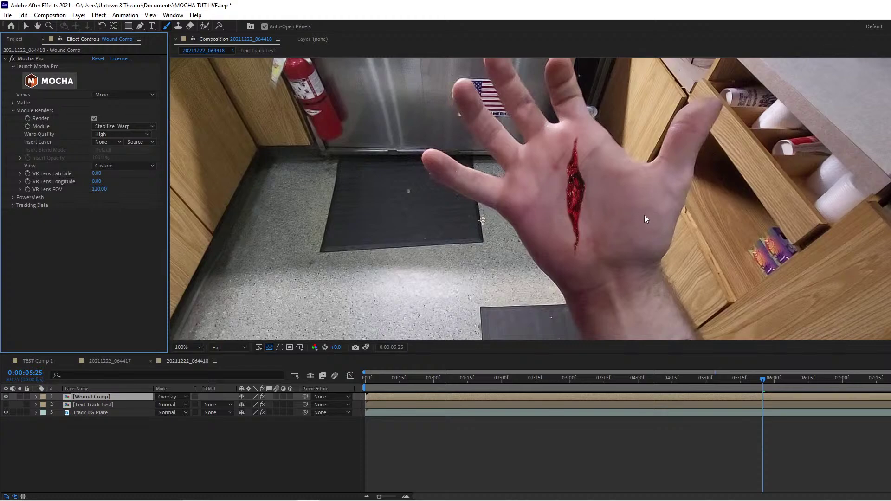
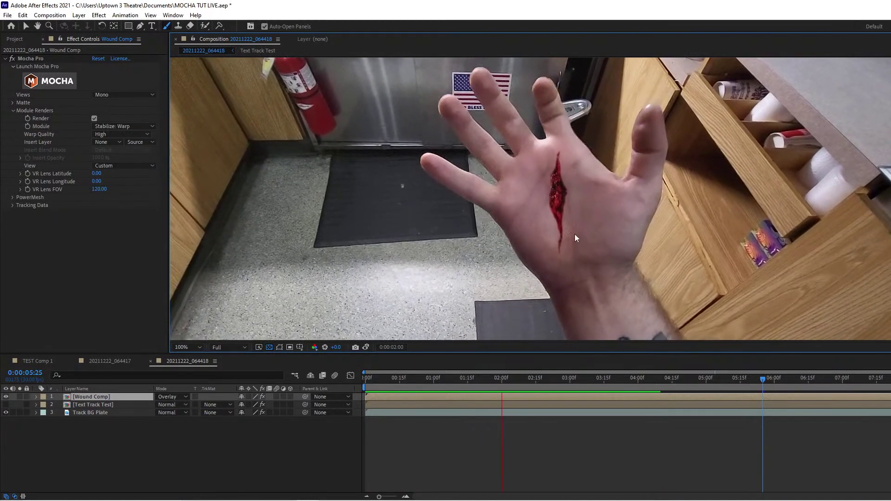
Play back the tracked wound on the palm at close range and return the current time to the first frame.
{"action": "scroll", "coordinate": [570, 219], "scroll_direction": "up", "scroll_amount": 1}
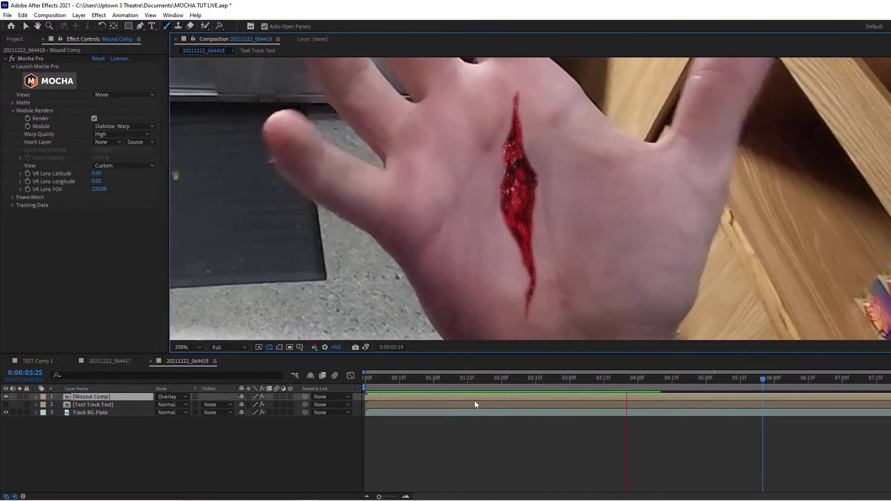
{"action": "left_click_drag", "start_coordinate": [447, 380], "coordinate": [344, 419]}
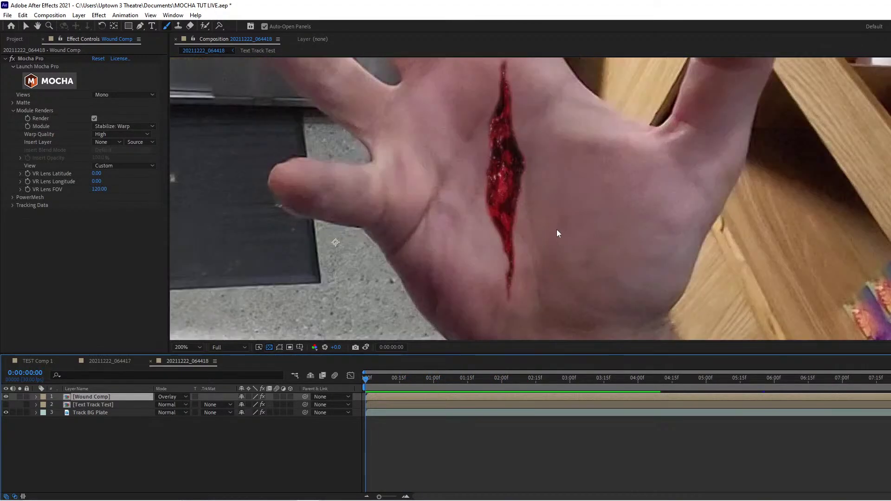
{"action": "scroll", "coordinate": [558, 234], "scroll_direction": "down", "scroll_amount": 3}
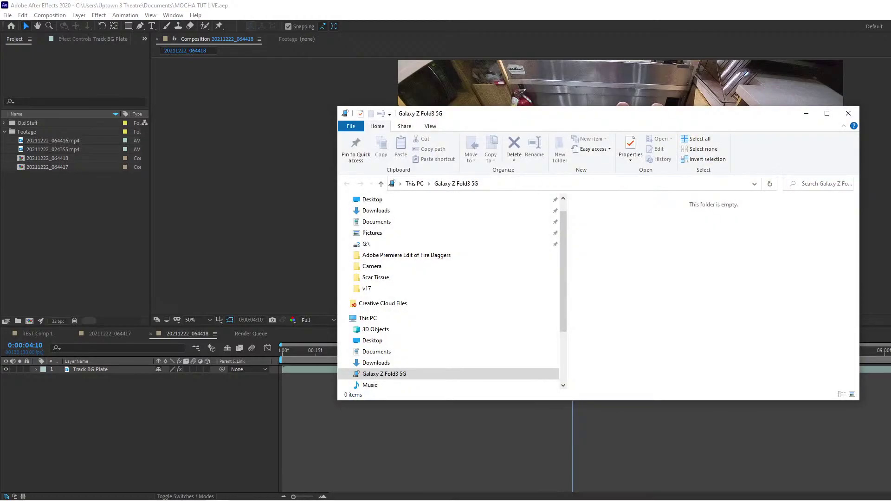
Close the Galaxy Z Fold3 5G folder window and check which effects are applied to the Track BG Plate layer.
{"action": "left_click", "coordinate": [849, 113]}
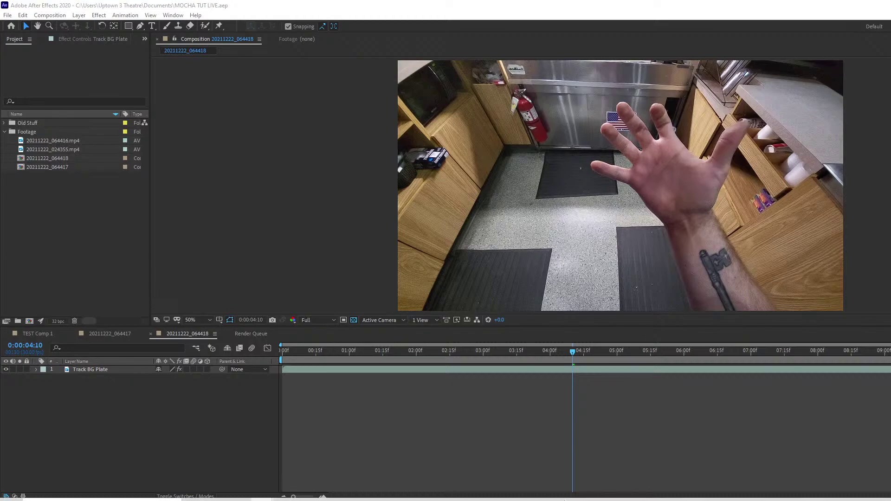
{"action": "left_click", "coordinate": [187, 425]}
{"action": "left_click", "coordinate": [99, 369]}
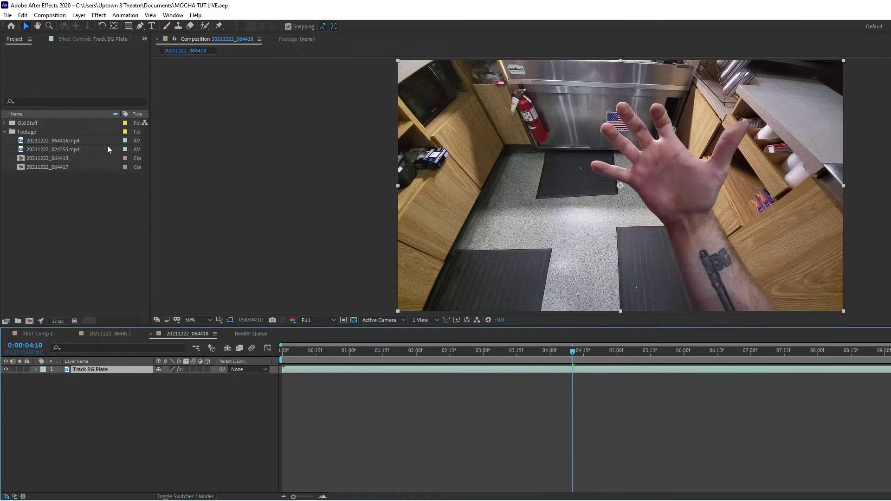
{"action": "left_click", "coordinate": [98, 40]}
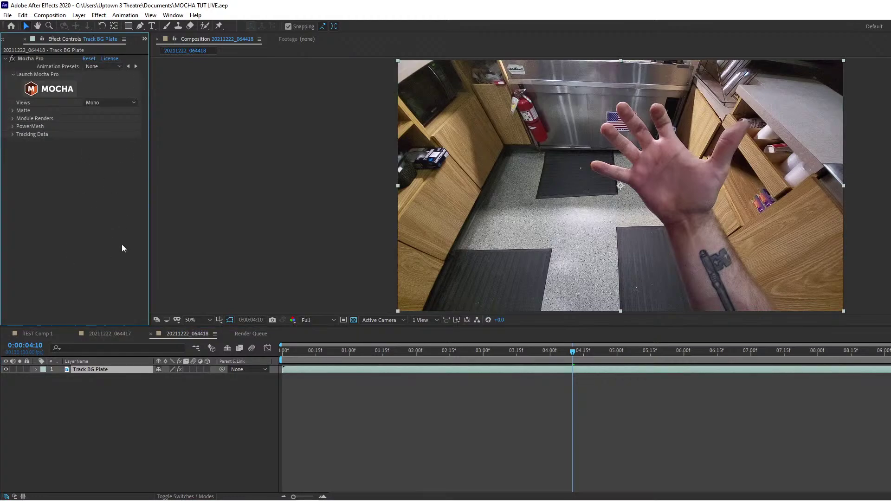
{"action": "left_click", "coordinate": [3, 41]}
Inspect the clips and compositions in the project's Footage folder, including 20211222_064416.mp4 and 20211222_064418.
{"action": "mouse_move", "coordinate": [187, 500]}
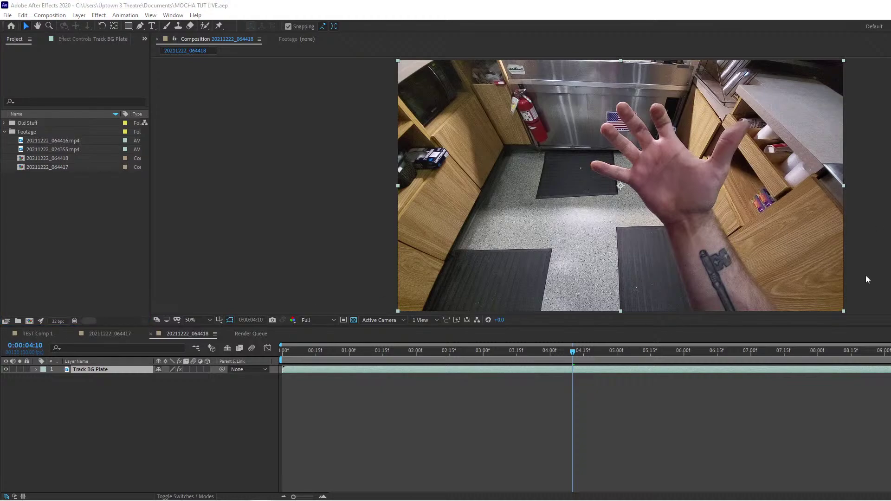
{"action": "left_click", "coordinate": [25, 200]}
{"action": "left_click", "coordinate": [49, 141]}
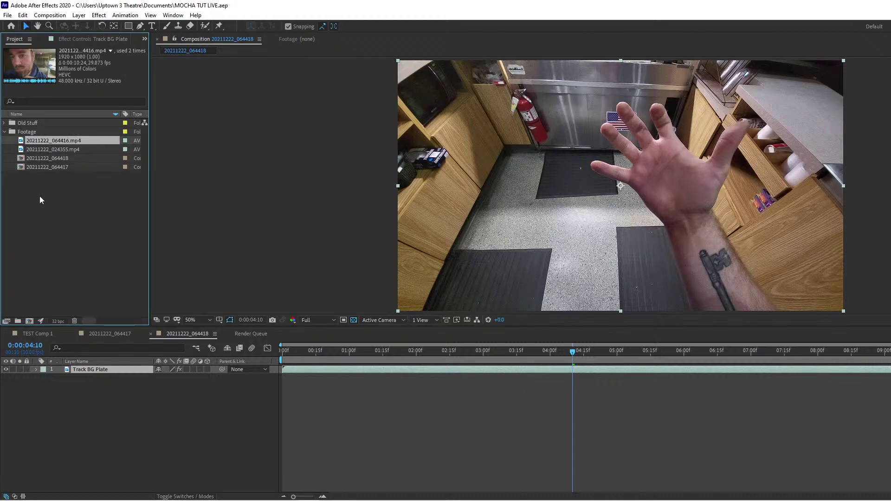
{"action": "left_click", "coordinate": [49, 167]}
{"action": "left_click", "coordinate": [49, 158]}
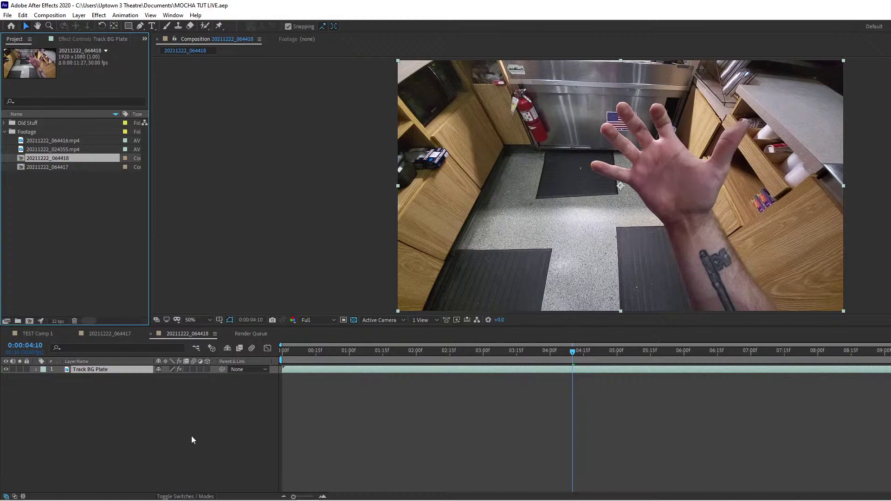
Set the current time to 0:00:05:25 in the 20211222_064418 composition and inspect the palm closely.
{"action": "left_click_drag", "start_coordinate": [317, 353], "coordinate": [656, 352]}
{"action": "left_click", "coordinate": [24, 346]}
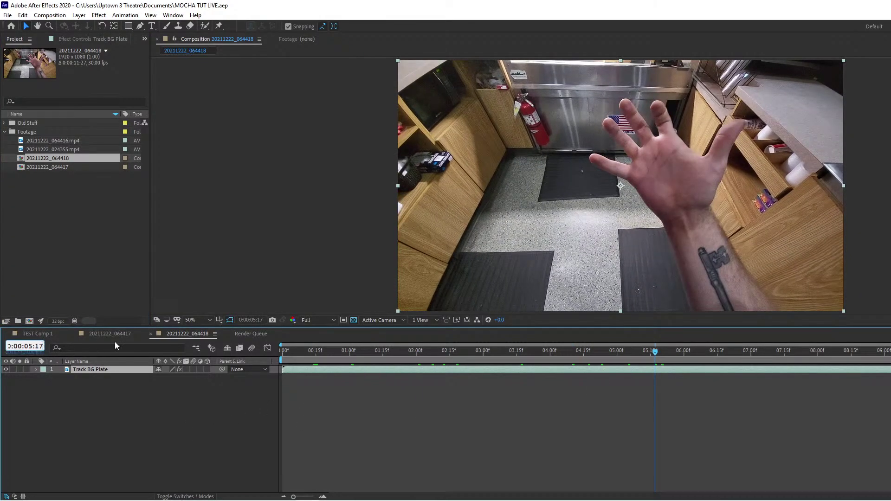
{"action": "key", "text": "BackSpace"}
{"action": "key", "text": "BackSpace"}
{"action": "type", "text": "25"}
{"action": "key", "text": "Return"}
{"action": "scroll", "coordinate": [673, 164], "scroll_direction": "up", "scroll_amount": 3}
{"action": "key", "text": "space"}
{"action": "left_click_drag", "start_coordinate": [733, 118], "coordinate": [375, 188]}
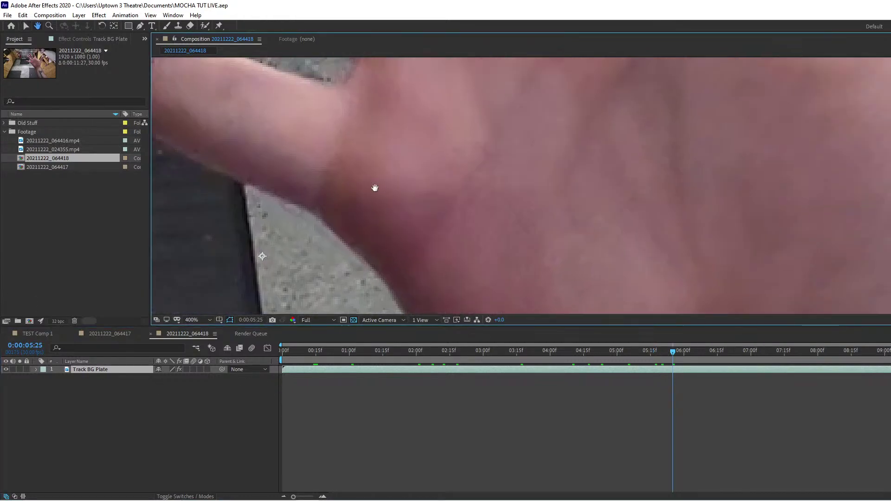
{"action": "scroll", "coordinate": [682, 182], "scroll_direction": "down", "scroll_amount": 3}
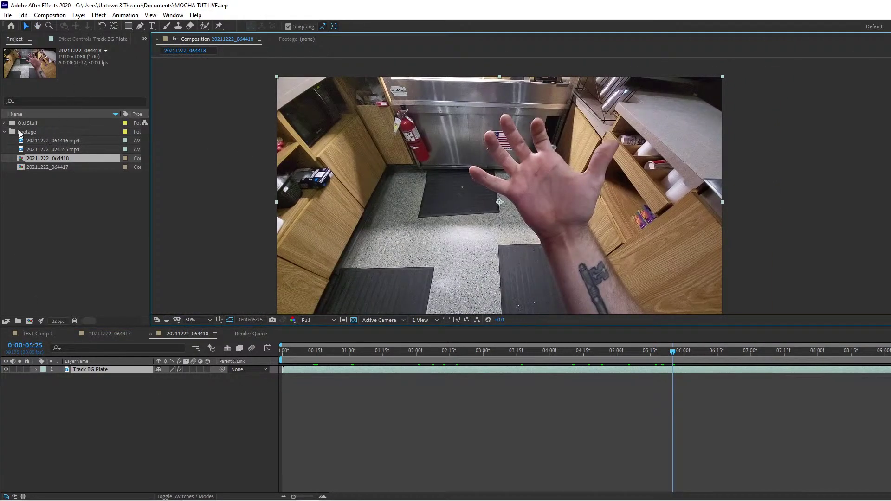
Place scar_PNG95133.png from the Old Stuff folder over the palm in the composition, leaving the folder collapsed.
{"action": "left_click", "coordinate": [4, 123]}
{"action": "left_click", "coordinate": [56, 168]}
{"action": "left_click", "coordinate": [57, 185]}
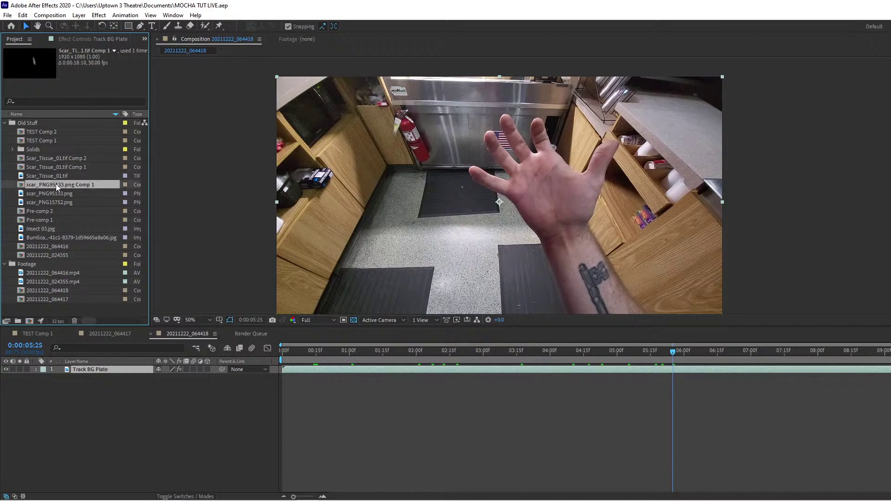
{"action": "left_click", "coordinate": [73, 194]}
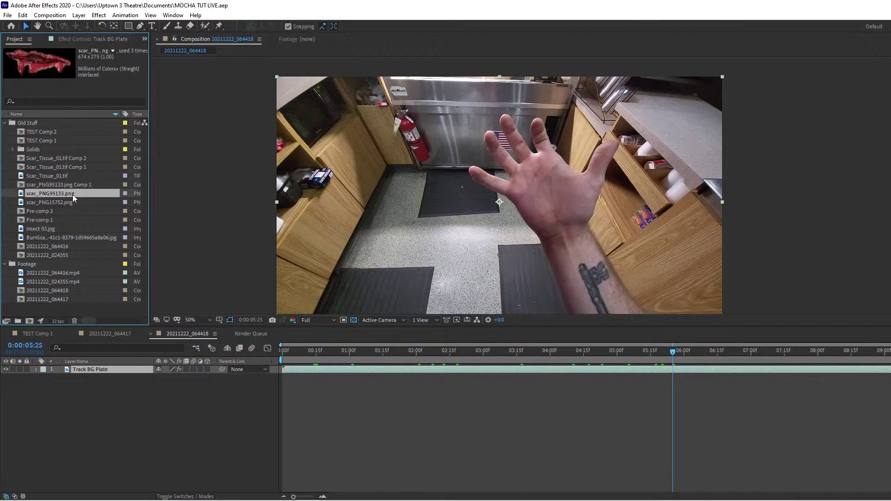
{"action": "left_click_drag", "start_coordinate": [49, 194], "coordinate": [564, 188]}
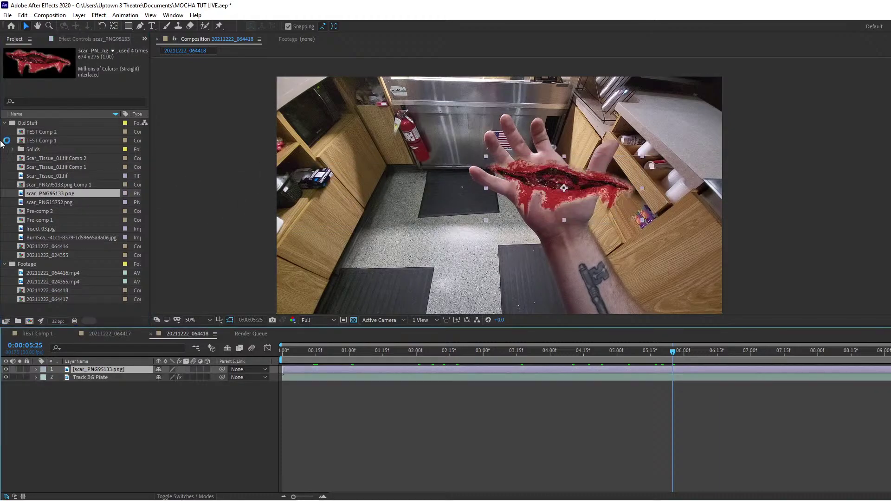
{"action": "left_click", "coordinate": [11, 124]}
{"action": "left_click", "coordinate": [5, 123]}
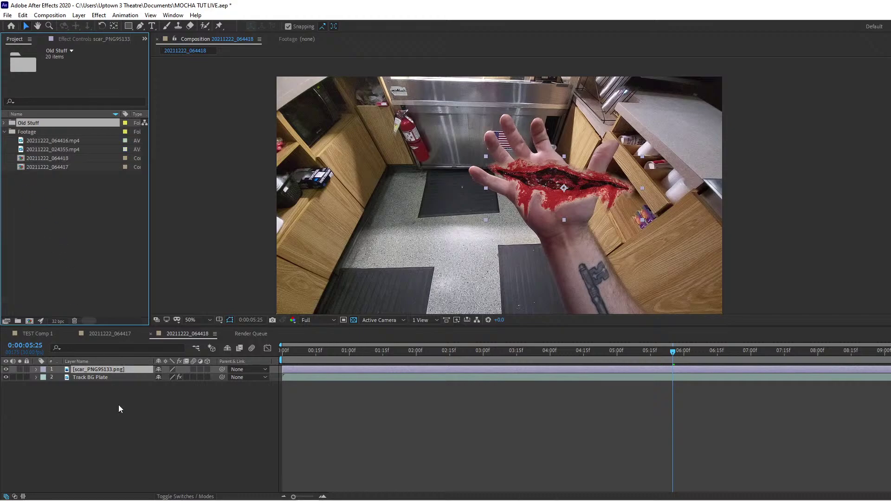
Rotate the scar image to run lengthwise along the palm, scale it to 37% and position it at the palm's center.
{"action": "left_click", "coordinate": [165, 385]}
{"action": "left_click", "coordinate": [548, 179]}
{"action": "key", "text": "w"}
{"action": "left_click_drag", "start_coordinate": [534, 172], "coordinate": [551, 231]}
{"action": "key", "text": "s"}
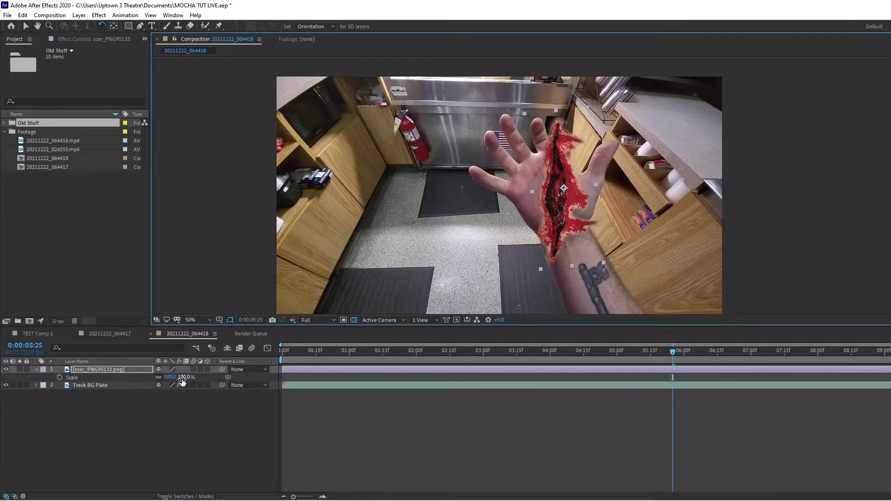
{"action": "left_click_drag", "start_coordinate": [182, 378], "coordinate": [159, 385]}
{"action": "key", "text": "v"}
{"action": "scroll", "coordinate": [515, 217], "scroll_direction": "up", "scroll_amount": 1}
{"action": "left_click_drag", "start_coordinate": [516, 197], "coordinate": [482, 189]}
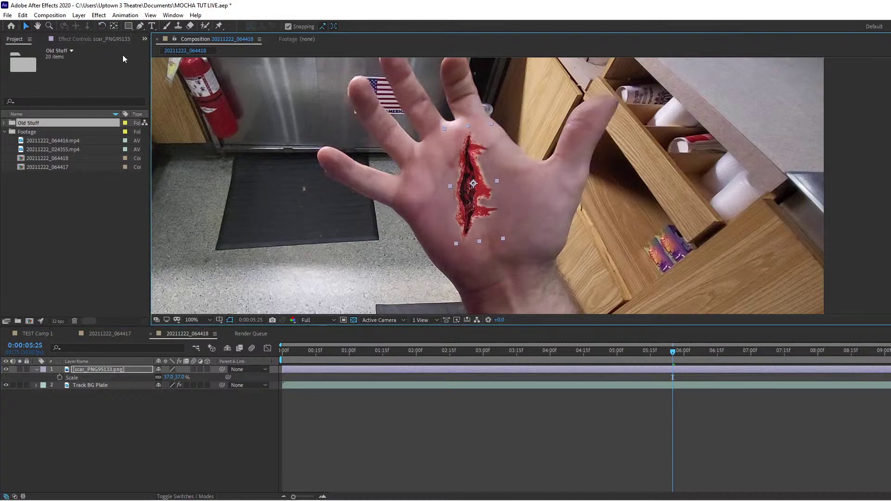
Begin a Pen tool mask on the scar layer, tracing the left edge of the dark gash upward toward its upper tip.
{"action": "left_click", "coordinate": [138, 26]}
{"action": "scroll", "coordinate": [632, 225], "scroll_direction": "up", "scroll_amount": 1}
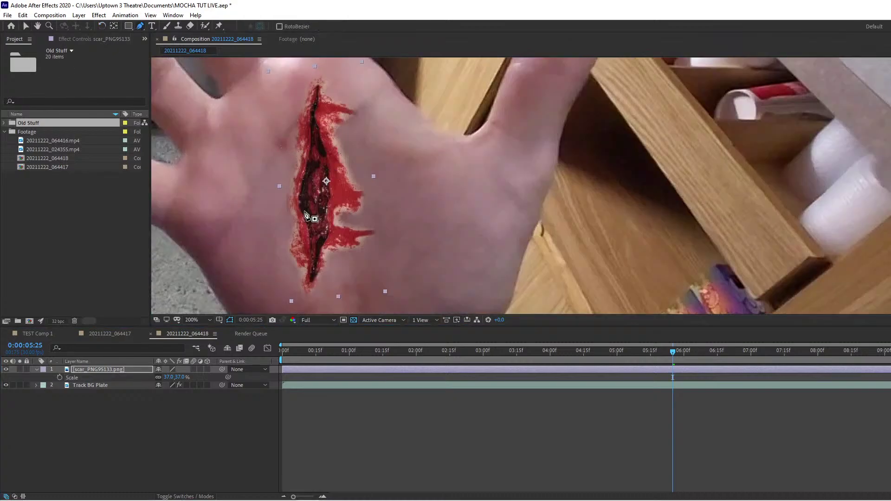
{"action": "left_click", "coordinate": [310, 260]}
{"action": "left_click", "coordinate": [308, 224]}
{"action": "left_click", "coordinate": [300, 208]}
{"action": "left_click", "coordinate": [299, 196]}
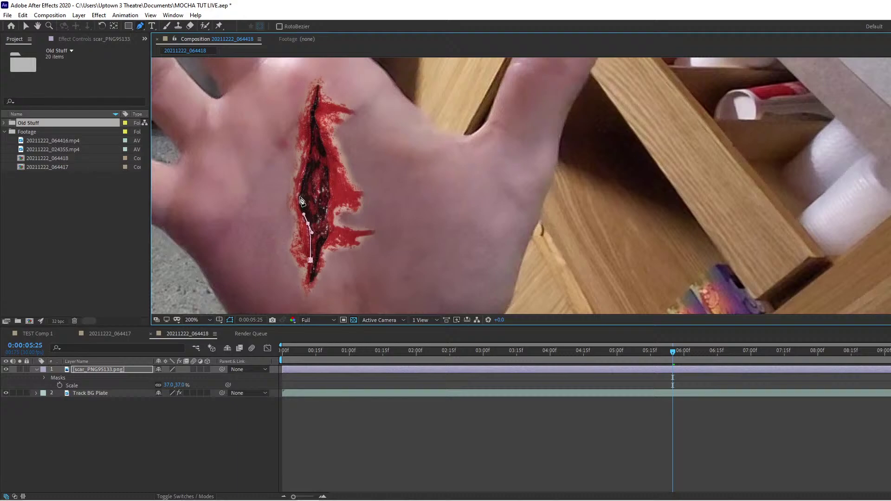
{"action": "left_click", "coordinate": [302, 182]}
{"action": "left_click", "coordinate": [309, 141]}
{"action": "left_click", "coordinate": [312, 127]}
{"action": "left_click", "coordinate": [313, 105]}
{"action": "left_click", "coordinate": [316, 95]}
Continue the mask around the gash's upper tip and down its right edge, closing the path around the lower tip.
{"action": "scroll", "coordinate": [333, 91], "scroll_direction": "up", "scroll_amount": 2}
{"action": "left_click_drag", "start_coordinate": [350, 94], "coordinate": [502, 233]}
{"action": "scroll", "coordinate": [613, 185], "scroll_direction": "down", "scroll_amount": 1}
{"action": "left_click_drag", "start_coordinate": [790, 190], "coordinate": [534, 98]}
{"action": "left_click_drag", "start_coordinate": [859, 243], "coordinate": [573, 138]}
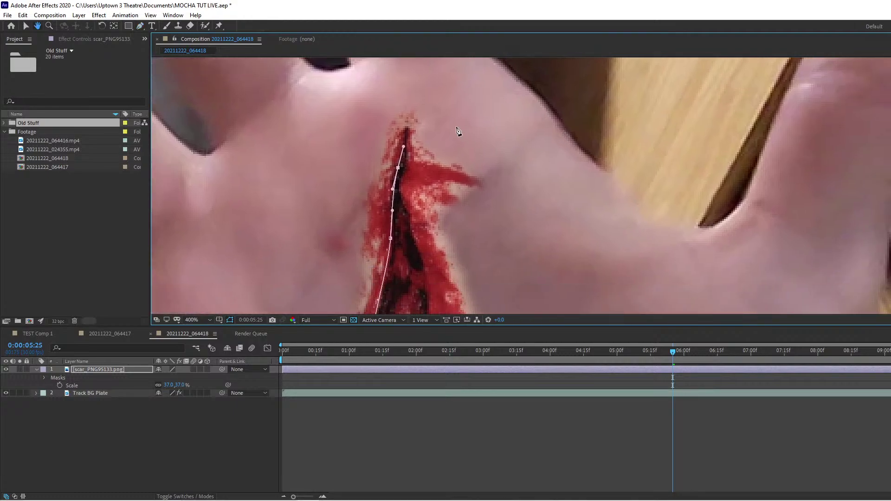
{"action": "left_click", "coordinate": [408, 126]}
{"action": "left_click", "coordinate": [409, 170]}
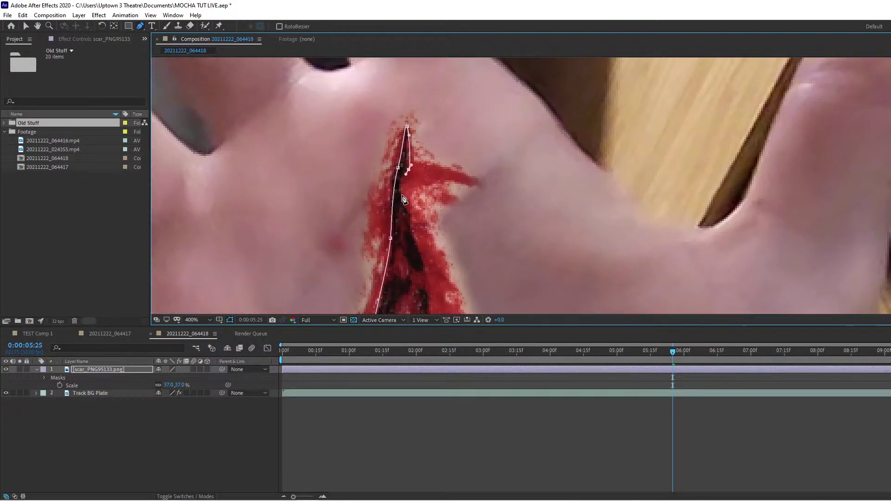
{"action": "left_click_drag", "start_coordinate": [402, 200], "coordinate": [407, 213]}
{"action": "left_click_drag", "start_coordinate": [423, 257], "coordinate": [439, 191]}
{"action": "left_click_drag", "start_coordinate": [436, 233], "coordinate": [456, 194]}
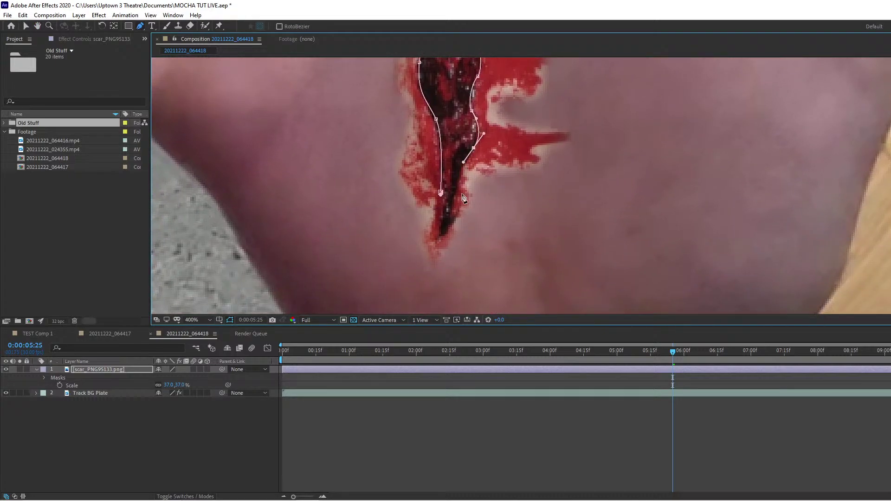
{"action": "left_click_drag", "start_coordinate": [445, 235], "coordinate": [446, 190]}
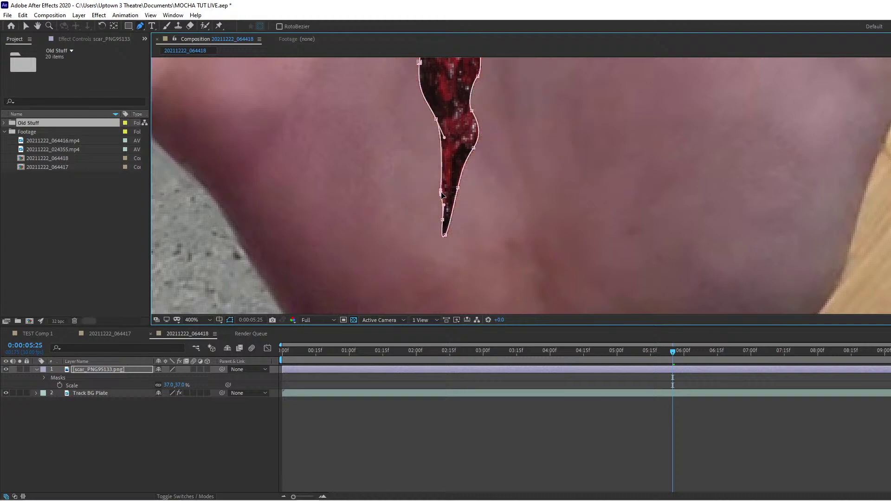
Set the Mask Feather of the scar layer's Mask 1 to 14 pixels and deselect the layer.
{"action": "key", "text": "v"}
{"action": "key", "text": "f"}
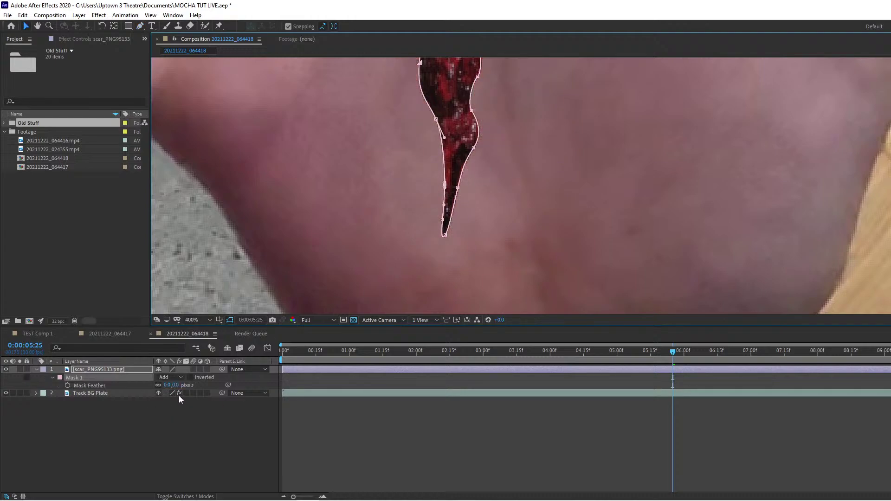
{"action": "left_click_drag", "start_coordinate": [176, 386], "coordinate": [179, 432]}
{"action": "left_click", "coordinate": [179, 432]}
{"action": "scroll", "coordinate": [486, 116], "scroll_direction": "down", "scroll_amount": 2}
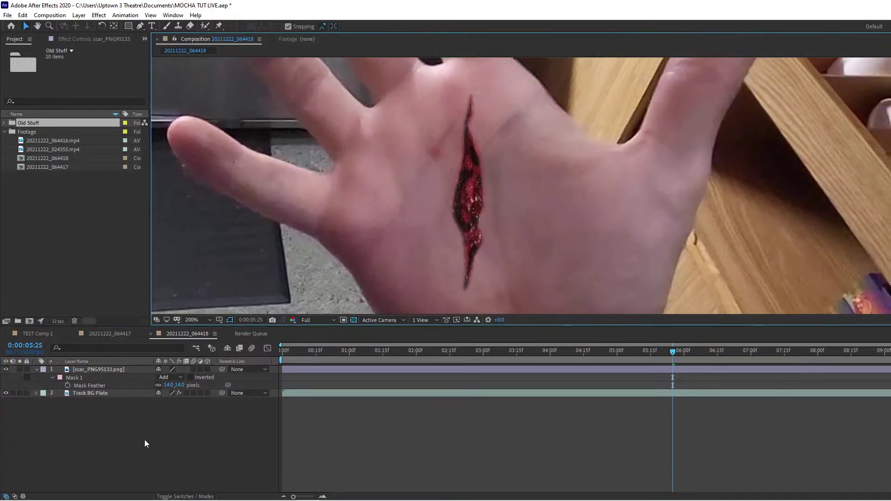
Pre-compose the masked scar_PNG95133.png layer and rename the resulting layer Wound Precomp.
{"action": "left_click", "coordinate": [105, 369]}
{"action": "left_click", "coordinate": [78, 15]}
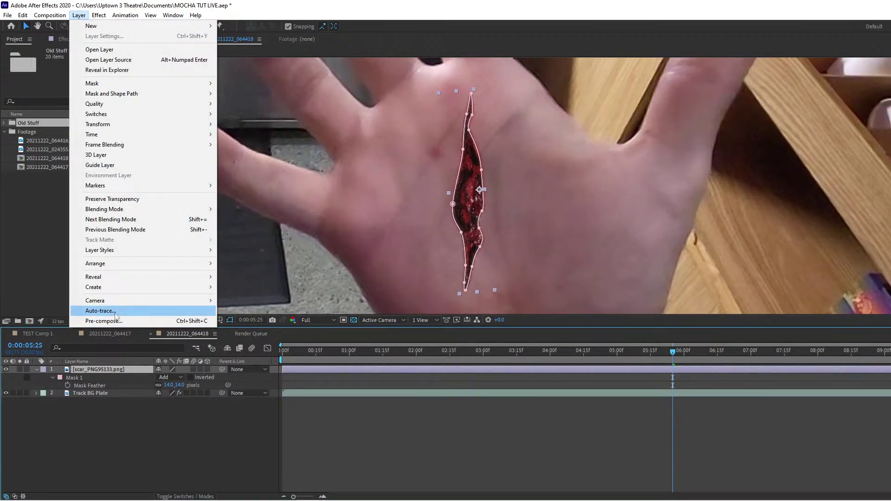
{"action": "left_click", "coordinate": [103, 321]}
{"action": "left_click", "coordinate": [252, 225]}
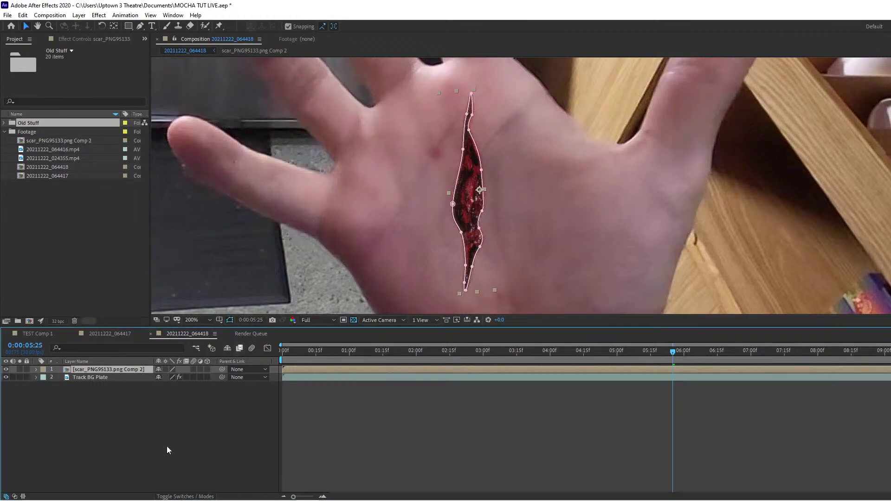
{"action": "key", "text": "Return"}
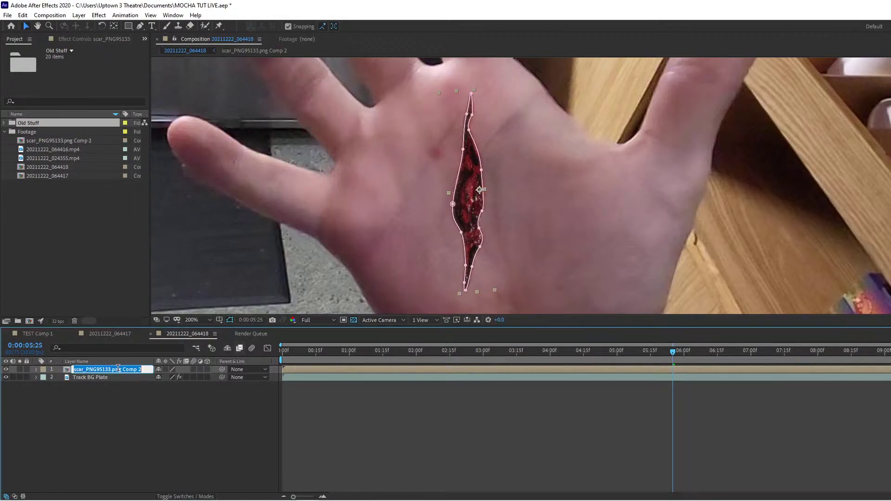
{"action": "type", "text": "Wound Precomp"}
{"action": "key", "text": "Return"}
{"action": "left_click", "coordinate": [139, 399]}
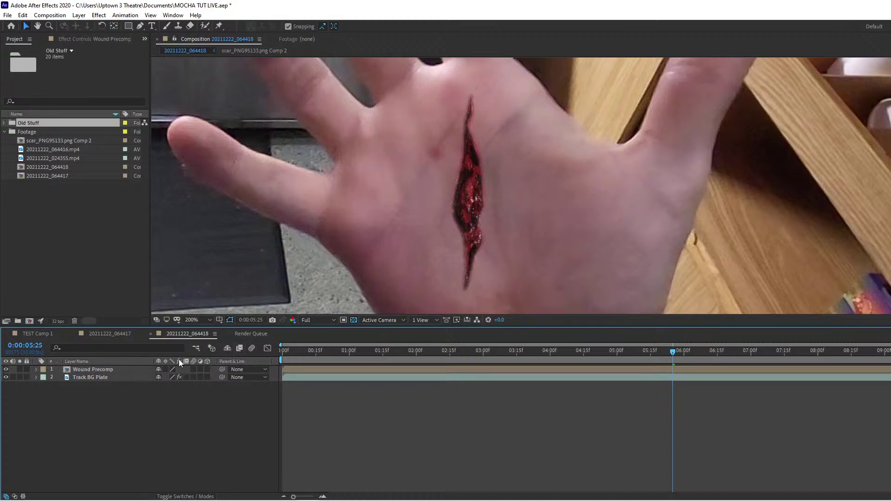
Undo the layer renaming and the pre-composition of the scar layer.
{"action": "left_click", "coordinate": [112, 370]}
{"action": "key", "text": "ctrl+z"}
{"action": "key", "text": "ctrl+z"}
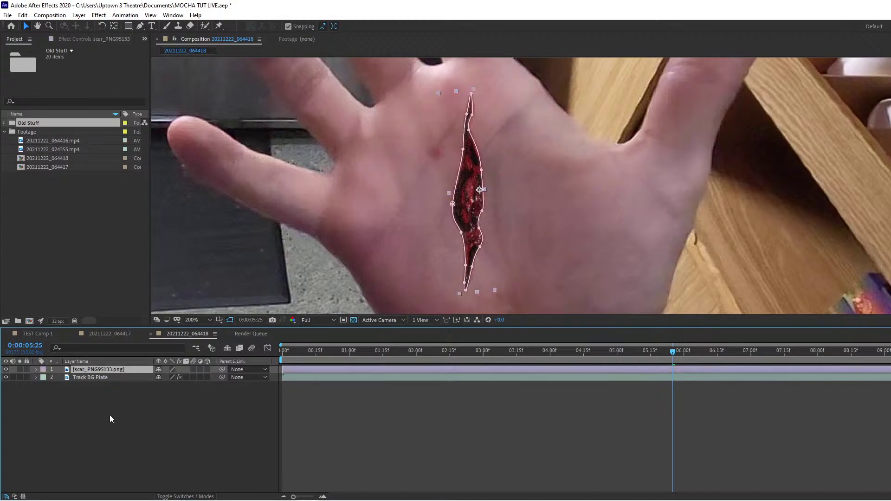
Pre-compose the masked scar_PNG95133.png layer as Wound Precomp, moving all attributes into the new composition.
{"action": "left_click", "coordinate": [79, 15]}
{"action": "left_click", "coordinate": [88, 320]}
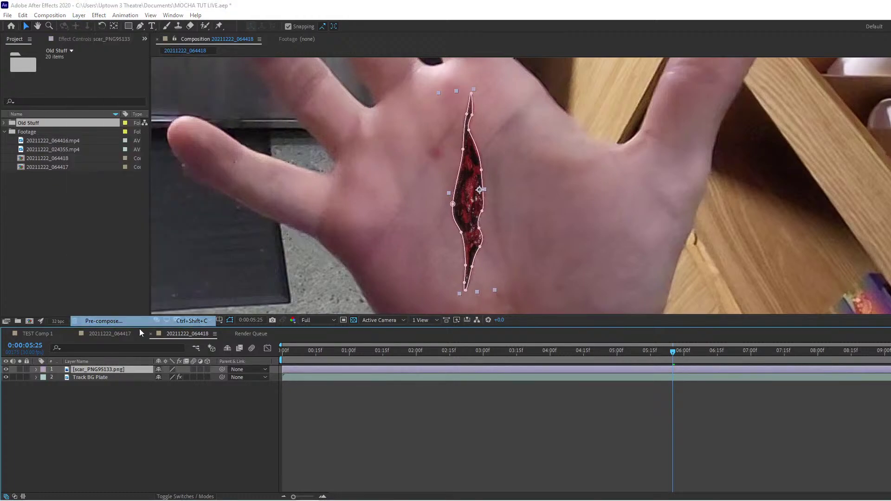
{"action": "left_click", "coordinate": [173, 172]}
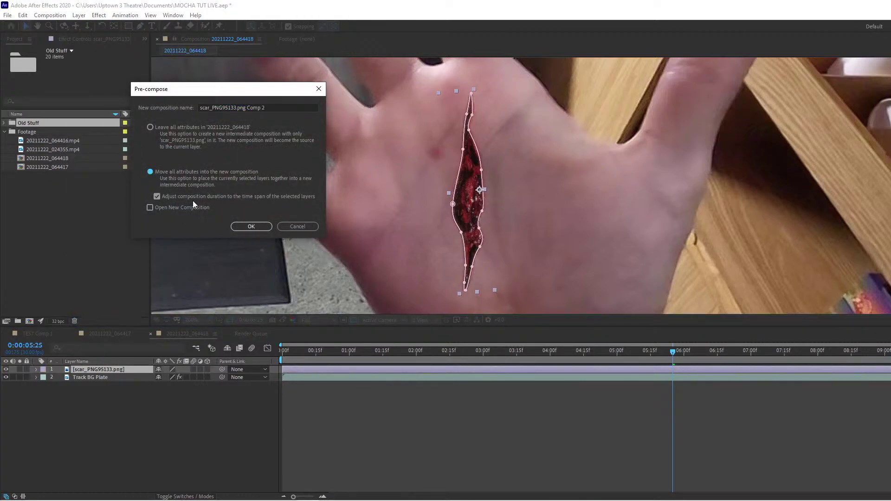
{"action": "left_click_drag", "start_coordinate": [281, 109], "coordinate": [141, 97]}
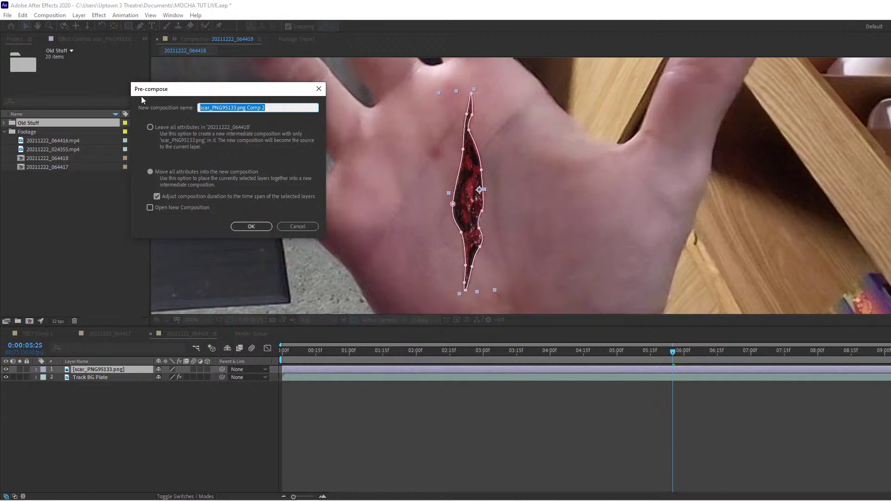
{"action": "type", "text": "Wound Precomp"}
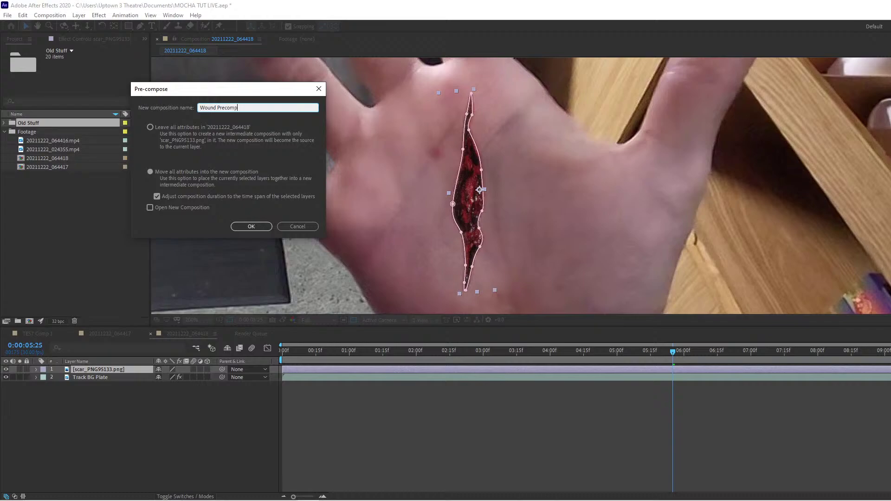
{"action": "key", "text": "Return"}
{"action": "left_click", "coordinate": [122, 417]}
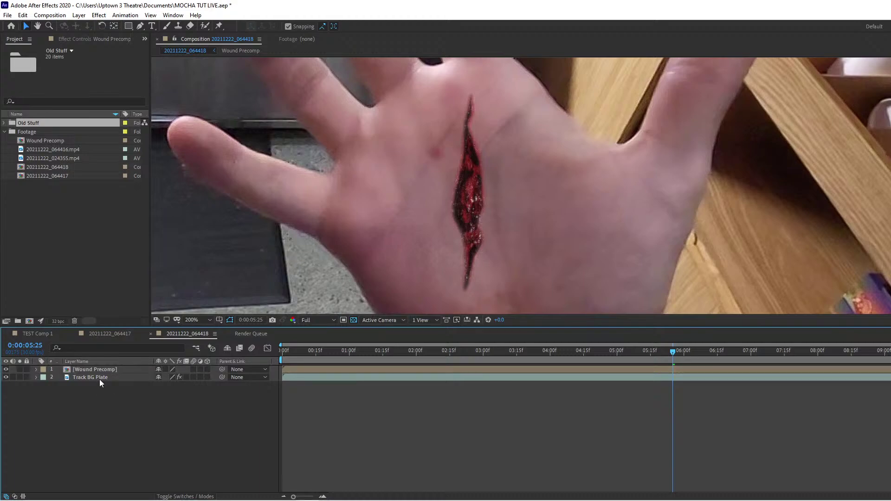
Copy the Mocha Pro effect from the Track BG Plate layer onto the Wound Precomp layer.
{"action": "left_click", "coordinate": [107, 377]}
{"action": "left_click", "coordinate": [73, 40]}
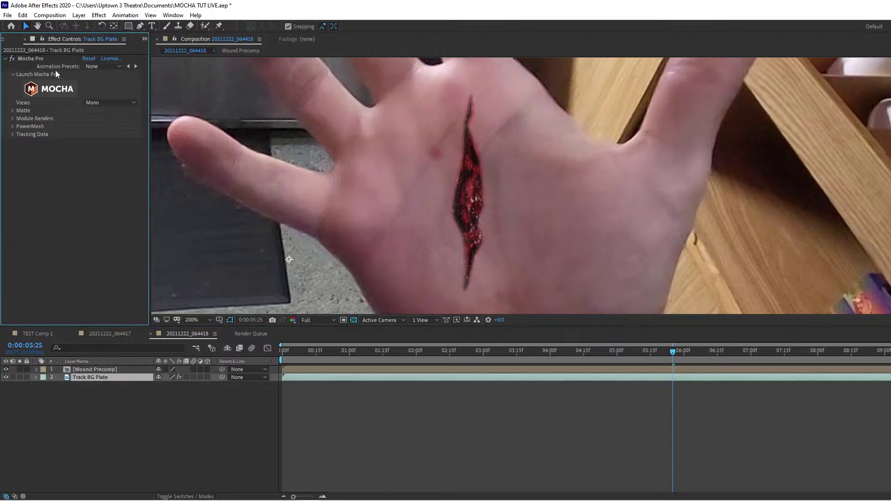
{"action": "left_click", "coordinate": [29, 61]}
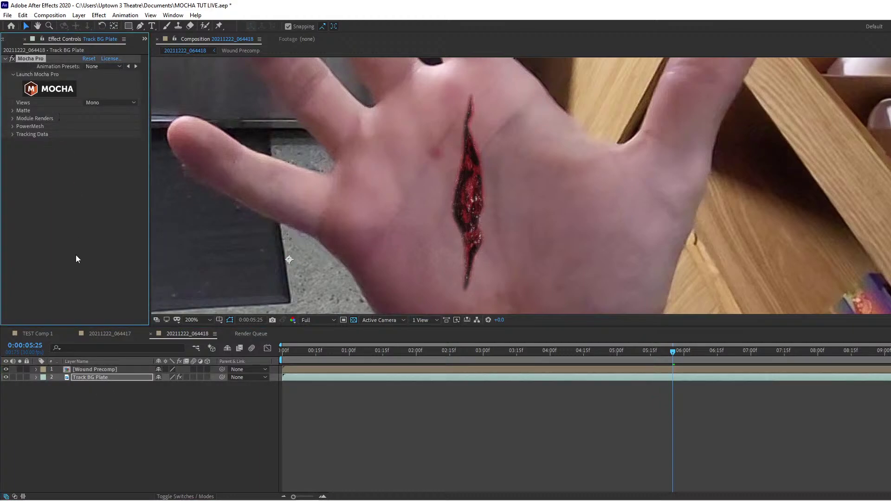
{"action": "left_click", "coordinate": [92, 369]}
{"action": "left_click", "coordinate": [46, 166]}
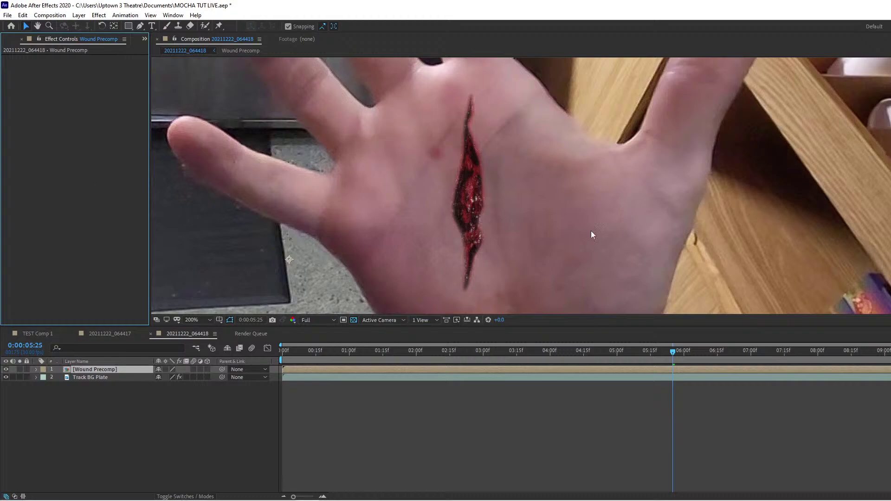
{"action": "scroll", "coordinate": [617, 188], "scroll_direction": "down", "scroll_amount": 2}
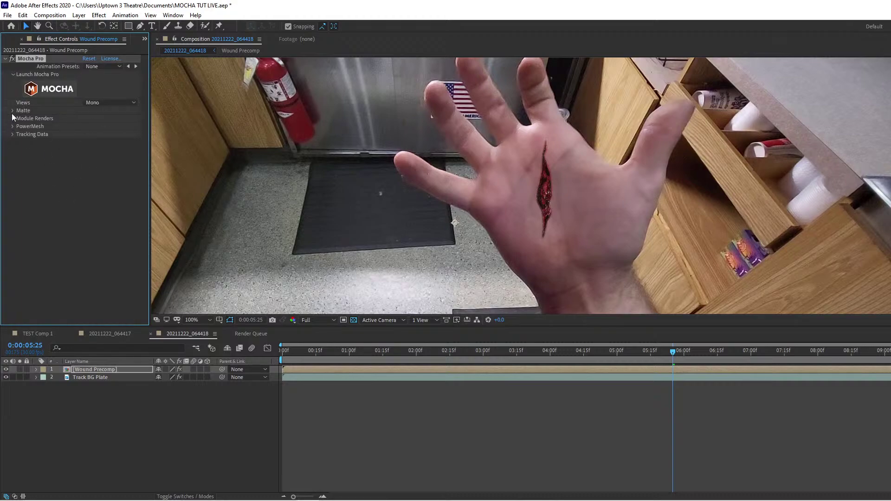
Enable Render in Wound Precomp's Mocha Pro module renders, with the module set to Stabilize: Warp and Warp Quality set to High.
{"action": "left_click", "coordinate": [13, 119]}
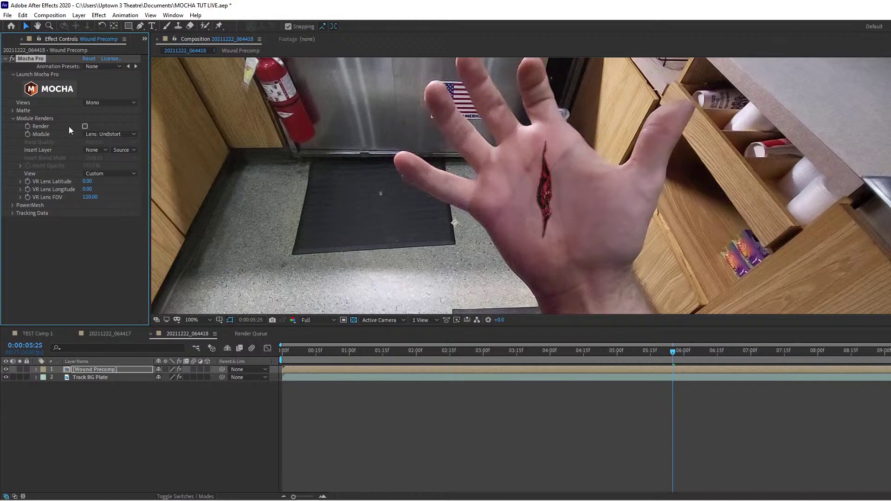
{"action": "left_click", "coordinate": [85, 126]}
{"action": "left_click", "coordinate": [110, 135]}
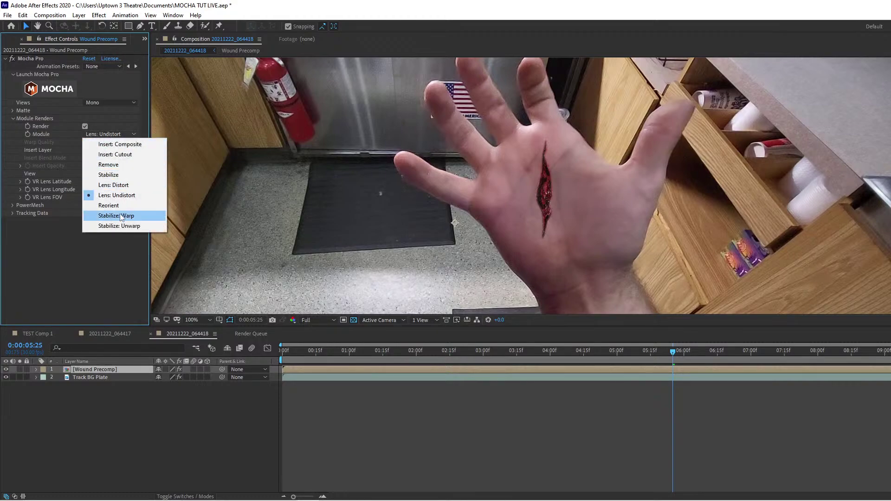
{"action": "left_click", "coordinate": [125, 216]}
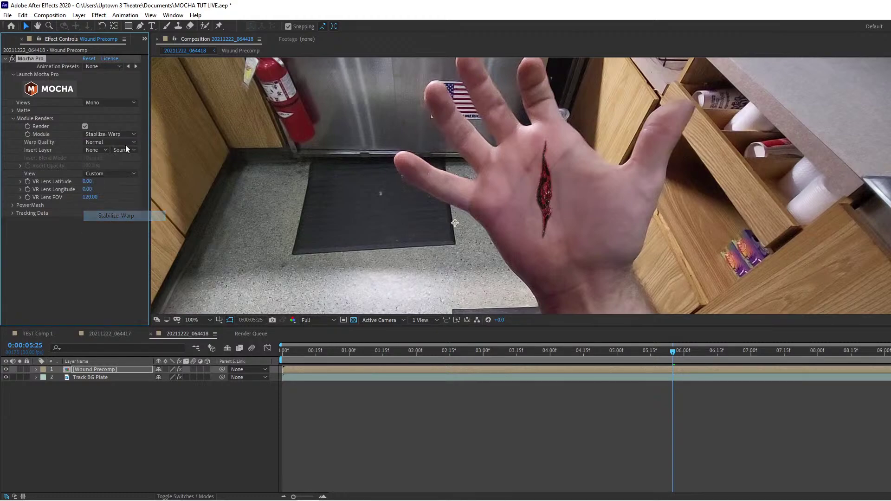
{"action": "left_click", "coordinate": [98, 143]}
{"action": "left_click", "coordinate": [99, 169]}
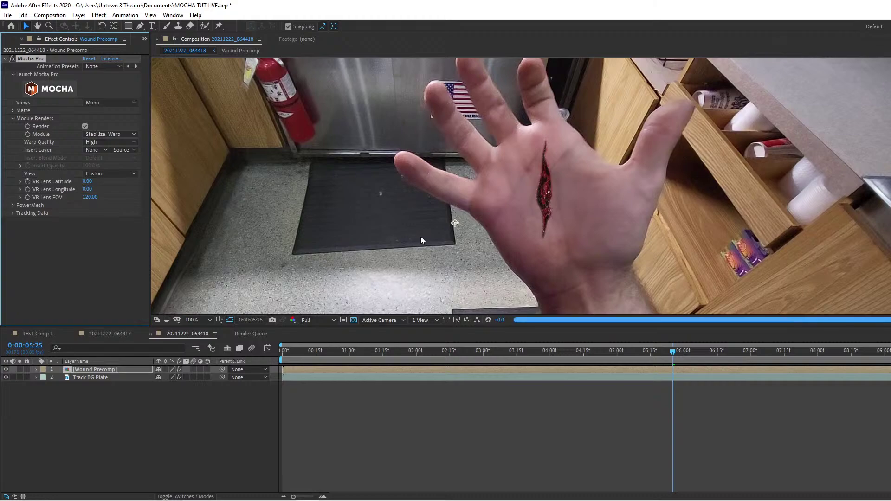
Play and scrub the composition from its first frame to check how the wound follows the palm.
{"action": "left_click_drag", "start_coordinate": [507, 352], "coordinate": [256, 333]}
{"action": "key", "text": "space"}
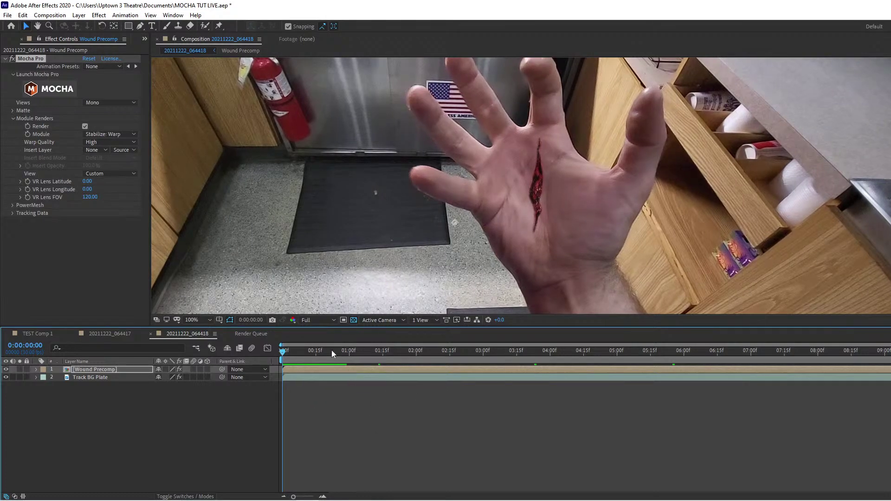
{"action": "left_click_drag", "start_coordinate": [332, 350], "coordinate": [280, 377]}
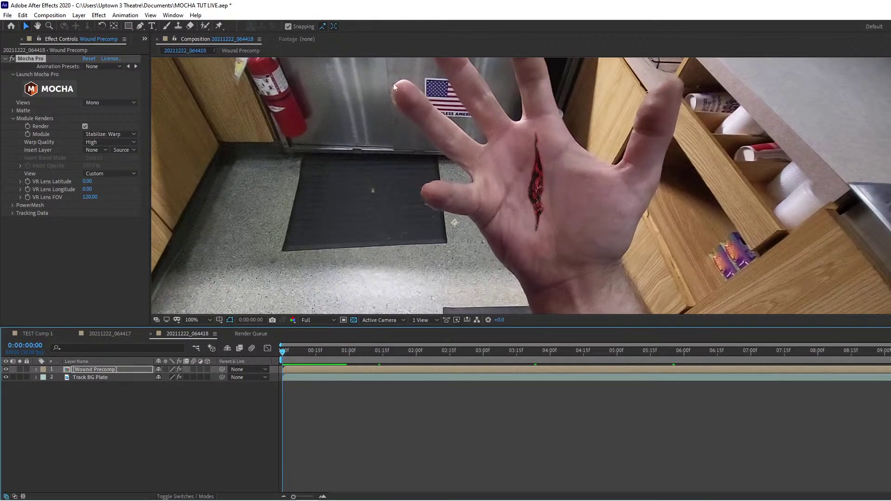
Lock the 20211222_064418 composition viewer, open Wound Precomp in its own viewer and dock it beside the locked one.
{"action": "left_click", "coordinate": [175, 39]}
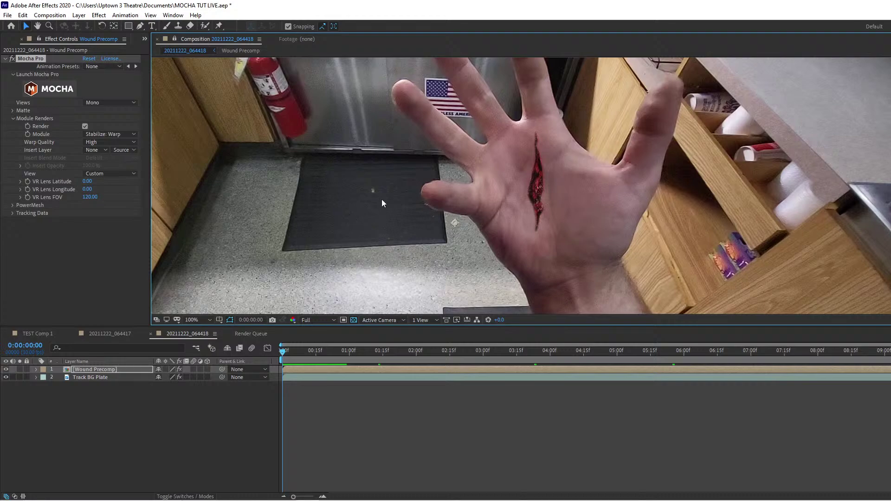
{"action": "double_click", "coordinate": [101, 370]}
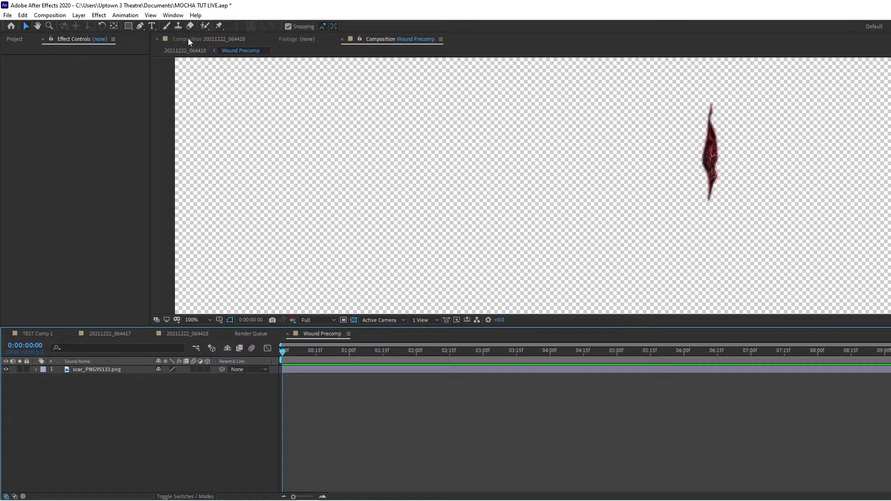
{"action": "left_click", "coordinate": [361, 40]}
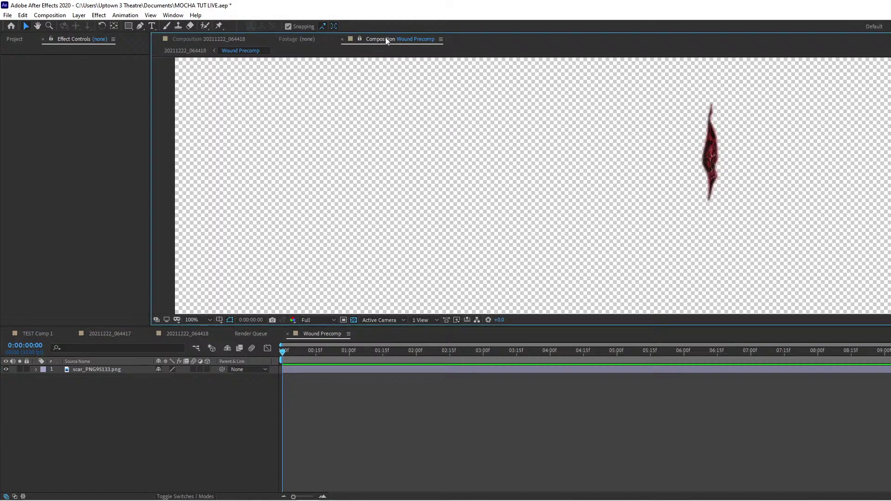
{"action": "left_click_drag", "start_coordinate": [383, 40], "coordinate": [698, 194]}
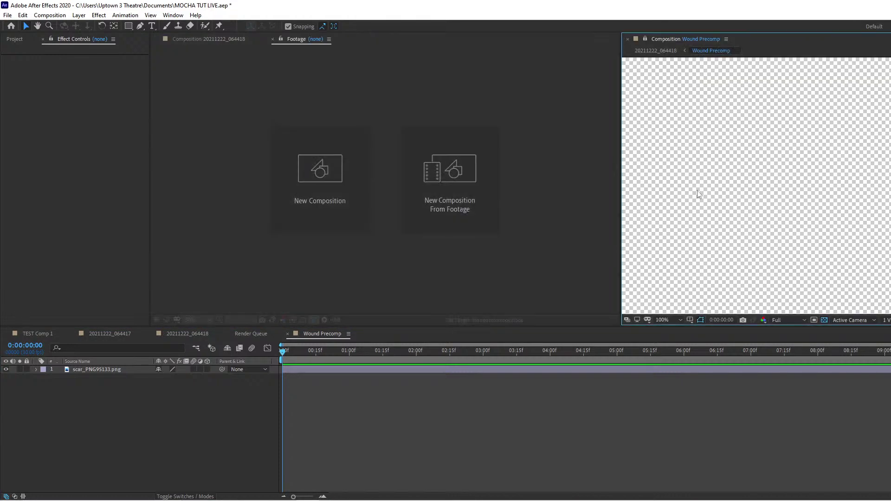
{"action": "left_click", "coordinate": [195, 41]}
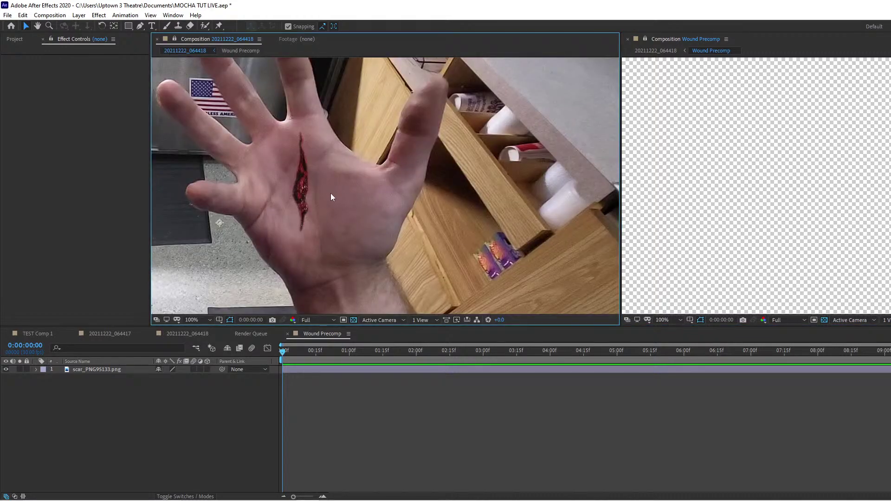
{"action": "left_click_drag", "start_coordinate": [333, 196], "coordinate": [394, 186]}
{"action": "left_click_drag", "start_coordinate": [813, 241], "coordinate": [720, 257]}
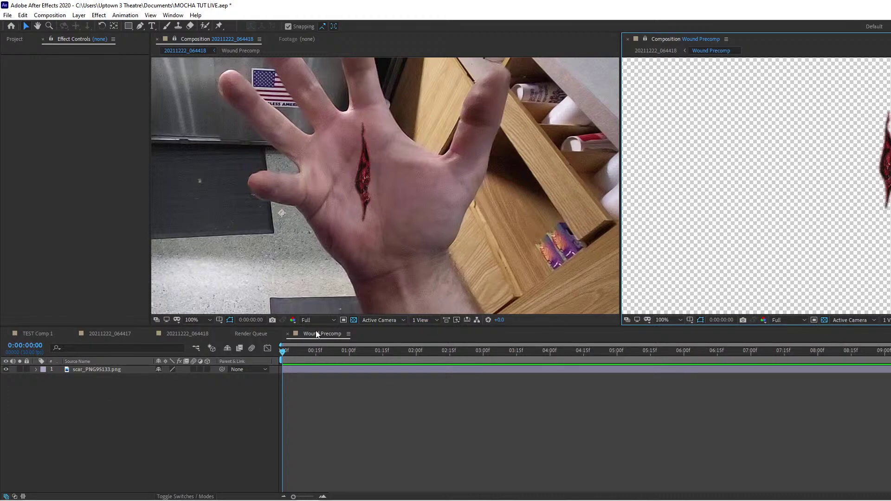
Dock the Wound Precomp timeline in its own panel beside the main one, narrow it, and display the 20211222_064418 timeline alongside.
{"action": "left_click_drag", "start_coordinate": [310, 333], "coordinate": [889, 423]}
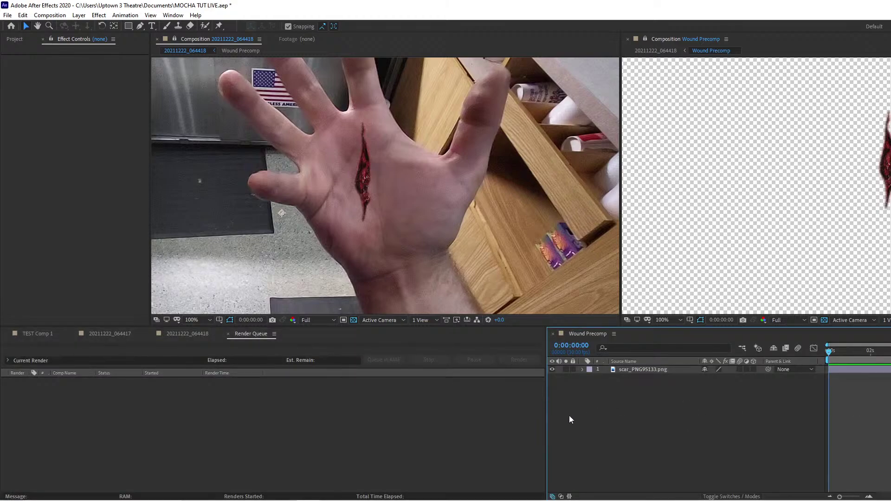
{"action": "left_click_drag", "start_coordinate": [546, 409], "coordinate": [619, 410]}
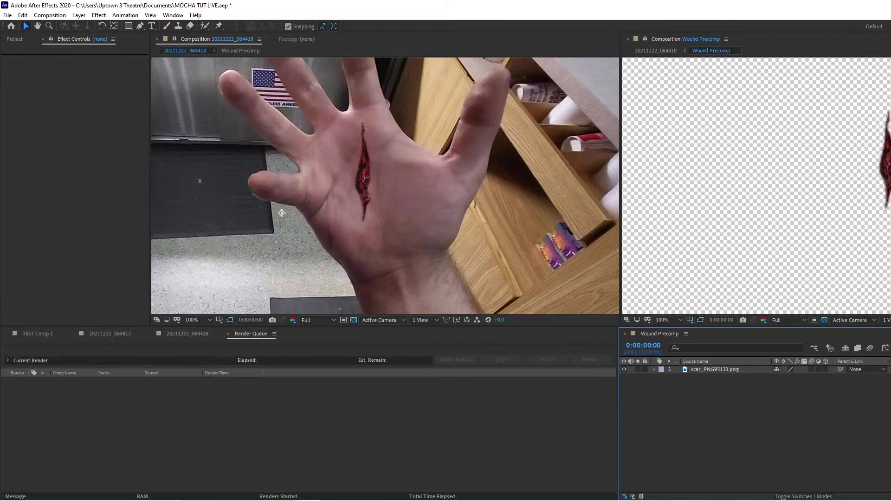
{"action": "left_click", "coordinate": [109, 333]}
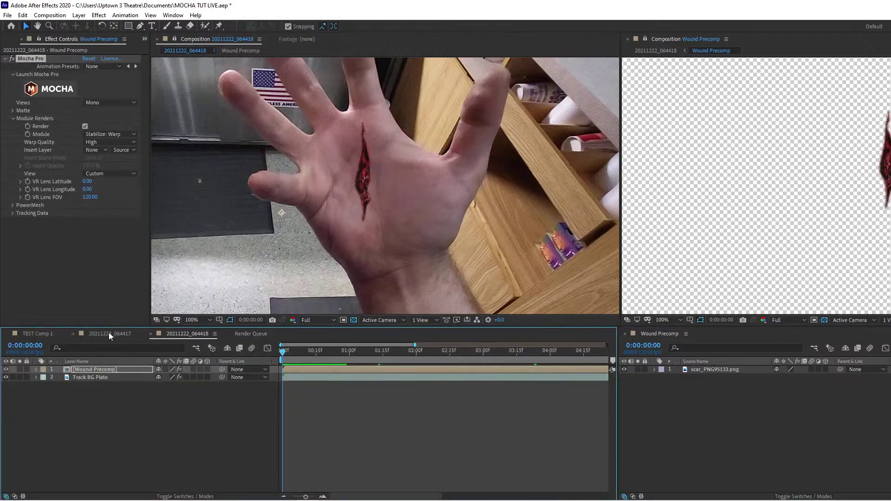
{"action": "left_click", "coordinate": [60, 333]}
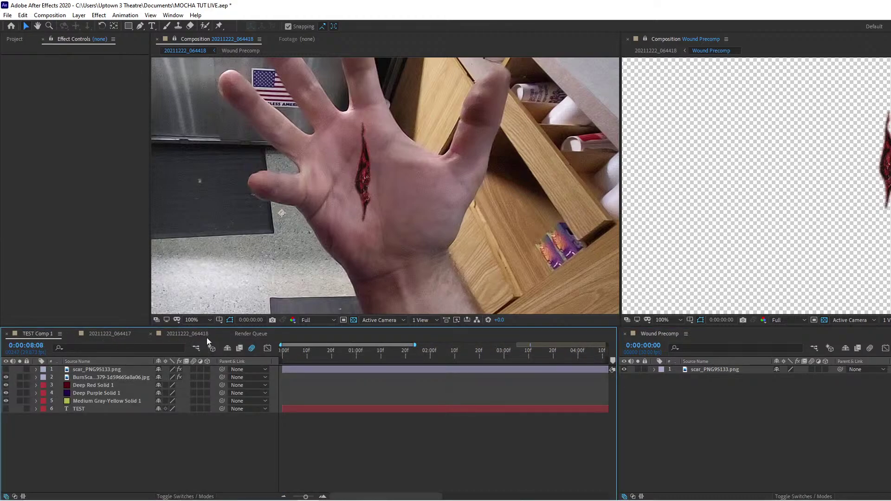
{"action": "left_click", "coordinate": [189, 334]}
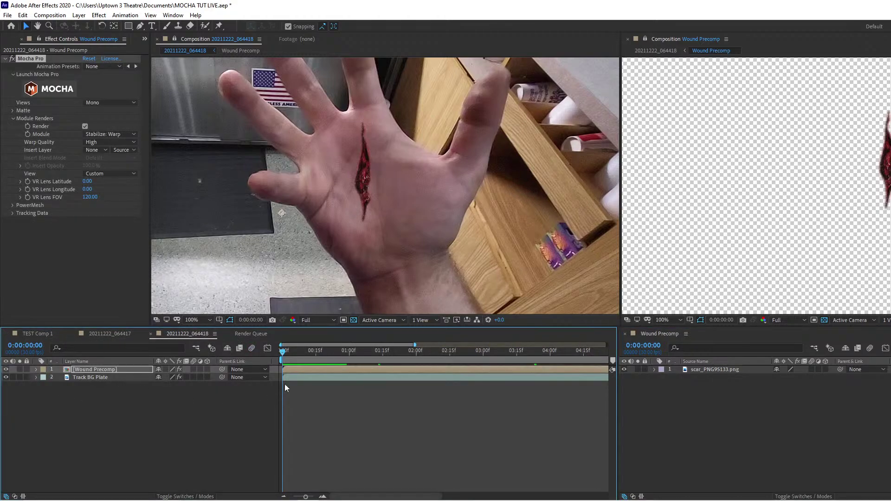
Return to the first frame and toggle the scar layer's visibility off and on in Wound Precomp to compare both viewers.
{"action": "left_click_drag", "start_coordinate": [284, 352], "coordinate": [188, 351]}
{"action": "left_click", "coordinate": [841, 331]}
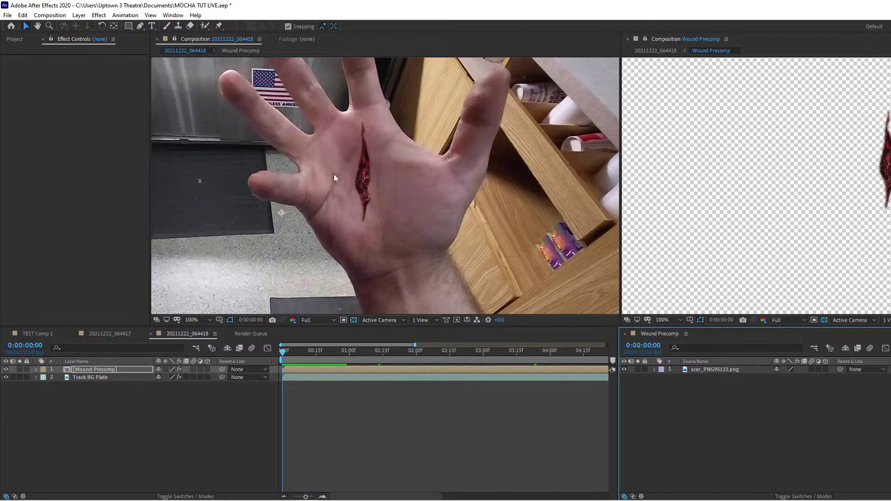
{"action": "left_click", "coordinate": [624, 370]}
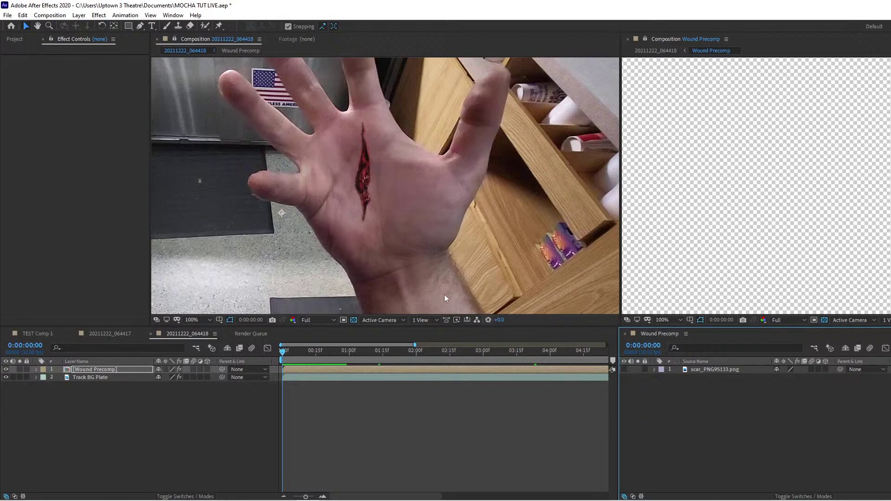
{"action": "left_click", "coordinate": [624, 370]}
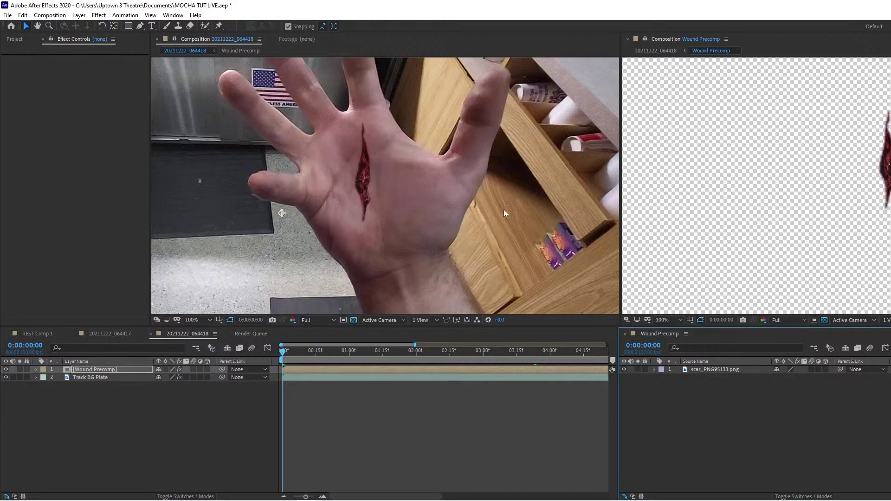
Look through the project's Old Stuff and Footage folders for scar texture images, opening scar_PNG95133.png Comp 1 to examine its layers.
{"action": "left_click", "coordinate": [15, 40]}
{"action": "left_click", "coordinate": [36, 149]}
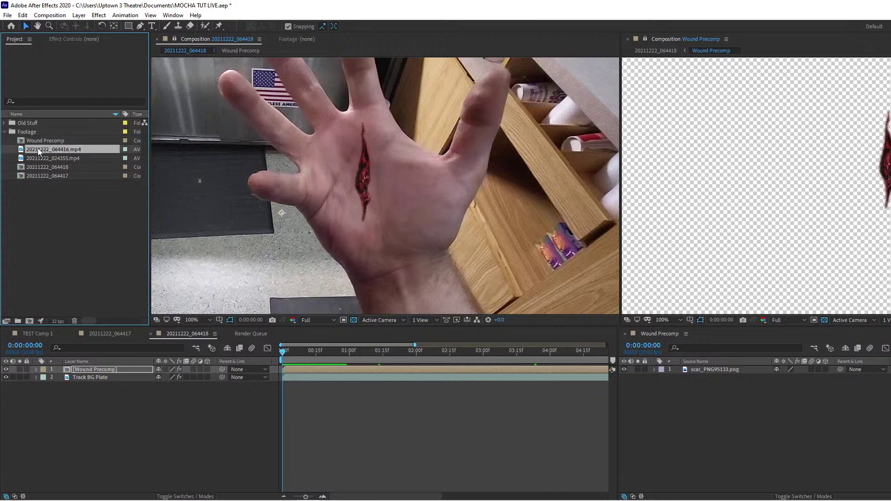
{"action": "left_click", "coordinate": [5, 124]}
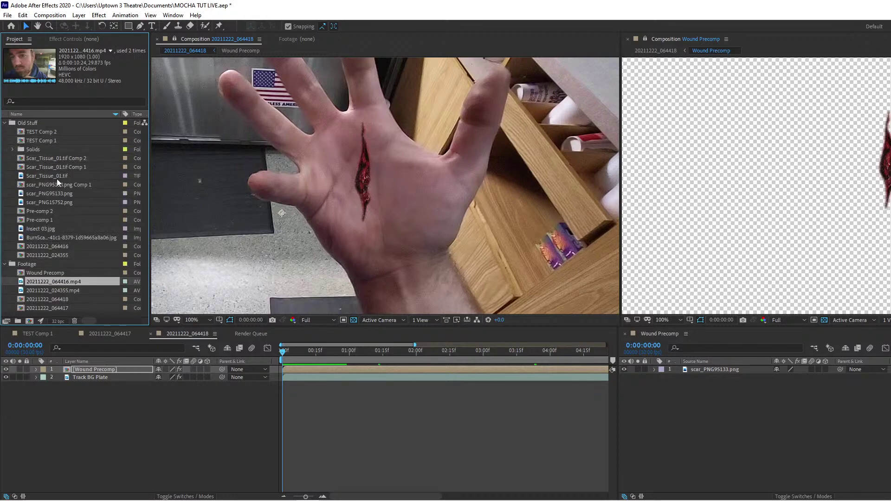
{"action": "left_click", "coordinate": [51, 167]}
{"action": "double_click", "coordinate": [48, 185]}
{"action": "left_click", "coordinate": [46, 194]}
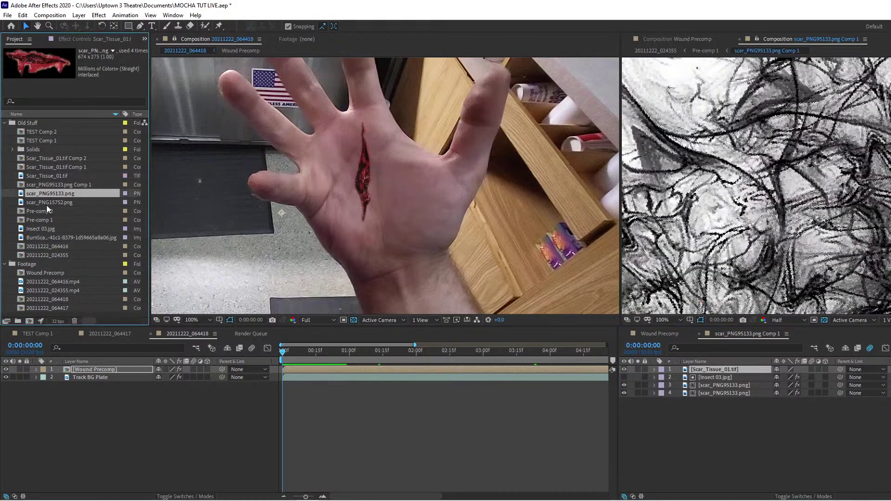
{"action": "left_click", "coordinate": [46, 200]}
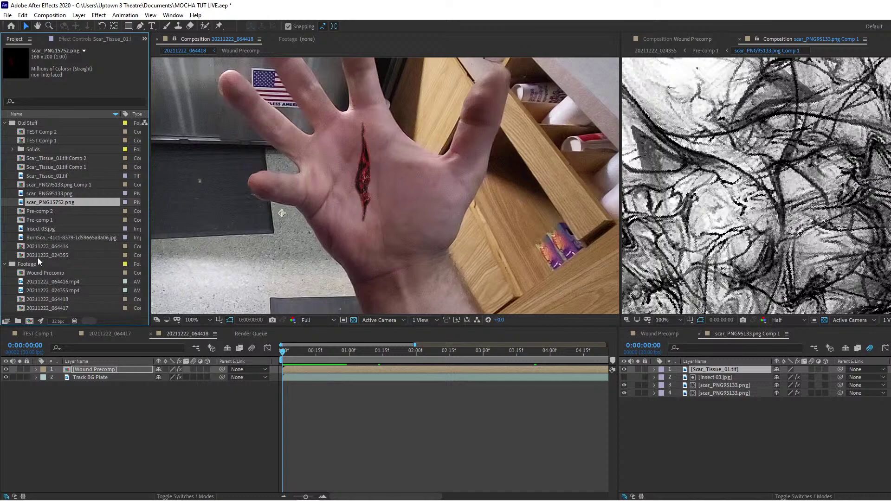
{"action": "left_click", "coordinate": [42, 236]}
{"action": "left_click", "coordinate": [39, 230]}
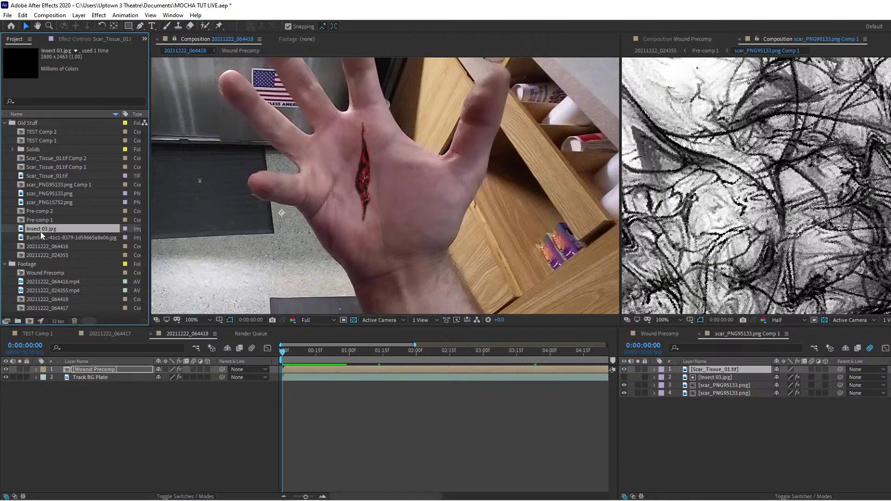
{"action": "left_click", "coordinate": [45, 291]}
{"action": "left_click", "coordinate": [44, 306]}
{"action": "left_click", "coordinate": [42, 139]}
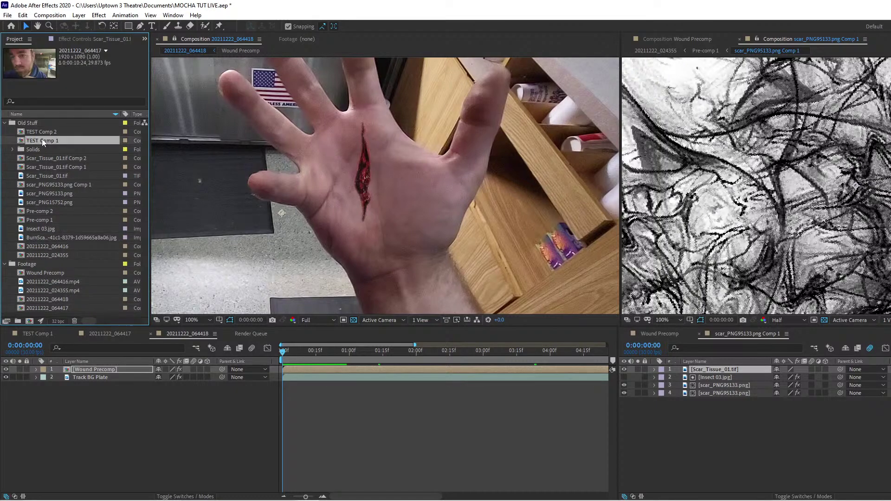
{"action": "left_click", "coordinate": [46, 158]}
Add Scar_Tissue_01.tif beneath the scar layer in Wound Precomp, scale it to 19% and shift it so its texture surrounds the wound.
{"action": "left_click", "coordinate": [50, 176]}
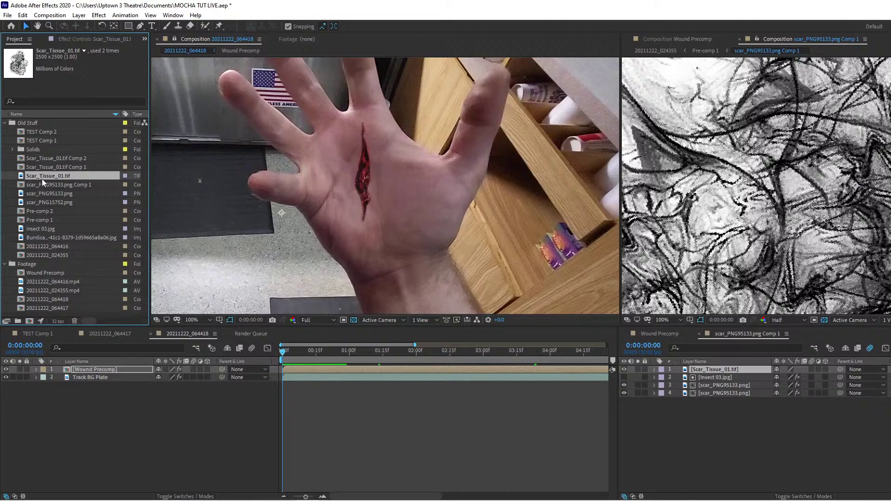
{"action": "left_click_drag", "start_coordinate": [42, 179], "coordinate": [676, 332]}
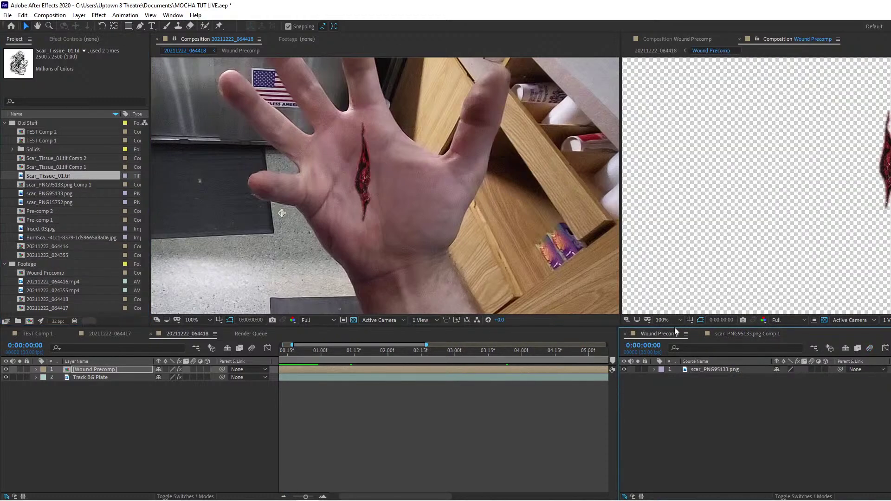
{"action": "left_click", "coordinate": [698, 333]}
{"action": "left_click_drag", "start_coordinate": [38, 180], "coordinate": [659, 387]}
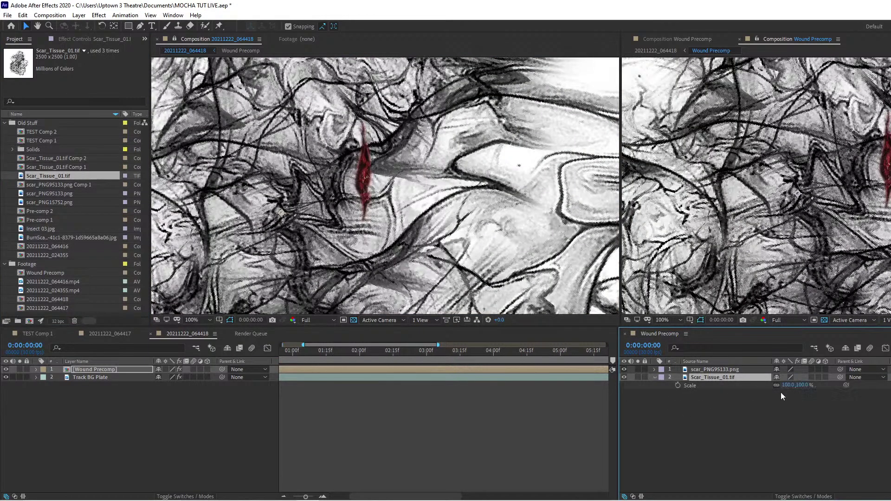
{"action": "left_click_drag", "start_coordinate": [809, 387], "coordinate": [780, 389]}
{"action": "left_click_drag", "start_coordinate": [794, 242], "coordinate": [882, 249]}
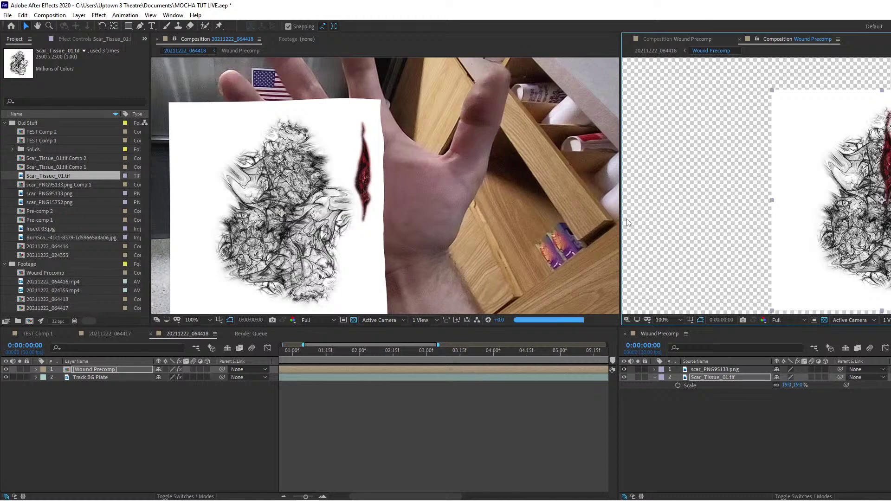
Draw a closed oval mask with the Pen tool on Scar_Tissue_01.tif, keeping only the texture around the wound.
{"action": "key", "text": "g"}
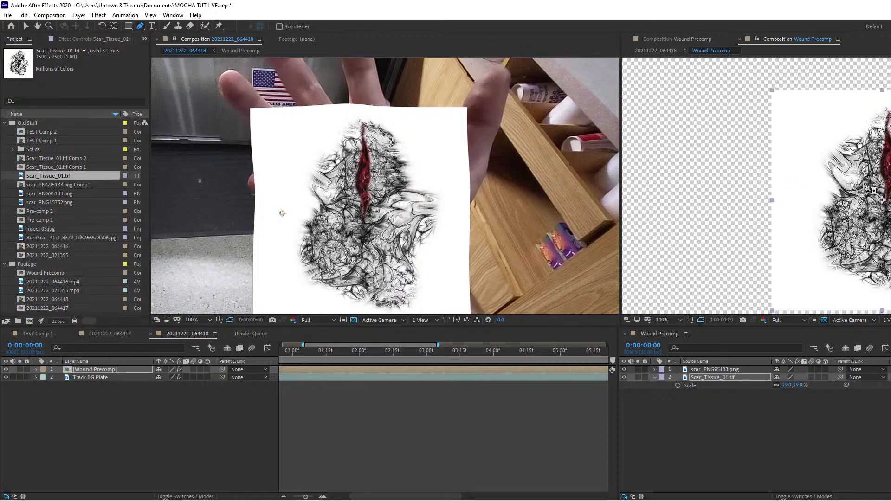
{"action": "left_click", "coordinate": [869, 175]}
{"action": "left_click", "coordinate": [873, 131]}
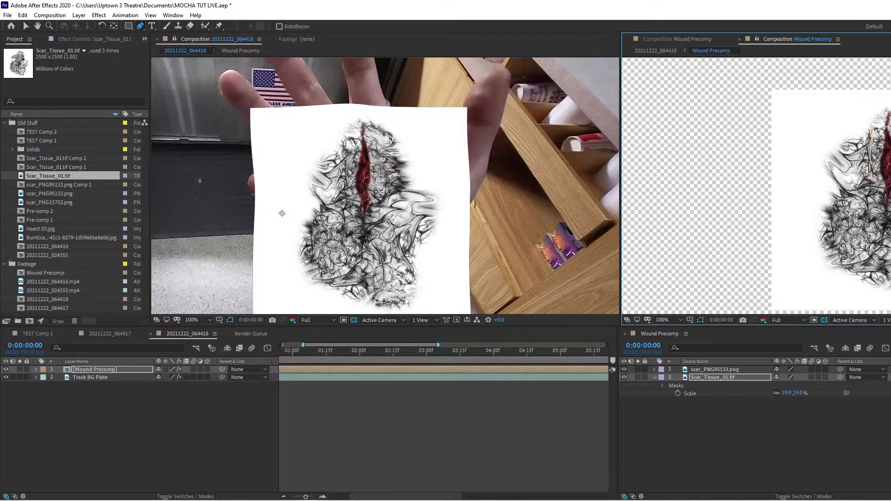
{"action": "left_click_drag", "start_coordinate": [881, 206], "coordinate": [890, 197]}
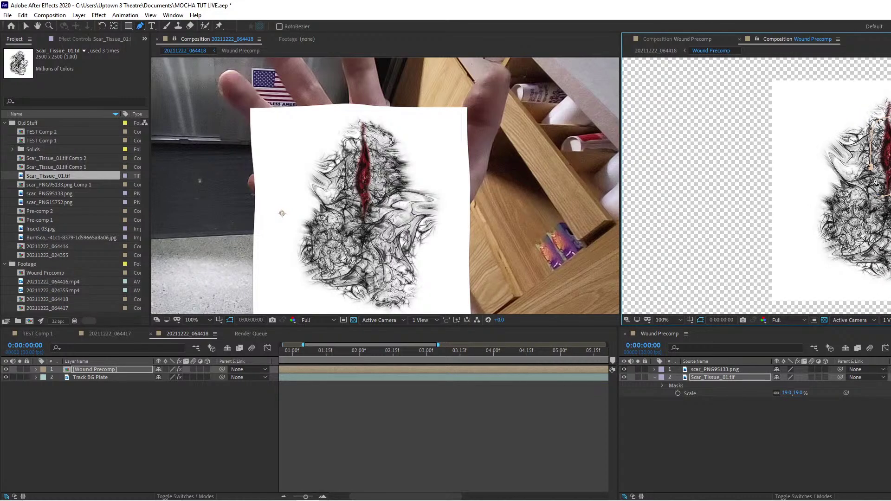
{"action": "left_click", "coordinate": [871, 172]}
Set the mask feather on the Scar_Tissue_01.tif layer to 270 pixels.
{"action": "key", "text": "f"}
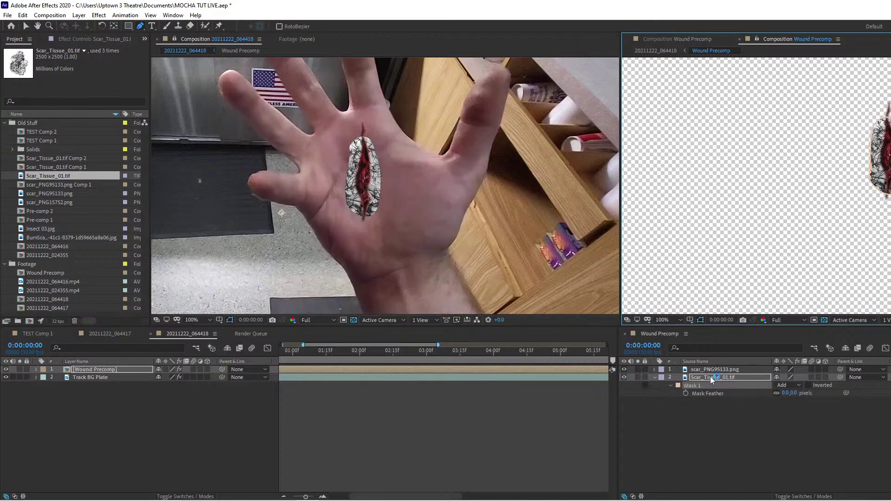
{"action": "left_click", "coordinate": [711, 440]}
{"action": "left_click", "coordinate": [725, 378]}
{"action": "key", "text": "f"}
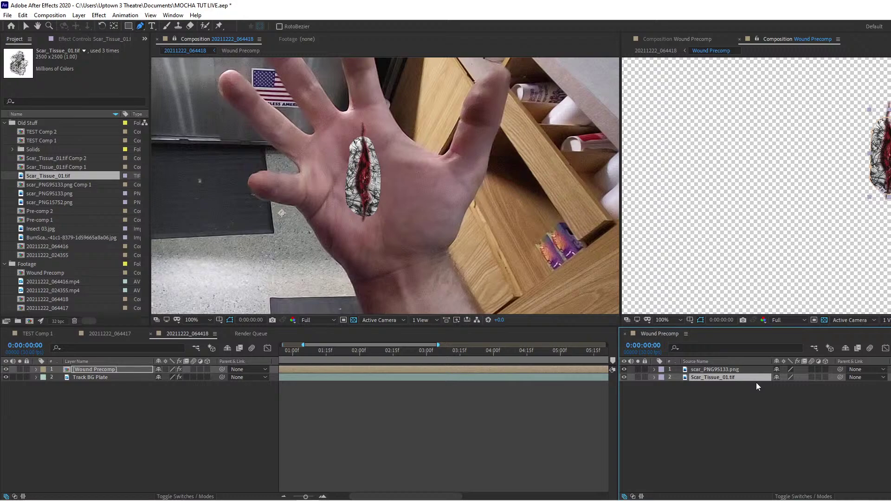
{"action": "key", "text": "f"}
{"action": "left_click_drag", "start_coordinate": [806, 393], "coordinate": [841, 393]}
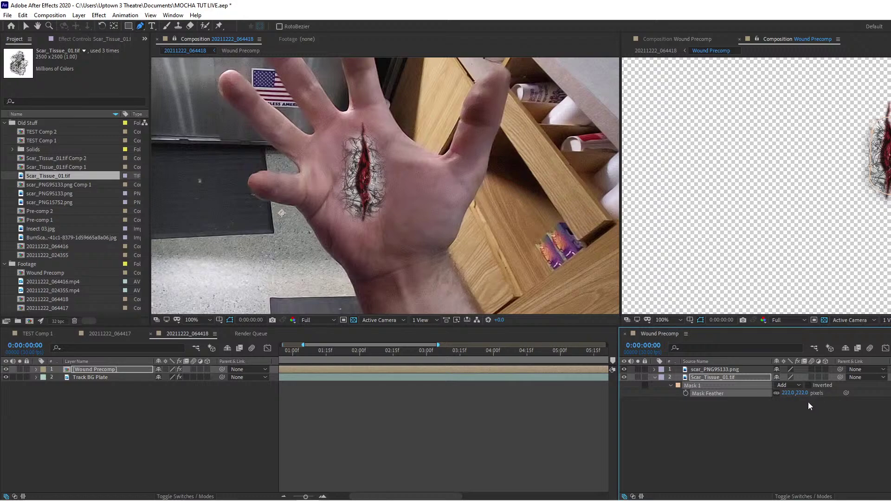
{"action": "left_click_drag", "start_coordinate": [808, 394], "coordinate": [821, 393]}
{"action": "left_click", "coordinate": [720, 371]}
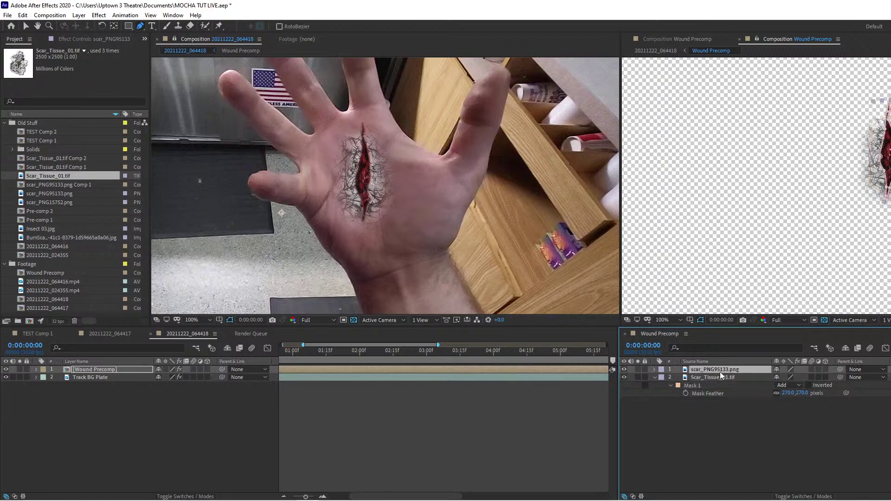
{"action": "left_click", "coordinate": [720, 377]}
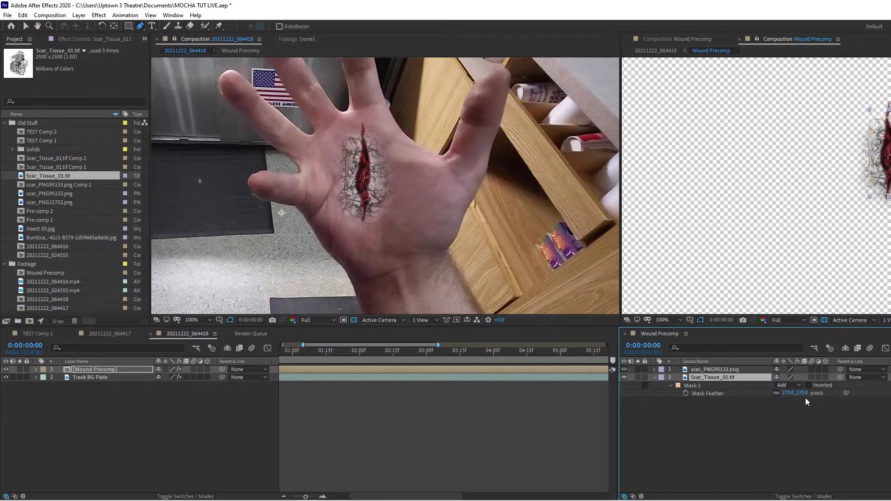
{"action": "right_click", "coordinate": [719, 377]}
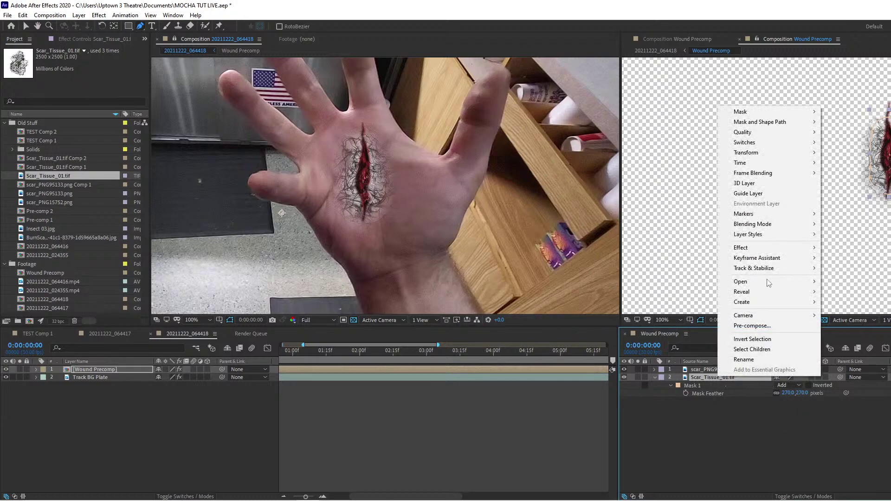
{"action": "mouse_move", "coordinate": [762, 228]}
{"action": "left_click", "coordinate": [874, 95]}
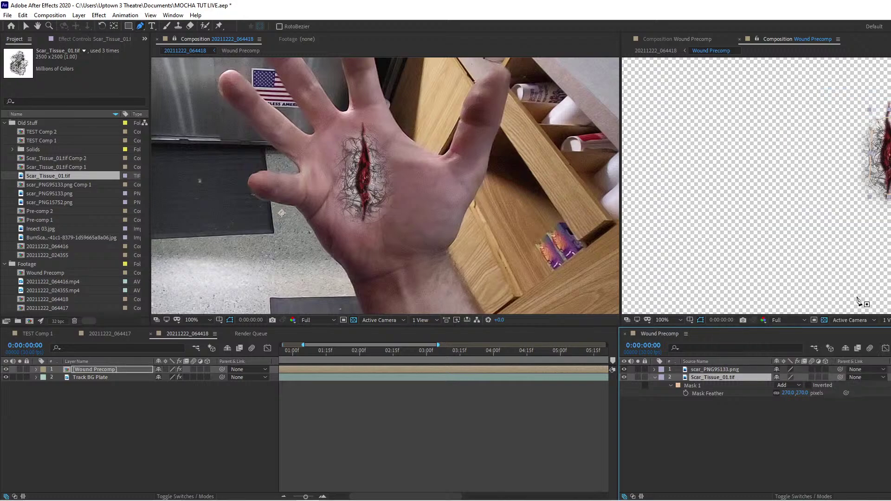
Enlarge the wound to 200% in the Wound Precomp viewer and hide the mask outlines with Scar_Tissue_01.tif selected.
{"action": "scroll", "coordinate": [883, 191], "scroll_direction": "up", "scroll_amount": 1}
{"action": "left_click_drag", "start_coordinate": [887, 125], "coordinate": [840, 163]}
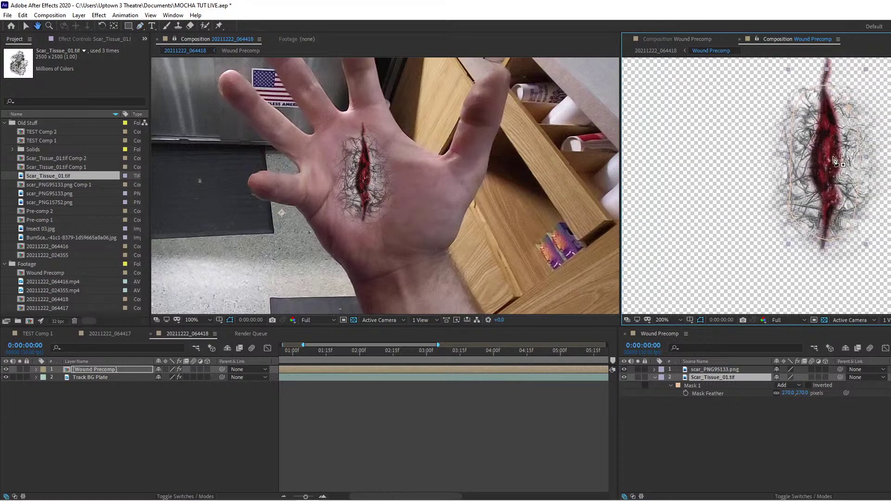
{"action": "key", "text": "v"}
{"action": "left_click", "coordinate": [810, 420]}
{"action": "left_click", "coordinate": [713, 377]}
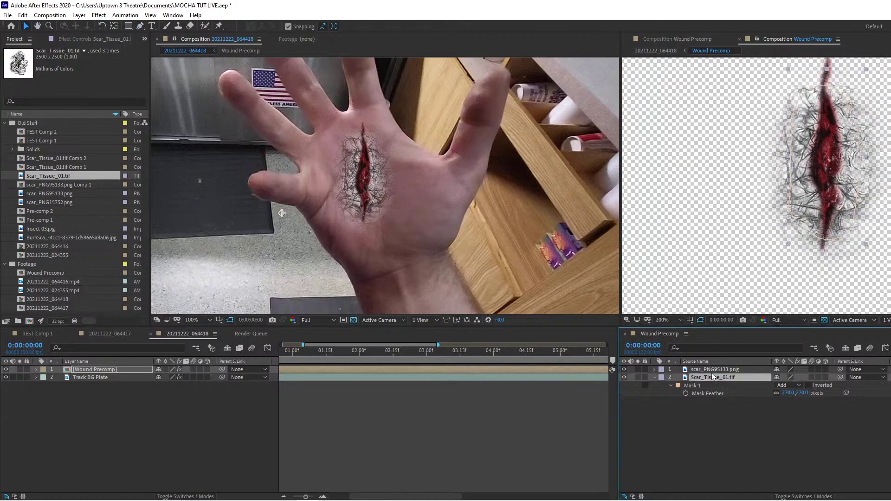
{"action": "left_click", "coordinate": [701, 320]}
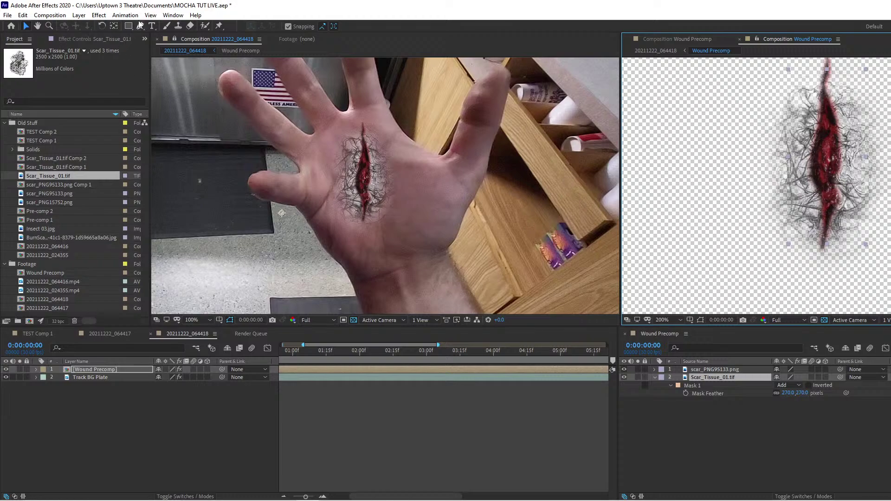
Apply the Set Matte effect from the Channel effects to the Scar_Tissue_01.tif layer.
{"action": "left_click", "coordinate": [98, 15]}
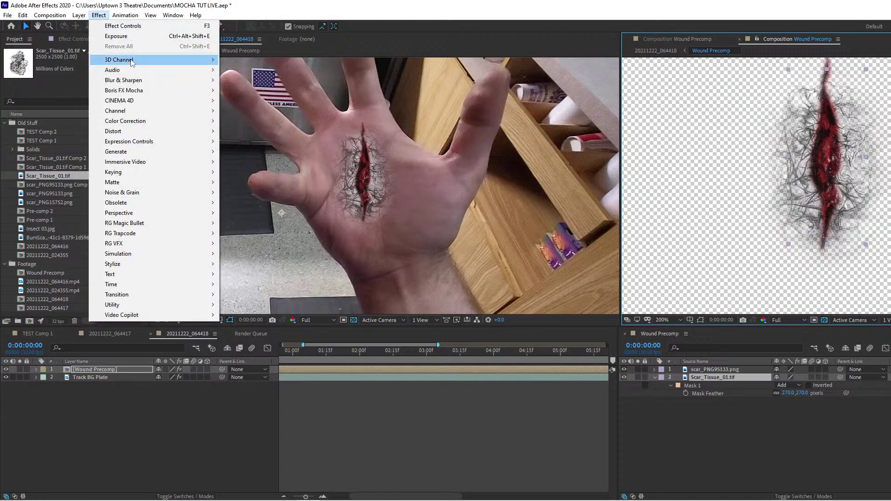
{"action": "mouse_move", "coordinate": [130, 111]}
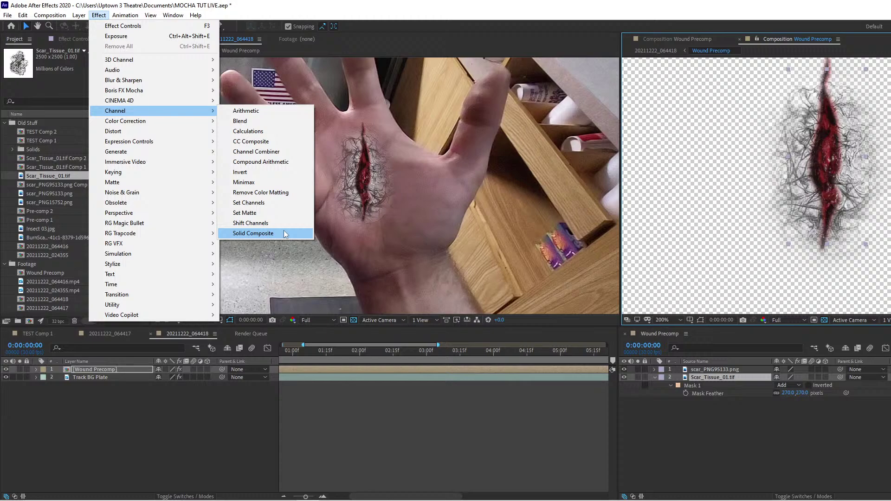
{"action": "left_click", "coordinate": [282, 213]}
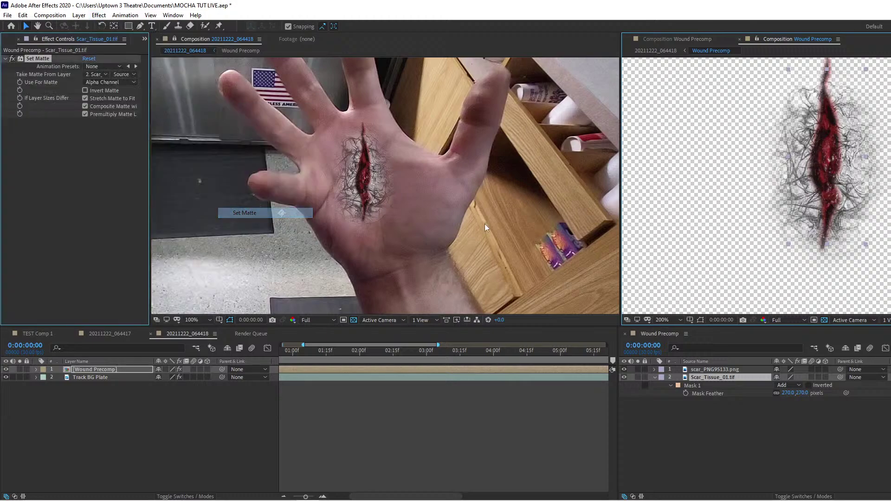
Move Scar_Tissue_01.tif above scar_PNG95133.png in Wound Precomp and display the blending mode and track matte columns.
{"action": "left_click", "coordinate": [713, 379]}
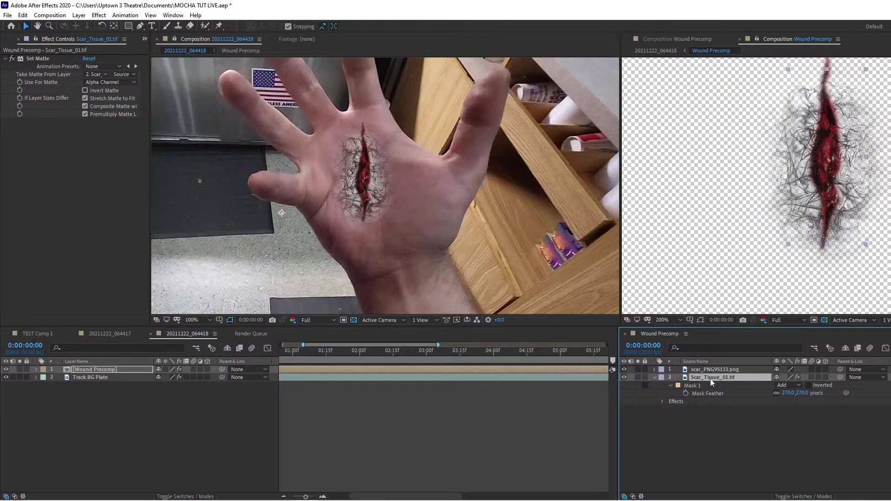
{"action": "left_click_drag", "start_coordinate": [710, 379], "coordinate": [711, 366]}
{"action": "left_click", "coordinate": [741, 402]}
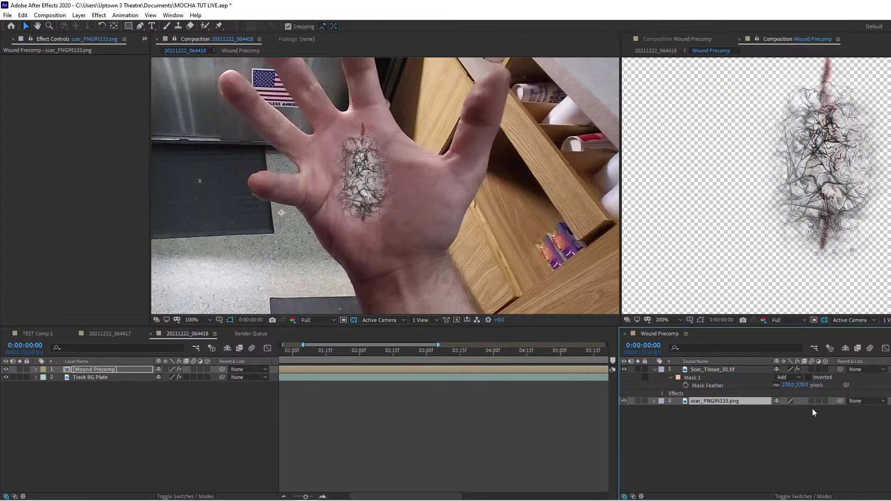
{"action": "left_click", "coordinate": [634, 495]}
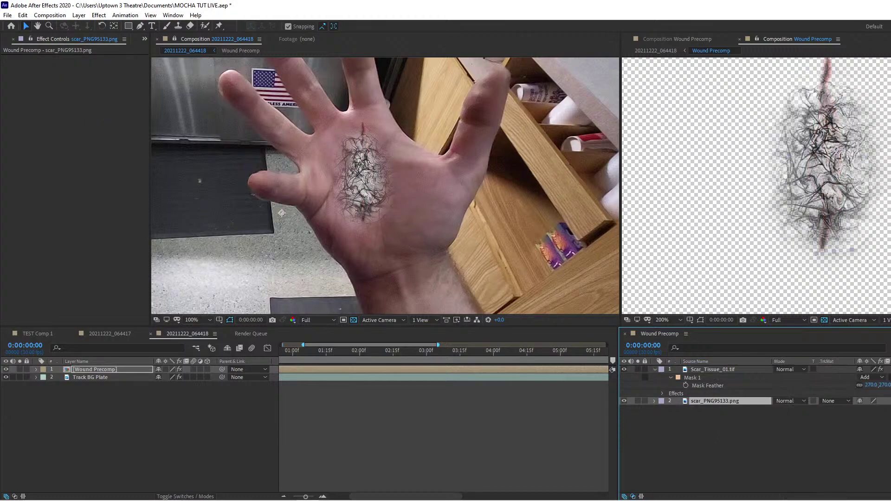
Try Alpha, Alpha Inverted and Luma track mattes on scar_PNG95133.png, and set it to Luma Inverted Matte using Scar_Tissue_01.tif.
{"action": "left_click", "coordinate": [836, 401]}
{"action": "left_click", "coordinate": [850, 424]}
{"action": "left_click", "coordinate": [835, 401]}
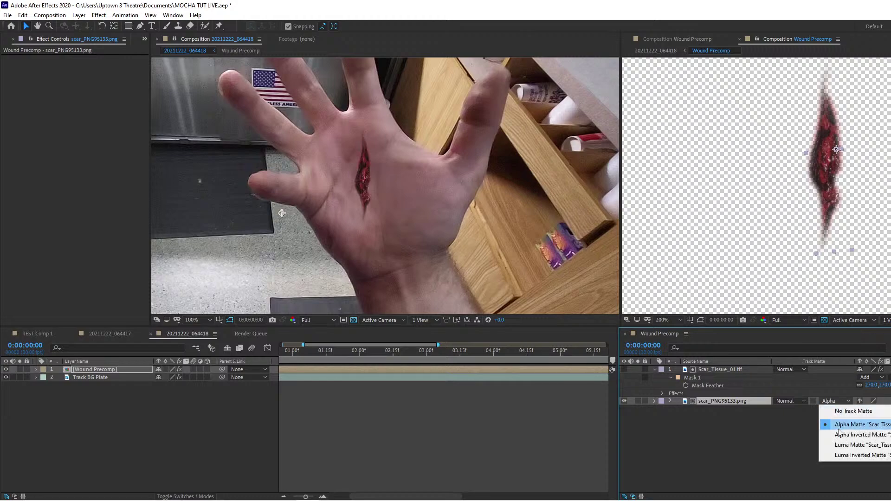
{"action": "left_click", "coordinate": [850, 434]}
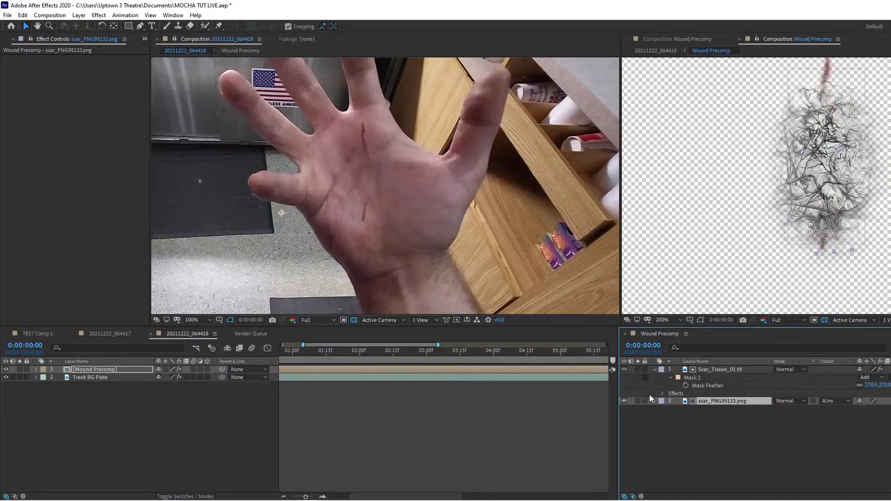
{"action": "left_click", "coordinate": [836, 401]}
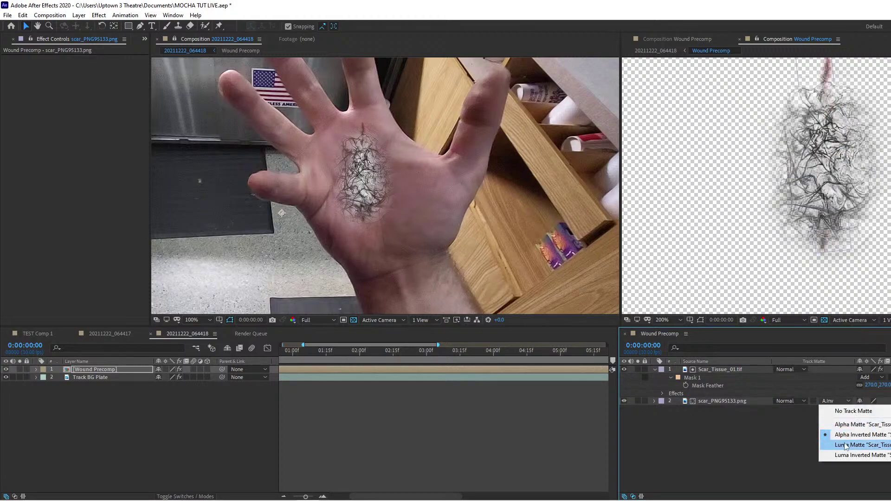
{"action": "left_click", "coordinate": [846, 444]}
{"action": "left_click", "coordinate": [831, 402]}
{"action": "left_click", "coordinate": [844, 454]}
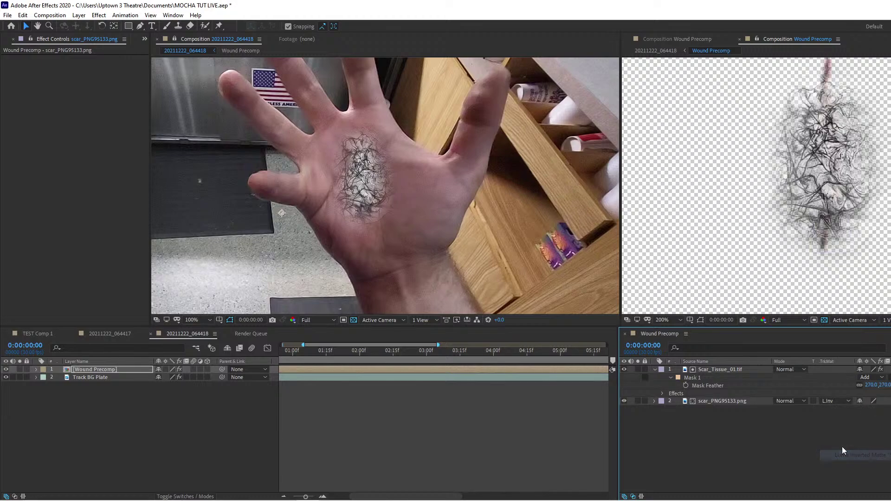
Hide the Scar_Tissue_01.tif layer in Wound Precomp and set the track matte of scar_PNG95133.png to Luma Matte.
{"action": "left_click", "coordinate": [624, 369]}
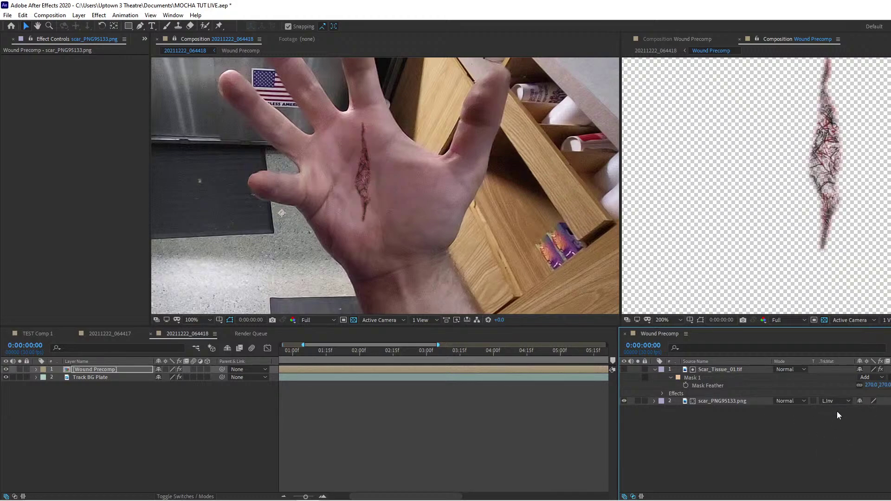
{"action": "scroll", "coordinate": [383, 216], "scroll_direction": "up", "scroll_amount": 1}
{"action": "left_click_drag", "start_coordinate": [382, 216], "coordinate": [374, 186]}
{"action": "left_click", "coordinate": [831, 402]}
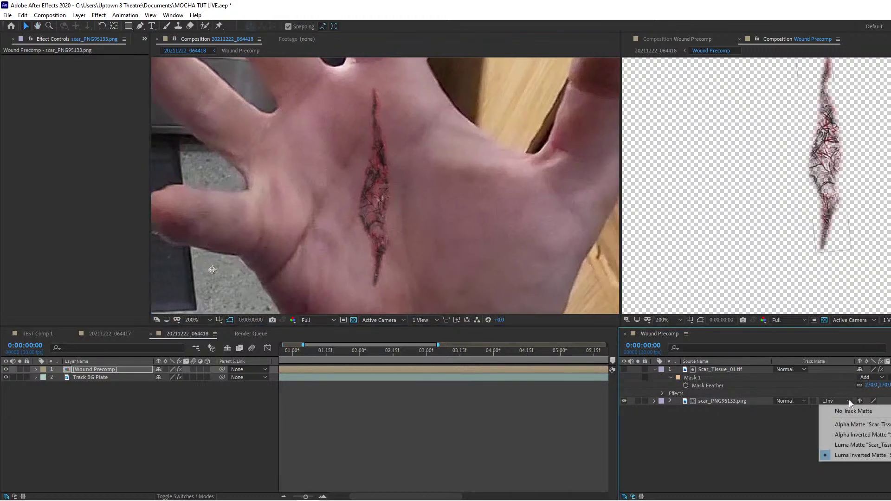
{"action": "left_click", "coordinate": [849, 446]}
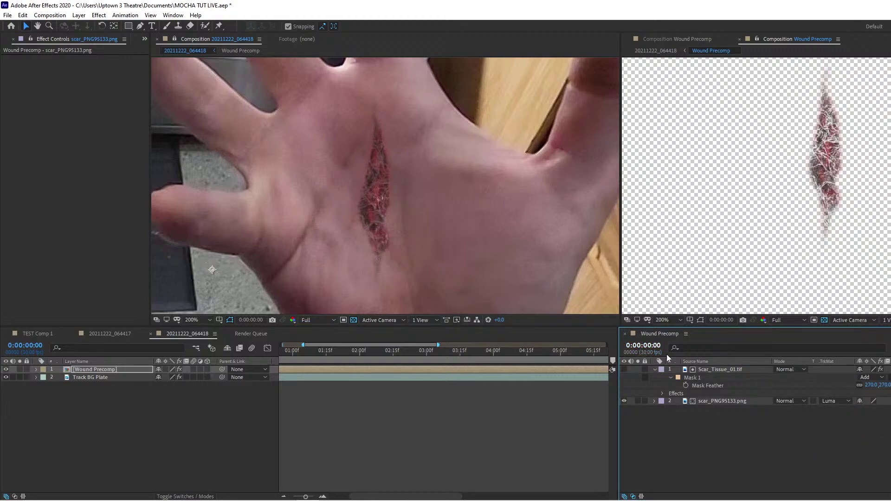
Try the Alpha Inverted Matte on scar_PNG95133.png, return it to Luma Matte, and inspect the wound up close.
{"action": "left_click", "coordinate": [839, 402]}
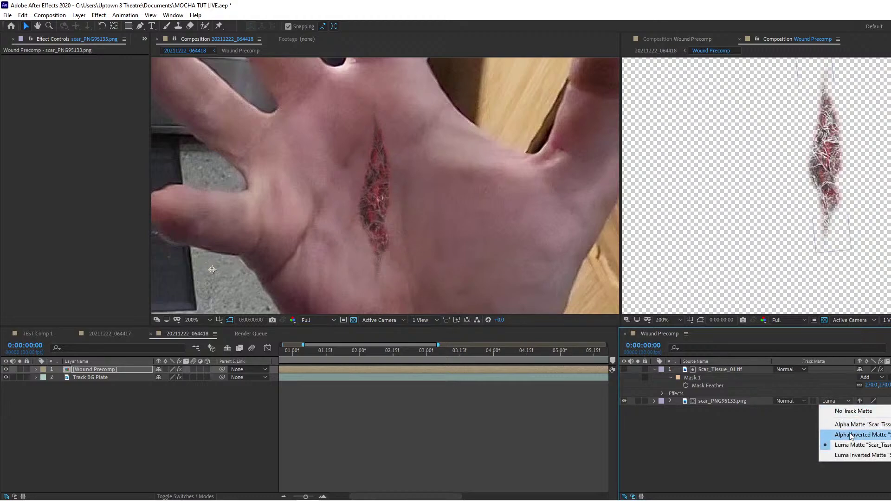
{"action": "left_click", "coordinate": [855, 435]}
{"action": "left_click", "coordinate": [836, 401]}
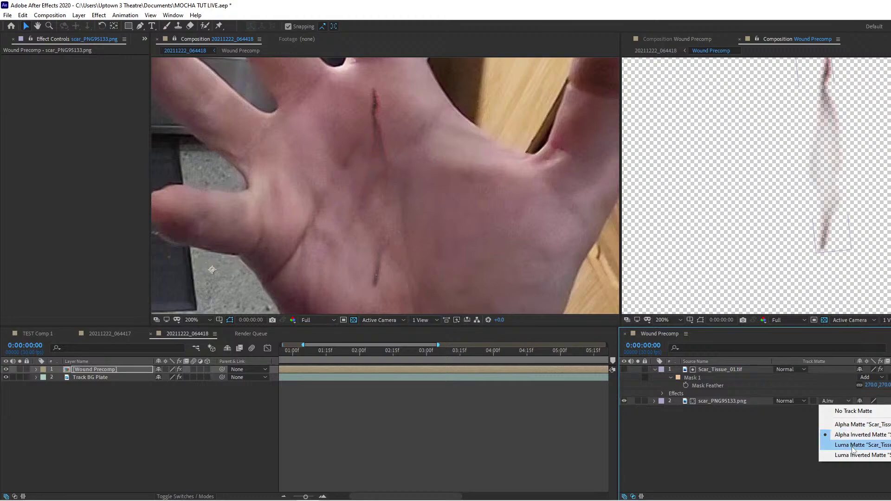
{"action": "left_click", "coordinate": [849, 445]}
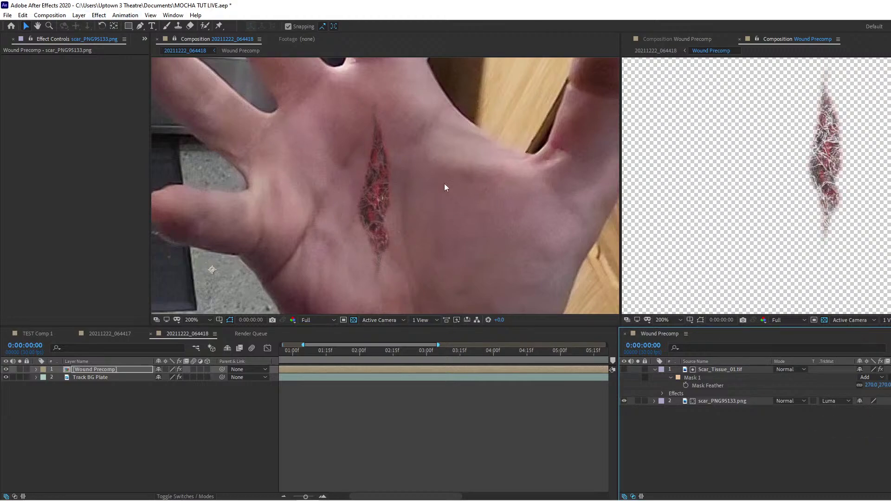
{"action": "key", "text": "period"}
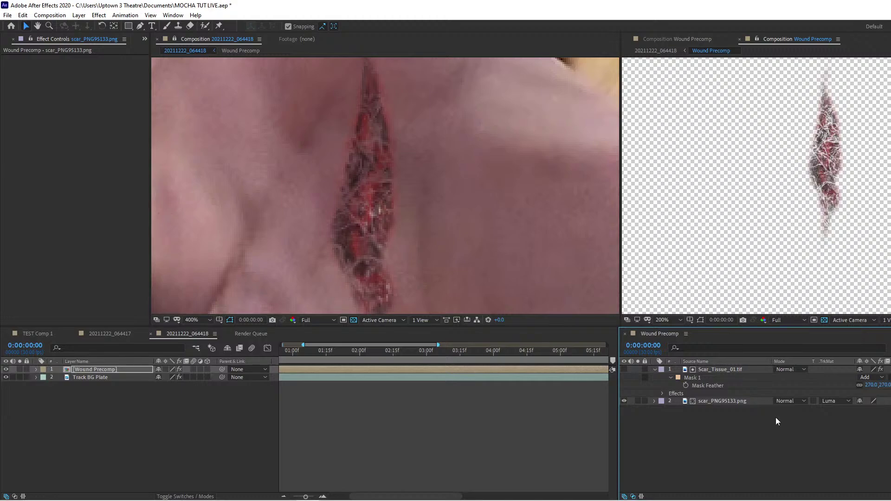
Collapse the properties of Scar_Tissue_01.tif and apply the Levels color correction effect to that layer.
{"action": "left_click", "coordinate": [743, 401]}
{"action": "left_click", "coordinate": [722, 371]}
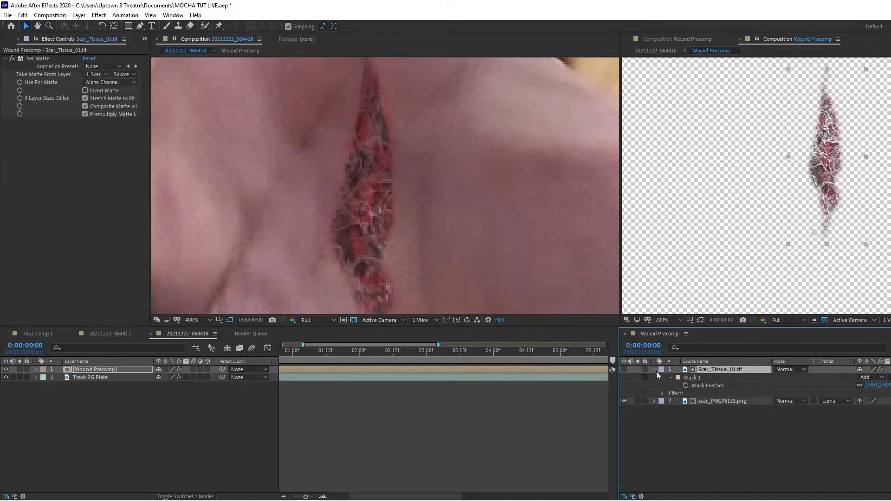
{"action": "left_click", "coordinate": [655, 369]}
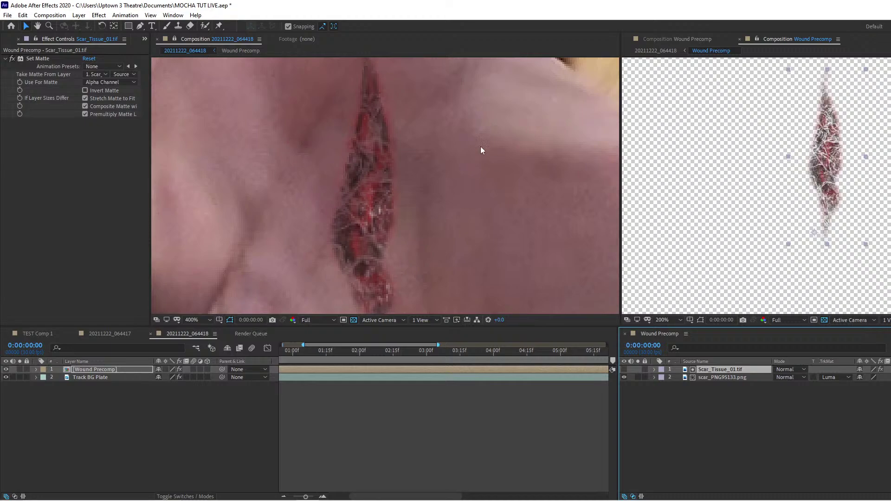
{"action": "scroll", "coordinate": [348, 186], "scroll_direction": "down", "scroll_amount": 1}
{"action": "scroll", "coordinate": [384, 191], "scroll_direction": "up", "scroll_amount": 1}
{"action": "left_click", "coordinate": [777, 424]}
{"action": "left_click", "coordinate": [733, 377]}
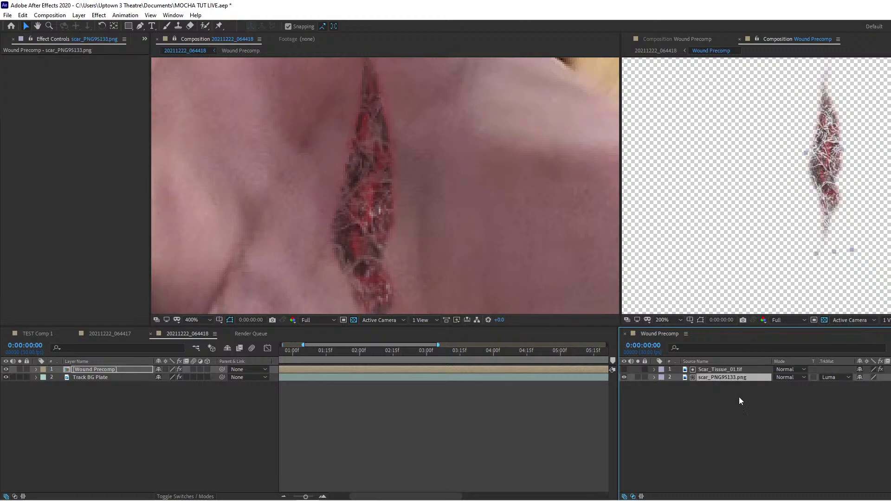
{"action": "left_click", "coordinate": [749, 370]}
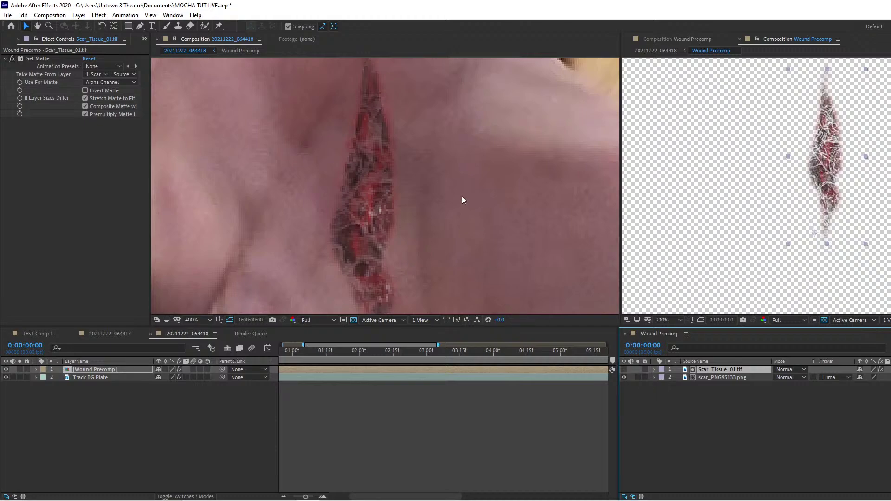
{"action": "left_click", "coordinate": [98, 15]}
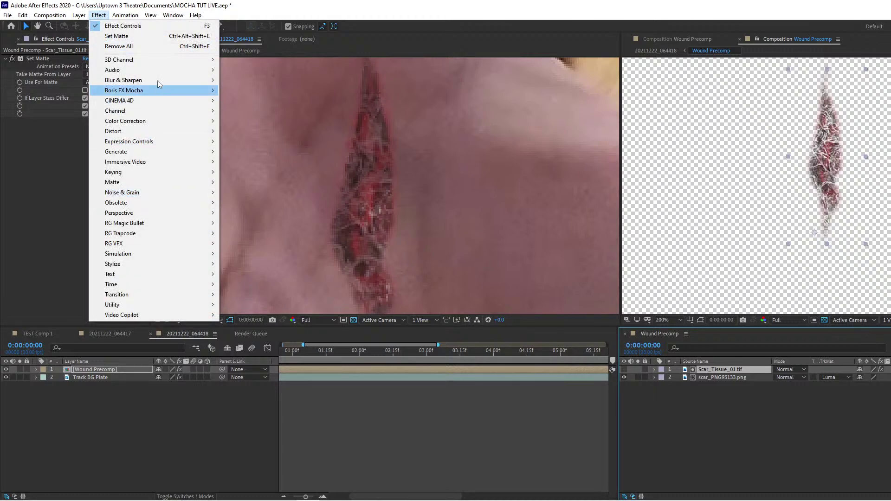
{"action": "mouse_move", "coordinate": [153, 121]}
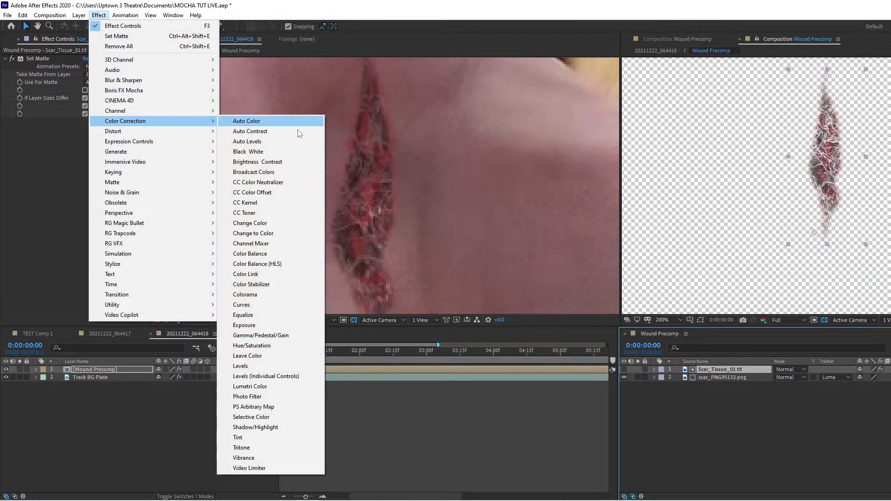
{"action": "left_click", "coordinate": [255, 372]}
{"action": "mouse_move", "coordinate": [29, 186]}
{"action": "left_mouse_down"}
{"action": "mouse_move", "coordinate": [126, 184]}
{"action": "mouse_move", "coordinate": [30, 183]}
{"action": "left_mouse_up"}
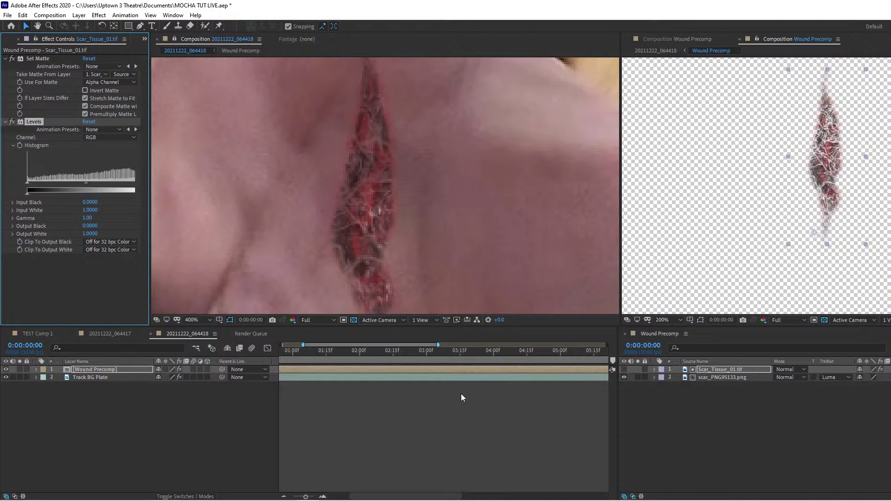
Show the full duration of the 20211222_064418 timeline and scrub to 0:00:08:25 to review the tracked wound.
{"action": "scroll", "coordinate": [446, 226], "scroll_direction": "down", "scroll_amount": 2}
{"action": "left_click_drag", "start_coordinate": [439, 352], "coordinate": [580, 355]}
{"action": "left_click", "coordinate": [536, 356]}
{"action": "left_click_drag", "start_coordinate": [306, 496], "coordinate": [274, 496]}
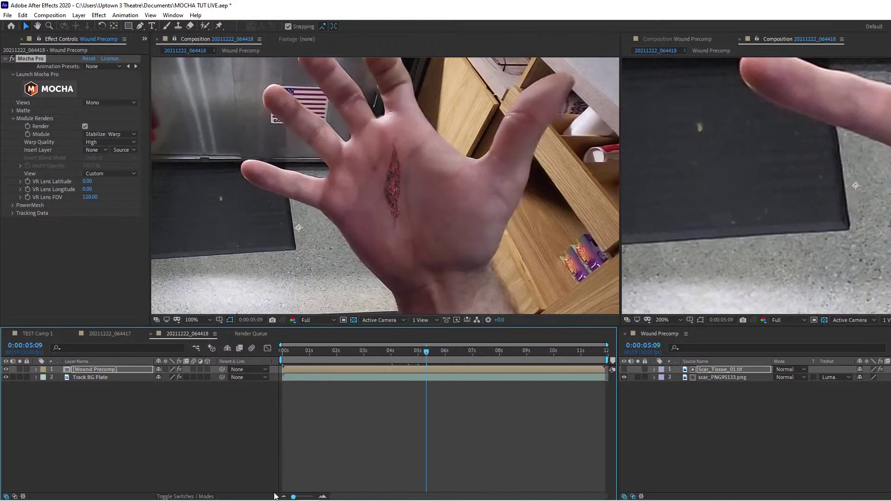
{"action": "left_click_drag", "start_coordinate": [445, 361], "coordinate": [523, 352]}
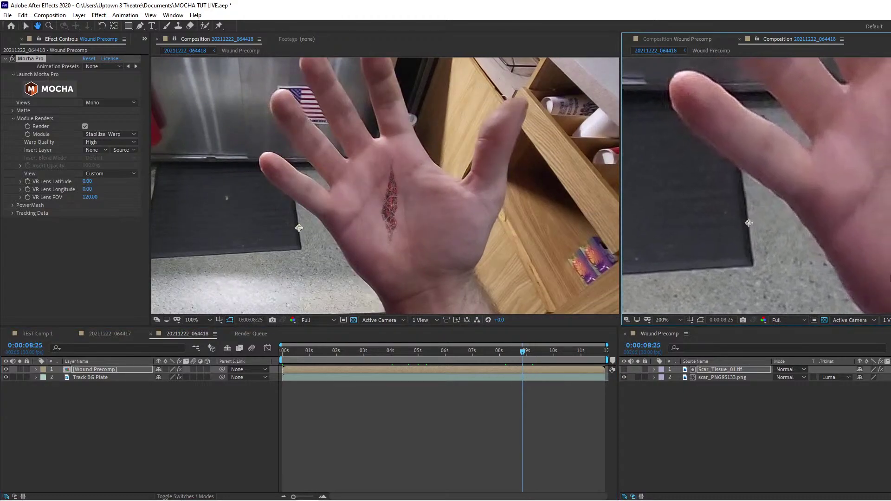
Set the opacity of the Scar_Tissue_01.tif layer in Wound Precomp to 99%.
{"action": "left_click", "coordinate": [725, 405]}
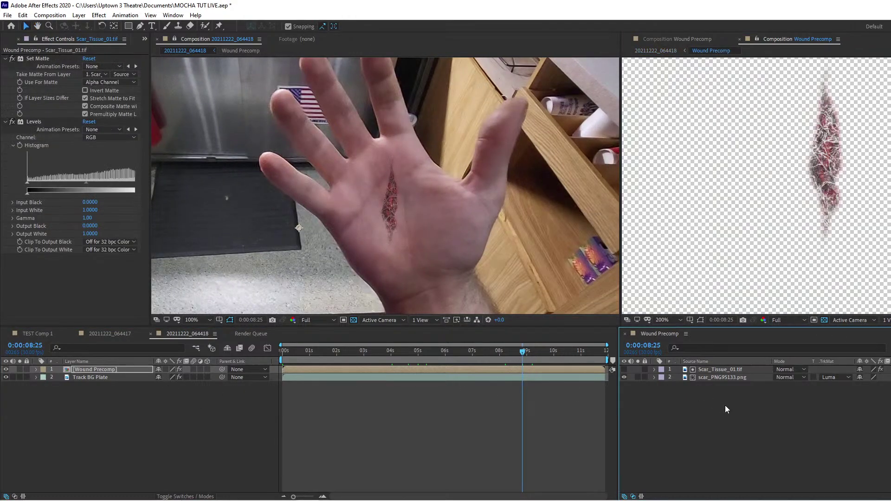
{"action": "left_click", "coordinate": [726, 369]}
{"action": "key", "text": "t"}
{"action": "mouse_move", "coordinate": [862, 377]}
{"action": "left_mouse_down"}
{"action": "mouse_move", "coordinate": [735, 378]}
{"action": "mouse_move", "coordinate": [861, 377]}
{"action": "left_mouse_up"}
{"action": "left_click", "coordinate": [714, 426]}
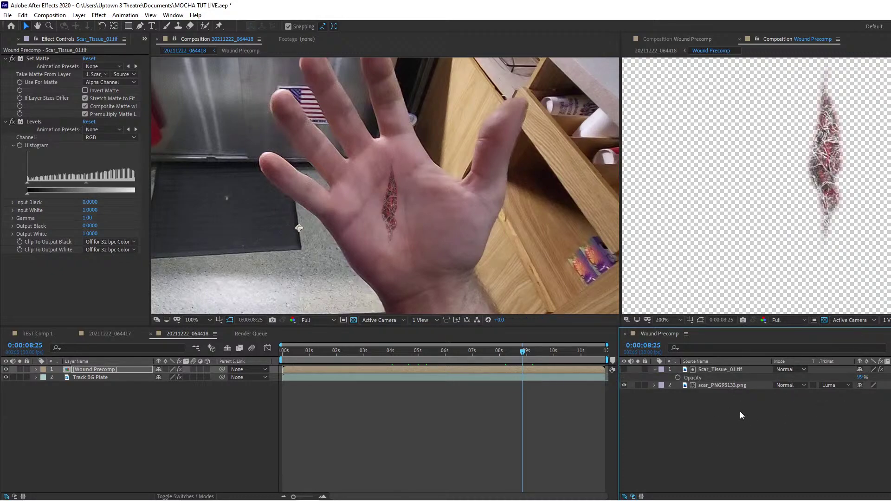
Duplicate scar_PNG95133.png in Wound Precomp so the copy sits above Scar_Tissue_01.tif.
{"action": "left_click", "coordinate": [717, 385]}
{"action": "key", "text": "ctrl+d"}
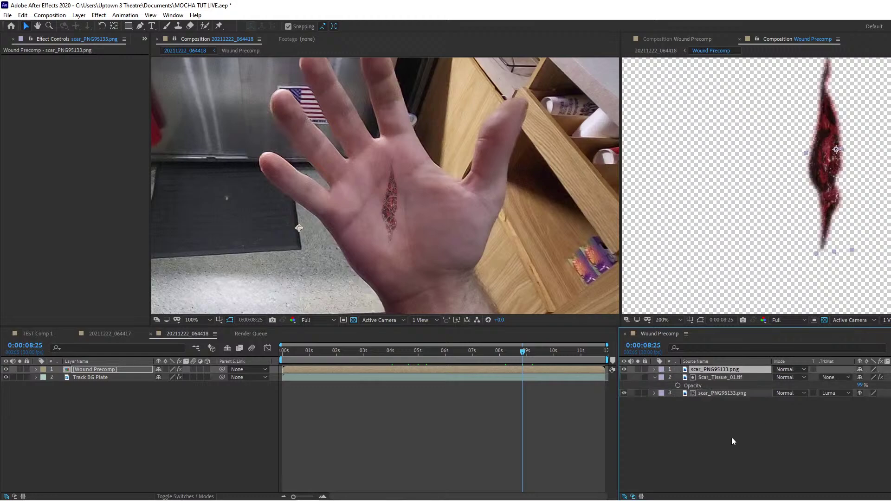
{"action": "left_click", "coordinate": [732, 440]}
Try a visible Scar_Tissue_01.tif above both scar layers with No Track Matte on the upper scar copy, and restore the previous layer order.
{"action": "left_click_drag", "start_coordinate": [705, 373], "coordinate": [709, 367]}
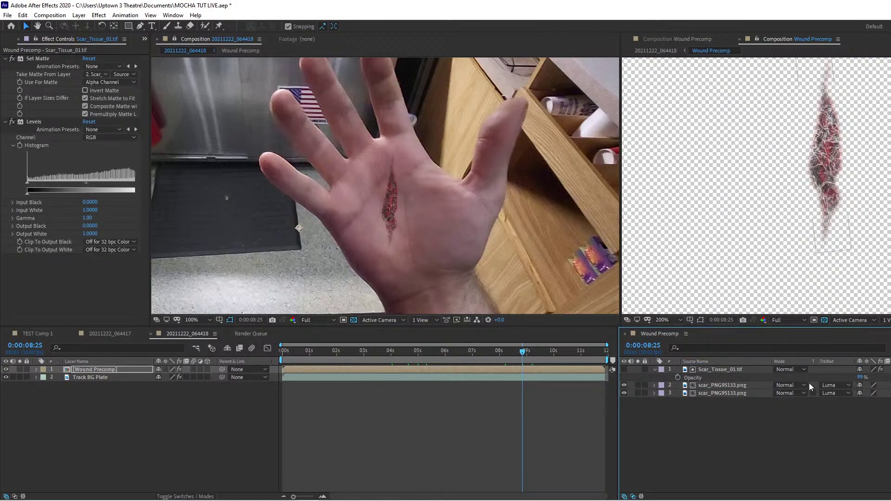
{"action": "left_click", "coordinate": [835, 386]}
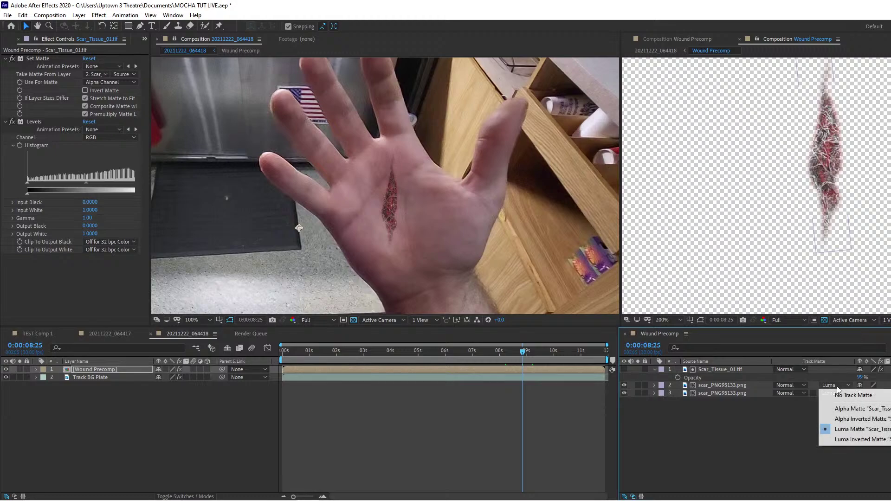
{"action": "left_click", "coordinate": [843, 396]}
{"action": "left_click", "coordinate": [625, 385]}
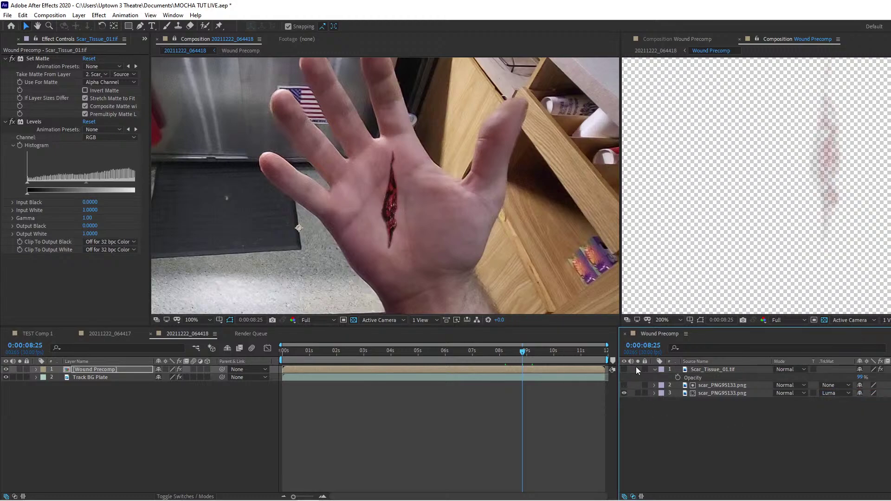
{"action": "left_click", "coordinate": [625, 369]}
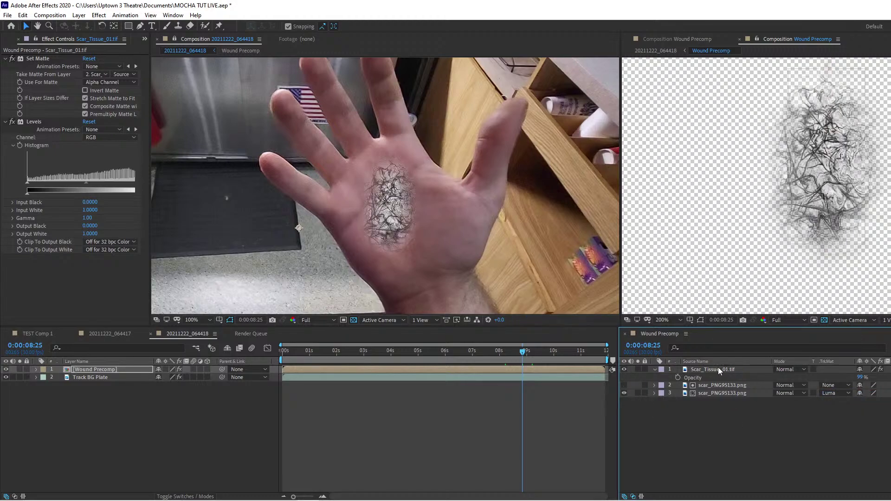
{"action": "left_click", "coordinate": [718, 369]}
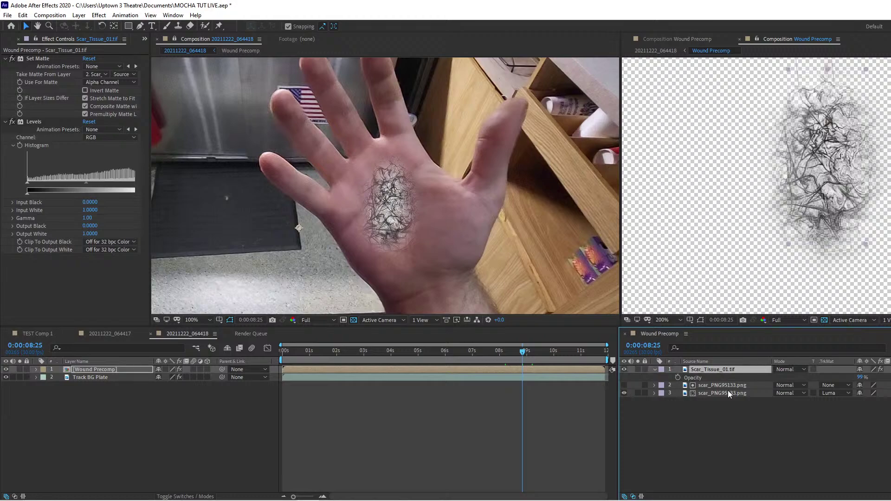
{"action": "key", "text": "ctrl+bracketleft"}
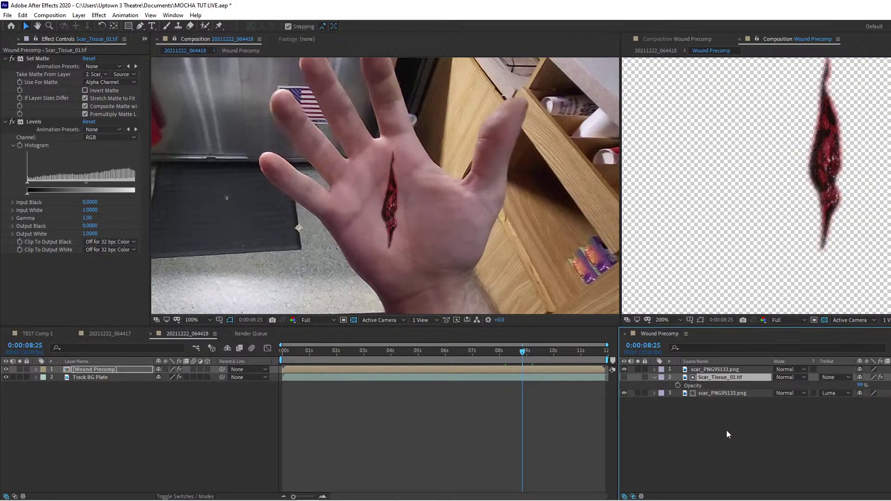
Compare the wound with and without the topmost scar_PNG95133.png copy, and lower that copy's opacity to 0%.
{"action": "left_click", "coordinate": [726, 430]}
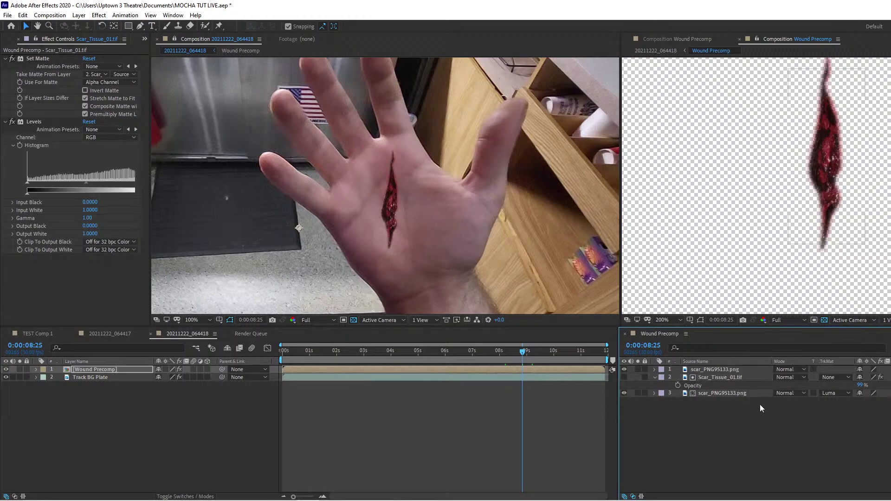
{"action": "left_click", "coordinate": [711, 368]}
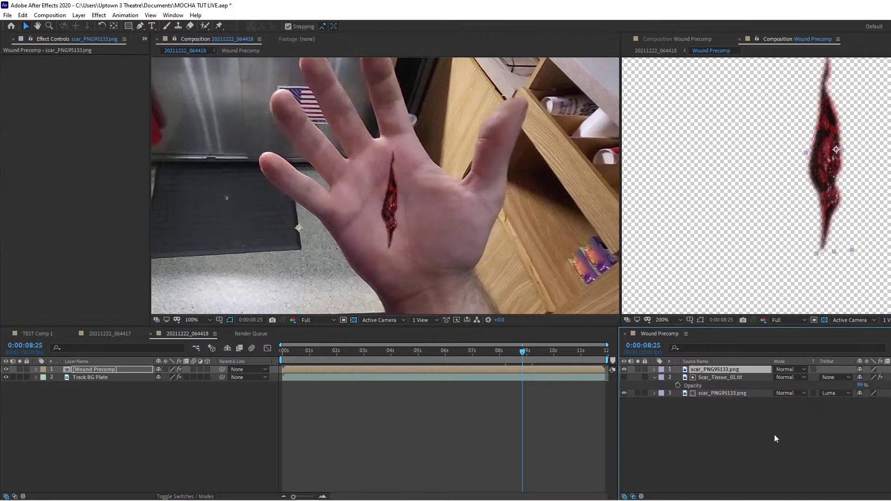
{"action": "left_click", "coordinate": [713, 393]}
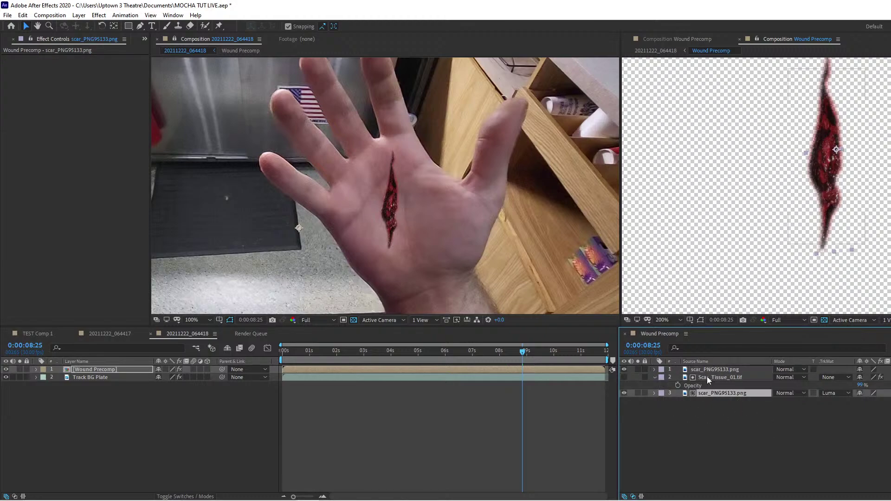
{"action": "left_click", "coordinate": [624, 369]}
{"action": "left_click", "coordinate": [624, 369]}
{"action": "left_click", "coordinate": [723, 369]}
{"action": "key", "text": "t"}
{"action": "left_click_drag", "start_coordinate": [862, 377], "coordinate": [632, 397]}
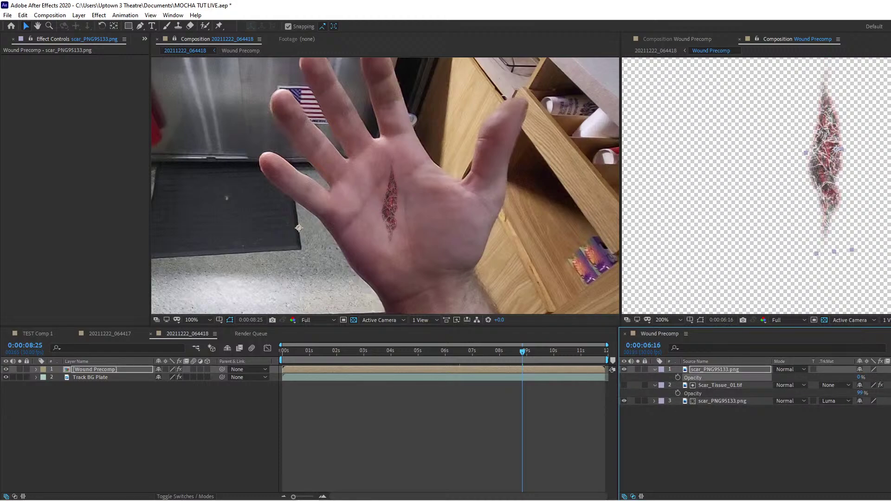
Scrub the composition to 0:00:08:08 and 0:00:03:11 to review the textured wound on the moving palm.
{"action": "left_click_drag", "start_coordinate": [459, 352], "coordinate": [506, 352]}
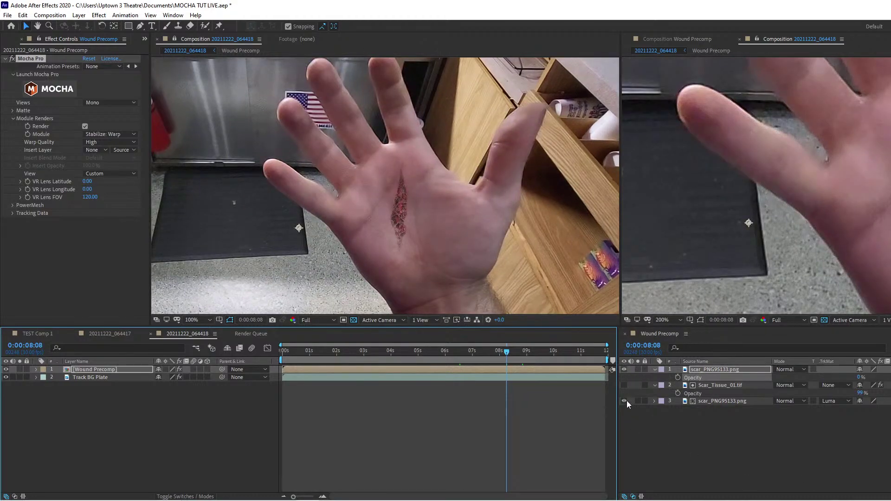
{"action": "left_click", "coordinate": [730, 366]}
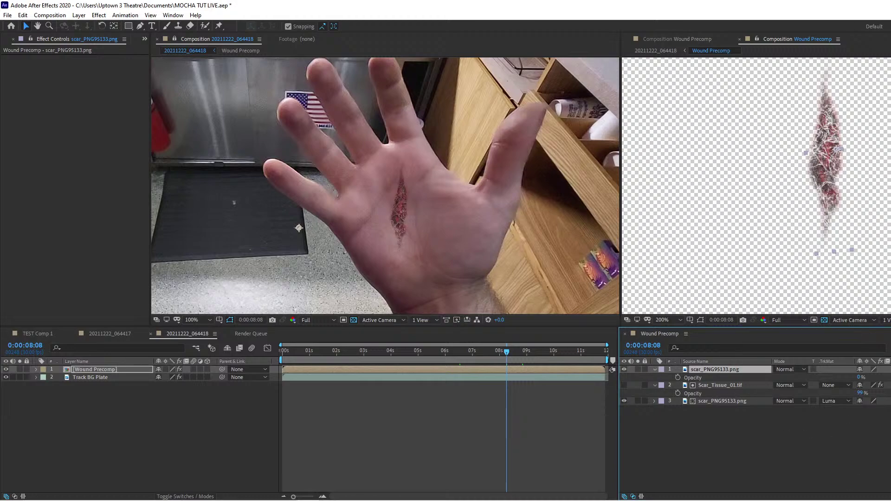
{"action": "left_click_drag", "start_coordinate": [887, 352], "coordinate": [890, 352]}
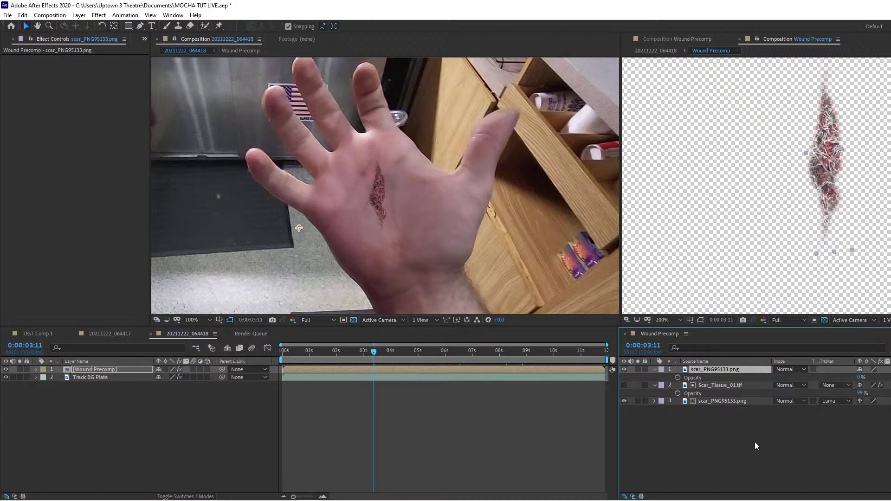
{"action": "left_click", "coordinate": [755, 442]}
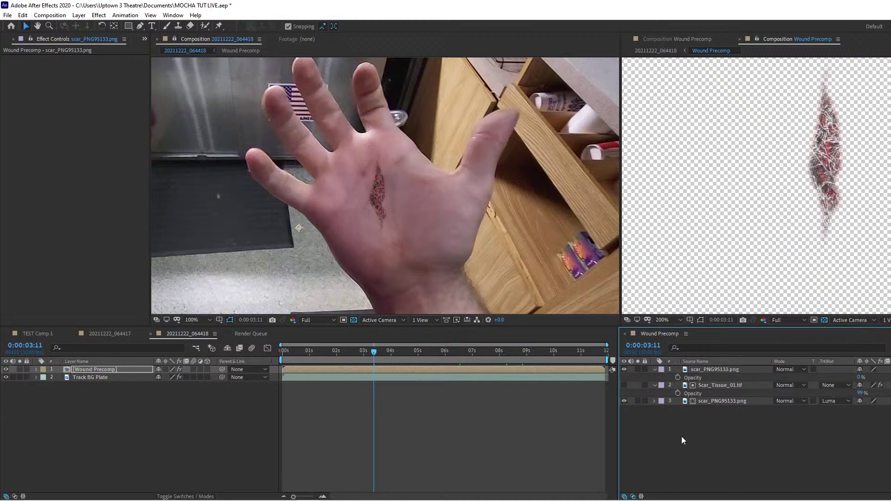
Solo the topmost scar_PNG95133.png layer to check it on its own, and turn solo off again.
{"action": "left_click", "coordinate": [715, 369]}
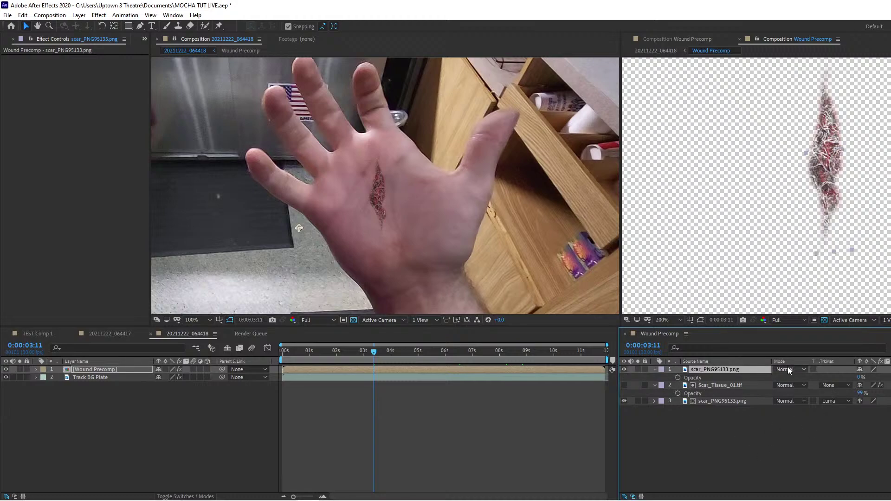
{"action": "left_click", "coordinate": [640, 368]}
{"action": "left_click", "coordinate": [639, 368]}
{"action": "left_click", "coordinate": [784, 462]}
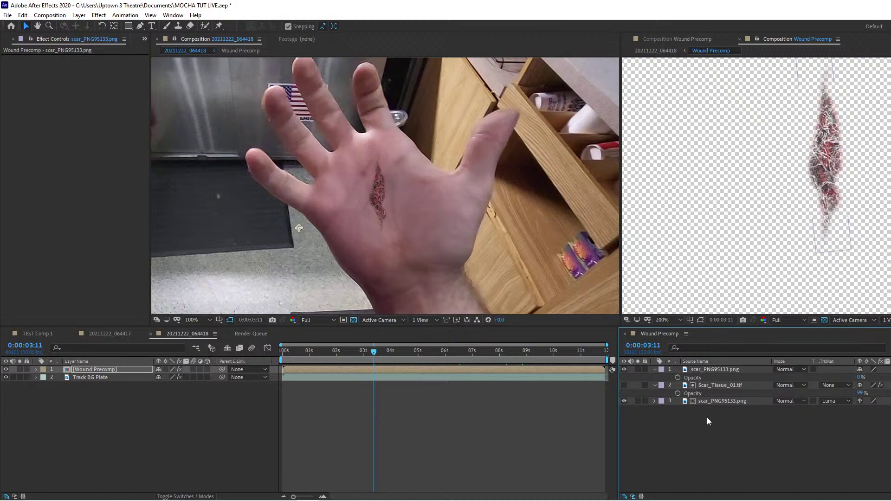
Toggle the visibility of the Scar_Tissue_01.tif and scar_PNG95133.png layers in Wound Precomp to compare their contributions to the wound.
{"action": "left_click", "coordinate": [709, 385]}
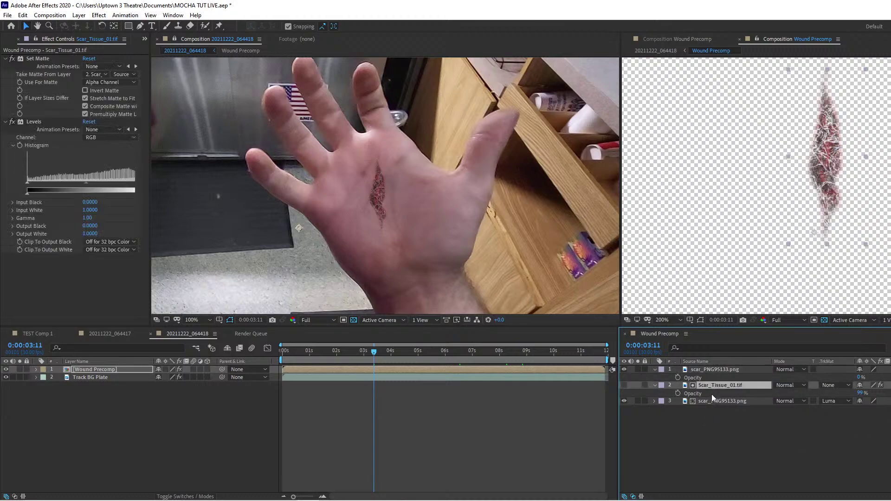
{"action": "left_click", "coordinate": [714, 400]}
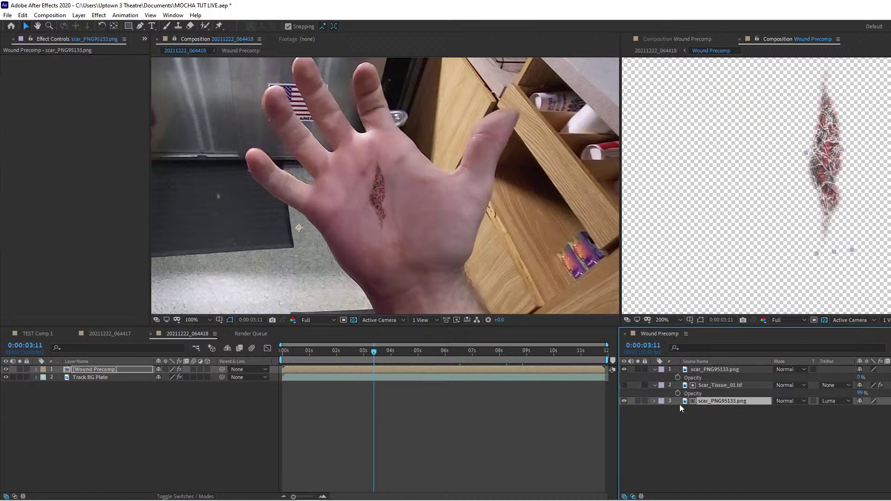
{"action": "left_click", "coordinate": [709, 425]}
{"action": "left_click", "coordinate": [625, 385]}
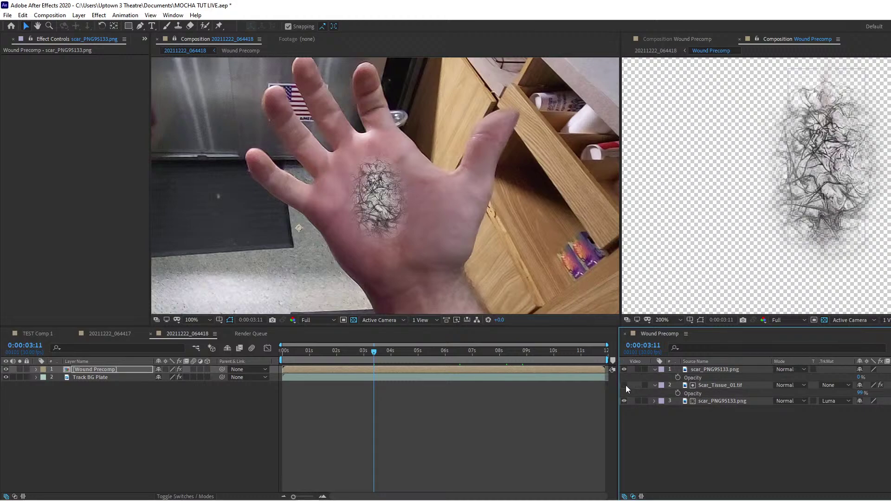
{"action": "left_click", "coordinate": [625, 385]}
{"action": "left_click", "coordinate": [625, 402]}
{"action": "left_click", "coordinate": [625, 402]}
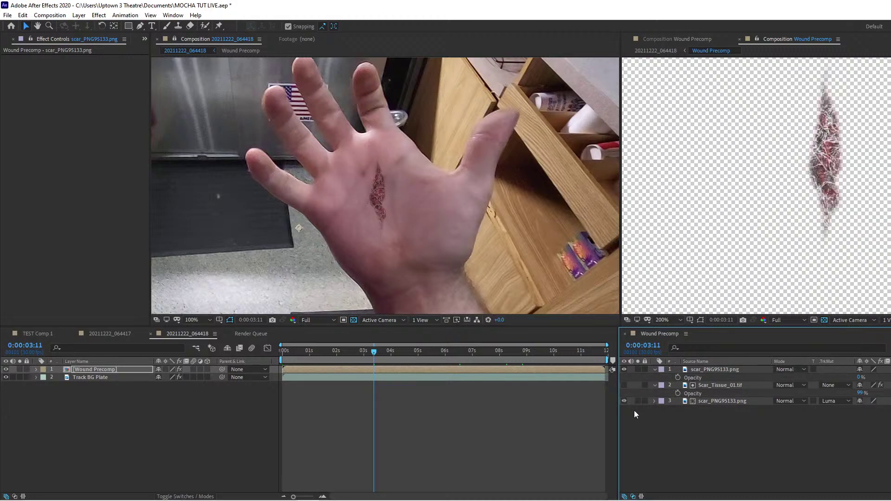
{"action": "left_click", "coordinate": [624, 370]}
Set the topmost scar_PNG95133.png layer's opacity to 100%, soloing it while adjusting and turning solo off again.
{"action": "left_click", "coordinate": [718, 368]}
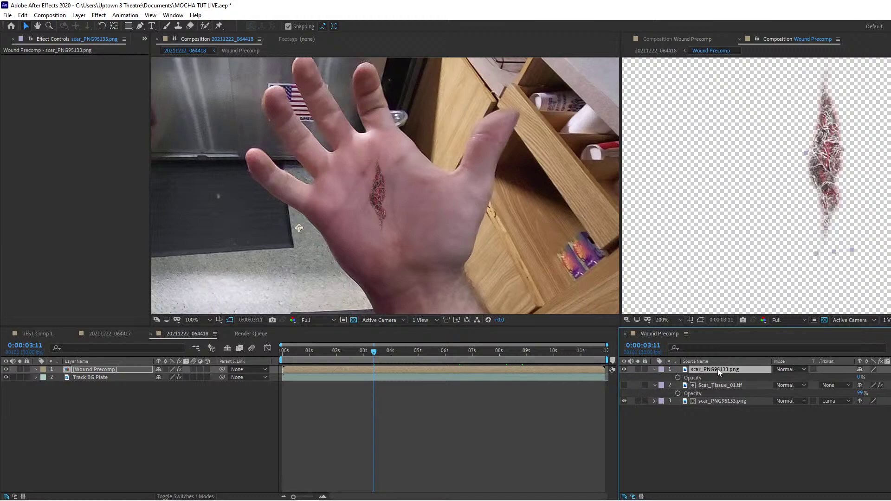
{"action": "left_click", "coordinate": [638, 369]}
{"action": "key", "text": "t"}
{"action": "key", "text": "t"}
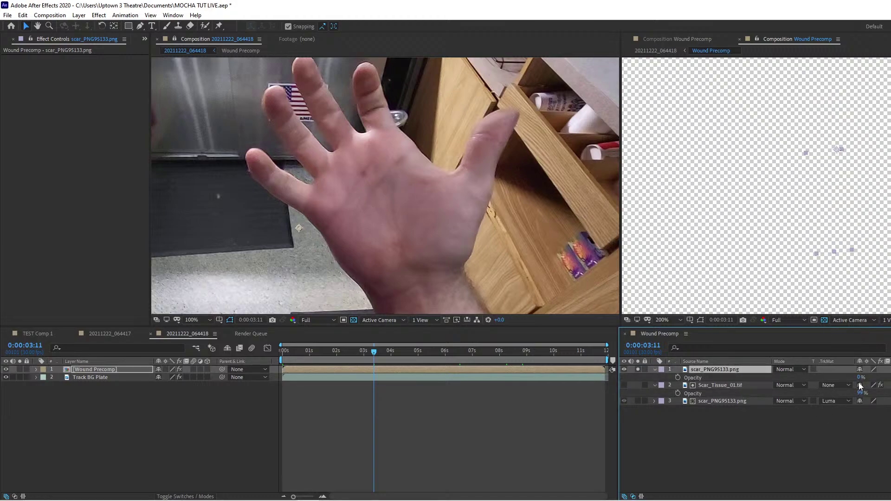
{"action": "left_click_drag", "start_coordinate": [861, 378], "coordinate": [890, 378]}
{"action": "left_click", "coordinate": [638, 370]}
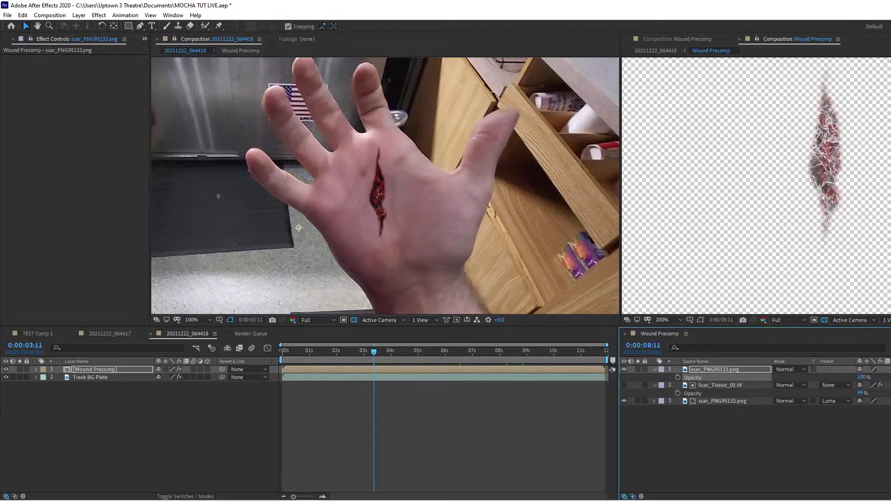
Keyframe the topmost scar_PNG95133.png layer's opacity to fade from 100% at 0:00:07:01 to 0% at 0:00:08:06.
{"action": "key", "text": "space"}
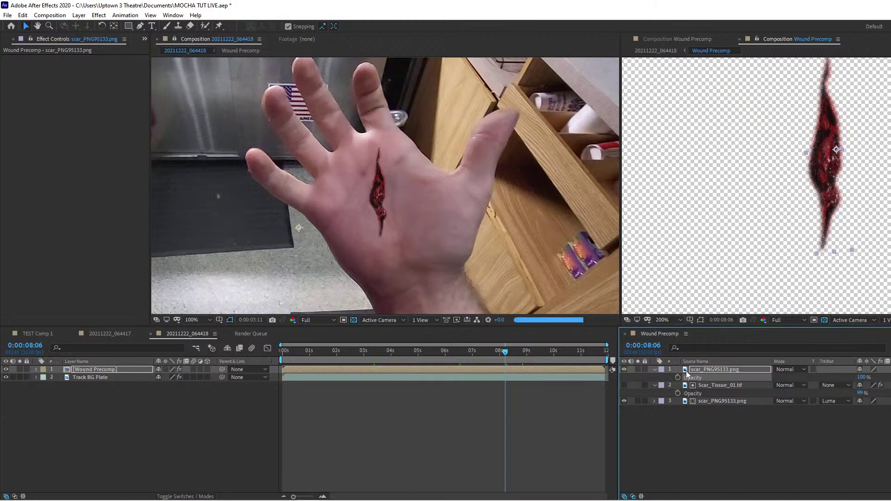
{"action": "left_click", "coordinate": [678, 378]}
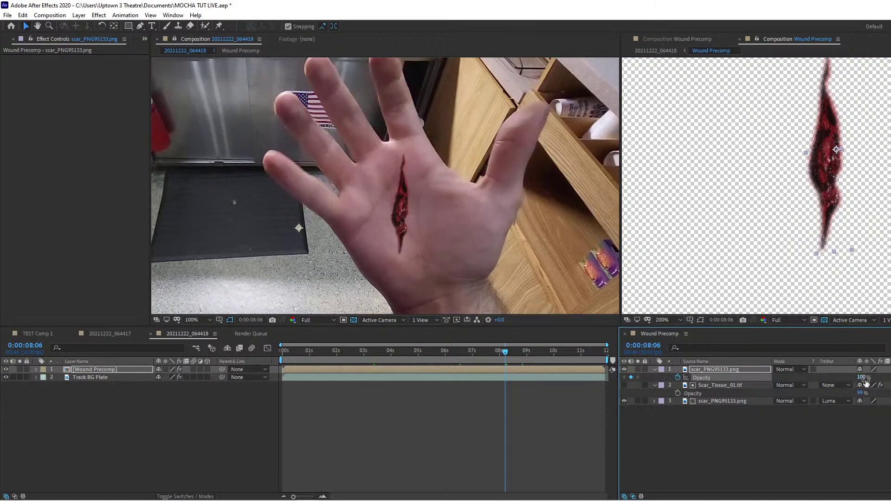
{"action": "left_click_drag", "start_coordinate": [864, 378], "coordinate": [789, 379]}
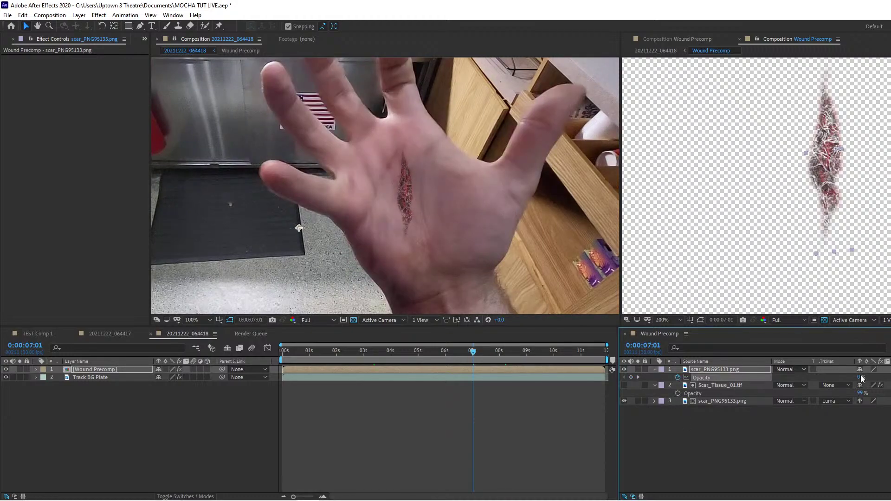
{"action": "left_click_drag", "start_coordinate": [862, 378], "coordinate": [889, 379]}
Scrub the main composition between 0:00:07:06 and 0:00:08:29 to review the wound's opacity fade up close.
{"action": "left_click", "coordinate": [476, 352]}
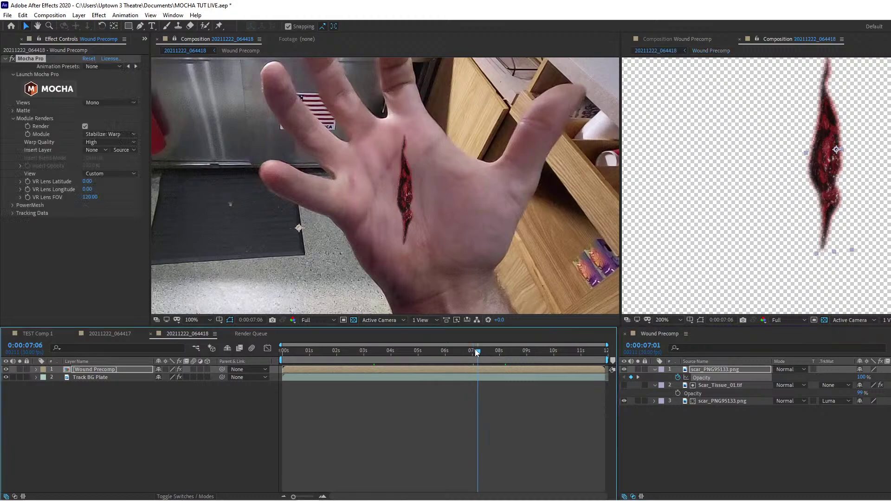
{"action": "left_click_drag", "start_coordinate": [477, 353], "coordinate": [506, 353]}
{"action": "left_click", "coordinate": [476, 416]}
{"action": "scroll", "coordinate": [363, 216], "scroll_direction": "up", "scroll_amount": 2}
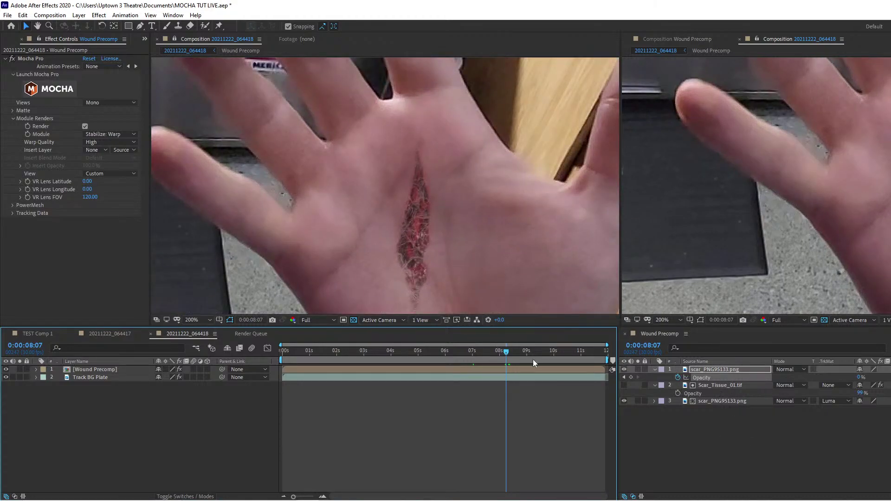
{"action": "left_click_drag", "start_coordinate": [508, 352], "coordinate": [527, 356]}
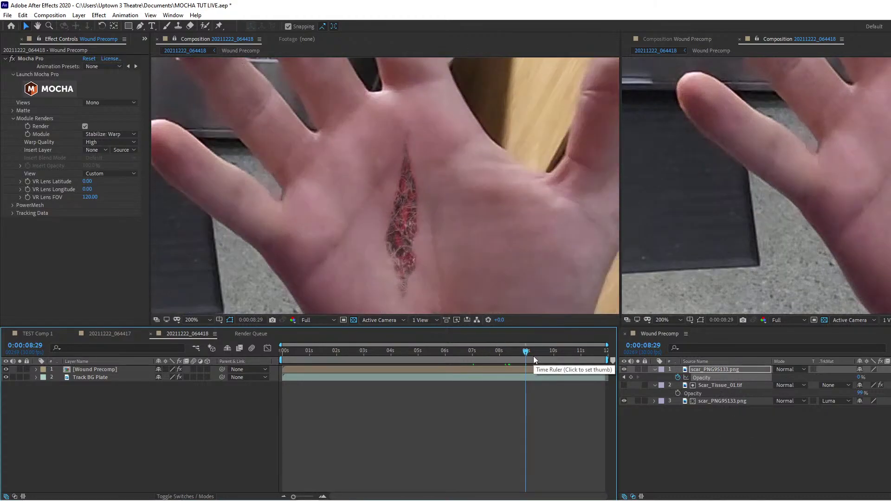
{"action": "left_click", "coordinate": [504, 354]}
{"action": "key", "text": "Page_Up"}
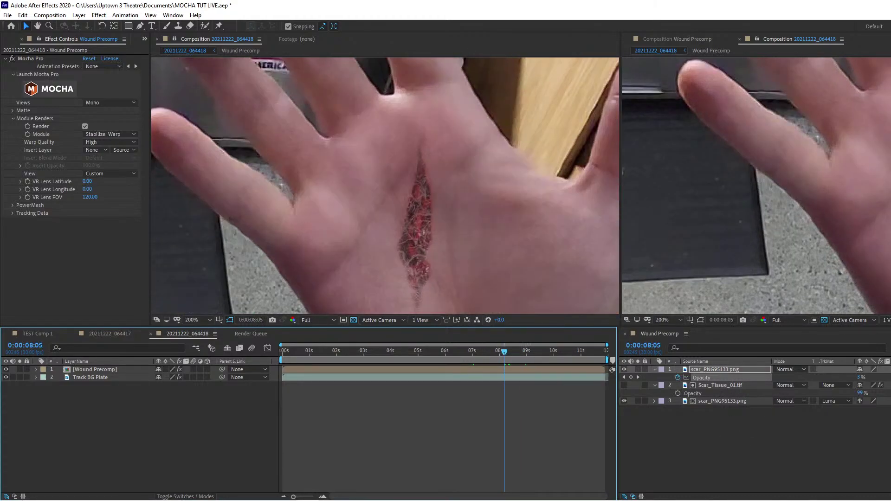
{"action": "left_click", "coordinate": [484, 352]}
{"action": "left_click", "coordinate": [519, 355]}
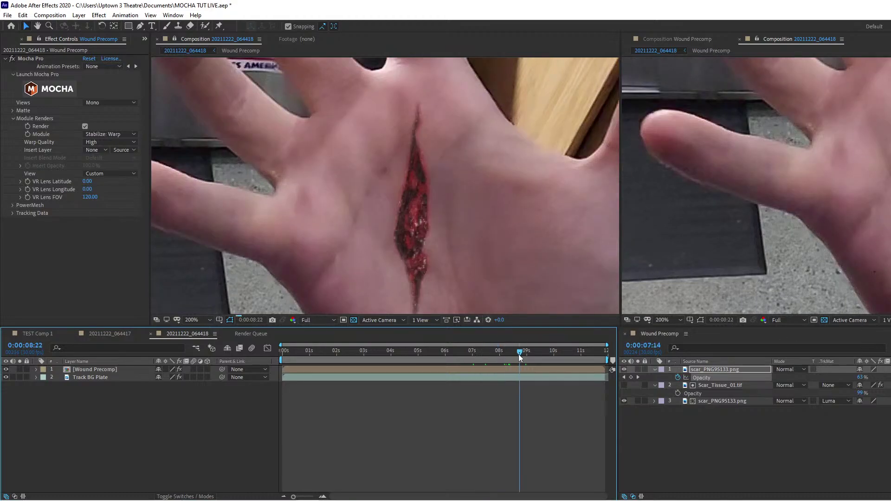
{"action": "key", "text": "Page_Up"}
Start keyframing the Levels Histogram of Scar_Tissue_01.tif at 0:00:08:04 in Wound Precomp.
{"action": "left_click", "coordinate": [890, 352]}
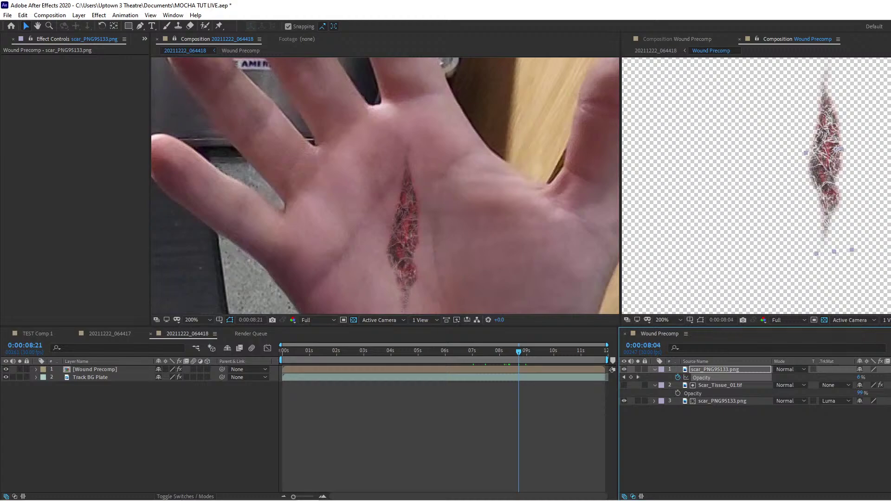
{"action": "left_click", "coordinate": [724, 386]}
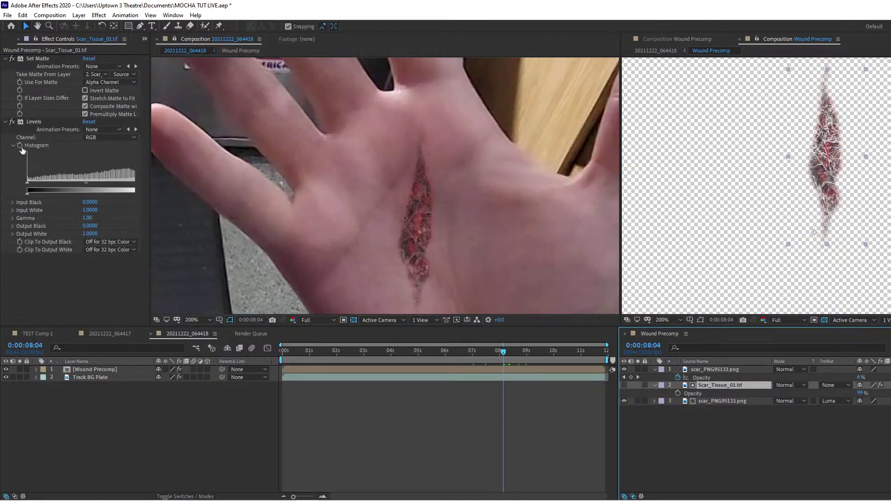
{"action": "left_click", "coordinate": [34, 122]}
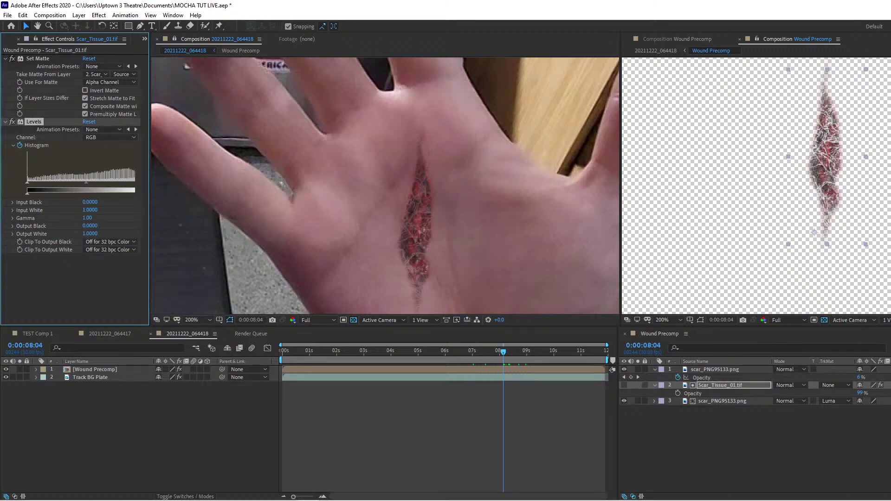
Set the Levels Input Black of Scar_Tissue_01.tif to 0.9569 at 0:00:09:21 so the wound disappears.
{"action": "left_click_drag", "start_coordinate": [890, 351], "coordinate": [890, 352]}
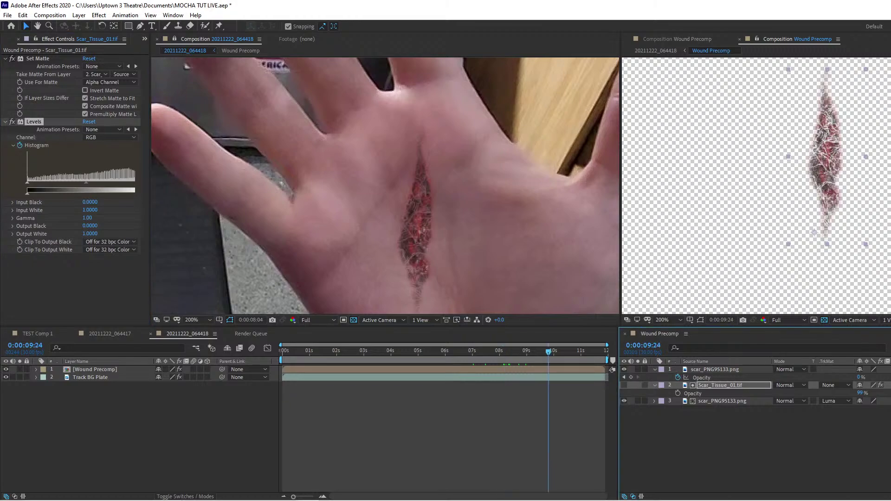
{"action": "left_click", "coordinate": [890, 377]}
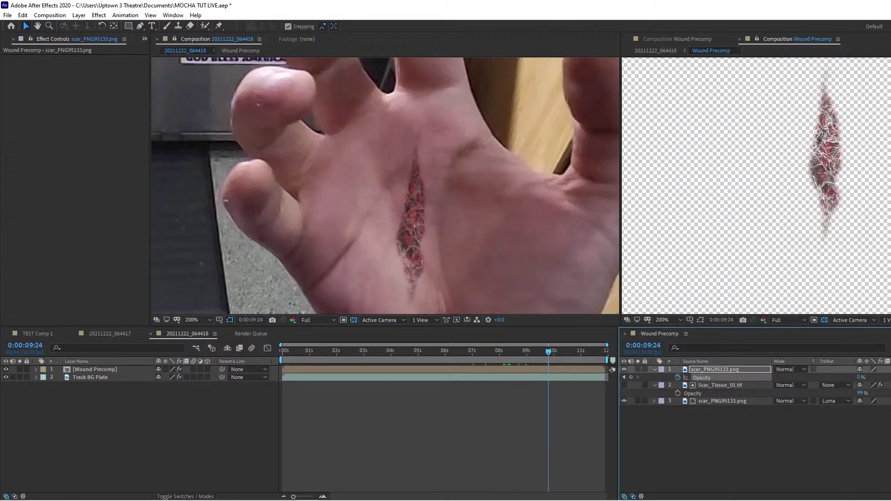
{"action": "key", "text": "Page_Up"}
{"action": "key", "text": "Page_Up"}
{"action": "key", "text": "Page_Up"}
{"action": "left_click", "coordinate": [126, 388]}
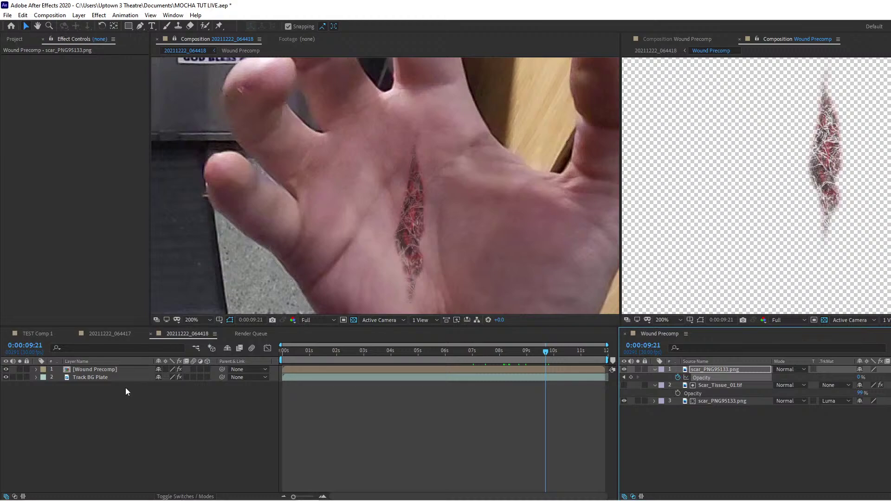
{"action": "left_click", "coordinate": [102, 379]}
{"action": "left_click", "coordinate": [711, 374]}
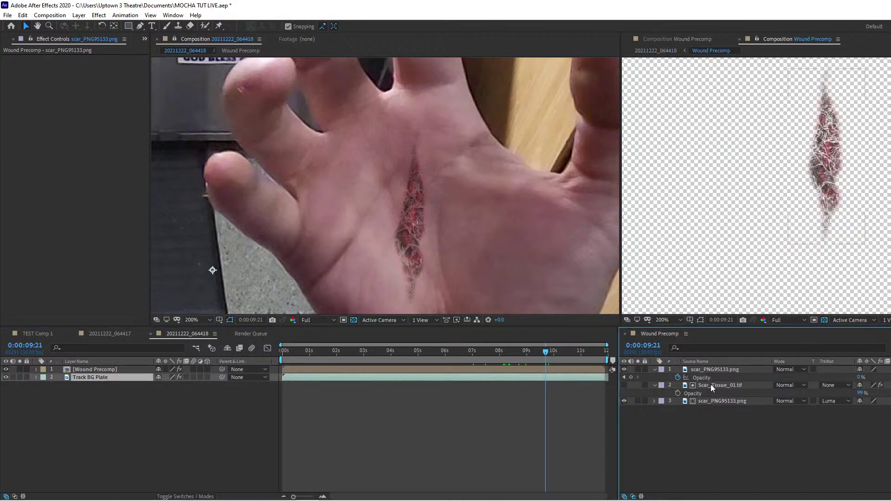
{"action": "left_click", "coordinate": [712, 385]}
{"action": "left_click_drag", "start_coordinate": [28, 184], "coordinate": [142, 183]}
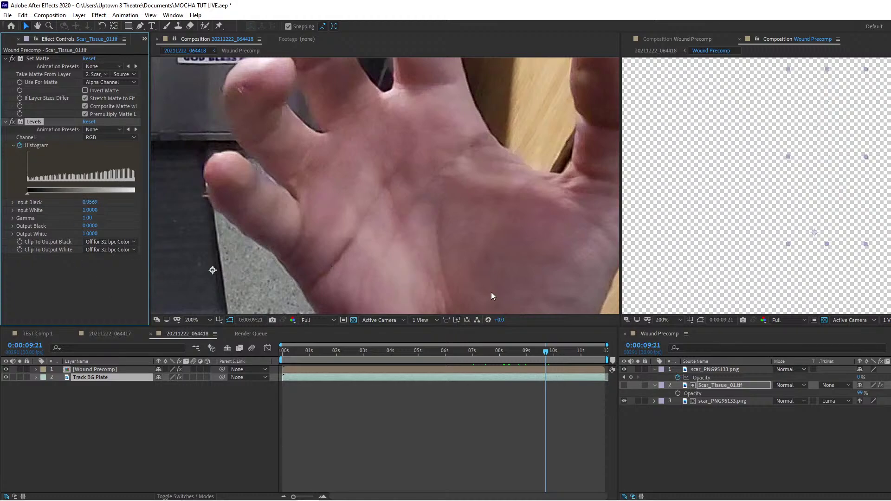
Try a lower Levels Input Black on Scar_Tissue_01.tif at 0:00:08:17 and undo it.
{"action": "left_click_drag", "start_coordinate": [550, 352], "coordinate": [515, 352]}
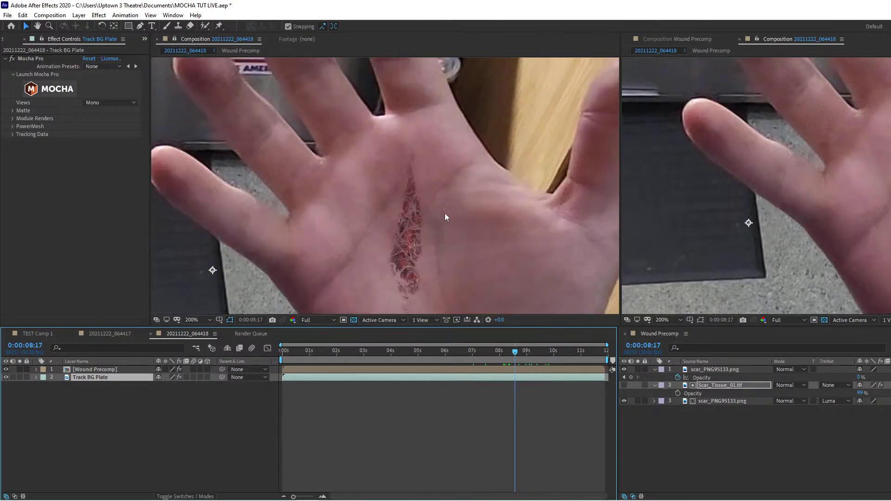
{"action": "left_click", "coordinate": [715, 386]}
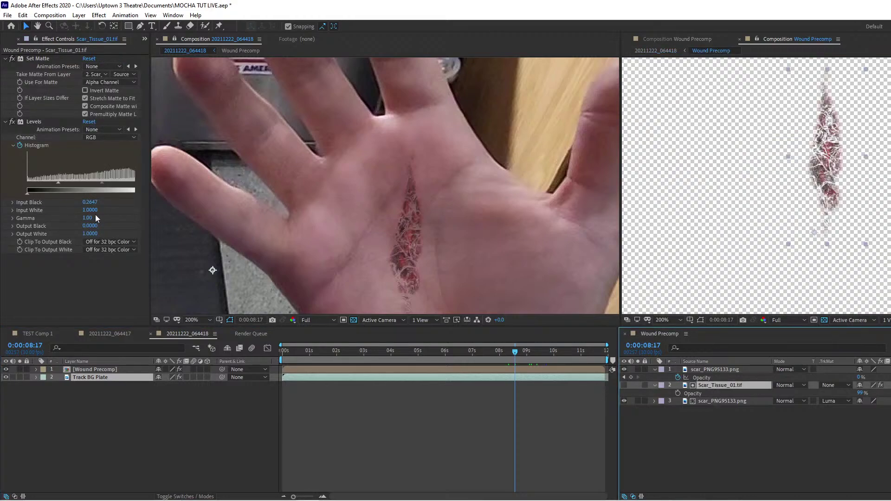
{"action": "mouse_move", "coordinate": [89, 203]}
{"action": "left_mouse_down"}
{"action": "mouse_move", "coordinate": [96, 205]}
{"action": "mouse_move", "coordinate": [74, 204]}
{"action": "left_mouse_up"}
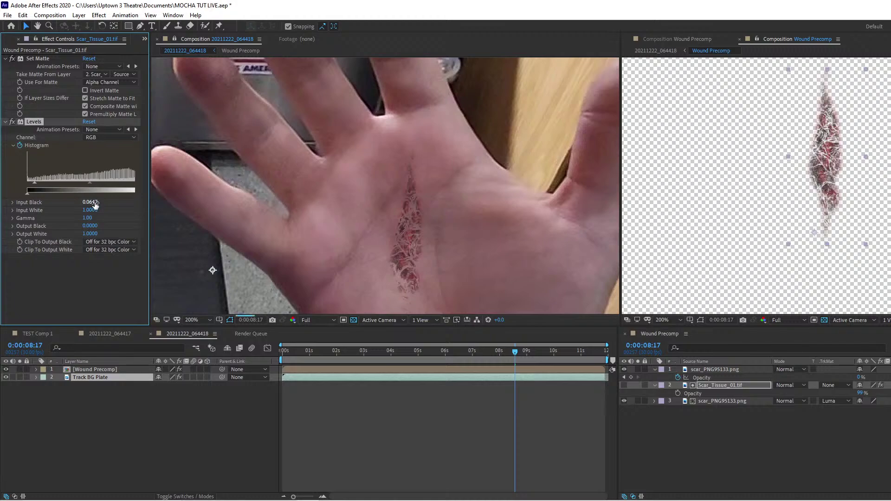
{"action": "key", "text": "ctrl+z"}
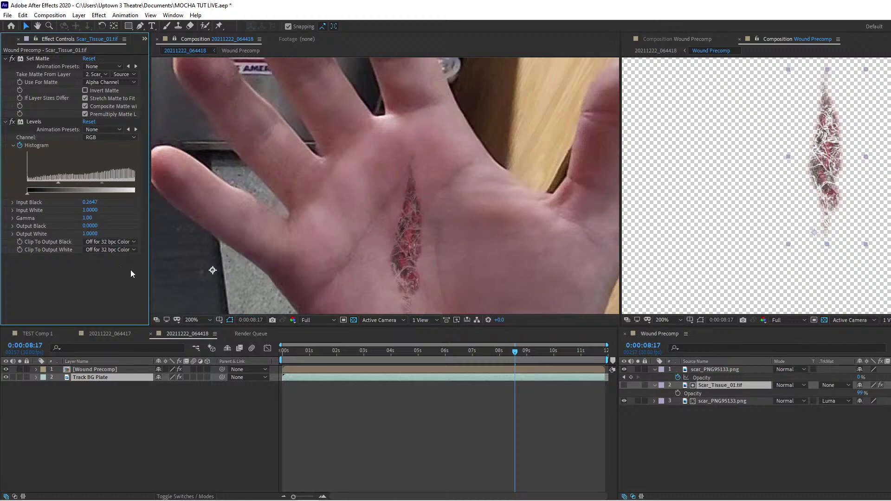
Show the topmost scar layer's keyframed opacity and hide the switches and modes columns to uncover Wound Precomp's layer bars.
{"action": "left_click", "coordinate": [708, 378]}
{"action": "key", "text": "u"}
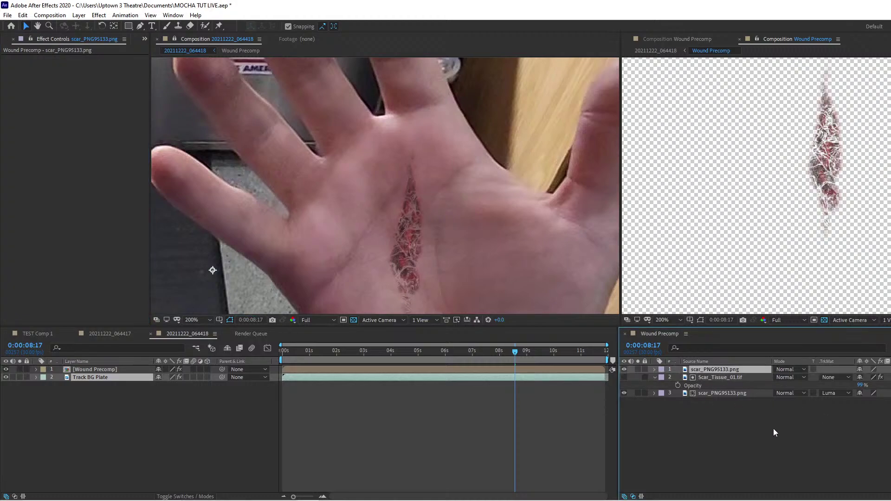
{"action": "key", "text": "u"}
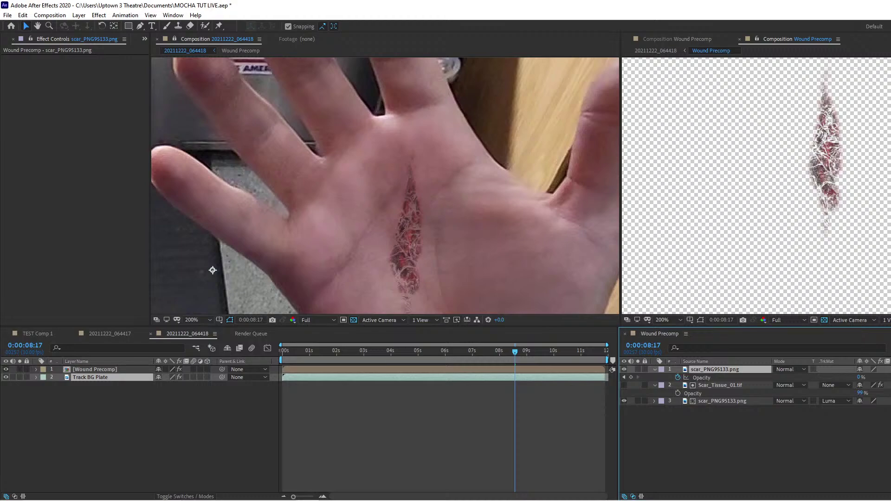
{"action": "left_click", "coordinate": [633, 497]}
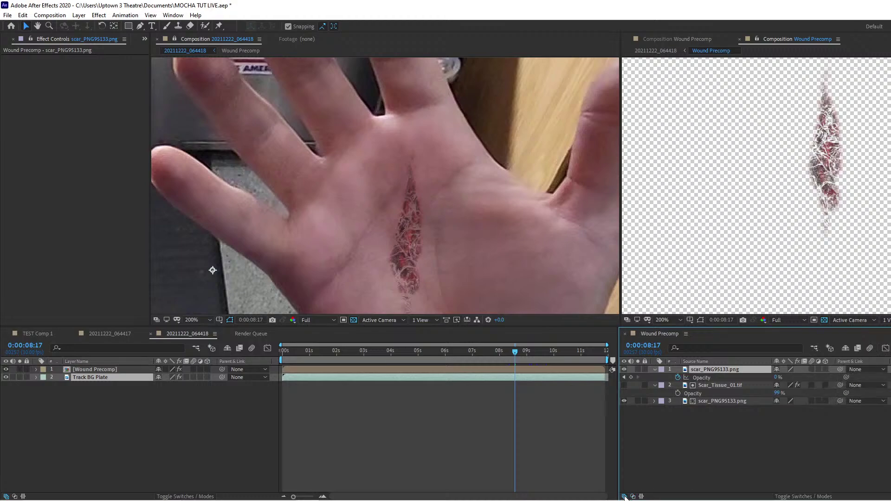
{"action": "left_click", "coordinate": [698, 378]}
{"action": "left_click", "coordinate": [673, 425]}
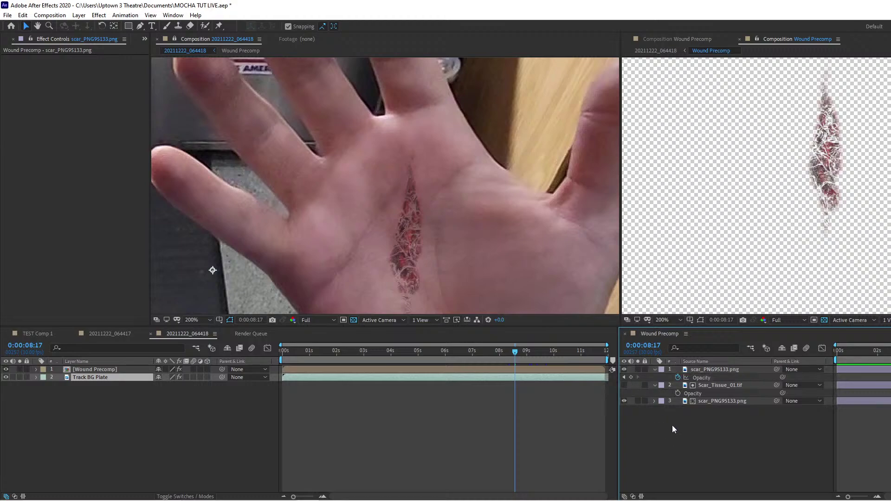
At the 0:00:08:04 Histogram keyframe of Scar_Tissue_01.tif, set Levels Output Black to 0.1900 and Output White to 1.8600.
{"action": "left_click", "coordinate": [719, 386]}
{"action": "key", "text": "u"}
{"action": "left_click", "coordinate": [749, 467]}
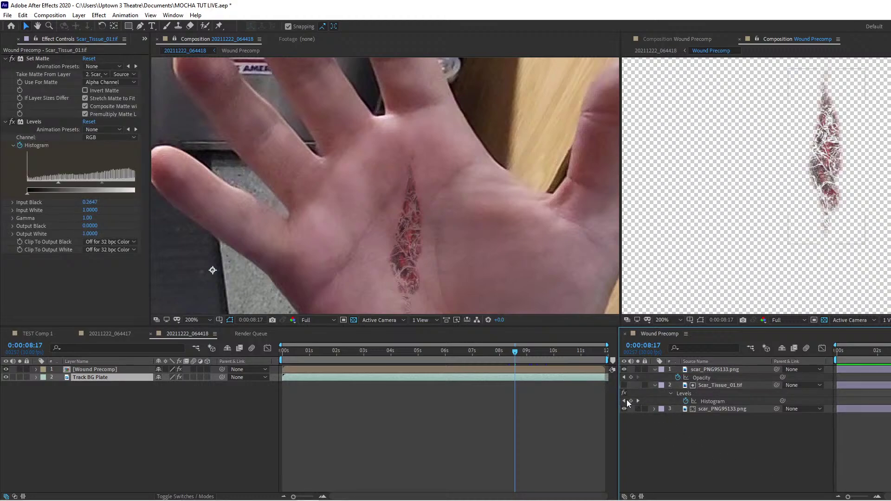
{"action": "left_click", "coordinate": [624, 401]}
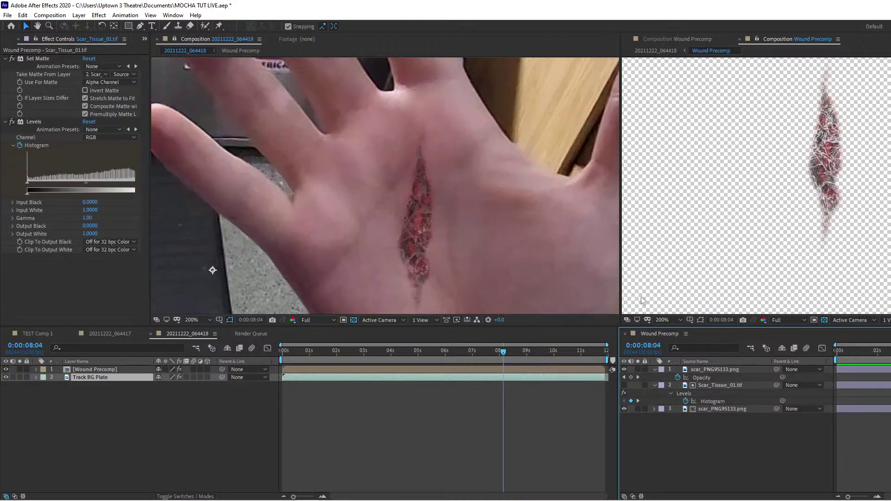
{"action": "scroll", "coordinate": [348, 272], "scroll_direction": "up", "scroll_amount": 2}
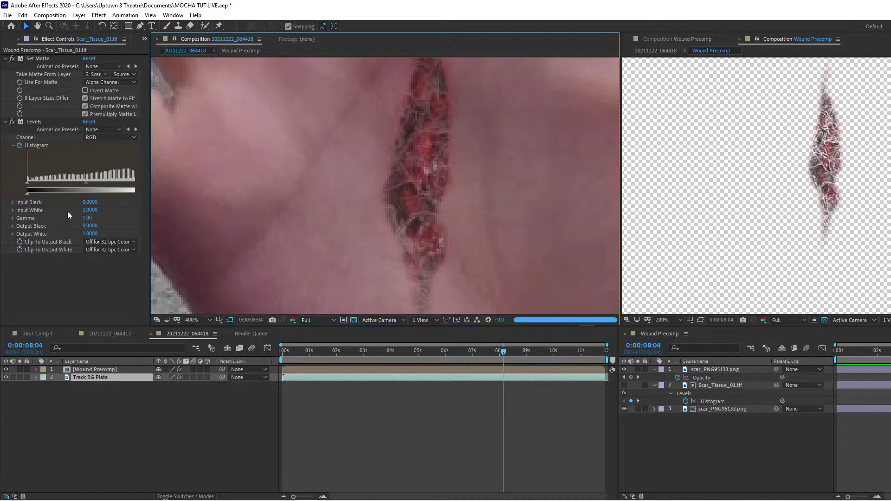
{"action": "left_click_drag", "start_coordinate": [89, 227], "coordinate": [132, 233]}
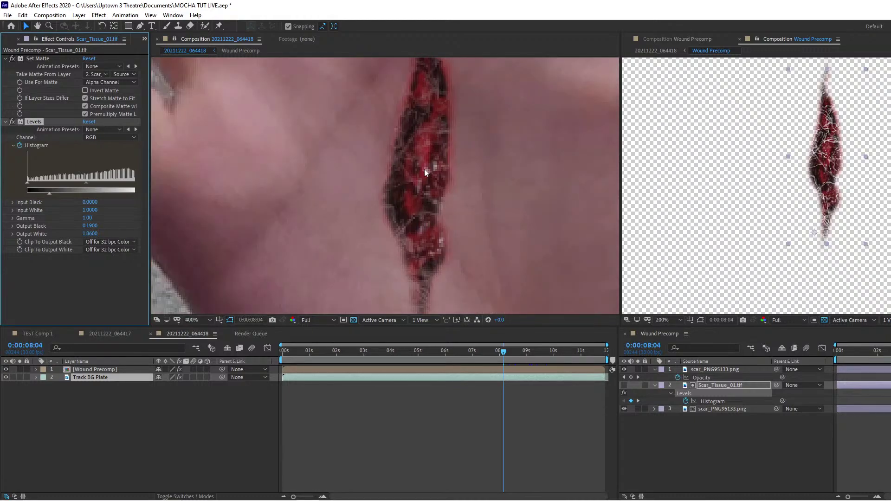
Play back the healing animation in Wound Precomp and in the main hand comp 20211222_064418.
{"action": "scroll", "coordinate": [455, 179], "scroll_direction": "down", "scroll_amount": 1}
{"action": "key", "text": "space"}
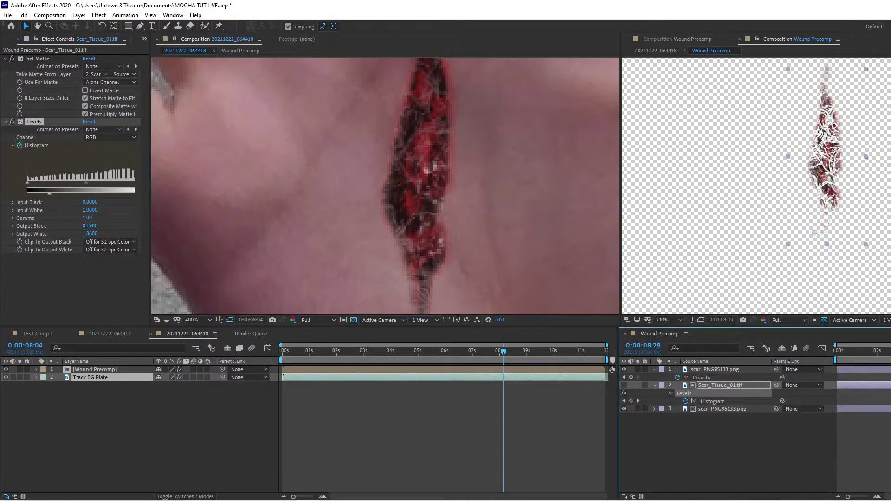
{"action": "left_click", "coordinate": [314, 431]}
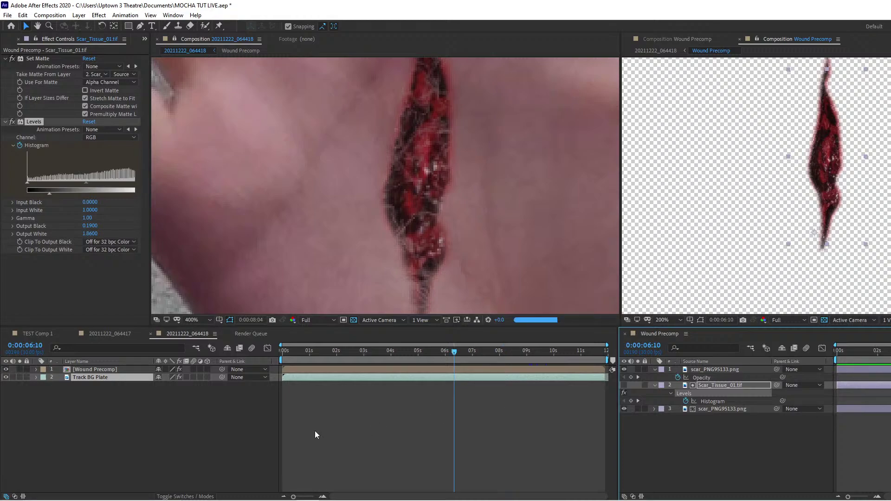
{"action": "key", "text": "space"}
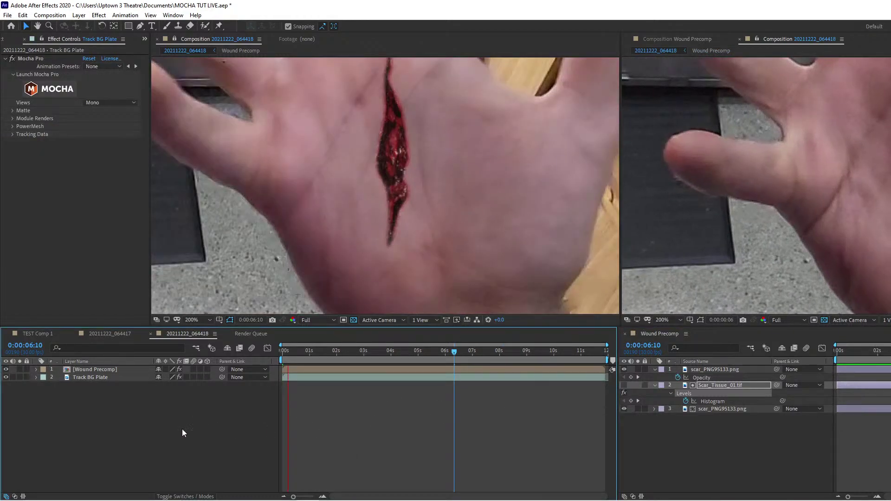
Close the duplicate locked viewer of the main comp and replay the palm composite.
{"action": "left_click", "coordinate": [211, 369]}
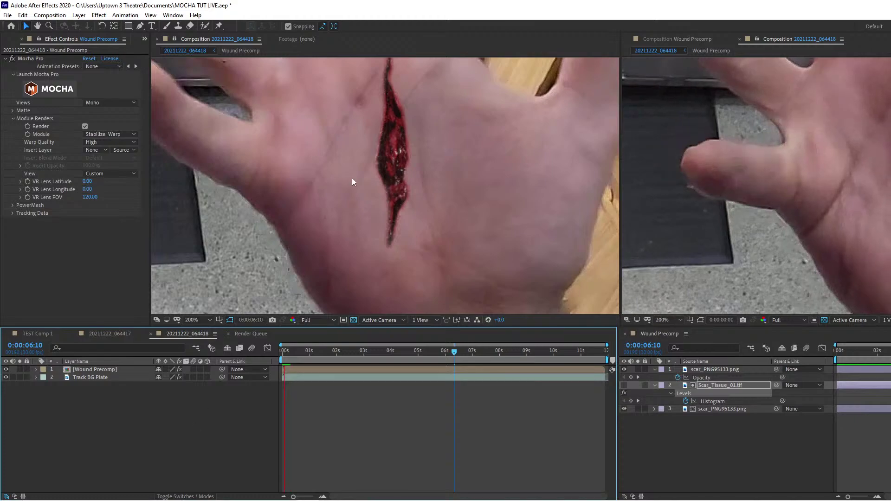
{"action": "left_click", "coordinate": [740, 38]}
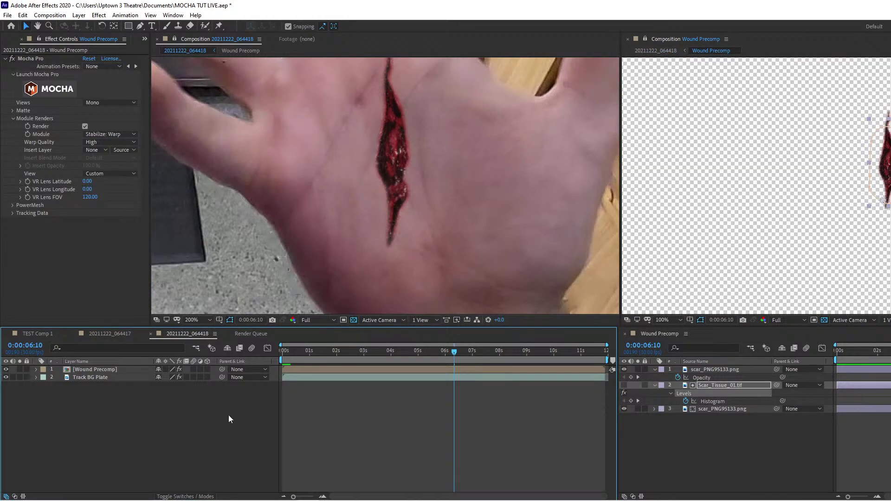
{"action": "left_click", "coordinate": [303, 250]}
{"action": "key", "text": "space"}
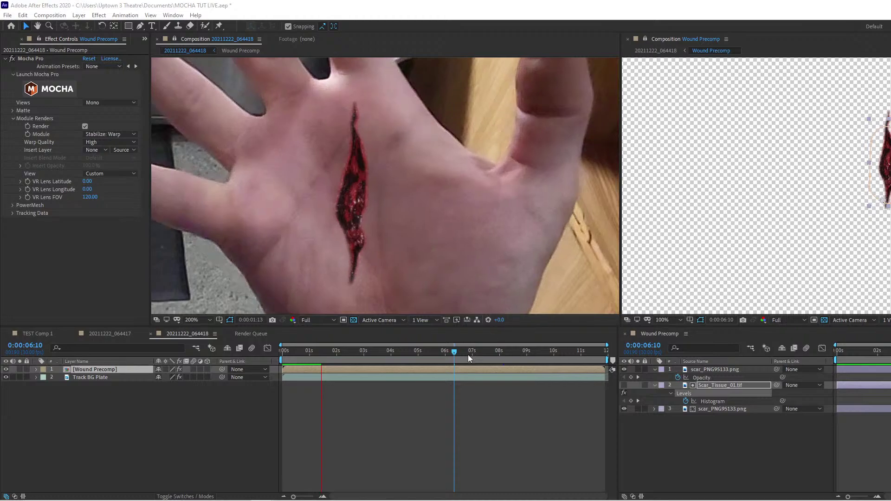
Set the main comp viewer to Half resolution, start the work area just past 7 seconds, and preview from 0:00:07:27.
{"action": "left_click_drag", "start_coordinate": [457, 353], "coordinate": [497, 355]}
{"action": "left_click", "coordinate": [309, 321]}
{"action": "left_click", "coordinate": [309, 330]}
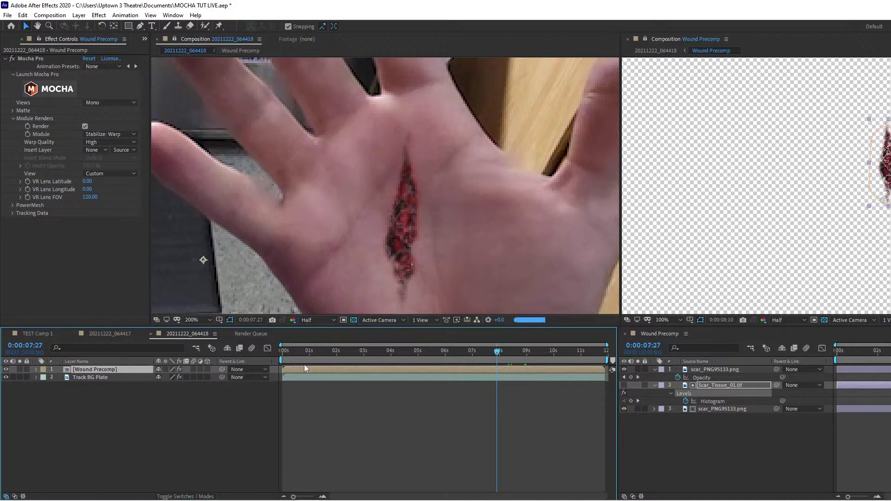
{"action": "left_click_drag", "start_coordinate": [279, 361], "coordinate": [482, 361]}
{"action": "key", "text": "space"}
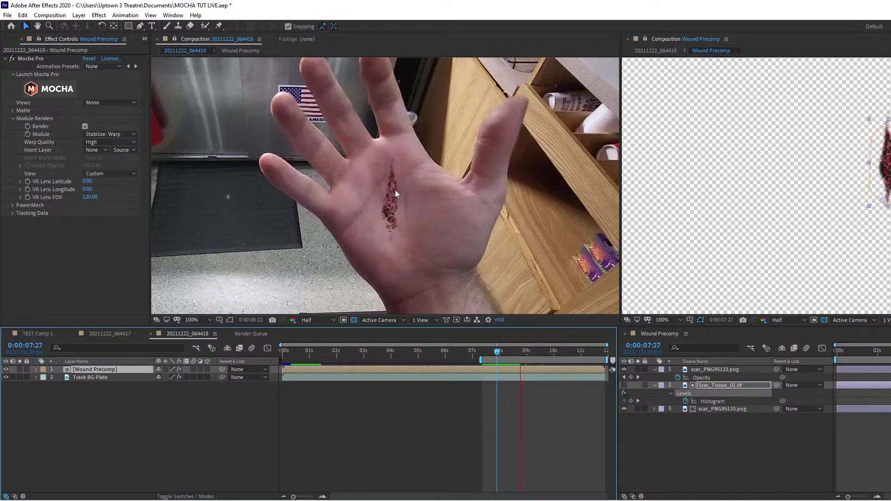
Replay the wound's healing close up on the palm and scrub through that part of the main comp.
{"action": "scroll", "coordinate": [388, 222], "scroll_direction": "up", "scroll_amount": 1}
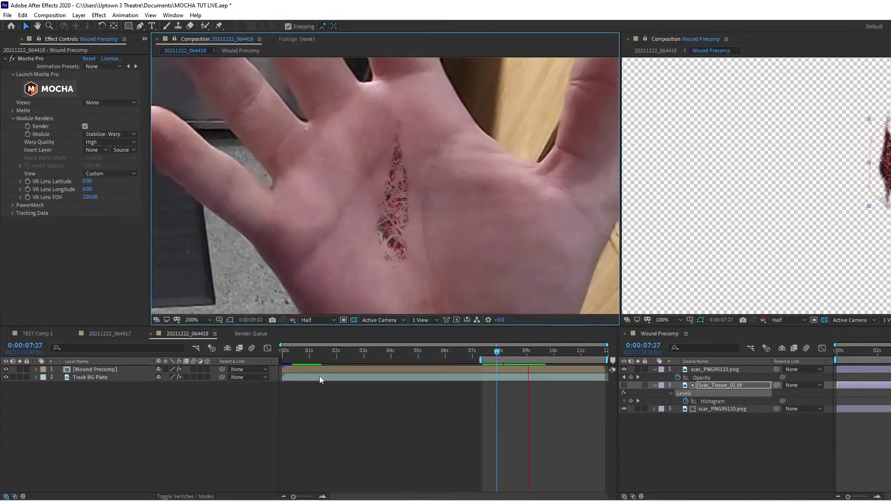
{"action": "mouse_move", "coordinate": [496, 352]}
{"action": "left_mouse_down"}
{"action": "mouse_move", "coordinate": [488, 354]}
{"action": "mouse_move", "coordinate": [495, 354]}
{"action": "left_mouse_up"}
{"action": "key", "text": "space"}
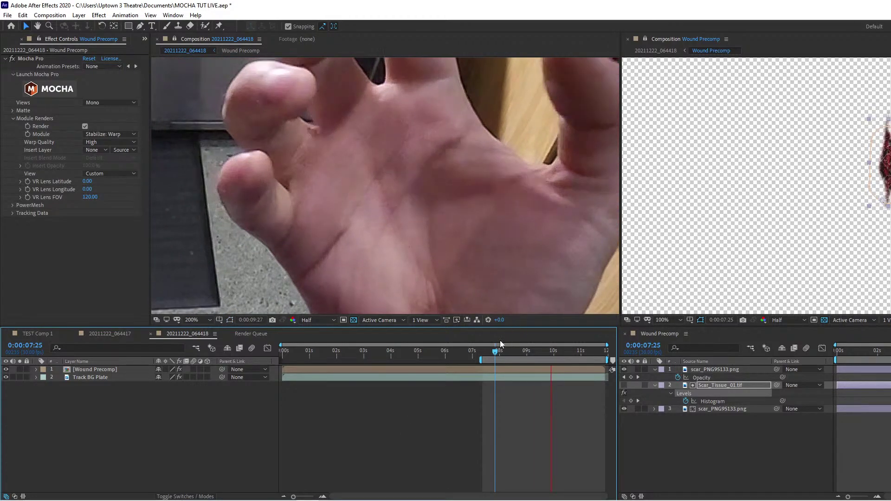
{"action": "left_click_drag", "start_coordinate": [496, 353], "coordinate": [504, 353]}
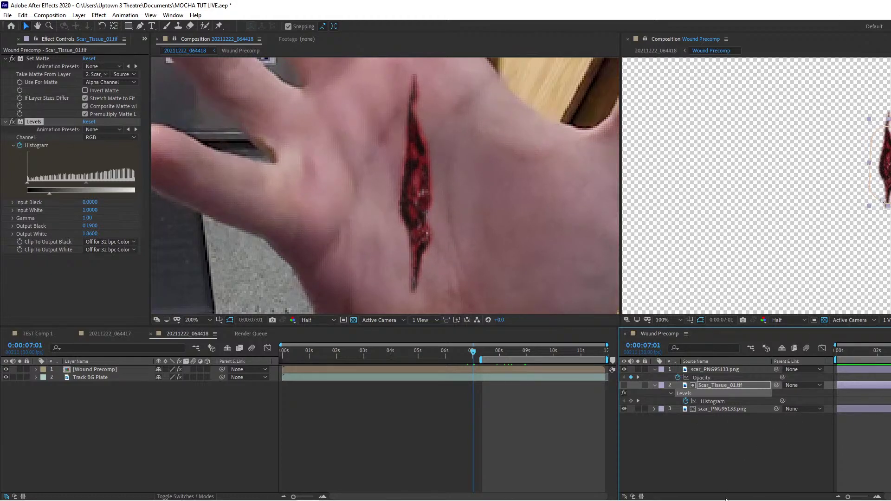
Pre-compose all three layers of Wound Precomp into one nested composition.
{"action": "left_click_drag", "start_coordinate": [760, 457], "coordinate": [702, 366]}
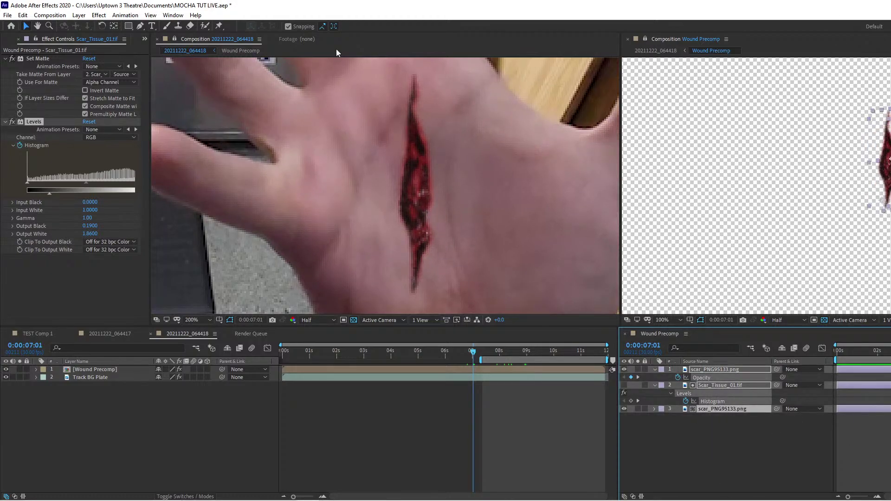
{"action": "left_click", "coordinate": [78, 16]}
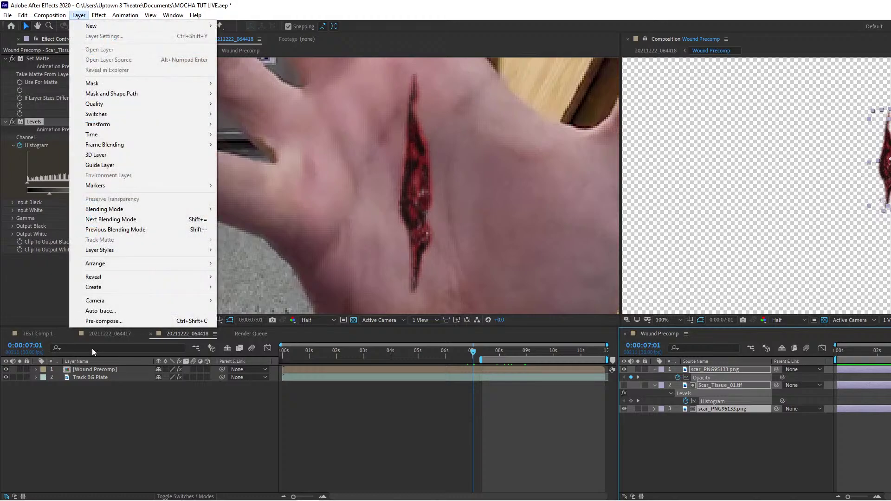
{"action": "left_click", "coordinate": [104, 321]}
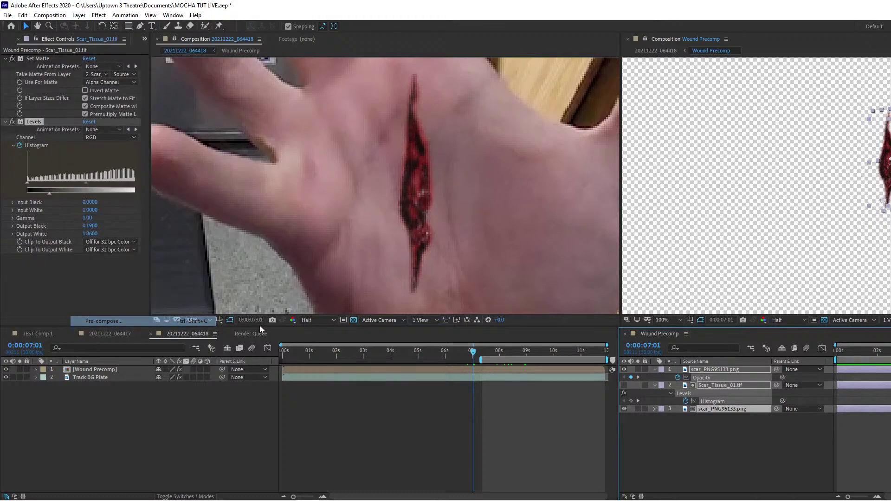
{"action": "left_click", "coordinate": [251, 226]}
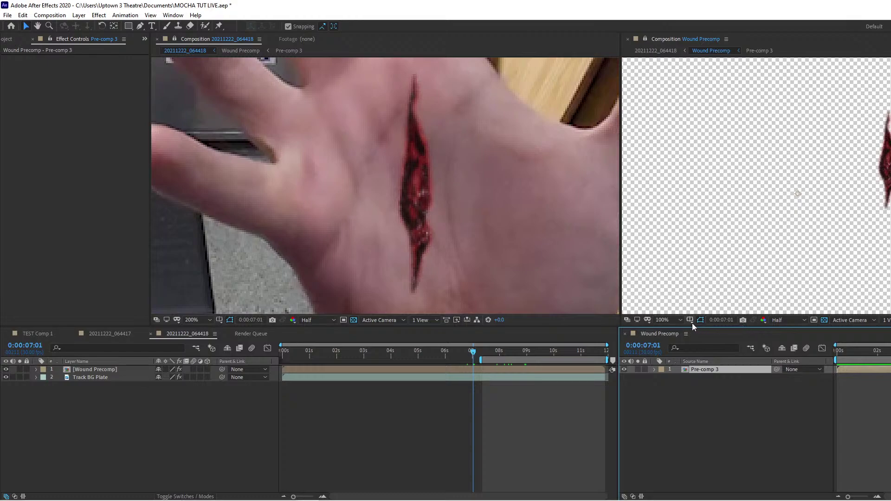
Check the pre-composed wound against the black background and restore the transparency grid.
{"action": "left_click", "coordinate": [826, 323]}
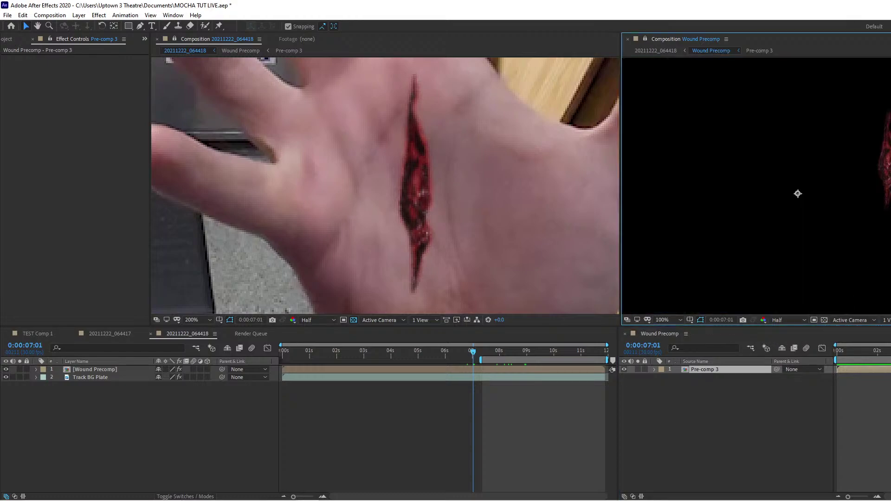
{"action": "left_click", "coordinate": [825, 322]}
{"action": "scroll", "coordinate": [810, 185], "scroll_direction": "up", "scroll_amount": 1}
{"action": "left_click_drag", "start_coordinate": [808, 177], "coordinate": [719, 244]}
Set Wound Precomp's background color to green 18FF00 and turn off the transparency grid in its viewer.
{"action": "left_click", "coordinate": [50, 15]}
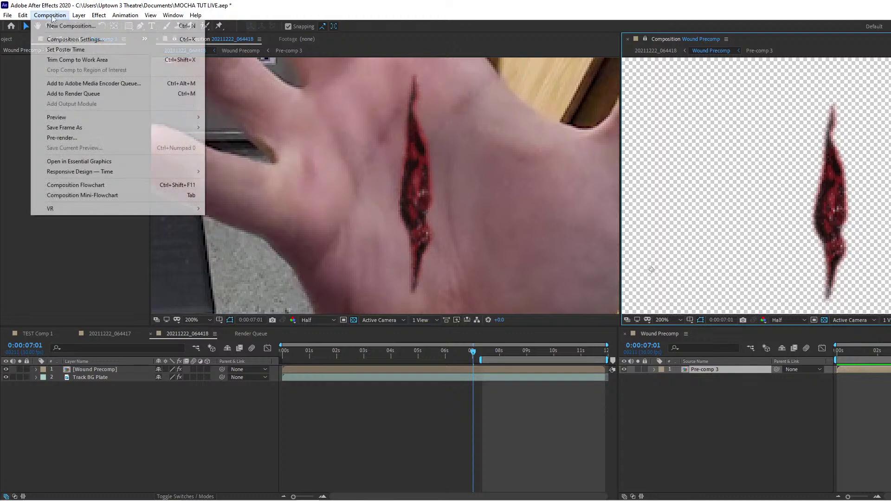
{"action": "left_click", "coordinate": [77, 40]}
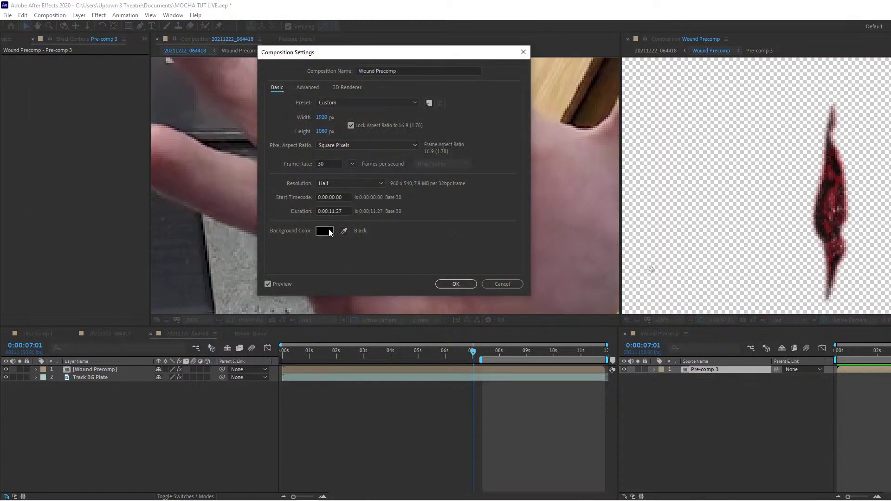
{"action": "left_click", "coordinate": [325, 231]}
{"action": "left_click", "coordinate": [156, 233]}
{"action": "left_click_drag", "start_coordinate": [85, 200], "coordinate": [147, 151]}
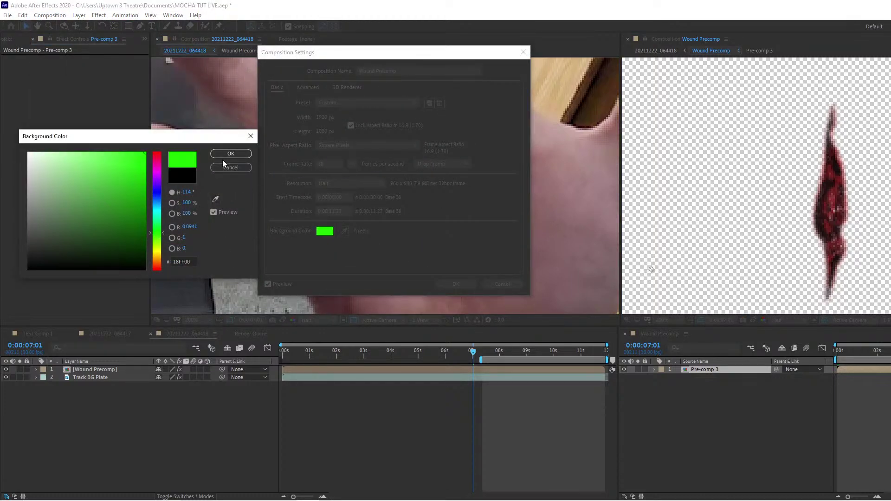
{"action": "left_click", "coordinate": [225, 156]}
{"action": "left_click", "coordinate": [473, 283]}
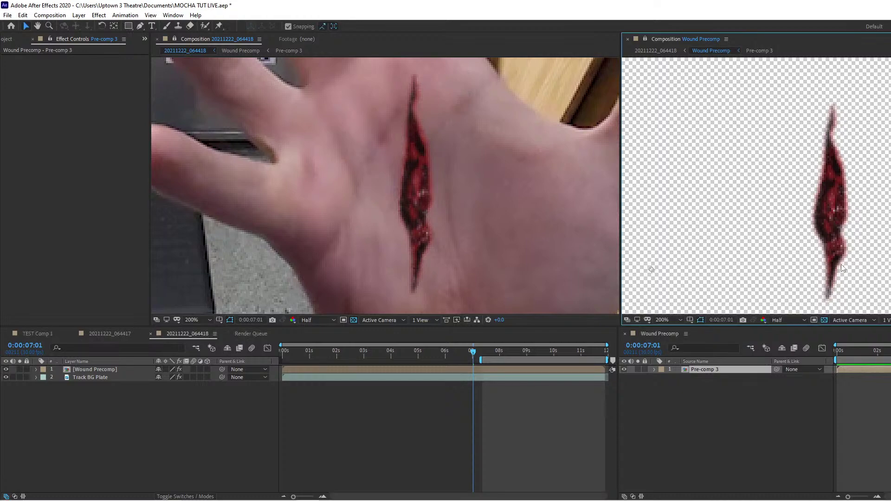
{"action": "left_click", "coordinate": [814, 321]}
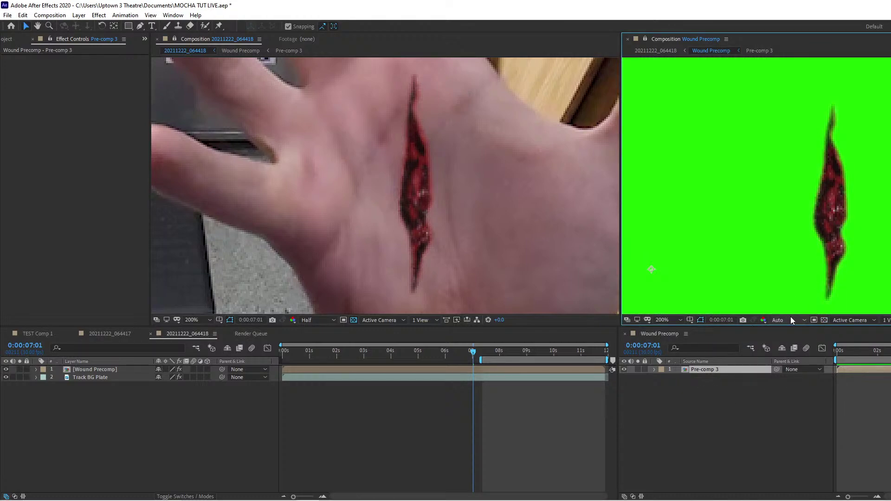
Set the Wound Precomp viewer to Auto resolution and enlarge it at the expense of the main comp viewer and timelines.
{"action": "left_click_drag", "start_coordinate": [837, 249], "coordinate": [841, 238]}
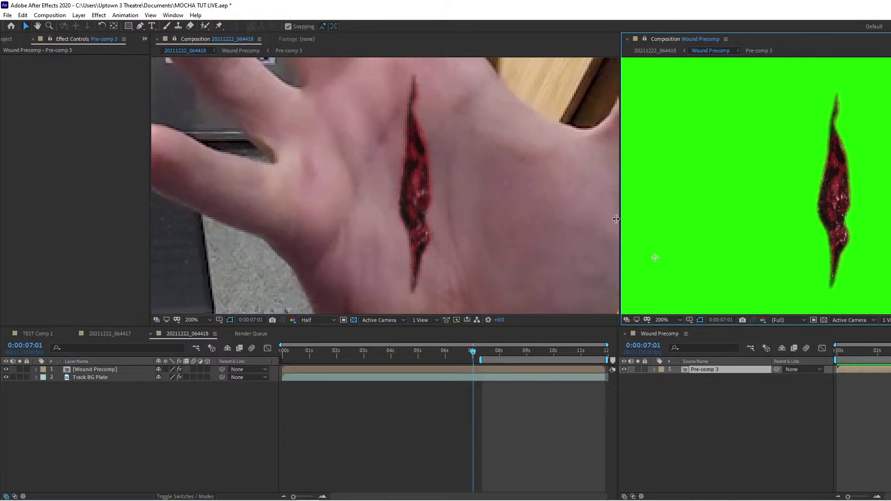
{"action": "left_click_drag", "start_coordinate": [620, 219], "coordinate": [415, 224]}
{"action": "left_click_drag", "start_coordinate": [581, 335], "coordinate": [583, 385]}
{"action": "left_click_drag", "start_coordinate": [721, 243], "coordinate": [629, 236]}
{"action": "scroll", "coordinate": [630, 233], "scroll_direction": "up", "scroll_amount": 1}
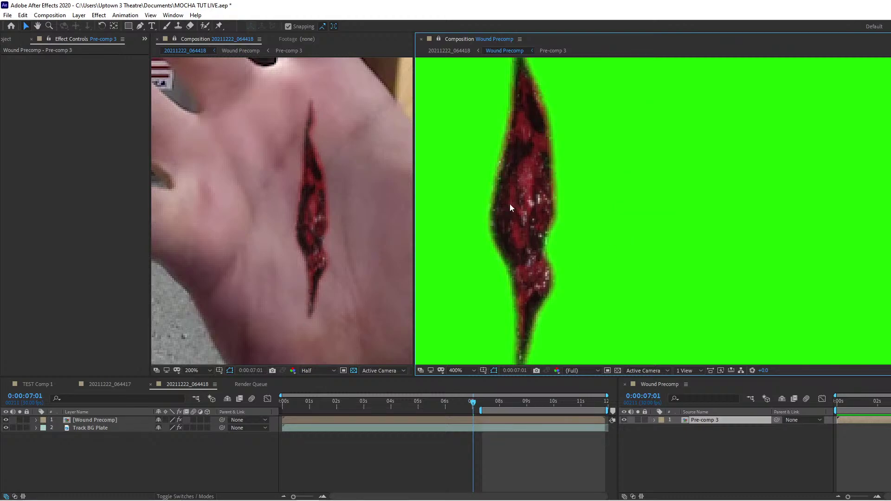
{"action": "left_click_drag", "start_coordinate": [510, 205], "coordinate": [628, 204]}
{"action": "scroll", "coordinate": [586, 190], "scroll_direction": "down", "scroll_amount": 2}
{"action": "scroll", "coordinate": [714, 186], "scroll_direction": "up", "scroll_amount": 2}
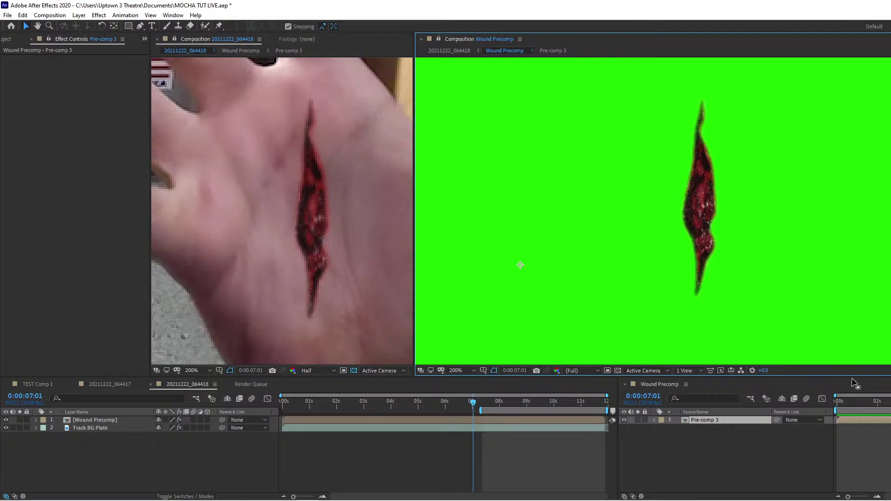
{"action": "left_click_drag", "start_coordinate": [844, 402], "coordinate": [890, 402]}
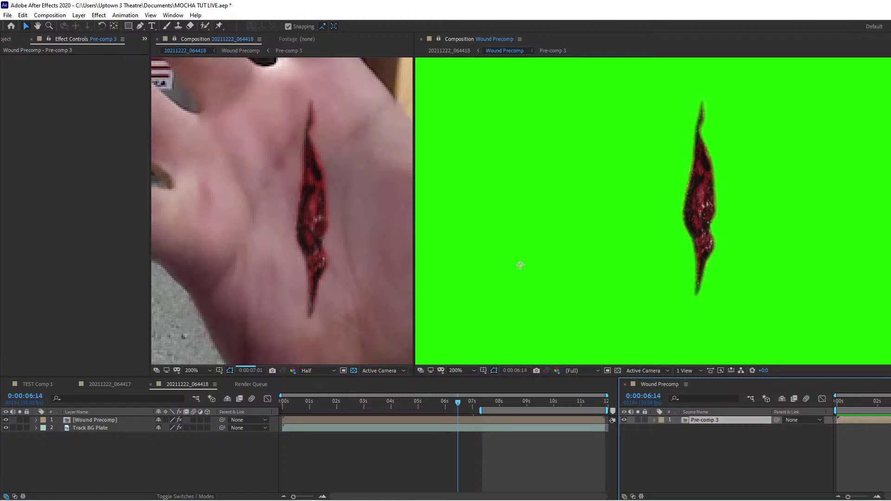
{"action": "key", "text": "ctrl+z"}
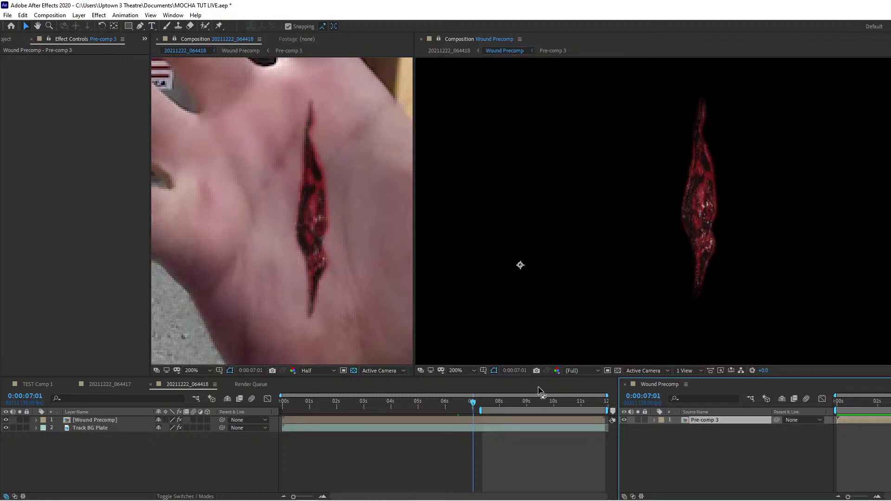
{"action": "key", "text": "ctrl+shift+z"}
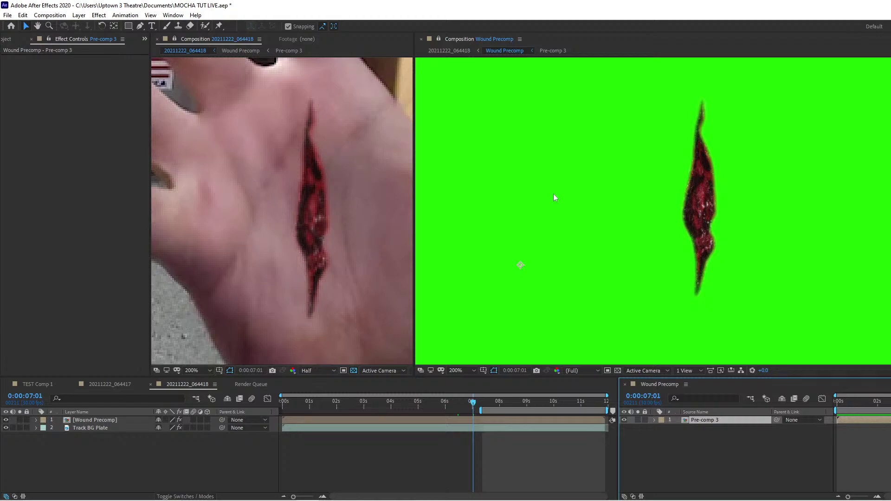
Apply a Mesh Warp effect to Pre-comp 3 with 31 rows, 31 columns and quality 10.
{"action": "left_click", "coordinate": [99, 15]}
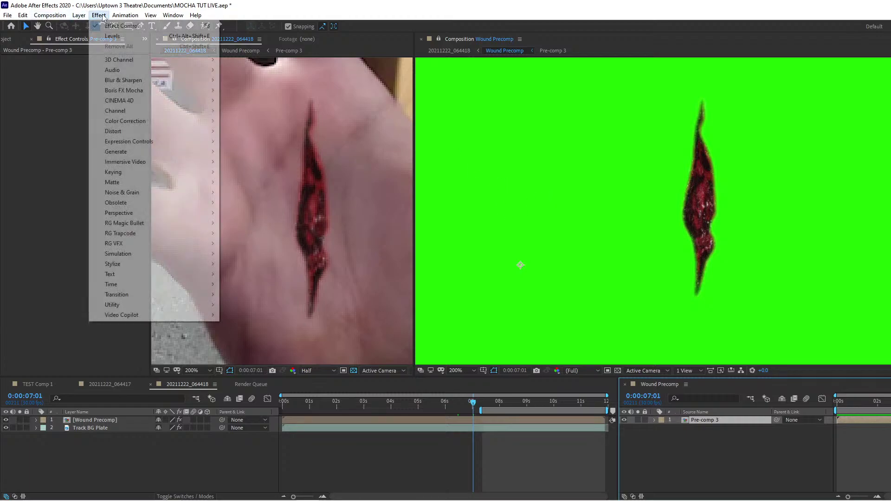
{"action": "mouse_move", "coordinate": [129, 136]}
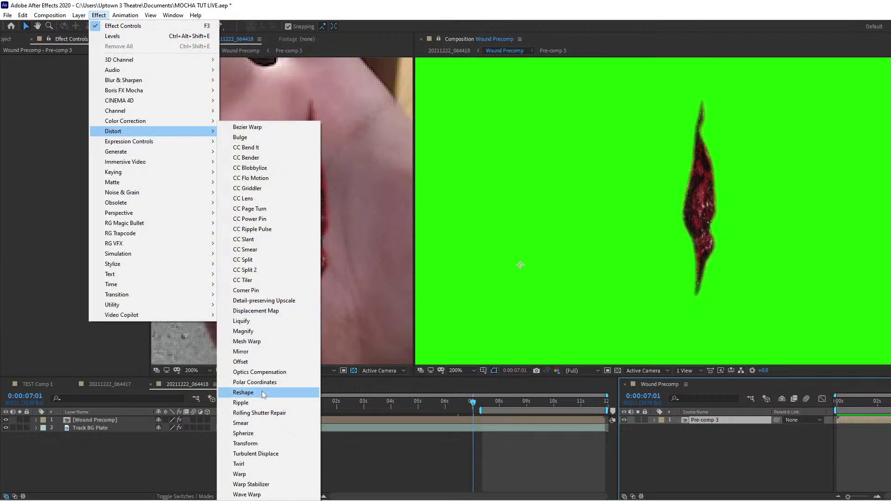
{"action": "left_click", "coordinate": [262, 341]}
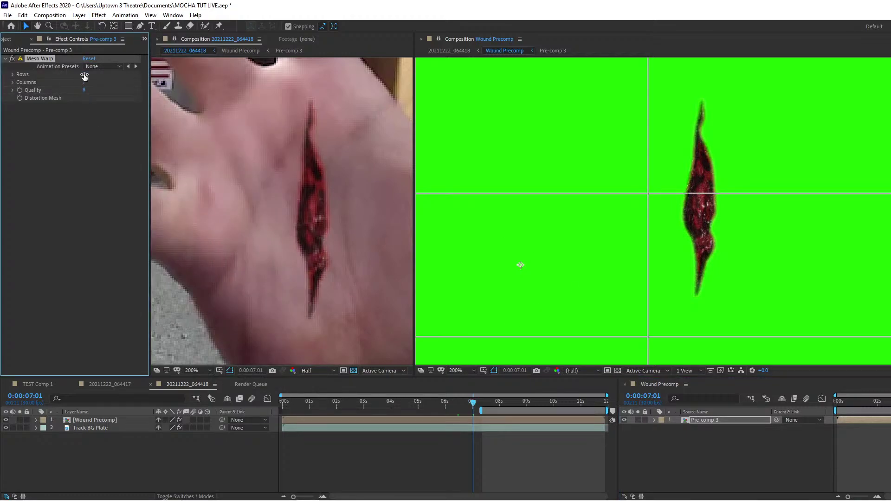
{"action": "left_click_drag", "start_coordinate": [85, 75], "coordinate": [353, 84]}
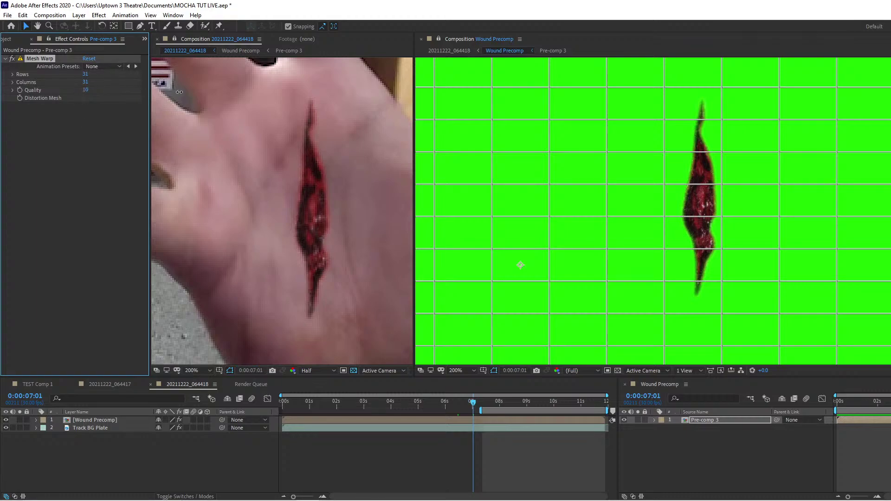
{"action": "scroll", "coordinate": [782, 257], "scroll_direction": "down", "scroll_amount": 2}
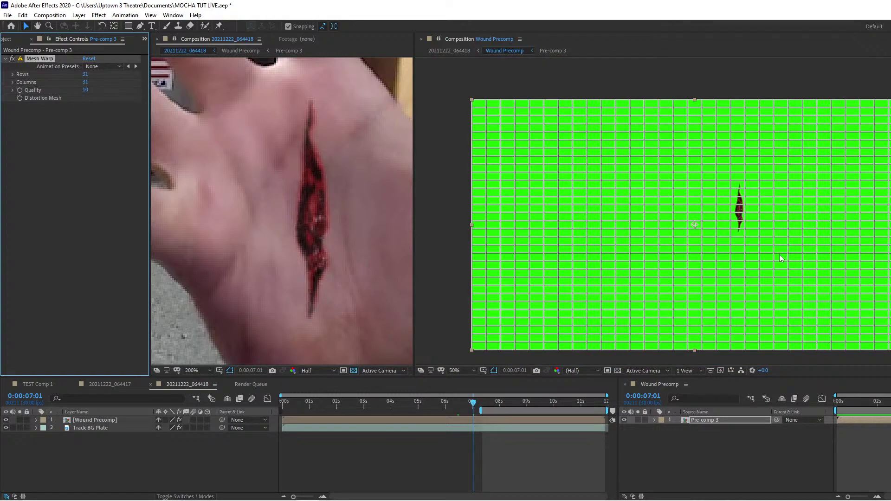
{"action": "scroll", "coordinate": [778, 258], "scroll_direction": "down", "scroll_amount": 2}
{"action": "scroll", "coordinate": [776, 257], "scroll_direction": "up", "scroll_amount": 2}
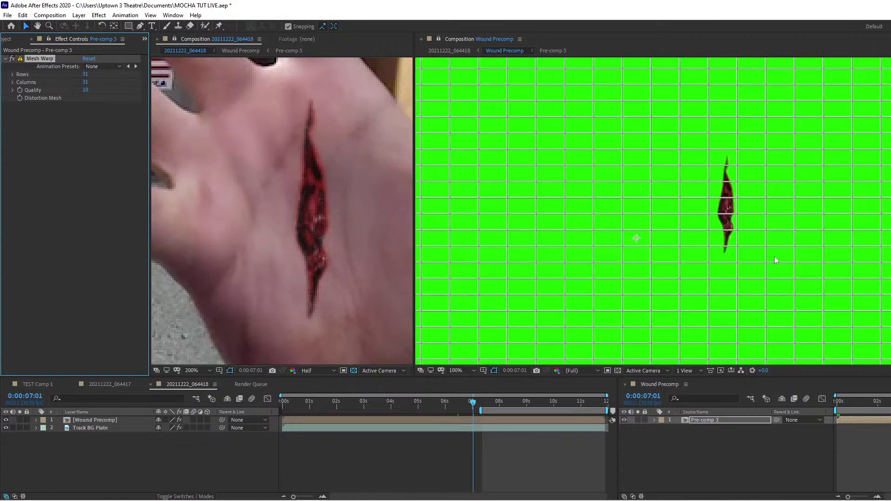
Open the nested Pre-comp 3 to reach its scar and scar tissue layers.
{"action": "left_click", "coordinate": [747, 478]}
{"action": "left_click", "coordinate": [718, 420]}
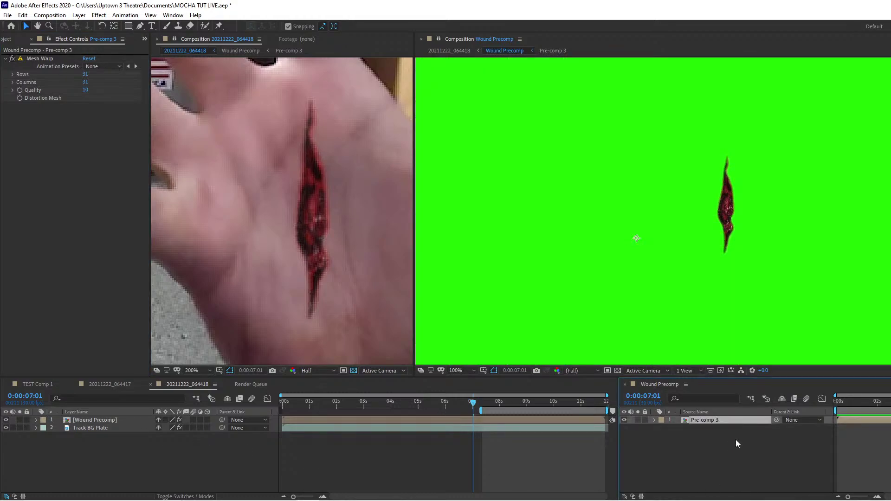
{"action": "key", "text": "s"}
{"action": "double_click", "coordinate": [711, 421]}
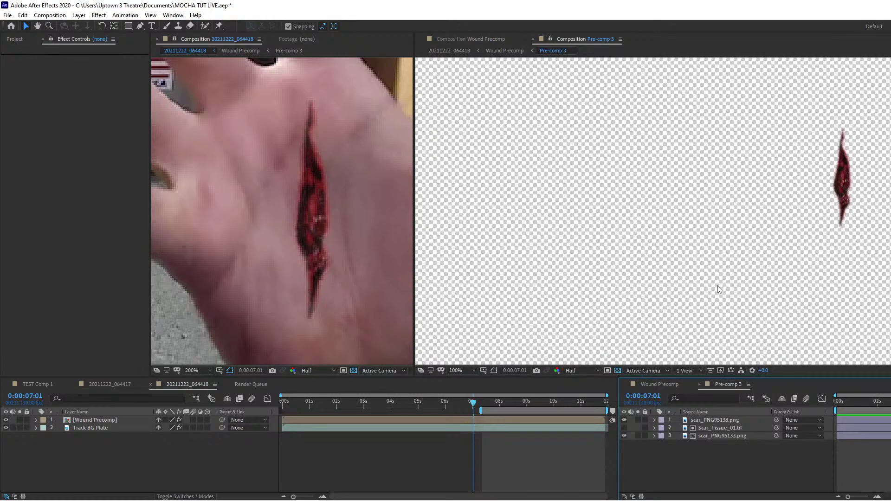
Return to Wound Precomp and scale its Pre-comp 3 layer up to 343%.
{"action": "left_click", "coordinate": [659, 384]}
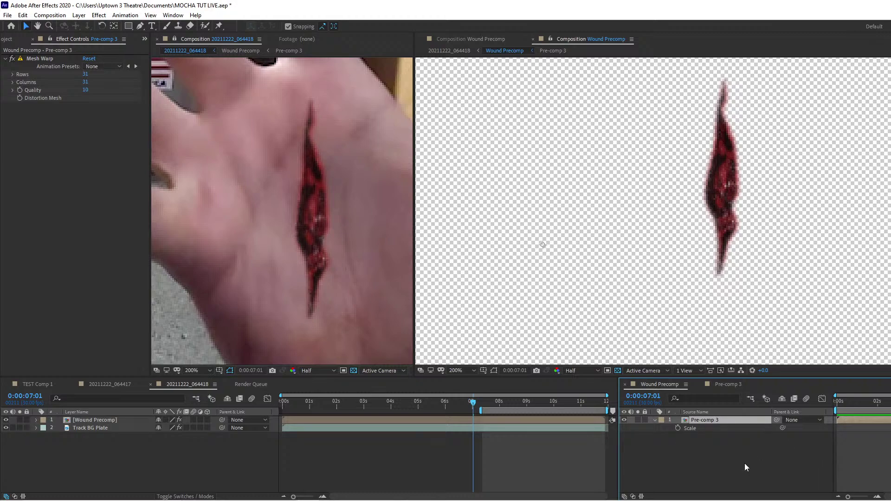
{"action": "key", "text": "s"}
{"action": "left_click", "coordinate": [624, 497]}
{"action": "key", "text": "s"}
{"action": "left_click_drag", "start_coordinate": [801, 428], "coordinate": [872, 421]}
{"action": "scroll", "coordinate": [785, 212], "scroll_direction": "down", "scroll_amount": 2}
{"action": "left_click_drag", "start_coordinate": [776, 221], "coordinate": [671, 254]}
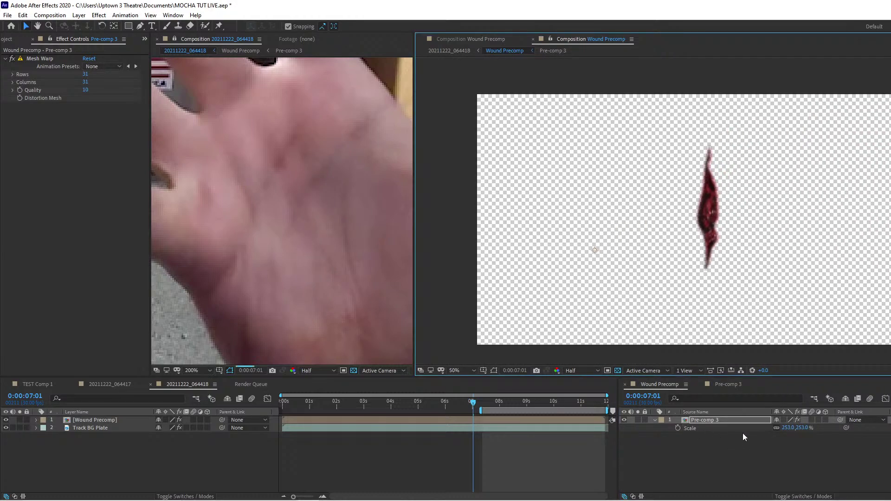
{"action": "left_click_drag", "start_coordinate": [789, 428], "coordinate": [846, 424]}
{"action": "left_click_drag", "start_coordinate": [787, 255], "coordinate": [748, 275]}
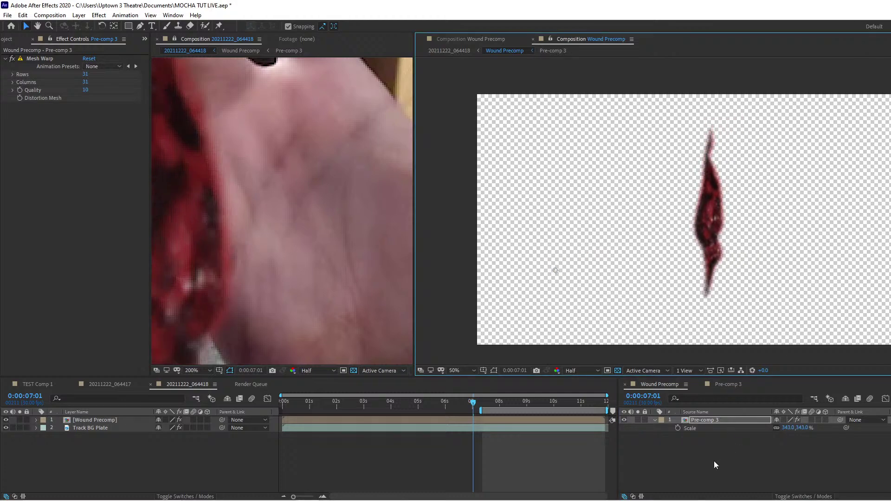
Pre-compose the scaled Pre-comp 3 layer as Pre-comp 3 Comp 1, moving all attributes into the new composition.
{"action": "left_click", "coordinate": [702, 421]}
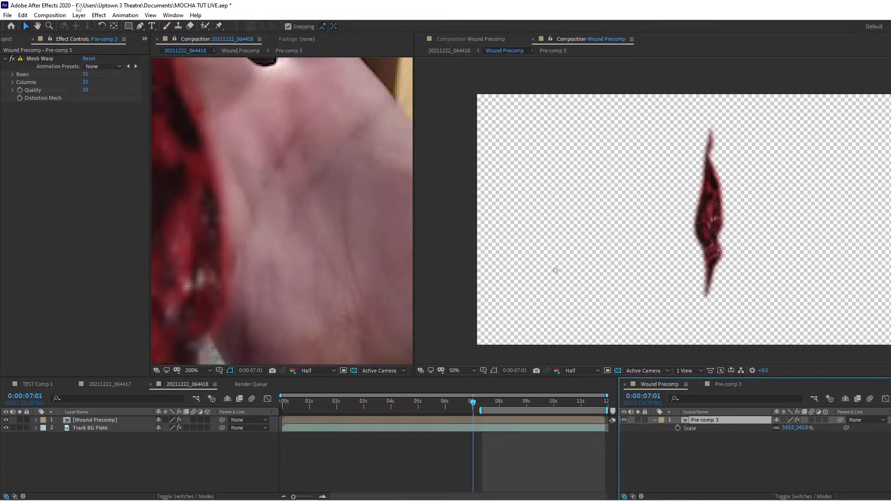
{"action": "left_click", "coordinate": [79, 15]}
{"action": "left_click", "coordinate": [158, 321]}
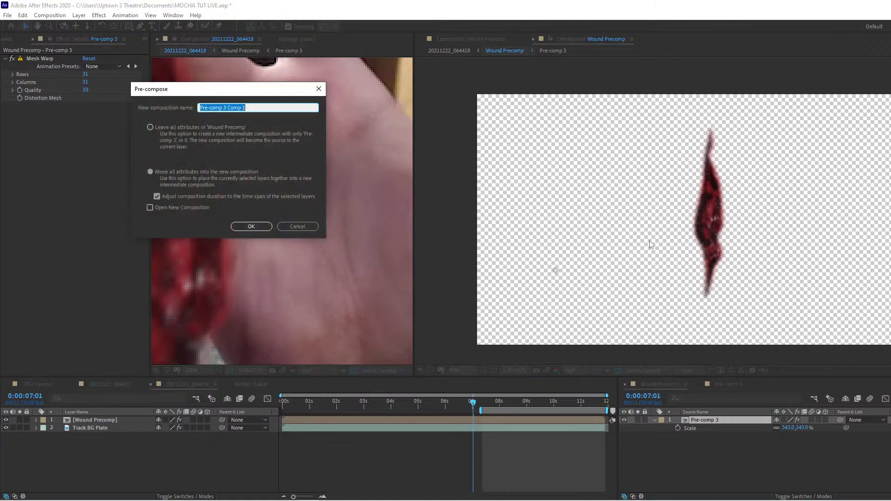
{"action": "left_click", "coordinate": [250, 228]}
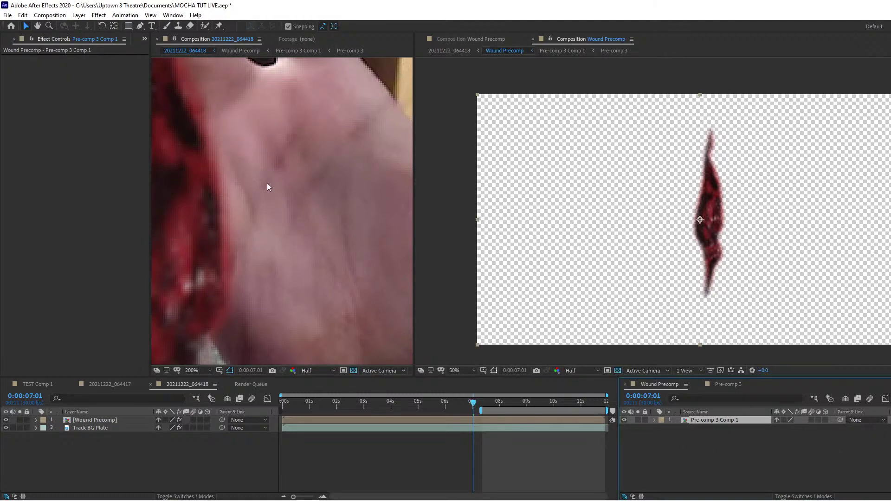
Apply a Mesh Warp effect to Pre-comp 3 Comp 1 with 31 rows, 31 columns and quality 10.
{"action": "left_click", "coordinate": [79, 15]}
{"action": "mouse_move", "coordinate": [102, 16]}
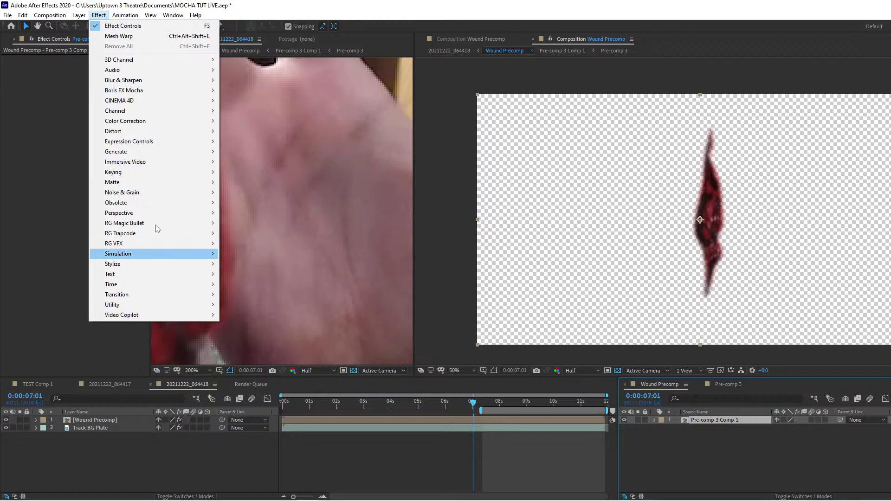
{"action": "mouse_move", "coordinate": [125, 134]}
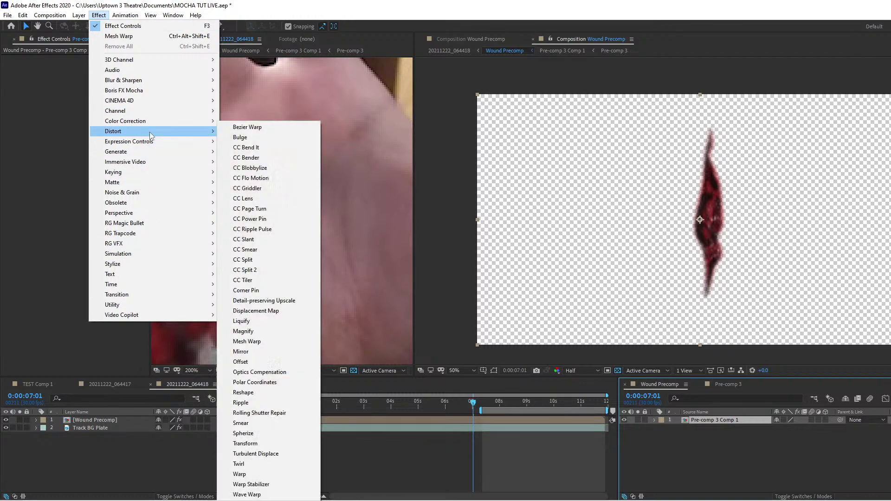
{"action": "left_click", "coordinate": [253, 343]}
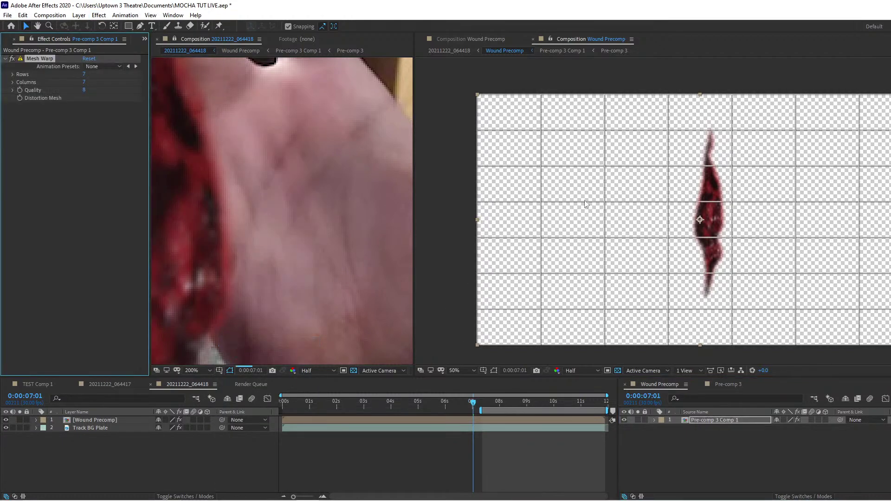
{"action": "left_click", "coordinate": [84, 74]}
{"action": "type", "text": "31"}
{"action": "key", "text": "Return"}
{"action": "left_click", "coordinate": [84, 82]}
{"action": "type", "text": "31"}
{"action": "key", "text": "Return"}
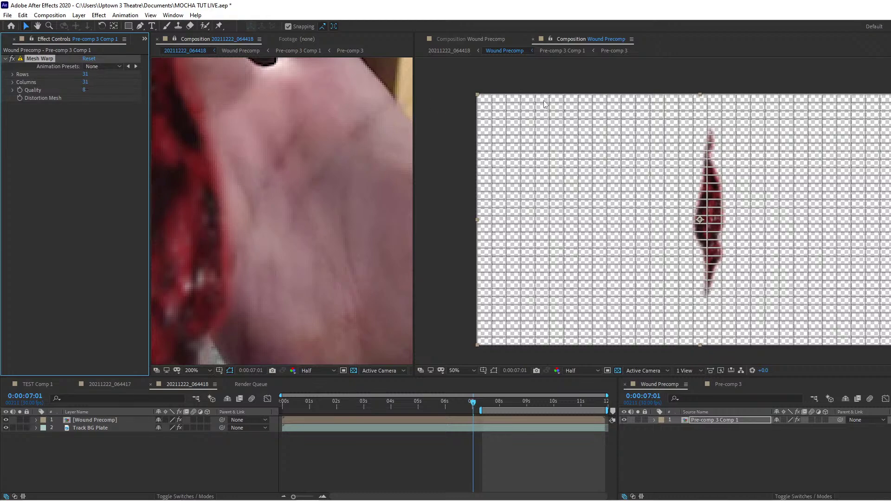
{"action": "left_click_drag", "start_coordinate": [85, 95], "coordinate": [440, 122]}
Enable Distortion Mesh keyframing at 0:00:07:01 and reveal the keyframed property of Pre-comp 3 Comp 1 in the timeline.
{"action": "left_click", "coordinate": [12, 58]}
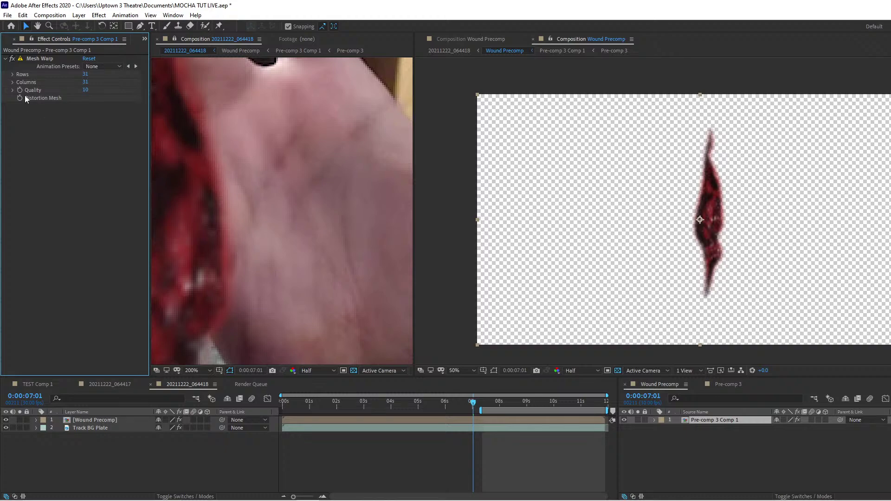
{"action": "left_click", "coordinate": [12, 75]}
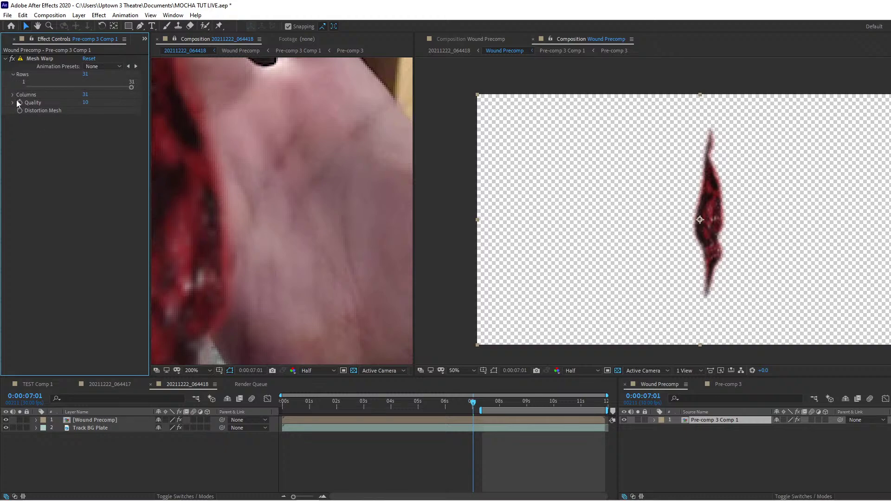
{"action": "left_click", "coordinate": [13, 75]}
{"action": "left_click", "coordinate": [20, 98]}
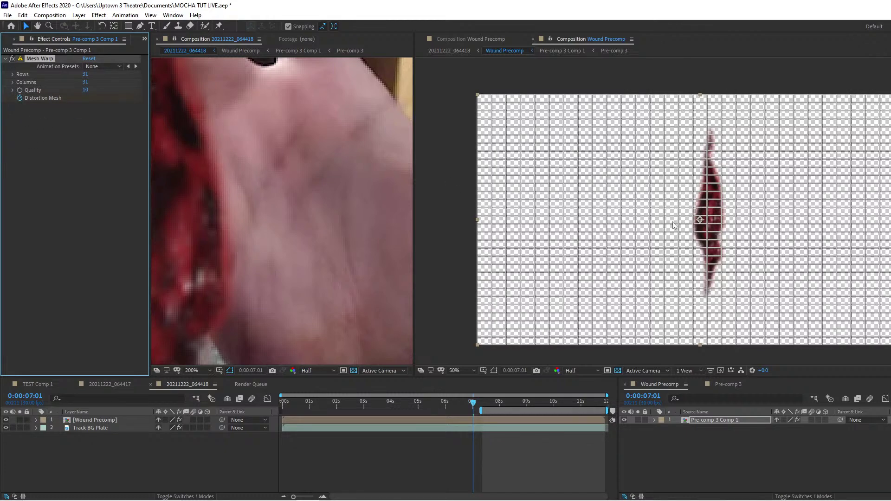
{"action": "scroll", "coordinate": [736, 187], "scroll_direction": "up", "scroll_amount": 1}
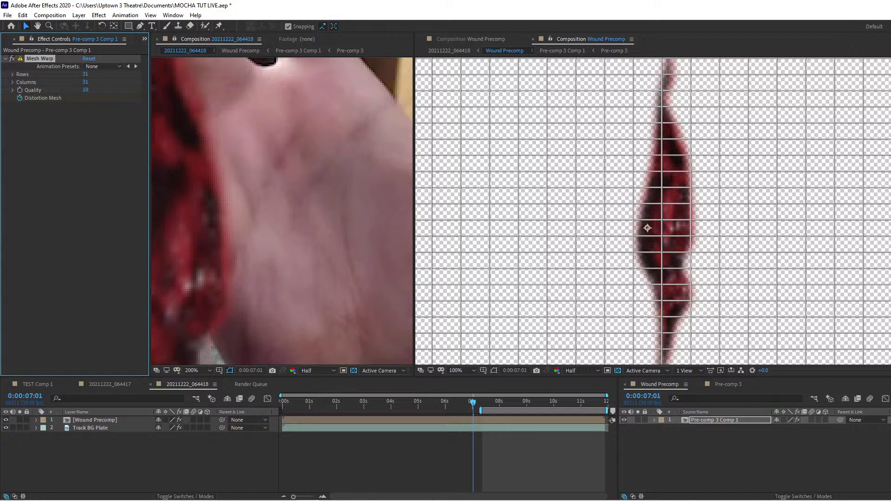
{"action": "key", "text": "u"}
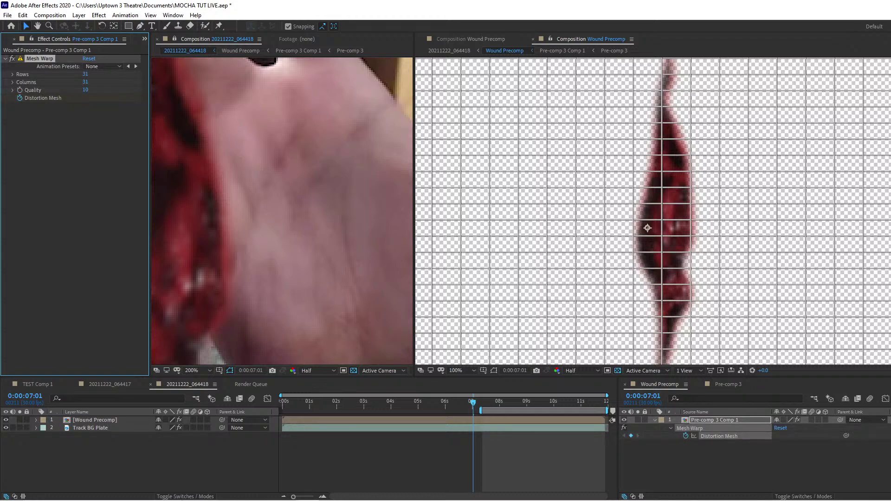
At 0:00:07:14, pinch the wound's middle by pulling mesh points on both sides inward, plus the left point one row higher.
{"action": "key", "text": "space"}
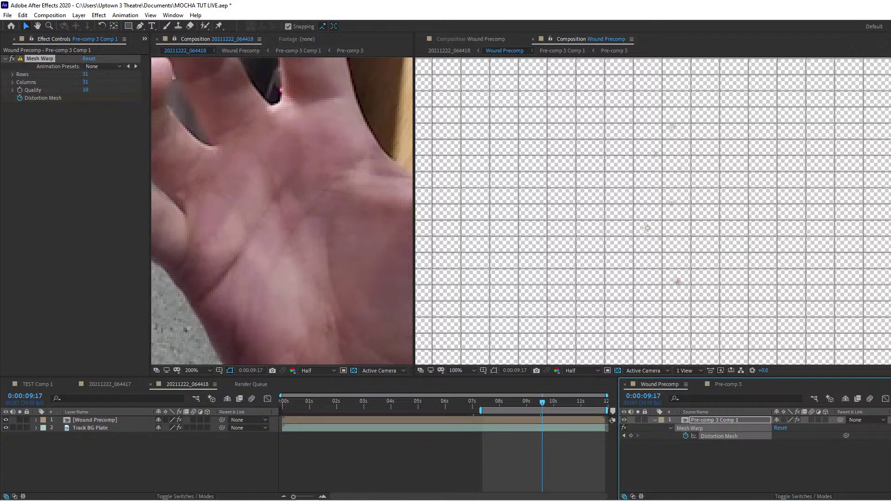
{"action": "left_click", "coordinate": [712, 420]}
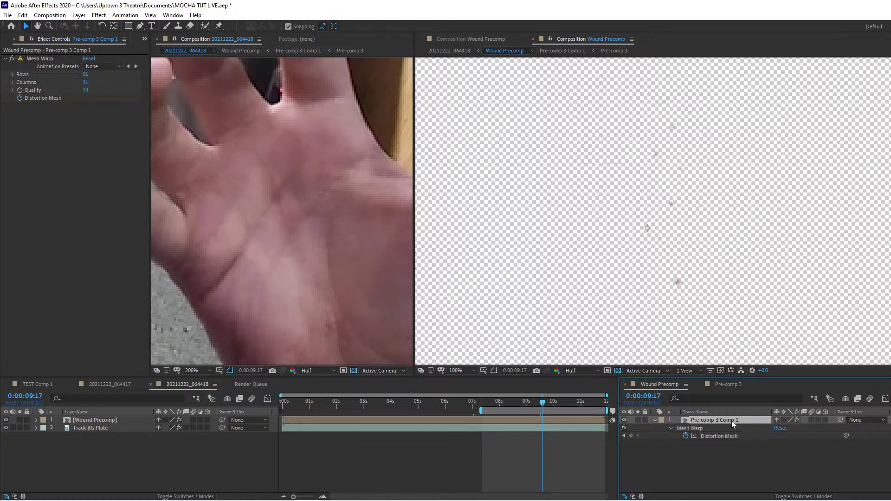
{"action": "key", "text": "Page_Up"}
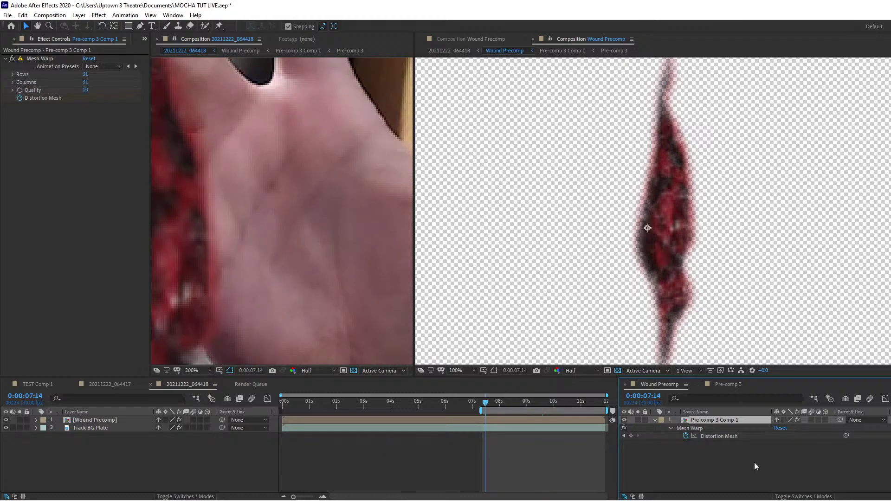
{"action": "left_click", "coordinate": [722, 436]}
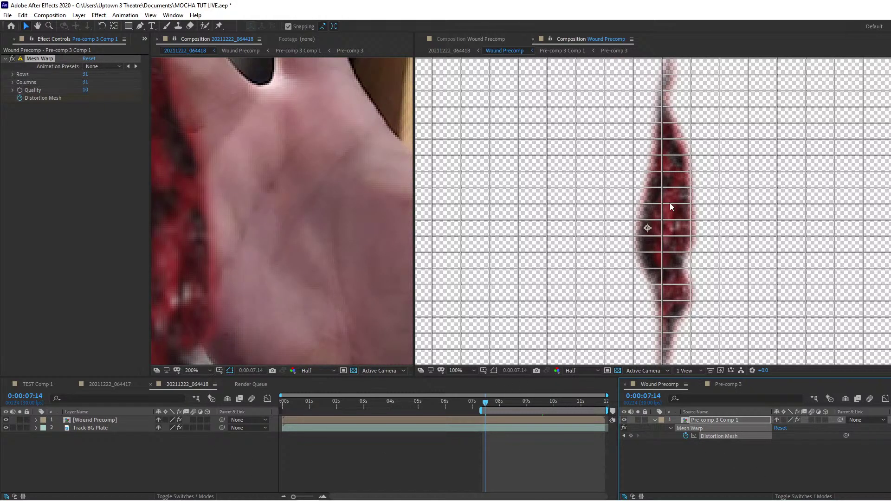
{"action": "left_click_drag", "start_coordinate": [669, 325], "coordinate": [630, 273]}
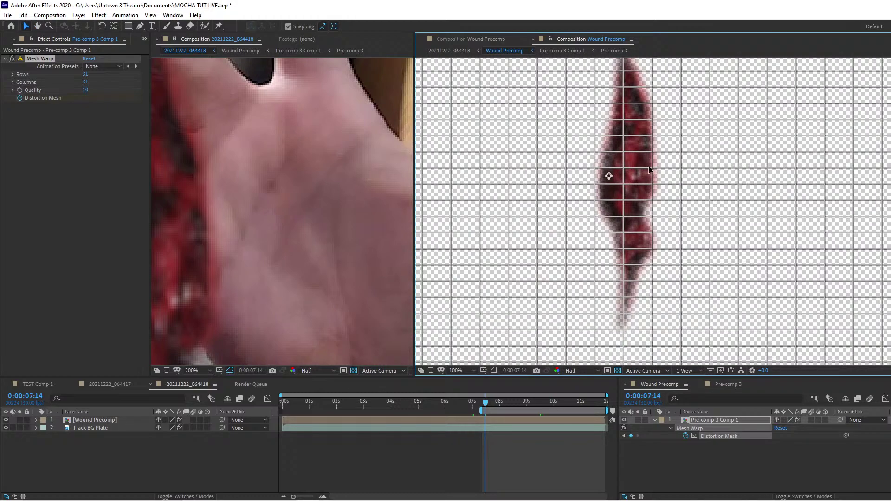
{"action": "left_click_drag", "start_coordinate": [651, 169], "coordinate": [642, 168]}
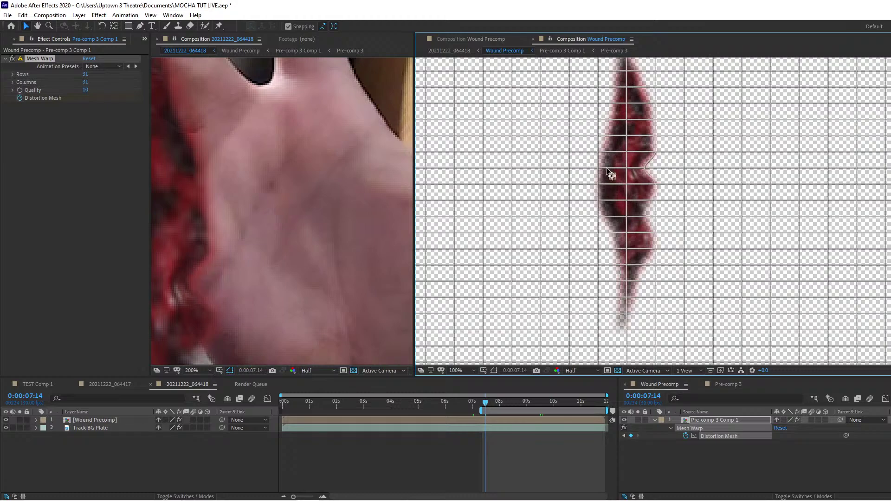
{"action": "scroll", "coordinate": [620, 174], "scroll_direction": "up", "scroll_amount": 1}
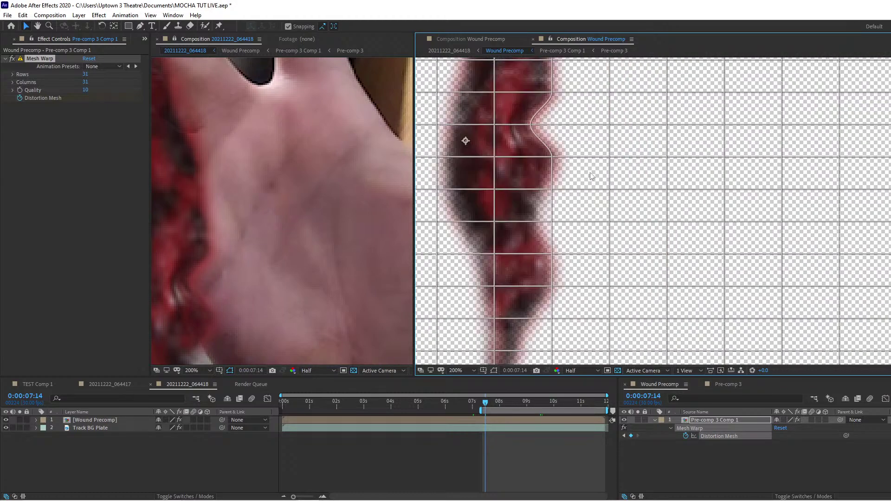
{"action": "left_click_drag", "start_coordinate": [469, 152], "coordinate": [581, 168]}
{"action": "left_click_drag", "start_coordinate": [662, 167], "coordinate": [617, 168]}
{"action": "left_click_drag", "start_coordinate": [549, 135], "coordinate": [614, 132]}
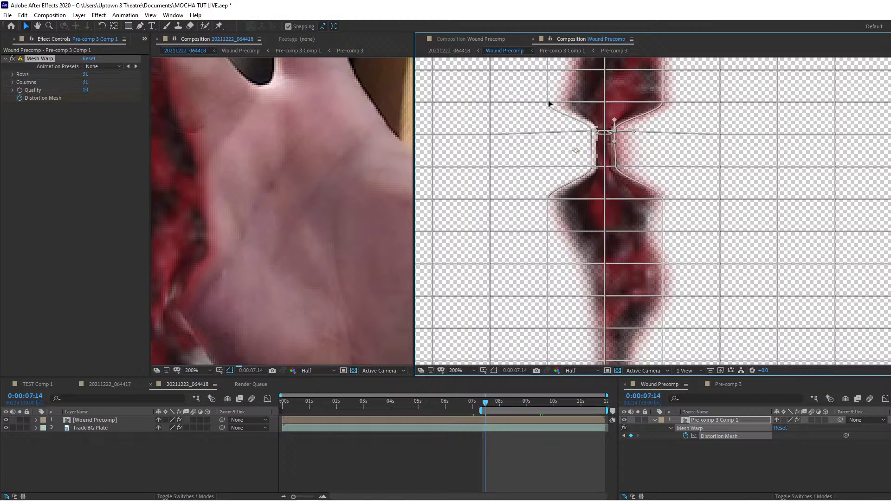
{"action": "left_click_drag", "start_coordinate": [548, 103], "coordinate": [598, 99]}
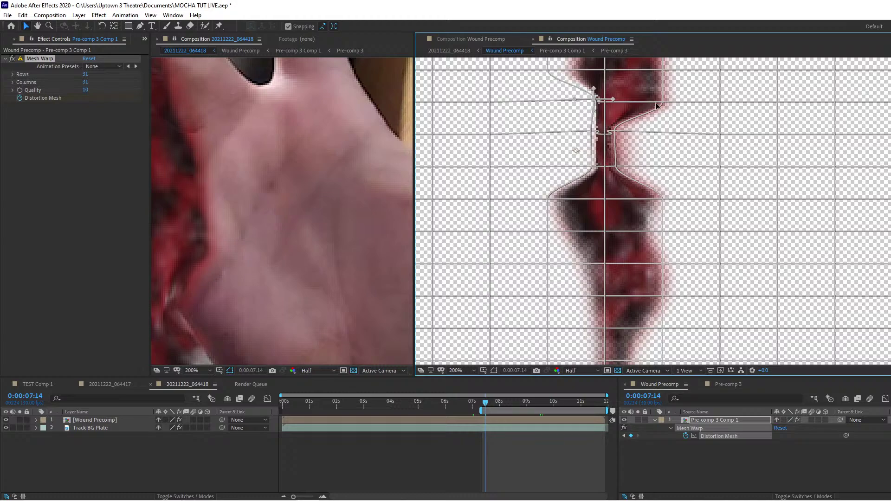
{"action": "left_click_drag", "start_coordinate": [659, 103], "coordinate": [610, 98]}
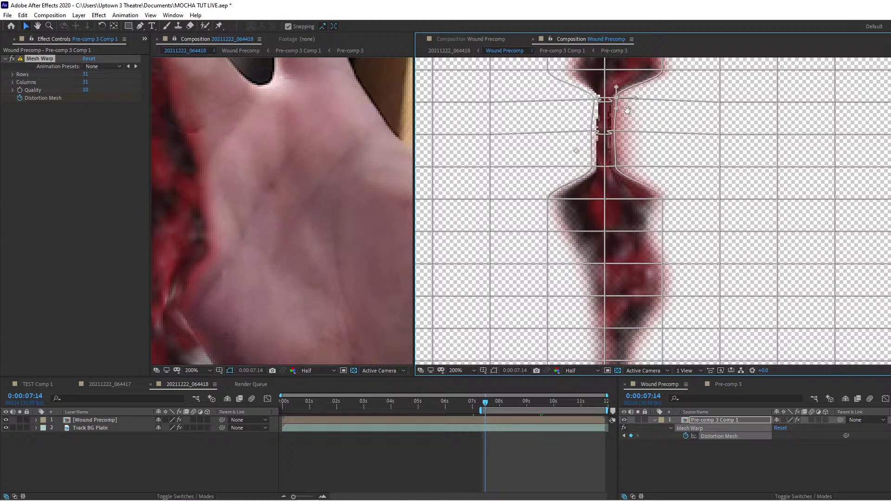
{"action": "left_click_drag", "start_coordinate": [574, 58], "coordinate": [582, 162]}
{"action": "key", "text": "ctrl+z"}
{"action": "key", "text": "ctrl+z"}
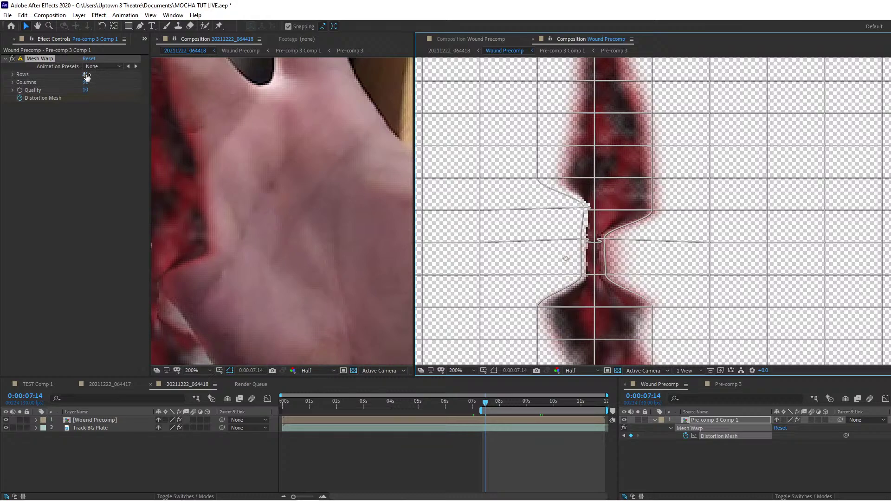
Set the Mesh Warp rows to 22 and pull a left-edge mesh point above the pinch toward the wound's centre, adjusting the curve below it.
{"action": "left_click_drag", "start_coordinate": [86, 76], "coordinate": [83, 76]}
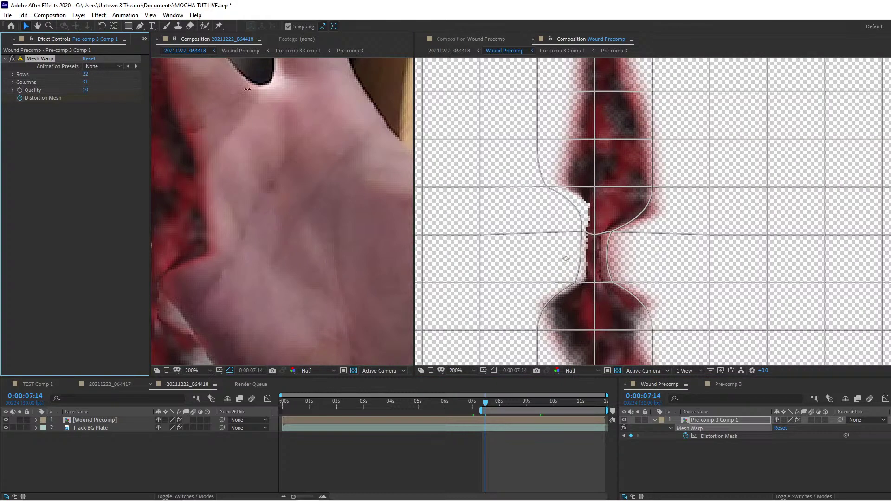
{"action": "left_click_drag", "start_coordinate": [538, 168], "coordinate": [581, 145]}
{"action": "left_click_drag", "start_coordinate": [584, 211], "coordinate": [576, 175]}
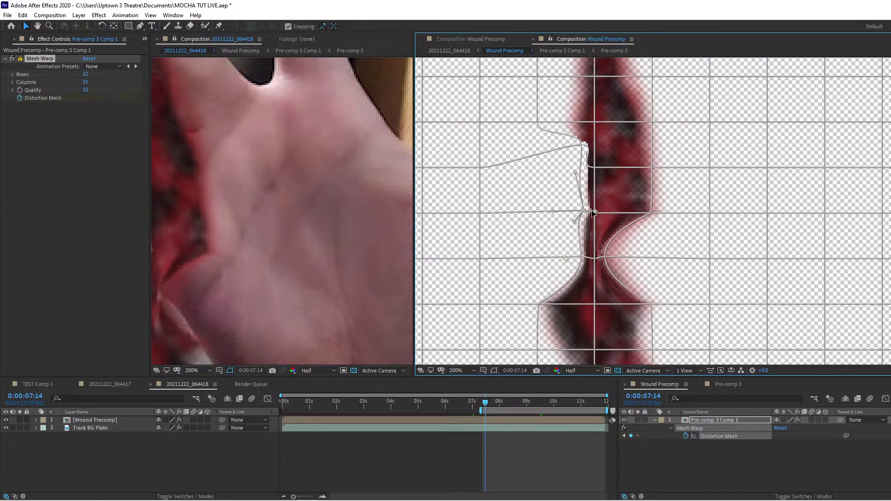
Straighten the left mesh line above the pinch by adjusting the tangent handles of its mesh point.
{"action": "key", "text": "period"}
{"action": "left_click_drag", "start_coordinate": [507, 198], "coordinate": [641, 198]}
{"action": "left_click_drag", "start_coordinate": [609, 101], "coordinate": [640, 141]}
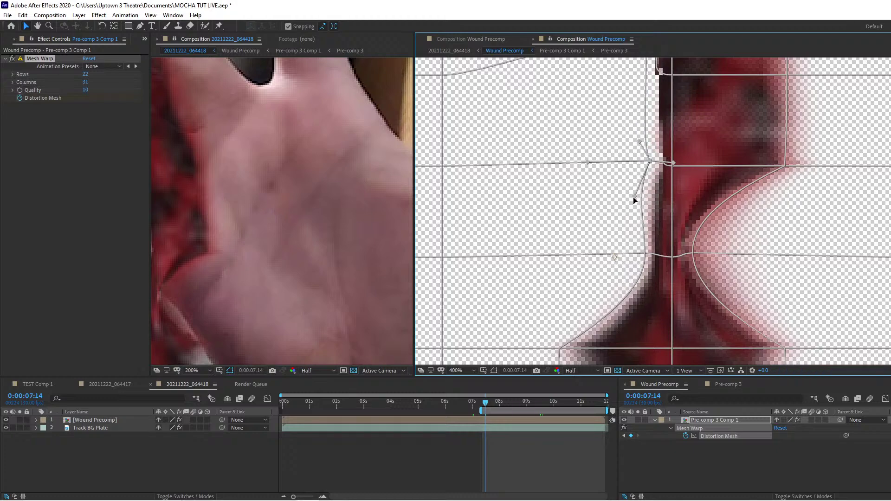
{"action": "left_click_drag", "start_coordinate": [635, 197], "coordinate": [642, 183]}
Pull successively higher left-edge mesh points and the upper right-edge point in toward the wound's centre line.
{"action": "left_click_drag", "start_coordinate": [674, 225], "coordinate": [613, 397]}
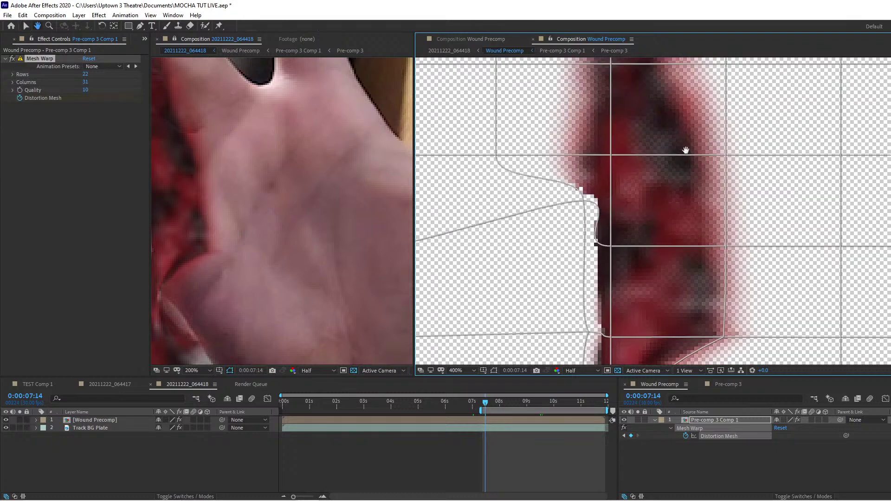
{"action": "left_click_drag", "start_coordinate": [686, 152], "coordinate": [690, 222]}
{"action": "left_click_drag", "start_coordinate": [500, 227], "coordinate": [587, 218]}
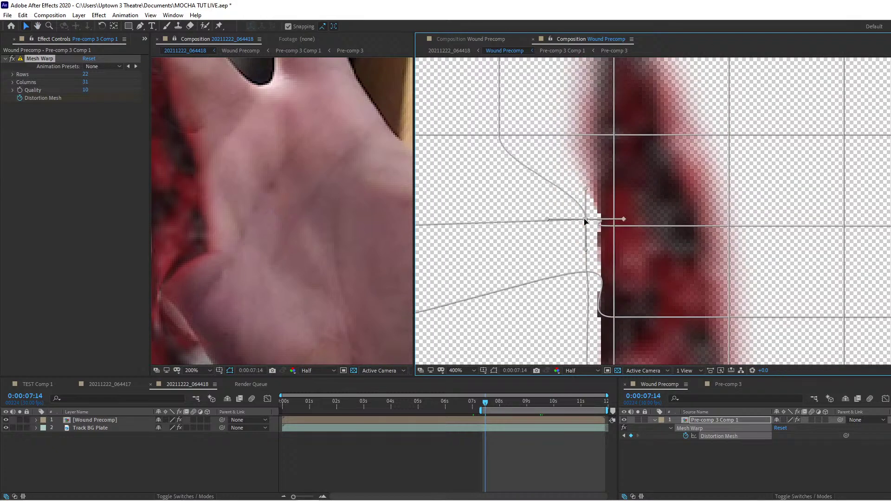
{"action": "left_click_drag", "start_coordinate": [500, 136], "coordinate": [581, 129]}
{"action": "left_click_drag", "start_coordinate": [655, 159], "coordinate": [646, 273]}
{"action": "key", "text": "v"}
{"action": "left_click_drag", "start_coordinate": [491, 158], "coordinate": [564, 146]}
{"action": "left_click_drag", "start_coordinate": [721, 158], "coordinate": [638, 176]}
Narrow the mesh around the wound's thin upper end by pulling its left and right points inward on the next two rows.
{"action": "key", "text": "space"}
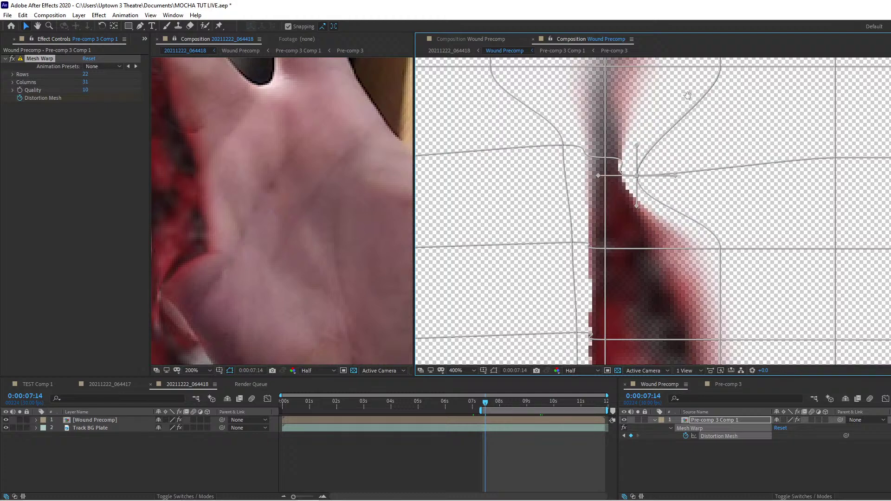
{"action": "left_click_drag", "start_coordinate": [696, 84], "coordinate": [636, 148]}
{"action": "left_click_drag", "start_coordinate": [488, 149], "coordinate": [557, 141]}
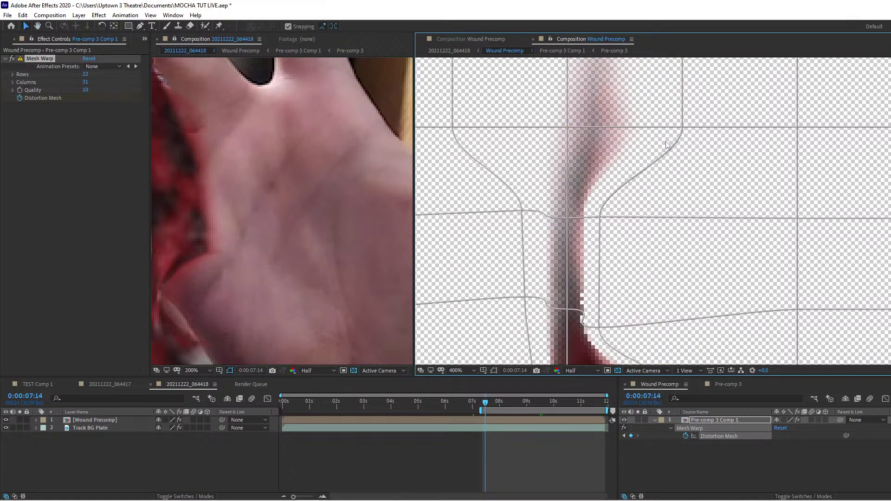
{"action": "left_click_drag", "start_coordinate": [682, 128], "coordinate": [598, 119]}
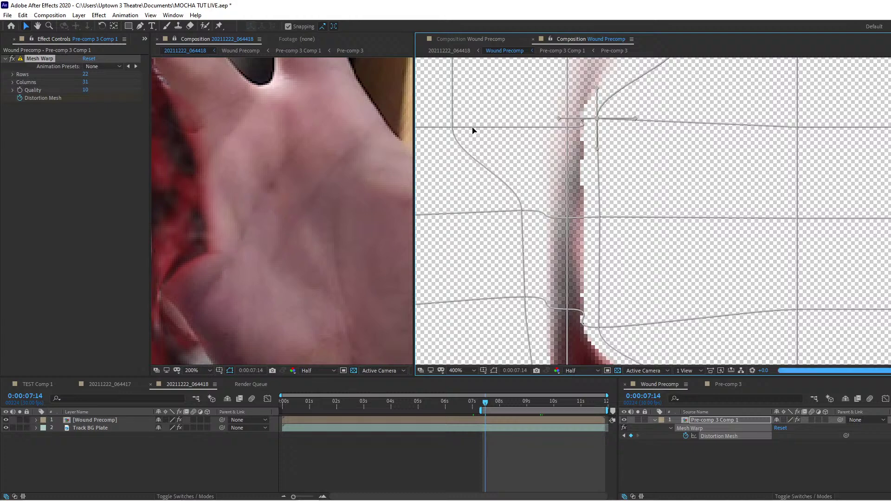
{"action": "left_click_drag", "start_coordinate": [454, 126], "coordinate": [561, 119]}
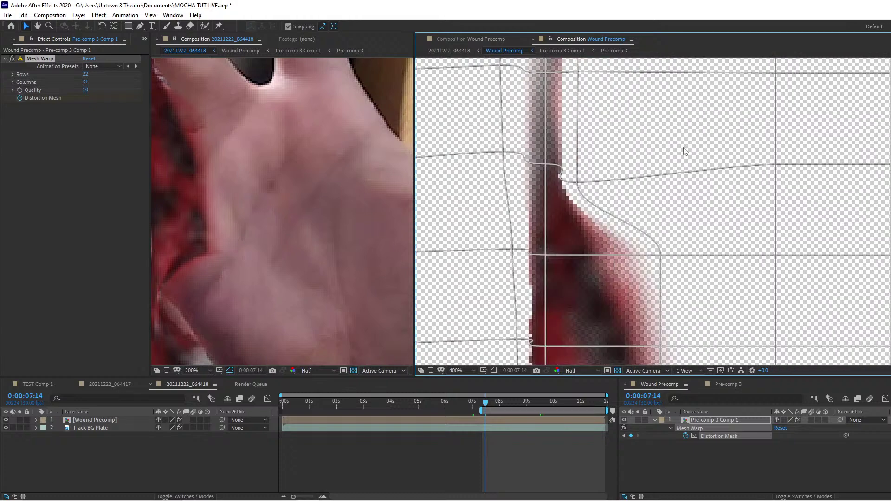
Pull the right-edge mesh points on successive rows of the wound's bulging middle section inward to its centre line.
{"action": "left_click_drag", "start_coordinate": [707, 305], "coordinate": [695, 220]}
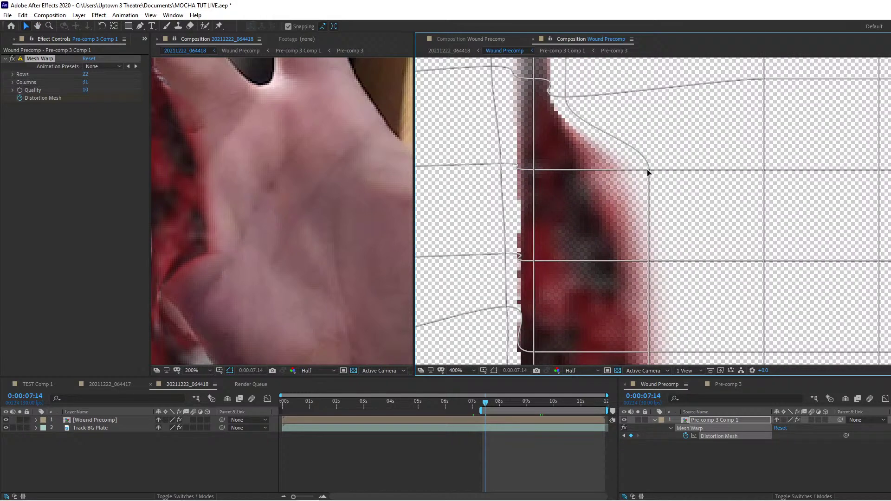
{"action": "left_click_drag", "start_coordinate": [649, 173], "coordinate": [559, 191]}
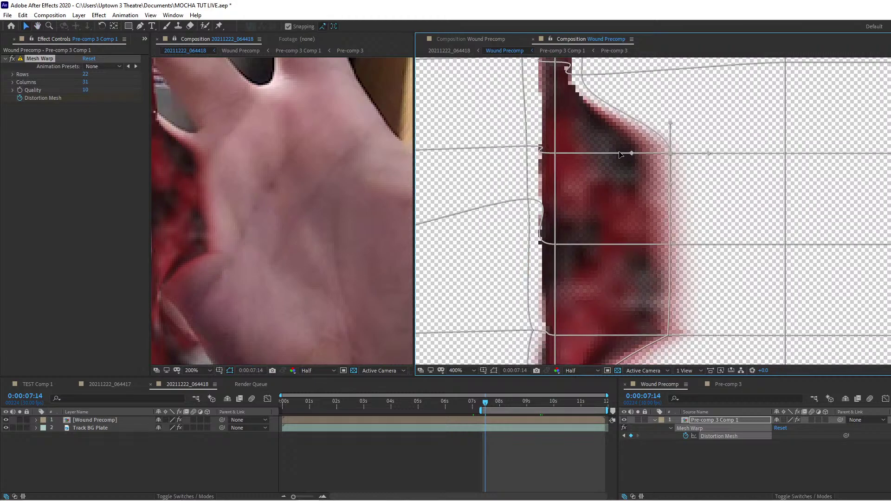
{"action": "left_click_drag", "start_coordinate": [632, 154], "coordinate": [564, 149]}
{"action": "left_click_drag", "start_coordinate": [715, 234], "coordinate": [697, 140]}
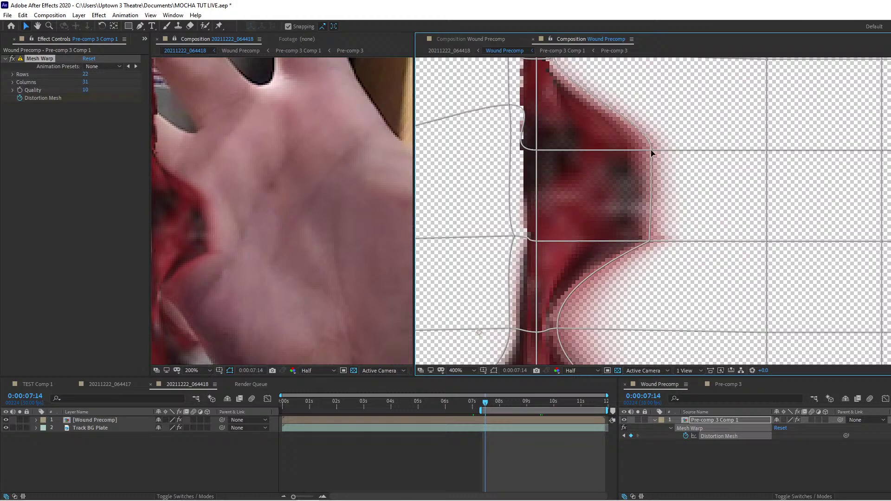
{"action": "left_click_drag", "start_coordinate": [652, 150], "coordinate": [553, 153]}
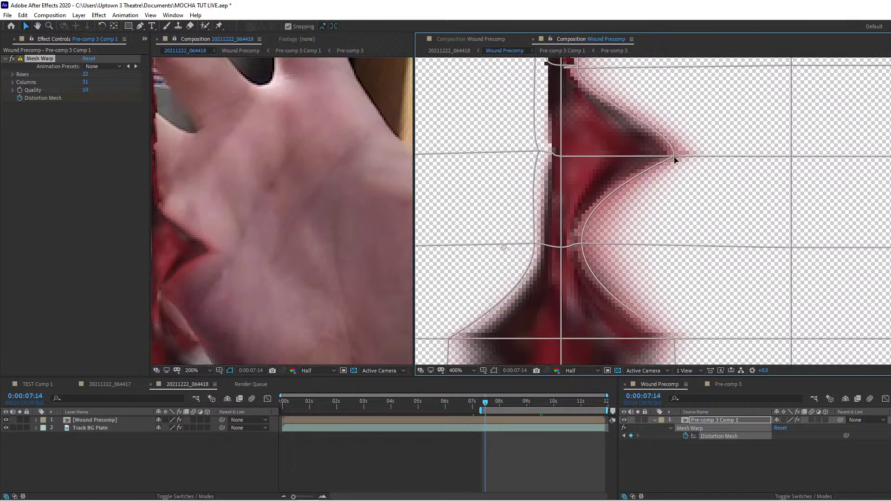
{"action": "left_click", "coordinate": [674, 156]}
{"action": "left_click_drag", "start_coordinate": [674, 156], "coordinate": [582, 163]}
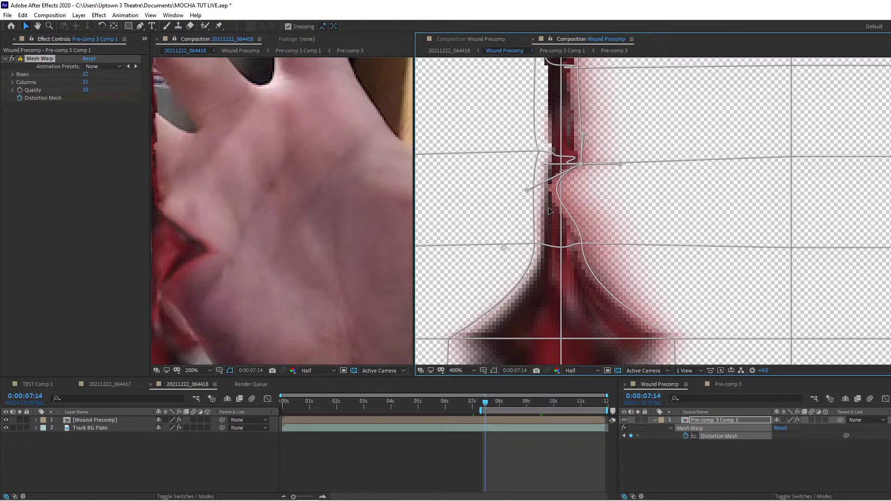
Smooth the right mesh line just above the earlier pinch by adjusting its mesh point and tangent handle.
{"action": "left_click_drag", "start_coordinate": [549, 212], "coordinate": [596, 196]}
{"action": "key", "text": "space"}
{"action": "mouse_move", "coordinate": [607, 268]}
{"action": "left_mouse_down"}
{"action": "mouse_move", "coordinate": [633, 193]}
{"action": "mouse_move", "coordinate": [604, 265]}
{"action": "left_mouse_up"}
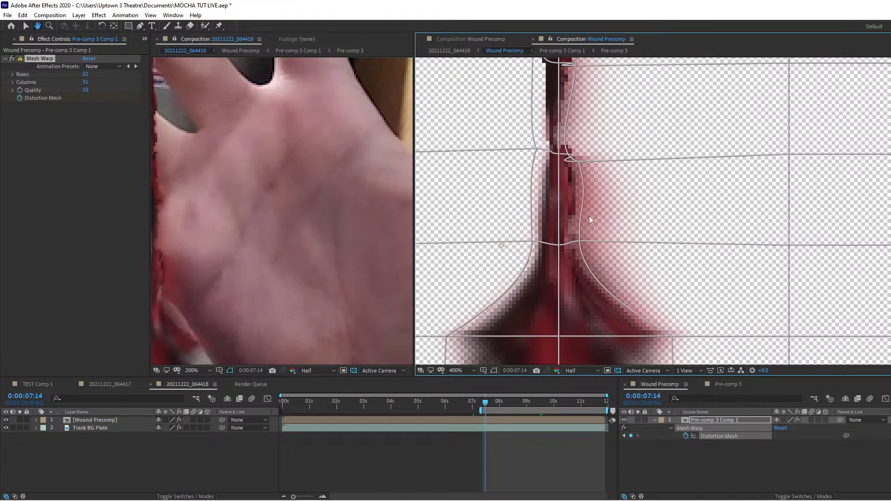
{"action": "left_click_drag", "start_coordinate": [578, 163], "coordinate": [586, 162]}
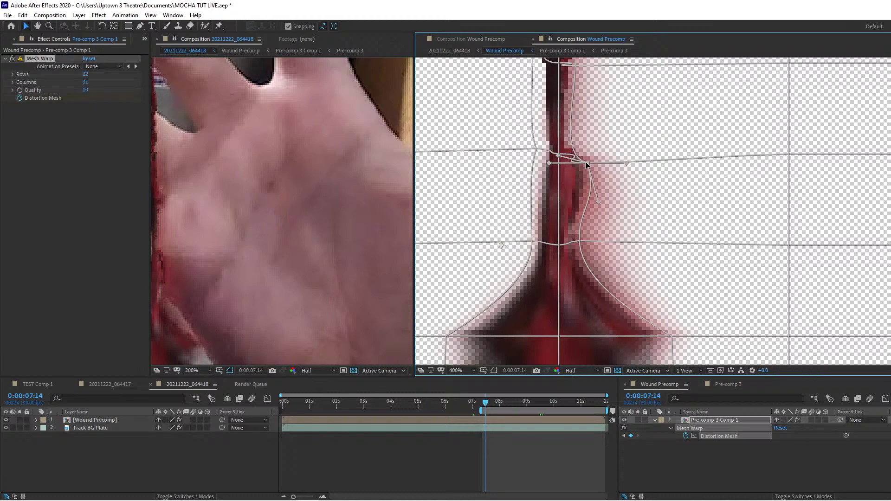
Narrow the row just below the pinch by pulling its right and left mesh points inward and adjusting the right tangent.
{"action": "key", "text": "space"}
{"action": "left_click_drag", "start_coordinate": [641, 253], "coordinate": [648, 103]}
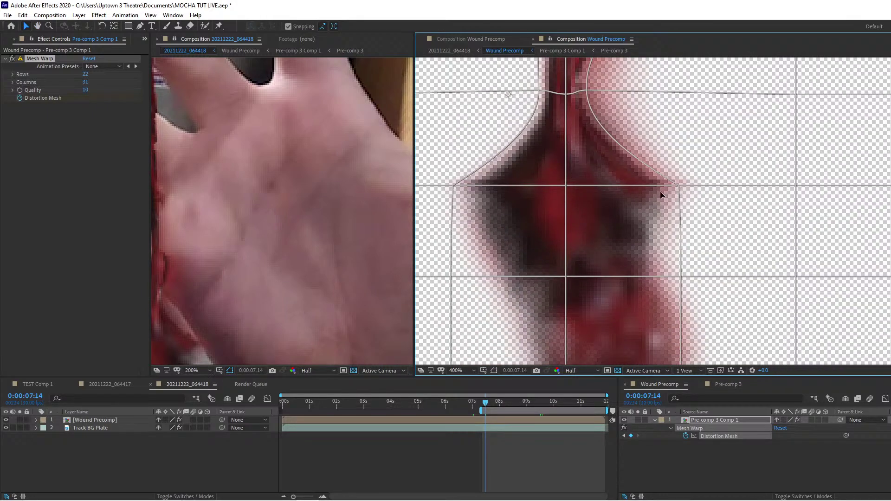
{"action": "left_click_drag", "start_coordinate": [679, 185], "coordinate": [605, 200]}
{"action": "left_click_drag", "start_coordinate": [553, 169], "coordinate": [598, 190]}
{"action": "left_click", "coordinate": [598, 208]}
{"action": "left_click", "coordinate": [463, 189]}
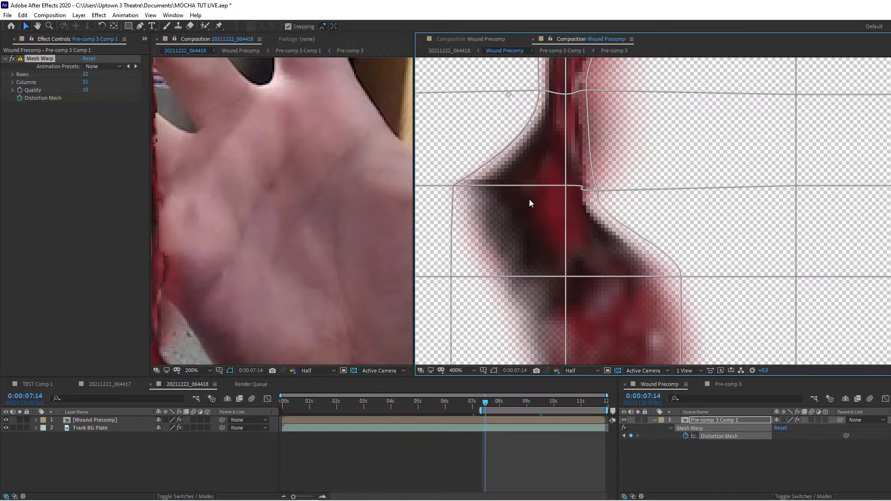
{"action": "left_click_drag", "start_coordinate": [453, 186], "coordinate": [534, 197]}
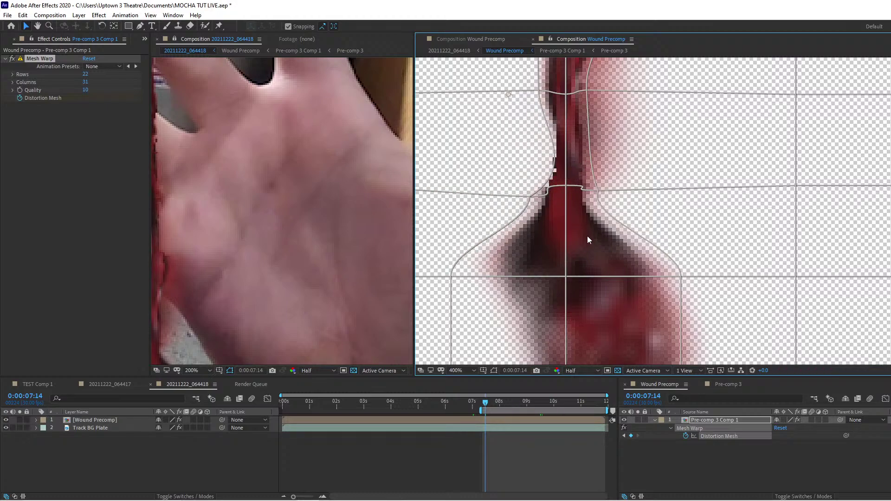
Pull the left and right mesh points on the next two lower rows in toward the wound's centre line.
{"action": "left_click_drag", "start_coordinate": [606, 302], "coordinate": [603, 173]}
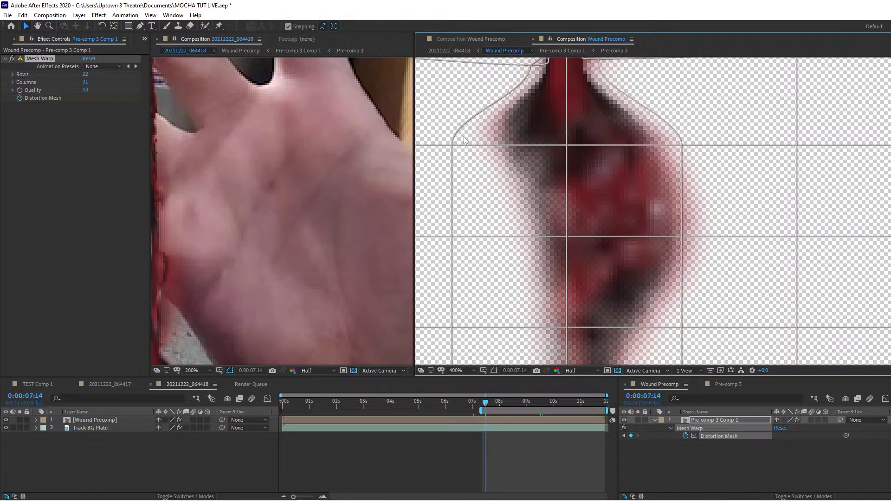
{"action": "left_click_drag", "start_coordinate": [454, 147], "coordinate": [526, 158]}
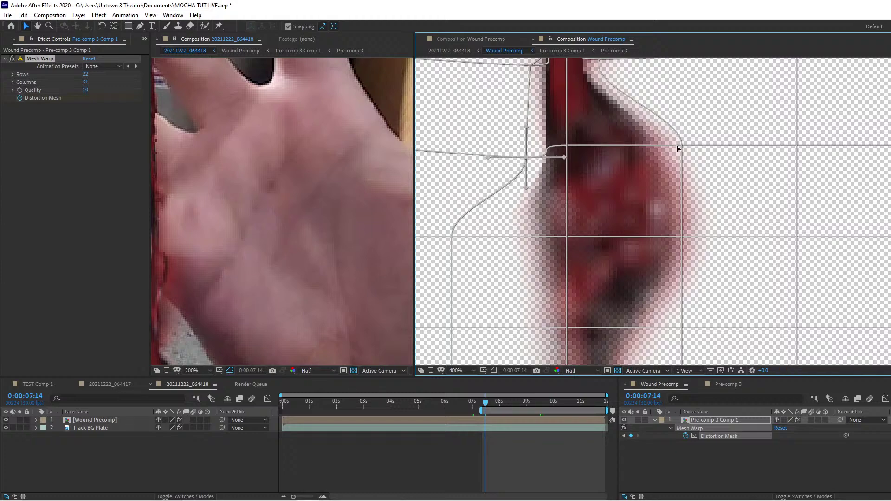
{"action": "left_click_drag", "start_coordinate": [683, 148], "coordinate": [603, 163]}
{"action": "left_click_drag", "start_coordinate": [682, 240], "coordinate": [592, 246]}
{"action": "left_click_drag", "start_coordinate": [451, 239], "coordinate": [485, 245]}
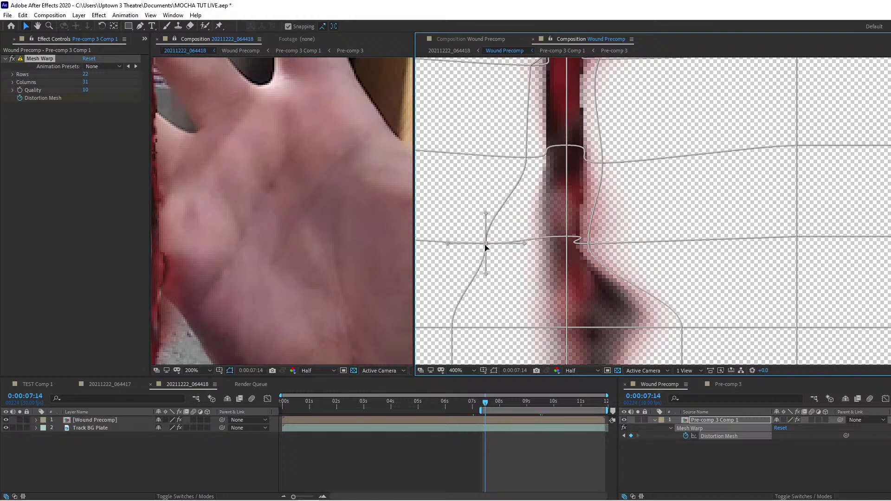
Pull the right-edge mesh points inward on the remaining rows down to the wound's tapered lower end.
{"action": "key", "text": "space"}
{"action": "left_click_drag", "start_coordinate": [515, 205], "coordinate": [505, 91]}
{"action": "left_click_drag", "start_coordinate": [670, 215], "coordinate": [586, 222]}
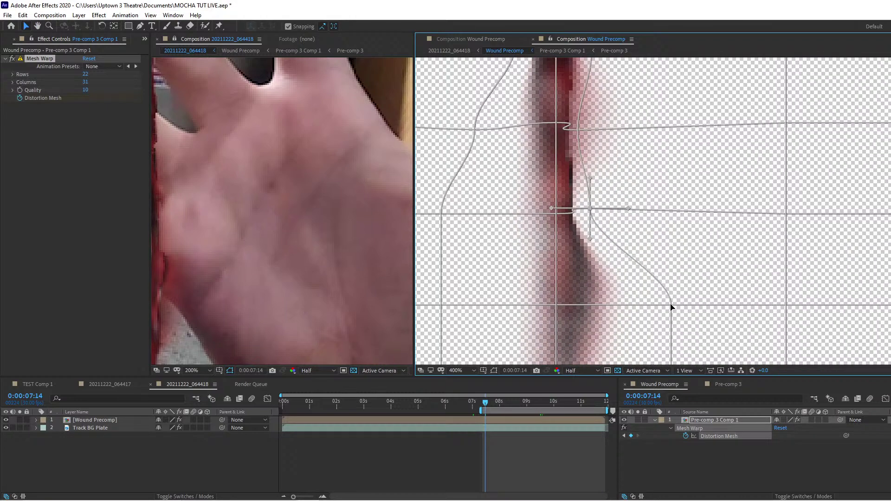
{"action": "left_click_drag", "start_coordinate": [672, 307], "coordinate": [651, 314]}
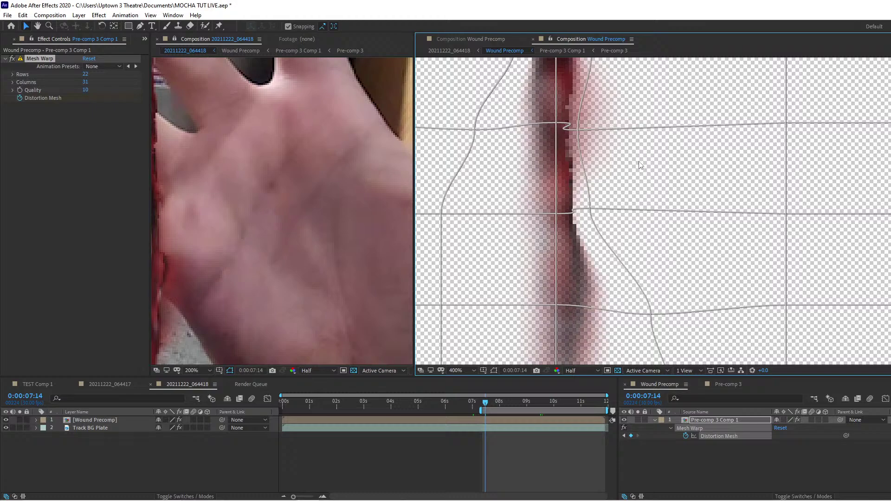
{"action": "key", "text": "ctrl+z"}
{"action": "left_click_drag", "start_coordinate": [585, 288], "coordinate": [601, 95]}
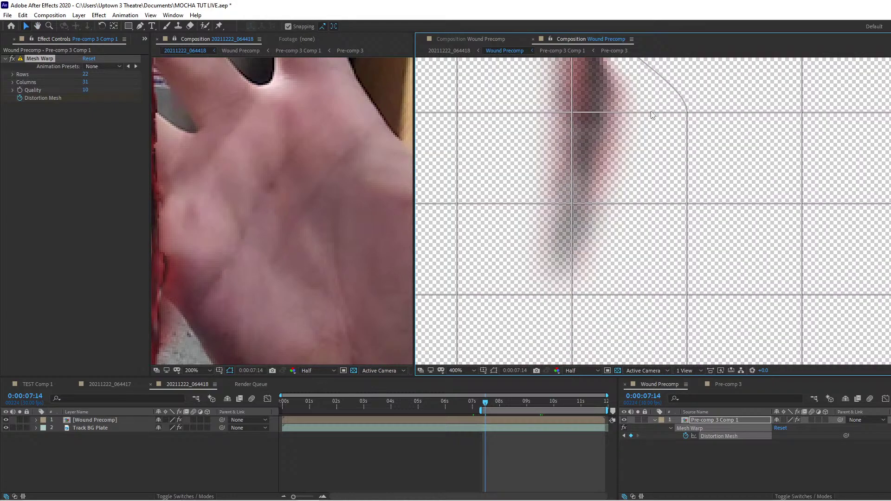
{"action": "left_click_drag", "start_coordinate": [687, 116], "coordinate": [606, 124]}
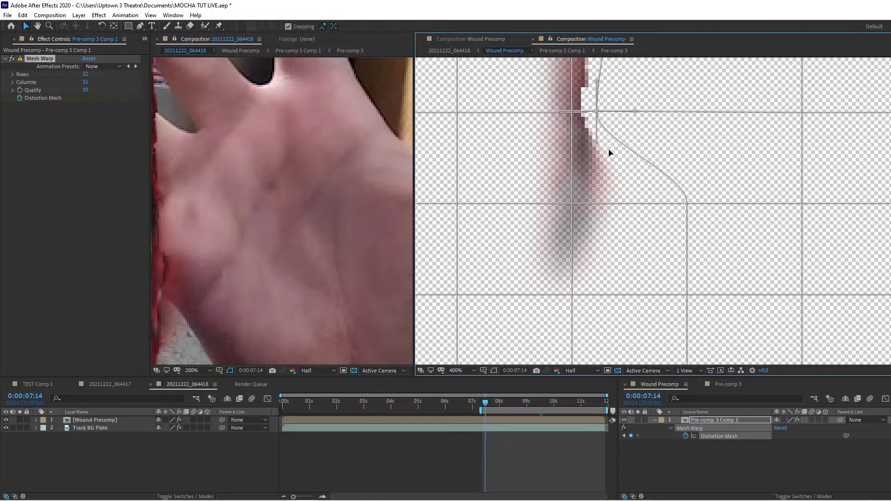
{"action": "left_click_drag", "start_coordinate": [687, 205], "coordinate": [593, 204]}
Pull the outlying left-edge mesh point on the lower part of the wound in line with the narrowed points above it.
{"action": "scroll", "coordinate": [626, 139], "scroll_direction": "down", "scroll_amount": 5}
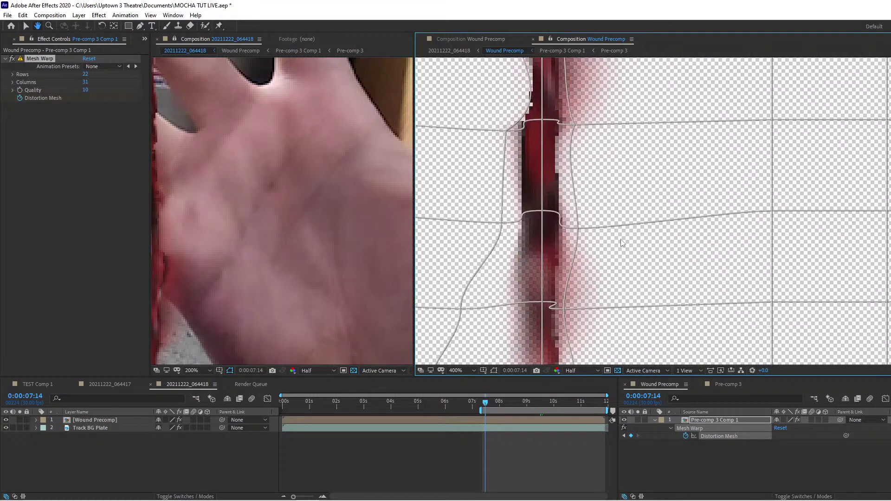
{"action": "scroll", "coordinate": [717, 172], "scroll_direction": "up", "scroll_amount": 1}
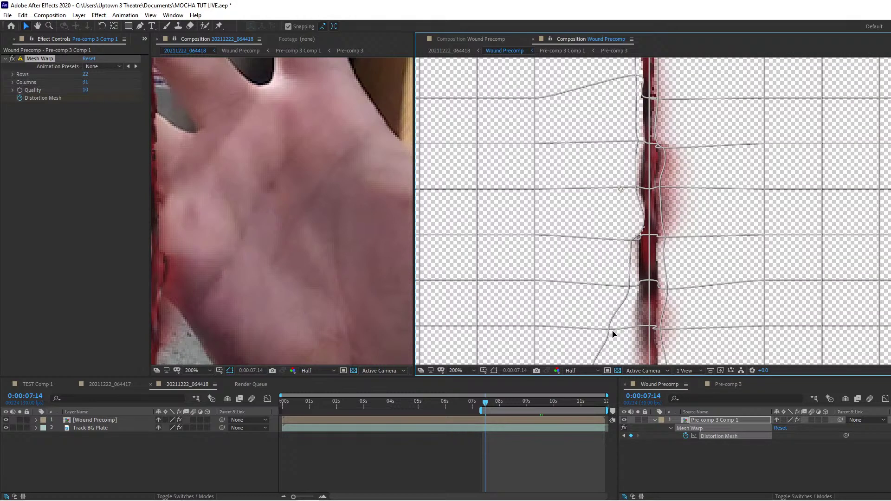
{"action": "left_click_drag", "start_coordinate": [609, 332], "coordinate": [630, 329]}
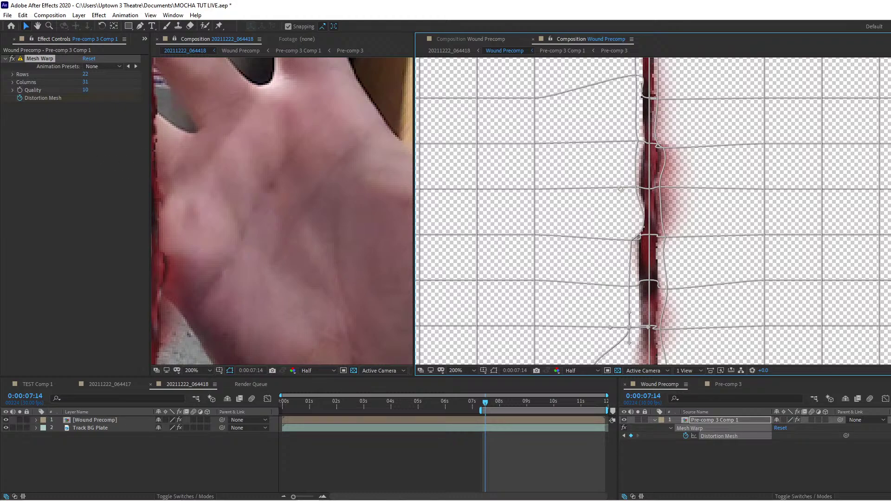
Preview the wound-closing animation and step through it frame by frame from the starting Distortion Mesh keyframe.
{"action": "left_click_drag", "start_coordinate": [890, 437], "coordinate": [890, 436]}
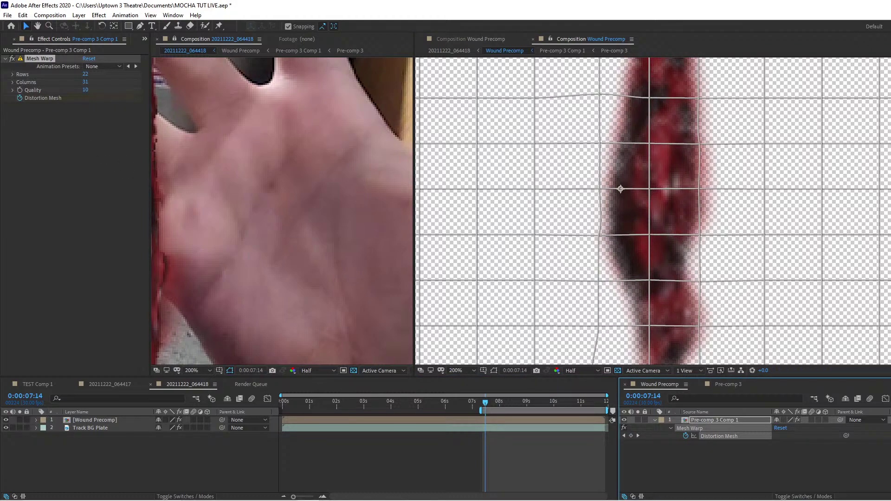
{"action": "key", "text": "space"}
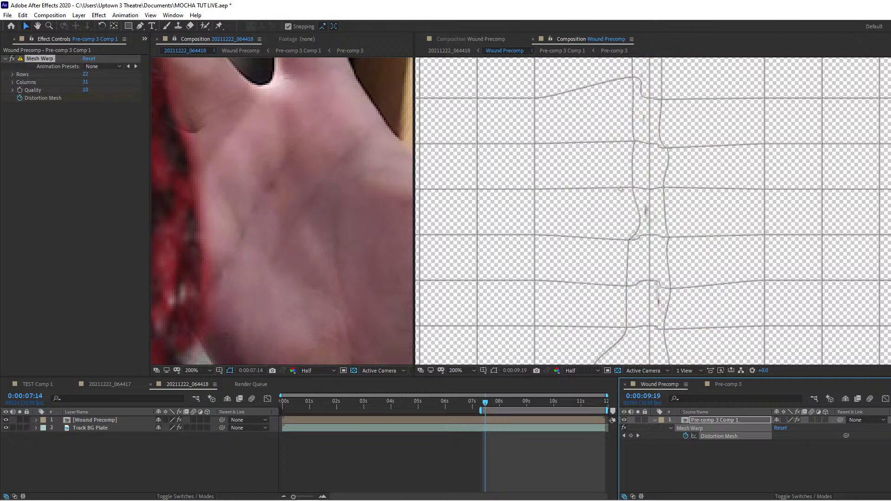
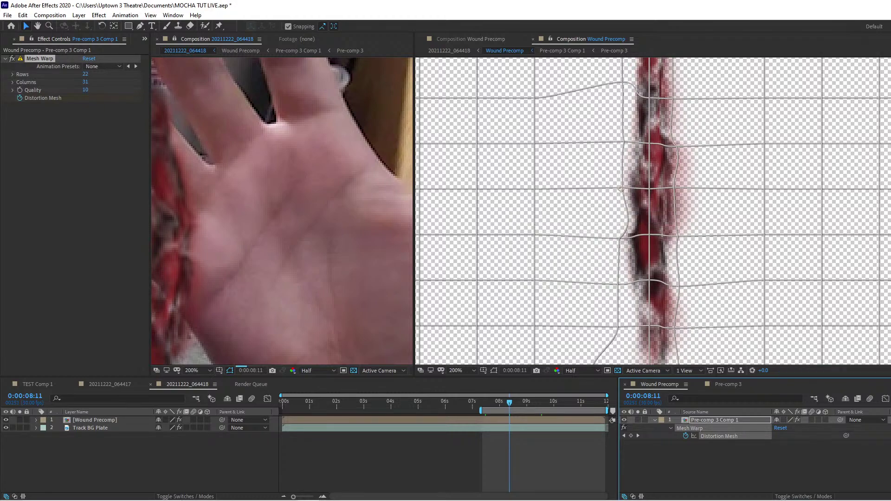
{"action": "key", "text": "j"}
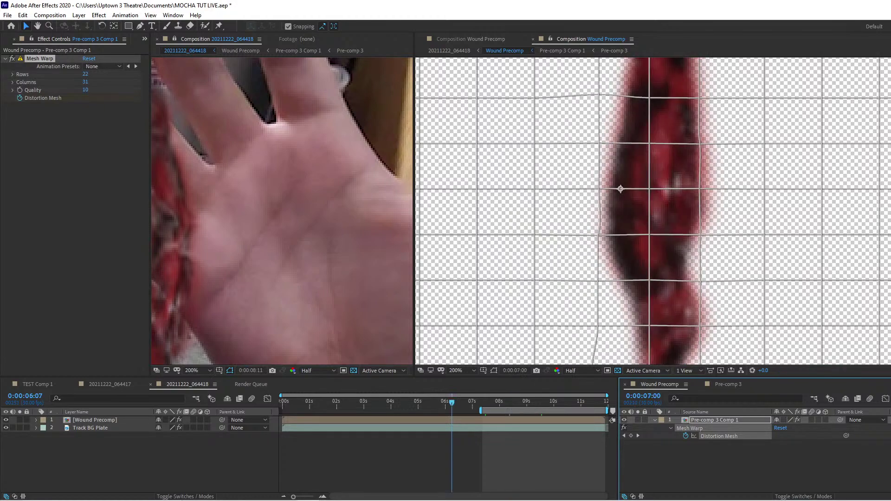
{"action": "key", "text": "Page_Down"}
{"action": "key", "text": "Page_Down"}
{"action": "key", "text": "Page_Down"}
{"action": "key", "text": "Page_Down"}
{"action": "key", "text": "Page_Down"}
{"action": "key", "text": "Page_Down"}
{"action": "key", "text": "Page_Down"}
{"action": "key", "text": "Page_Down"}
{"action": "key", "text": "Page_Down"}
{"action": "key", "text": "Page_Down"}
{"action": "key", "text": "Page_Down"}
{"action": "key", "text": "Page_Down"}
{"action": "key", "text": "Page_Down"}
{"action": "key", "text": "Page_Down"}
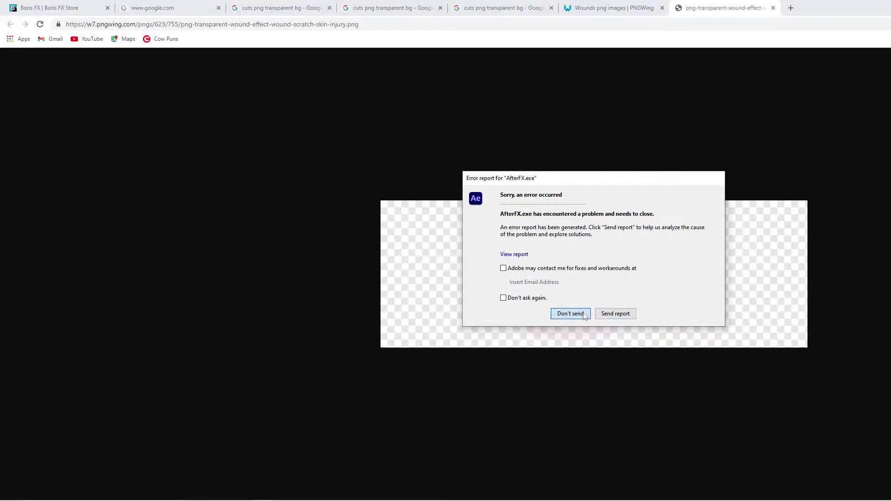
Send the After Effects crash report and relaunch Adobe After Effects 2020.
{"action": "left_click", "coordinate": [614, 314]}
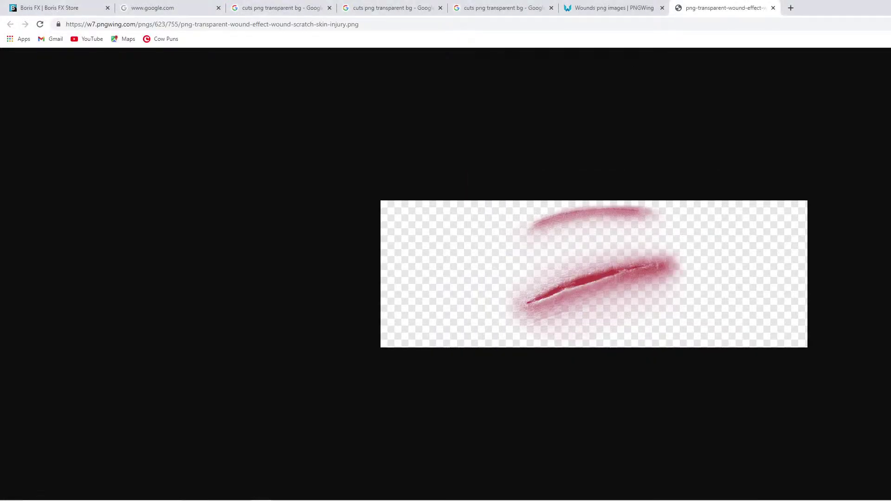
{"action": "key", "text": "super+d"}
{"action": "mouse_move", "coordinate": [225, 500]}
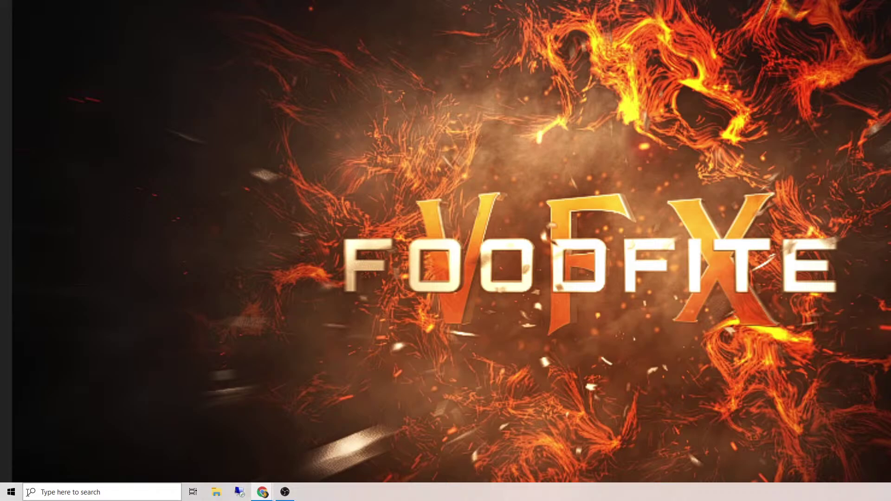
{"action": "key", "text": "super"}
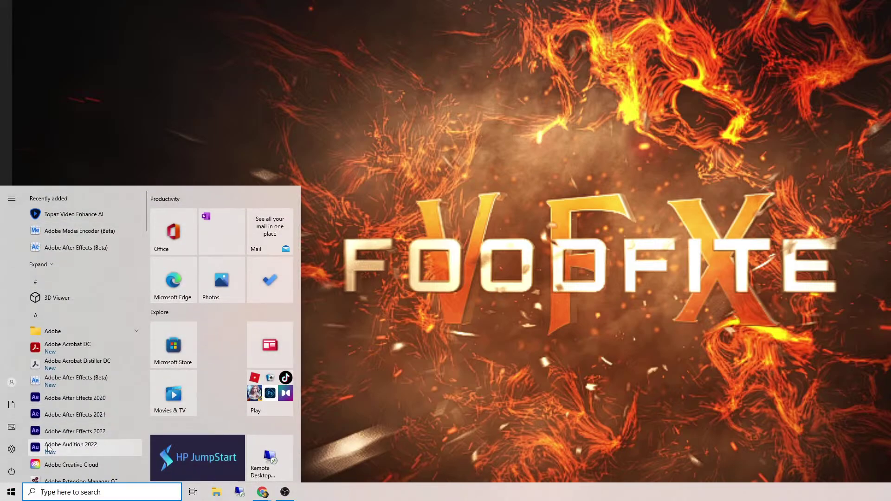
{"action": "left_click", "coordinate": [59, 399]}
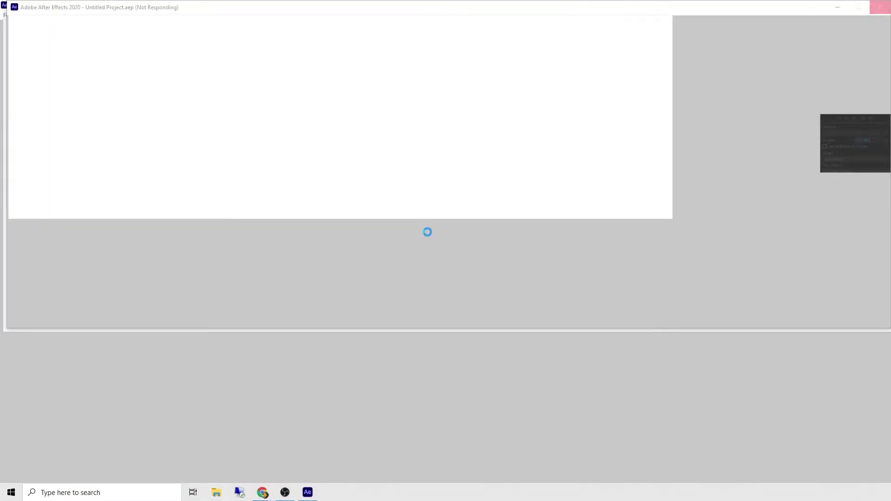
Open MOCHA TUT LIVE auto-save 4.aep from the Adobe After Effects Auto-Save folder in Documents using File Explorer.
{"action": "key", "text": "super+e"}
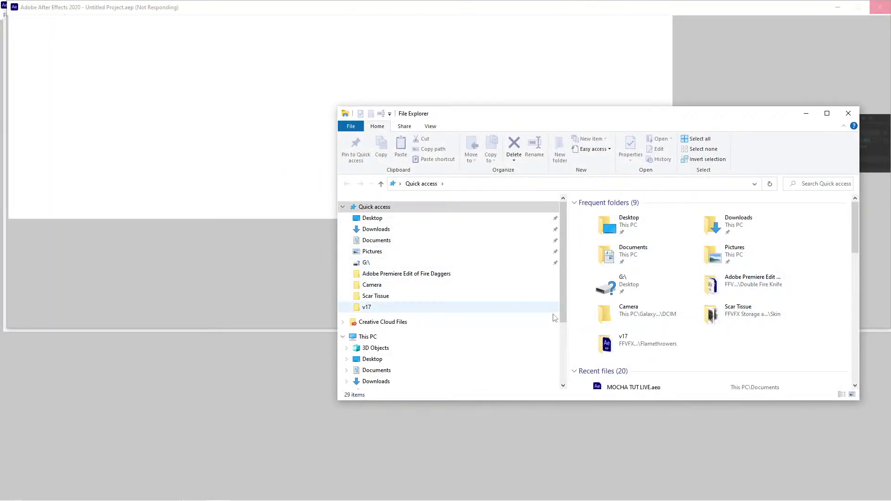
{"action": "scroll", "coordinate": [376, 354], "scroll_direction": "down", "scroll_amount": 1}
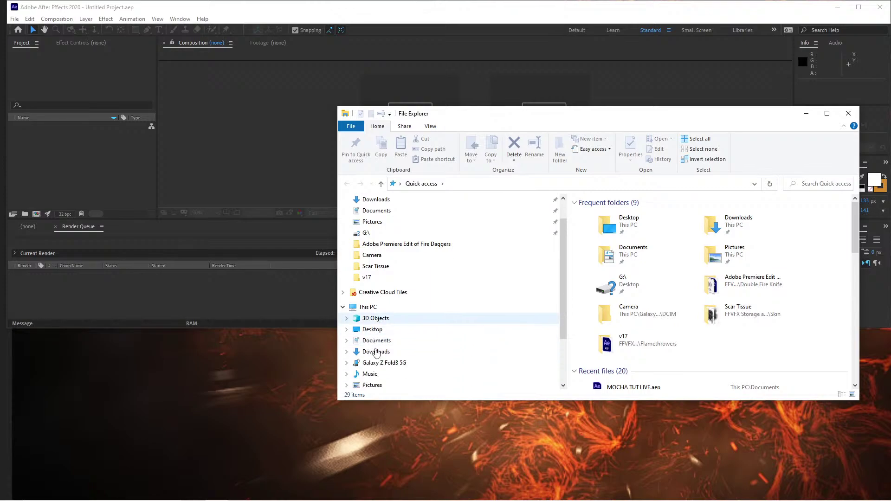
{"action": "left_click", "coordinate": [376, 352]}
{"action": "left_click", "coordinate": [376, 340]}
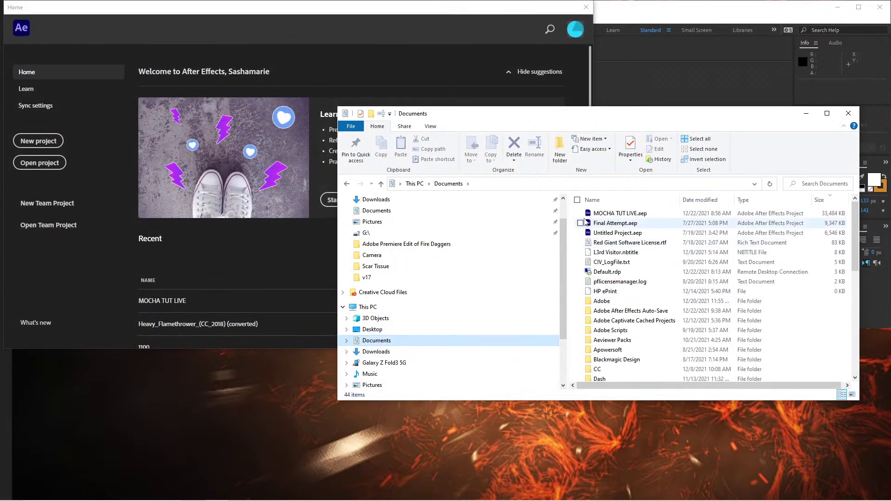
{"action": "double_click", "coordinate": [624, 310]}
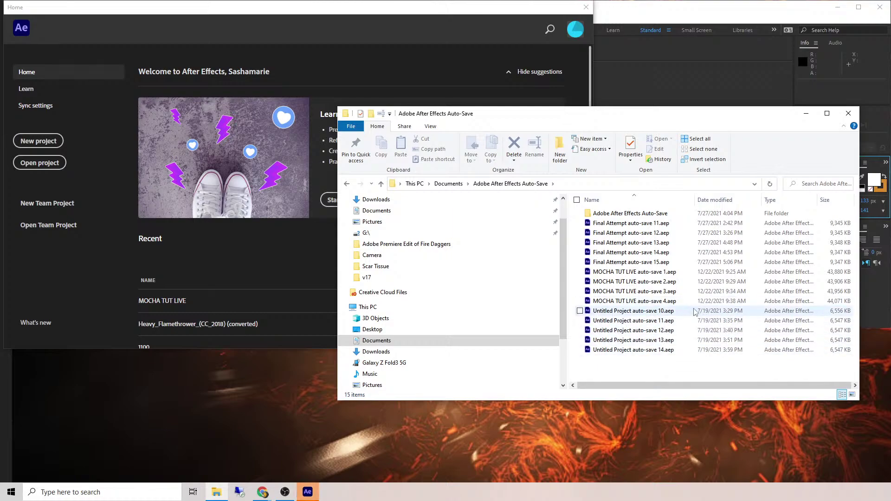
{"action": "left_click", "coordinate": [669, 302]}
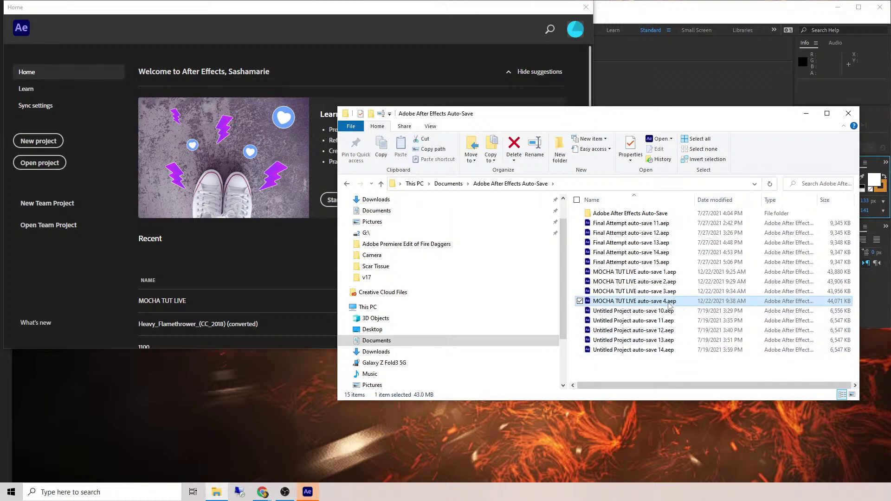
{"action": "double_click", "coordinate": [669, 304]}
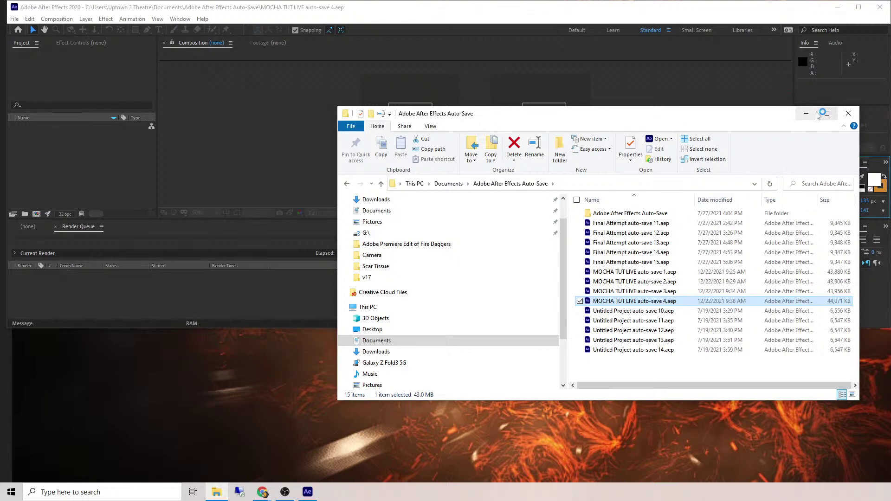
Save the recovered project as MOCHA TUT LIVE.aep in the Documents folder, replacing the existing file.
{"action": "left_click", "coordinate": [807, 113]}
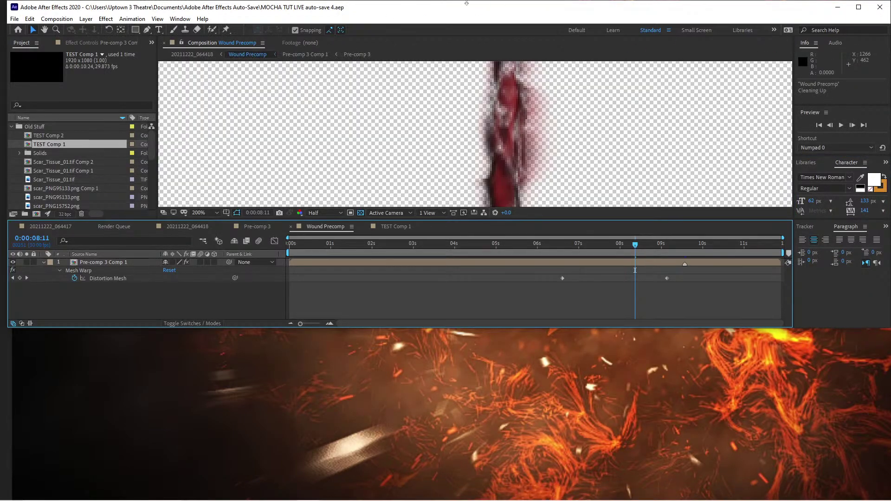
{"action": "left_click", "coordinate": [14, 19]}
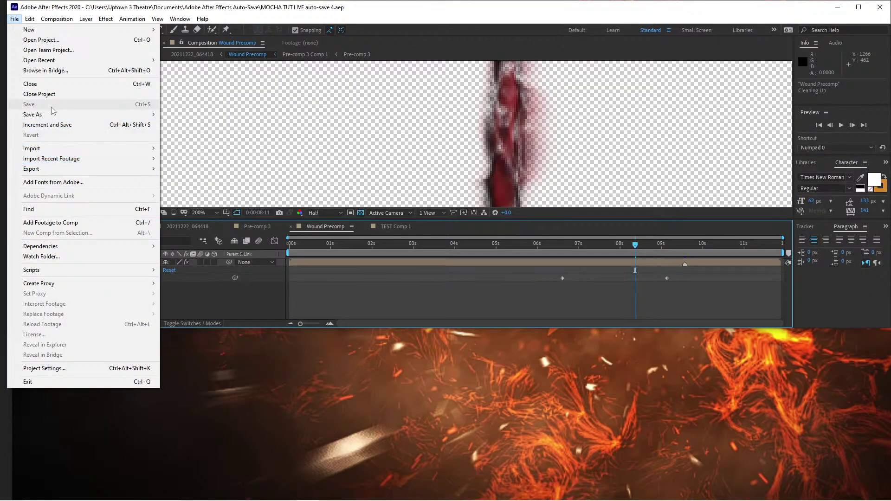
{"action": "mouse_move", "coordinate": [55, 114]}
{"action": "left_click", "coordinate": [220, 120]}
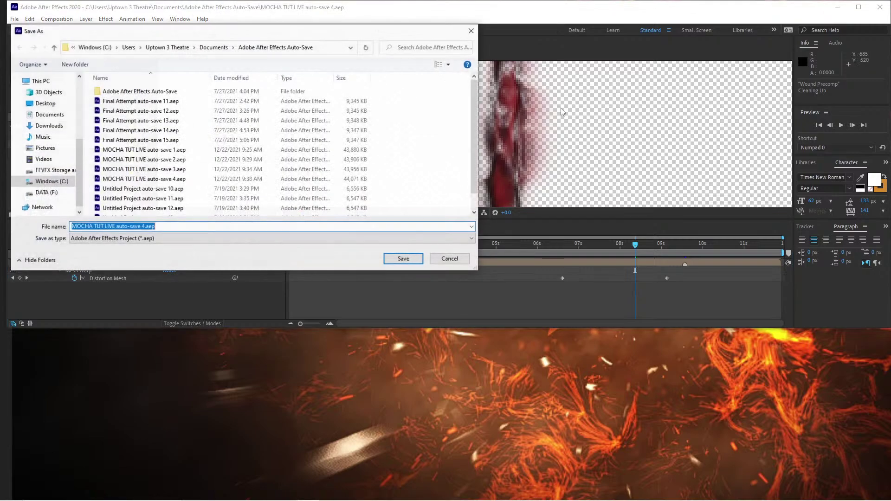
{"action": "left_click", "coordinate": [55, 47]}
{"action": "scroll", "coordinate": [140, 186], "scroll_direction": "down", "scroll_amount": 8}
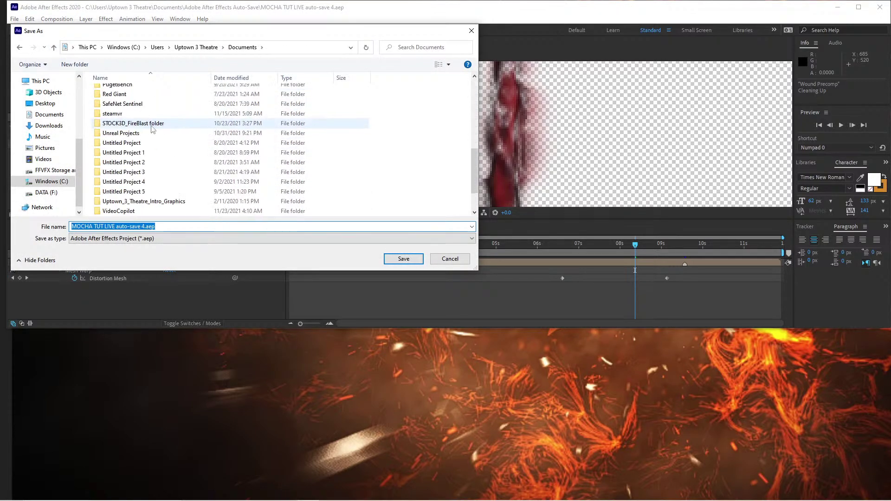
{"action": "left_click", "coordinate": [129, 201]}
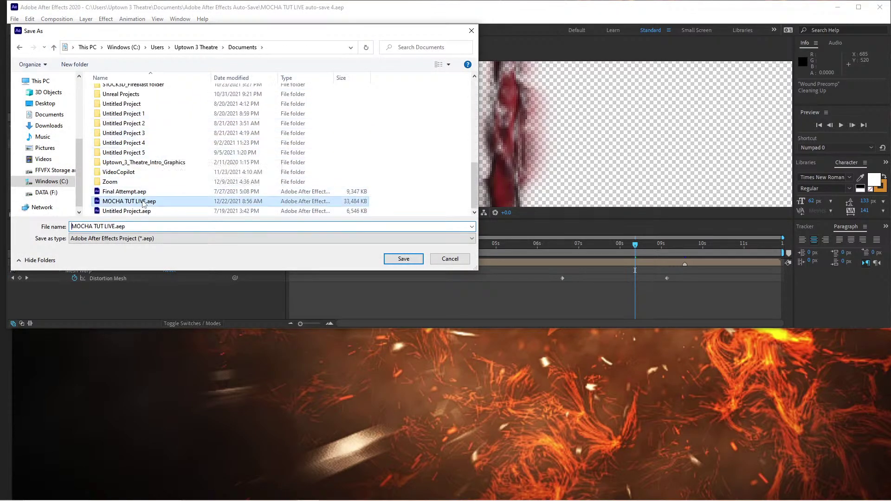
{"action": "left_click", "coordinate": [404, 258]}
{"action": "left_click", "coordinate": [616, 256]}
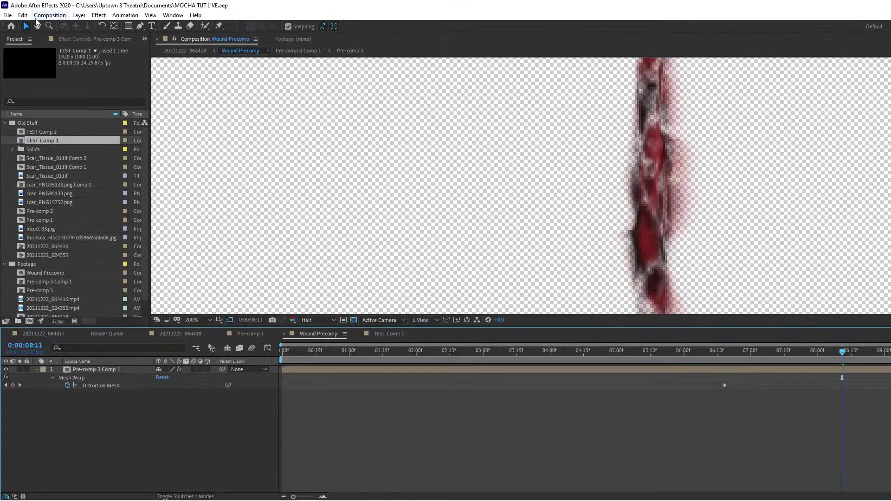
Check the save interval, maximum project versions and save location in the Auto-Save preferences.
{"action": "left_click", "coordinate": [23, 16]}
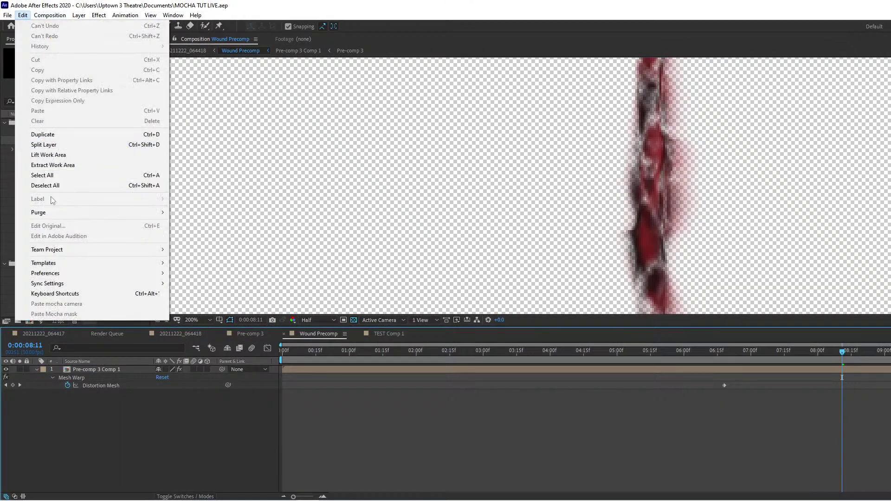
{"action": "mouse_move", "coordinate": [73, 274]}
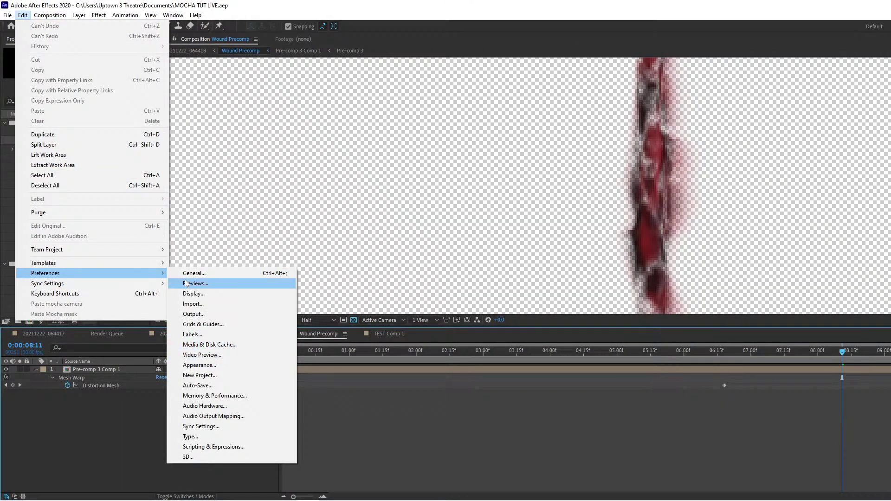
{"action": "left_click", "coordinate": [197, 387]}
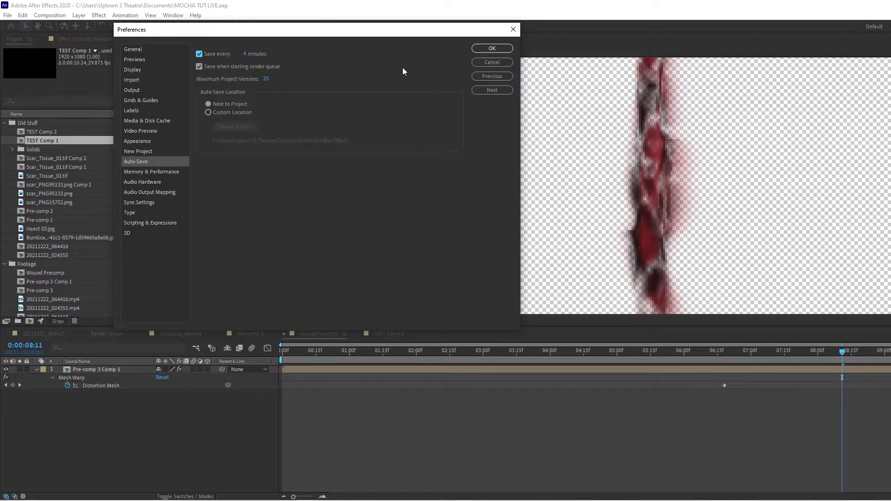
{"action": "left_click", "coordinate": [492, 49]}
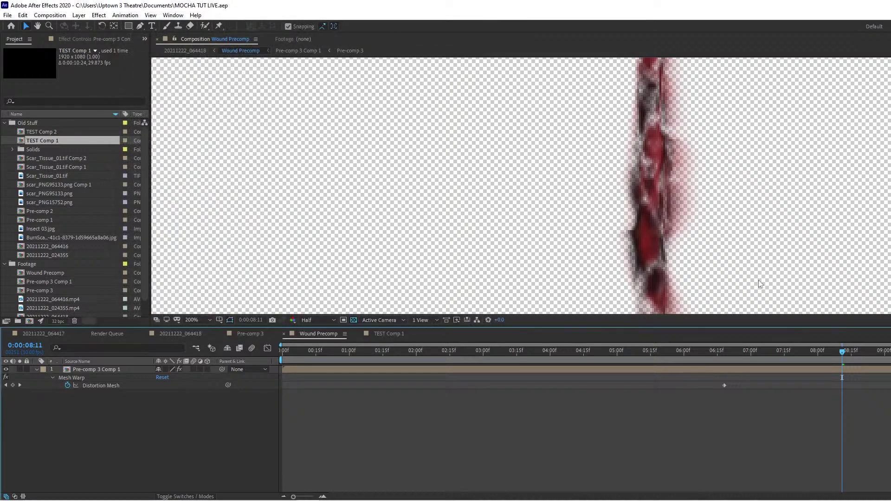
Scrub the wound closing back to 0:00:07:24 and inspect the nested Pre-comp 3 Comp 1 composition.
{"action": "left_click_drag", "start_coordinate": [851, 355], "coordinate": [804, 355]}
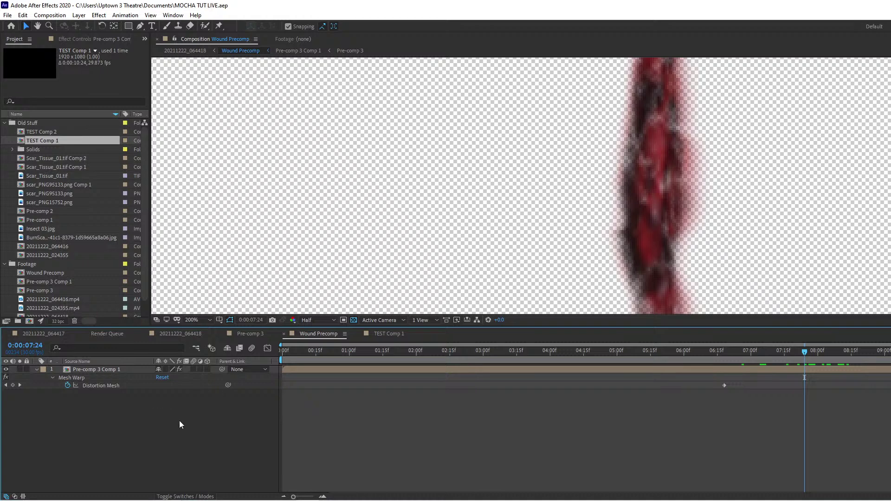
{"action": "key", "text": "u"}
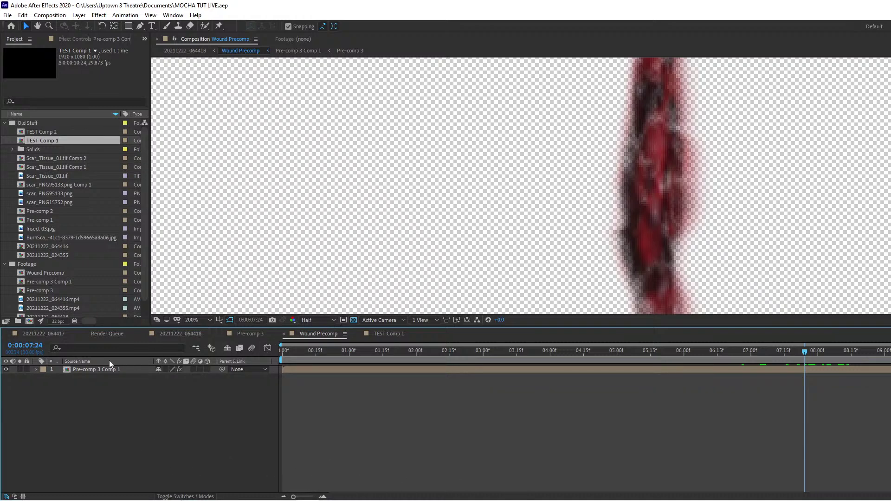
{"action": "double_click", "coordinate": [115, 370]}
{"action": "left_click", "coordinate": [93, 374]}
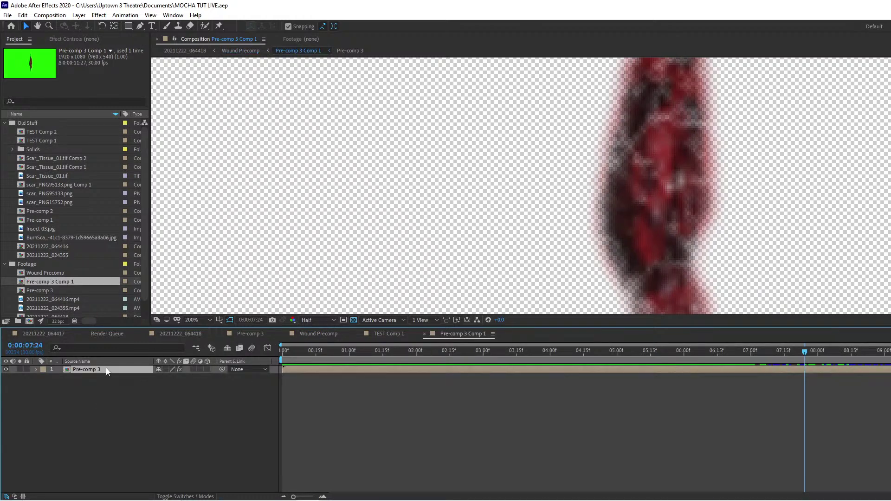
{"action": "left_click", "coordinate": [227, 426]}
{"action": "left_click", "coordinate": [392, 334]}
{"action": "left_click", "coordinate": [447, 333]}
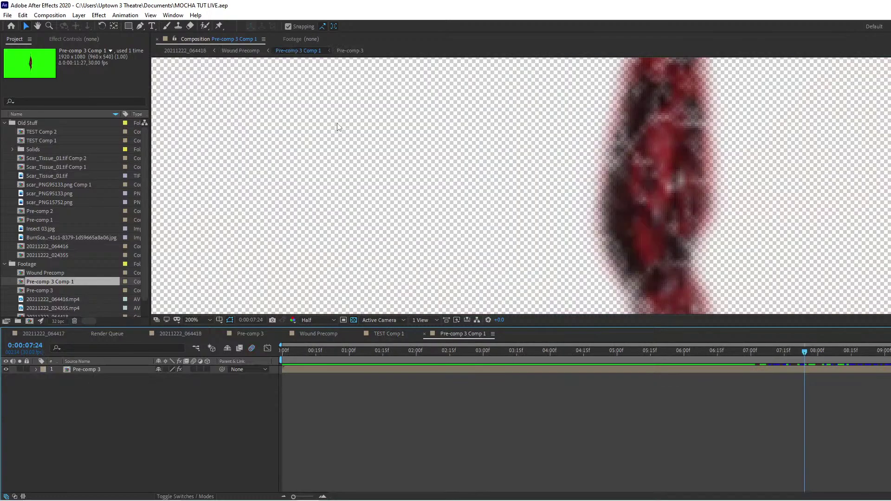
Return to Wound Precomp and show the Mesh Warp settings and Distortion Mesh keyframes of the Pre-comp 3 Comp 1 layer.
{"action": "left_click", "coordinate": [242, 52]}
{"action": "left_click", "coordinate": [99, 370]}
{"action": "left_click", "coordinate": [93, 38]}
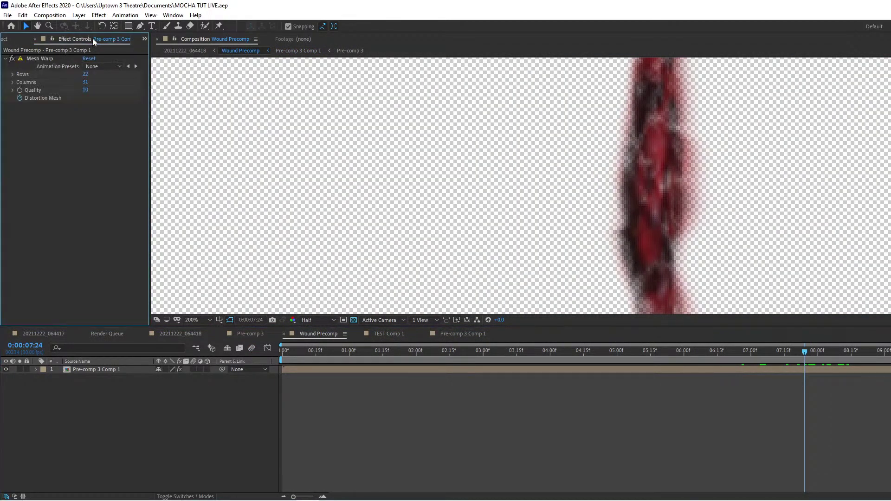
{"action": "left_click", "coordinate": [138, 406]}
{"action": "left_click", "coordinate": [52, 62]}
{"action": "left_click", "coordinate": [51, 59]}
{"action": "left_click", "coordinate": [204, 456]}
{"action": "key", "text": "u"}
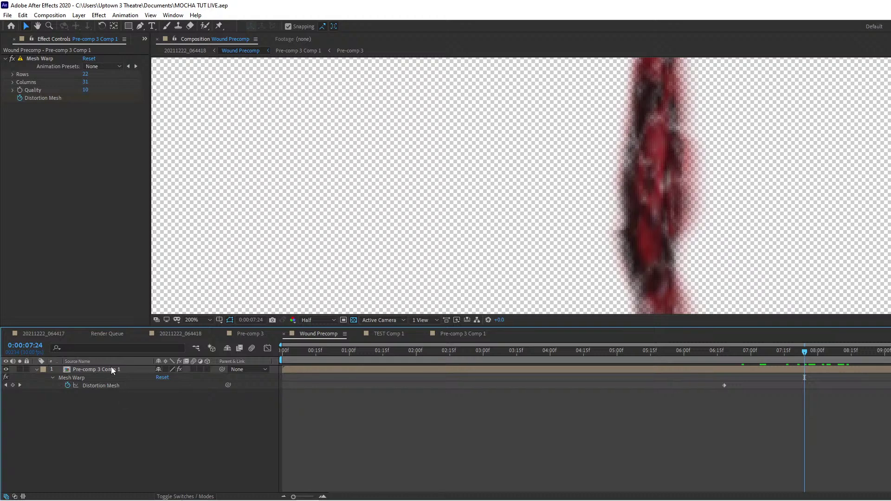
Shift the Distortion Mesh keyframes so the closing starts at about 0:00:08:06, and preview the new timing.
{"action": "scroll", "coordinate": [768, 230], "scroll_direction": "down", "scroll_amount": 1}
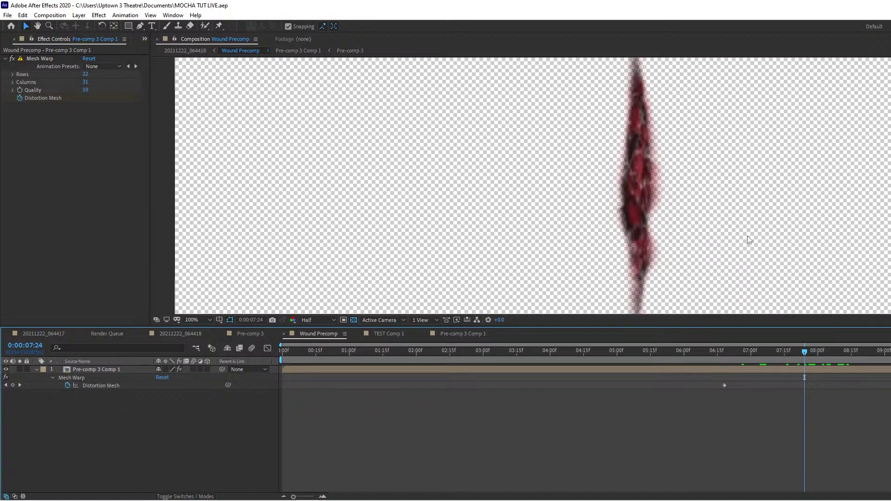
{"action": "left_click_drag", "start_coordinate": [812, 351], "coordinate": [863, 367]}
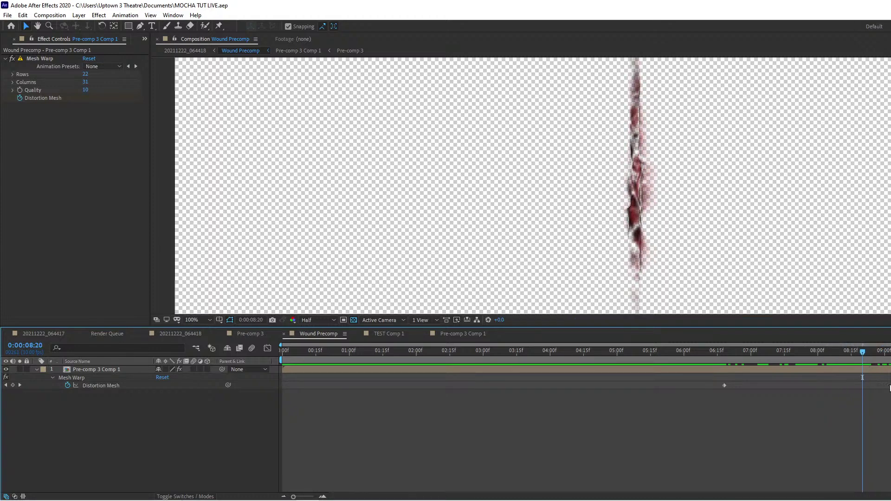
{"action": "left_click_drag", "start_coordinate": [890, 423], "coordinate": [719, 386]}
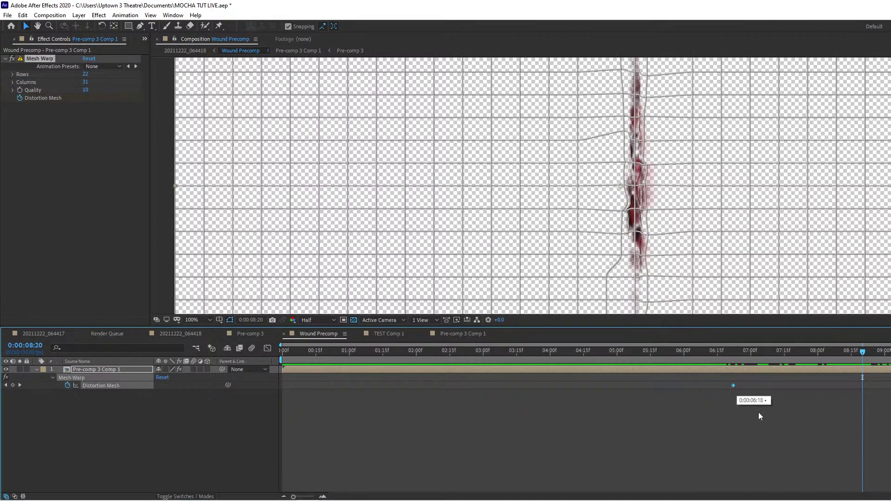
{"action": "left_click_drag", "start_coordinate": [889, 441], "coordinate": [644, 386]}
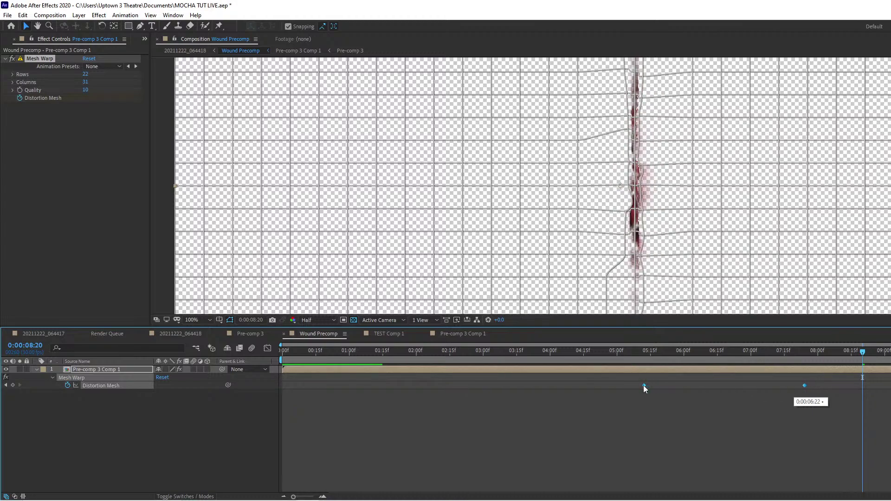
{"action": "left_click", "coordinate": [685, 388]}
{"action": "left_click_drag", "start_coordinate": [862, 354], "coordinate": [723, 363]}
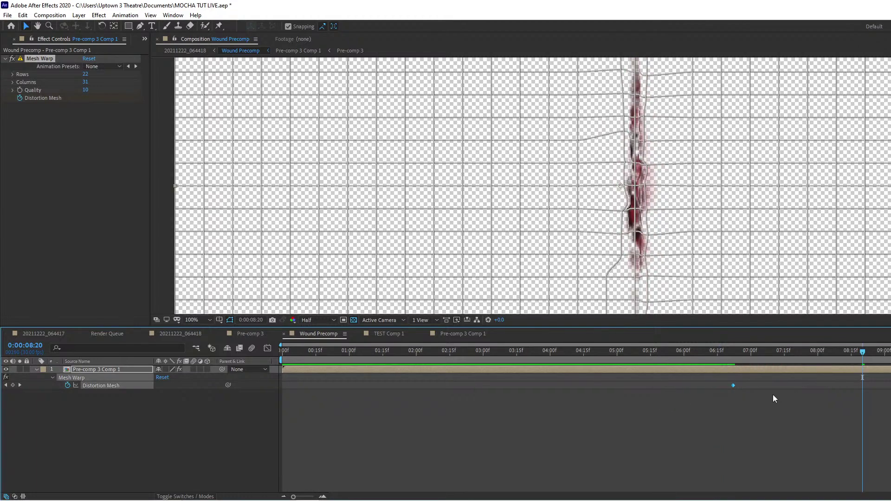
{"action": "left_click_drag", "start_coordinate": [731, 386], "coordinate": [772, 390]}
{"action": "left_click_drag", "start_coordinate": [703, 407], "coordinate": [890, 384]}
{"action": "left_click_drag", "start_coordinate": [774, 386], "coordinate": [831, 386]}
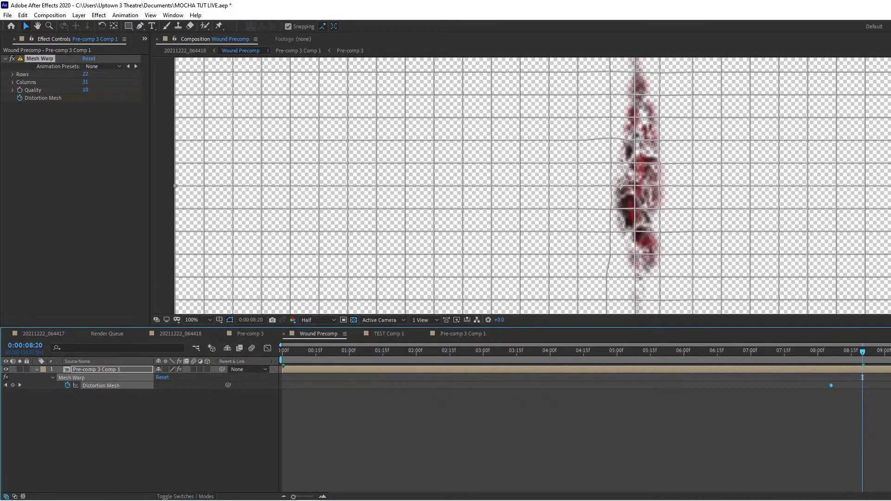
{"action": "left_click_drag", "start_coordinate": [805, 358], "coordinate": [844, 359]}
{"action": "key", "text": "space"}
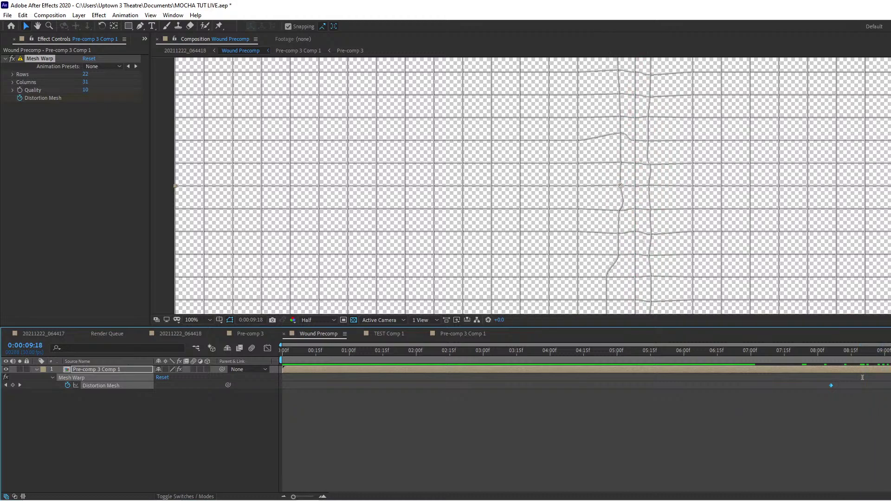
Go to 0:00:08:28 and try to undo the Distortion Mesh keyframe moves.
{"action": "left_click", "coordinate": [880, 378]}
{"action": "key", "text": "ctrl+z"}
{"action": "key", "text": "ctrl+z"}
{"action": "key", "text": "ctrl+z"}
{"action": "key", "text": "ctrl+z"}
{"action": "key", "text": "ctrl+z"}
{"action": "key", "text": "ctrl+z"}
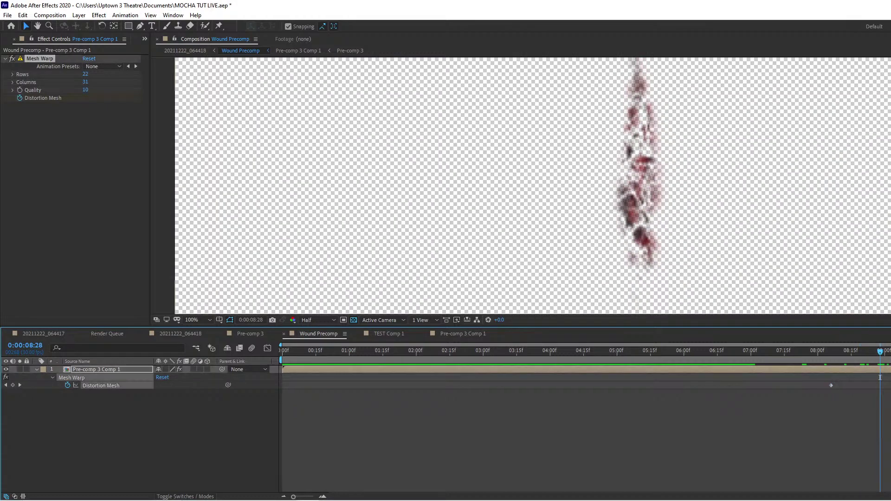
{"action": "left_click", "coordinate": [833, 418]}
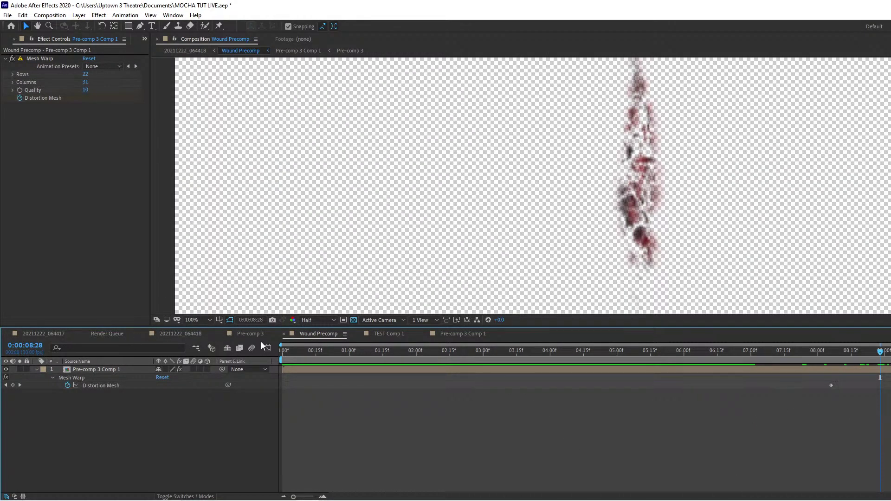
Review the open compositions, including the hand shot 20211222_064418, and close the Pre-comp 3 timeline.
{"action": "left_click", "coordinate": [232, 334]}
{"action": "left_click", "coordinate": [170, 334]}
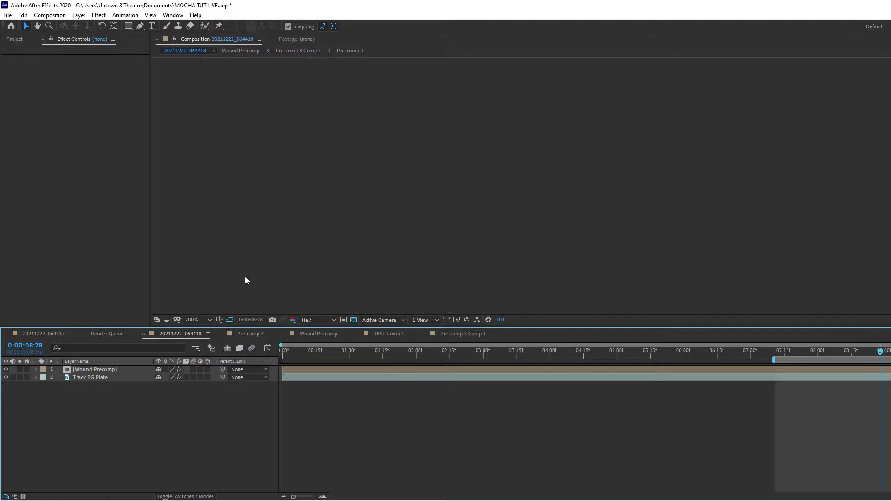
{"action": "left_click", "coordinate": [108, 334]}
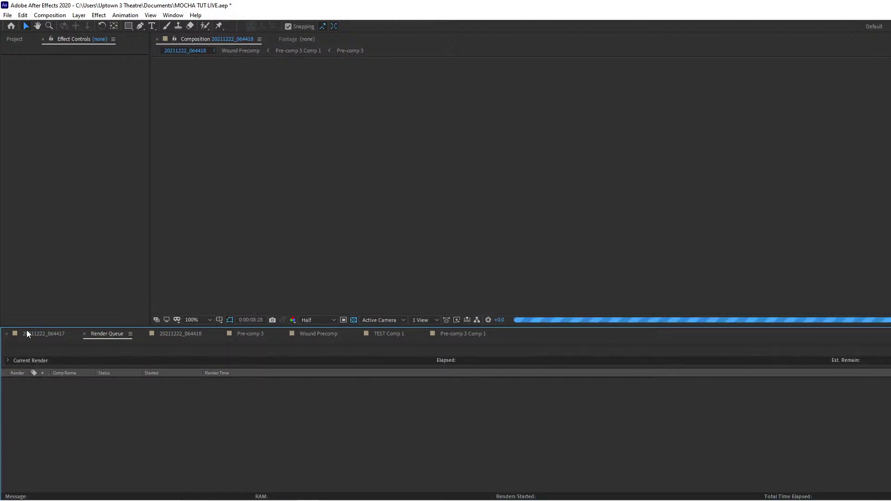
{"action": "left_click", "coordinate": [43, 334]}
{"action": "left_click", "coordinate": [107, 333]}
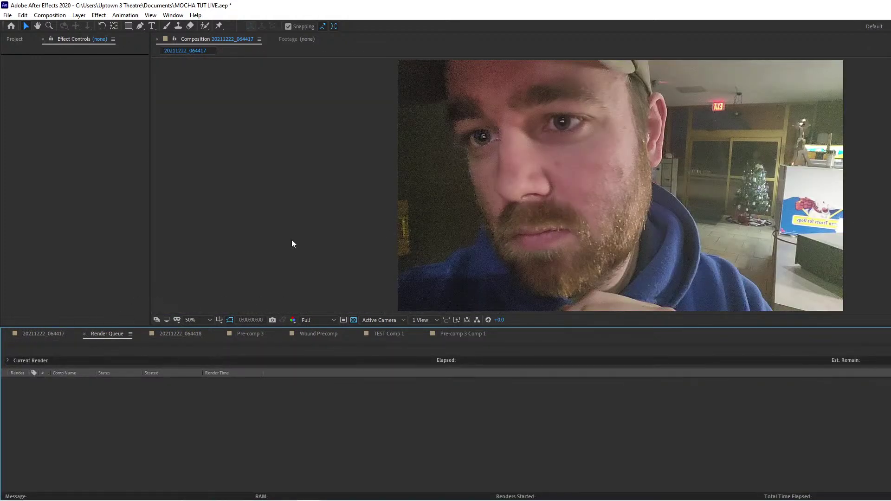
{"action": "left_click", "coordinate": [192, 333]}
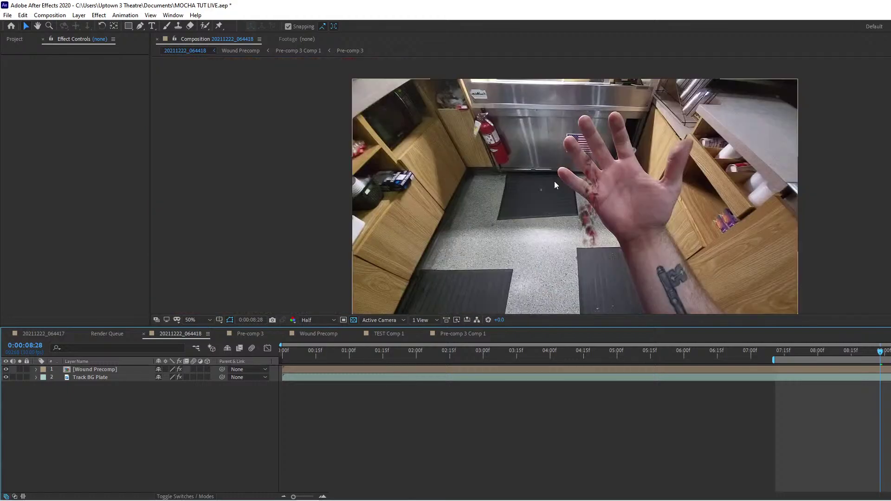
{"action": "left_click", "coordinate": [250, 334]}
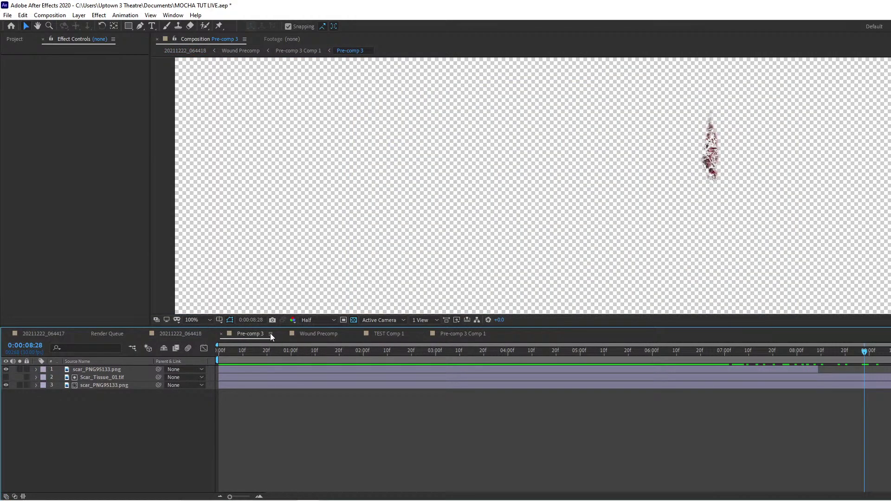
{"action": "scroll", "coordinate": [524, 205], "scroll_direction": "down", "scroll_amount": 2}
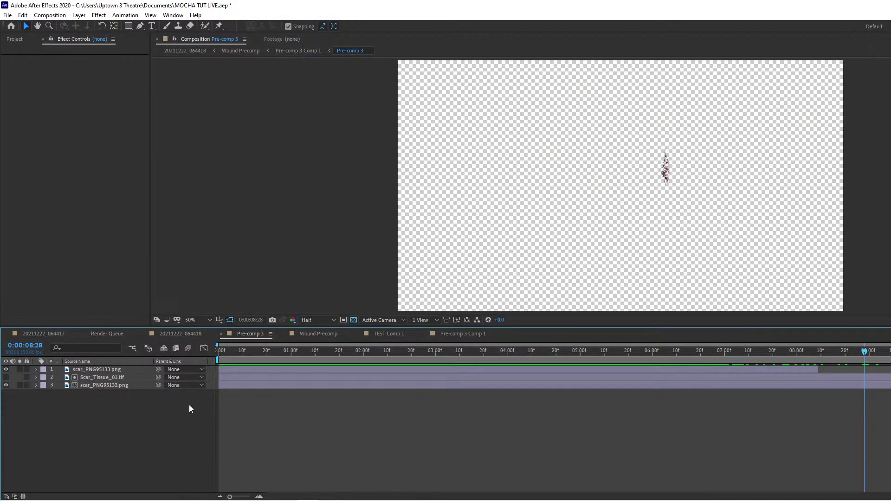
{"action": "left_click", "coordinate": [220, 334]}
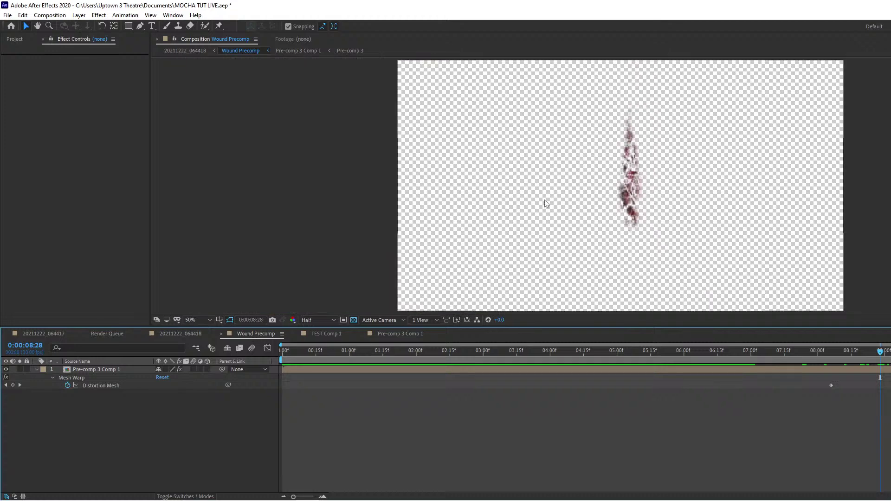
Pre-compose the Pre-comp 3 Comp 1 layer in Wound Precomp and return to the 20211222_064418 composition.
{"action": "left_click", "coordinate": [113, 370]}
{"action": "left_click", "coordinate": [79, 15]}
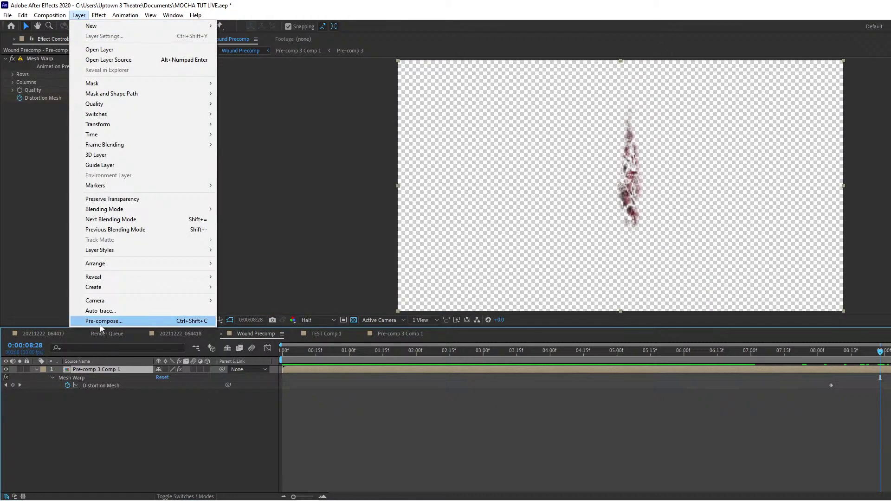
{"action": "left_click", "coordinate": [139, 319]}
{"action": "left_click", "coordinate": [239, 229]}
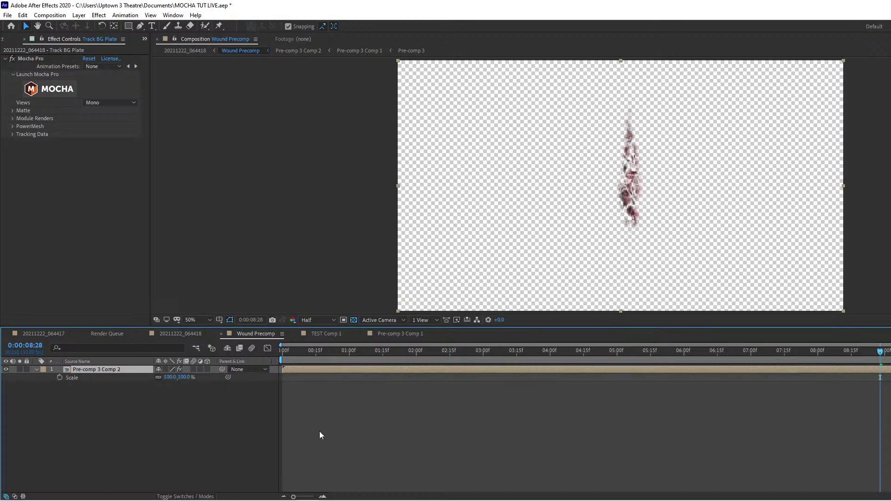
{"action": "left_click", "coordinate": [174, 334]}
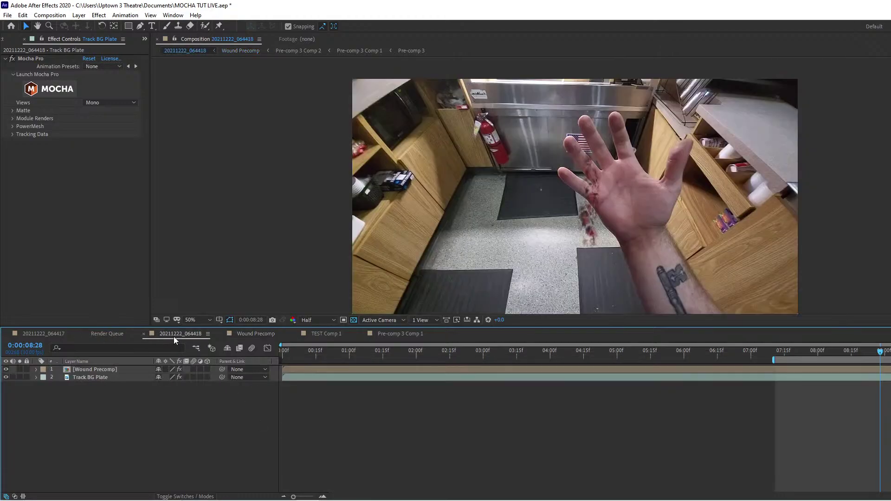
Lock the 20211222_064418 composition view and open Wound Precomp in its own locked viewer.
{"action": "left_click", "coordinate": [177, 41]}
{"action": "left_click", "coordinate": [245, 335]}
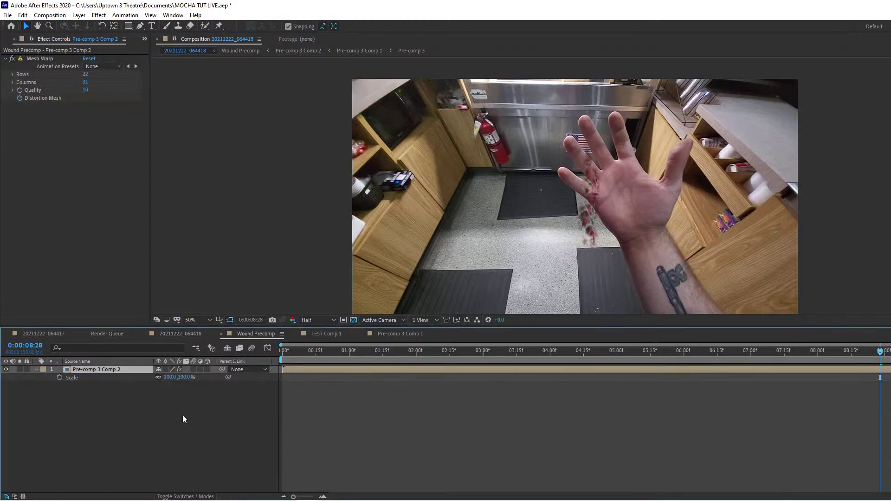
{"action": "double_click", "coordinate": [127, 369]}
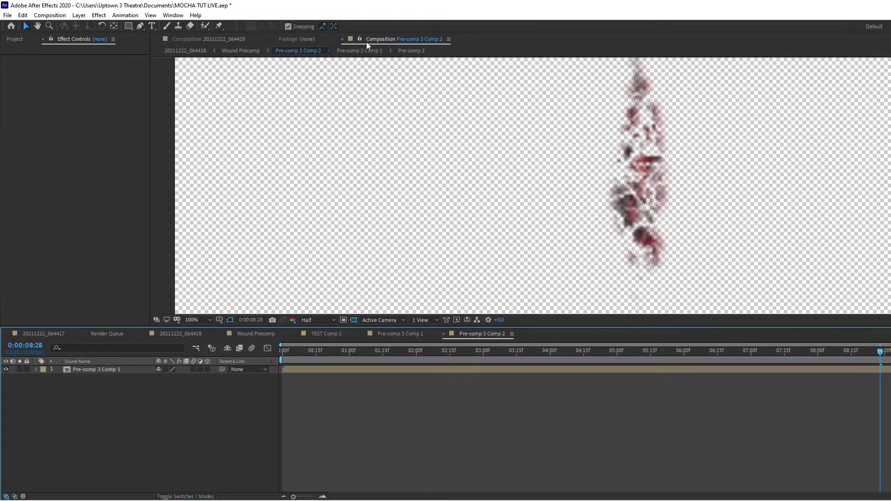
{"action": "left_click", "coordinate": [244, 50]}
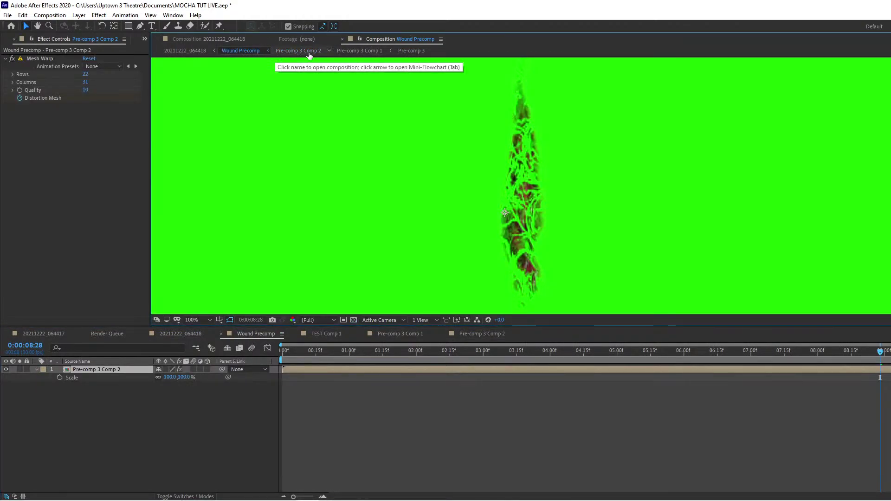
{"action": "left_click", "coordinate": [109, 374]}
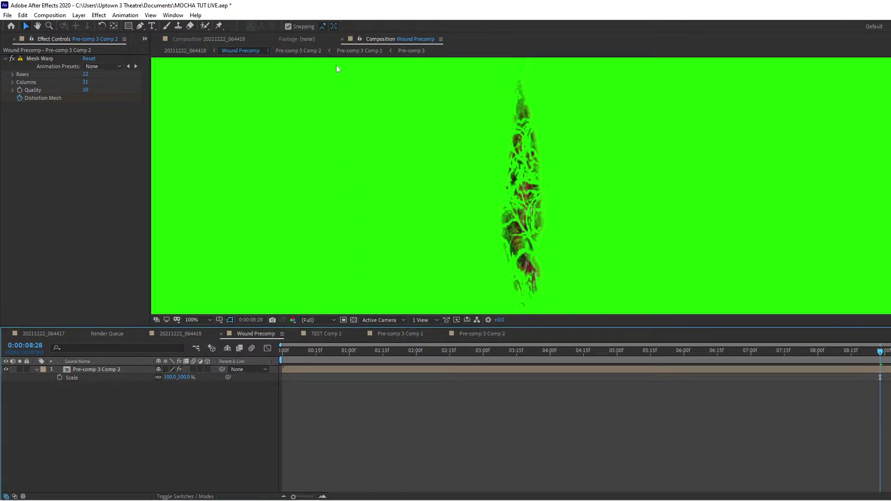
{"action": "left_click", "coordinate": [360, 39]}
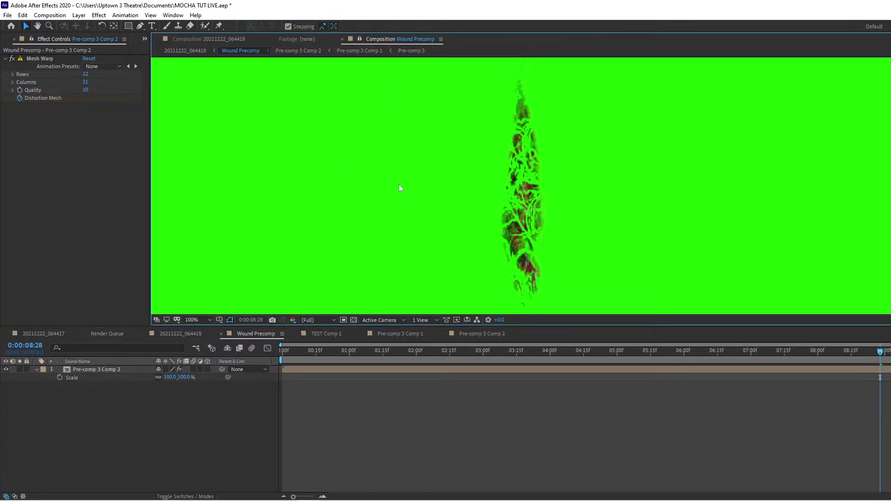
Bring the 20211222_064418 composition back to the front and open Pre-comp 3 Comp 2 in a viewer beside it.
{"action": "scroll", "coordinate": [395, 191], "scroll_direction": "down", "scroll_amount": 1}
{"action": "left_click_drag", "start_coordinate": [436, 220], "coordinate": [537, 201]}
{"action": "left_click", "coordinate": [222, 339]}
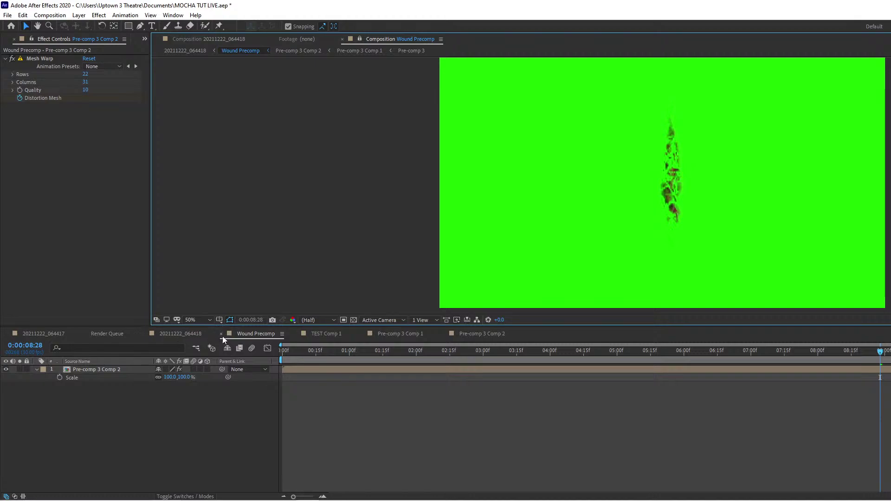
{"action": "left_click", "coordinate": [206, 39]}
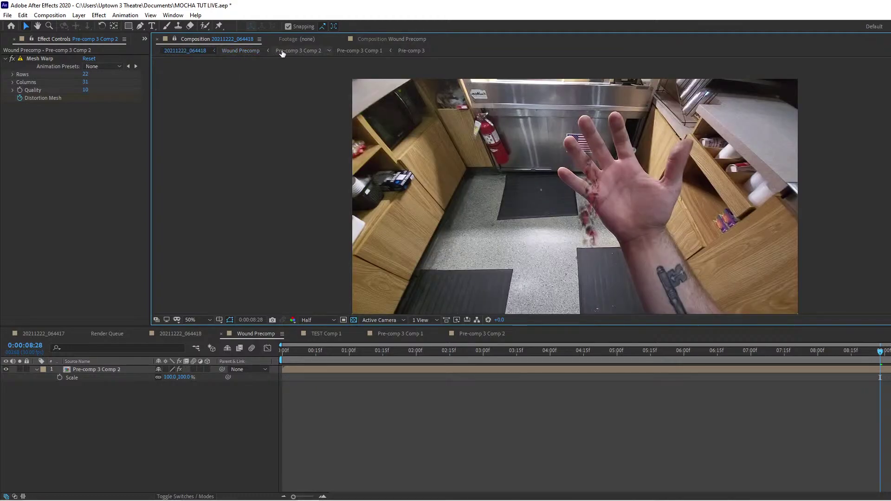
{"action": "left_click", "coordinate": [288, 51]}
{"action": "scroll", "coordinate": [808, 183], "scroll_direction": "down", "scroll_amount": 4}
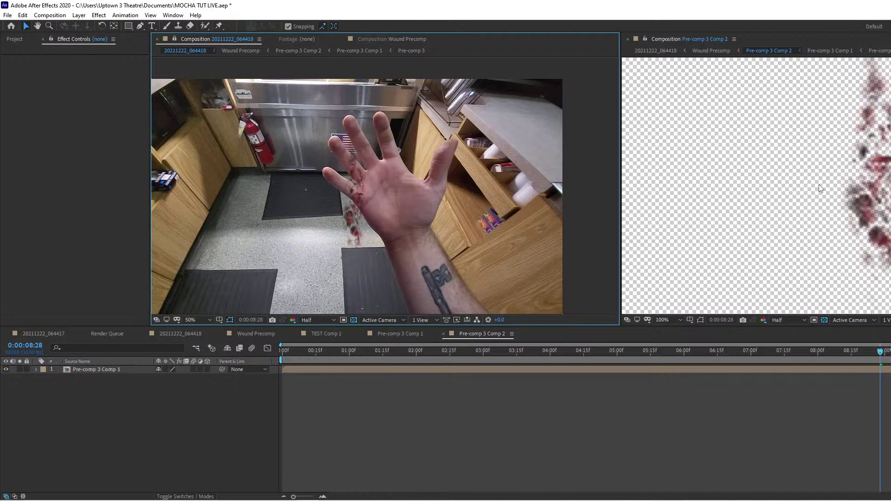
Reveal the Scale of the Pre-comp 3 Comp 1 layer, then open that nested composition and lock its viewer.
{"action": "left_click", "coordinate": [452, 449]}
{"action": "left_click", "coordinate": [319, 372]}
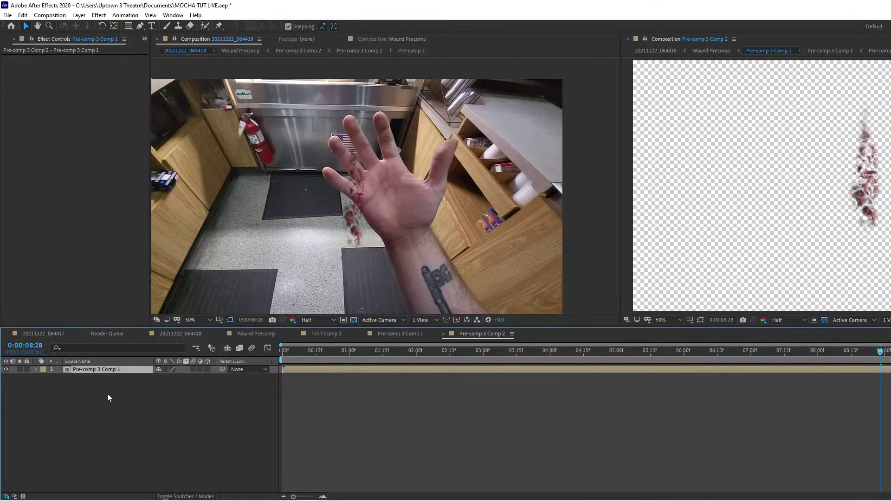
{"action": "key", "text": "s"}
{"action": "left_click", "coordinate": [203, 417]}
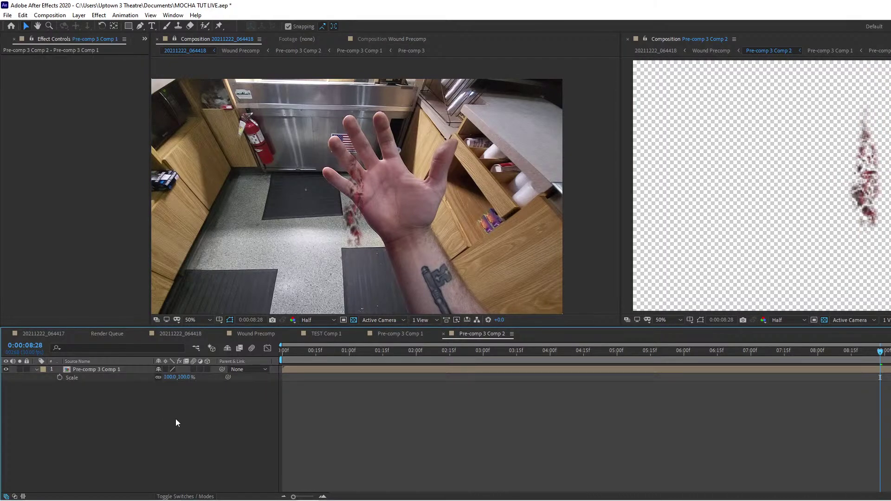
{"action": "double_click", "coordinate": [91, 369]}
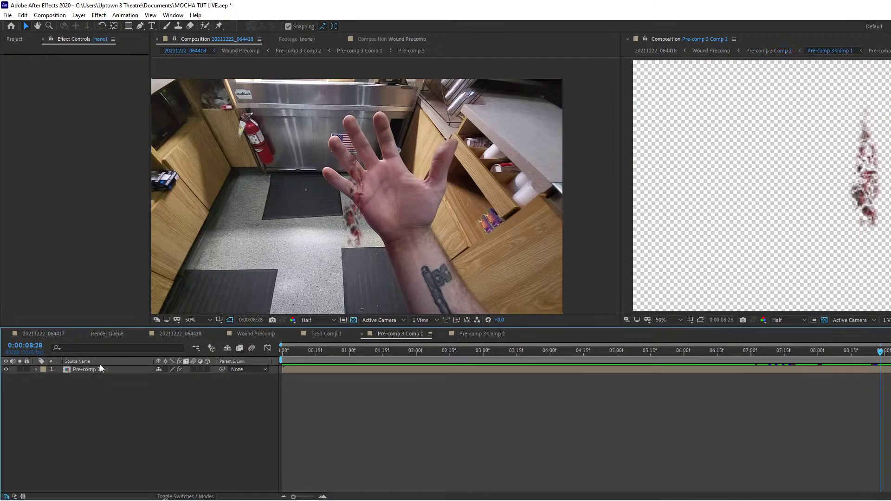
{"action": "left_click", "coordinate": [645, 39]}
Scale the Pre-comp 3 layer down to 147% inside Pre-comp 3 Comp 1.
{"action": "left_click", "coordinate": [429, 384]}
{"action": "left_click", "coordinate": [447, 371]}
{"action": "left_click", "coordinate": [193, 414]}
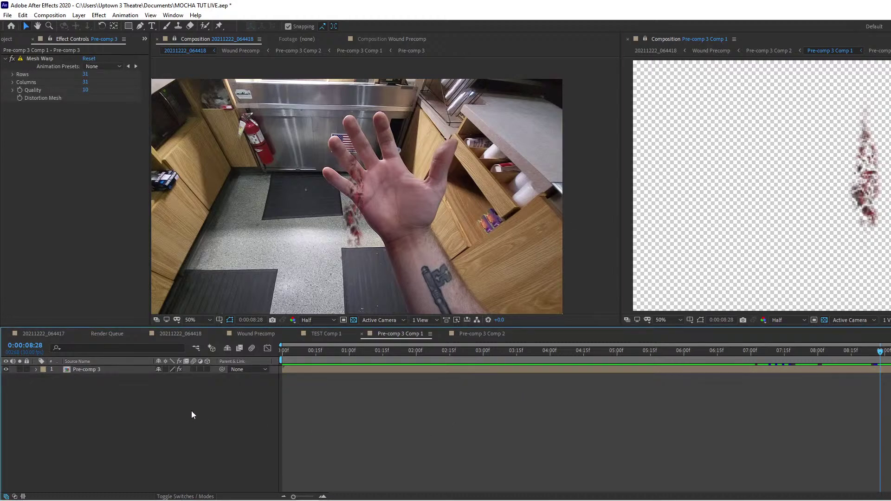
{"action": "left_click", "coordinate": [90, 370]}
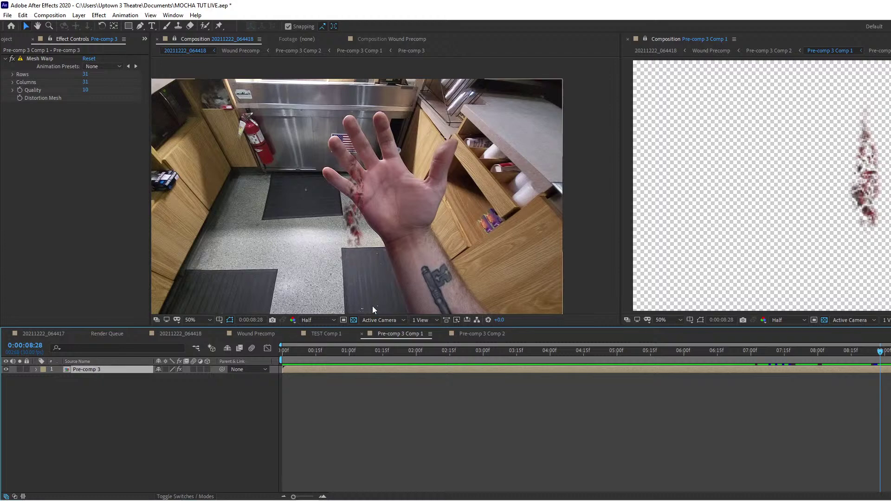
{"action": "key", "text": "s"}
{"action": "left_click_drag", "start_coordinate": [183, 381], "coordinate": [122, 390]}
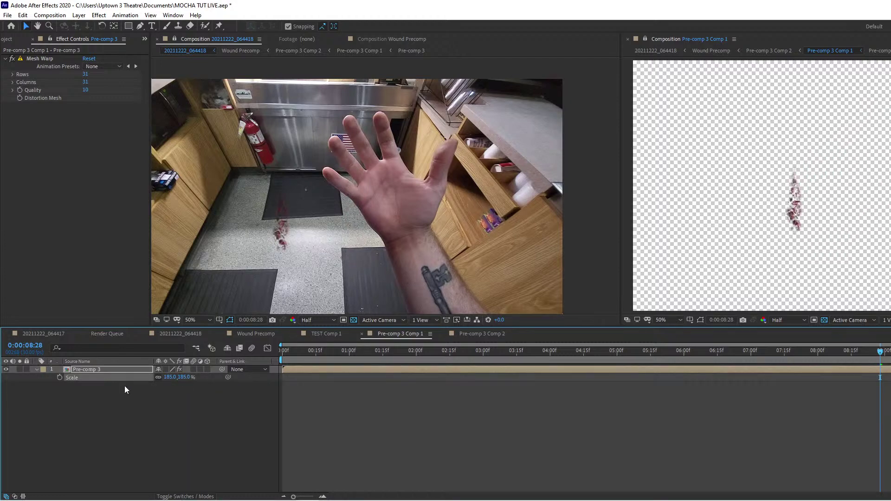
{"action": "left_click_drag", "start_coordinate": [179, 377], "coordinate": [167, 379]}
At 0:00:07:08, reposition the Pre-comp 3 wound onto the centre of the palm and reduce its scale to 121%.
{"action": "left_click", "coordinate": [769, 351]}
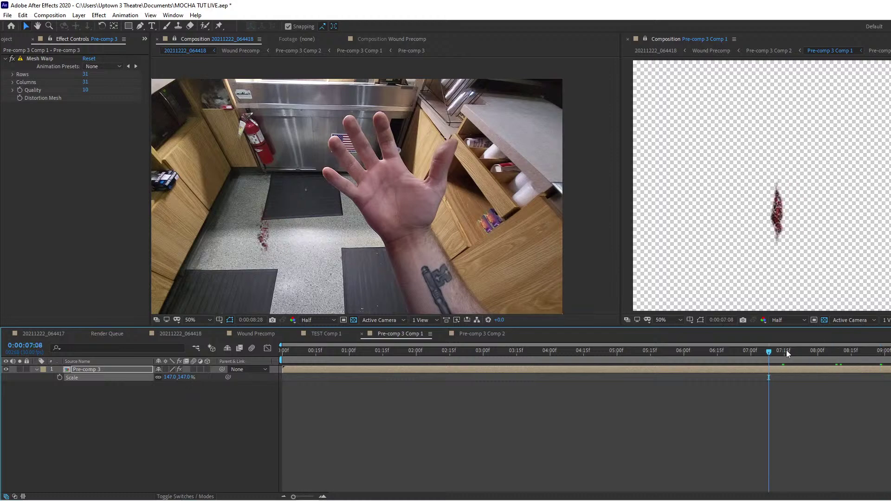
{"action": "left_click_drag", "start_coordinate": [776, 248], "coordinate": [868, 224]}
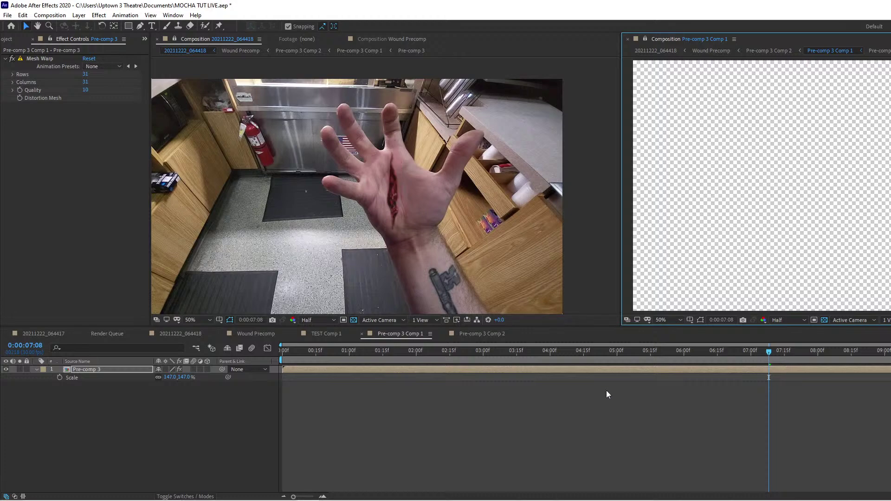
{"action": "left_click_drag", "start_coordinate": [183, 381], "coordinate": [172, 381]}
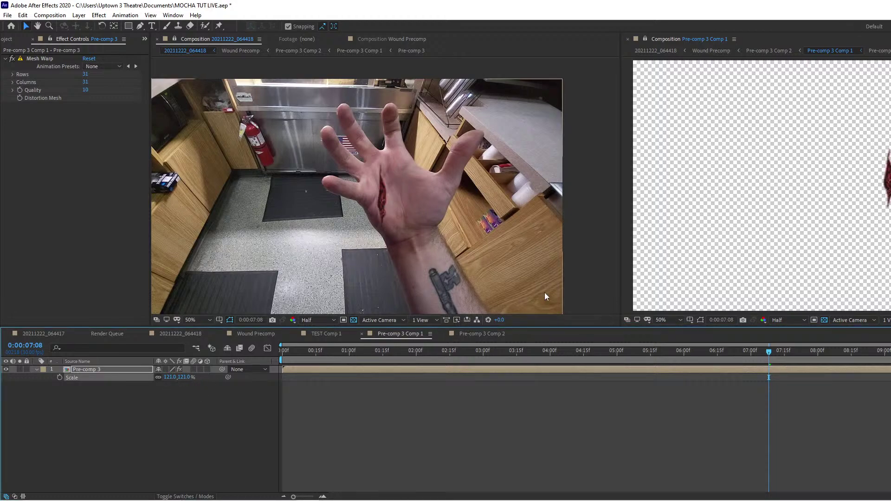
{"action": "mouse_move", "coordinate": [823, 238]}
{"action": "left_mouse_down"}
{"action": "mouse_move", "coordinate": [844, 232]}
{"action": "mouse_move", "coordinate": [827, 252]}
{"action": "mouse_move", "coordinate": [840, 241]}
{"action": "left_mouse_up"}
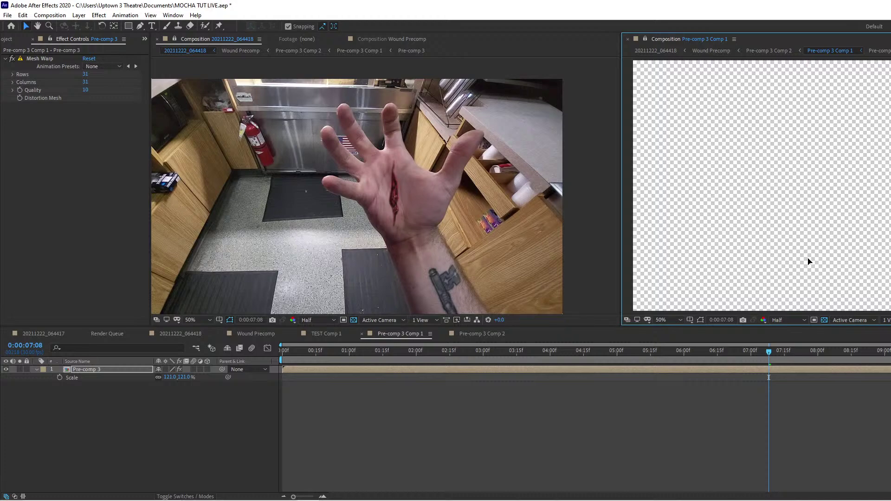
Enlarge the view of the wounded palm and set the preview resolution to Full.
{"action": "scroll", "coordinate": [402, 205], "scroll_direction": "up", "scroll_amount": 2}
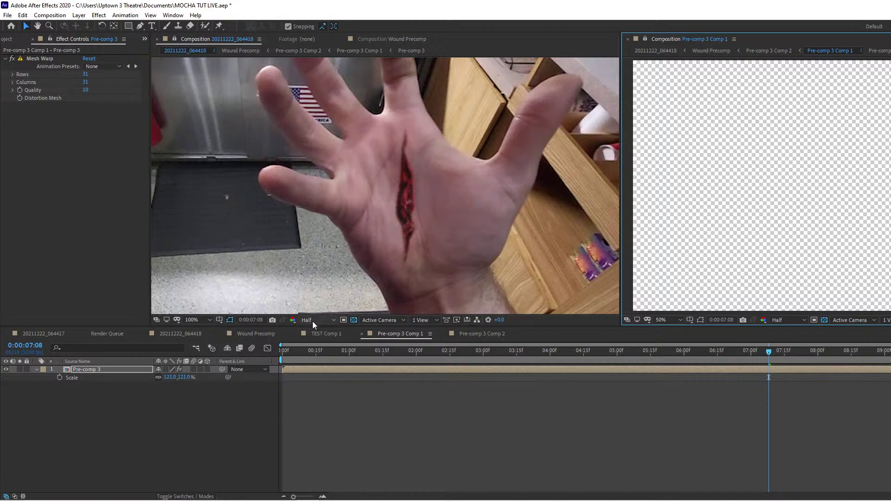
{"action": "left_click", "coordinate": [798, 320]}
{"action": "left_click", "coordinate": [799, 311]}
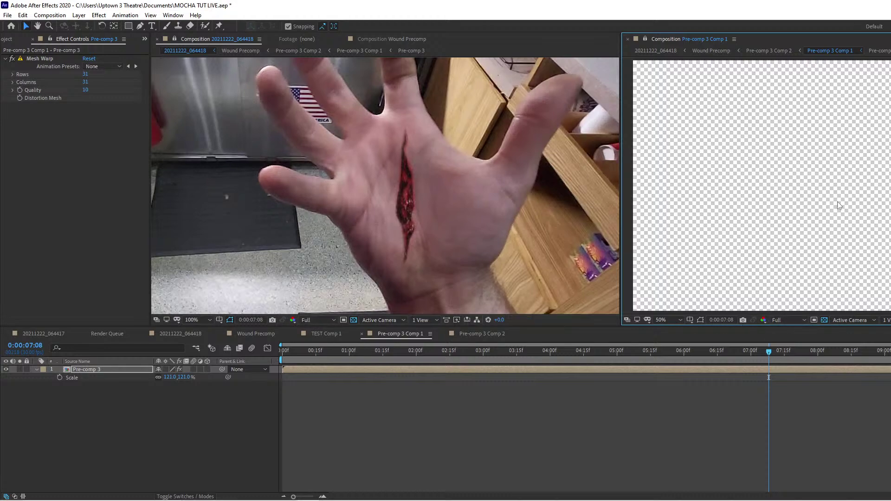
Scrub between about 6 and 10 seconds to check how the wound sits on the moving palm.
{"action": "left_click_drag", "start_coordinate": [773, 352], "coordinate": [831, 352]}
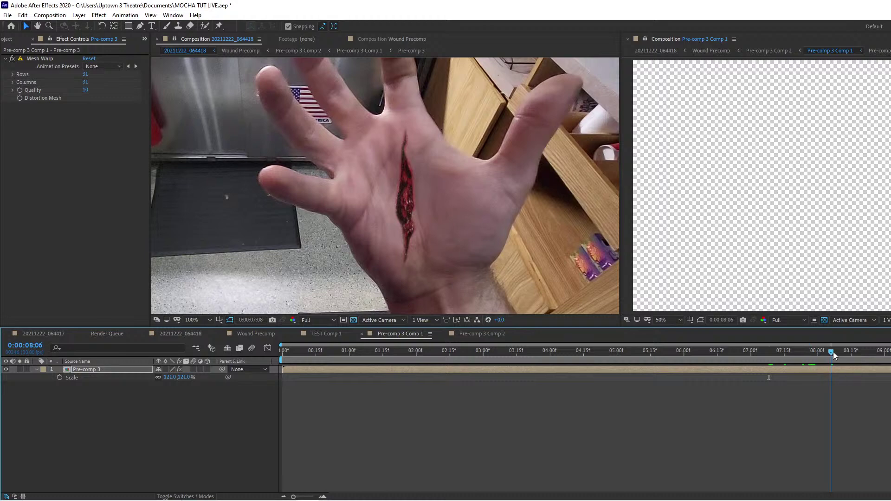
{"action": "left_click_drag", "start_coordinate": [834, 353], "coordinate": [695, 353]}
{"action": "left_click", "coordinate": [459, 437]}
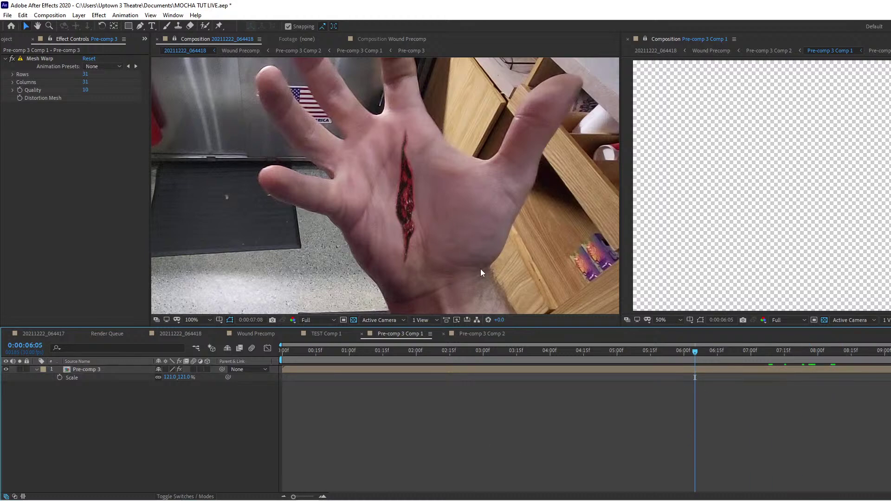
{"action": "left_click", "coordinate": [788, 351]}
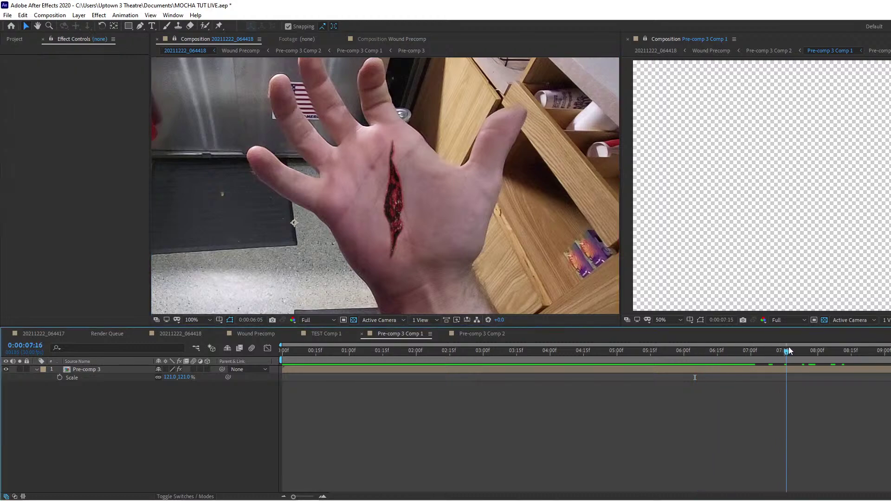
{"action": "left_click_drag", "start_coordinate": [790, 352], "coordinate": [889, 354]}
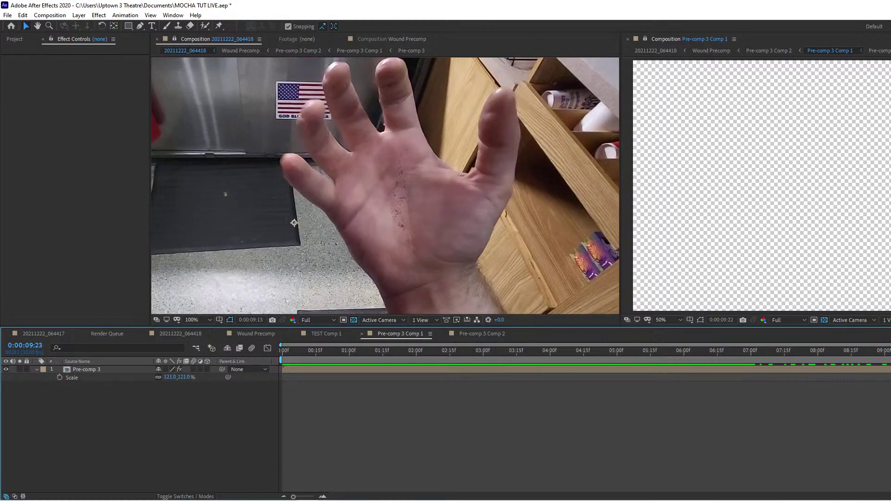
{"action": "left_click", "coordinate": [860, 352]}
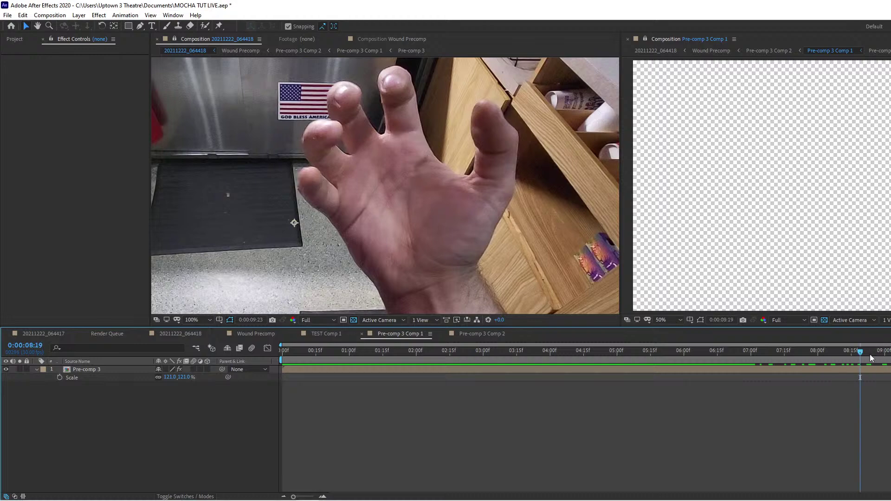
{"action": "left_click_drag", "start_coordinate": [864, 357], "coordinate": [831, 358]}
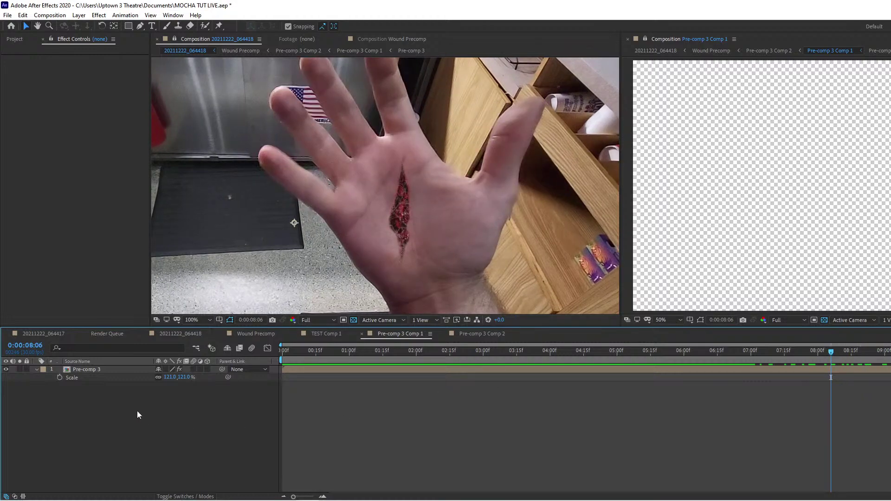
Delete the Mesh Warp effect from the Pre-comp 3 layer.
{"action": "left_click", "coordinate": [108, 370]}
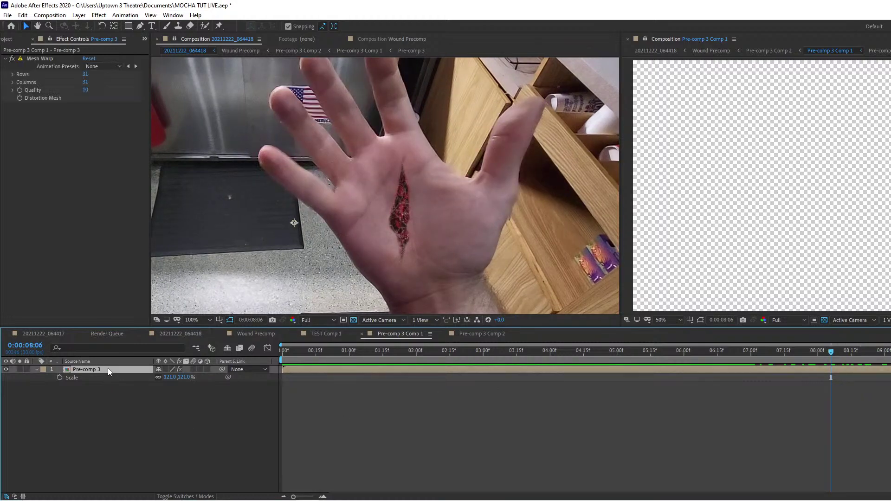
{"action": "left_click", "coordinate": [48, 58]}
{"action": "key", "text": "s"}
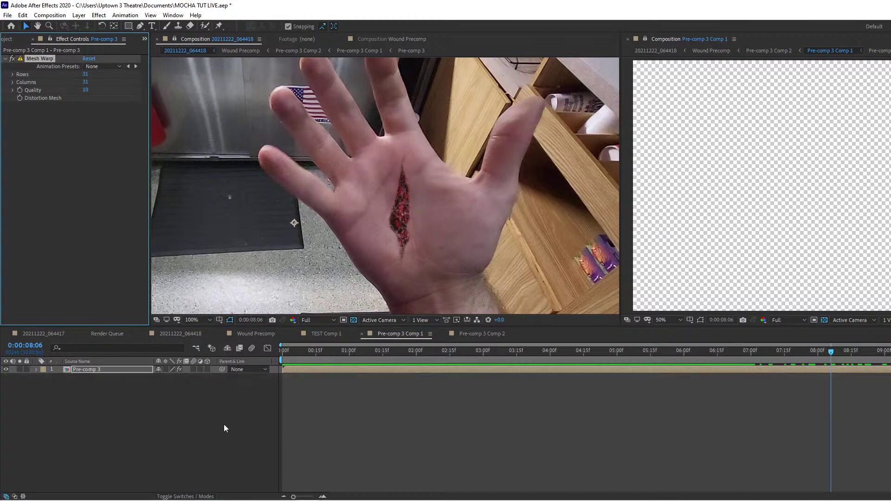
{"action": "left_click", "coordinate": [110, 386]}
{"action": "left_click", "coordinate": [135, 370]}
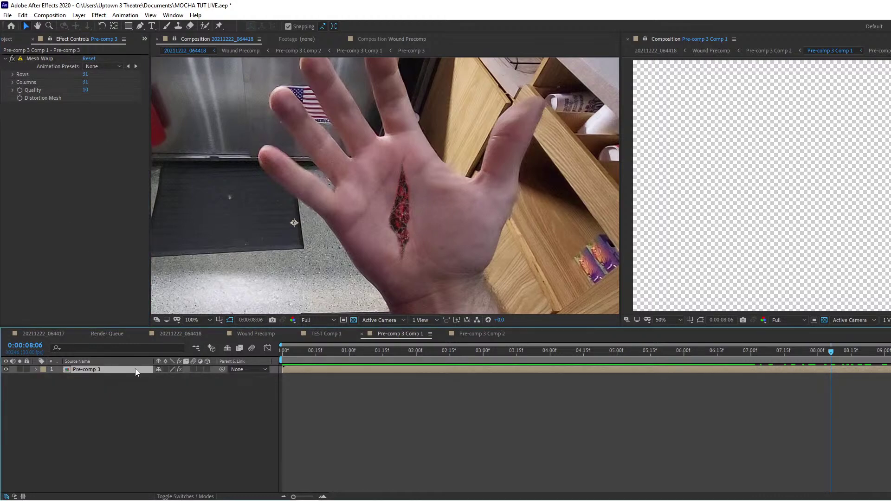
{"action": "left_click", "coordinate": [38, 58]}
{"action": "key", "text": "Delete"}
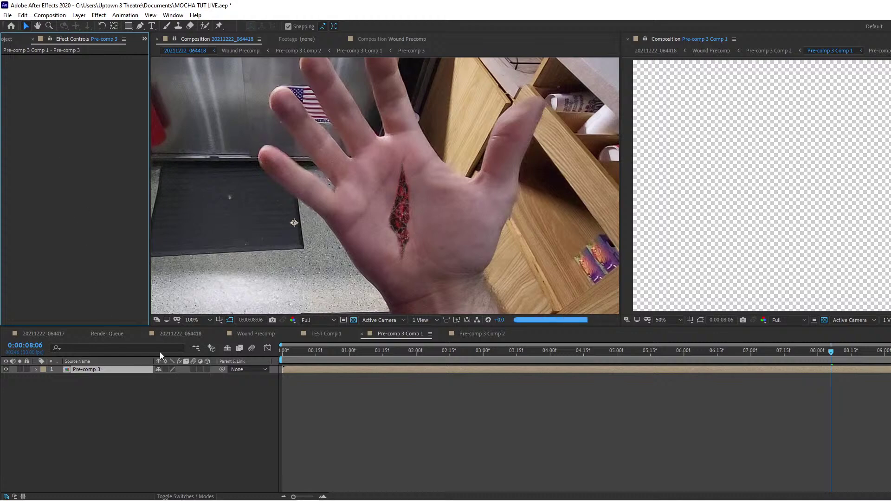
Open the Wound Precomp composition and show the Mesh Warp grid of the Pre-comp 3 Comp 2 layer at 100% magnification.
{"action": "double_click", "coordinate": [121, 371]}
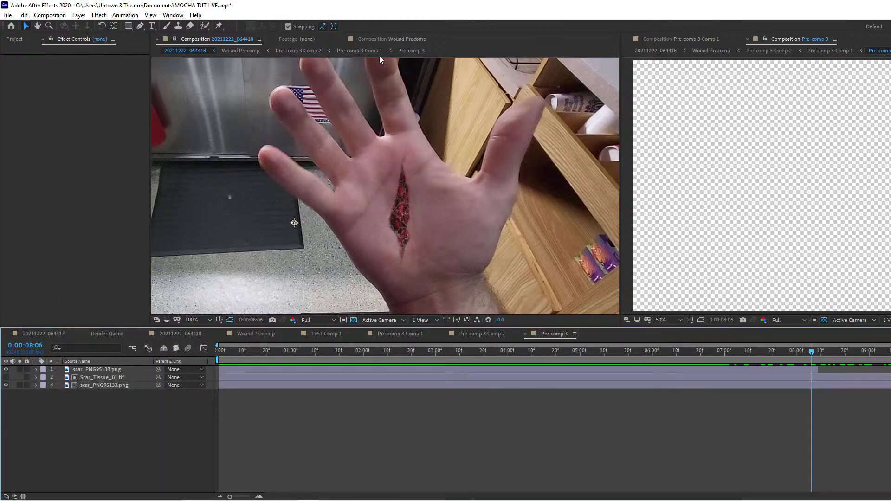
{"action": "left_click", "coordinate": [834, 52]}
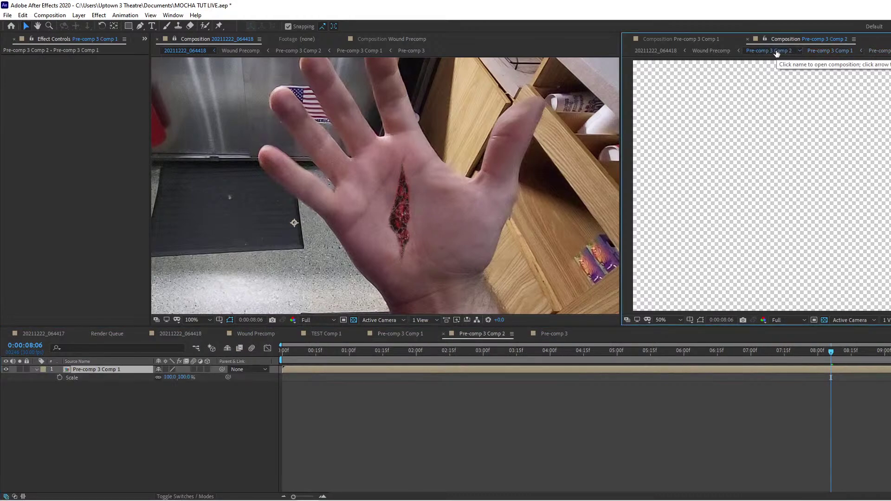
{"action": "left_click", "coordinate": [713, 52]}
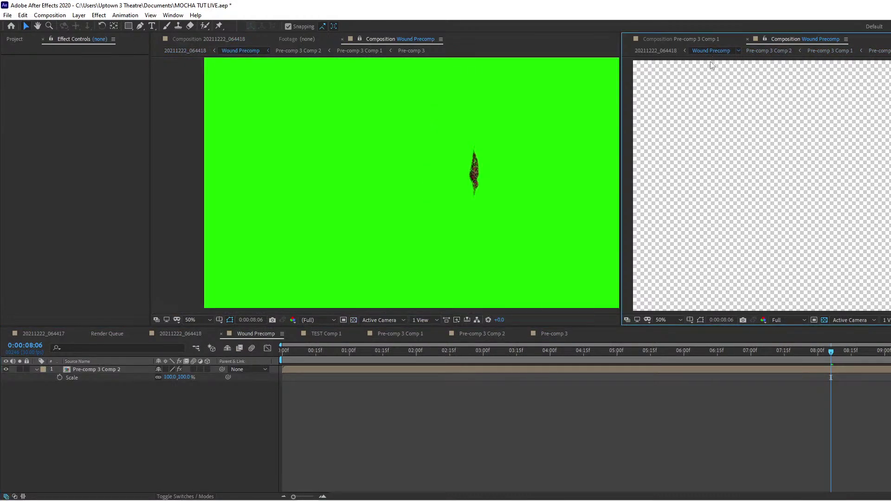
{"action": "left_click", "coordinate": [91, 369]}
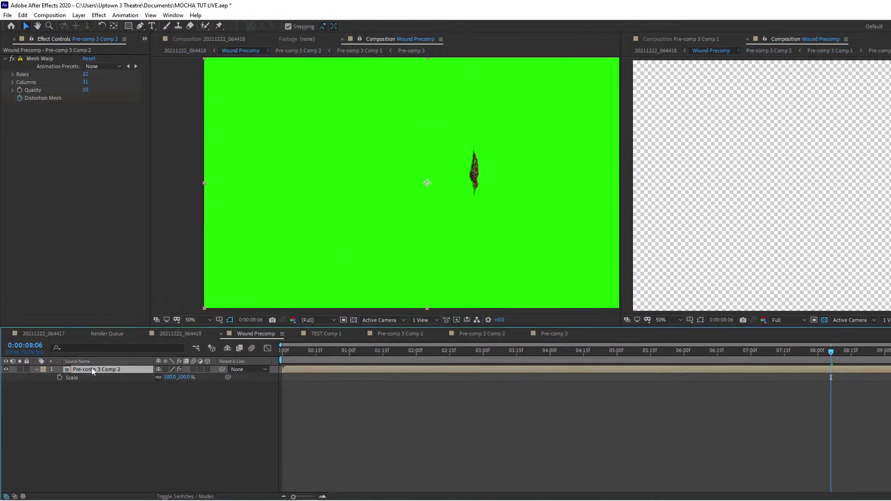
{"action": "left_click", "coordinate": [41, 60]}
{"action": "key", "text": "period"}
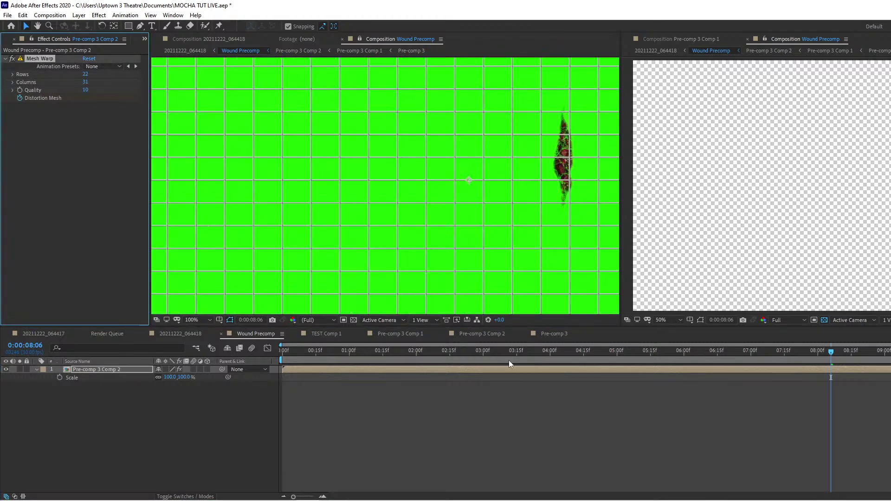
Shift the Distortion Mesh keyframes of Pre-comp 3 Comp 2 later in time so the first one sits at about 8 seconds 16 frames.
{"action": "key", "text": "u"}
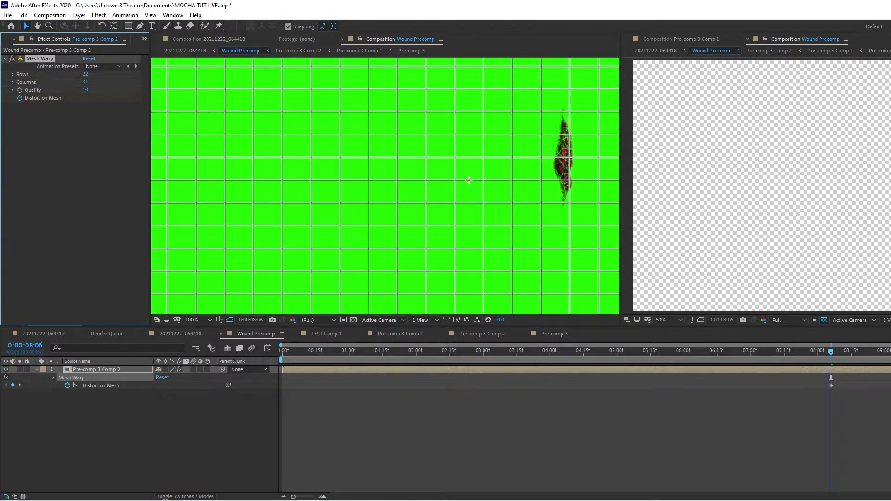
{"action": "left_click", "coordinate": [101, 386]}
{"action": "left_click_drag", "start_coordinate": [890, 420], "coordinate": [854, 389]}
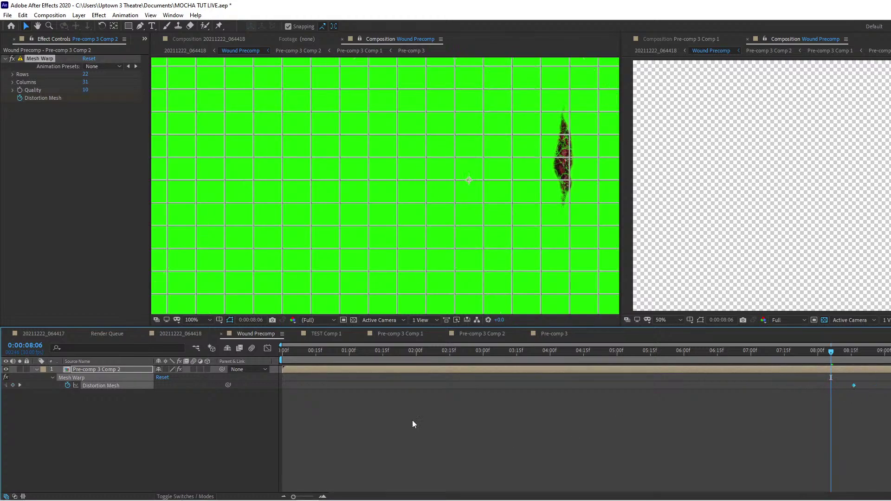
{"action": "left_click", "coordinate": [220, 462]}
Check the warped wound of Pre-comp 3 Comp 2 at 0:00:07:15 and its Mesh Warp grid at the 0:00:09:15 keyframe.
{"action": "left_click", "coordinate": [122, 376]}
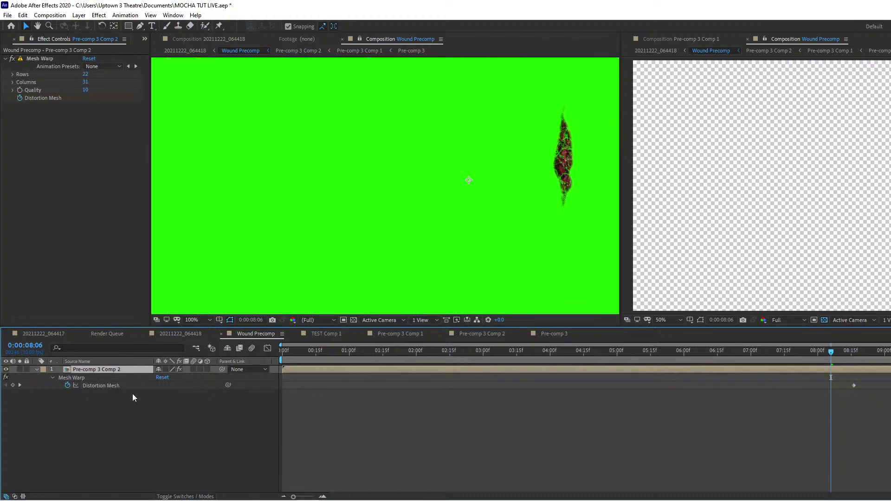
{"action": "left_click_drag", "start_coordinate": [845, 359], "coordinate": [780, 367]}
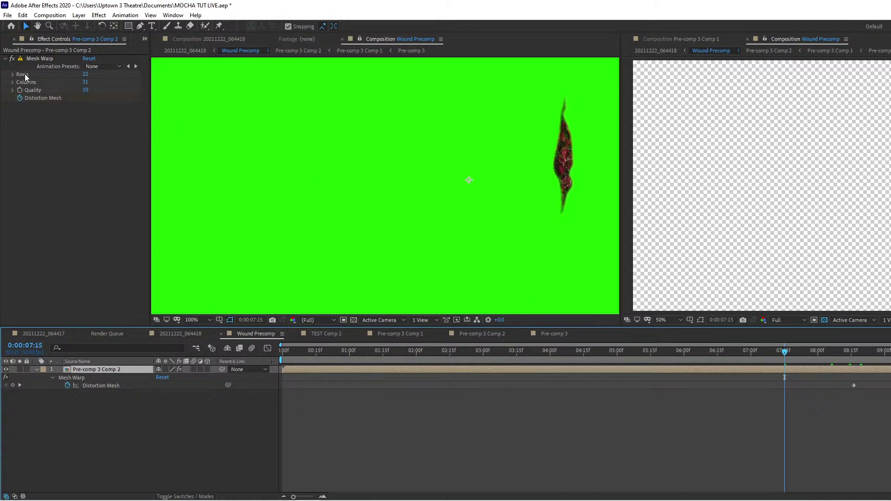
{"action": "left_click", "coordinate": [33, 60]}
{"action": "key", "text": "space"}
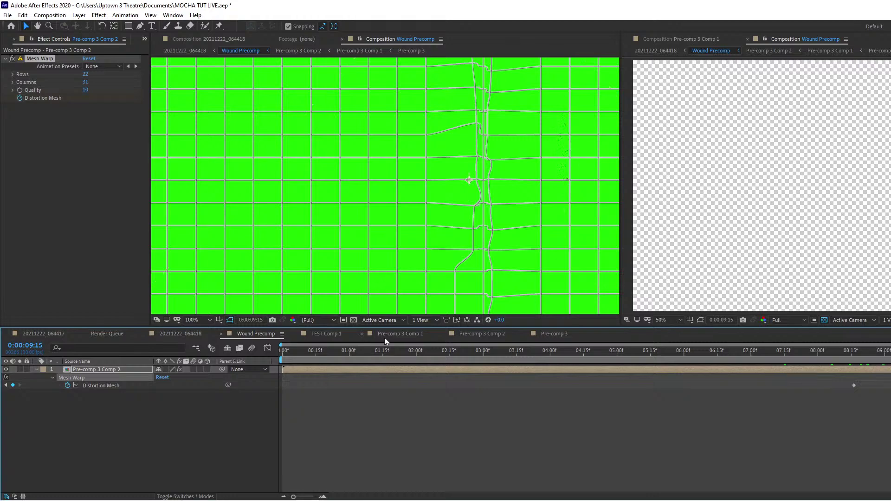
Try to move the Pre-comp 3 Comp 2 layer and its warp grid into alignment with the wound at 0:00:09:15.
{"action": "left_click", "coordinate": [74, 410]}
{"action": "left_click", "coordinate": [101, 370]}
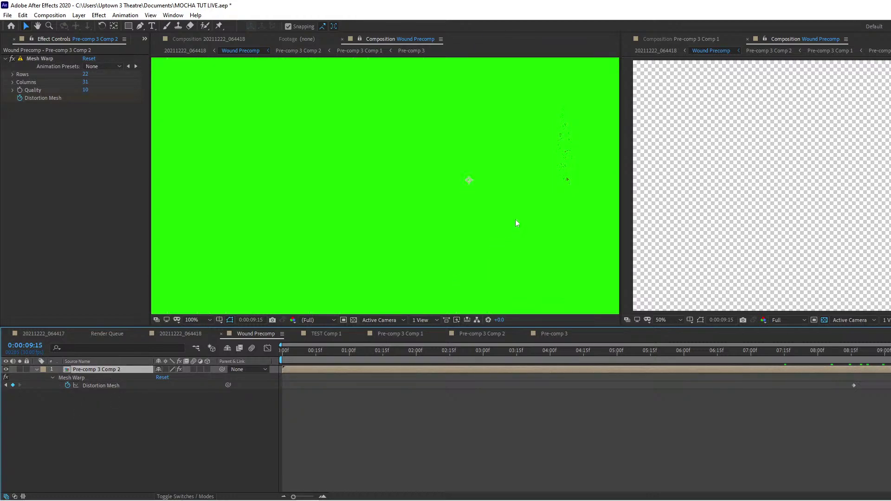
{"action": "left_click_drag", "start_coordinate": [521, 240], "coordinate": [455, 244]}
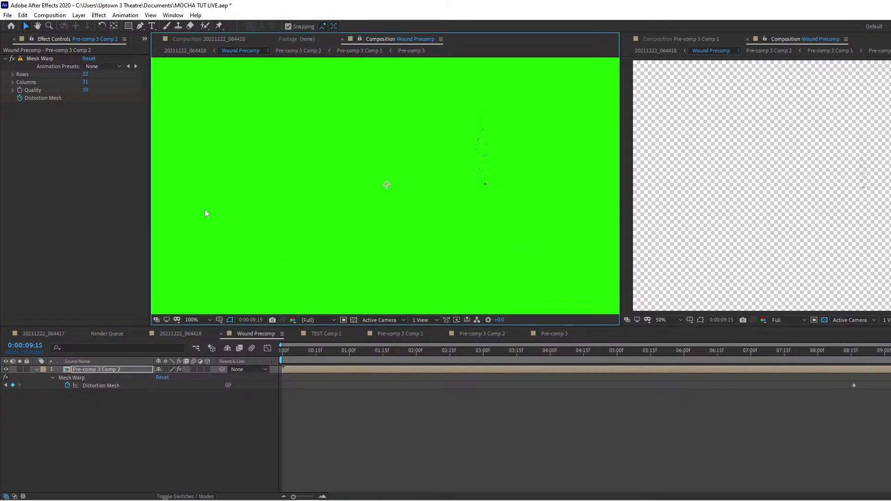
{"action": "key", "text": "ctrl+z"}
{"action": "left_click", "coordinate": [42, 59]}
{"action": "scroll", "coordinate": [396, 180], "scroll_direction": "down", "scroll_amount": 1}
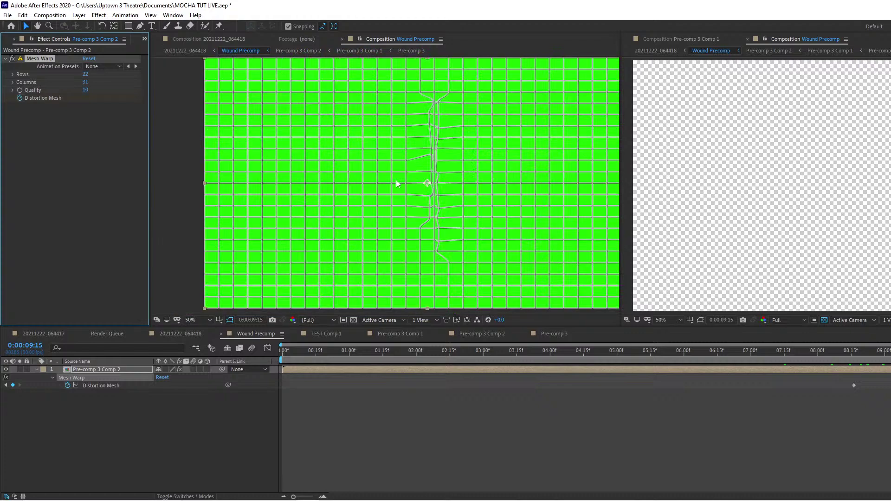
{"action": "left_click_drag", "start_coordinate": [377, 205], "coordinate": [351, 226]}
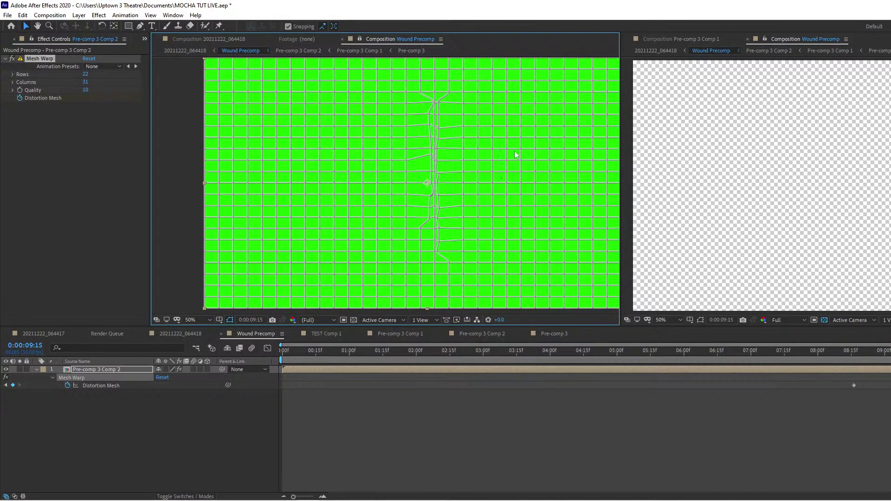
{"action": "left_click_drag", "start_coordinate": [376, 185], "coordinate": [386, 192]}
{"action": "key", "text": "ctrl+z"}
Reveal the transform properties of Pre-comp 3 Comp 2 and set its Anchor Point to 1171.0, 531.0.
{"action": "left_click", "coordinate": [143, 419]}
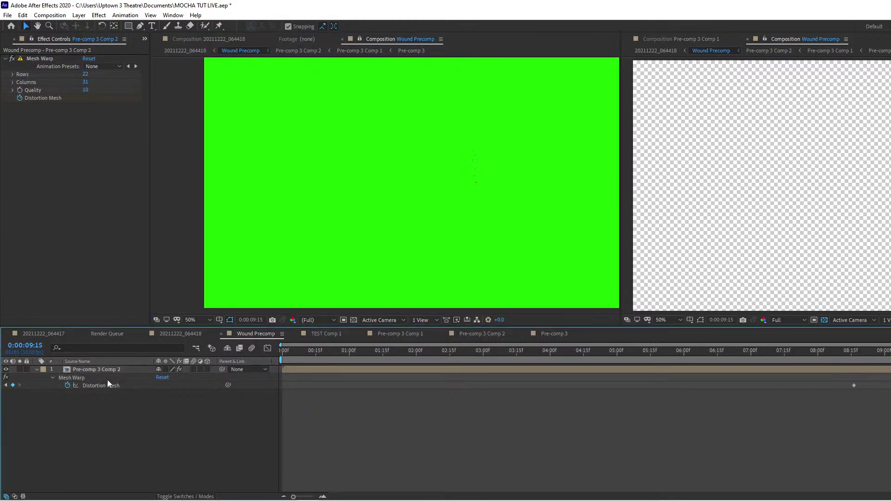
{"action": "left_click", "coordinate": [102, 372]}
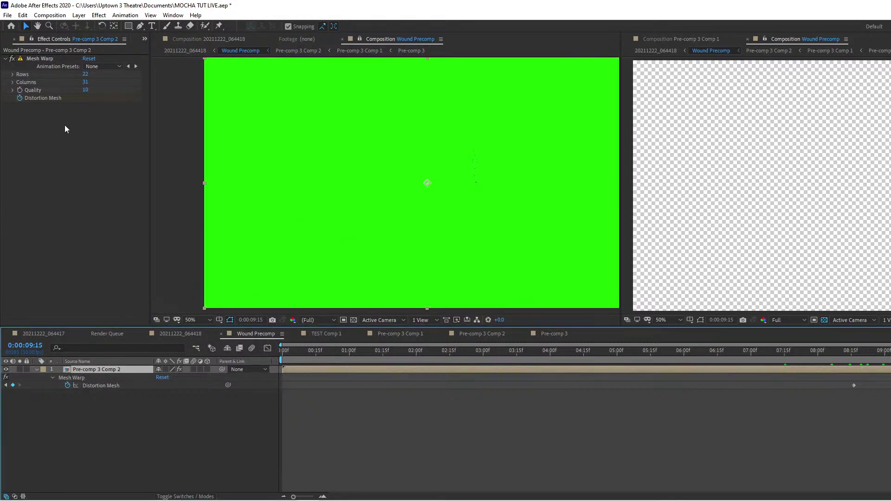
{"action": "left_click", "coordinate": [31, 53]}
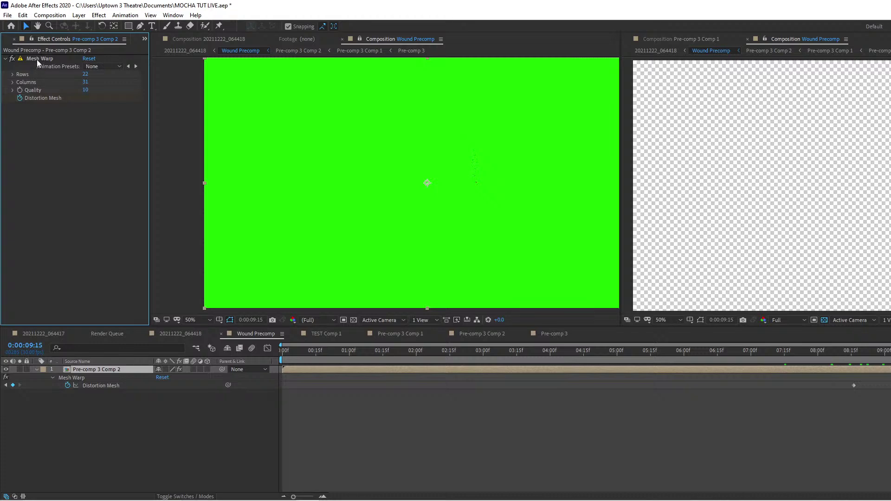
{"action": "left_click", "coordinate": [37, 59]}
{"action": "scroll", "coordinate": [418, 186], "scroll_direction": "up", "scroll_amount": 2}
{"action": "left_click", "coordinate": [36, 370]}
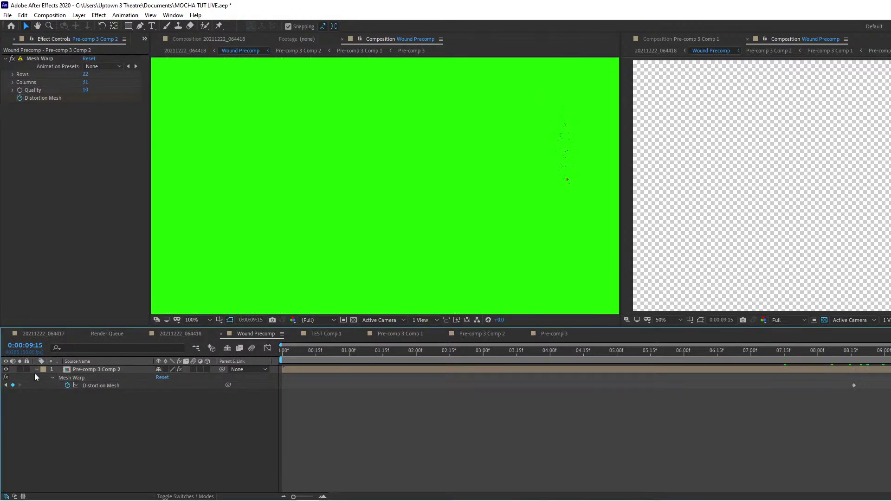
{"action": "left_click", "coordinate": [100, 371]}
{"action": "left_click", "coordinate": [36, 370]}
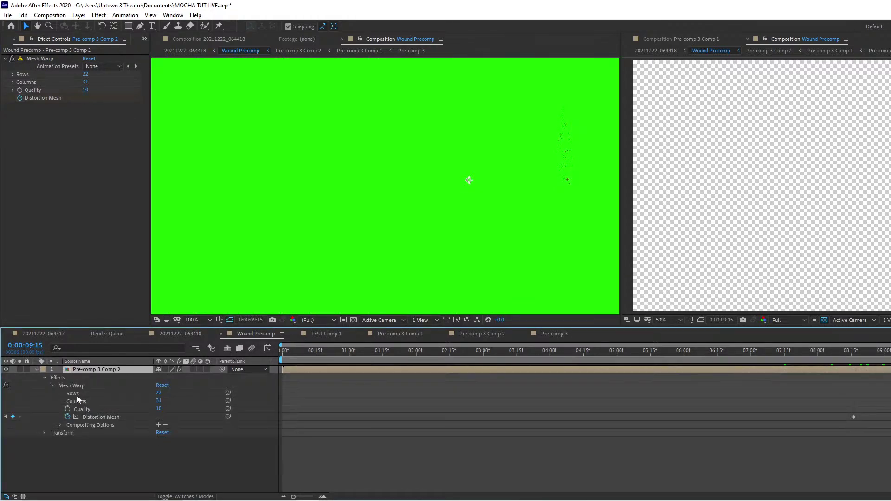
{"action": "left_click", "coordinate": [78, 439]}
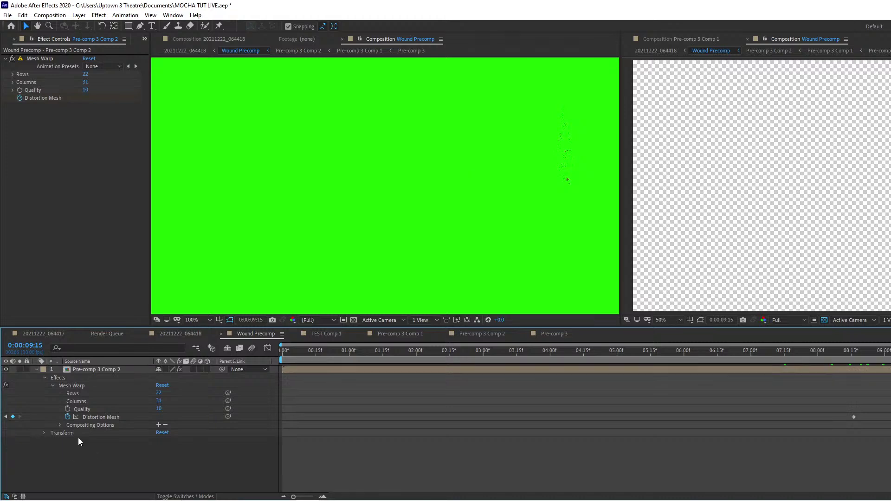
{"action": "left_click", "coordinate": [45, 434]}
{"action": "left_click_drag", "start_coordinate": [178, 440], "coordinate": [323, 452]}
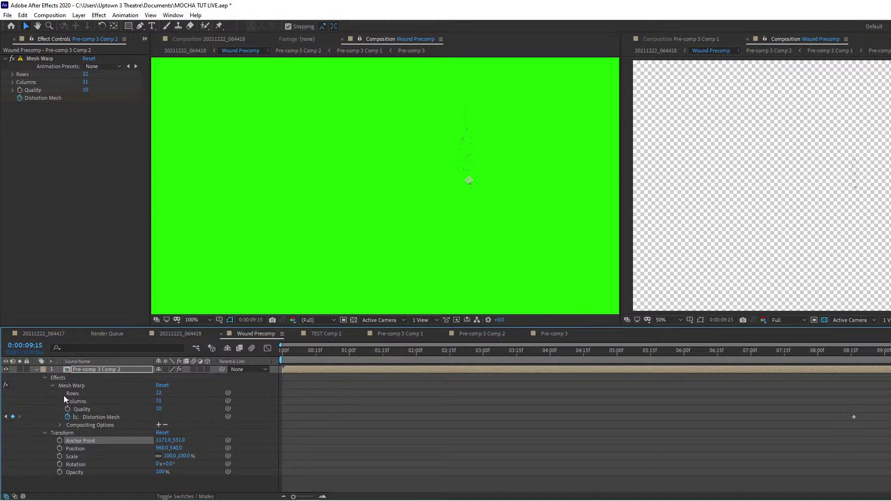
Try an Anchor Point of 1142.0, 531.0 on Pre-comp 3 Comp 2 with the Mesh Warp grid shown.
{"action": "left_click", "coordinate": [40, 59]}
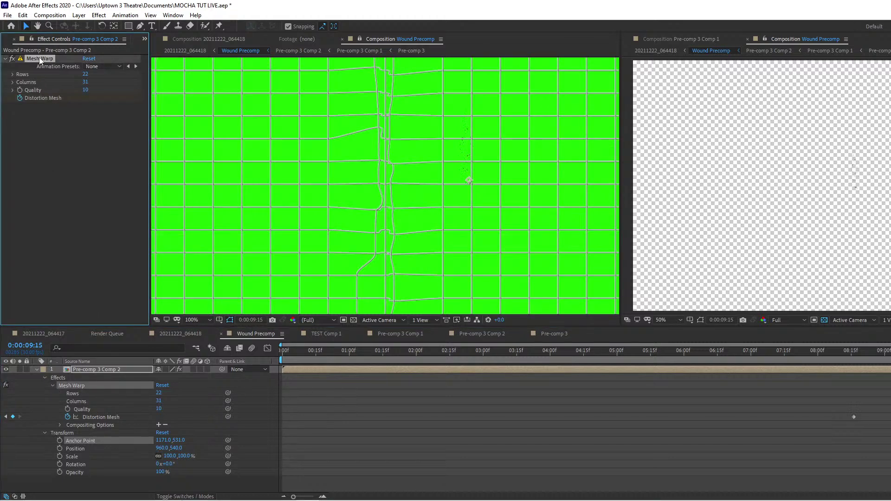
{"action": "mouse_move", "coordinate": [167, 440]}
{"action": "left_mouse_down"}
{"action": "mouse_move", "coordinate": [116, 441]}
{"action": "mouse_move", "coordinate": [169, 447]}
{"action": "left_mouse_up"}
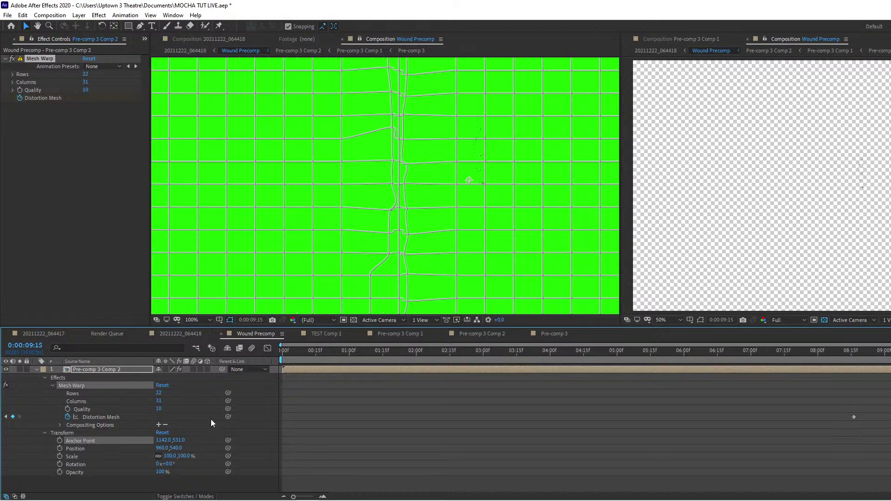
{"action": "left_click", "coordinate": [290, 364]}
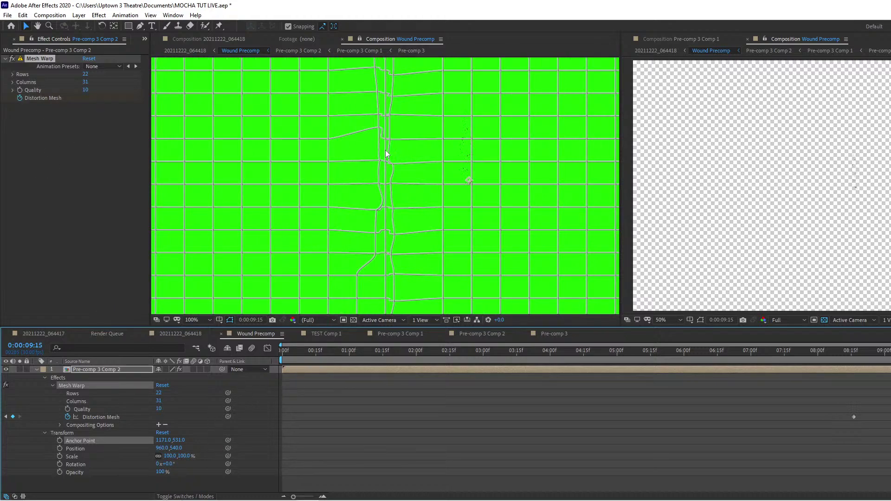
Try repositioning Pre-comp 3 Comp 2 to about 1250, 594, and undo back through the horizontal Anchor Point change.
{"action": "scroll", "coordinate": [386, 153], "scroll_direction": "down", "scroll_amount": 4}
{"action": "left_click_drag", "start_coordinate": [225, 76], "coordinate": [520, 253]}
{"action": "left_click", "coordinate": [50, 59]}
{"action": "scroll", "coordinate": [379, 155], "scroll_direction": "up", "scroll_amount": 2}
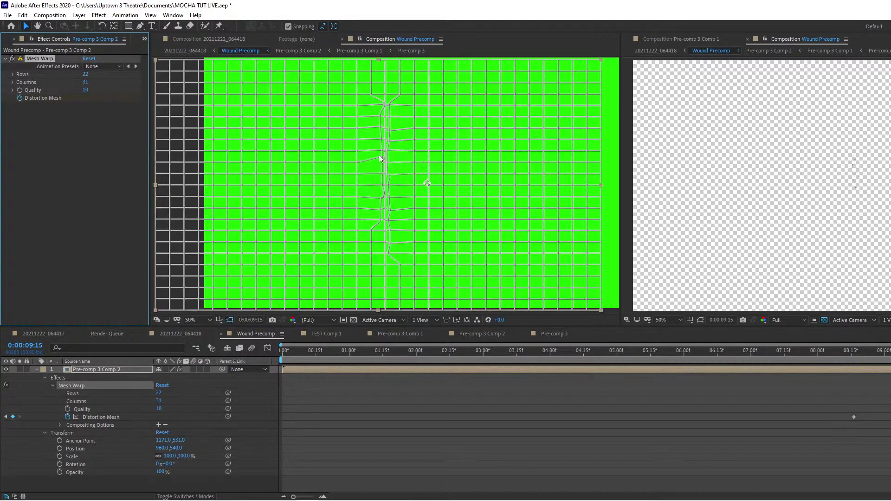
{"action": "left_click_drag", "start_coordinate": [365, 81], "coordinate": [454, 183]}
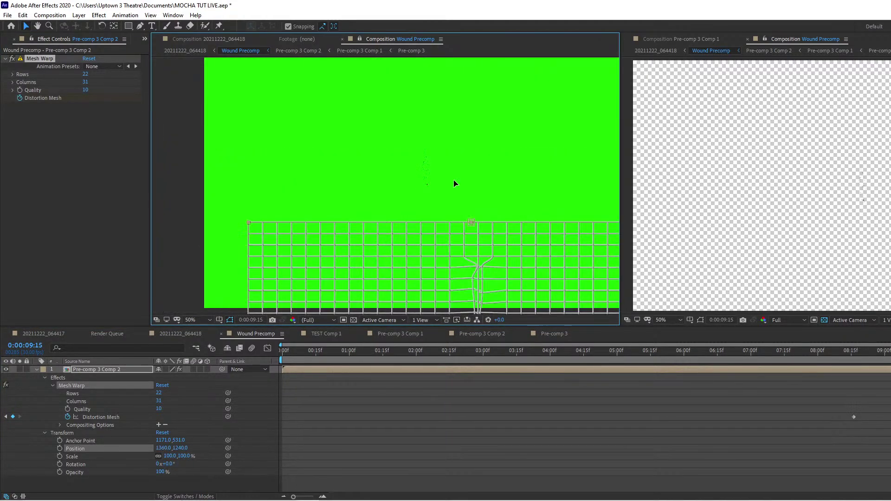
{"action": "left_click_drag", "start_coordinate": [433, 98], "coordinate": [432, 90]}
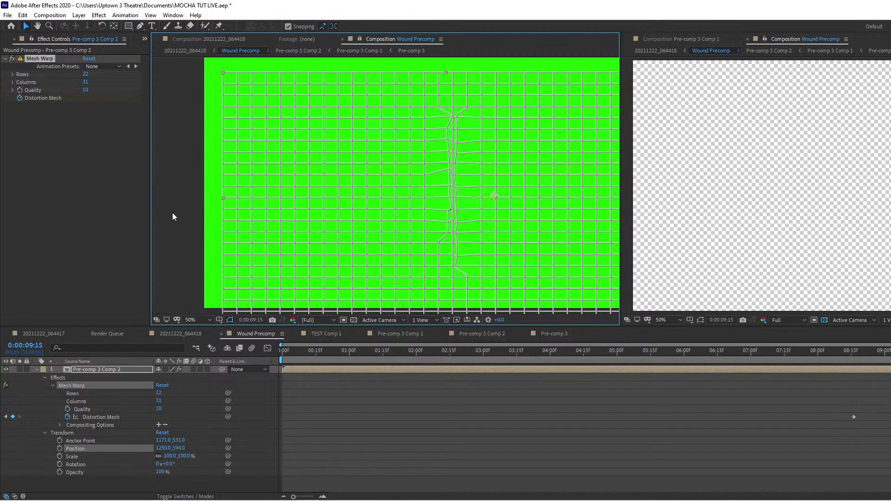
{"action": "key", "text": "ctrl+z"}
{"action": "key", "text": "ctrl+z"}
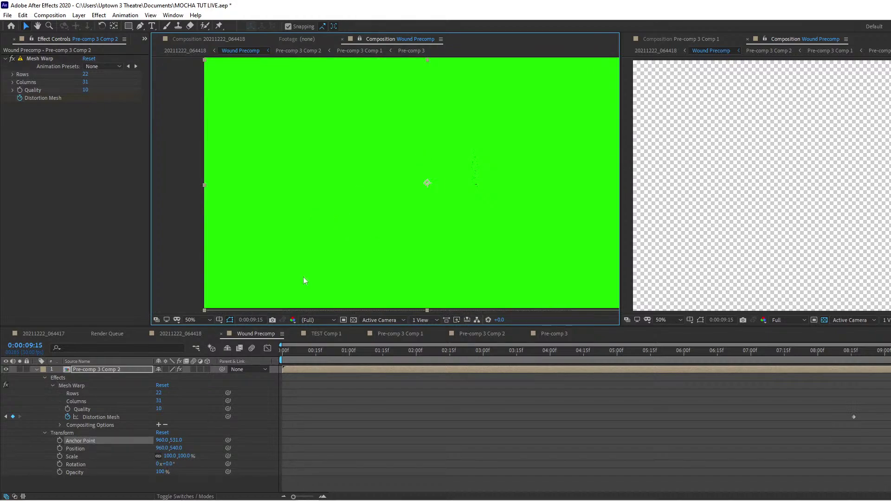
Open Pre-comp 3 Comp 2 and, at 0:00:08:01, move the Pre-comp 3 Comp 1 wound layer horizontally towards the centre of the Wound Precomp frame.
{"action": "left_click", "coordinate": [119, 370]}
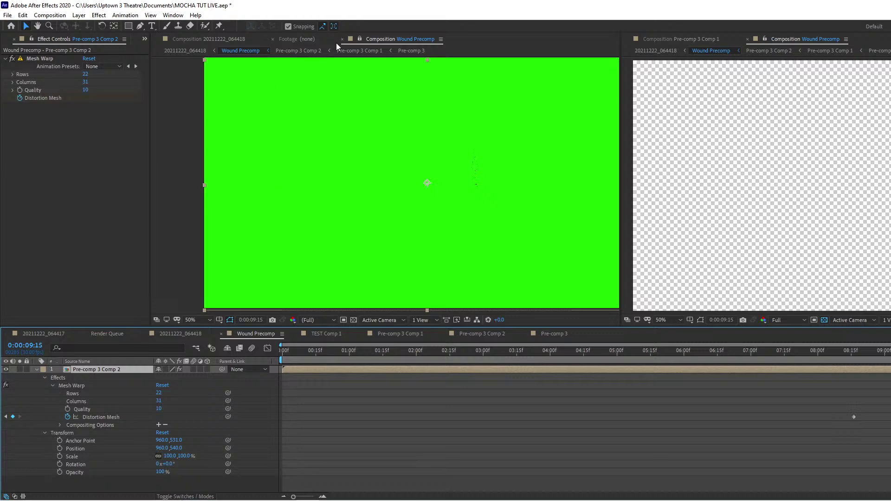
{"action": "double_click", "coordinate": [119, 369]}
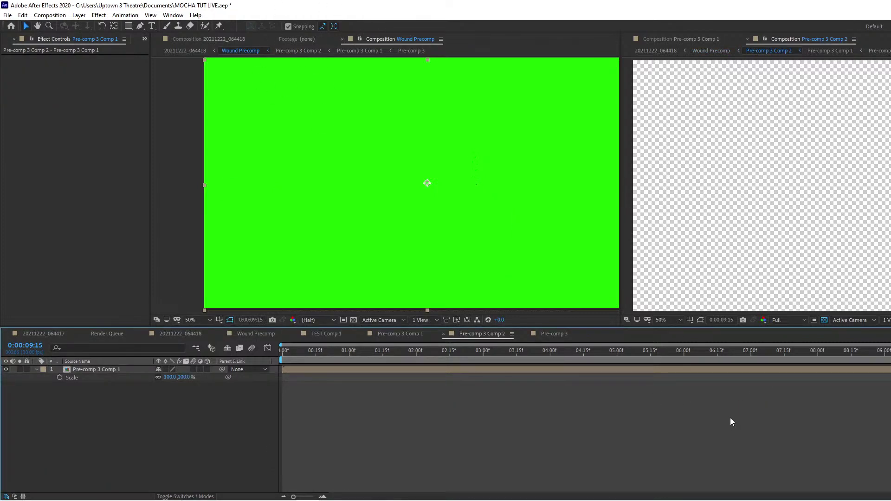
{"action": "left_click", "coordinate": [836, 354]}
{"action": "left_click", "coordinate": [820, 353]}
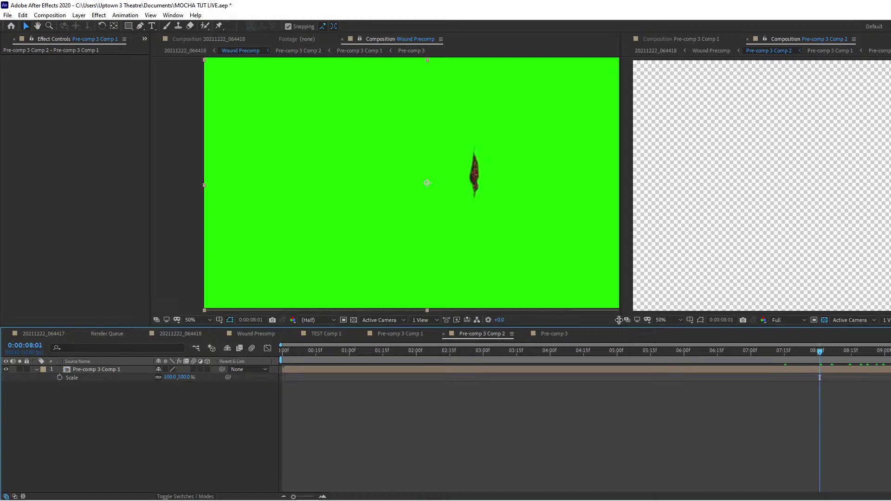
{"action": "left_click", "coordinate": [127, 370]}
{"action": "left_click_drag", "start_coordinate": [886, 196], "coordinate": [849, 197]}
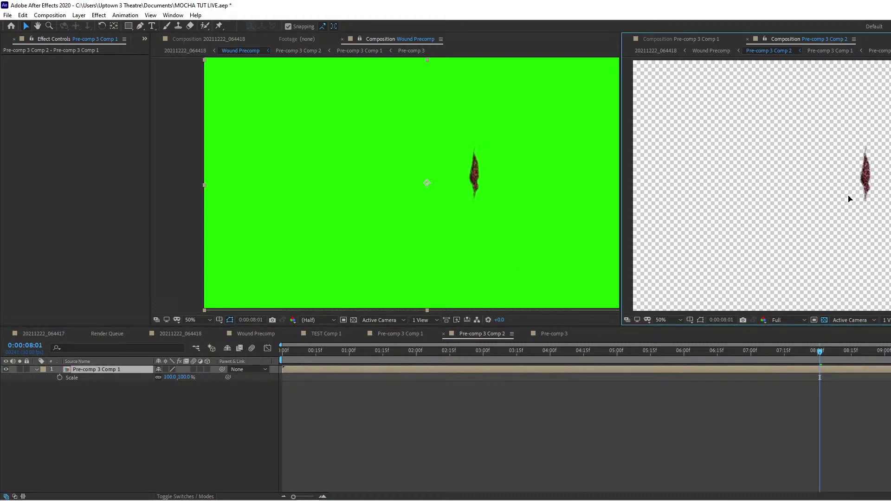
{"action": "left_click", "coordinate": [839, 213]}
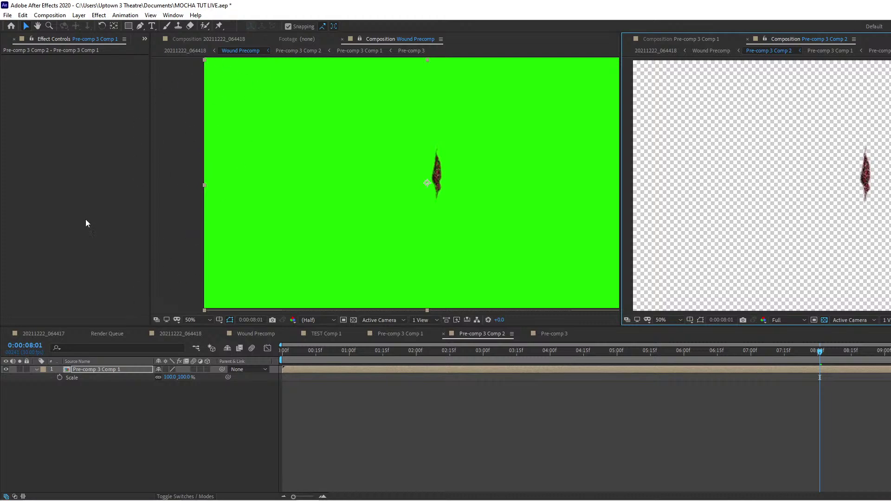
{"action": "left_click", "coordinate": [105, 430]}
{"action": "left_click", "coordinate": [93, 371]}
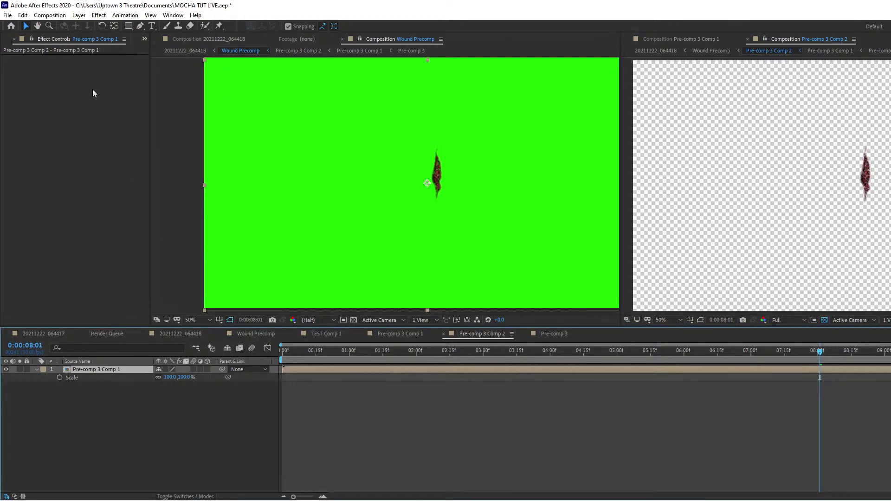
{"action": "left_click", "coordinate": [665, 38]}
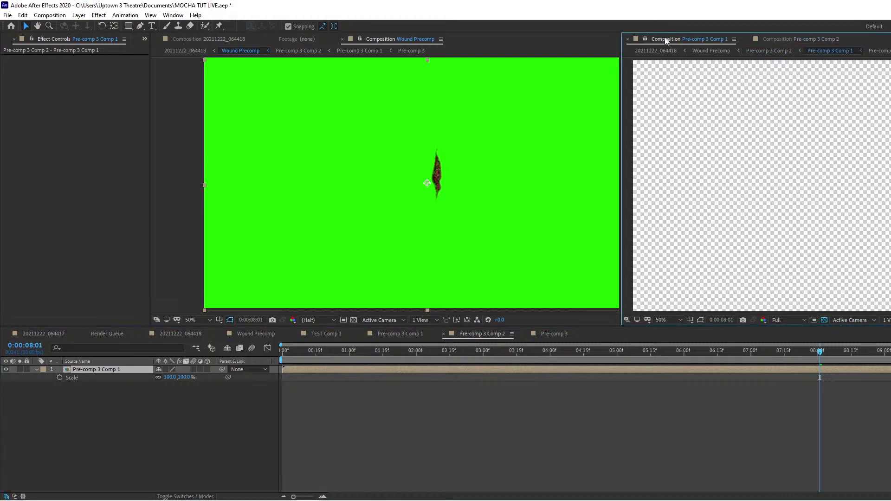
{"action": "left_click", "coordinate": [786, 48]}
{"action": "left_click", "coordinate": [423, 174]}
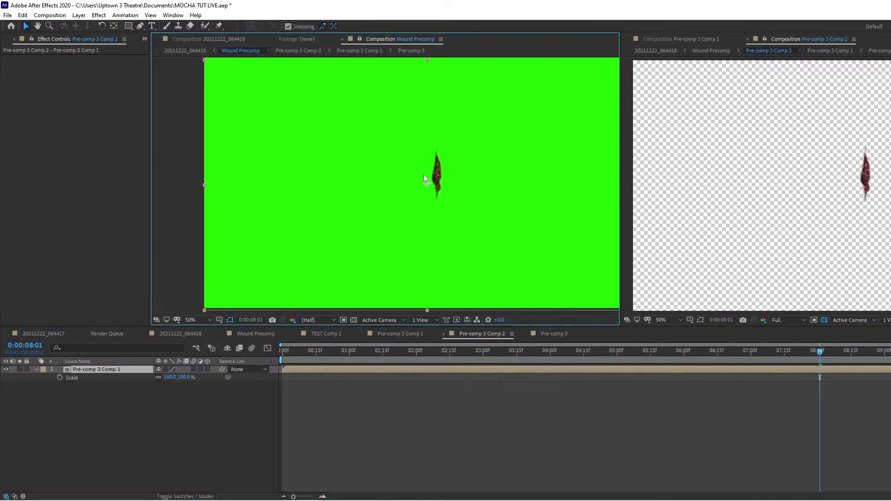
{"action": "left_click", "coordinate": [204, 445]}
{"action": "left_click", "coordinate": [300, 370]}
{"action": "left_click", "coordinate": [46, 80]}
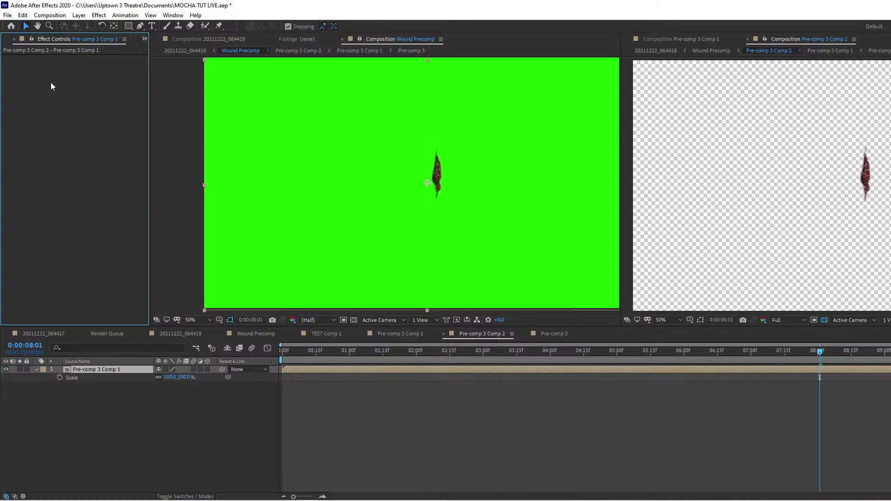
Undo the horizontal move of the Pre-comp 3 Comp 1 wound layer and reopen Pre-comp 3 Comp 2 at 0:00:08:06.
{"action": "key", "text": "ctrl+z"}
{"action": "key", "text": "ctrl+z"}
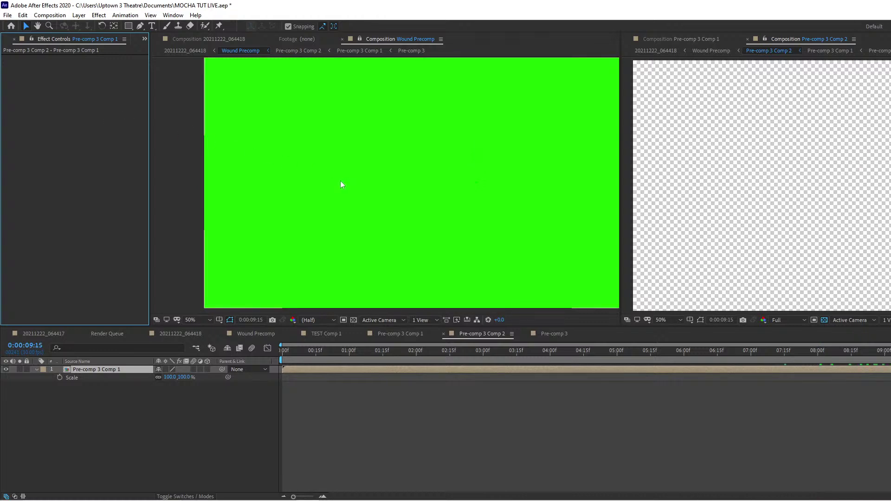
{"action": "key", "text": "ctrl+z"}
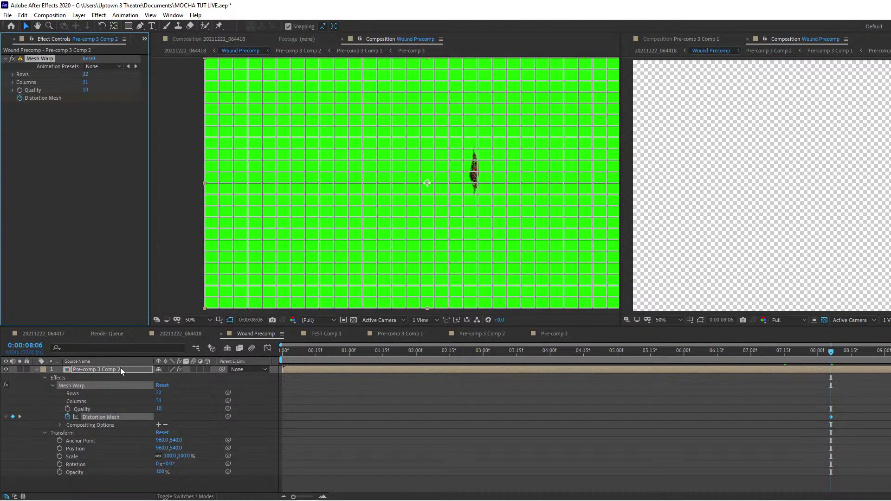
{"action": "double_click", "coordinate": [134, 370]}
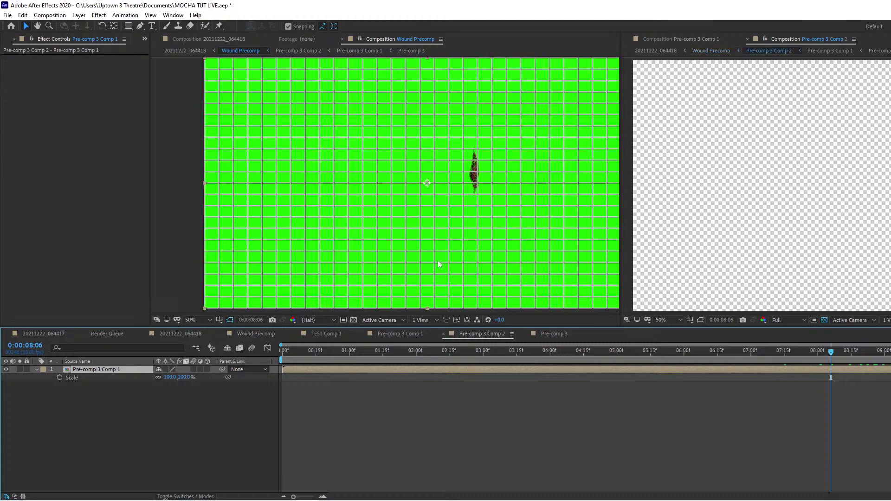
{"action": "left_click", "coordinate": [110, 403]}
{"action": "left_click", "coordinate": [177, 193]}
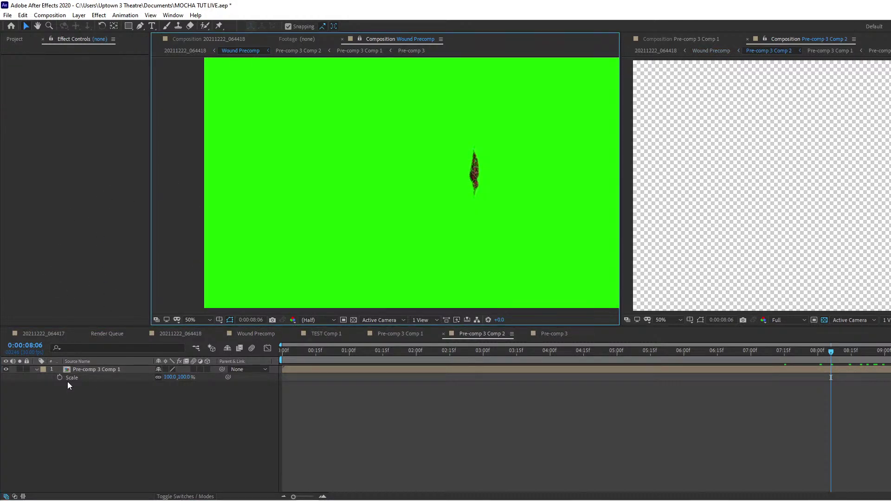
{"action": "left_click", "coordinate": [82, 370]}
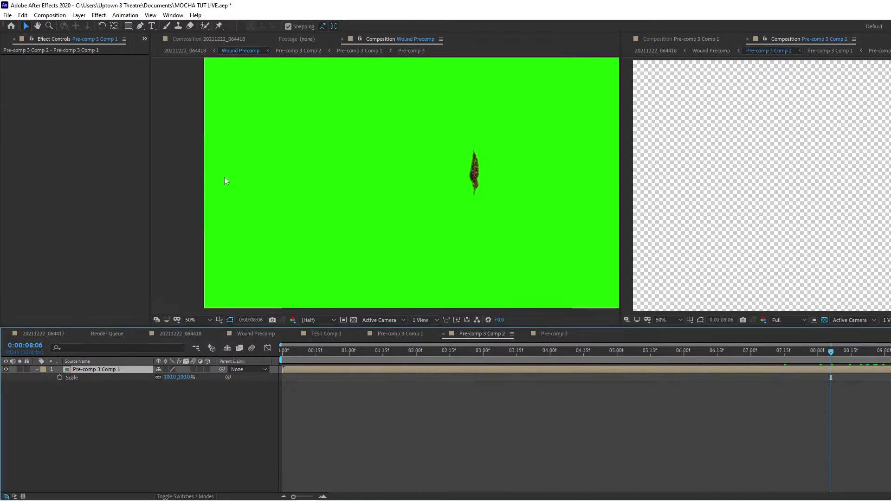
{"action": "left_click", "coordinate": [125, 40]}
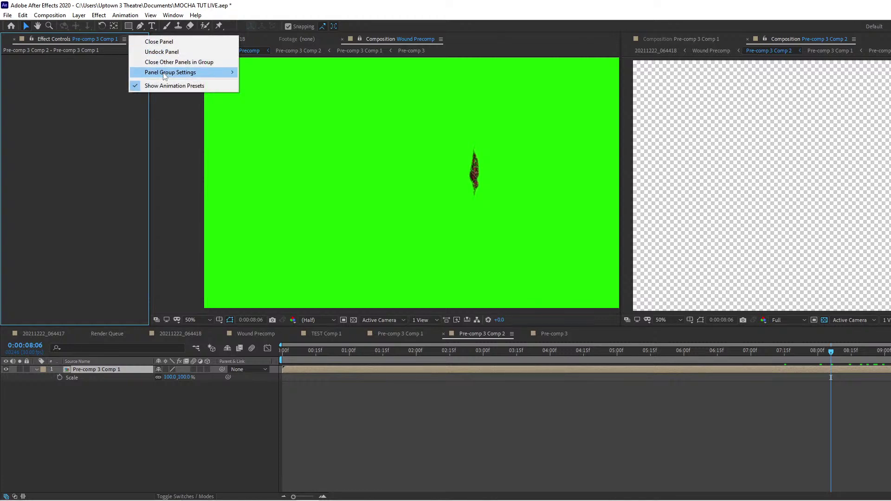
{"action": "left_click", "coordinate": [94, 158]}
{"action": "left_click", "coordinate": [787, 217]}
{"action": "left_click", "coordinate": [658, 425]}
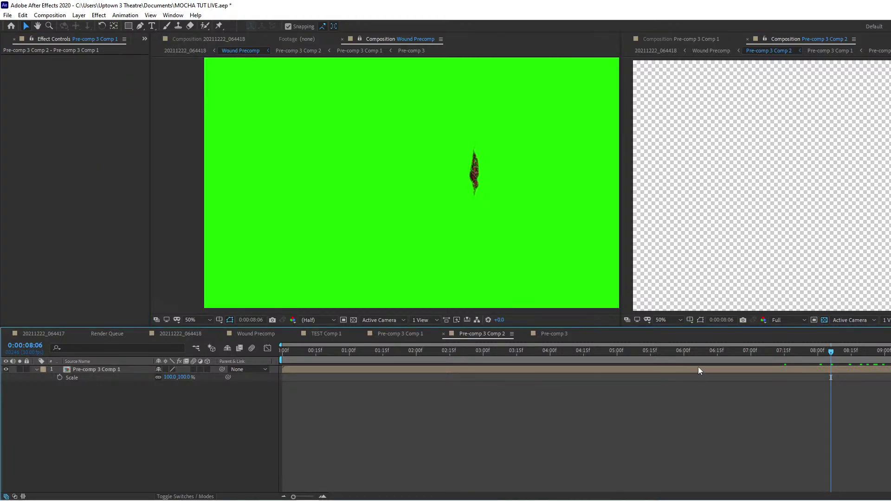
{"action": "left_click", "coordinate": [699, 370]}
{"action": "left_click", "coordinate": [681, 38]}
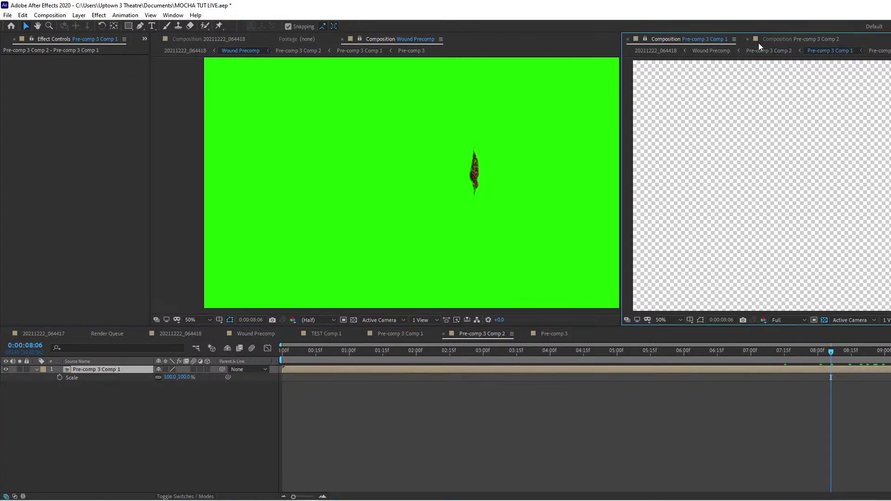
Show the Mesh Warp grid in the Wound Precomp view with Pre-comp 3 Comp 2 displayed beside it.
{"action": "left_click", "coordinate": [122, 393]}
{"action": "left_click", "coordinate": [122, 370]}
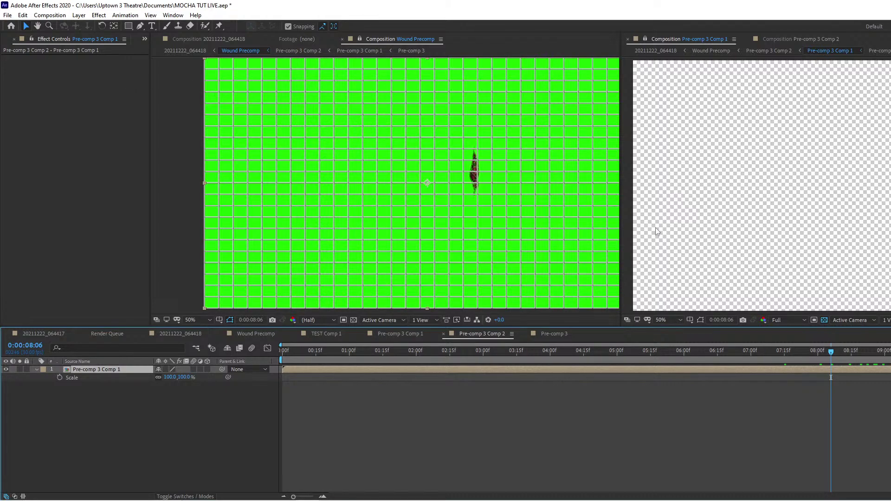
{"action": "left_click", "coordinate": [108, 386]}
{"action": "left_click", "coordinate": [122, 369]}
{"action": "left_click", "coordinate": [298, 39]}
{"action": "left_click", "coordinate": [380, 39]}
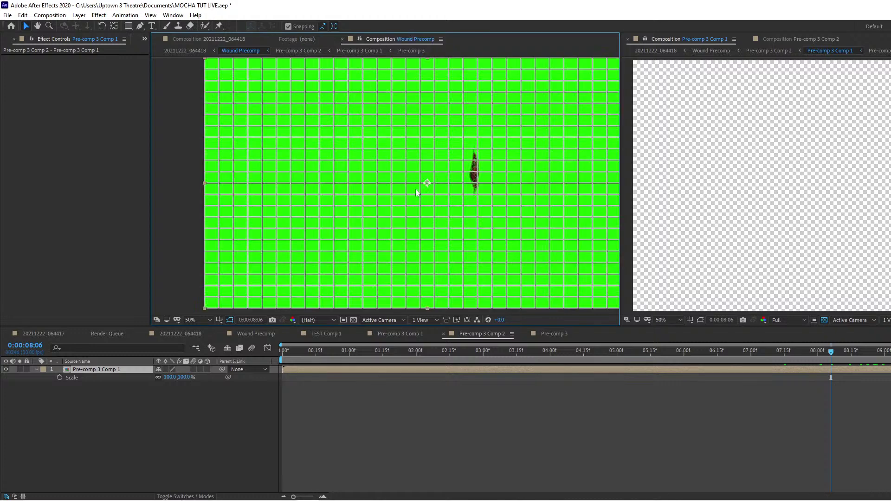
{"action": "left_click", "coordinate": [807, 67]}
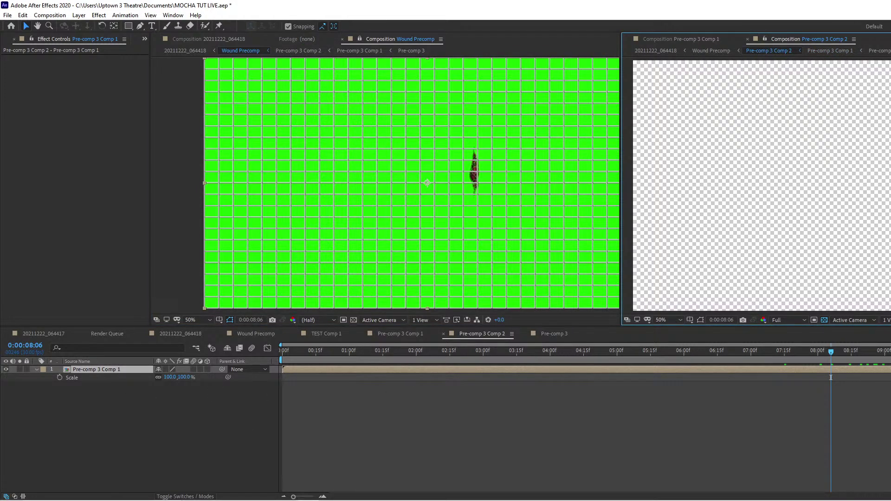
Move the Pre-comp 3 Comp 1 wound layer horizontally onto the Mesh Warp distortion, fine-tuning its position at 0:00:08:21.
{"action": "left_click_drag", "start_coordinate": [890, 172], "coordinate": [861, 177]}
{"action": "left_click", "coordinate": [873, 210]}
{"action": "left_click_drag", "start_coordinate": [824, 356], "coordinate": [865, 350]}
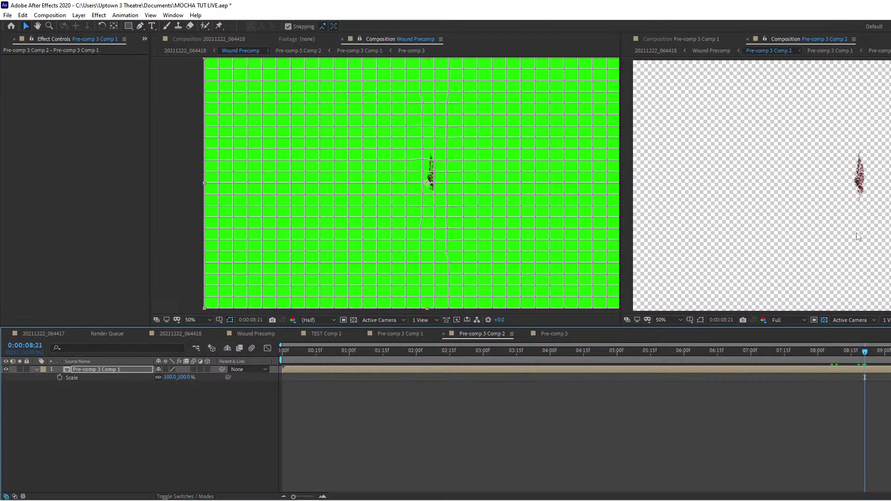
{"action": "left_click_drag", "start_coordinate": [857, 233], "coordinate": [860, 232]}
{"action": "left_click_drag", "start_coordinate": [859, 351], "coordinate": [890, 351]}
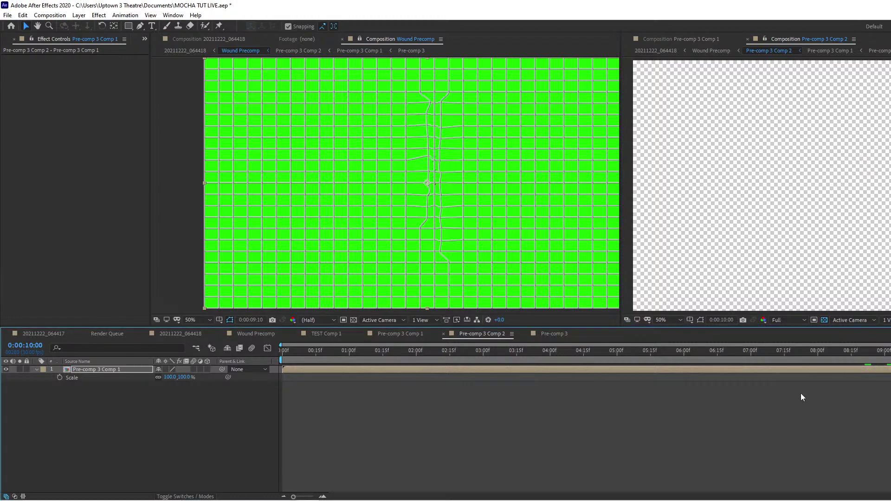
Close the side viewers of the nested precomps and check the wound on the hand in composition 20211222_064418 back to 0:00:06:20.
{"action": "left_click", "coordinate": [692, 39]}
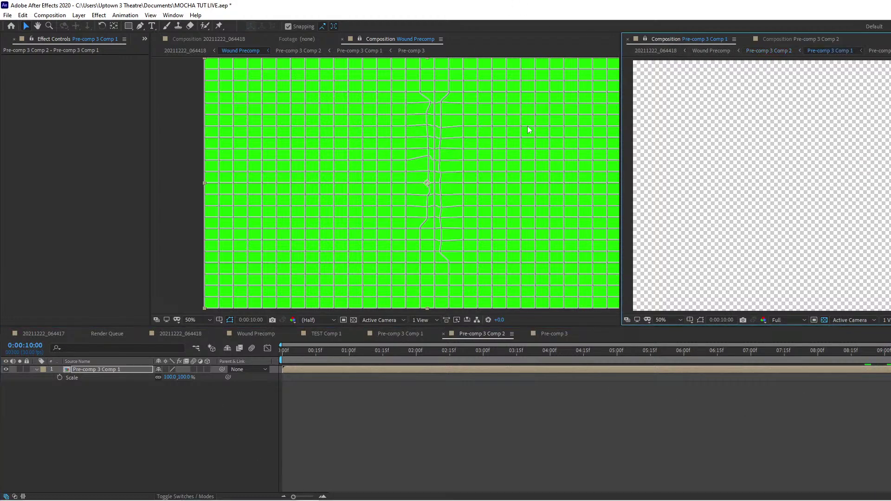
{"action": "left_click", "coordinate": [747, 38]}
{"action": "left_click", "coordinate": [627, 38]}
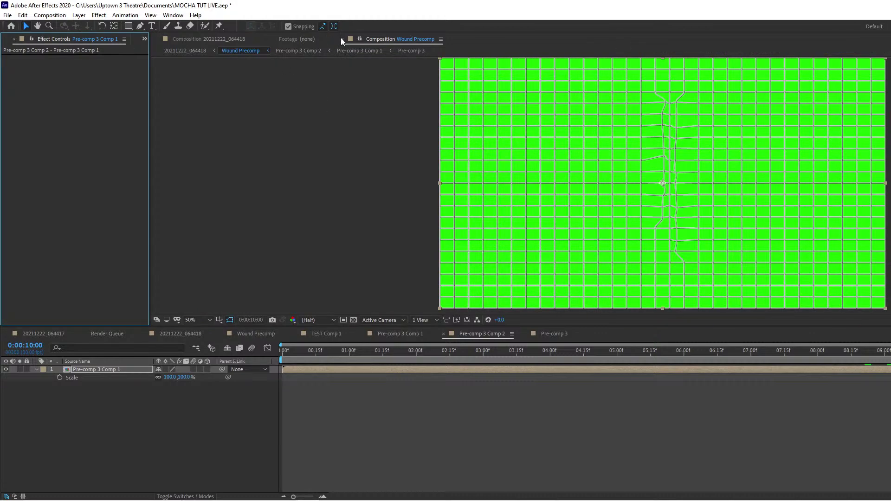
{"action": "left_click", "coordinate": [247, 39]}
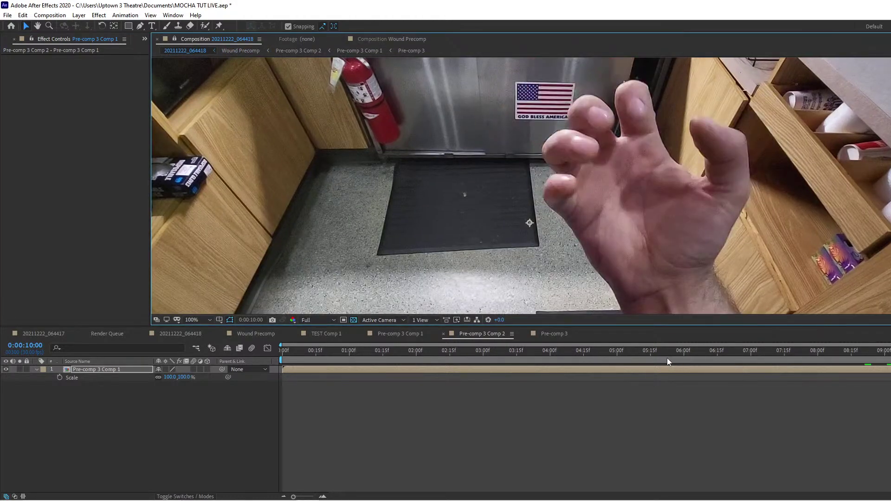
{"action": "left_click", "coordinate": [769, 350]}
{"action": "left_click", "coordinate": [783, 353]}
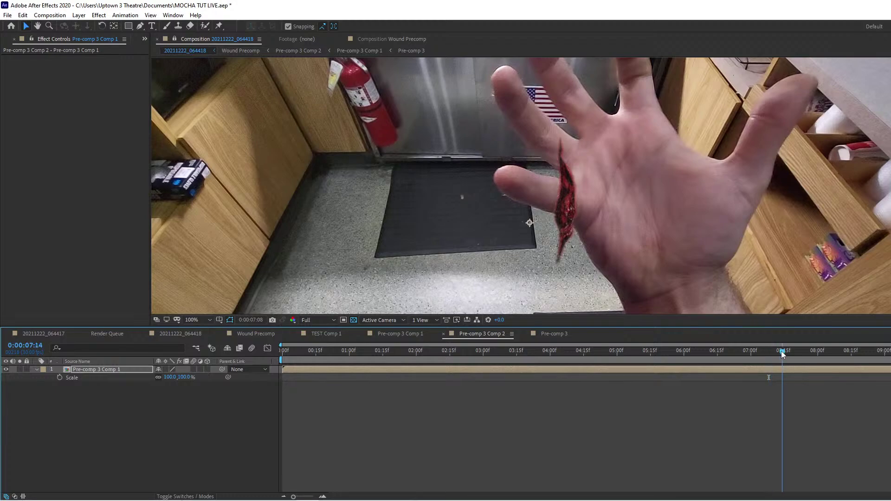
{"action": "left_click_drag", "start_coordinate": [783, 354], "coordinate": [728, 355]}
Open Pre-comp 3 Comp 1 and place its viewer beside the 20211222_064418 composition.
{"action": "double_click", "coordinate": [106, 370]}
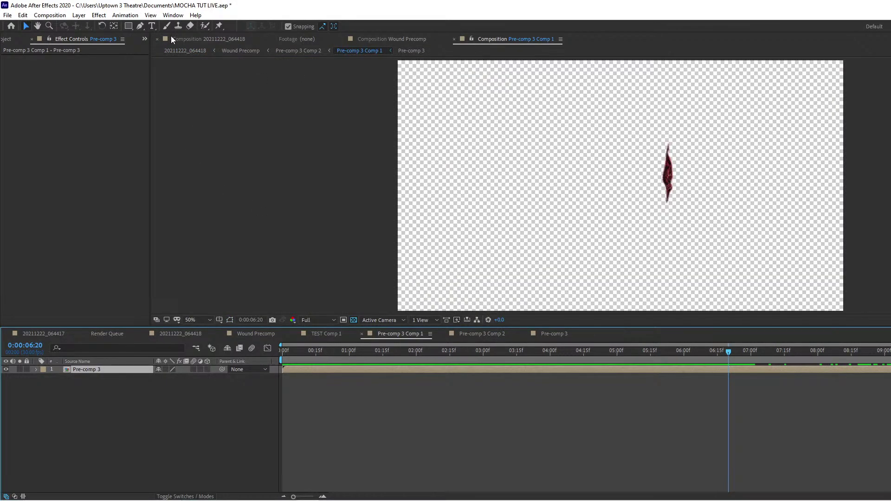
{"action": "left_click", "coordinate": [195, 40]}
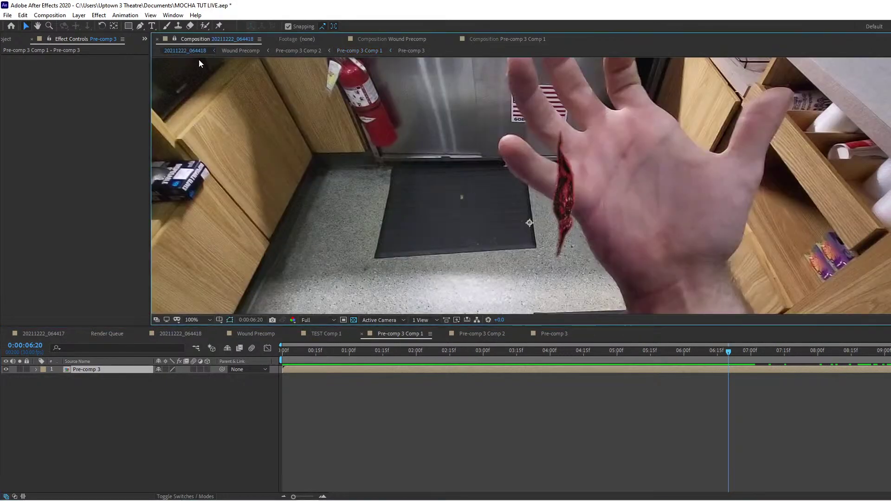
{"action": "left_click", "coordinate": [488, 39]}
{"action": "left_click_drag", "start_coordinate": [485, 40], "coordinate": [759, 190]}
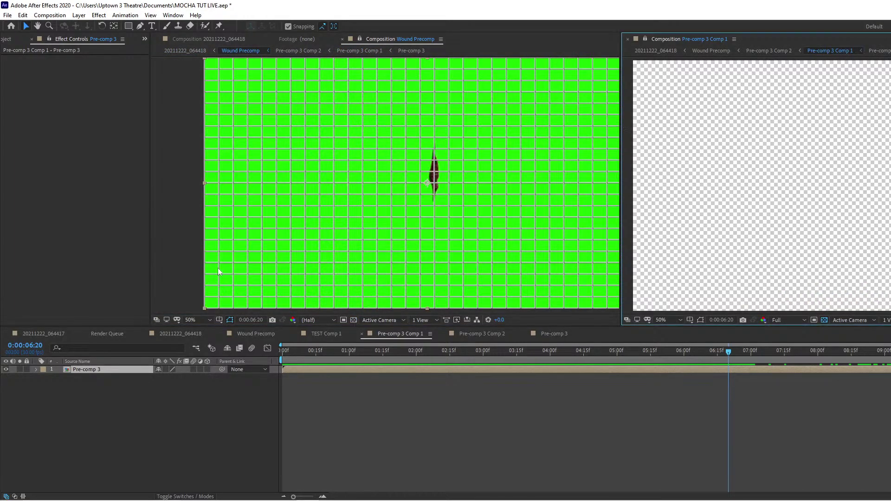
{"action": "left_click", "coordinate": [192, 38]}
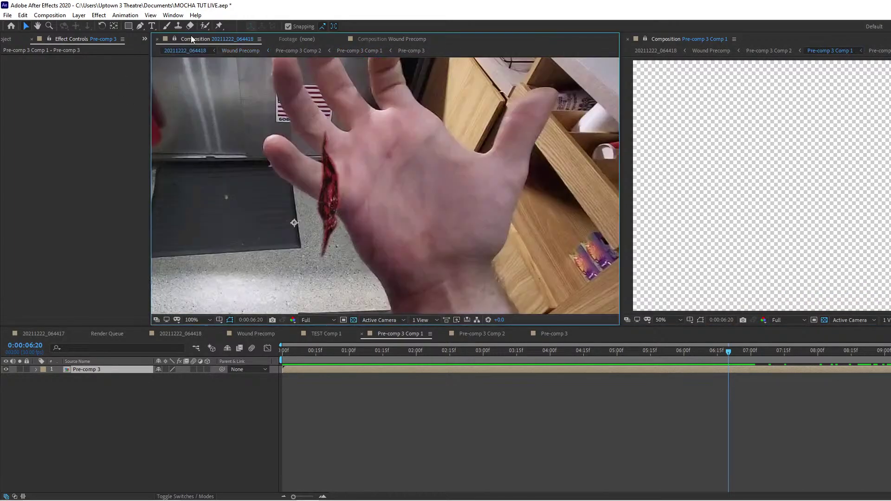
Move the Pre-comp 3 layer horizontally at 0:00:06:20 until the wound sits mid-palm, and check its placement at 0:00:06:10.
{"action": "left_click", "coordinate": [842, 218]}
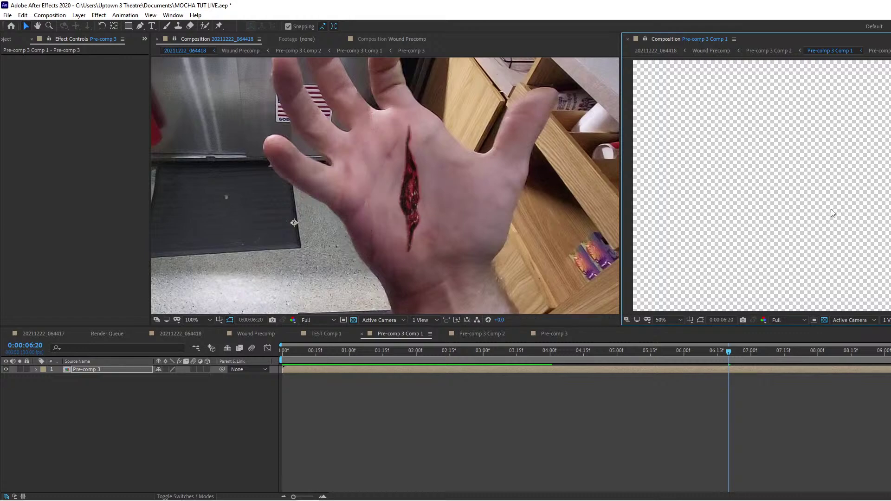
{"action": "left_click_drag", "start_coordinate": [728, 352], "coordinate": [610, 351]}
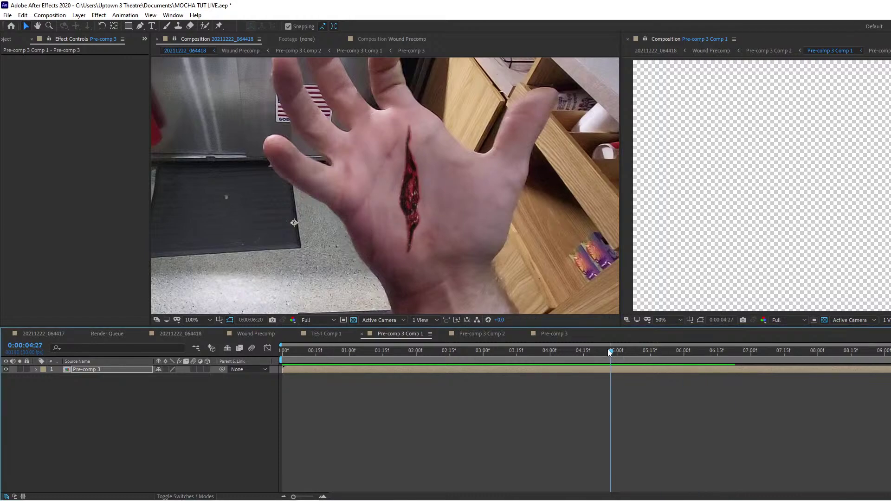
{"action": "left_click", "coordinate": [641, 351]}
{"action": "left_click", "coordinate": [706, 351]}
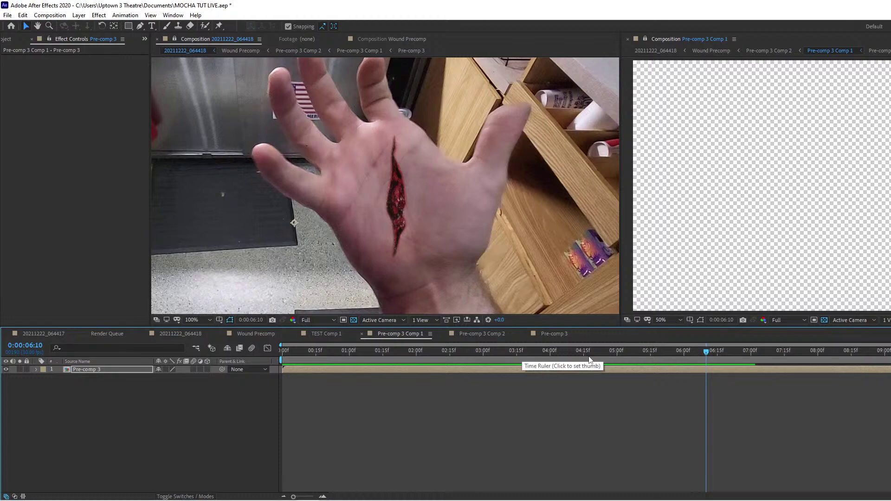
Go to 0:00:05:25 in Pre-comp 3 Comp 1 to check the wound's placement on the open palm.
{"action": "left_click", "coordinate": [33, 346]}
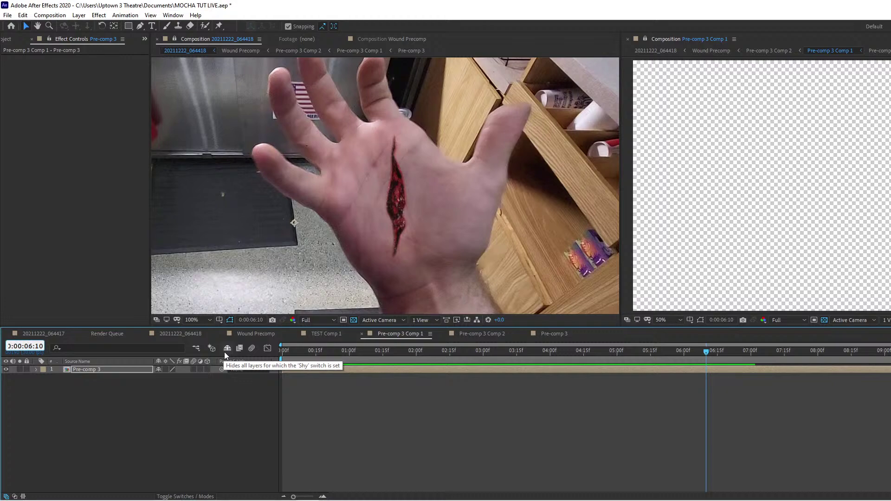
{"action": "key", "text": "BackSpace"}
{"action": "type", "text": "54"}
{"action": "key", "text": "BackSpace"}
{"action": "key", "text": "Delete"}
{"action": "key", "text": "Delete"}
{"action": "key", "text": "Delete"}
{"action": "type", "text": ":25"}
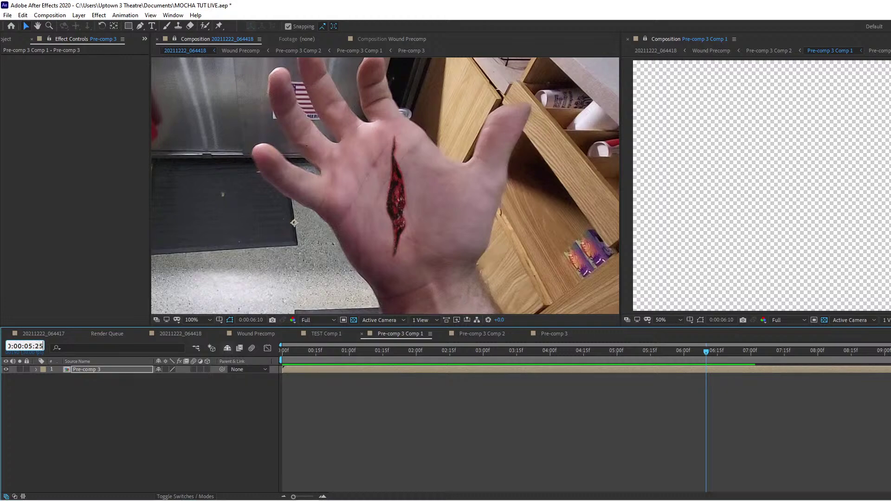
{"action": "left_click", "coordinate": [85, 446]}
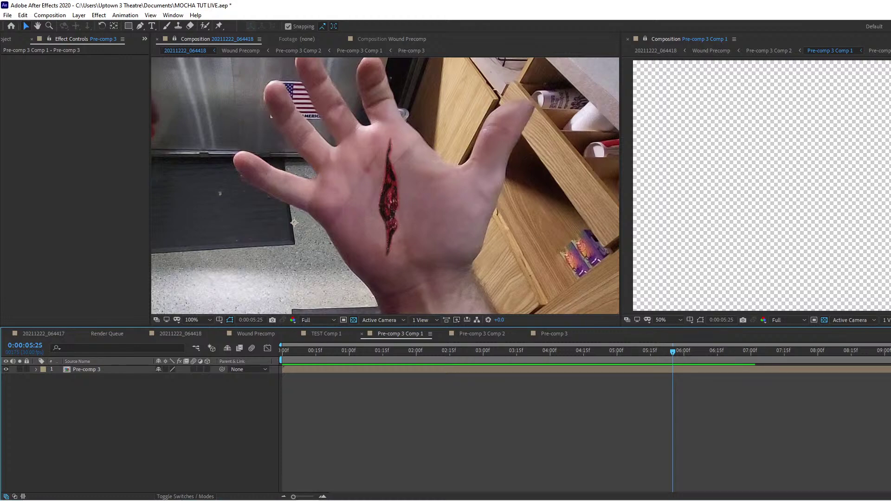
Return to the 20211222_064418 timeline and scrub to 0:00:06:12 to check how the wound follows the palm.
{"action": "left_click", "coordinate": [88, 370]}
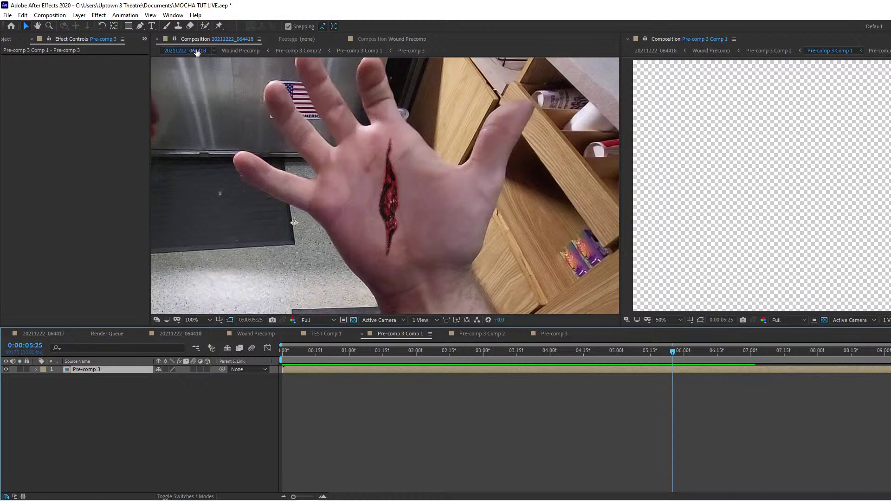
{"action": "left_click", "coordinate": [208, 191]}
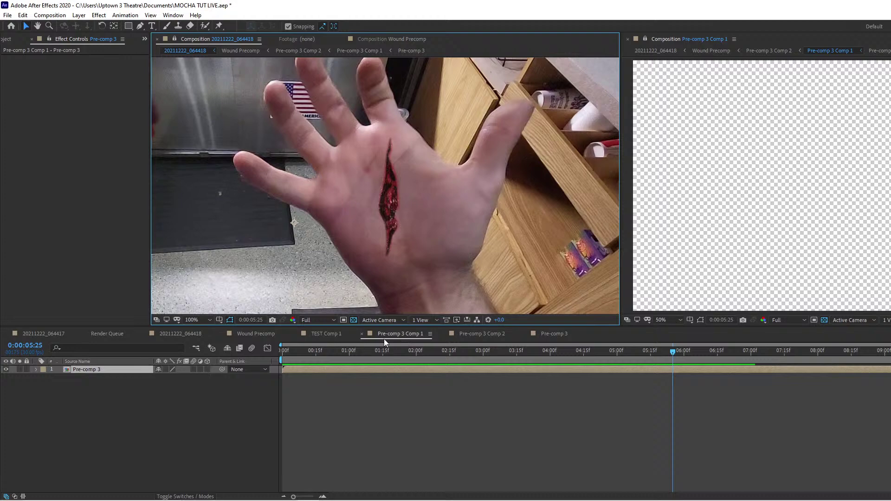
{"action": "left_click", "coordinate": [166, 336]}
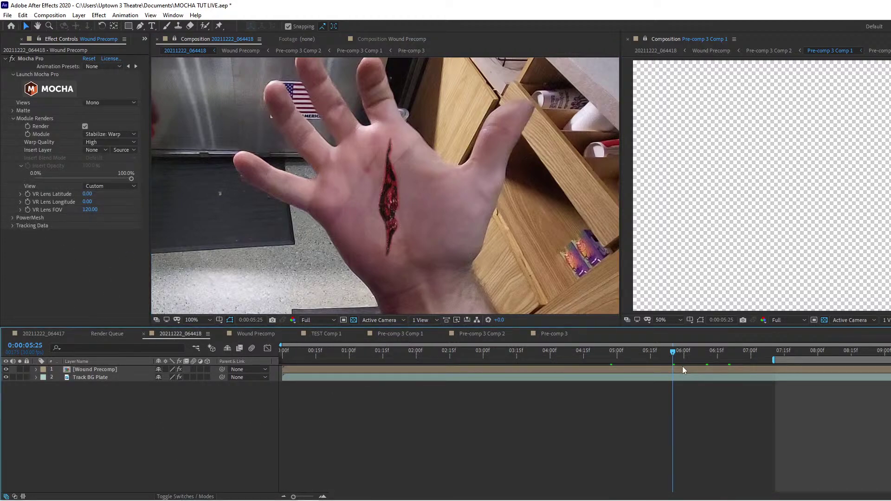
{"action": "left_click_drag", "start_coordinate": [683, 357], "coordinate": [711, 359]}
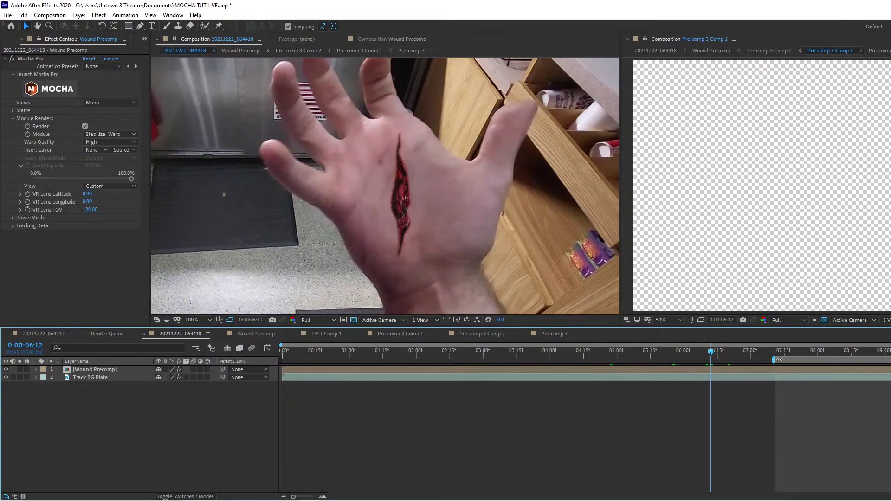
Extend the work area past 0:00:09:00 and scrub to 0:00:08:12 to check how the wound sits on the palm.
{"action": "left_click_drag", "start_coordinate": [780, 359], "coordinate": [313, 360]}
{"action": "left_click_drag", "start_coordinate": [588, 361], "coordinate": [889, 361]}
{"action": "left_click_drag", "start_coordinate": [702, 353], "coordinate": [842, 353]}
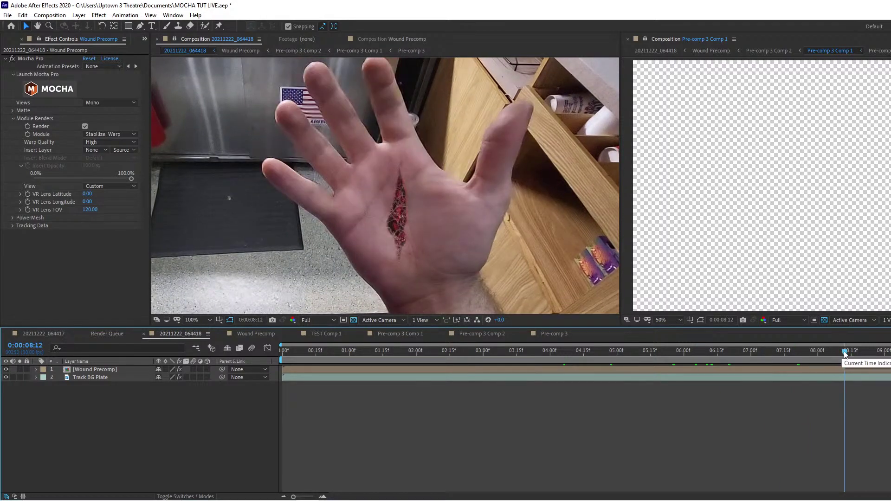
{"action": "mouse_move", "coordinate": [850, 353]}
{"action": "left_mouse_down"}
{"action": "mouse_move", "coordinate": [885, 356]}
{"action": "mouse_move", "coordinate": [847, 354]}
{"action": "left_mouse_up"}
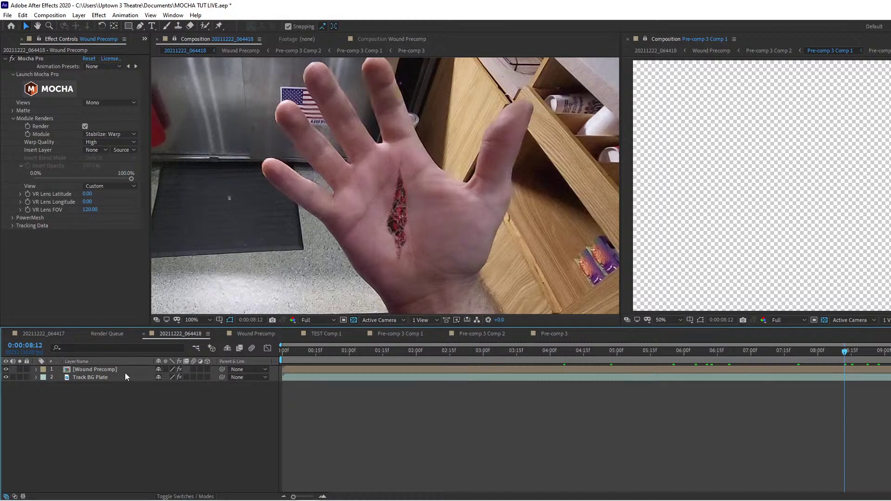
Open Wound Precomp and move the Distortion Mesh keyframe of Pre-comp 3 Comp 2 back to about 0:00:07:04.
{"action": "left_click", "coordinate": [704, 38]}
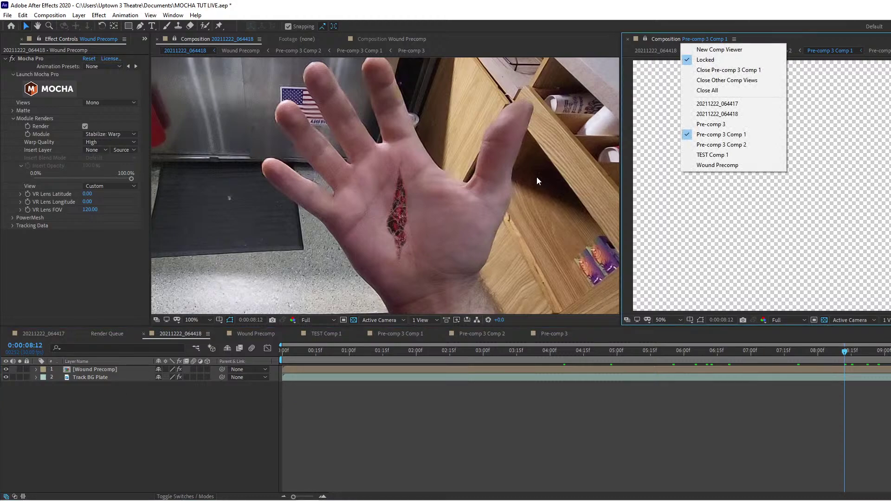
{"action": "left_click", "coordinate": [654, 40]}
{"action": "left_click", "coordinate": [248, 52]}
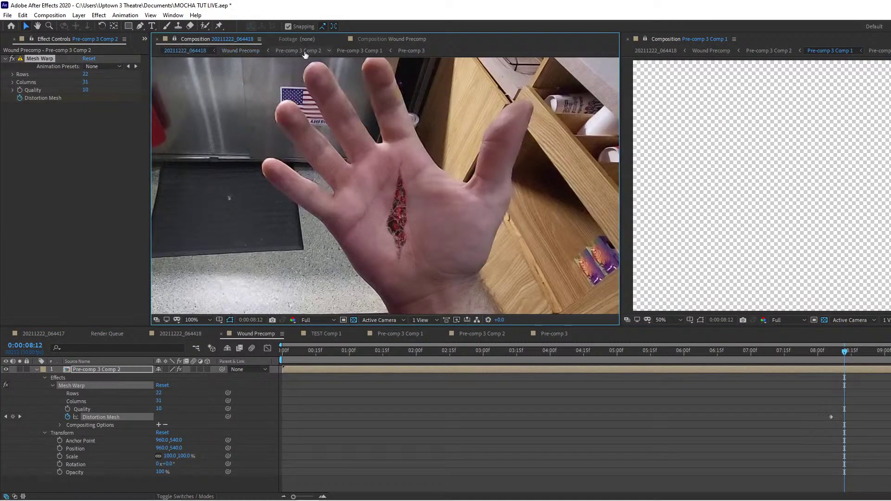
{"action": "left_click", "coordinate": [298, 54]}
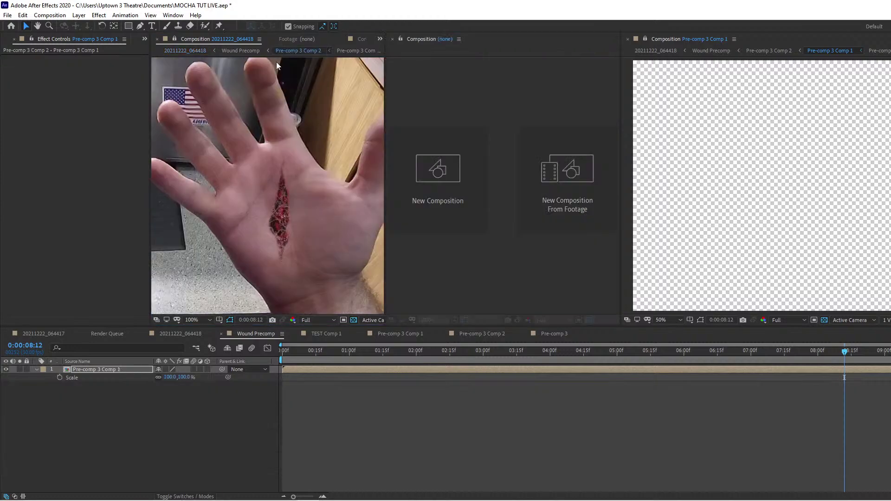
{"action": "left_click", "coordinate": [234, 52]}
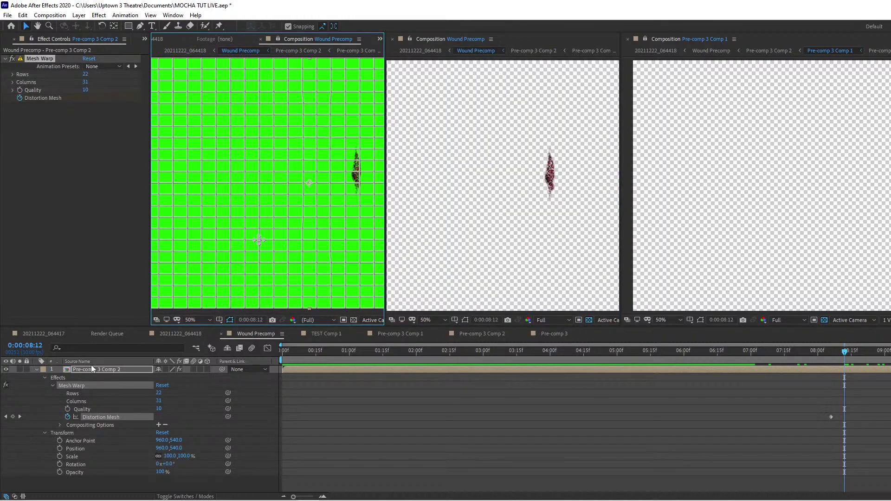
{"action": "left_click", "coordinate": [864, 445]}
{"action": "left_click", "coordinate": [832, 417]}
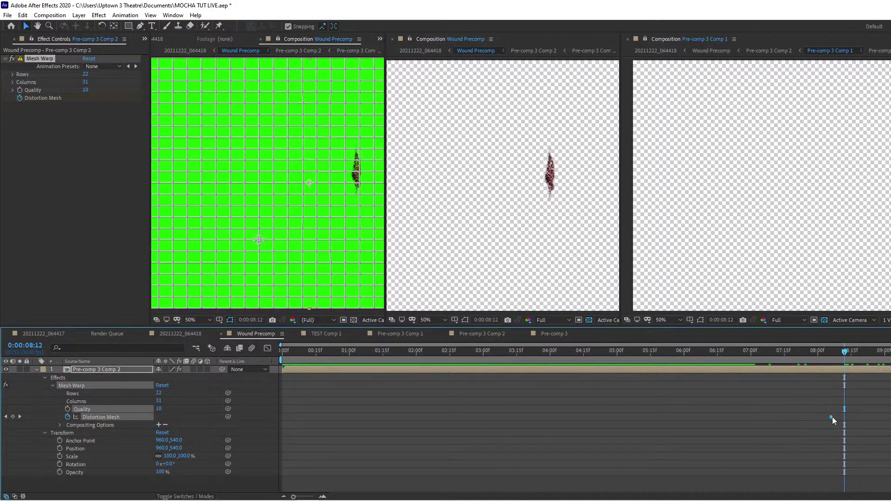
{"action": "left_click_drag", "start_coordinate": [832, 417], "coordinate": [760, 420]}
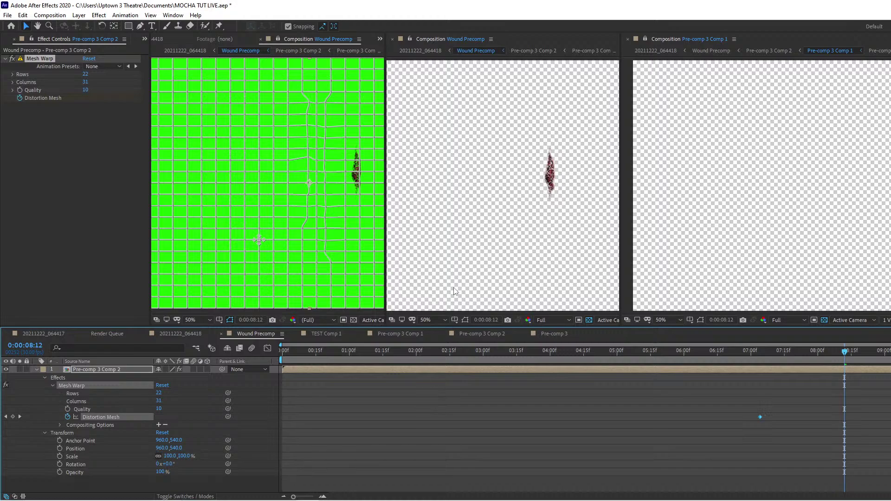
In Pre-comp 3 Comp 1, shift the Pre-comp 3 layer left so the wound lines up with the mesh's distorted columns.
{"action": "double_click", "coordinate": [110, 370]}
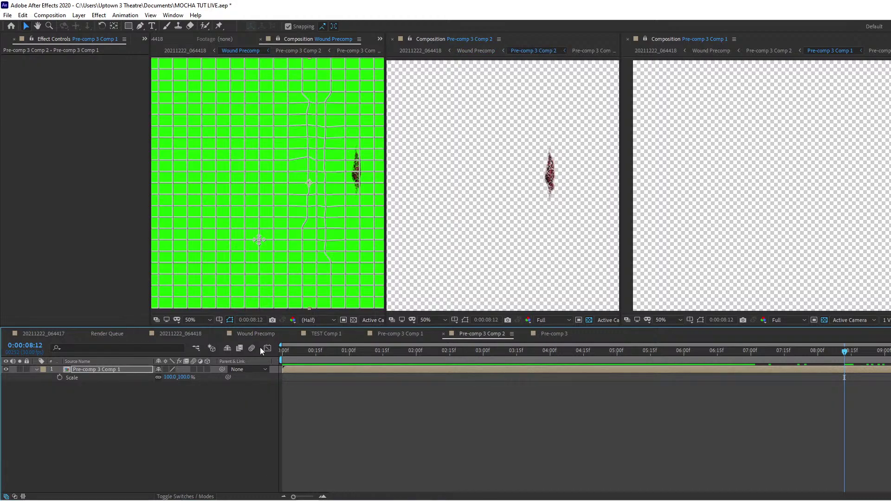
{"action": "double_click", "coordinate": [129, 367]}
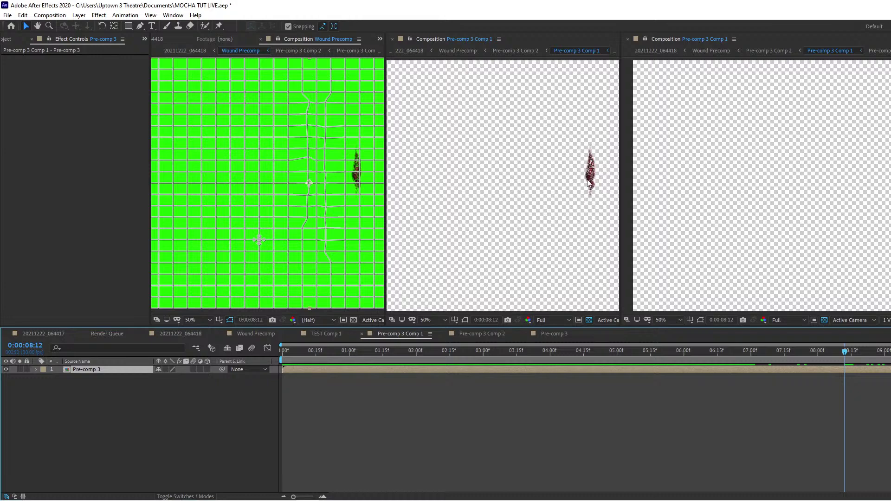
{"action": "left_click", "coordinate": [582, 206]}
{"action": "left_click", "coordinate": [352, 371]}
{"action": "left_click_drag", "start_coordinate": [593, 183], "coordinate": [550, 182]}
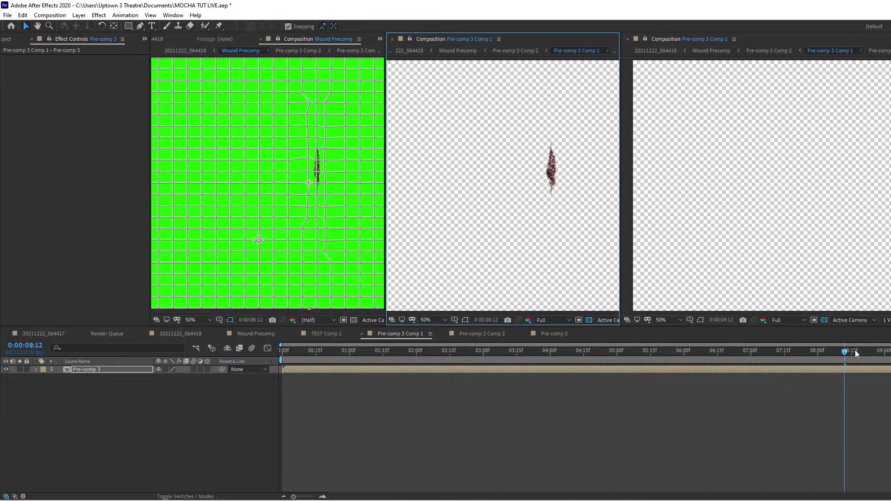
{"action": "mouse_move", "coordinate": [856, 355]}
{"action": "left_mouse_down"}
{"action": "mouse_move", "coordinate": [748, 353]}
{"action": "mouse_move", "coordinate": [853, 353]}
{"action": "left_mouse_up"}
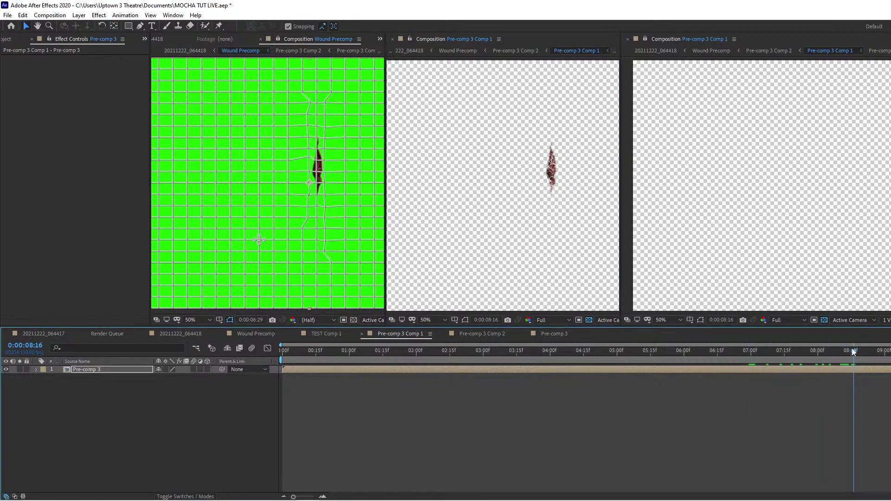
Close the extra composition viewers and check the wound's placement in 20211222_064418 at 0:00:06:25.
{"action": "left_click", "coordinate": [392, 39]}
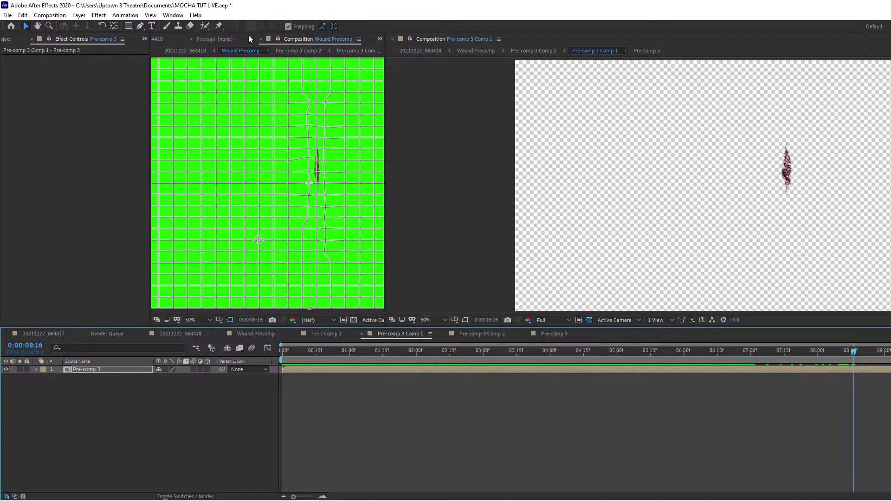
{"action": "left_click", "coordinate": [260, 39]}
{"action": "left_click", "coordinate": [152, 394]}
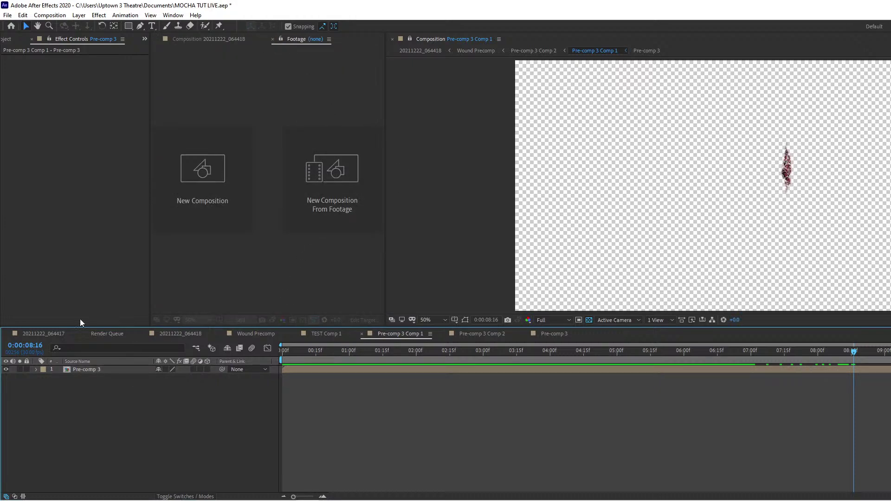
{"action": "left_click", "coordinate": [166, 333]}
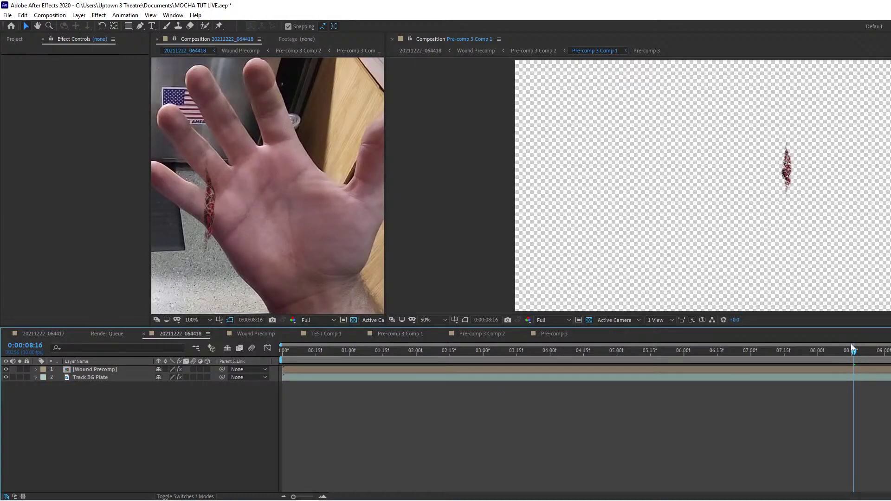
{"action": "left_click_drag", "start_coordinate": [852, 348], "coordinate": [739, 354]}
{"action": "left_click", "coordinate": [726, 234]}
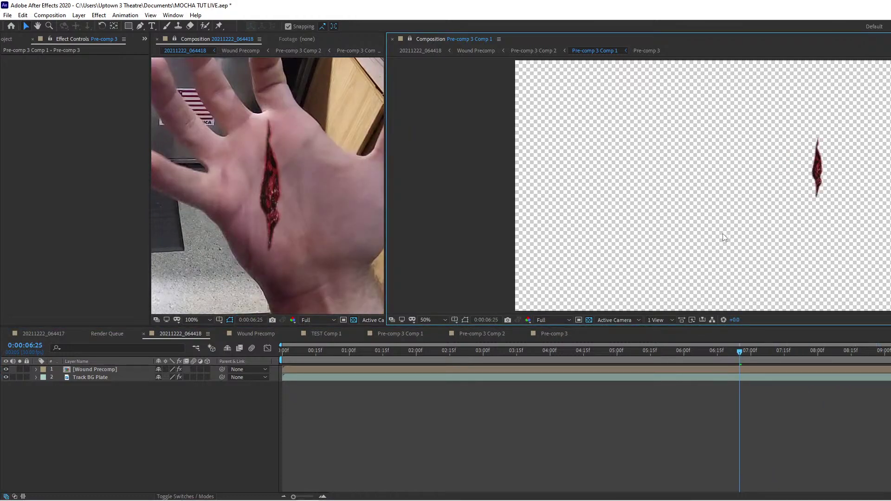
In Wound Precomp at 0:00:06:11, move the Pre-comp 3 Comp 2 layer to about 1130, 568 to centre the wound on the palm.
{"action": "left_click", "coordinate": [476, 50]}
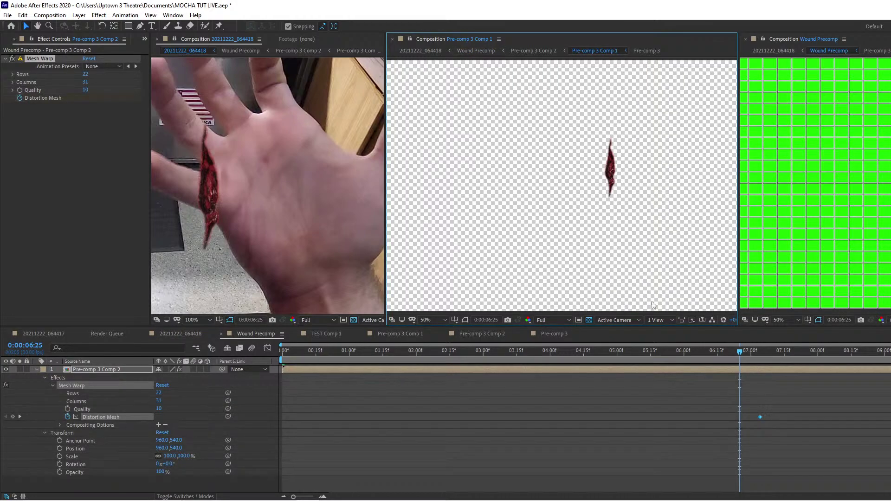
{"action": "left_click", "coordinate": [709, 352]}
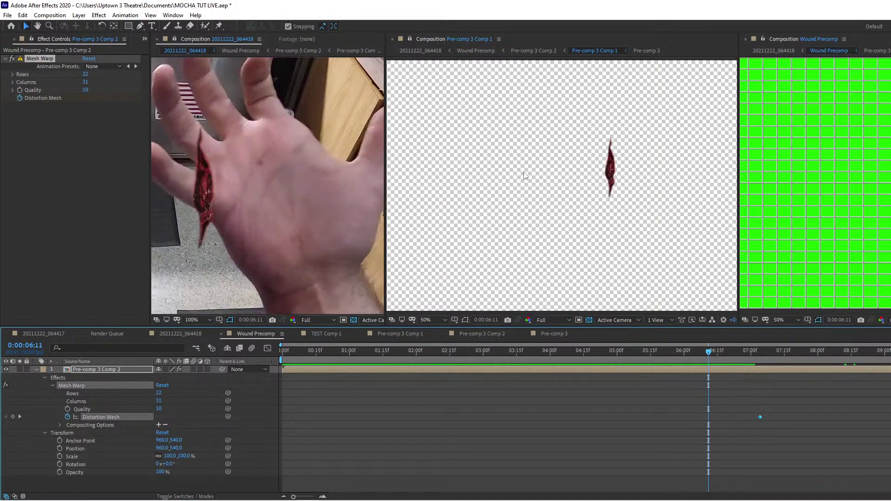
{"action": "left_click", "coordinate": [393, 40]}
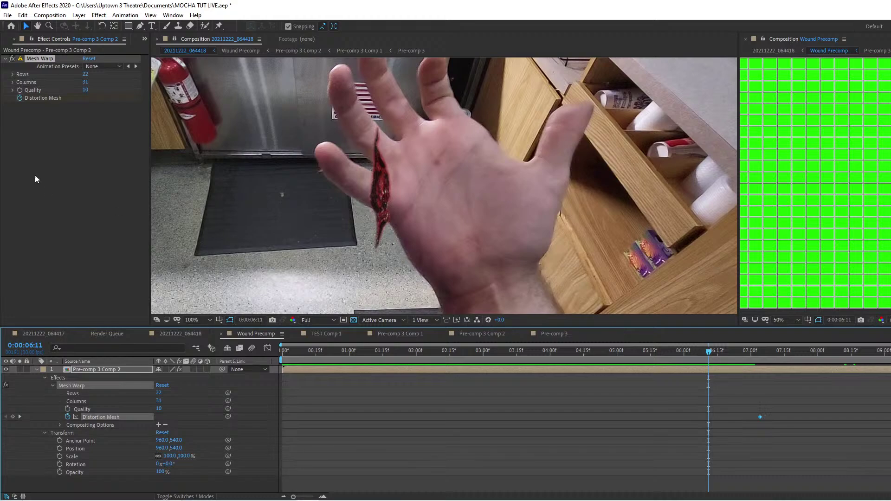
{"action": "left_click", "coordinate": [115, 369]}
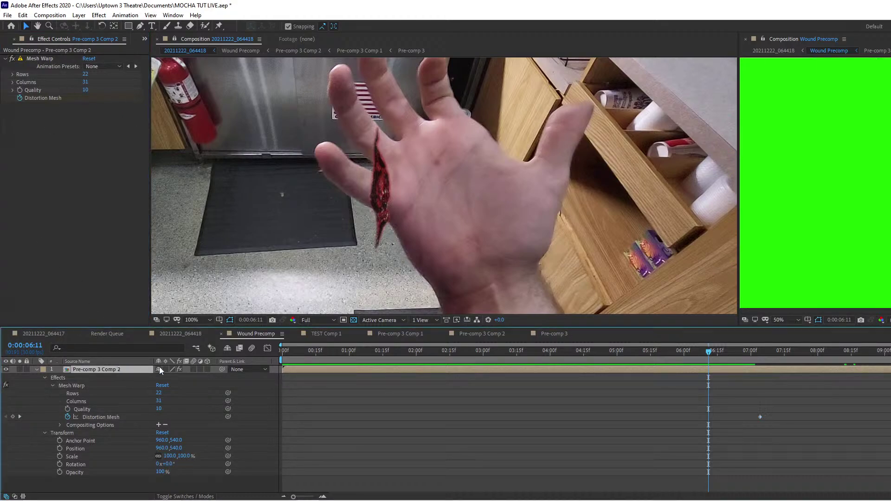
{"action": "left_click_drag", "start_coordinate": [843, 257], "coordinate": [872, 262]}
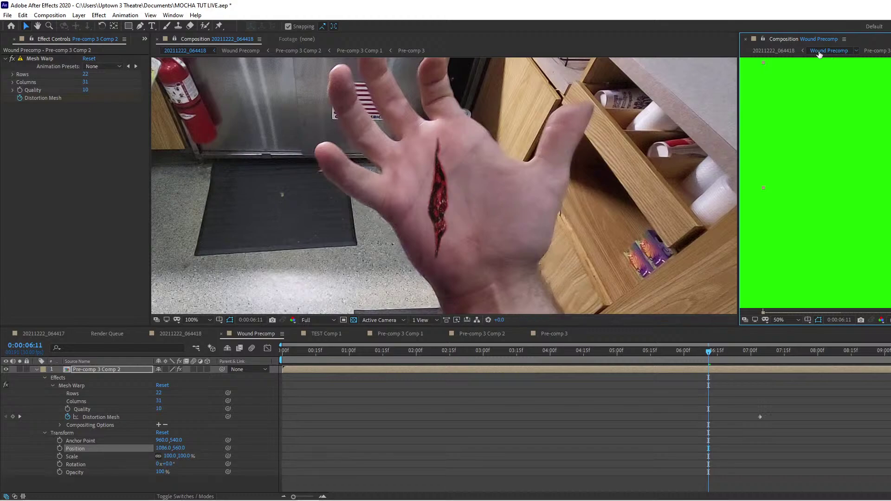
{"action": "left_click_drag", "start_coordinate": [865, 224], "coordinate": [890, 198]}
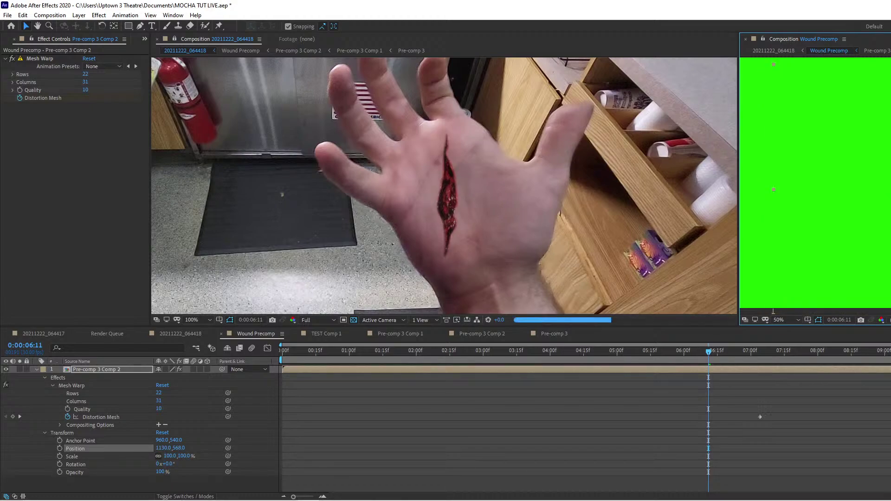
Inspect the wound up close from 0:00:08:09 onward and move the last Distortion Mesh keyframe to 0:00:09:06.
{"action": "left_click_drag", "start_coordinate": [736, 351], "coordinate": [838, 353]}
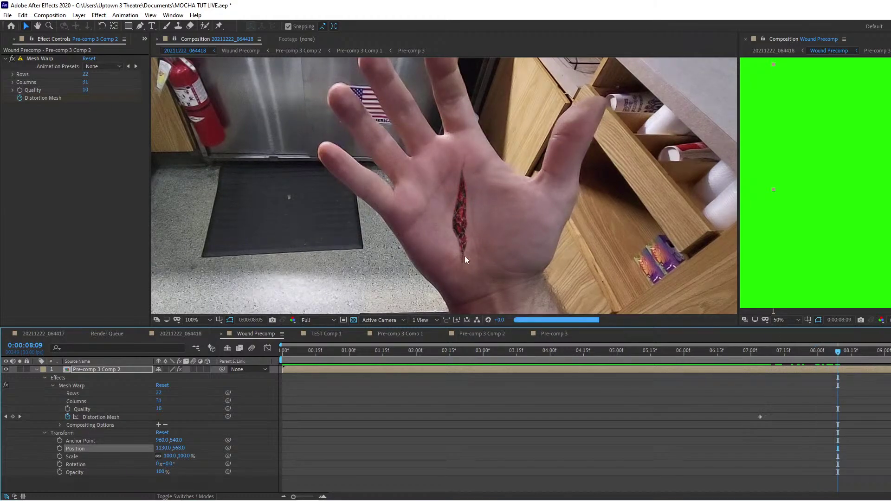
{"action": "key", "text": "period"}
{"action": "left_click_drag", "start_coordinate": [492, 278], "coordinate": [488, 218]}
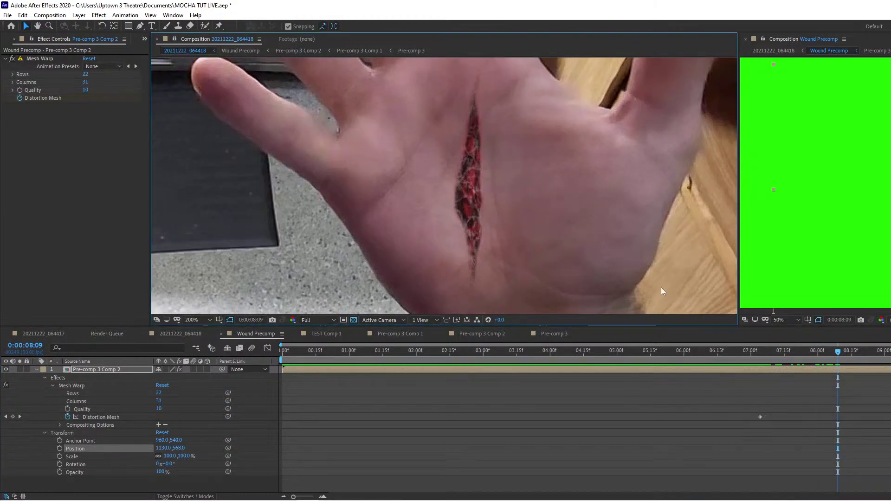
{"action": "left_click_drag", "start_coordinate": [840, 353], "coordinate": [880, 356]}
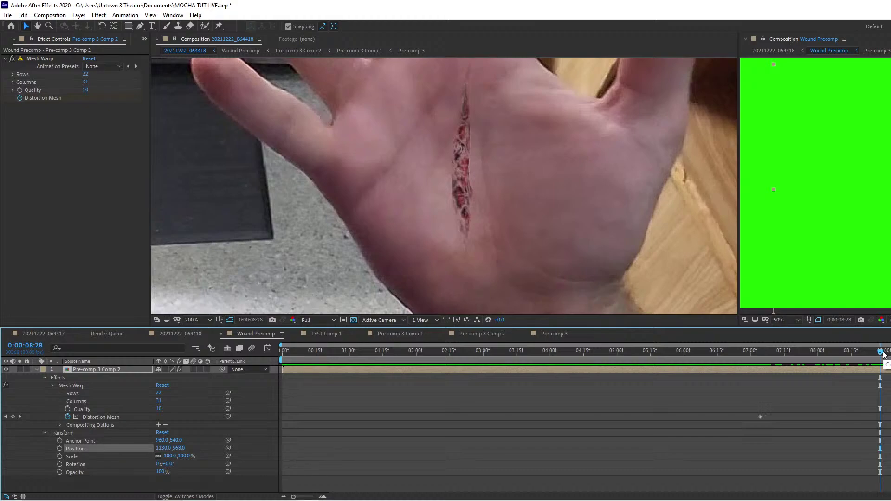
{"action": "left_click", "coordinate": [101, 418]}
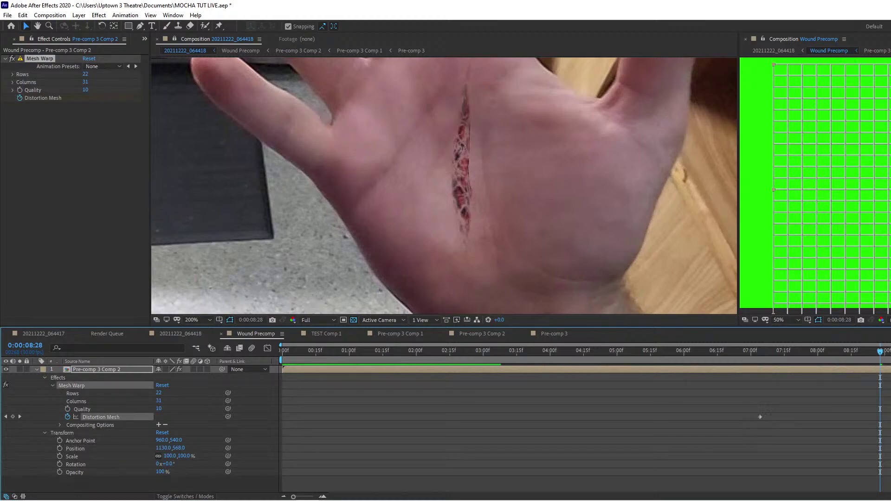
{"action": "left_click_drag", "start_coordinate": [871, 352], "coordinate": [889, 353]}
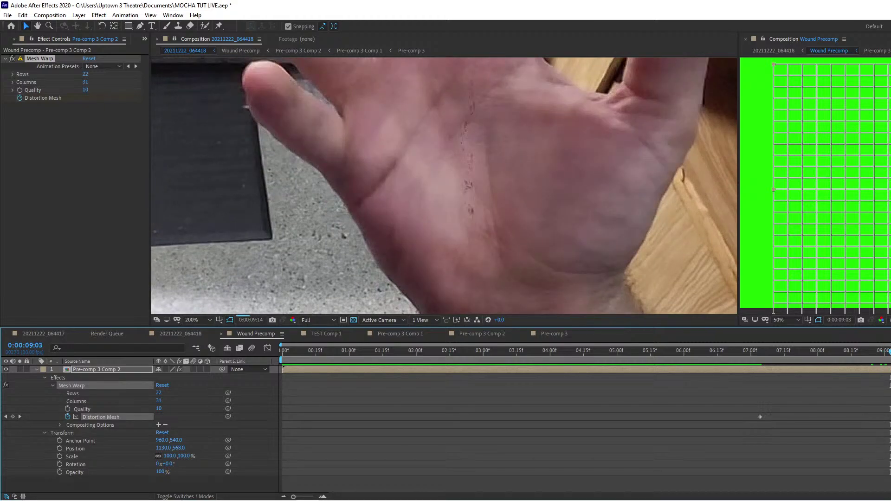
{"action": "mouse_move", "coordinate": [885, 353]}
{"action": "left_mouse_down"}
{"action": "mouse_move", "coordinate": [860, 353]}
{"action": "mouse_move", "coordinate": [890, 355]}
{"action": "left_mouse_up"}
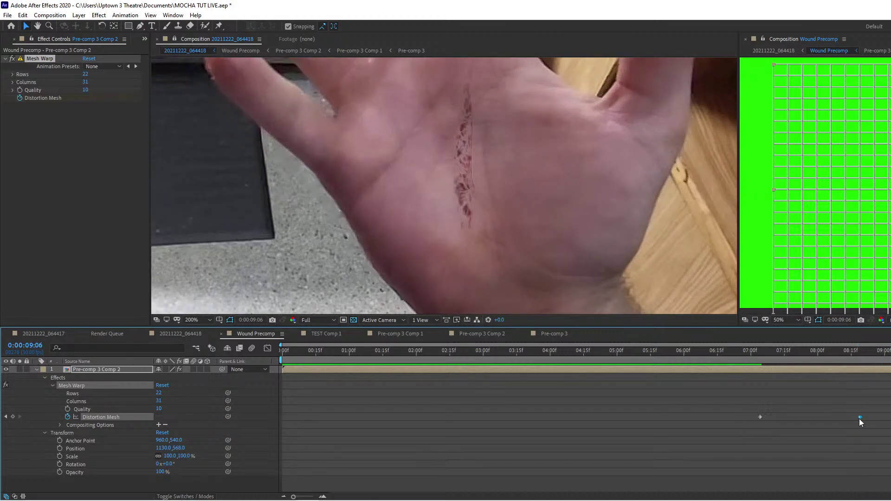
{"action": "left_click_drag", "start_coordinate": [859, 419], "coordinate": [890, 420]}
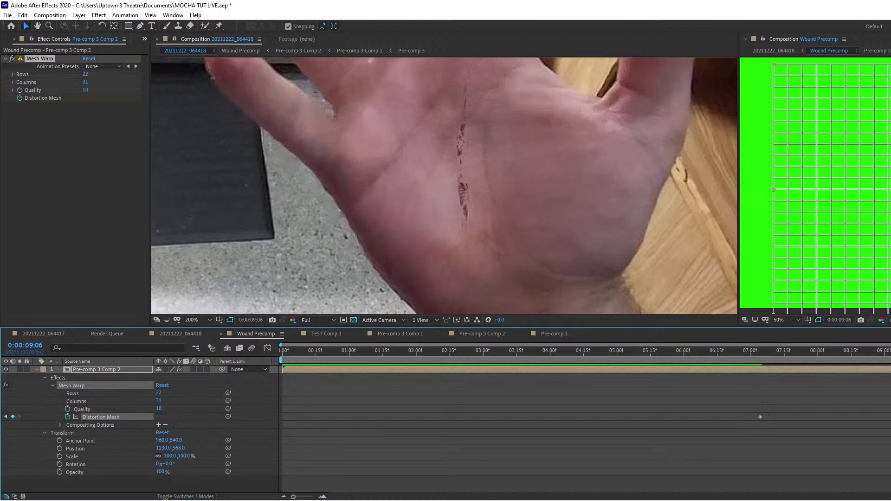
Return to the 20211222_064418 composition at 0:00:04:07, close the second viewer, and show the frame at 100%.
{"action": "left_click_drag", "start_coordinate": [838, 356], "coordinate": [565, 338]}
{"action": "left_click", "coordinate": [183, 51]}
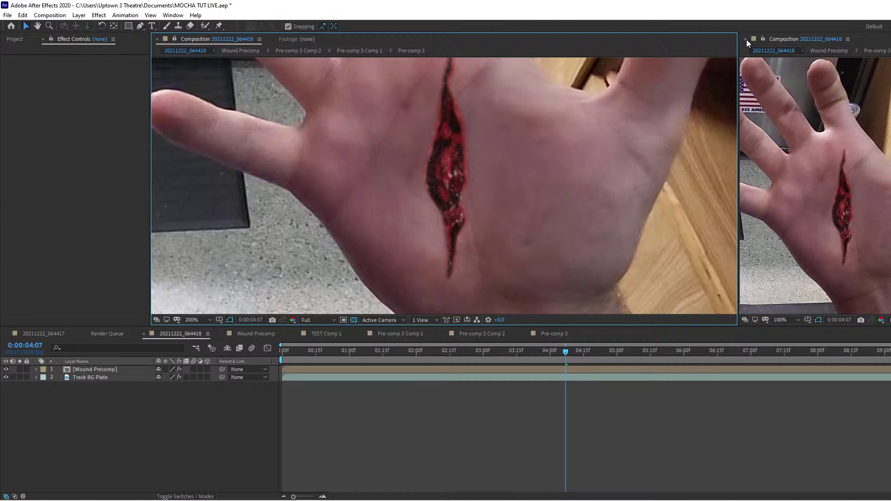
{"action": "left_click", "coordinate": [747, 40]}
{"action": "scroll", "coordinate": [578, 276], "scroll_direction": "down", "scroll_amount": 1}
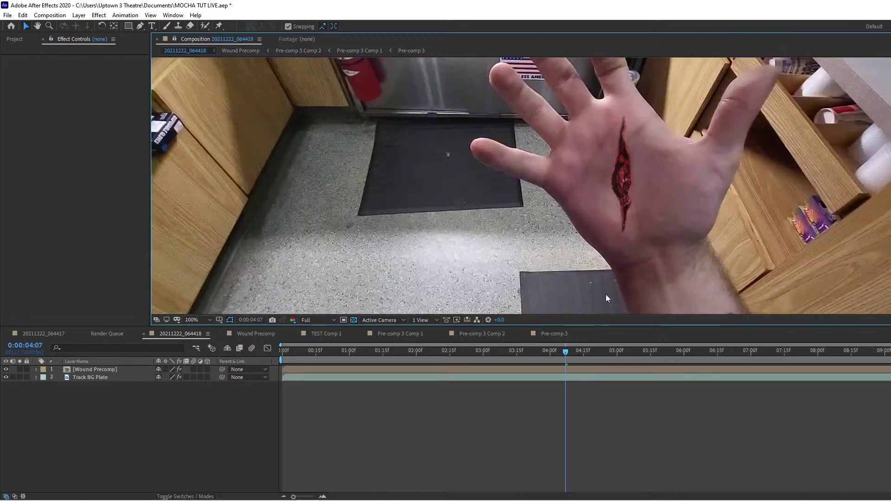
Play a preview of the wound composite from the start and set the viewer resolution to Half.
{"action": "left_click", "coordinate": [70, 438]}
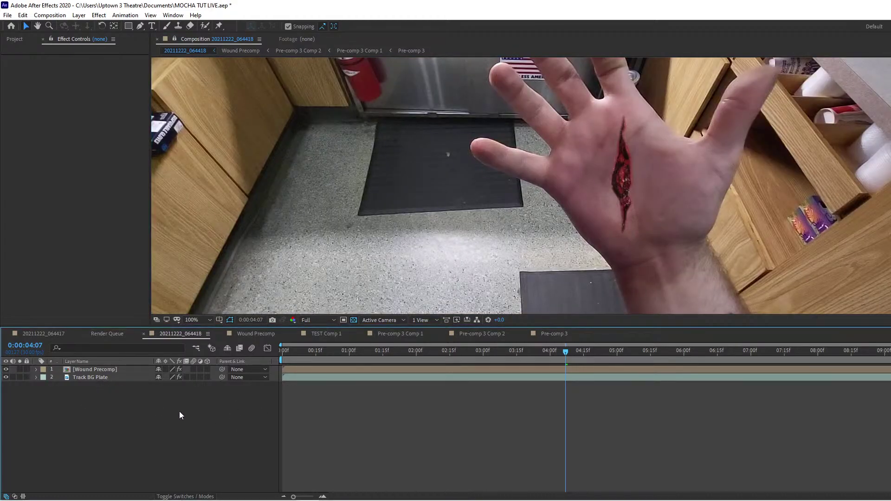
{"action": "key", "text": "space"}
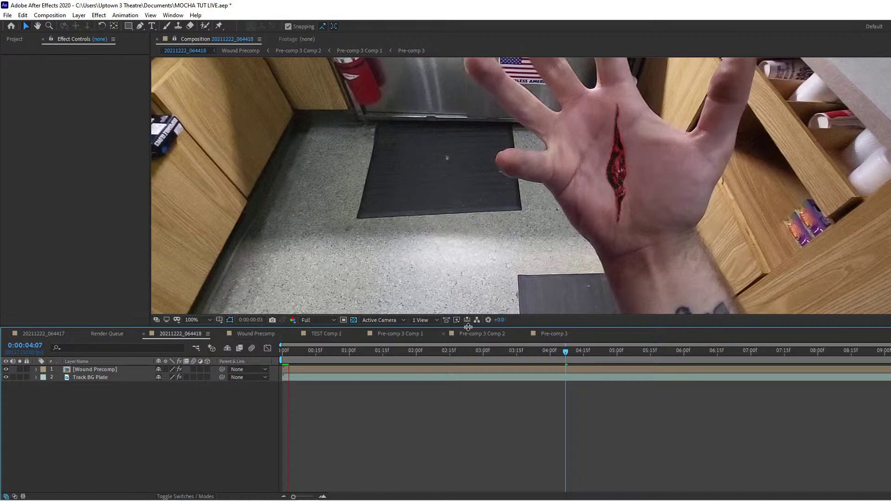
{"action": "left_click", "coordinate": [308, 322]}
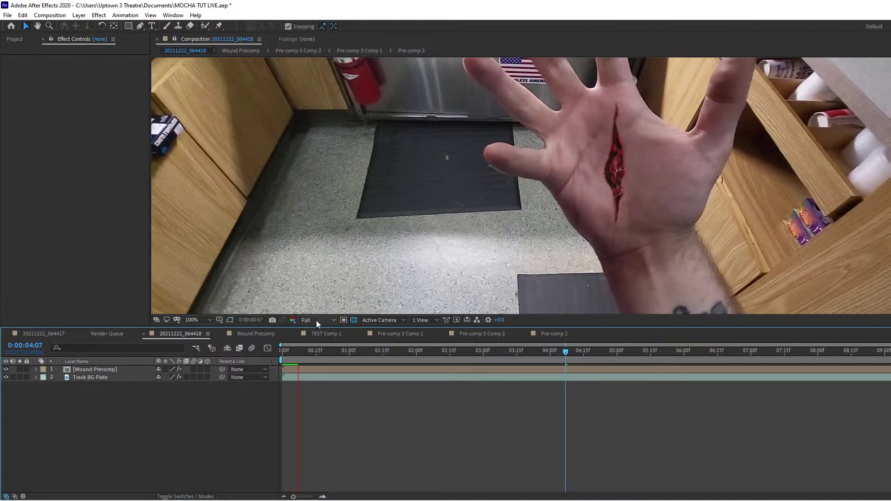
{"action": "left_click", "coordinate": [316, 320]}
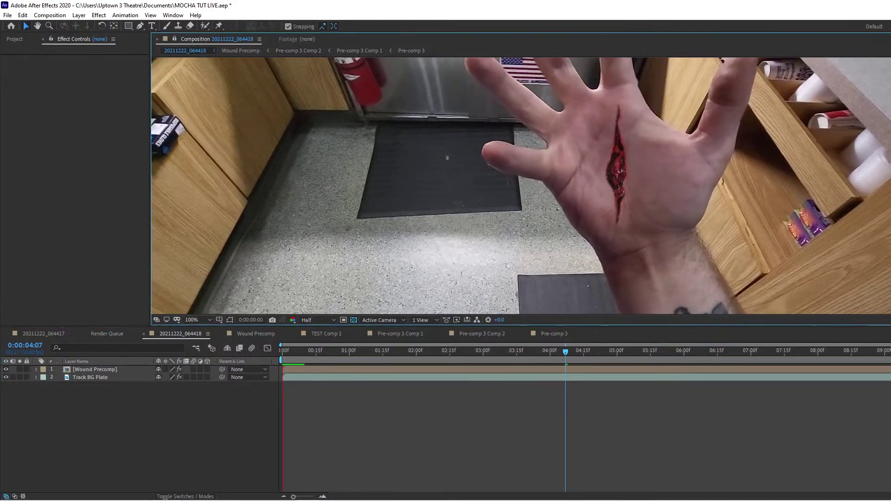
Stop the preview, purge the cached preview memory, and play the wound composite again from 0:00:00:00.
{"action": "key", "text": "space"}
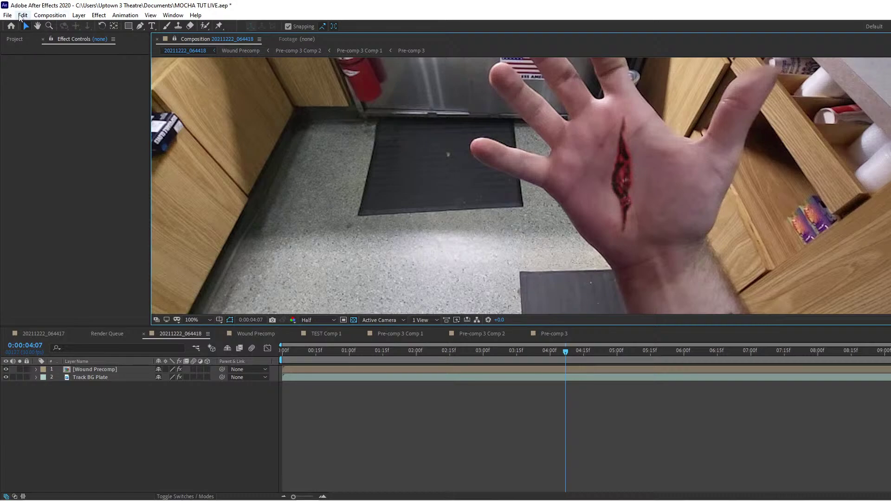
{"action": "left_click", "coordinate": [22, 15]}
{"action": "mouse_move", "coordinate": [139, 213]}
{"action": "left_click", "coordinate": [242, 212]}
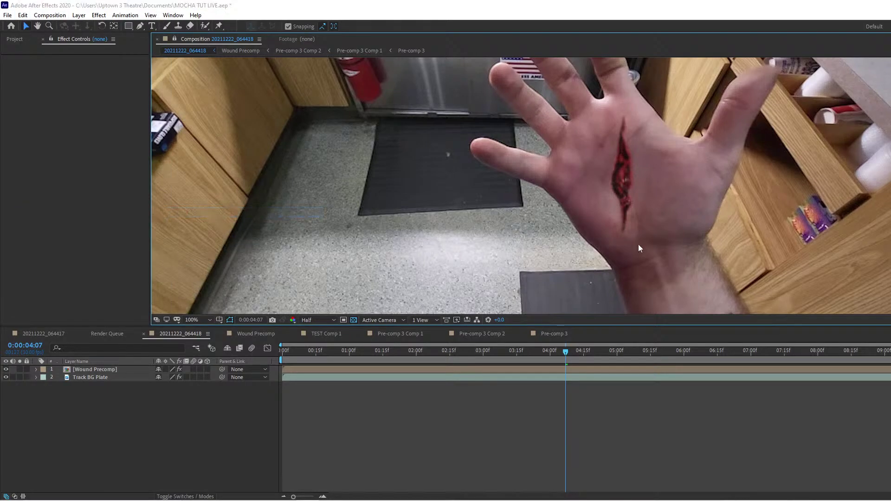
{"action": "left_click", "coordinate": [334, 202]}
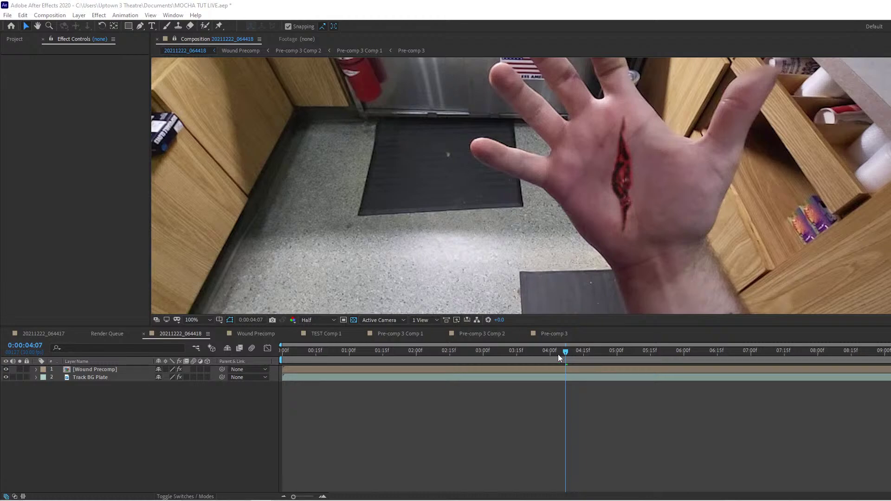
{"action": "left_click_drag", "start_coordinate": [558, 354], "coordinate": [282, 367]}
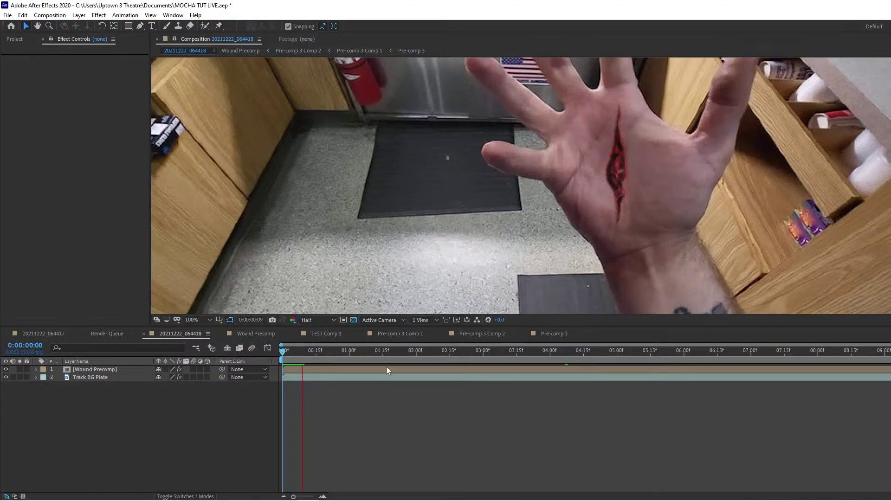
Start the work area just before 0:00:06:28 and preview the wound composite over that later section.
{"action": "left_click", "coordinate": [285, 359]}
{"action": "left_click_drag", "start_coordinate": [285, 353], "coordinate": [747, 353]}
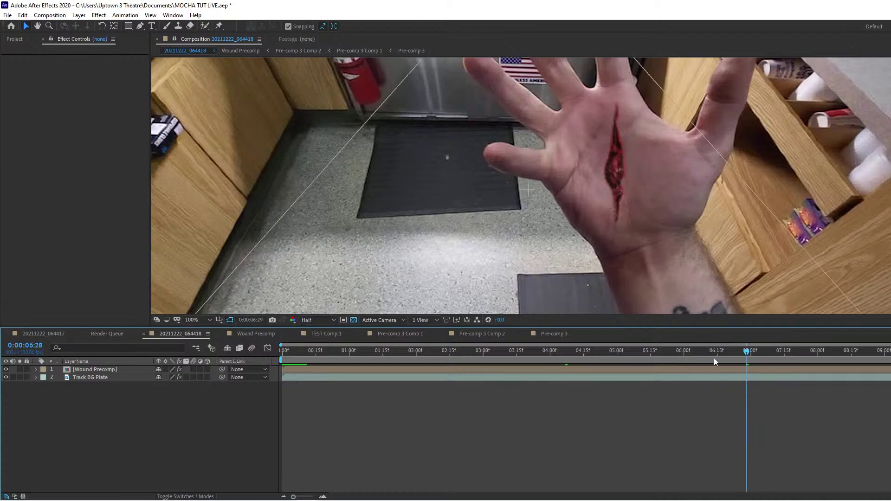
{"action": "mouse_move", "coordinate": [283, 360]}
{"action": "left_mouse_down"}
{"action": "mouse_move", "coordinate": [778, 345]}
{"action": "mouse_move", "coordinate": [739, 353]}
{"action": "left_mouse_up"}
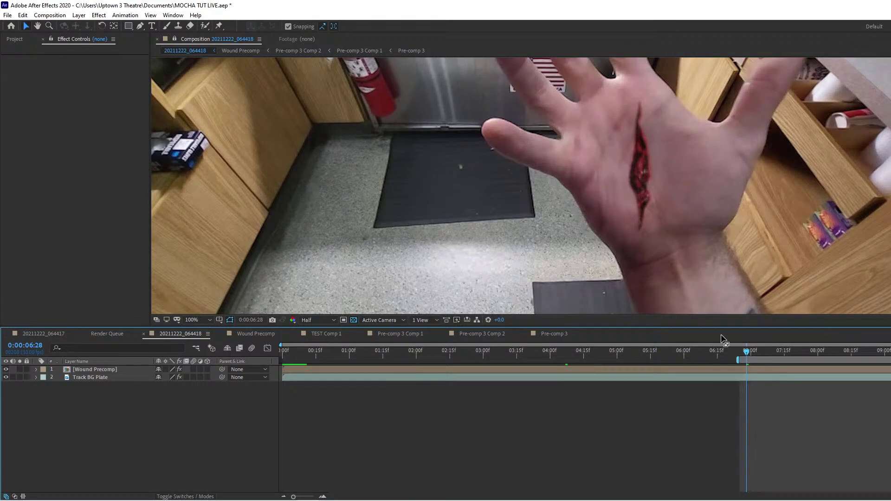
{"action": "key", "text": "space"}
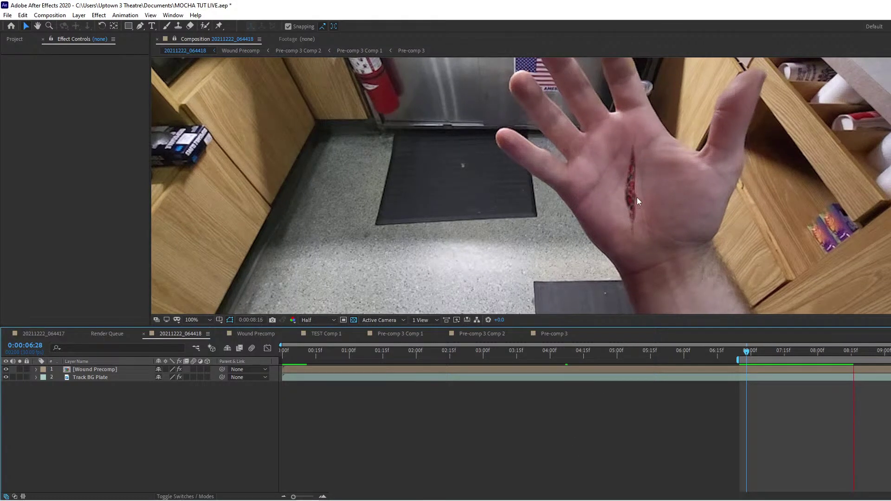
Show the composite at 200% at 0:00:07:23 and open Pre-comp 3 in a second viewer beside it.
{"action": "scroll", "coordinate": [632, 271], "scroll_direction": "up", "scroll_amount": 1}
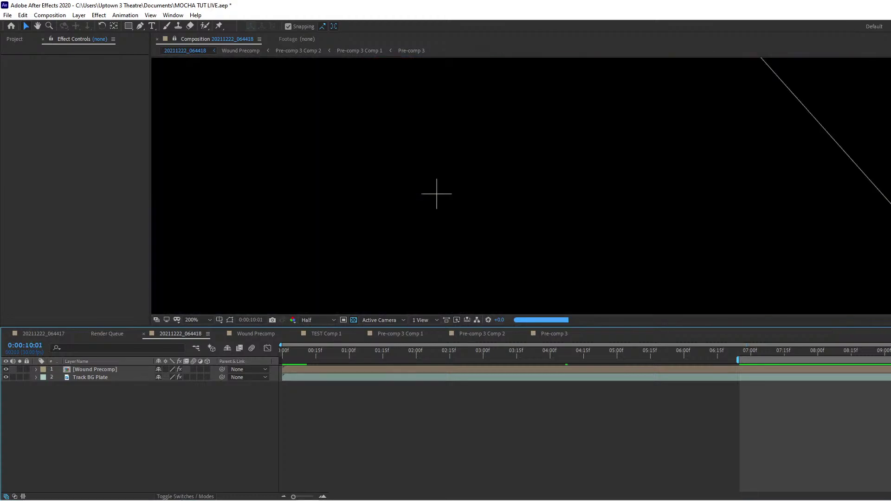
{"action": "left_click_drag", "start_coordinate": [865, 356], "coordinate": [802, 355]}
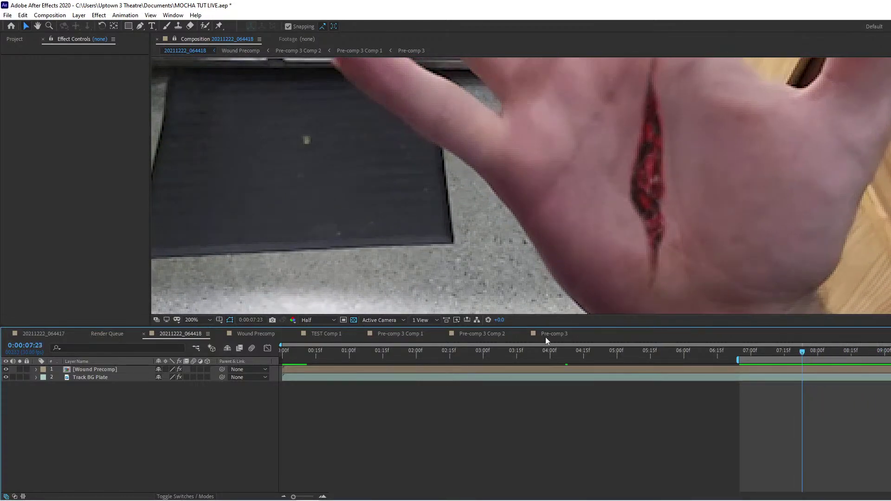
{"action": "left_click", "coordinate": [412, 49]}
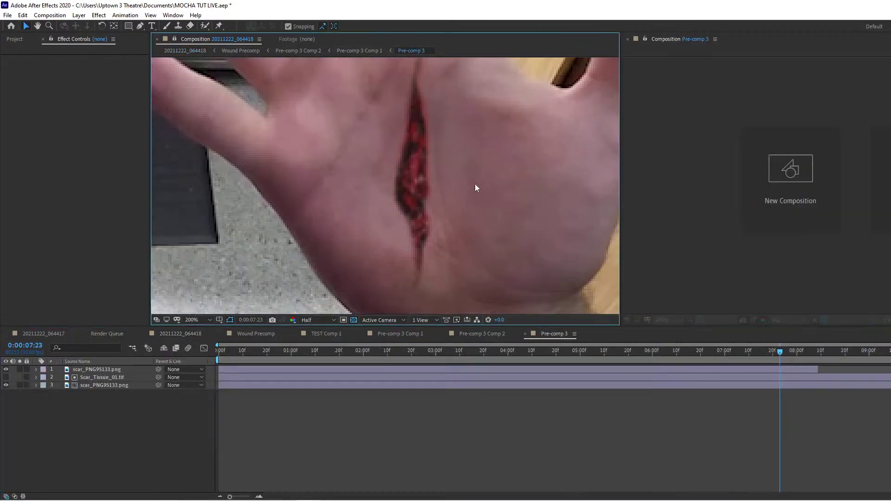
{"action": "left_click", "coordinate": [77, 418]}
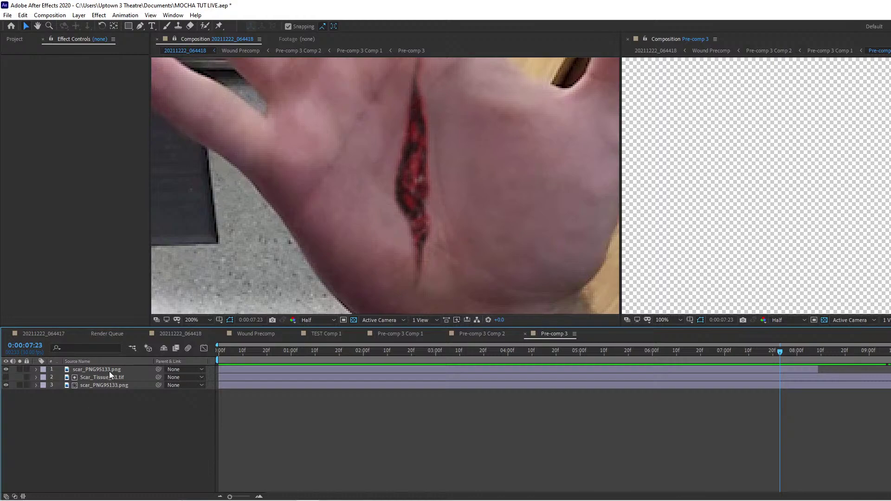
Bring the scar into view in Pre-comp 3, examine its three layers, and go to 0:00:08:05.
{"action": "left_click", "coordinate": [110, 371]}
{"action": "left_click", "coordinate": [110, 378]}
{"action": "left_click", "coordinate": [114, 371]}
{"action": "left_click", "coordinate": [122, 386]}
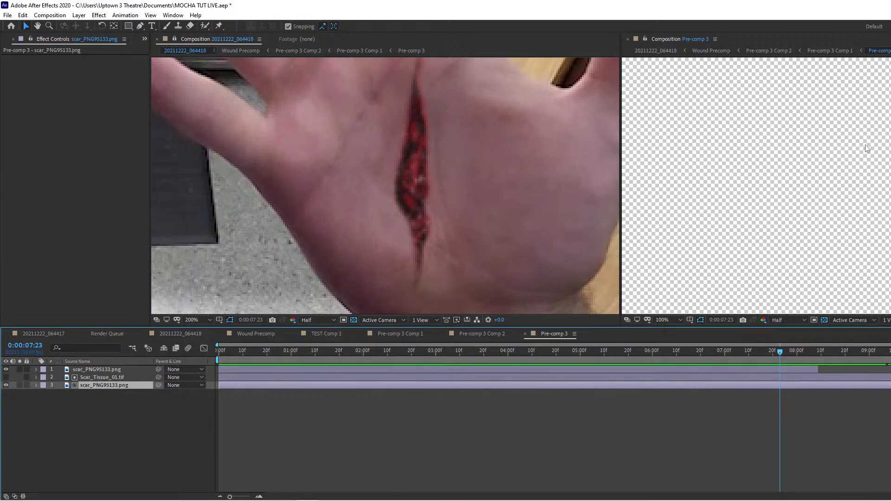
{"action": "left_click_drag", "start_coordinate": [866, 144], "coordinate": [723, 188]}
{"action": "scroll", "coordinate": [759, 155], "scroll_direction": "up", "scroll_amount": 1}
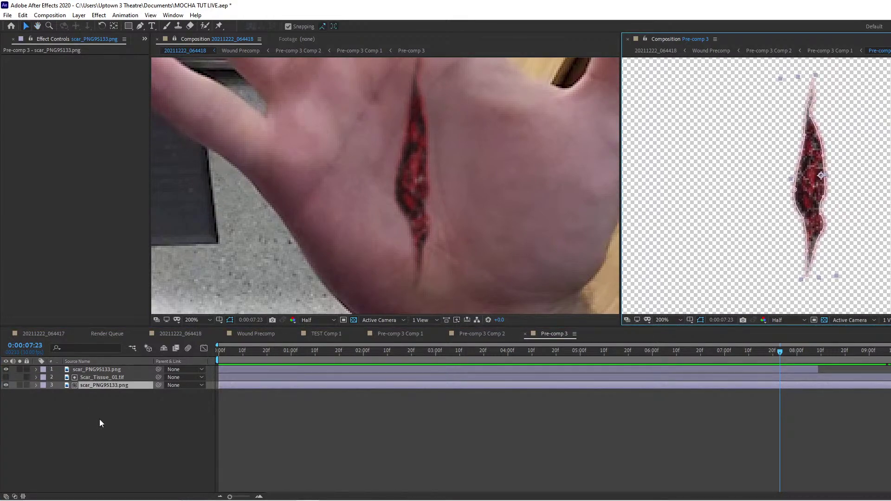
{"action": "left_click", "coordinate": [105, 377]}
{"action": "left_click", "coordinate": [118, 422]}
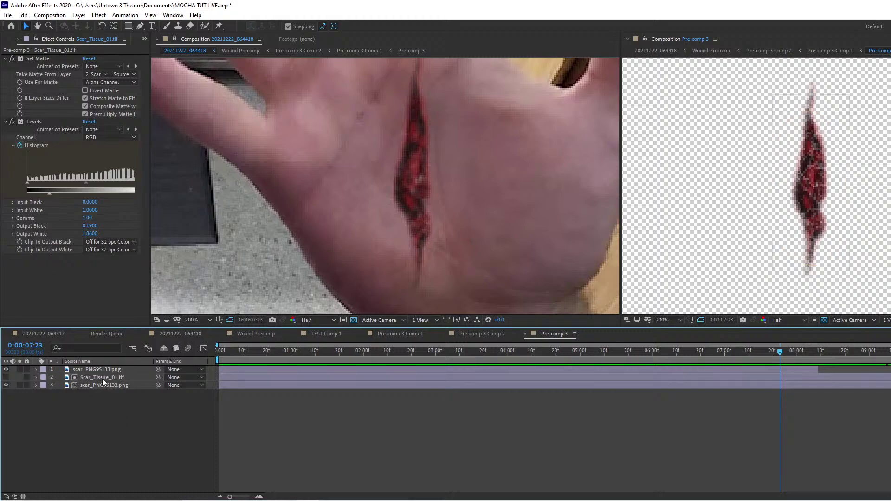
{"action": "left_click", "coordinate": [103, 378]}
{"action": "left_click_drag", "start_coordinate": [544, 347], "coordinate": [809, 361]}
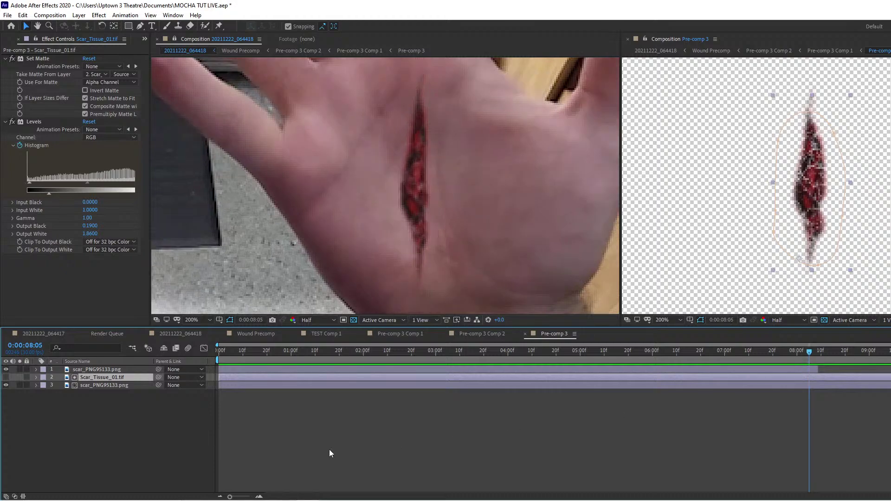
{"action": "left_click", "coordinate": [325, 448]}
Try an elliptical mask around the whole scar on the top scar_PNG95133.png layer, rotated upright over the wound.
{"action": "left_click", "coordinate": [124, 371]}
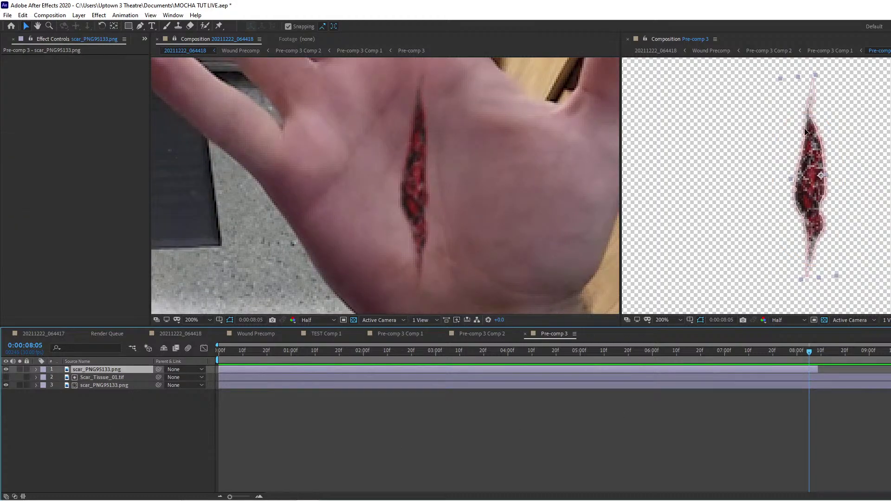
{"action": "left_click", "coordinate": [129, 26]}
{"action": "left_click", "coordinate": [167, 48]}
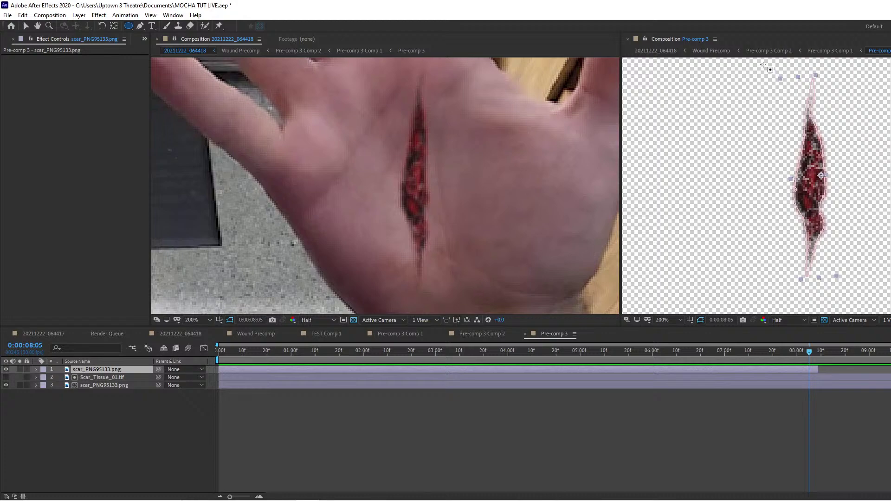
{"action": "left_click_drag", "start_coordinate": [764, 63], "coordinate": [850, 302]}
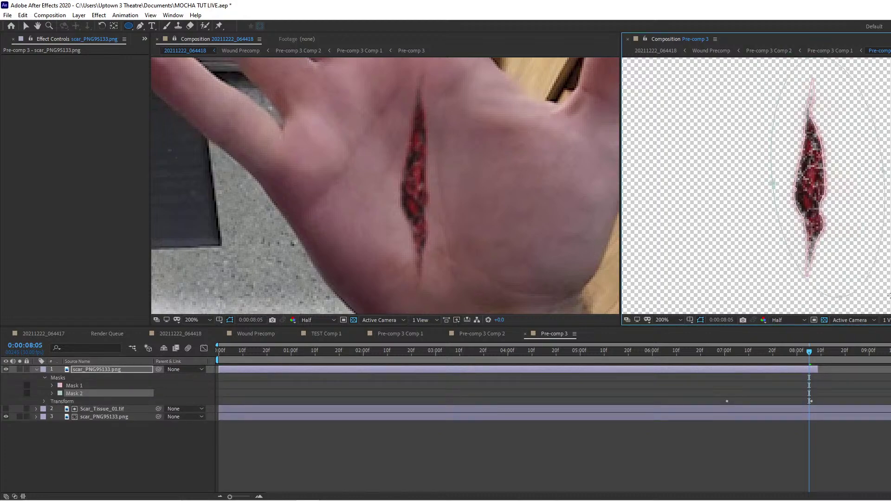
{"action": "key", "text": "v"}
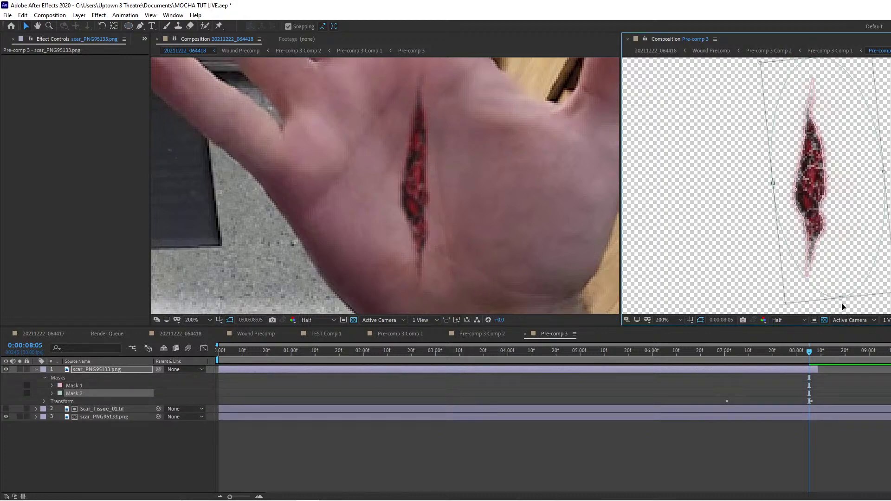
{"action": "left_click_drag", "start_coordinate": [843, 304], "coordinate": [852, 286]}
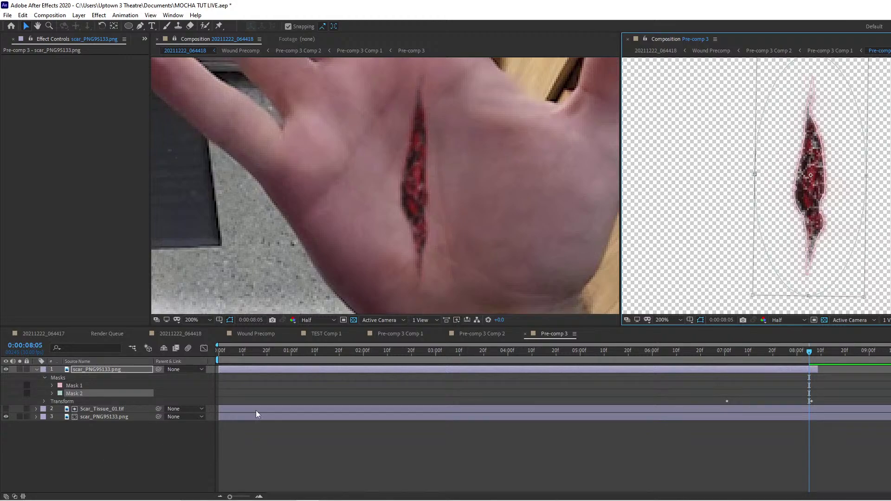
{"action": "key", "text": "Return"}
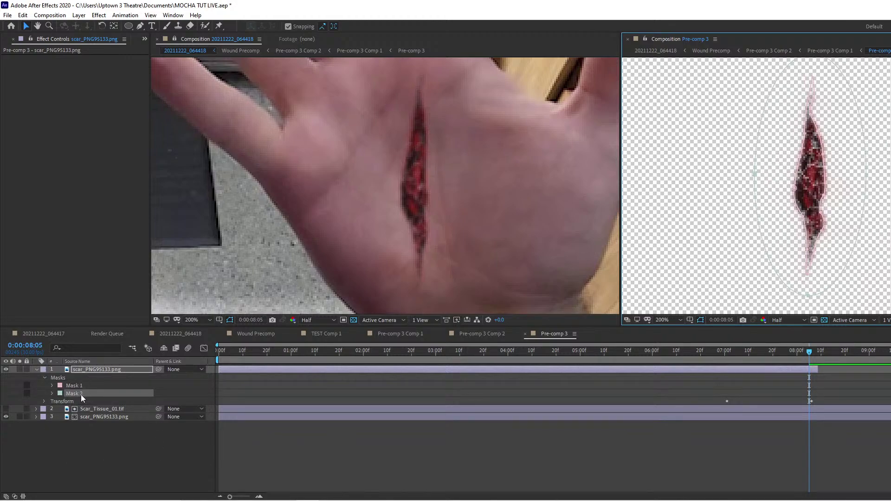
Reveal the layer switches and modes, set Mask 2 to Intersect, and shift its ellipse up off the scar's lower end.
{"action": "left_click", "coordinate": [6, 497]}
{"action": "left_click", "coordinate": [14, 496]}
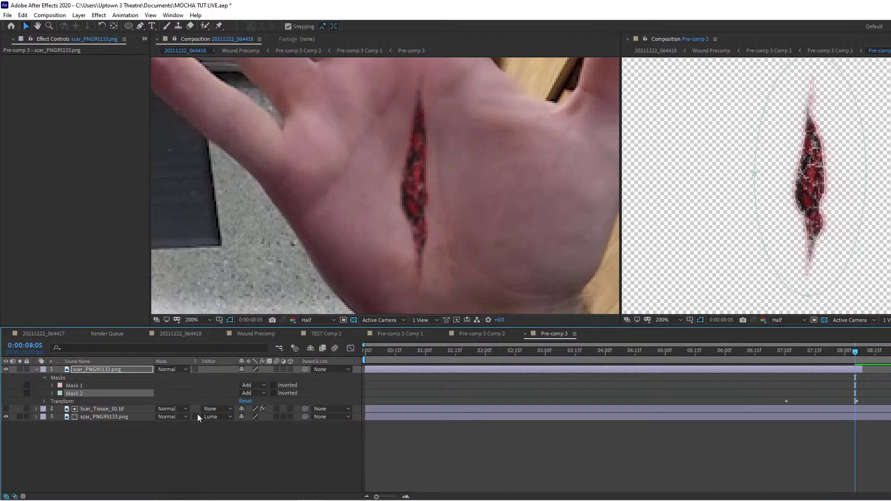
{"action": "left_click", "coordinate": [254, 395]}
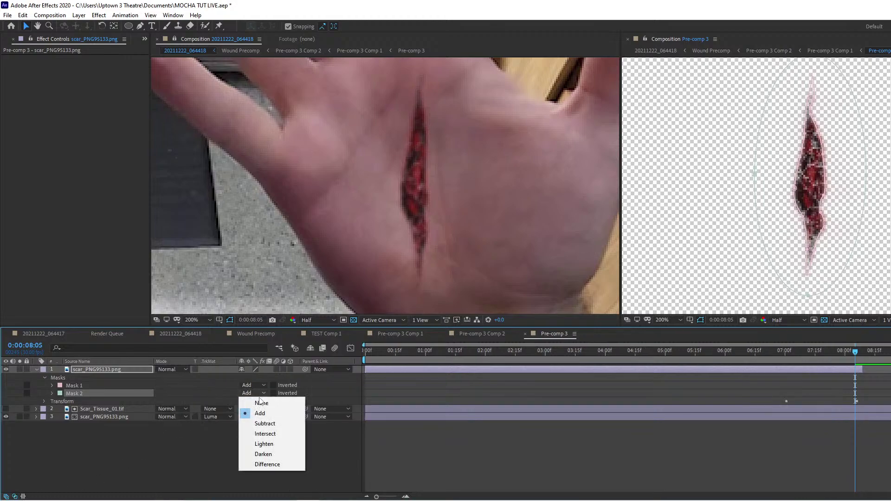
{"action": "left_click", "coordinate": [277, 433]}
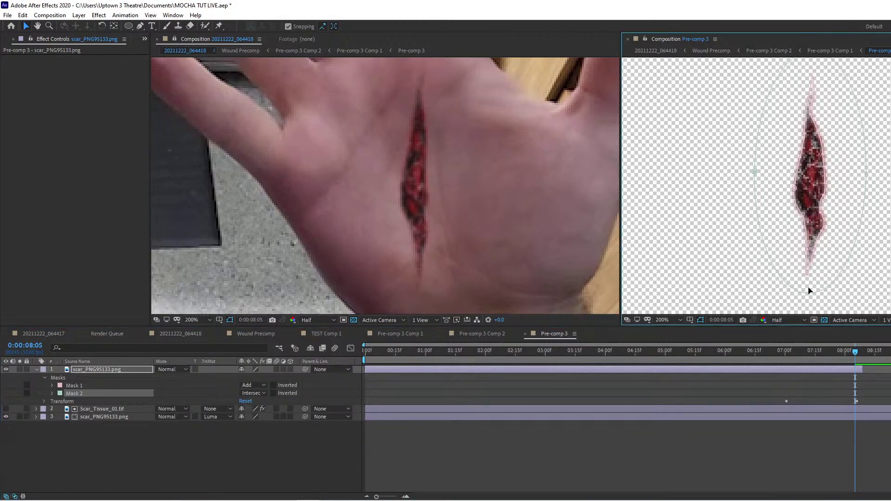
{"action": "left_click_drag", "start_coordinate": [810, 293], "coordinate": [810, 222]}
Solo the top scar_PNG95133.png layer and set its Mask 2 to Subtract.
{"action": "left_click", "coordinate": [19, 370]}
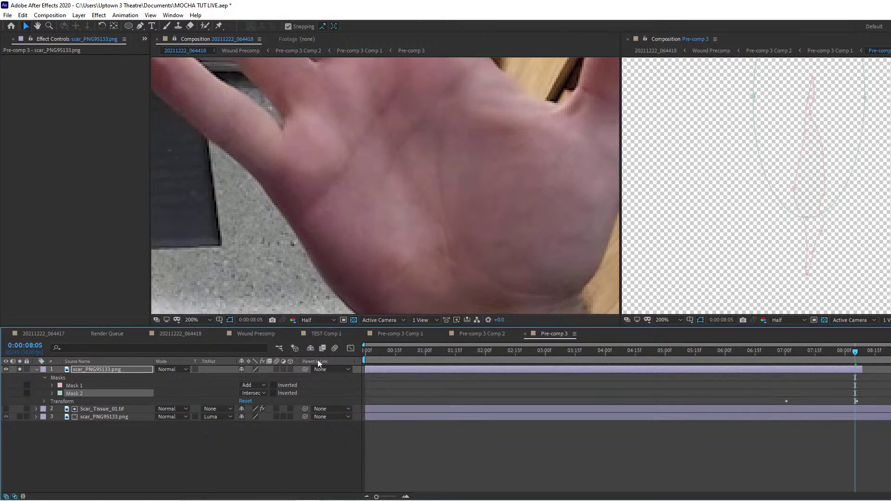
{"action": "left_click", "coordinate": [257, 394]}
{"action": "left_click", "coordinate": [265, 424]}
{"action": "left_click", "coordinate": [133, 433]}
Delete Mask 2 from the top scar_PNG95133.png layer.
{"action": "left_click", "coordinate": [103, 370]}
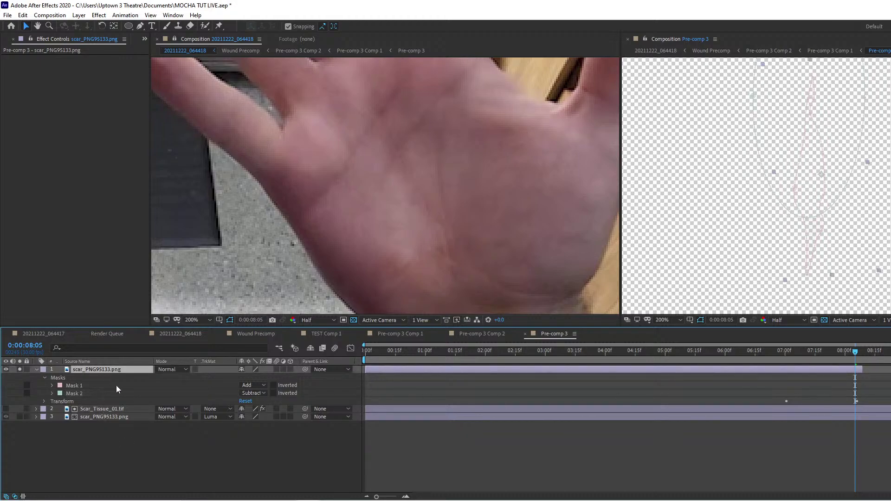
{"action": "left_click", "coordinate": [73, 393]}
{"action": "key", "text": "Delete"}
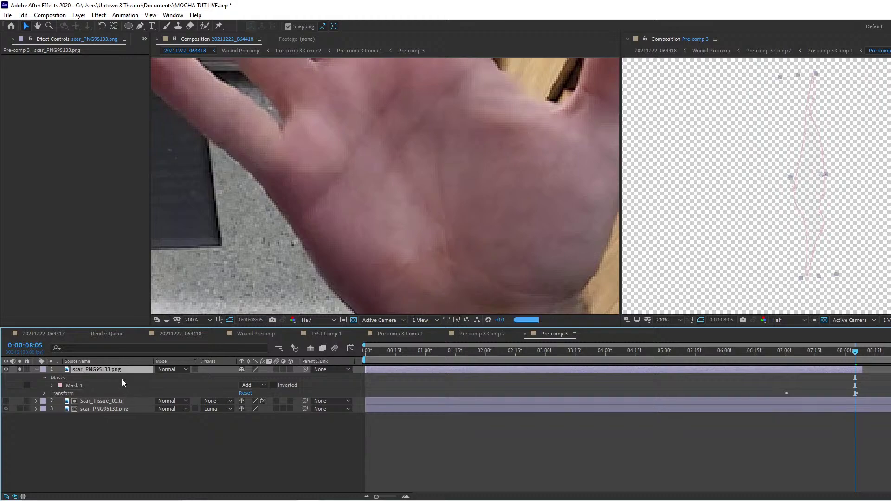
Unsolo the top scar layer and briefly show Scar_Tissue_01.tif to check what it contributes, leaving it hidden.
{"action": "left_click", "coordinate": [97, 399]}
{"action": "left_click", "coordinate": [20, 369]}
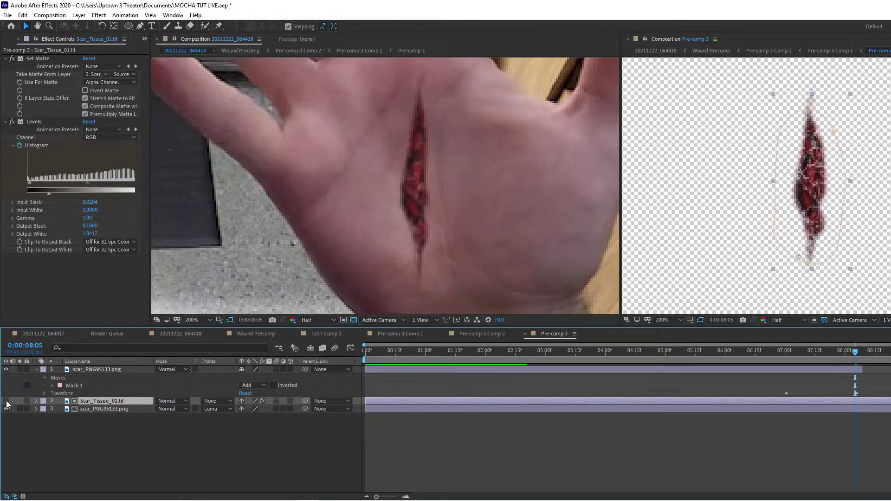
{"action": "left_click", "coordinate": [6, 402]}
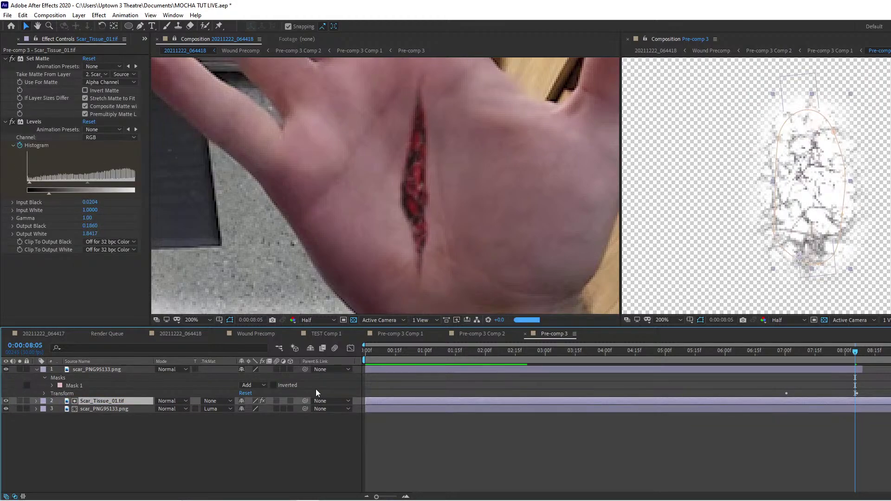
{"action": "left_click", "coordinate": [6, 402]}
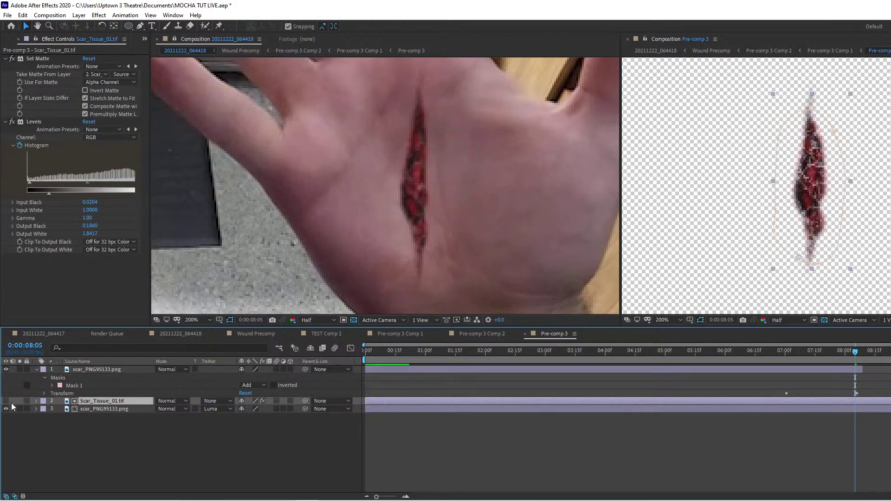
Draw an elliptical mask around the whole scar on the bottom scar_PNG95133.png layer.
{"action": "left_click", "coordinate": [127, 411]}
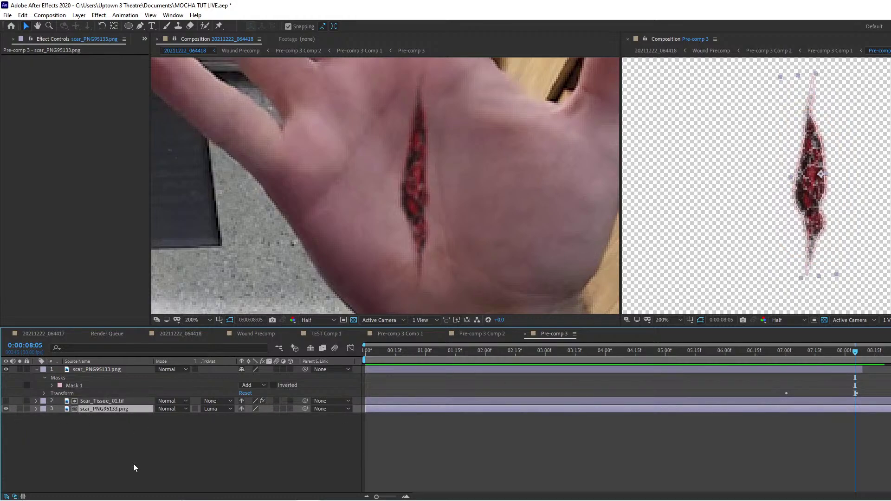
{"action": "left_click", "coordinate": [128, 26]}
{"action": "mouse_move", "coordinate": [767, 67]}
{"action": "left_mouse_down"}
{"action": "mouse_move", "coordinate": [798, 186]}
{"action": "mouse_move", "coordinate": [851, 314]}
{"action": "left_mouse_up"}
{"action": "key", "text": "v"}
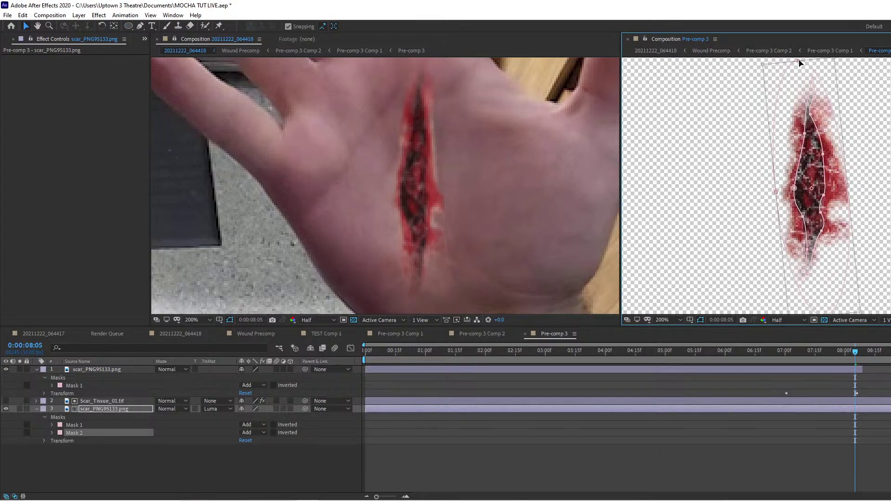
Reposition the elliptical Mask 2 on the bottom scar_PNG95133.png layer so that it sits lower over the scar.
{"action": "left_click_drag", "start_coordinate": [760, 67], "coordinate": [780, 71]}
{"action": "left_click_drag", "start_coordinate": [852, 241], "coordinate": [845, 175]}
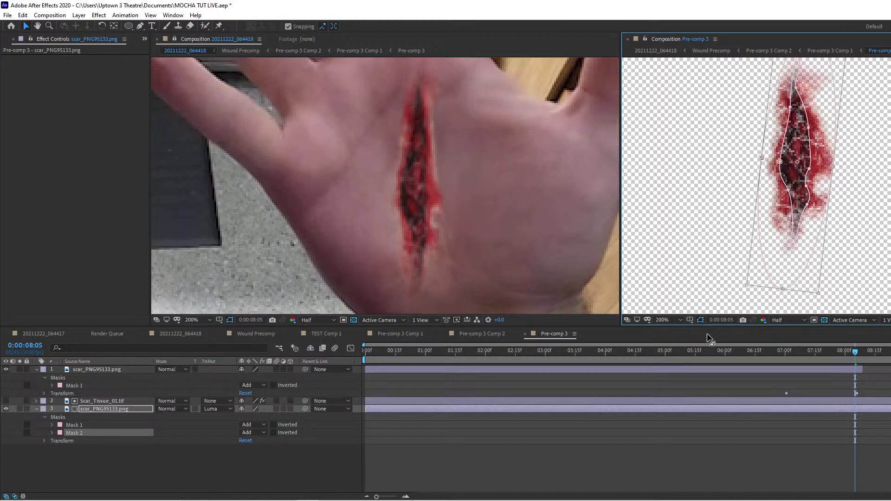
{"action": "key", "text": "Return"}
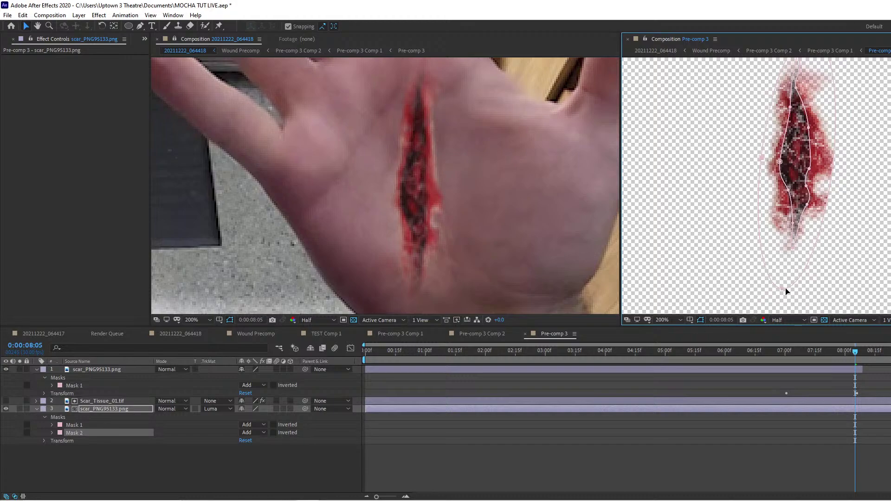
{"action": "double_click", "coordinate": [785, 291]}
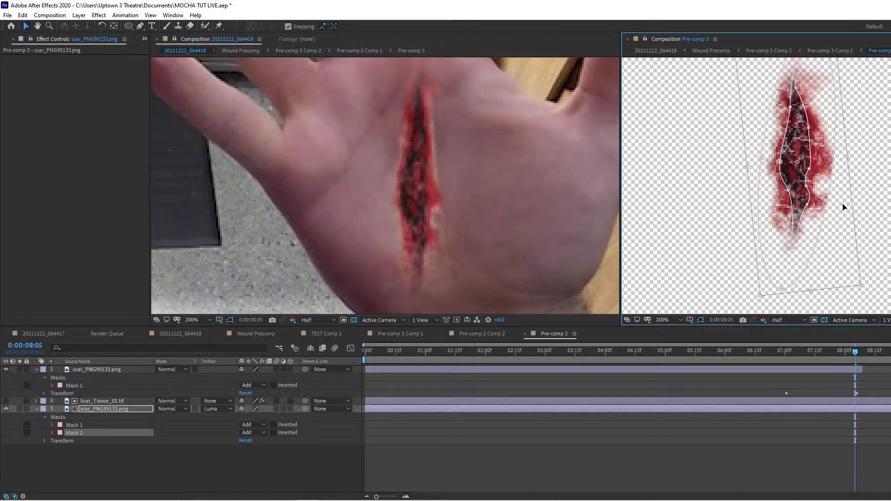
{"action": "left_click_drag", "start_coordinate": [836, 224], "coordinate": [823, 267]}
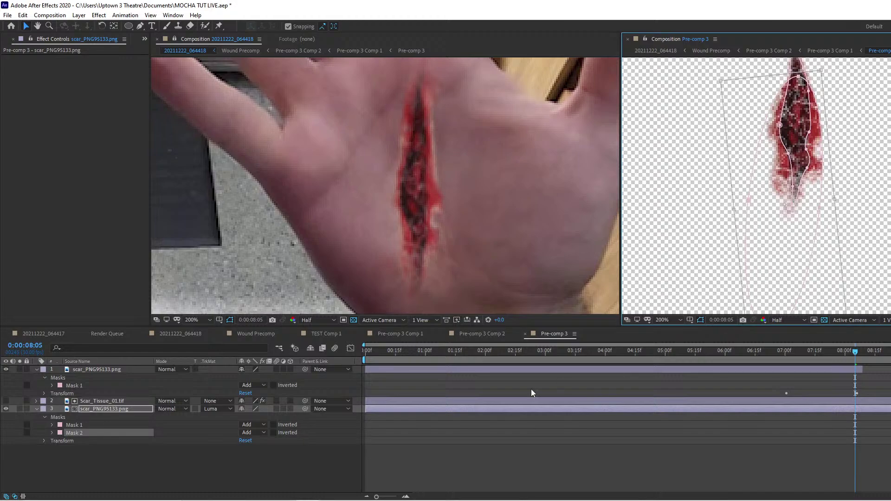
{"action": "left_click", "coordinate": [250, 486]}
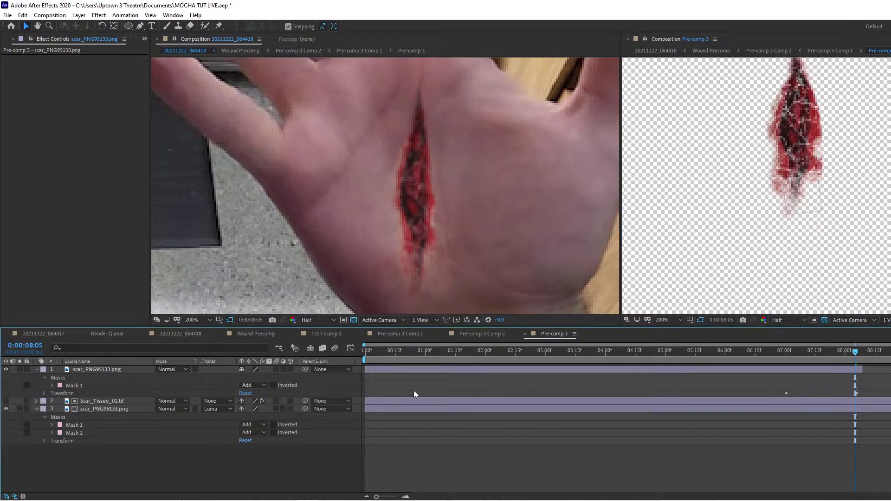
Try Subtract as the mode of the bottom scar layer's Mask 2, and set it to Intersect instead.
{"action": "left_click", "coordinate": [266, 434]}
{"action": "left_click", "coordinate": [274, 383]}
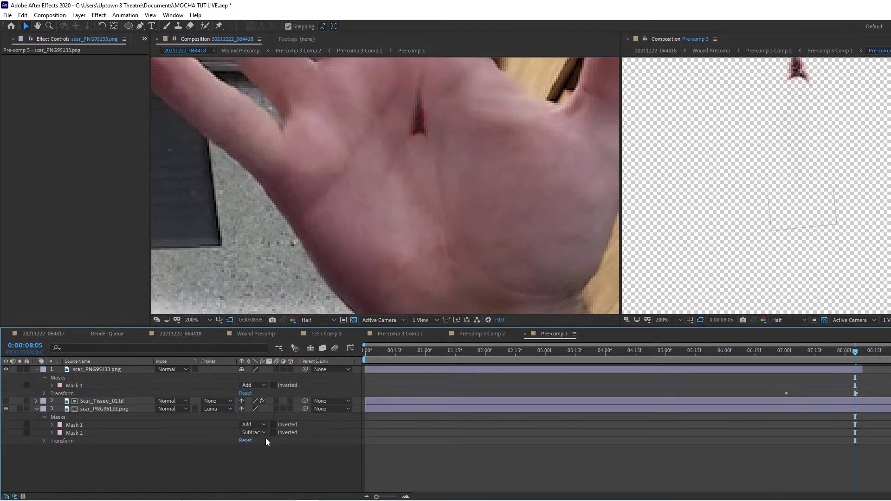
{"action": "left_click", "coordinate": [264, 433]}
{"action": "left_click", "coordinate": [260, 393]}
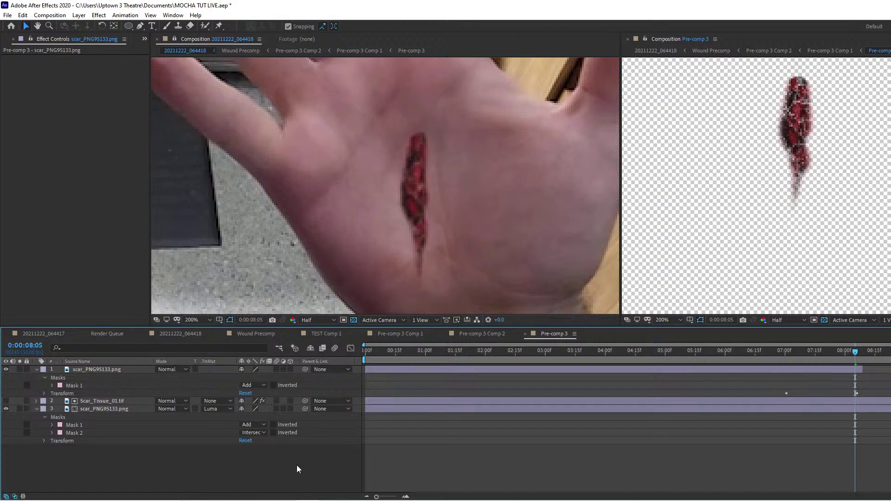
Move Mask 2's ellipse back up so that it surrounds the whole scar on the bottom scar layer.
{"action": "left_click", "coordinate": [97, 411]}
{"action": "left_click", "coordinate": [85, 434]}
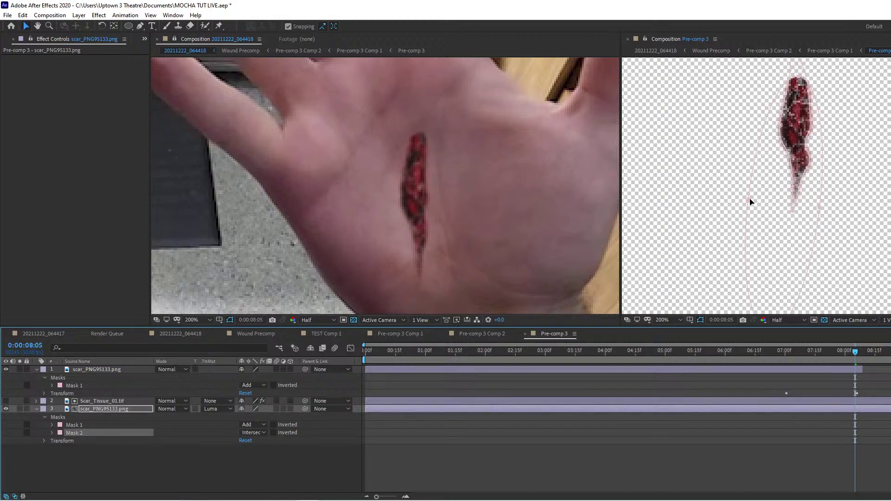
{"action": "scroll", "coordinate": [796, 209], "scroll_direction": "down", "scroll_amount": 2}
{"action": "left_click_drag", "start_coordinate": [816, 229], "coordinate": [820, 193]}
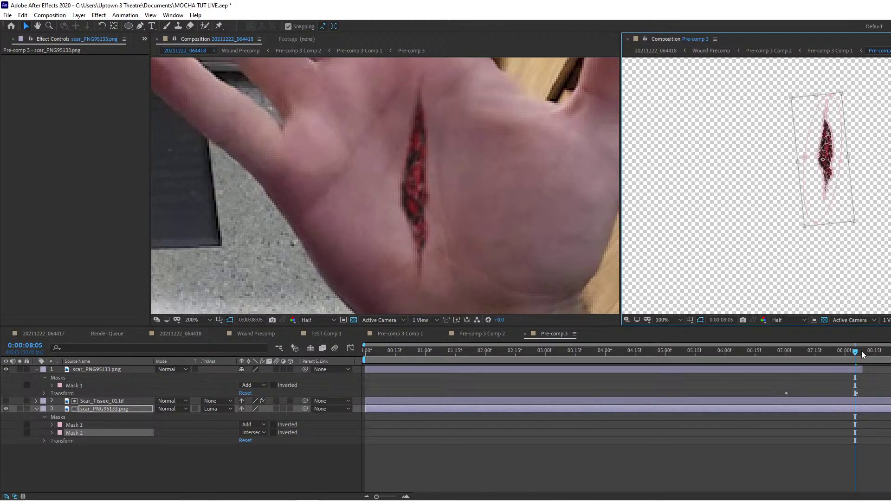
Keyframe Mask 2's path around the scar at 0:00:08:18 and collapse the ellipse toward the scar's middle at 0:00:09:07.
{"action": "left_click_drag", "start_coordinate": [881, 352], "coordinate": [881, 356]}
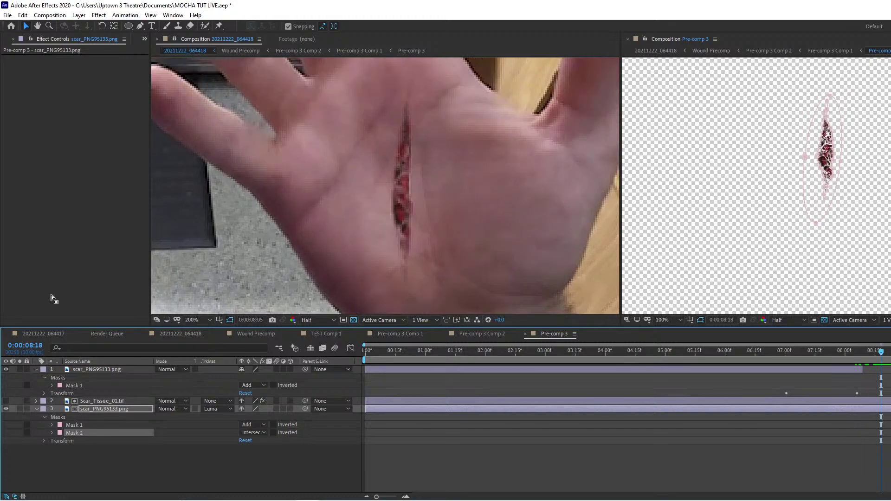
{"action": "left_click", "coordinate": [134, 453]}
{"action": "left_click", "coordinate": [75, 431]}
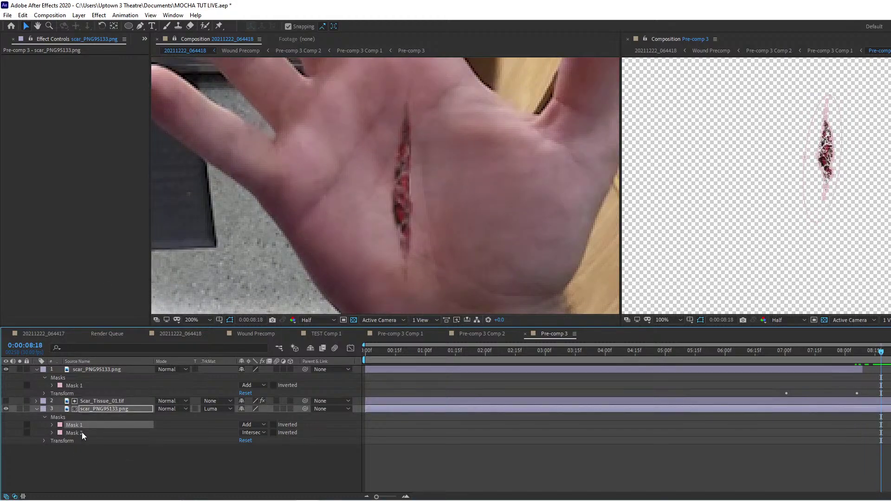
{"action": "left_click", "coordinate": [52, 433]}
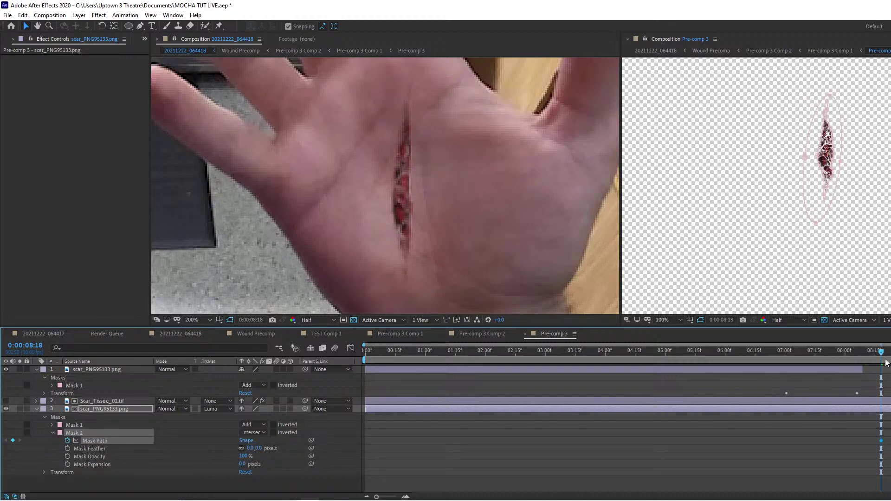
{"action": "left_click_drag", "start_coordinate": [883, 353], "coordinate": [890, 353]}
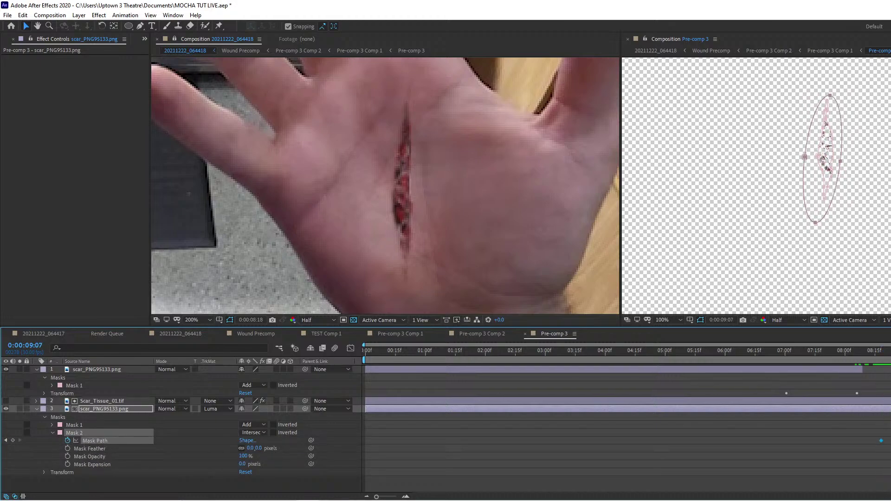
{"action": "left_click", "coordinate": [832, 99]}
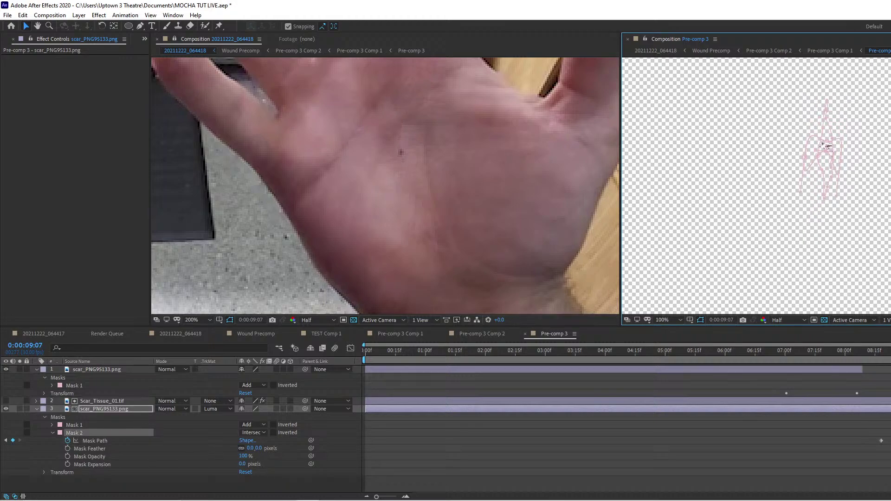
Try moving Mask 2's first Mask Path keyframe to 0:00:08:11 and scrub through the closing wound.
{"action": "mouse_move", "coordinate": [890, 351]}
{"action": "left_mouse_down"}
{"action": "mouse_move", "coordinate": [872, 355]}
{"action": "mouse_move", "coordinate": [886, 355]}
{"action": "left_mouse_up"}
{"action": "left_click", "coordinate": [75, 433]}
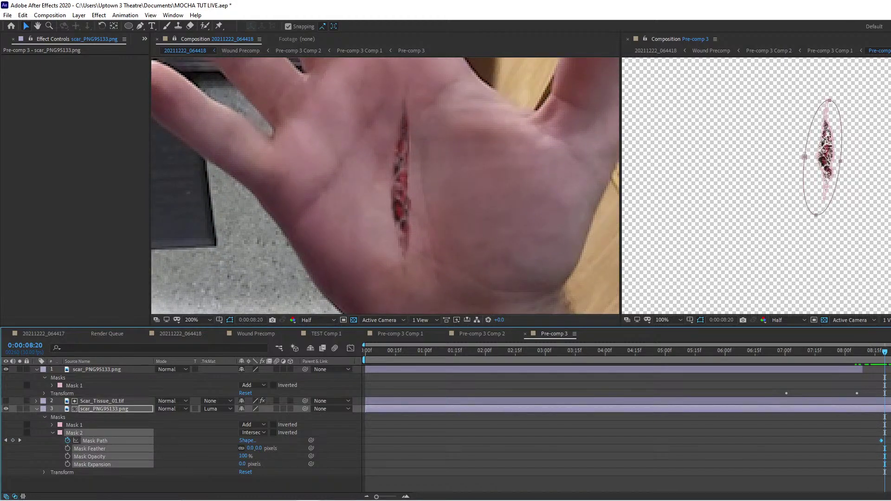
{"action": "left_click", "coordinate": [95, 441]}
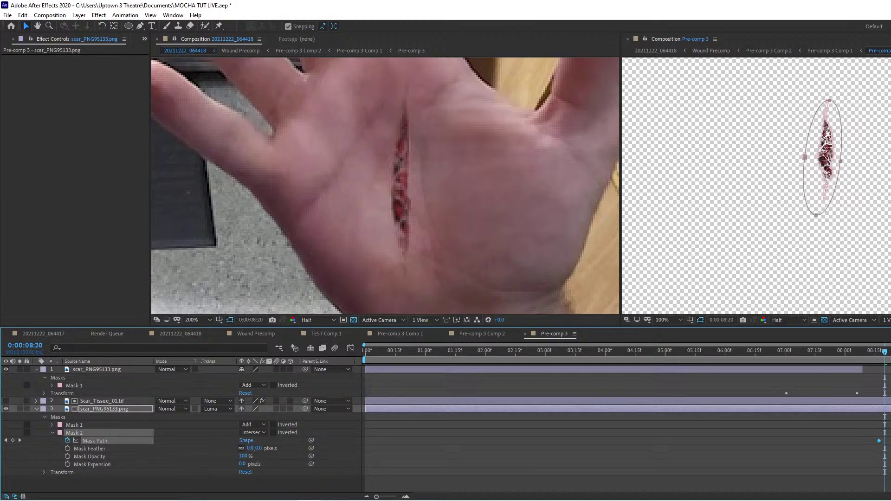
{"action": "left_click_drag", "start_coordinate": [879, 441], "coordinate": [867, 442]}
{"action": "left_click", "coordinate": [866, 353]}
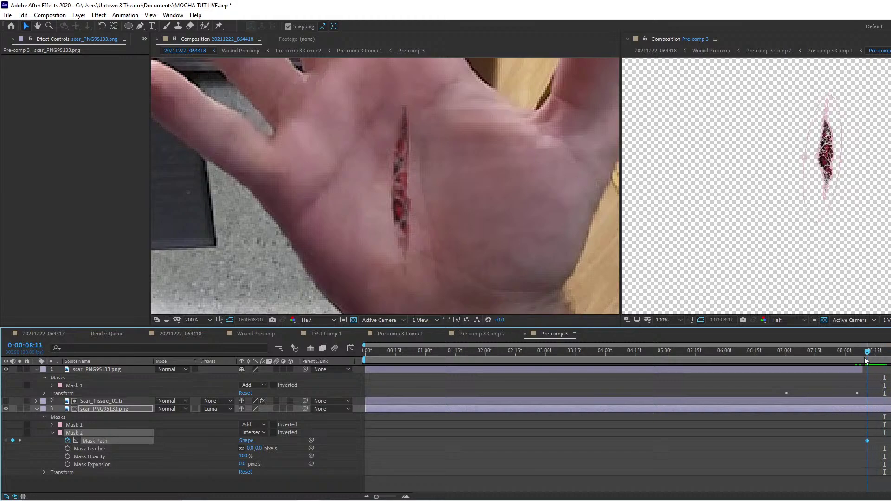
{"action": "left_click", "coordinate": [881, 353]}
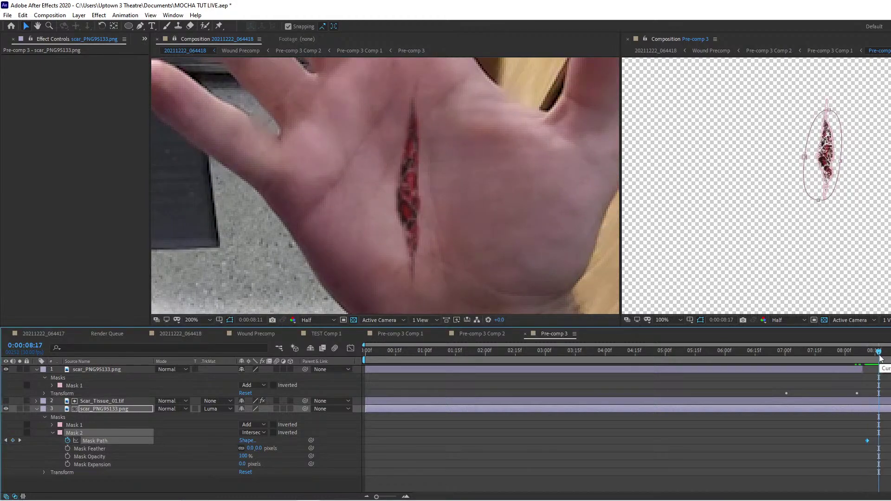
{"action": "left_click", "coordinate": [884, 354]}
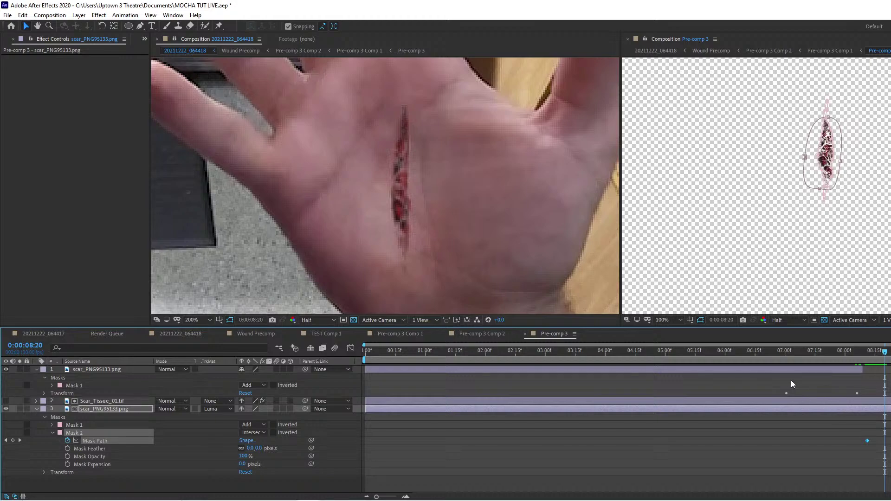
Try retiming Mask 2's closing animation to run from 0:00:07:08 to about 0:00:08:09, and scrub through it.
{"action": "left_click", "coordinate": [787, 353]}
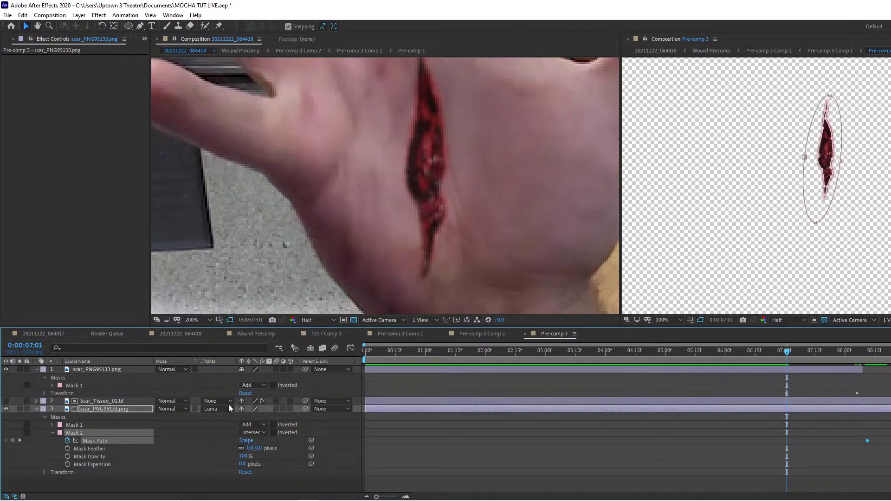
{"action": "left_click_drag", "start_coordinate": [784, 355], "coordinate": [803, 354]}
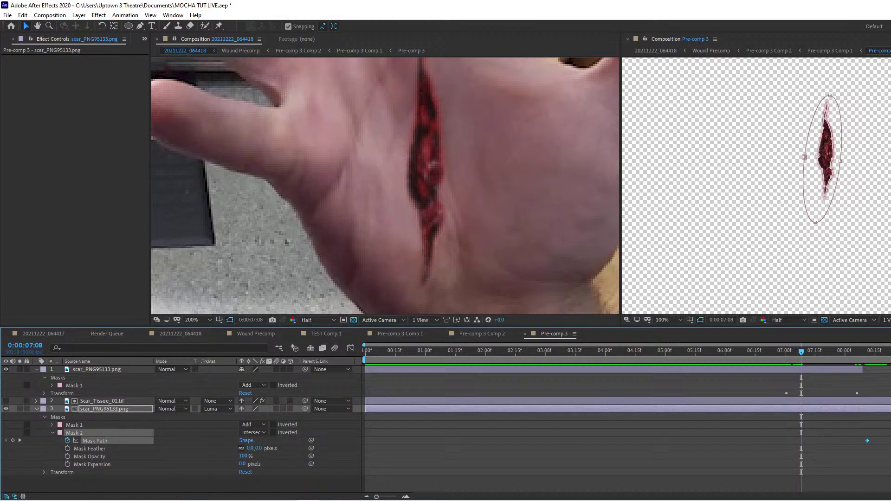
{"action": "mouse_move", "coordinate": [869, 442]}
{"action": "left_mouse_down"}
{"action": "mouse_move", "coordinate": [802, 457]}
{"action": "mouse_move", "coordinate": [864, 443]}
{"action": "left_mouse_up"}
{"action": "left_click", "coordinate": [852, 465]}
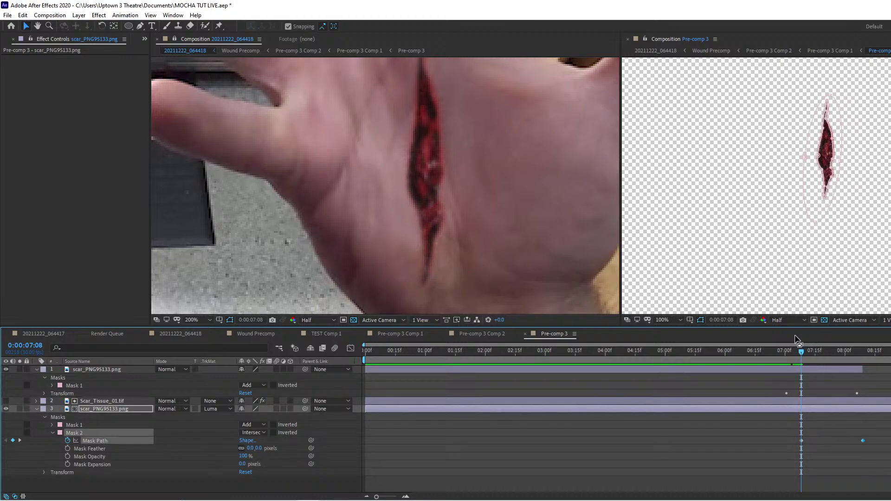
{"action": "left_click_drag", "start_coordinate": [784, 353], "coordinate": [848, 355]}
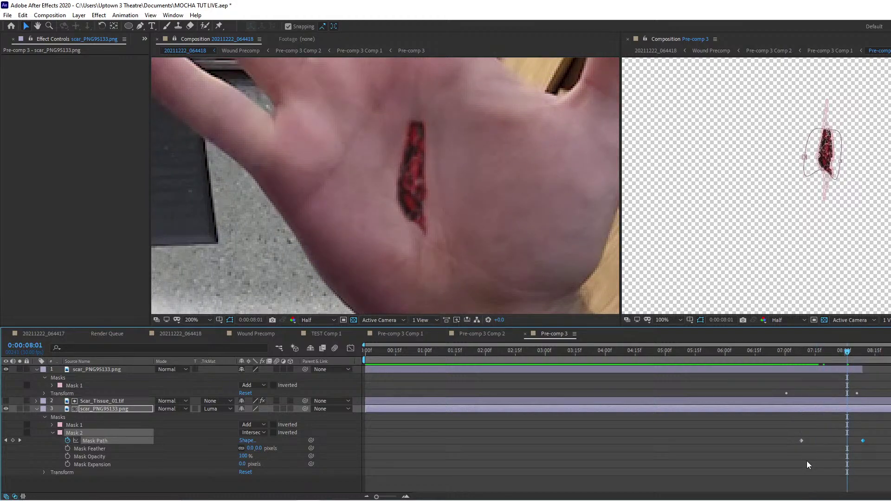
Move Mask 2's opening Mask Path keyframe to about 0:00:07:23 and its closing keyframe later, checking the slower closing by scrubbing.
{"action": "left_click_drag", "start_coordinate": [803, 441], "coordinate": [831, 442]}
{"action": "left_click", "coordinate": [863, 461]}
{"action": "left_click_drag", "start_coordinate": [795, 351], "coordinate": [863, 356]}
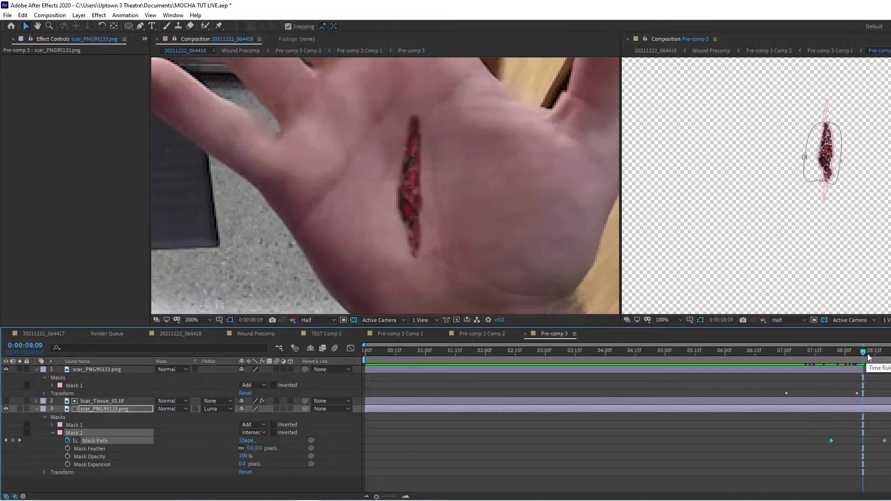
{"action": "left_click", "coordinate": [887, 449]}
{"action": "left_click_drag", "start_coordinate": [885, 441], "coordinate": [890, 441]}
{"action": "left_click_drag", "start_coordinate": [837, 356], "coordinate": [890, 357]}
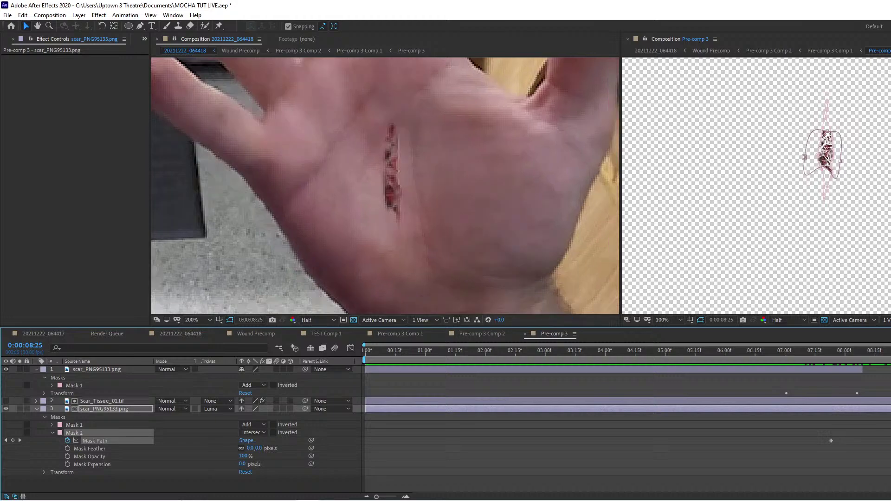
Animate Mask 1's Mask Expansion on the bottom scar layer from 0 pixels at 0:00:08:15 to -41 pixels at 0:00:08:25.
{"action": "left_click", "coordinate": [850, 356]}
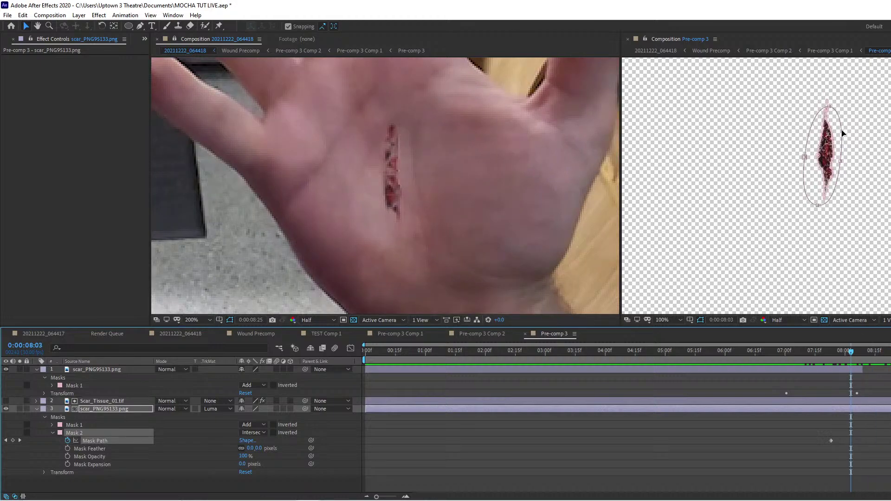
{"action": "scroll", "coordinate": [846, 183], "scroll_direction": "up", "scroll_amount": 5}
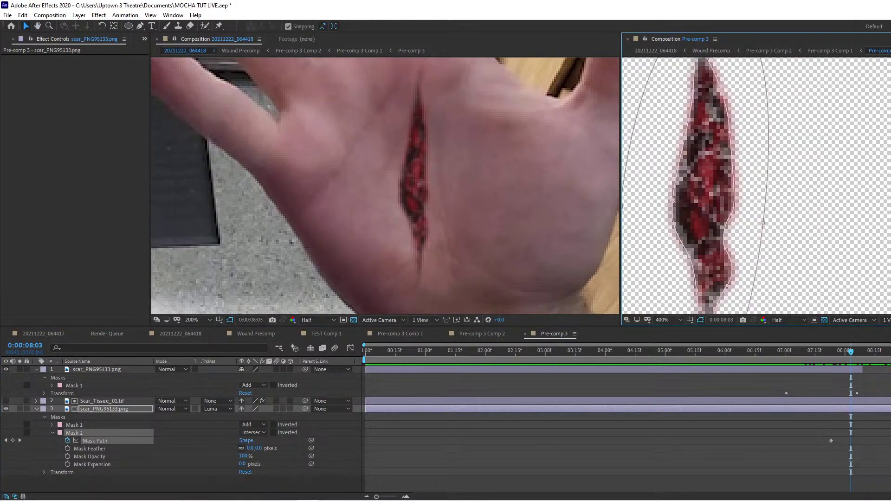
{"action": "left_click", "coordinate": [79, 426]}
{"action": "key", "text": "u"}
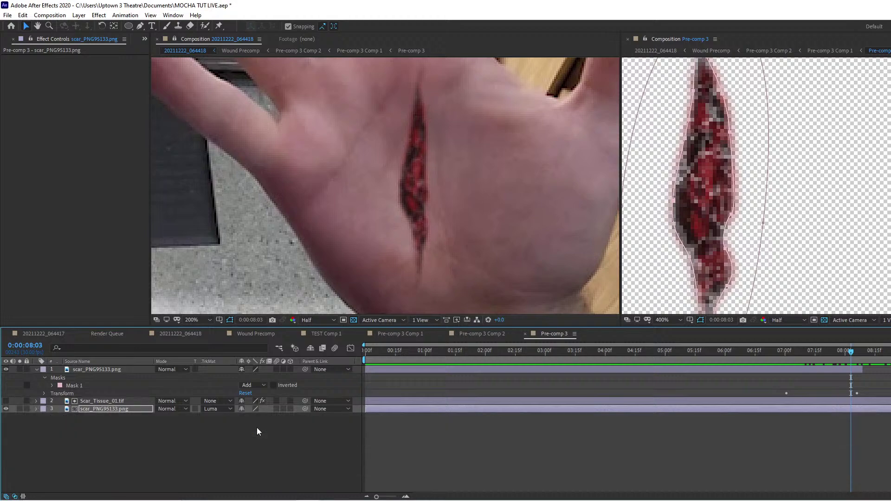
{"action": "key", "text": "m"}
{"action": "key", "text": "m"}
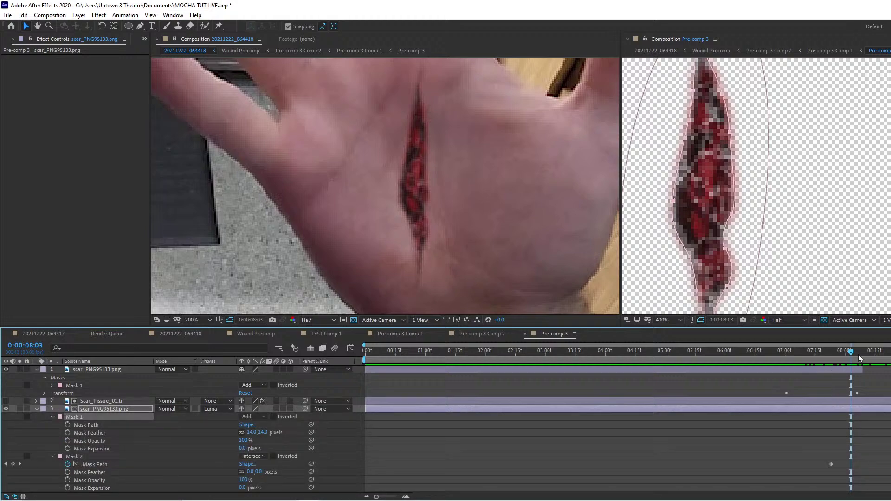
{"action": "left_click", "coordinate": [872, 351]}
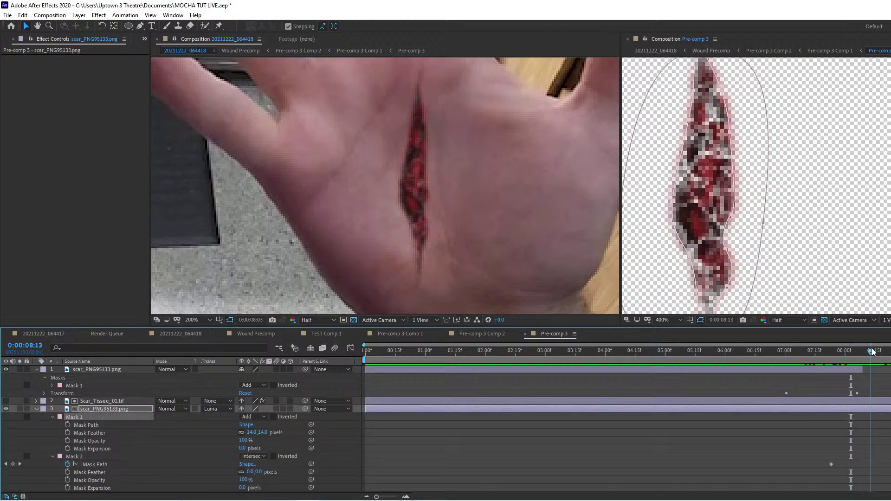
{"action": "left_click", "coordinate": [876, 351]}
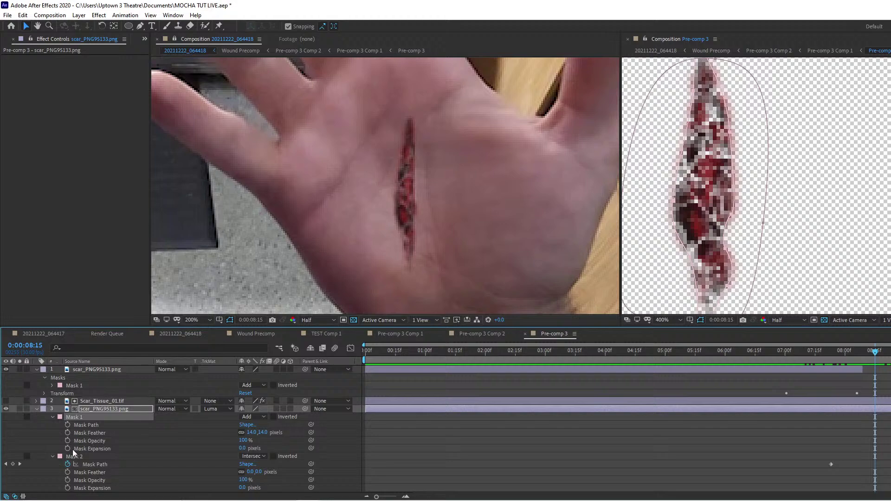
{"action": "left_click", "coordinate": [68, 449]}
{"action": "left_click_drag", "start_coordinate": [877, 354], "coordinate": [888, 356]}
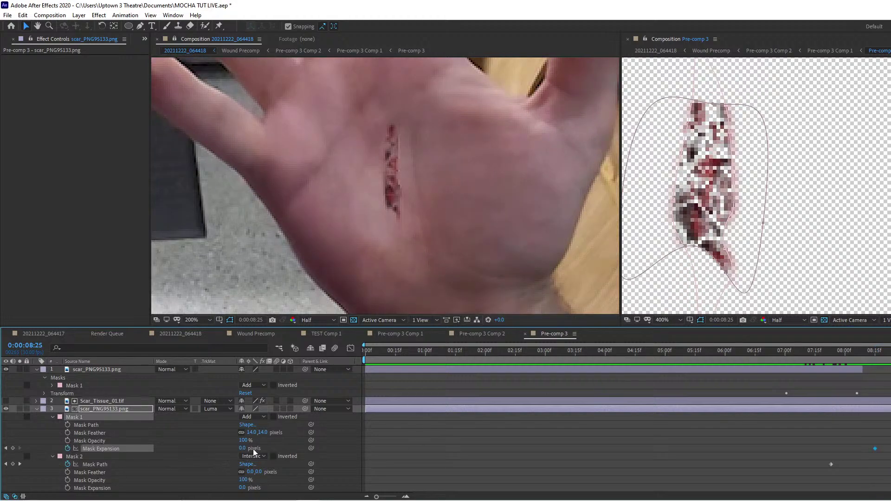
{"action": "left_click_drag", "start_coordinate": [243, 448], "coordinate": [227, 452]}
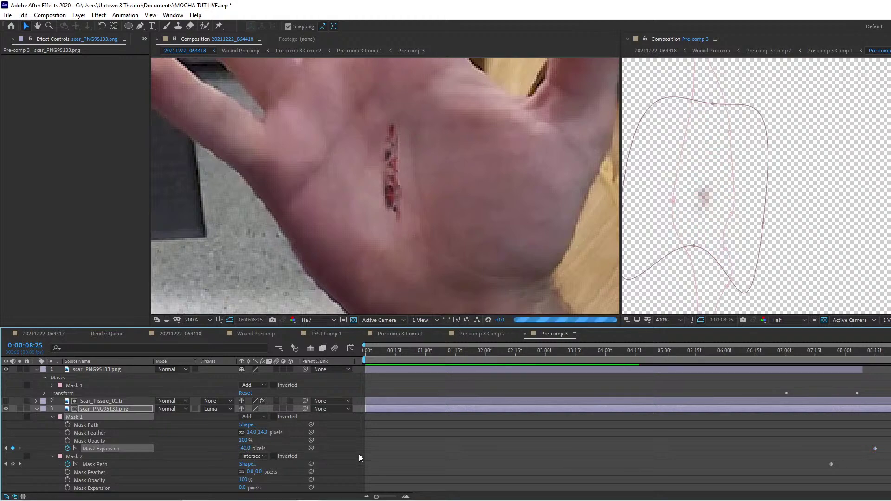
Move Mask 1's first Mask Expansion keyframe to about 0:00:07:25 and its last slightly later, and scrub through the shrinking wound.
{"action": "left_click_drag", "start_coordinate": [889, 449], "coordinate": [890, 449]}
{"action": "left_click_drag", "start_coordinate": [886, 356], "coordinate": [865, 360]}
{"action": "left_click_drag", "start_coordinate": [875, 449], "coordinate": [837, 446]}
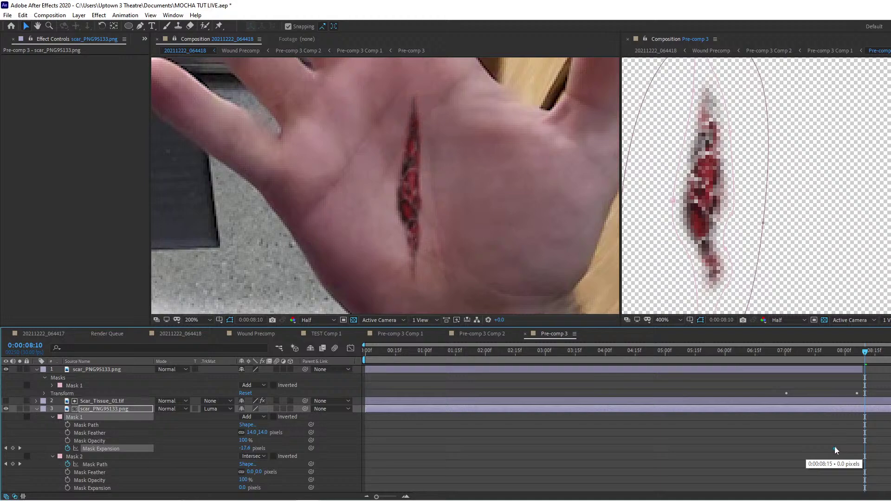
{"action": "left_click_drag", "start_coordinate": [812, 355], "coordinate": [849, 353]}
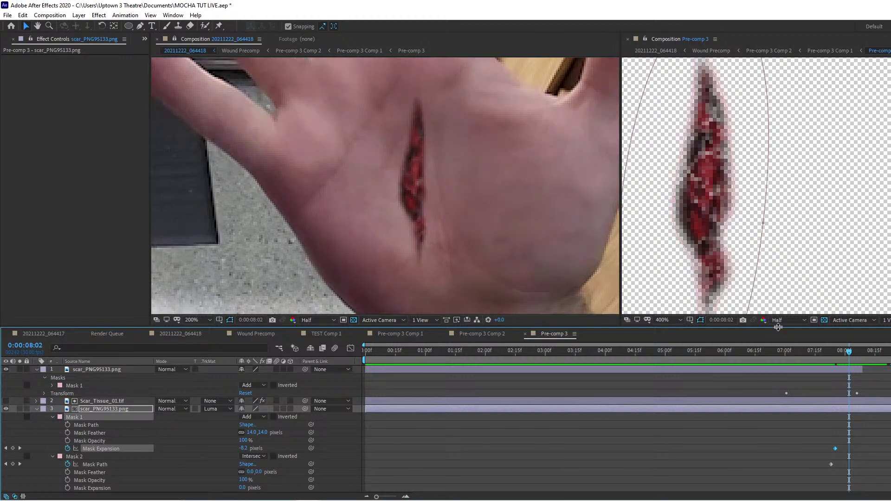
Set the Pre-comp 3 and hand composition viewers to Full resolution, scrubbing the closing wound between about 0:00:08:02 and 0:00:08:12.
{"action": "left_click", "coordinate": [800, 320]}
{"action": "left_click", "coordinate": [800, 278]}
{"action": "scroll", "coordinate": [800, 205], "scroll_direction": "down", "scroll_amount": 2}
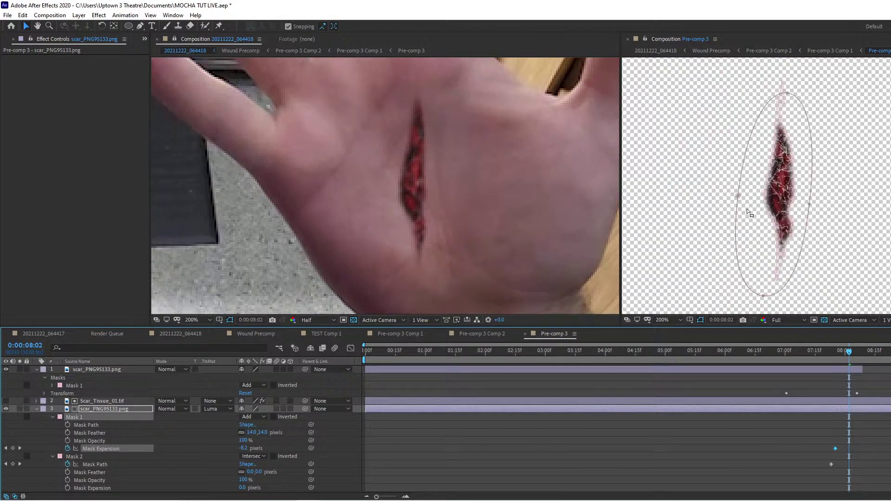
{"action": "left_click_drag", "start_coordinate": [834, 356], "coordinate": [864, 361]}
{"action": "left_click", "coordinate": [868, 454]}
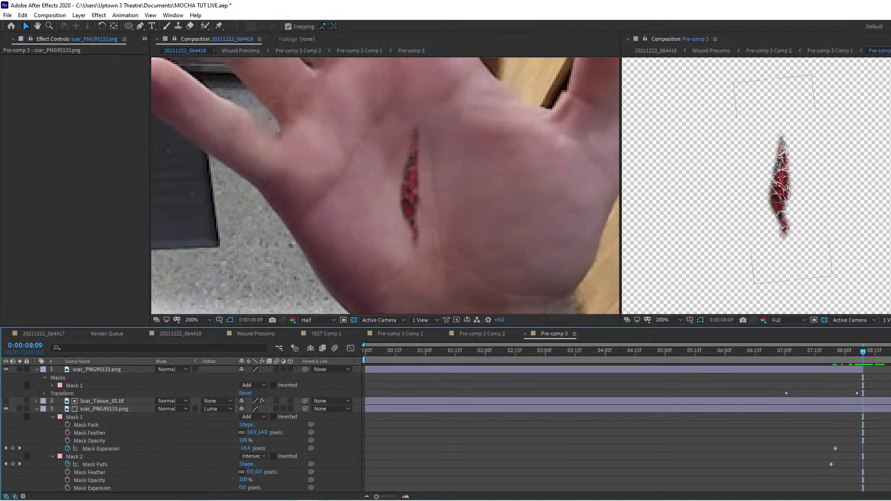
{"action": "left_click", "coordinate": [96, 465]}
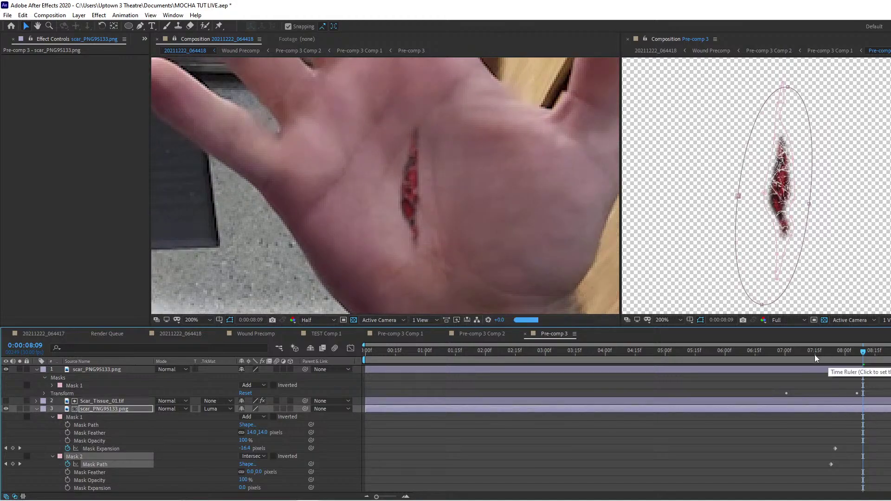
{"action": "left_click", "coordinate": [846, 354]}
{"action": "left_click_drag", "start_coordinate": [847, 357], "coordinate": [867, 355]}
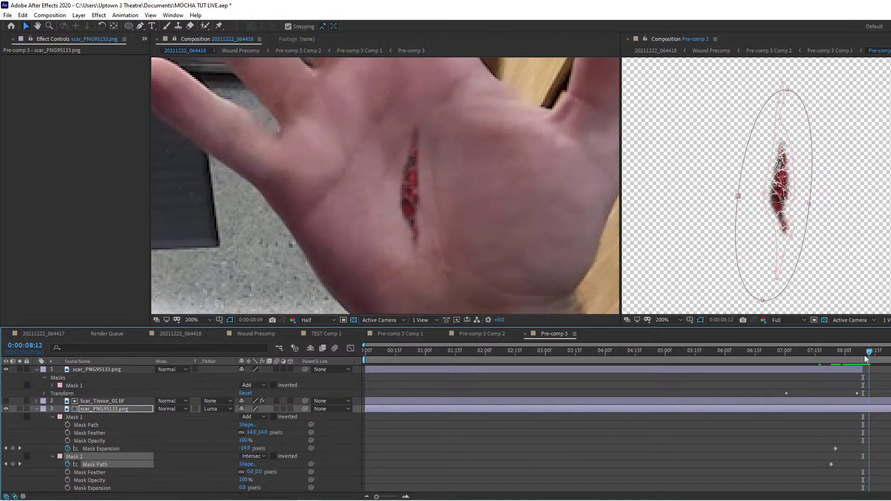
{"action": "left_click", "coordinate": [313, 323]}
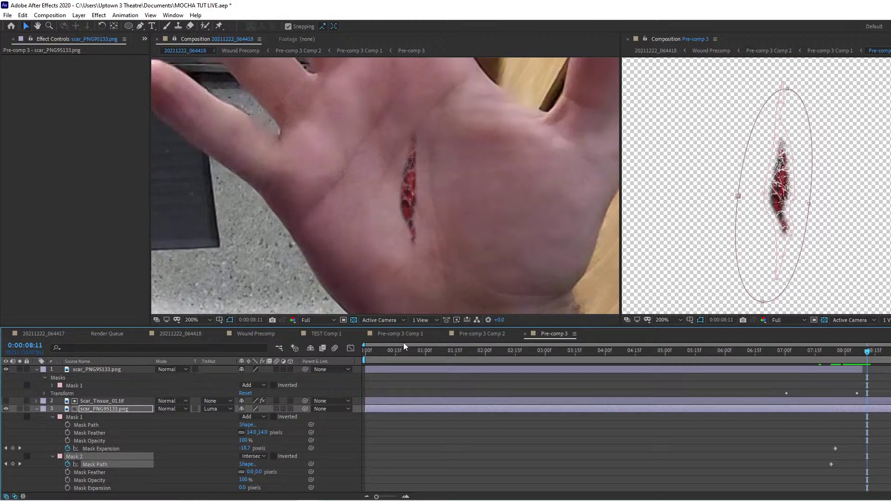
Examine the wound in the enlarged hand composition, then scrub from 0:00:02:10 to 0:00:08:00 to review how it closes.
{"action": "key", "text": "grave"}
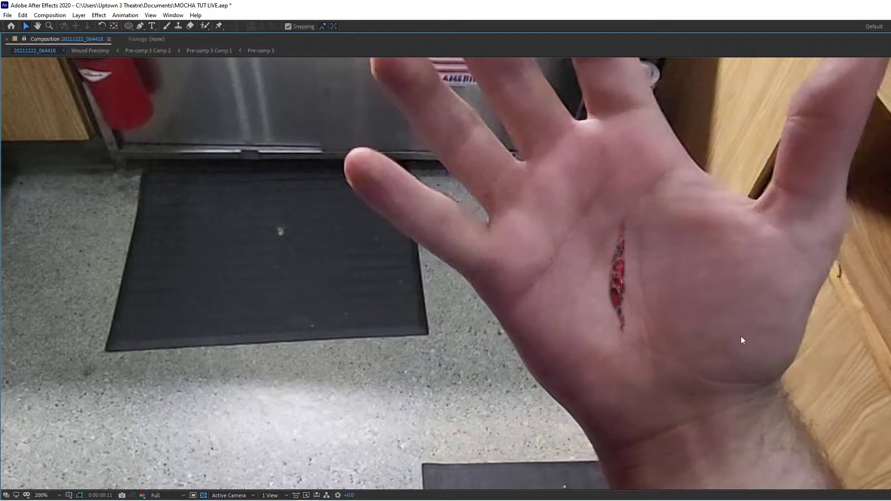
{"action": "key", "text": "grave"}
{"action": "left_click_drag", "start_coordinate": [541, 357], "coordinate": [505, 356]}
{"action": "left_click", "coordinate": [467, 237]}
{"action": "scroll", "coordinate": [423, 196], "scroll_direction": "down", "scroll_amount": 2}
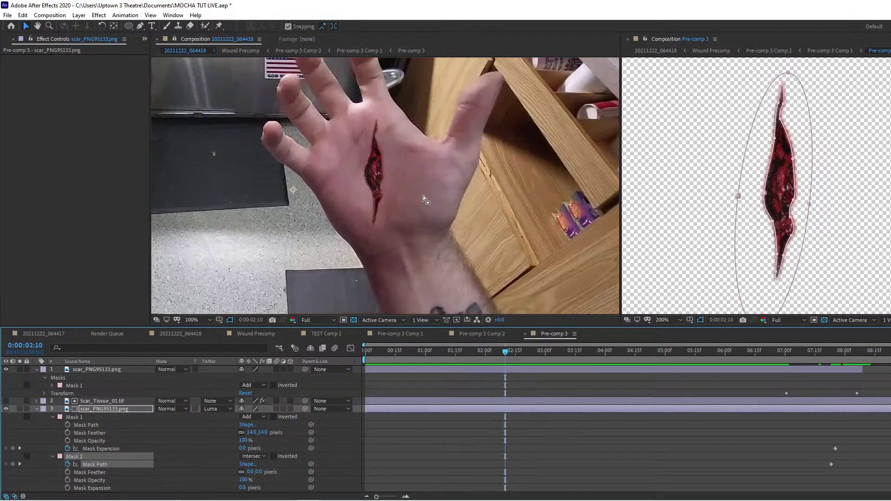
{"action": "left_click_drag", "start_coordinate": [608, 352], "coordinate": [845, 355]}
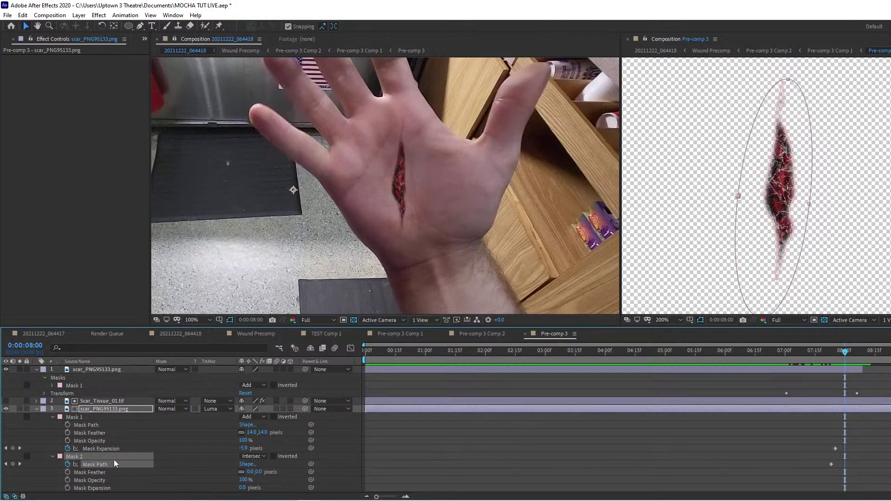
Try Mask 1's Mask Feather on the bottom scar layer at 0 and 29 pixels, and undo both changes.
{"action": "left_click", "coordinate": [109, 417]}
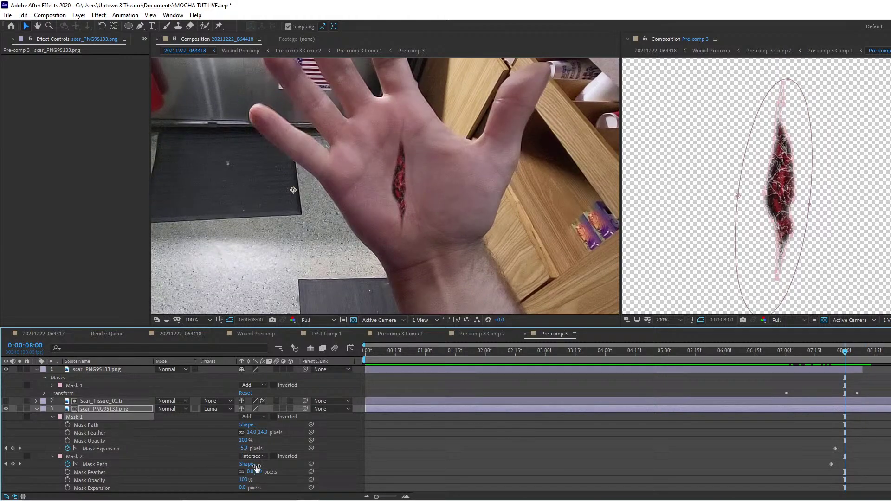
{"action": "key", "text": "u"}
{"action": "left_click", "coordinate": [113, 409]}
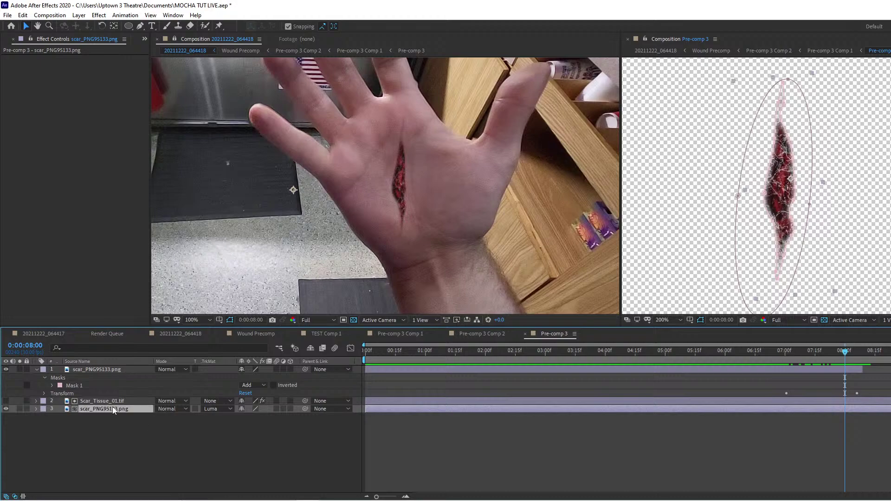
{"action": "key", "text": "m"}
{"action": "key", "text": "m"}
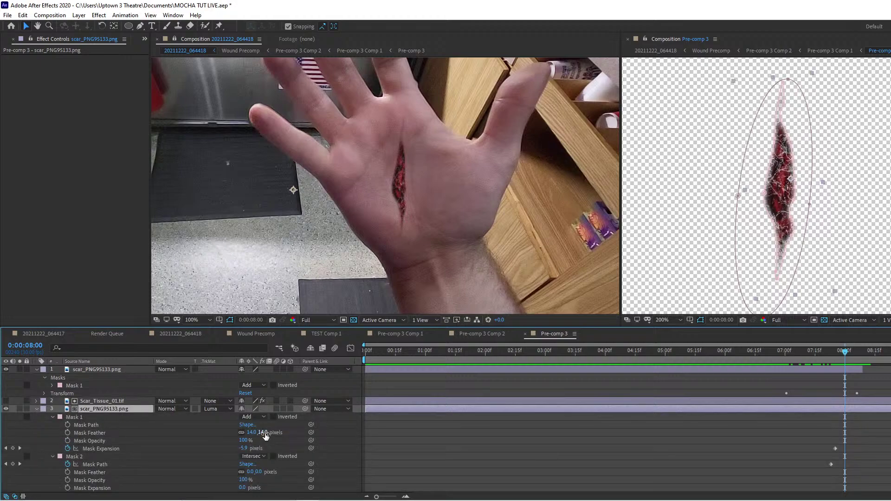
{"action": "left_click_drag", "start_coordinate": [265, 437], "coordinate": [260, 435]}
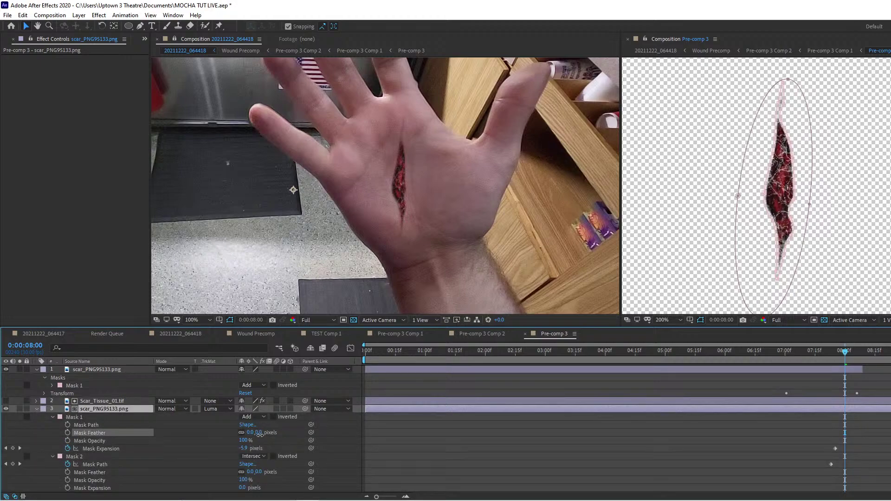
{"action": "scroll", "coordinate": [398, 201], "scroll_direction": "up", "scroll_amount": 2}
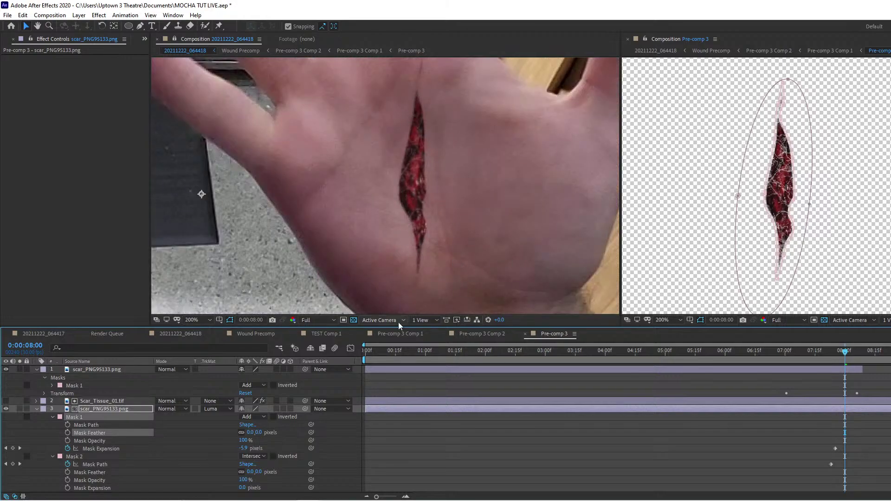
{"action": "mouse_move", "coordinate": [259, 436]}
{"action": "left_mouse_down"}
{"action": "mouse_move", "coordinate": [284, 433]}
{"action": "mouse_move", "coordinate": [275, 434]}
{"action": "left_mouse_up"}
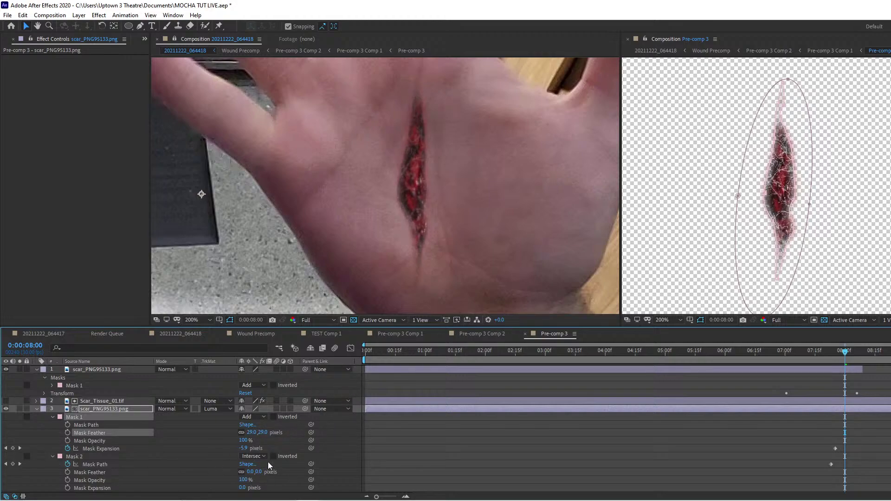
{"action": "key", "text": "ctrl+z"}
{"action": "key", "text": "ctrl+z"}
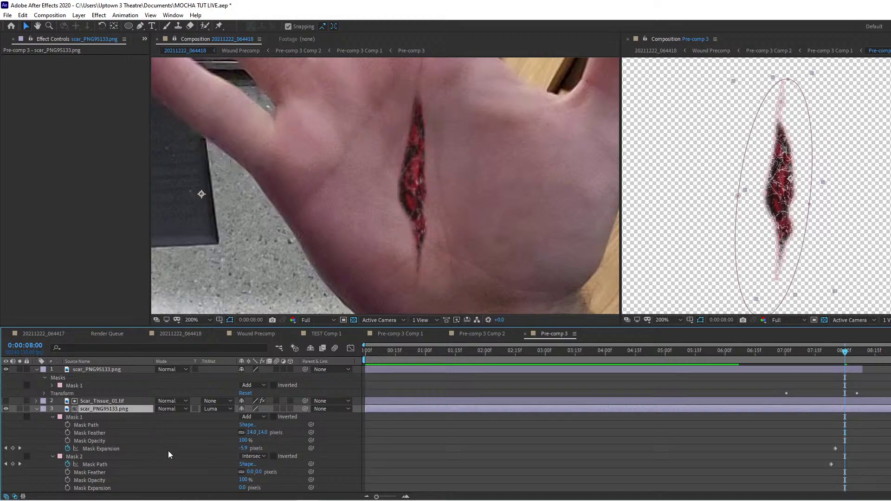
Animate Mask 1's Mask Feather on the bottom scar layer from 14 pixels at 0:00:08:00 to 0 pixels at 0:00:08:21.
{"action": "left_click", "coordinate": [68, 433]}
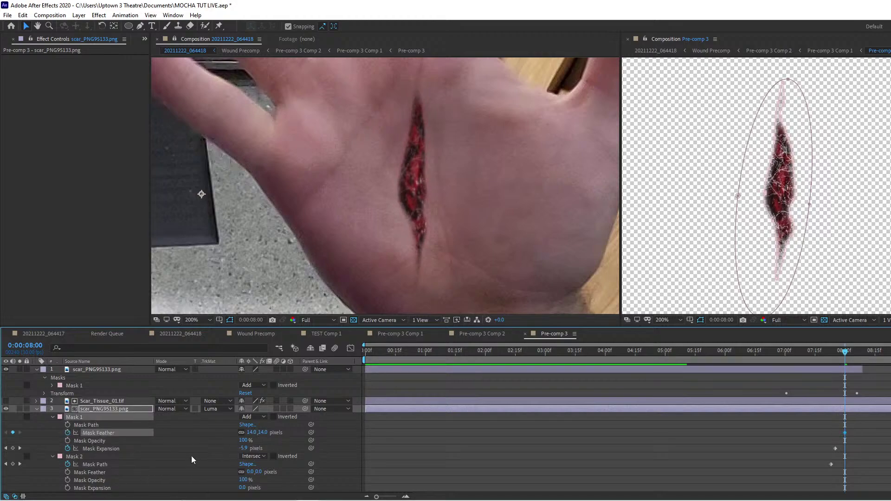
{"action": "left_click_drag", "start_coordinate": [845, 353], "coordinate": [889, 359]}
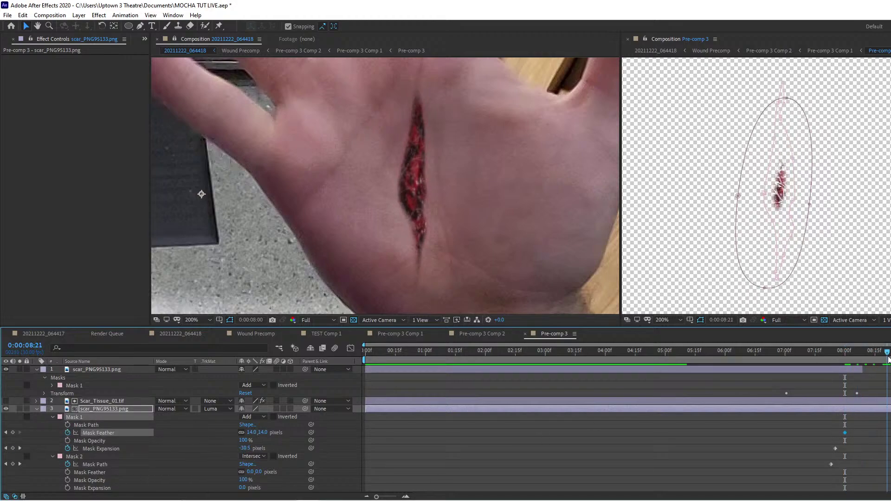
{"action": "left_click_drag", "start_coordinate": [264, 436], "coordinate": [257, 434]}
{"action": "left_click", "coordinate": [258, 433]}
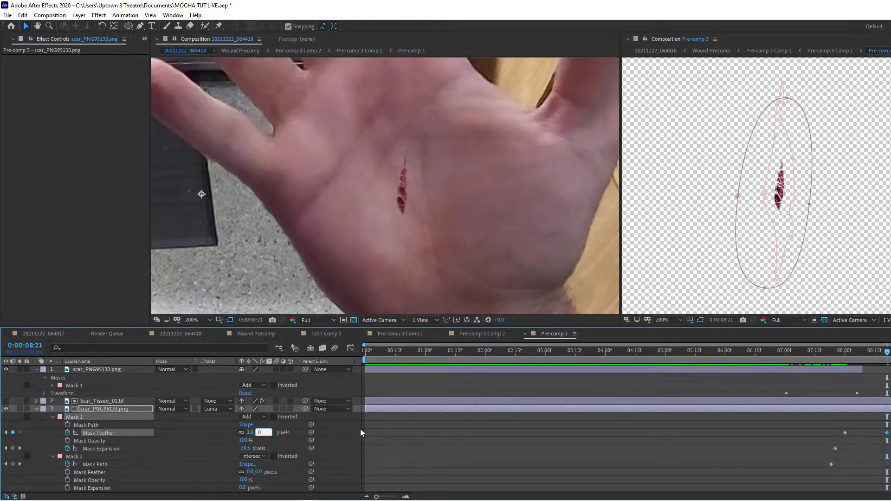
{"action": "type", "text": "0"}
{"action": "key", "text": "Return"}
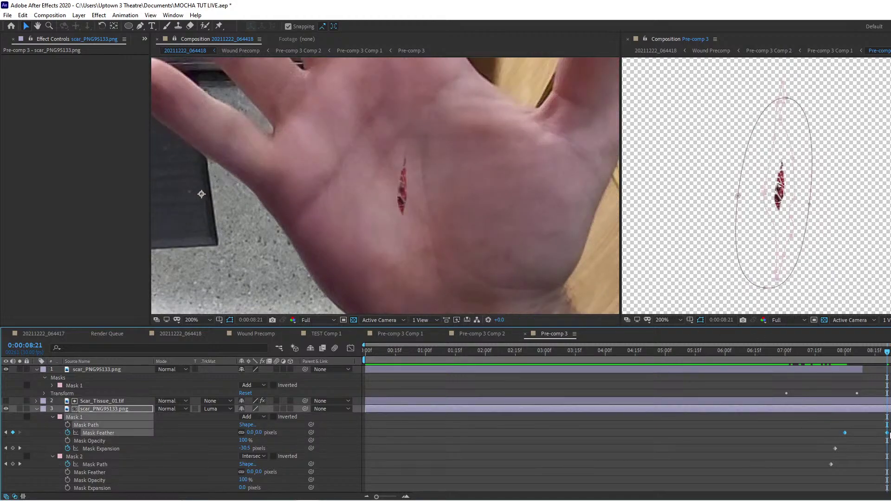
Shift both Mask Feather keyframes earlier, to about 0:00:07:18 and 0:00:08:09, and scrub through the closing wound.
{"action": "left_click_drag", "start_coordinate": [887, 433], "coordinate": [863, 433]}
{"action": "left_click_drag", "start_coordinate": [830, 355], "coordinate": [804, 358]}
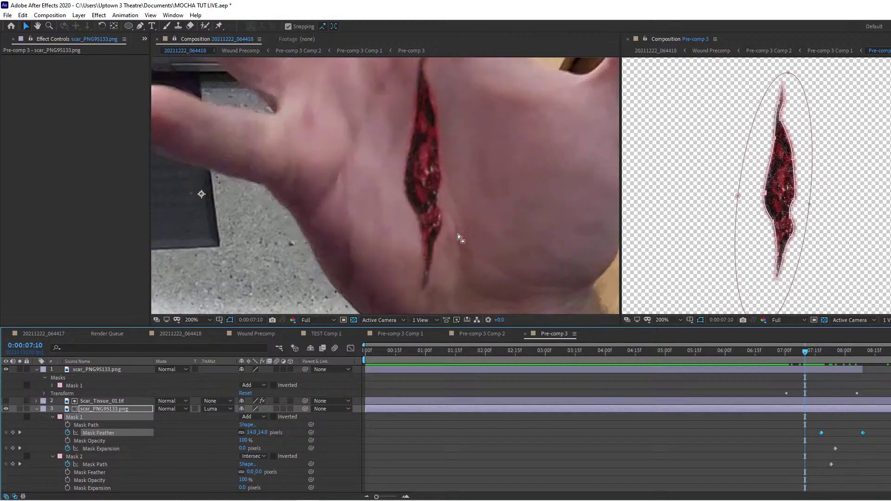
{"action": "left_click_drag", "start_coordinate": [806, 346], "coordinate": [834, 357]}
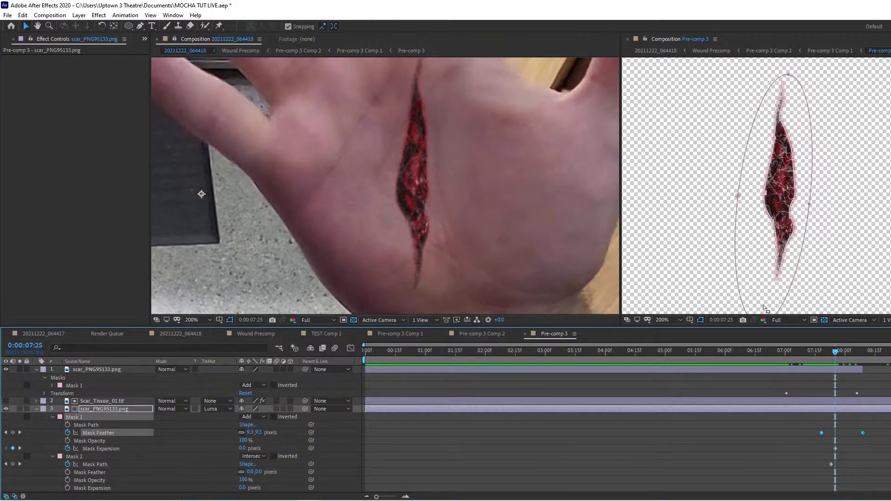
{"action": "left_click_drag", "start_coordinate": [836, 356], "coordinate": [875, 355]}
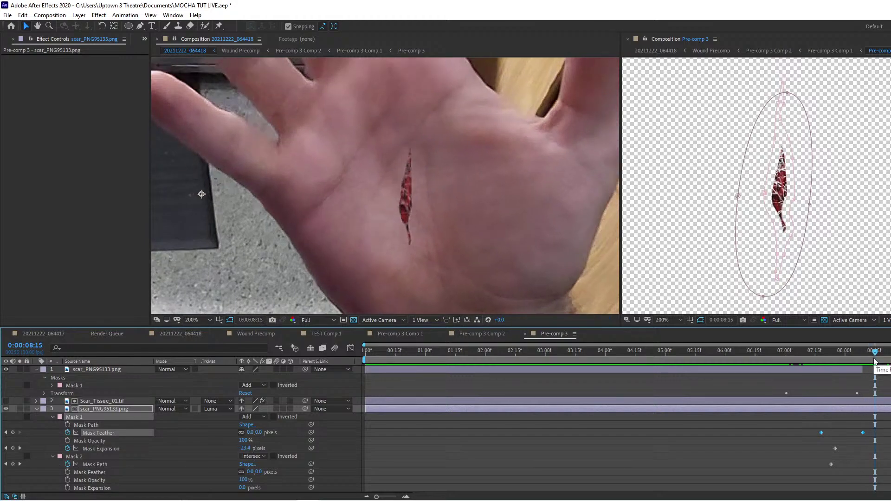
{"action": "left_click", "coordinate": [853, 355]}
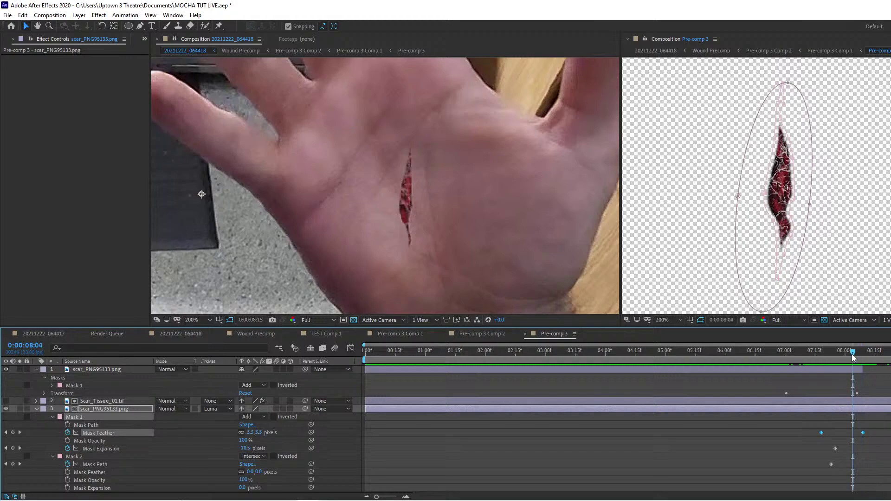
{"action": "left_click_drag", "start_coordinate": [853, 354], "coordinate": [795, 356]}
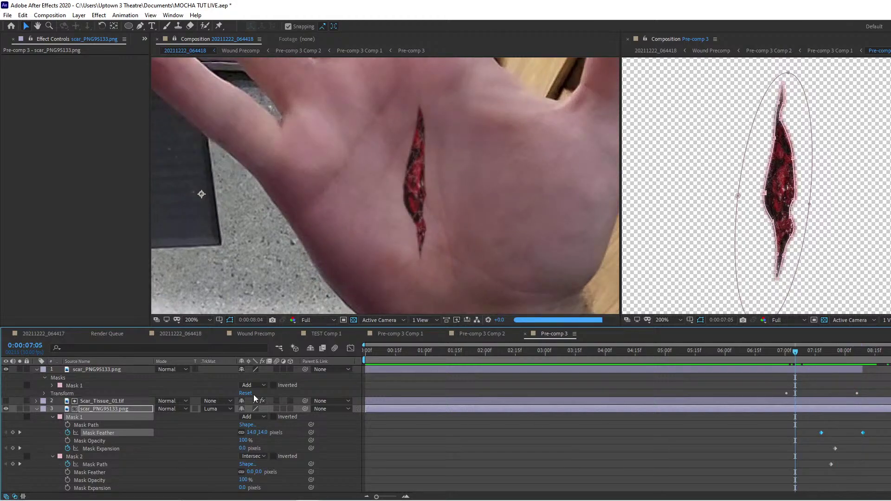
Reveal the keyframes of Scar_Tissue_01.tif, move its first Levels Histogram keyframe to about 0:00:07:15, and scrub to check the tissue.
{"action": "left_click", "coordinate": [131, 402]}
{"action": "key", "text": "u"}
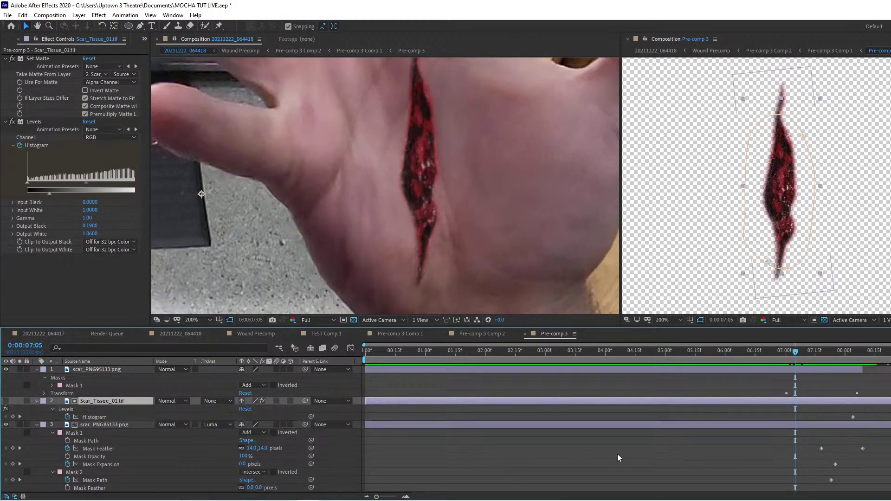
{"action": "left_click", "coordinate": [854, 417]}
{"action": "left_click_drag", "start_coordinate": [857, 419], "coordinate": [816, 418]}
{"action": "left_click", "coordinate": [825, 352]}
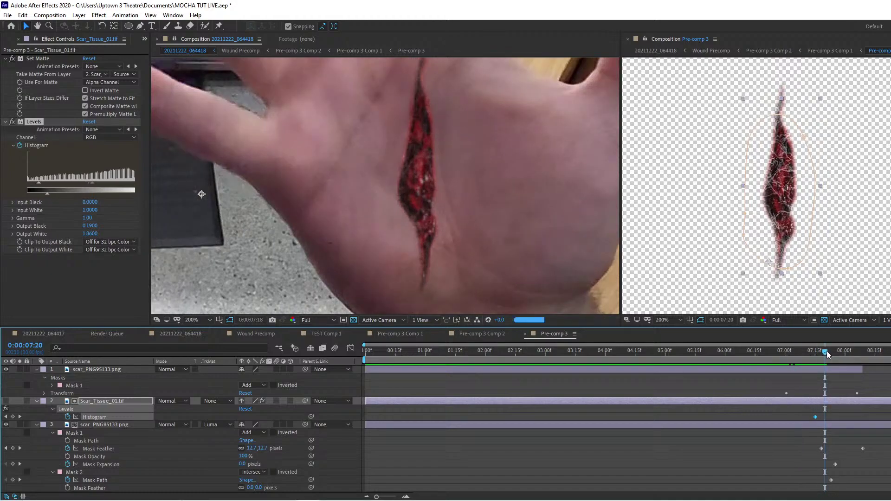
{"action": "left_click_drag", "start_coordinate": [826, 352], "coordinate": [856, 355]}
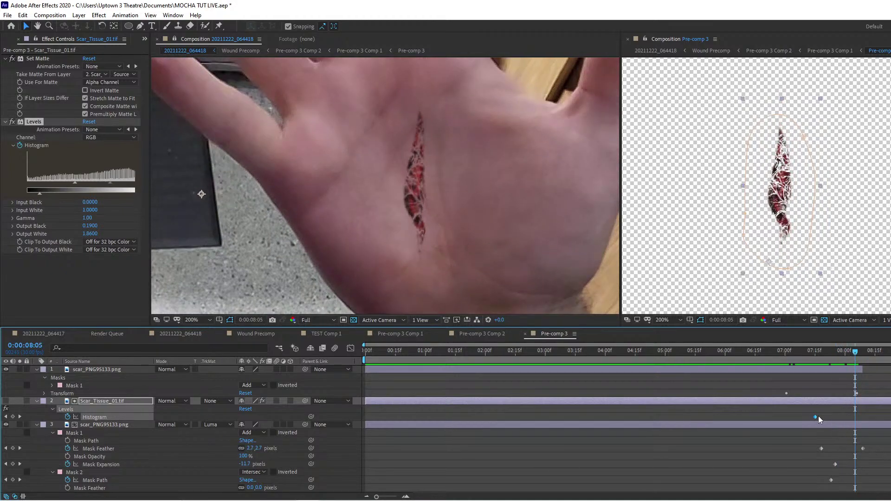
Try the Levels Histogram keyframe at about 0:00:07:07, then place it at about 0:00:07:18 and scrub back to 0:00:07:23.
{"action": "left_click_drag", "start_coordinate": [816, 417], "coordinate": [799, 417]}
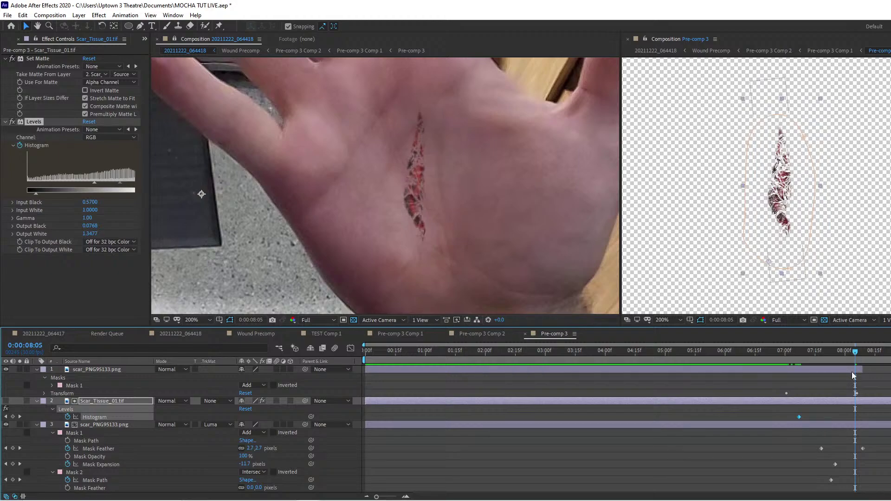
{"action": "mouse_move", "coordinate": [862, 353]}
{"action": "left_mouse_down"}
{"action": "mouse_move", "coordinate": [815, 353]}
{"action": "mouse_move", "coordinate": [848, 354]}
{"action": "left_mouse_up"}
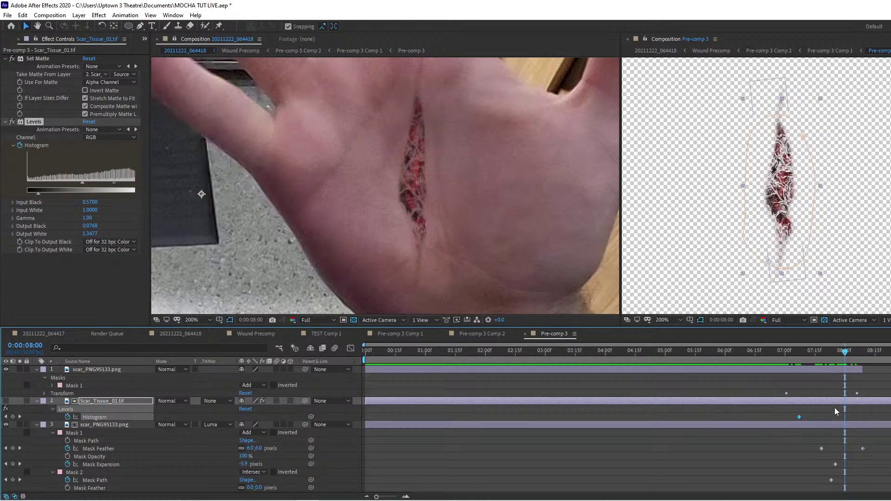
{"action": "left_click_drag", "start_coordinate": [810, 419], "coordinate": [822, 415]}
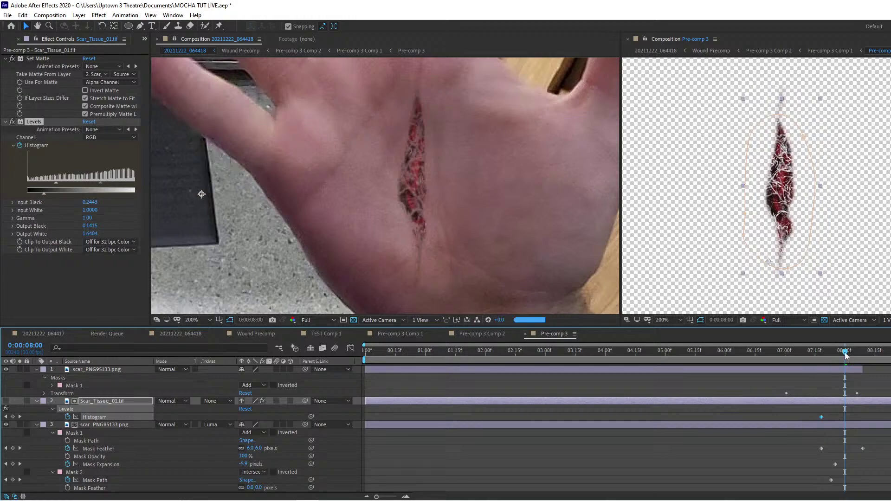
{"action": "mouse_move", "coordinate": [846, 352]}
{"action": "left_mouse_down"}
{"action": "mouse_move", "coordinate": [811, 358]}
{"action": "mouse_move", "coordinate": [831, 356]}
{"action": "left_mouse_up"}
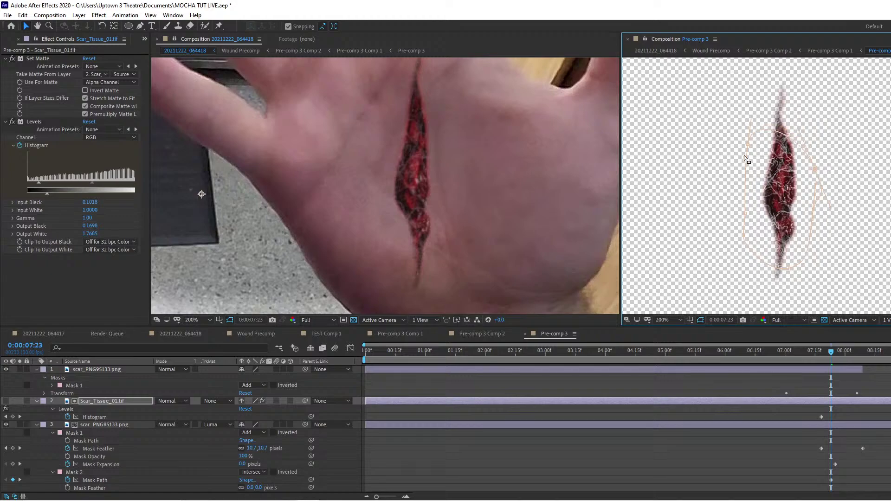
Reshape the mask of Scar_Tissue_01.tif in Pre-comp 3, pulling its upper, lower and side points closer around the tissue.
{"action": "left_click_drag", "start_coordinate": [757, 168], "coordinate": [753, 171]}
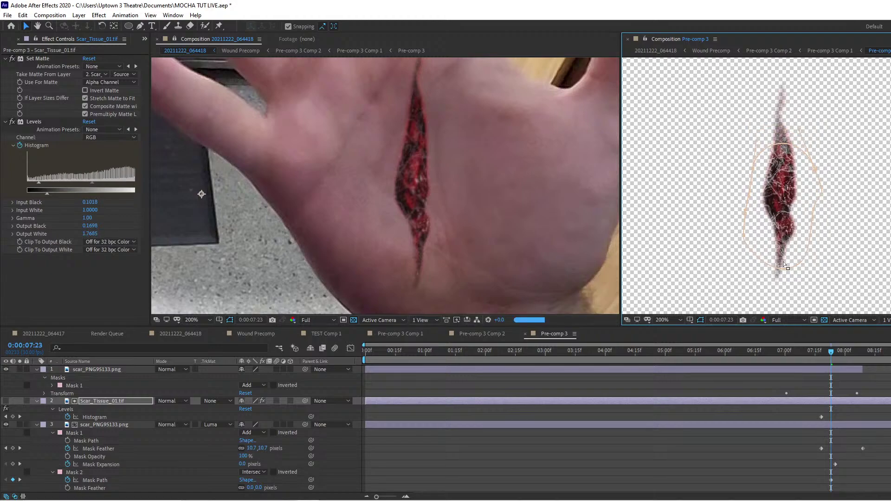
{"action": "left_click_drag", "start_coordinate": [786, 268], "coordinate": [778, 231]}
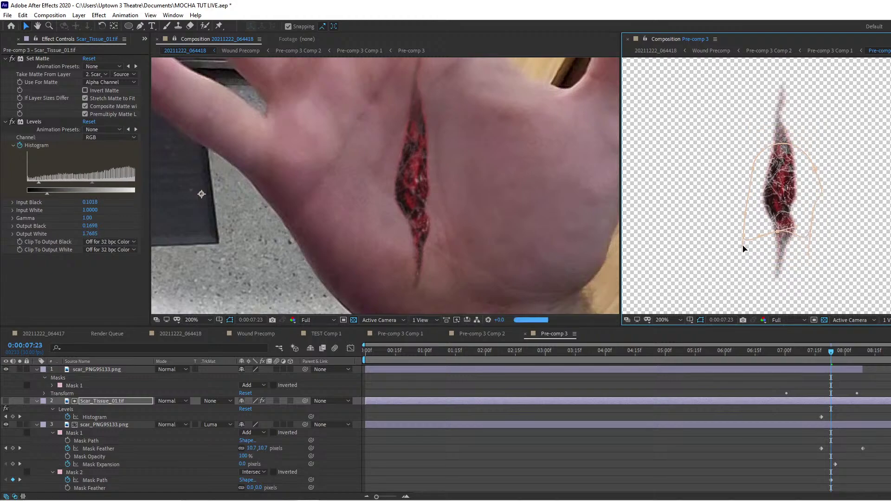
{"action": "key", "text": "period"}
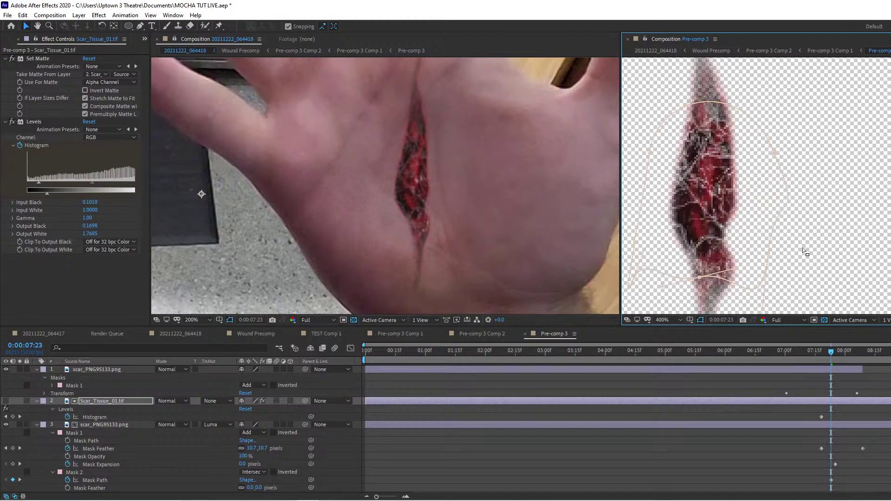
{"action": "left_click_drag", "start_coordinate": [774, 151], "coordinate": [756, 148]}
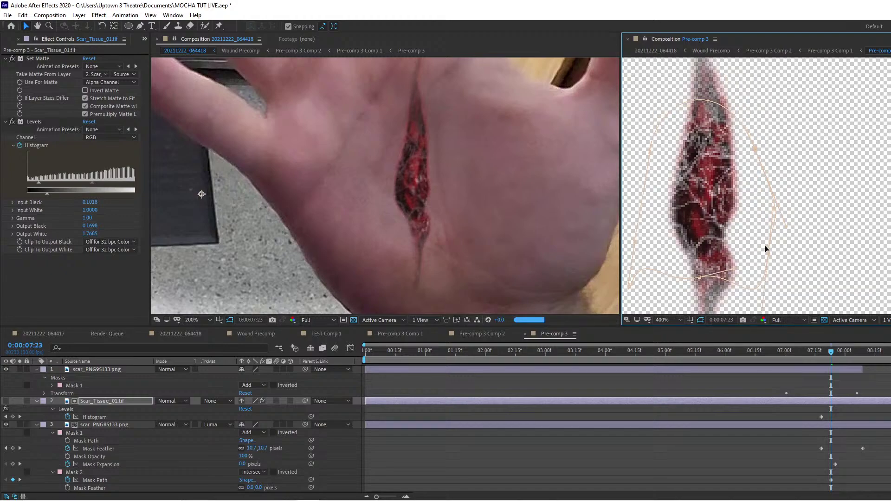
{"action": "left_click_drag", "start_coordinate": [765, 247], "coordinate": [760, 195]}
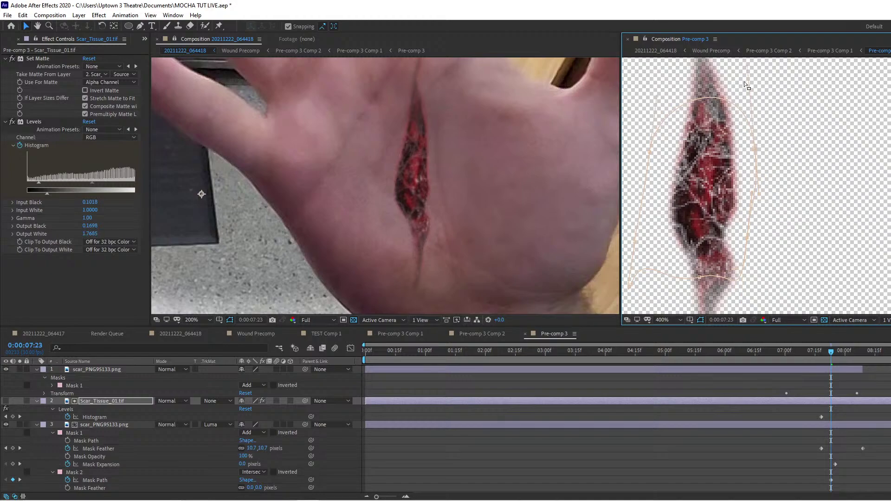
{"action": "left_click_drag", "start_coordinate": [749, 68], "coordinate": [752, 108]}
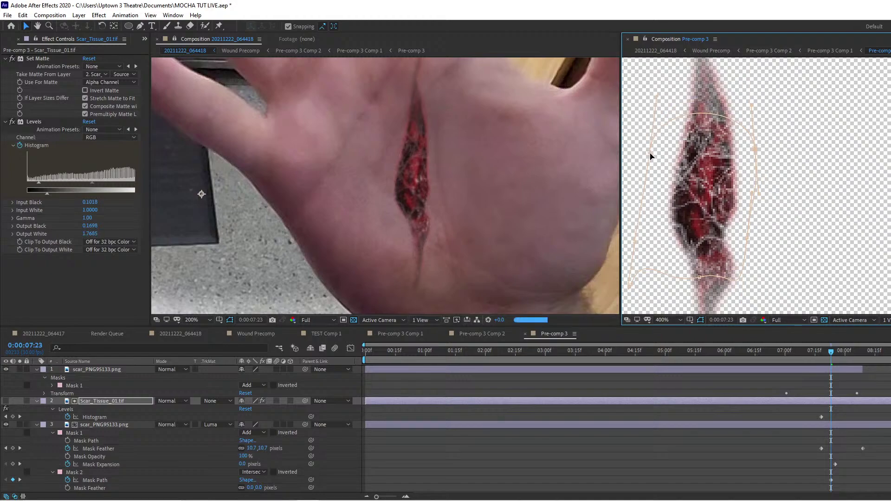
{"action": "left_click_drag", "start_coordinate": [660, 150], "coordinate": [663, 150]}
{"action": "left_click_drag", "start_coordinate": [679, 225], "coordinate": [719, 169]}
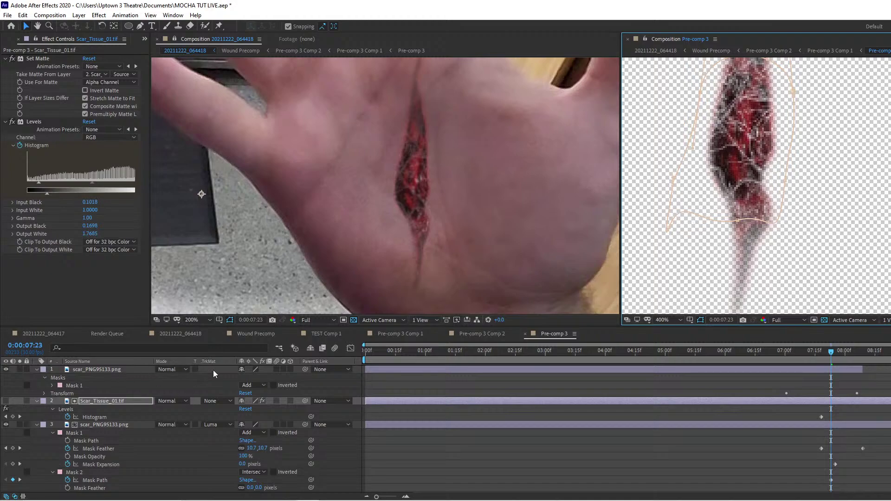
Reveal Mask 1 of Scar_Tissue_01.tif and change its mask color to bright green.
{"action": "left_click", "coordinate": [563, 339]}
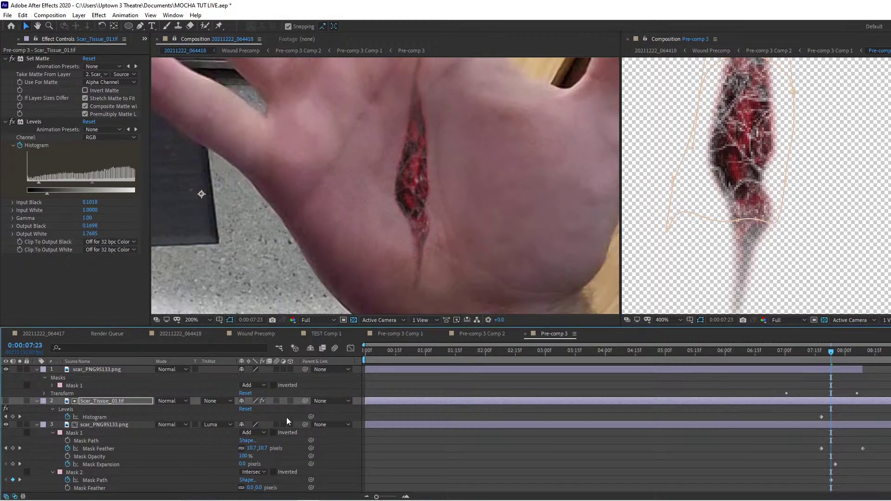
{"action": "left_click", "coordinate": [37, 401]}
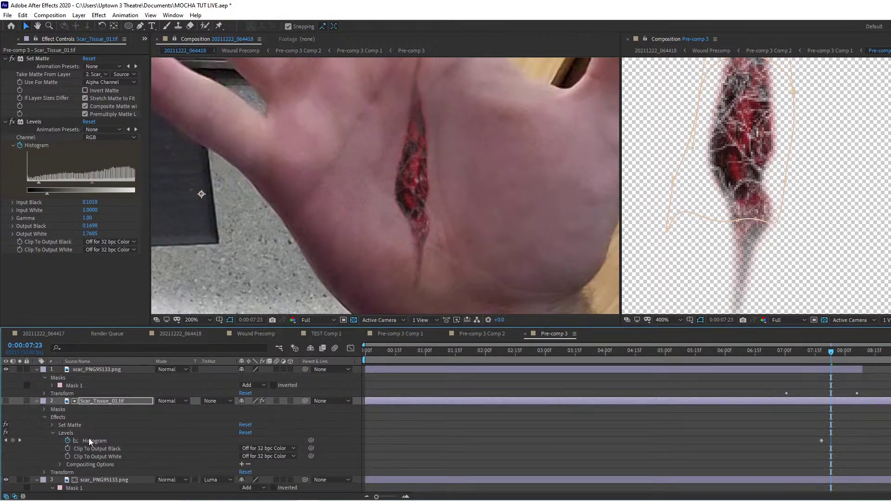
{"action": "left_click", "coordinate": [45, 410]}
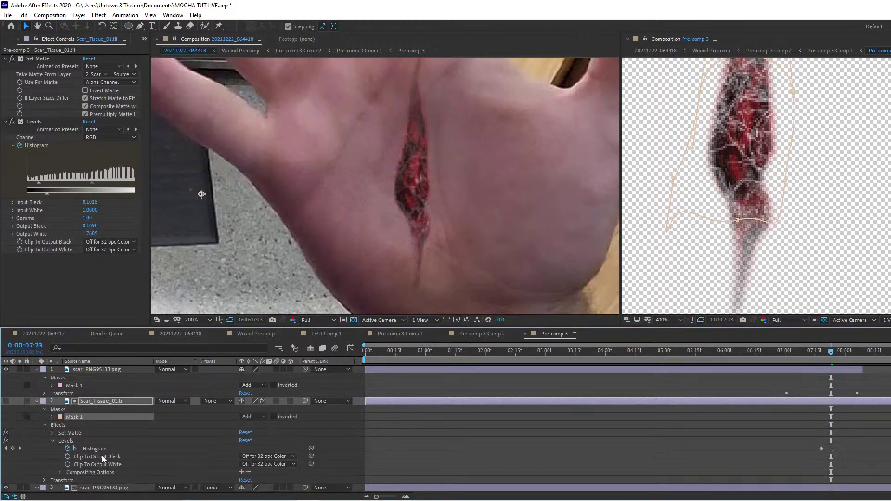
{"action": "left_click", "coordinate": [60, 417]}
{"action": "left_click", "coordinate": [157, 235]}
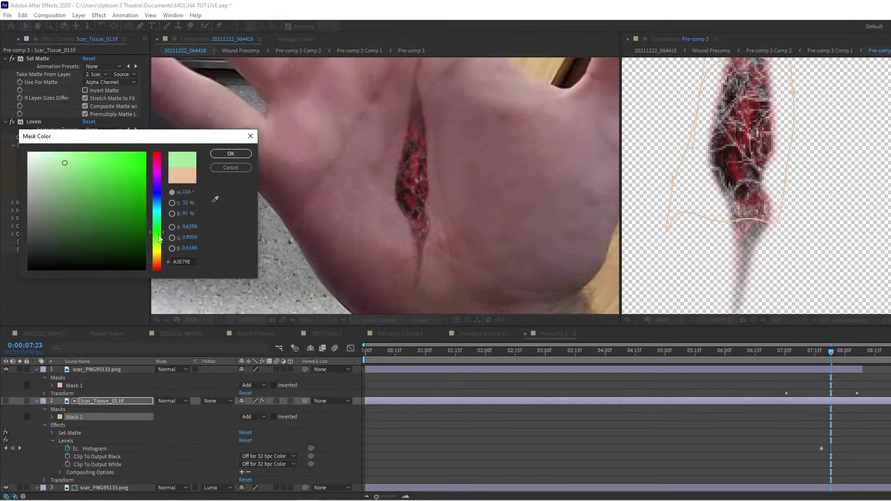
{"action": "left_click_drag", "start_coordinate": [131, 197], "coordinate": [221, 130]}
{"action": "left_click", "coordinate": [231, 154]}
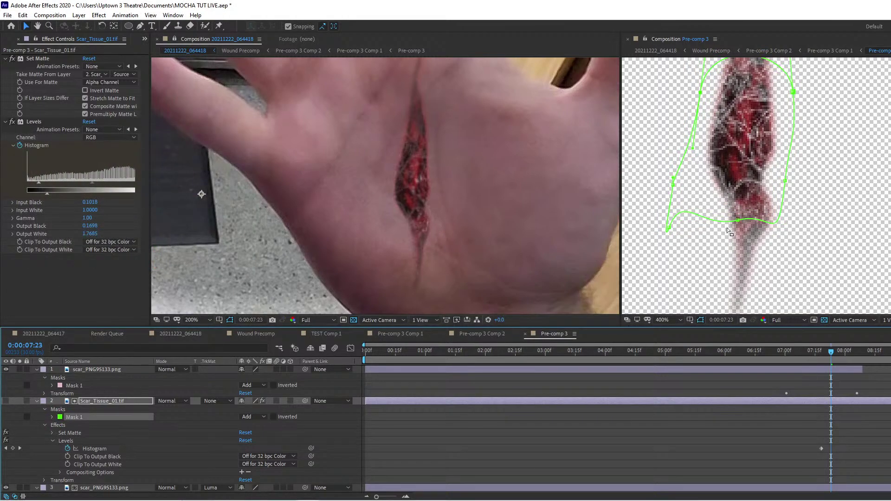
Raise the lower edge of the green tissue mask and pull its side points in towards the wound.
{"action": "left_click_drag", "start_coordinate": [738, 220], "coordinate": [731, 207]}
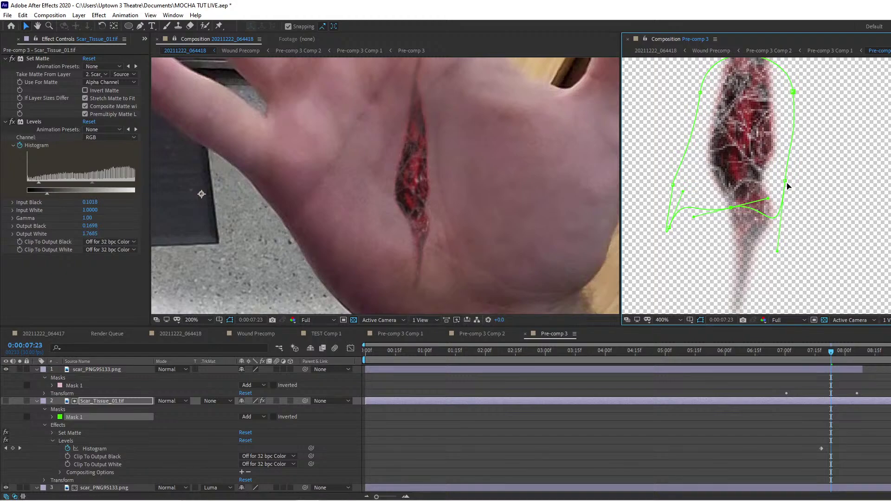
{"action": "mouse_move", "coordinate": [785, 158]}
{"action": "left_mouse_down"}
{"action": "mouse_move", "coordinate": [788, 128]}
{"action": "mouse_move", "coordinate": [778, 158]}
{"action": "left_mouse_up"}
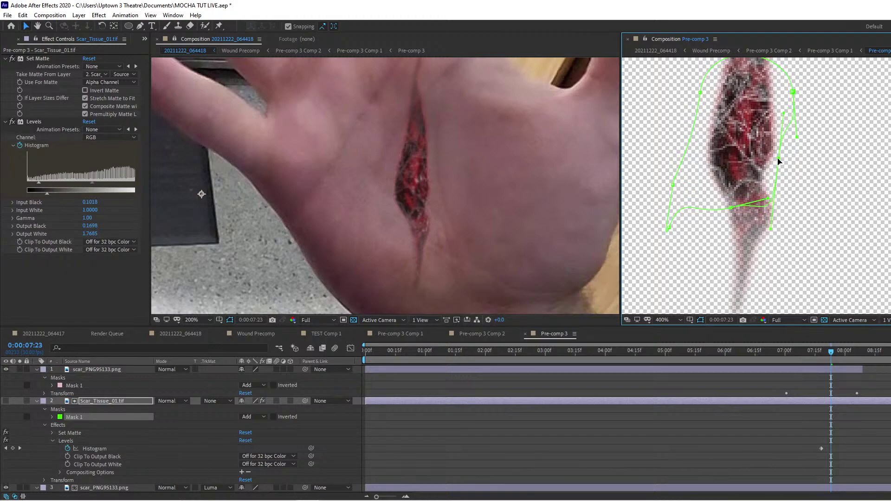
{"action": "left_click_drag", "start_coordinate": [784, 113], "coordinate": [782, 140]}
{"action": "left_click_drag", "start_coordinate": [762, 231], "coordinate": [792, 146]}
{"action": "left_click_drag", "start_coordinate": [669, 228], "coordinate": [698, 159]}
{"action": "left_click_drag", "start_coordinate": [713, 123], "coordinate": [700, 146]}
Tuck in the stray lower-left points of the green mask so it forms a smooth oval around the tissue.
{"action": "scroll", "coordinate": [689, 192], "scroll_direction": "up", "scroll_amount": 1}
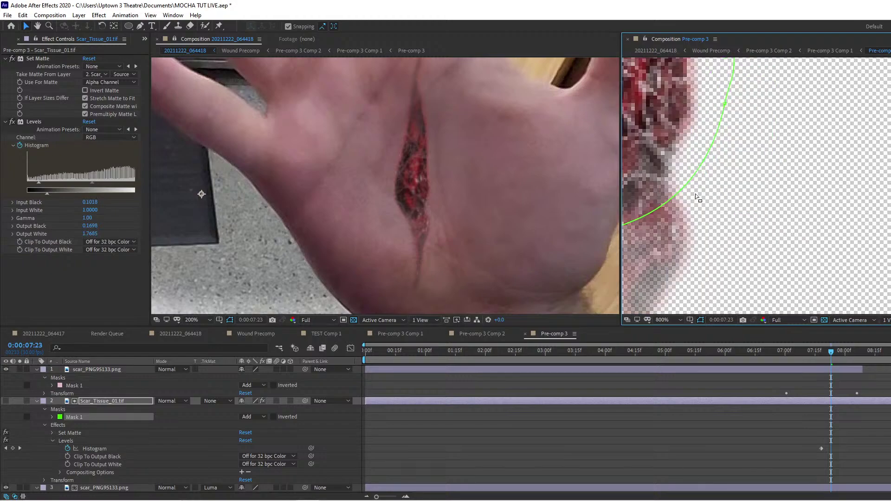
{"action": "left_click_drag", "start_coordinate": [659, 207], "coordinate": [887, 169]}
{"action": "left_click_drag", "start_coordinate": [789, 139], "coordinate": [790, 208]}
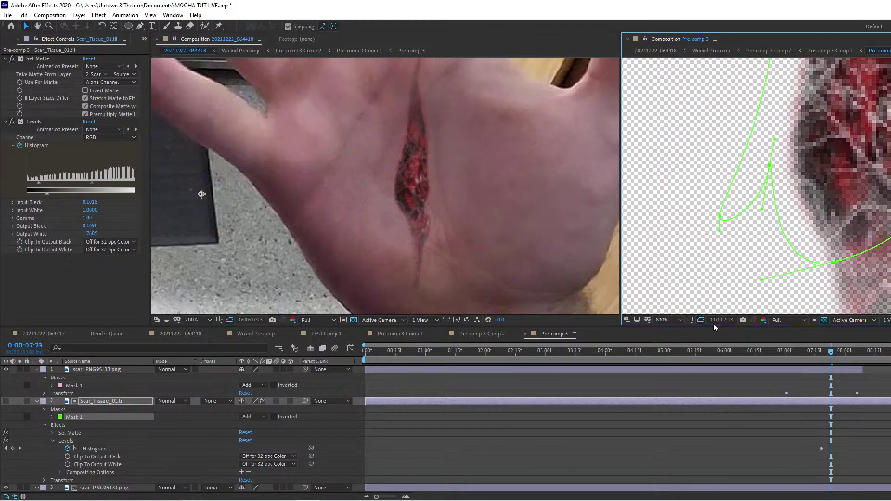
{"action": "left_click", "coordinate": [701, 321]}
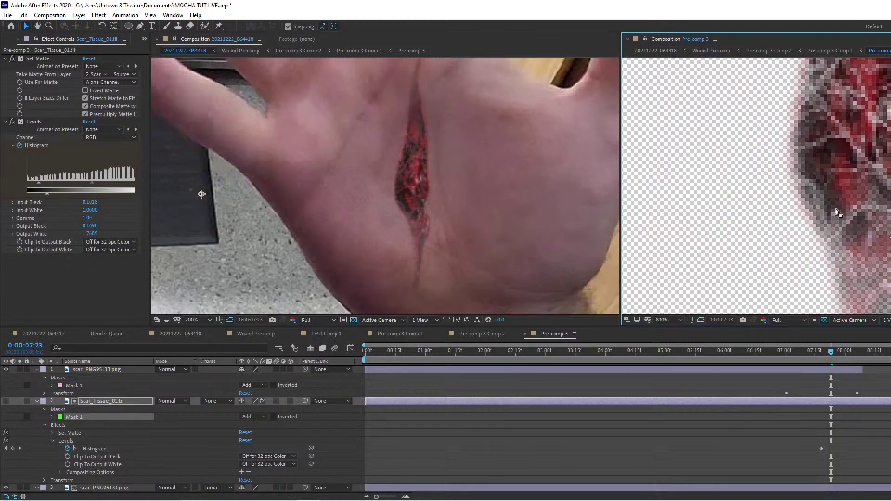
{"action": "left_click", "coordinate": [701, 320]}
{"action": "left_click", "coordinate": [824, 321]}
{"action": "left_click_drag", "start_coordinate": [820, 140], "coordinate": [792, 180]}
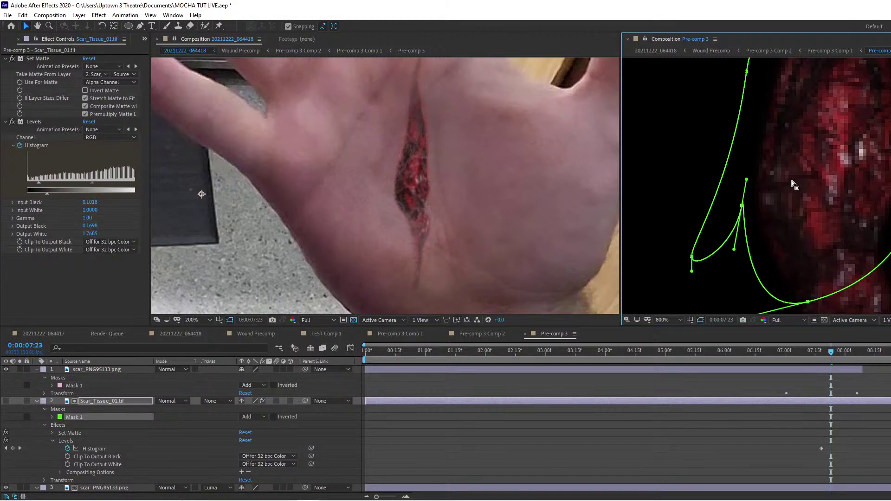
{"action": "left_click_drag", "start_coordinate": [692, 258], "coordinate": [737, 158]}
{"action": "left_click", "coordinate": [825, 321]}
{"action": "scroll", "coordinate": [848, 194], "scroll_direction": "down", "scroll_amount": 1}
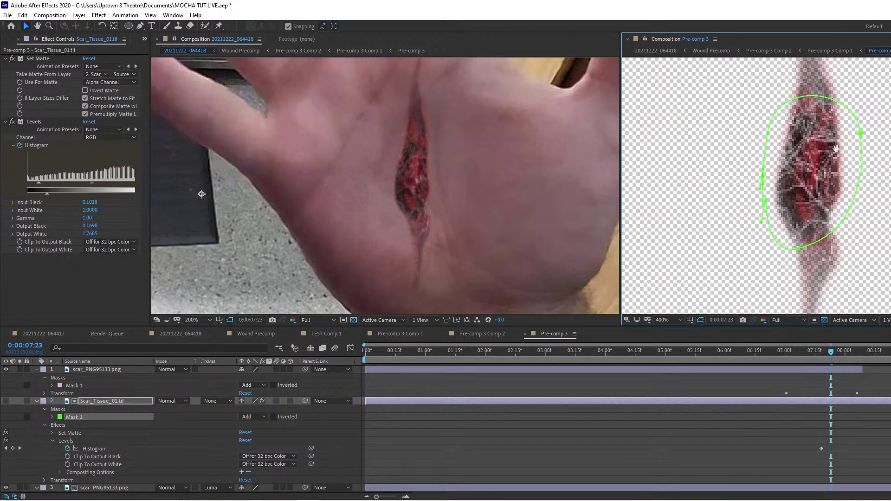
{"action": "key", "text": "v"}
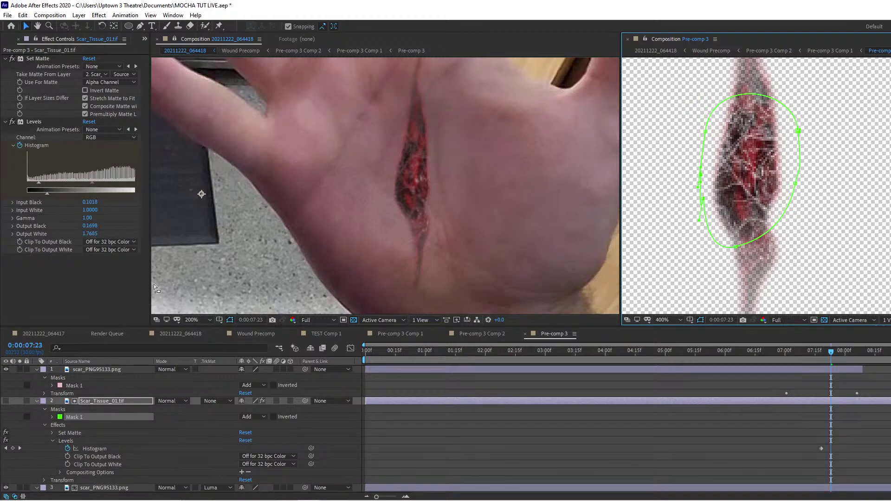
Try a Curves effect on the Alpha channel of Scar_Tissue_01.tif, testing it at 0:00:08:05, and remove the effect.
{"action": "left_click", "coordinate": [99, 15]}
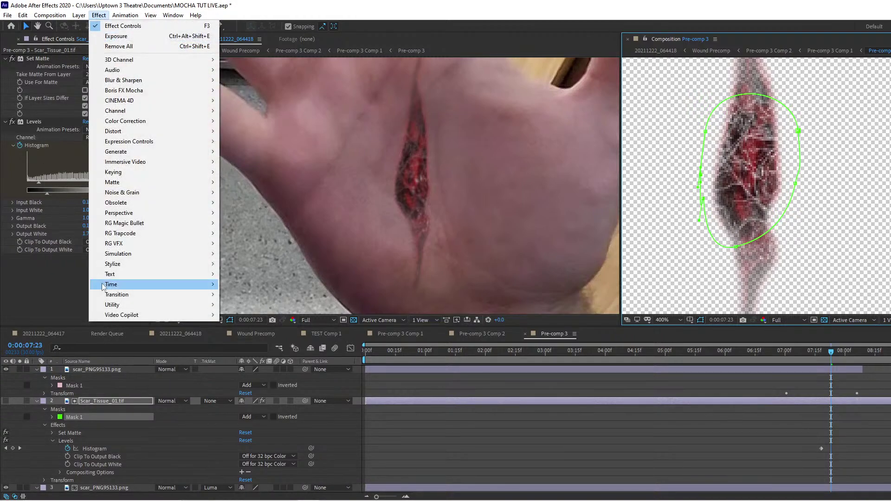
{"action": "mouse_move", "coordinate": [117, 151]}
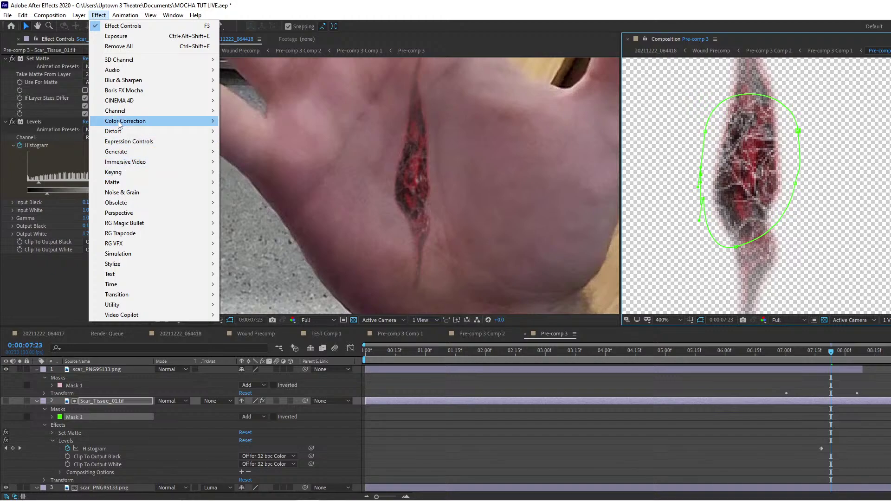
{"action": "mouse_move", "coordinate": [118, 122]}
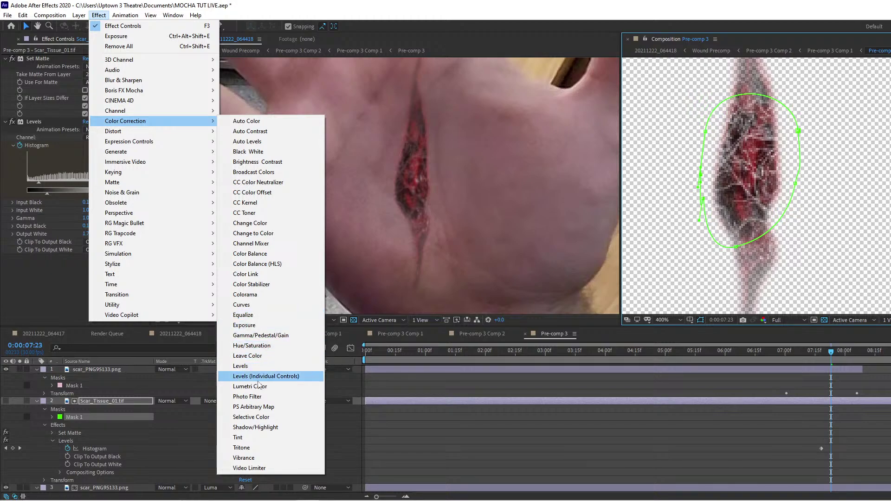
{"action": "left_click", "coordinate": [253, 306]}
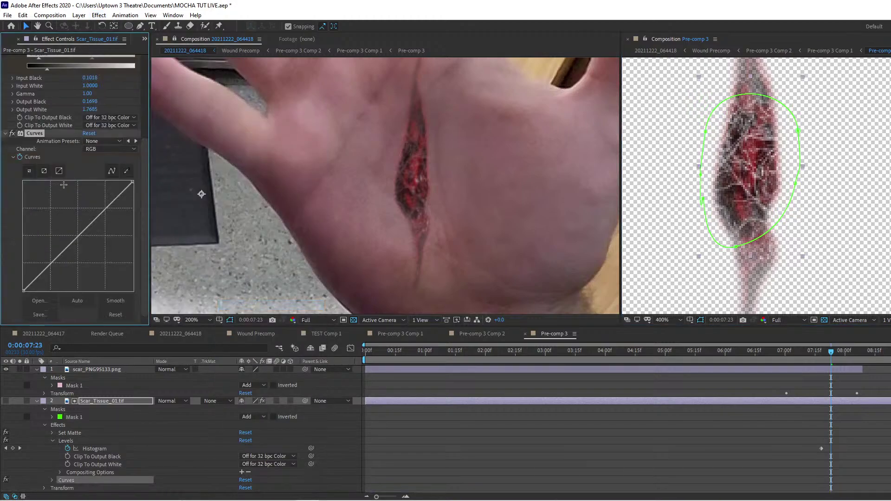
{"action": "left_click", "coordinate": [110, 149]}
{"action": "left_click", "coordinate": [106, 204]}
{"action": "mouse_move", "coordinate": [78, 236]}
{"action": "left_mouse_down"}
{"action": "mouse_move", "coordinate": [60, 228]}
{"action": "mouse_move", "coordinate": [85, 255]}
{"action": "mouse_move", "coordinate": [52, 226]}
{"action": "mouse_move", "coordinate": [66, 260]}
{"action": "mouse_move", "coordinate": [87, 233]}
{"action": "left_mouse_up"}
{"action": "left_click_drag", "start_coordinate": [844, 352], "coordinate": [856, 351]}
{"action": "mouse_move", "coordinate": [87, 234]}
{"action": "left_mouse_down"}
{"action": "mouse_move", "coordinate": [91, 246]}
{"action": "mouse_move", "coordinate": [71, 215]}
{"action": "mouse_move", "coordinate": [77, 225]}
{"action": "left_mouse_up"}
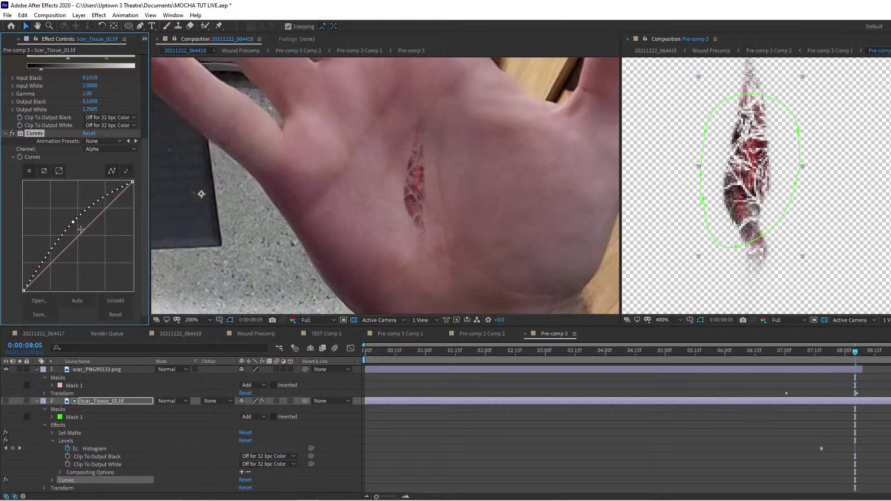
{"action": "key", "text": "ctrl+z"}
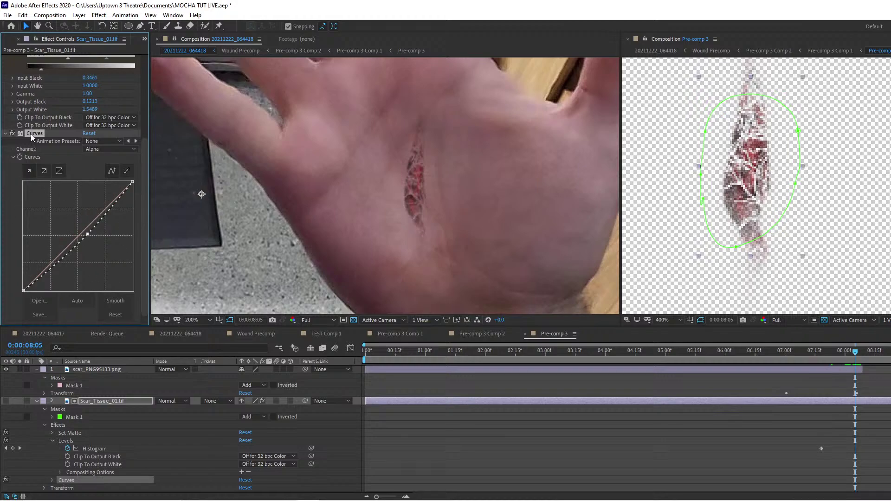
{"action": "key", "text": "Delete"}
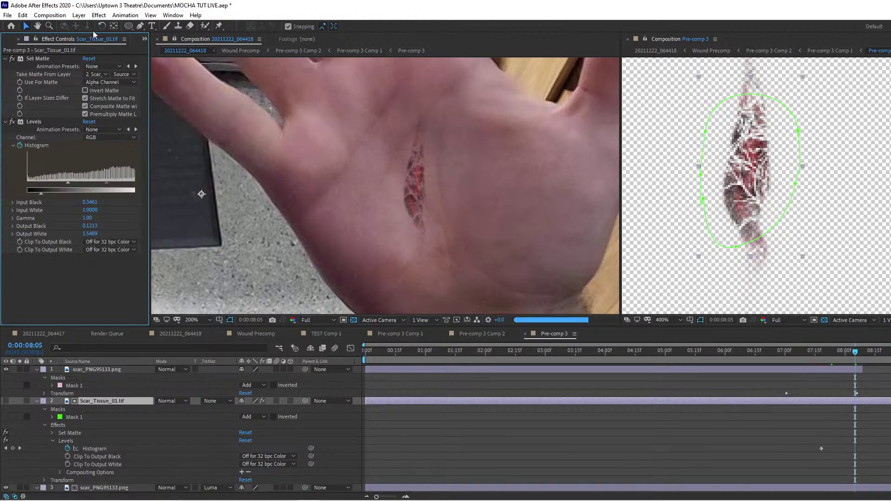
Try a Matte Choker on Scar_Tissue_01.tif with Geometric Softness 1 at 0.0 and Choke 1 at -63.
{"action": "left_click", "coordinate": [99, 14]}
{"action": "mouse_move", "coordinate": [127, 186]}
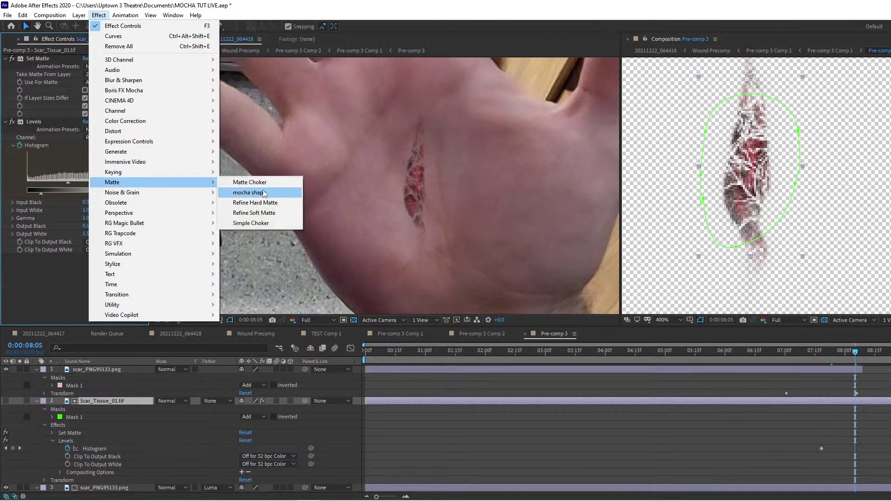
{"action": "left_click", "coordinate": [250, 182]}
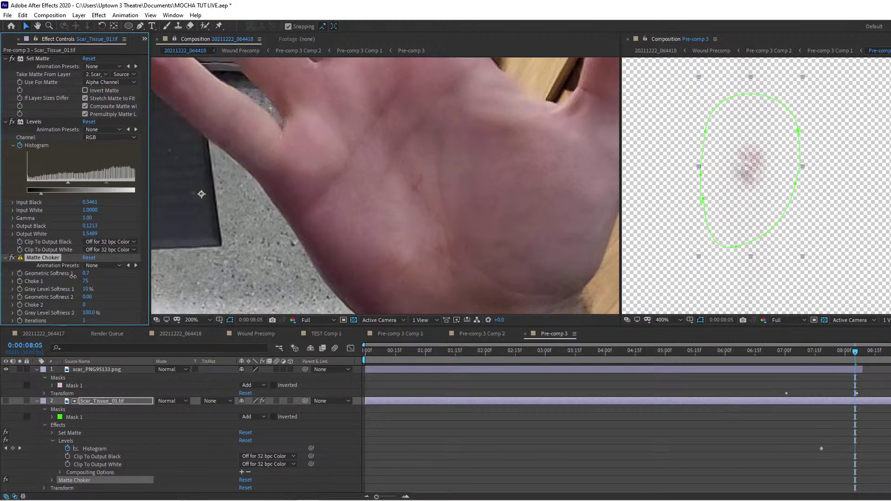
{"action": "left_click_drag", "start_coordinate": [82, 282], "coordinate": [33, 290]}
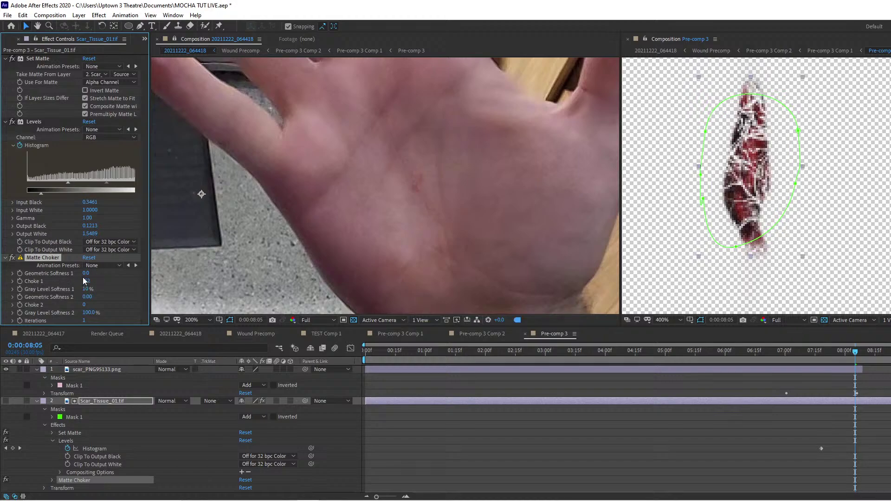
{"action": "left_click_drag", "start_coordinate": [86, 273], "coordinate": [101, 274]}
{"action": "mouse_move", "coordinate": [86, 282]}
{"action": "left_mouse_down"}
{"action": "mouse_move", "coordinate": [67, 284]}
{"action": "mouse_move", "coordinate": [80, 284]}
{"action": "left_mouse_up"}
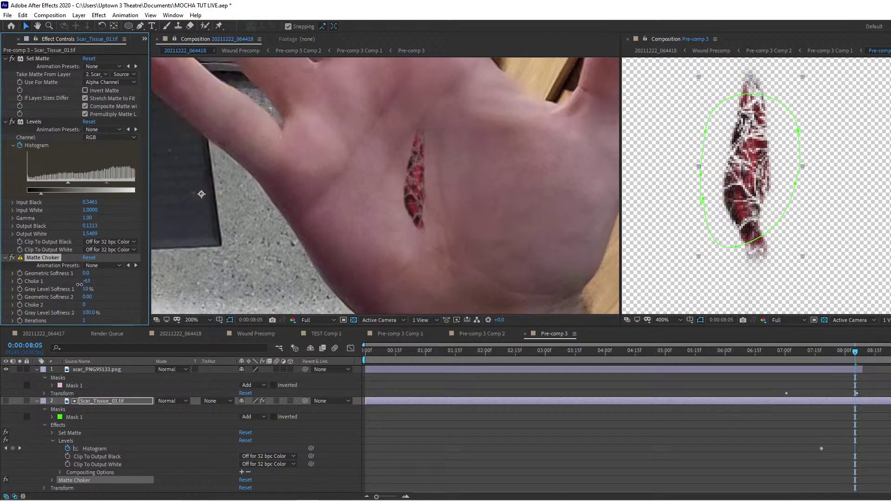
Try Geometric Softness 2 at 0.40, compare the tissue with the Matte Choker off and on, and delete the effect.
{"action": "scroll", "coordinate": [846, 115], "scroll_direction": "up", "scroll_amount": 1}
{"action": "left_click_drag", "start_coordinate": [465, 185], "coordinate": [496, 192]}
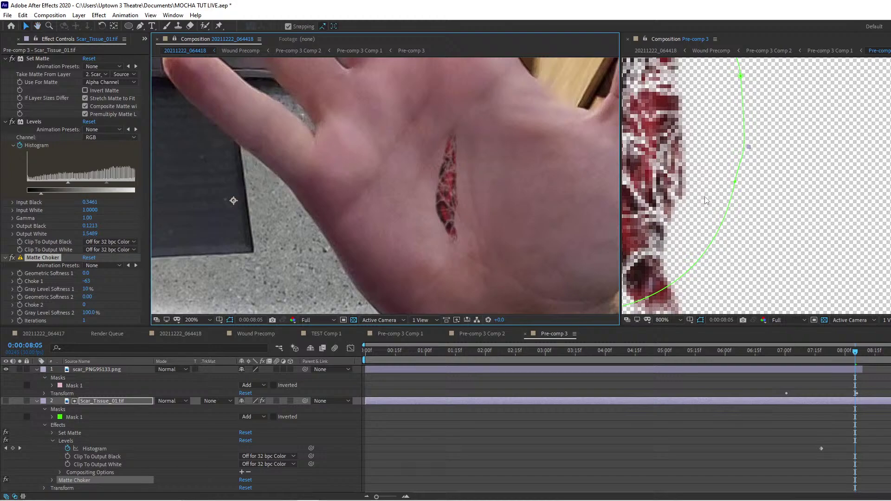
{"action": "left_click_drag", "start_coordinate": [707, 199], "coordinate": [786, 132]}
{"action": "key", "text": "v"}
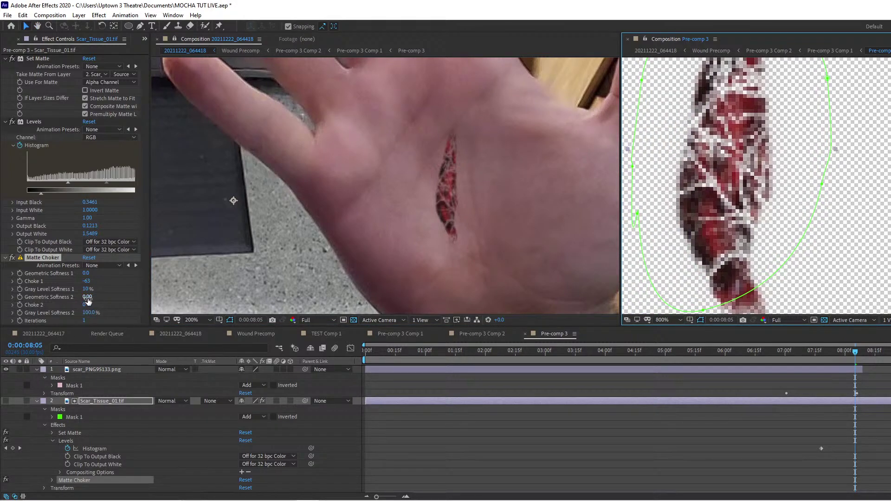
{"action": "left_click_drag", "start_coordinate": [87, 298], "coordinate": [50, 298]}
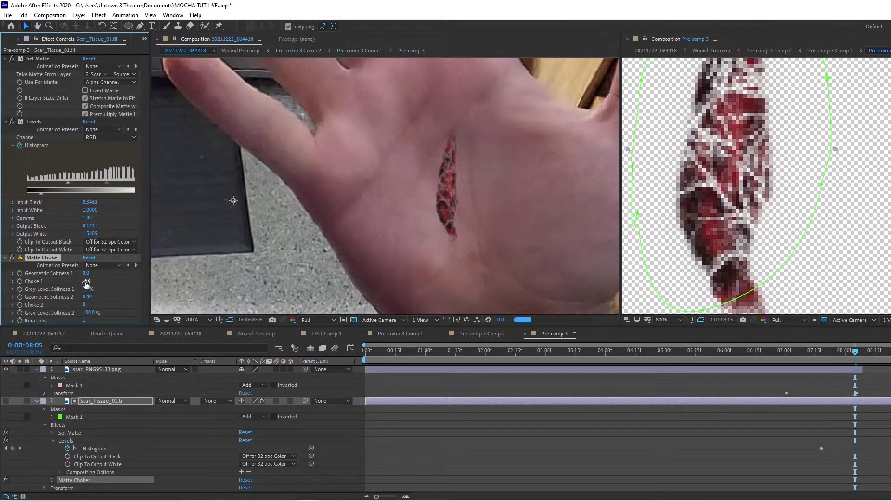
{"action": "left_click", "coordinate": [12, 258]}
{"action": "left_click", "coordinate": [13, 258]}
{"action": "left_click_drag", "start_coordinate": [35, 258], "coordinate": [38, 259]}
{"action": "key", "text": "Delete"}
{"action": "left_click", "coordinate": [126, 15]}
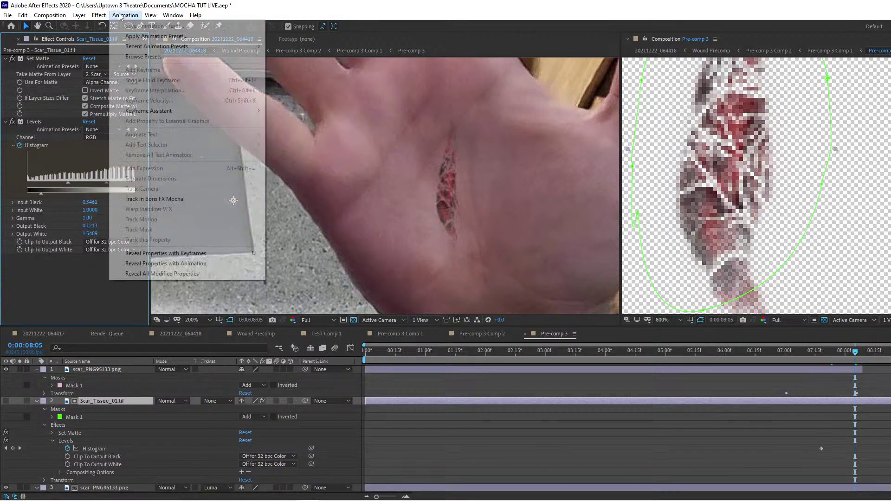
Add a second Set Matte effect to Scar_Tissue_01.tif.
{"action": "mouse_move", "coordinate": [121, 60]}
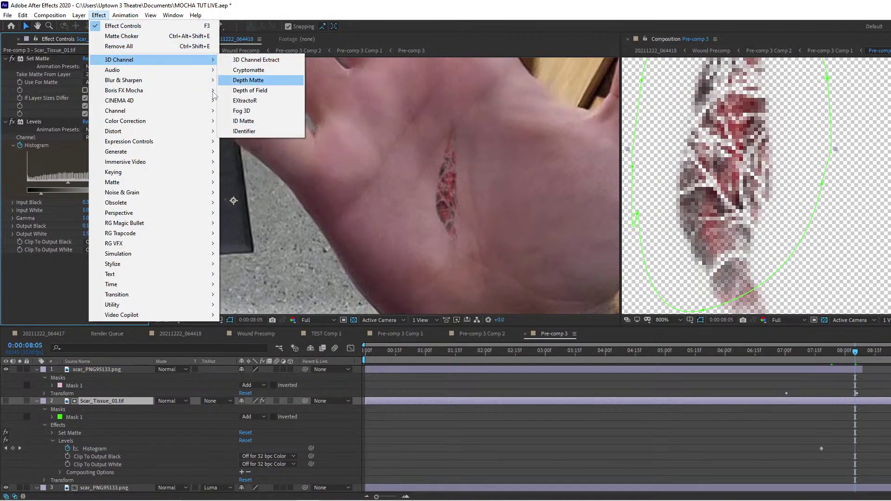
{"action": "mouse_move", "coordinate": [116, 111]}
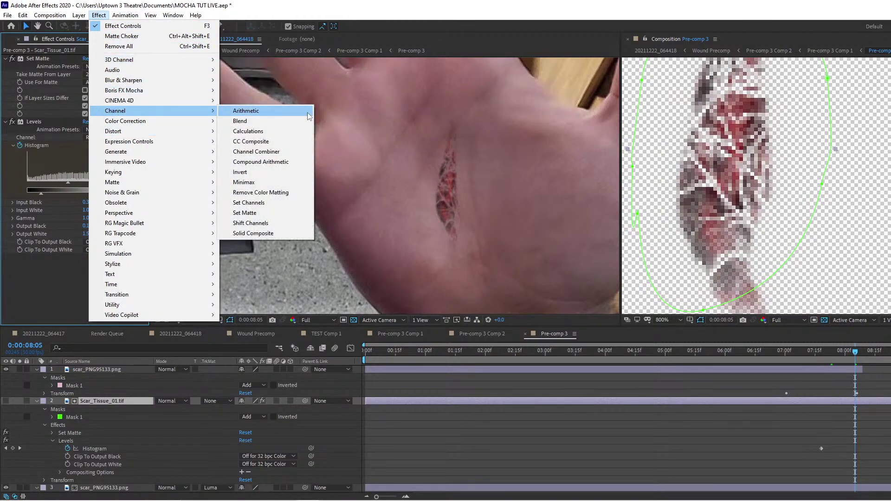
{"action": "left_click", "coordinate": [257, 213]}
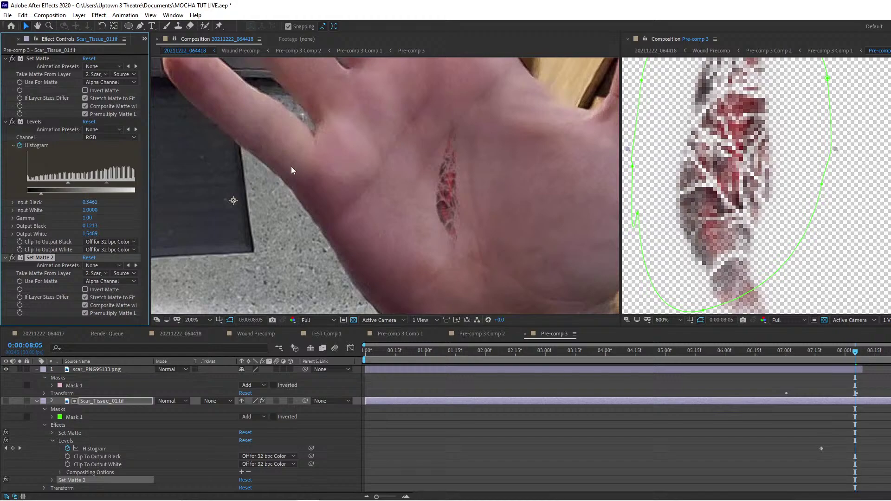
Add a Curves effect to Scar_Tissue_01.tif and experiment with its RGB curve, settling on a gentle bow below the diagonal.
{"action": "left_click", "coordinate": [99, 15]}
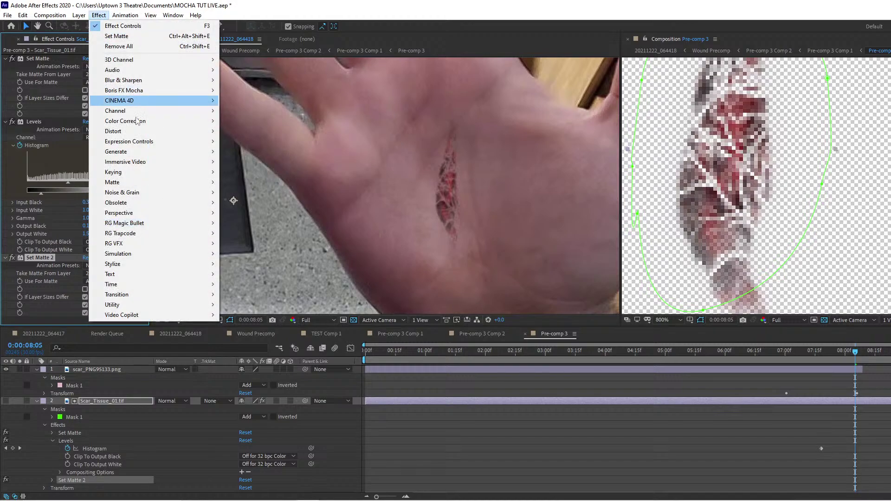
{"action": "mouse_move", "coordinate": [145, 120]}
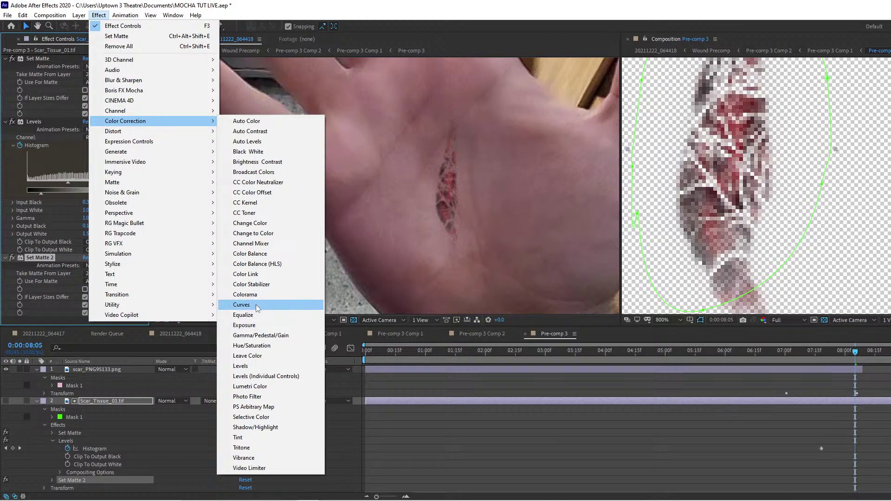
{"action": "left_click", "coordinate": [272, 305]}
{"action": "mouse_move", "coordinate": [81, 228]}
{"action": "left_mouse_down"}
{"action": "mouse_move", "coordinate": [90, 244]}
{"action": "mouse_move", "coordinate": [62, 219]}
{"action": "mouse_move", "coordinate": [79, 233]}
{"action": "left_mouse_up"}
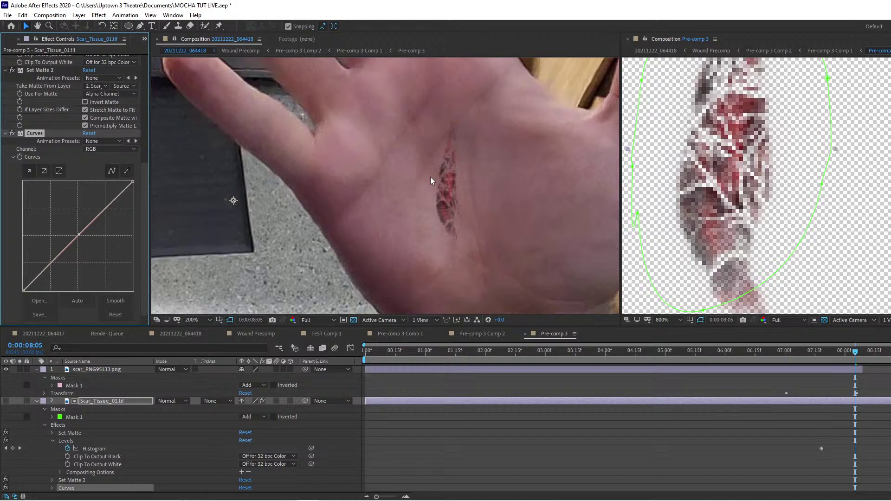
{"action": "left_click", "coordinate": [110, 149]}
{"action": "left_click", "coordinate": [88, 225]}
{"action": "left_click_drag", "start_coordinate": [79, 234], "coordinate": [54, 208]}
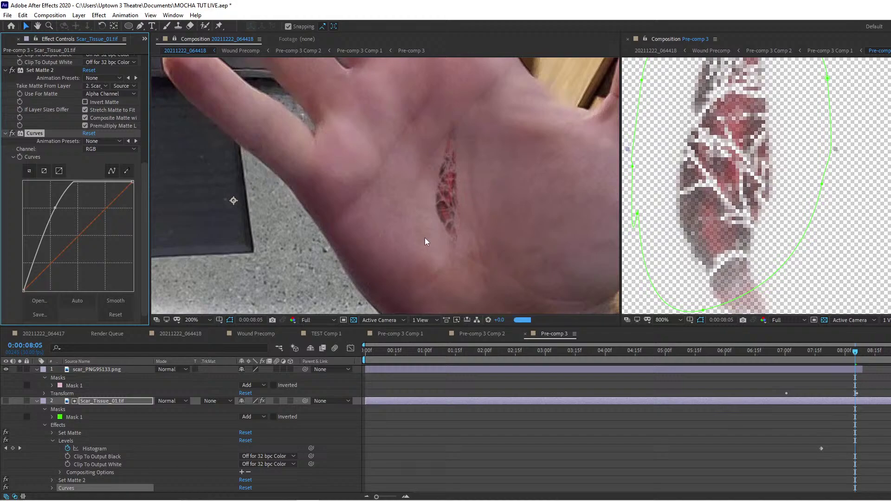
Move the tissue's Levels Histogram keyframe to about 0:00:08:05 and compare the wound at frames between 0:00:07:28 and 0:00:08:29.
{"action": "left_click_drag", "start_coordinate": [854, 353], "coordinate": [876, 356]}
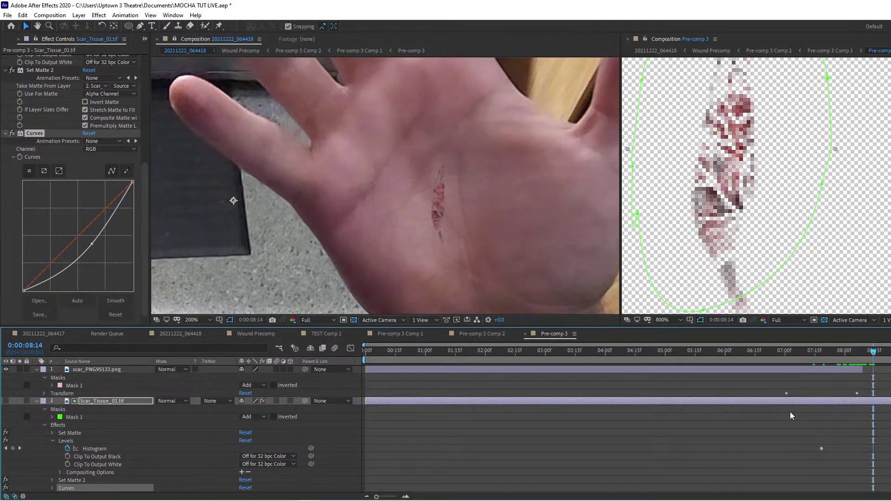
{"action": "scroll", "coordinate": [883, 431], "scroll_direction": "down", "scroll_amount": 2}
{"action": "left_click_drag", "start_coordinate": [884, 413], "coordinate": [842, 426]}
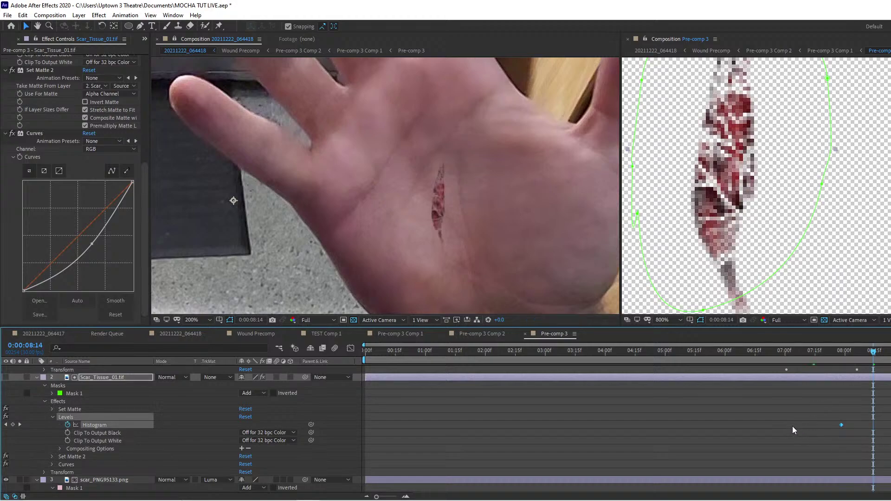
{"action": "left_click_drag", "start_coordinate": [875, 353], "coordinate": [889, 353]}
{"action": "key", "text": "Page_Down"}
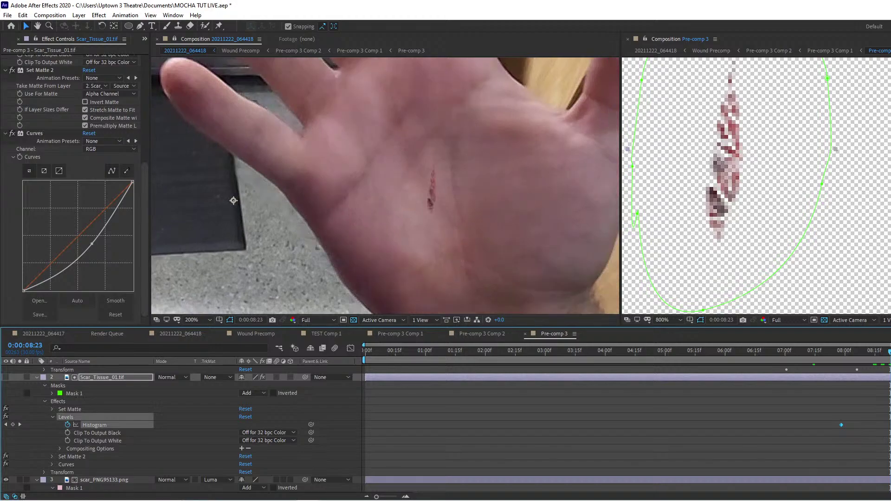
{"action": "left_click", "coordinate": [866, 429]}
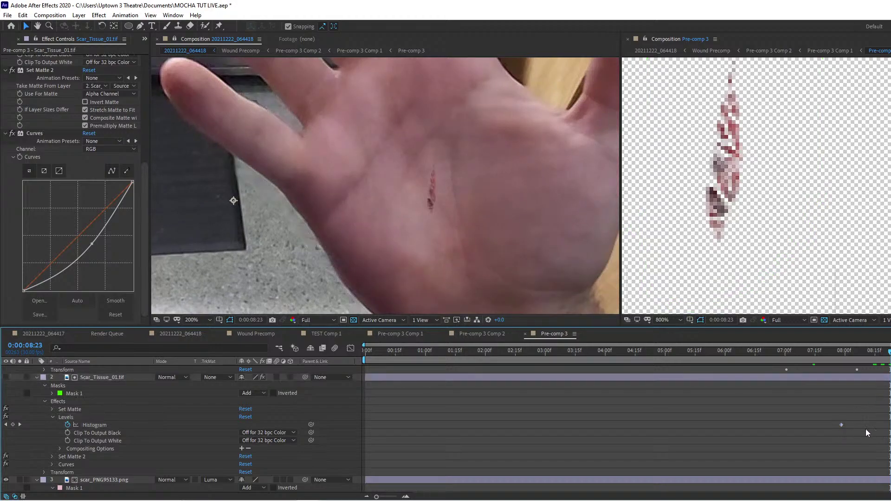
{"action": "left_click_drag", "start_coordinate": [840, 426], "coordinate": [855, 427]}
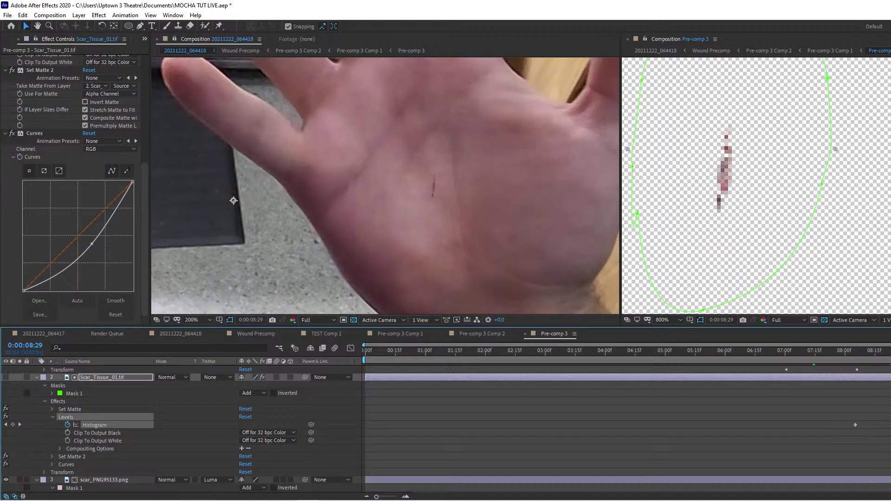
{"action": "left_click", "coordinate": [845, 356]}
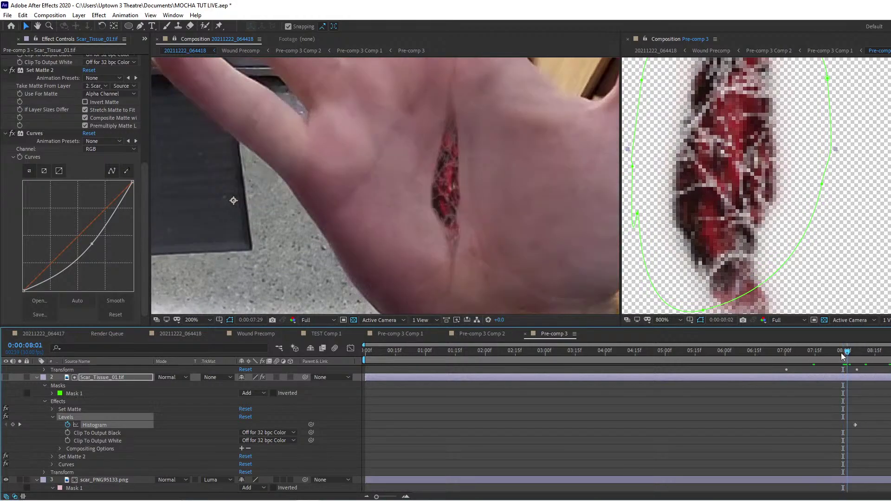
{"action": "left_click", "coordinate": [876, 353]}
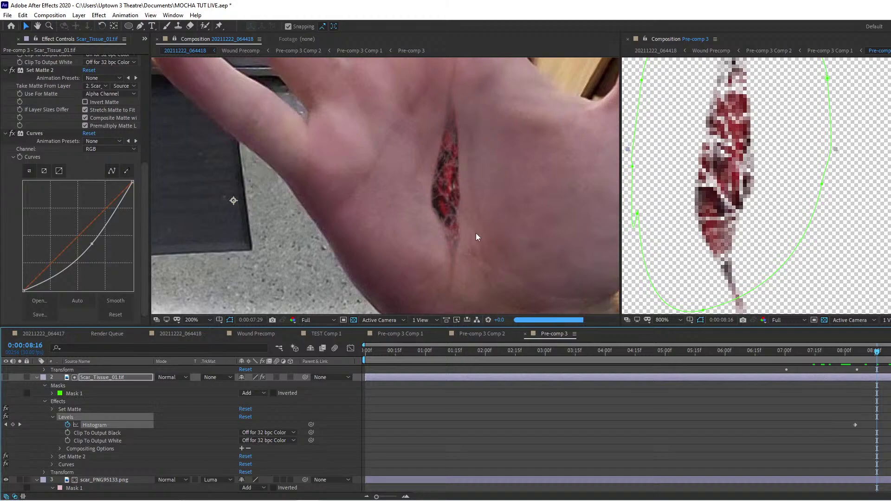
{"action": "left_click", "coordinate": [841, 351]}
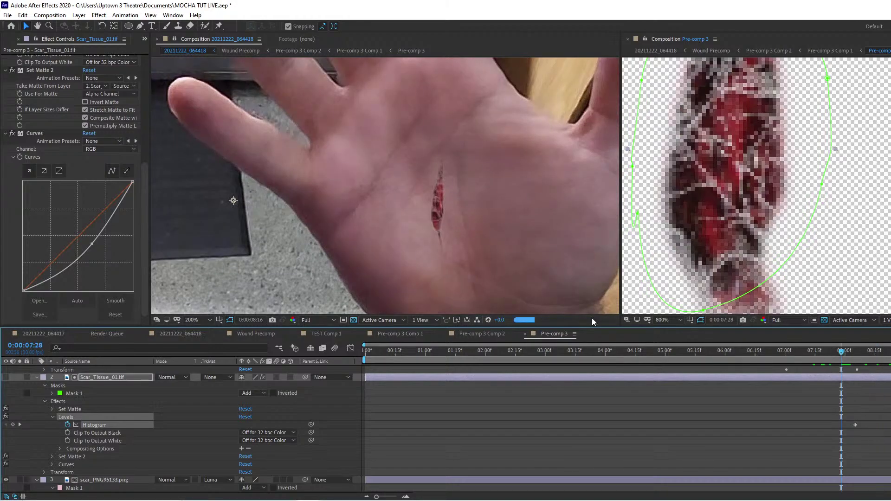
Add an Exposure effect to Scar_Tissue_01.tif, try Exposure at 0.51, and reset the effect.
{"action": "left_click", "coordinate": [98, 15]}
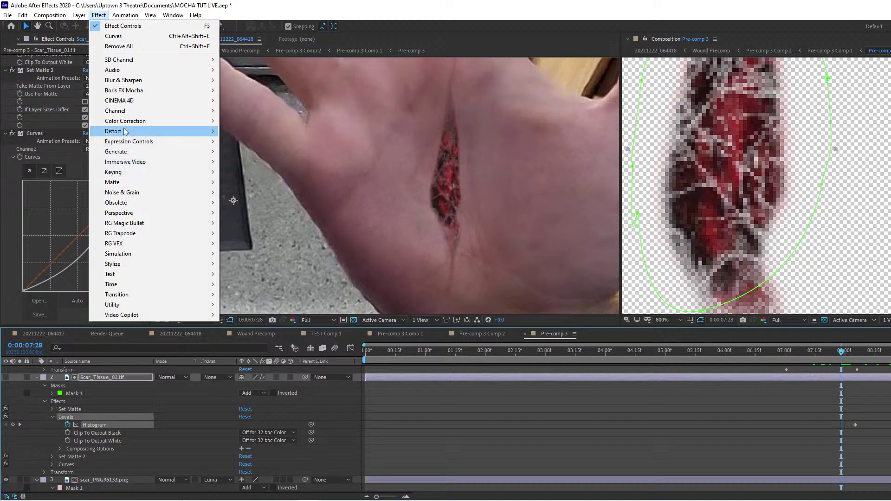
{"action": "mouse_move", "coordinate": [133, 121]}
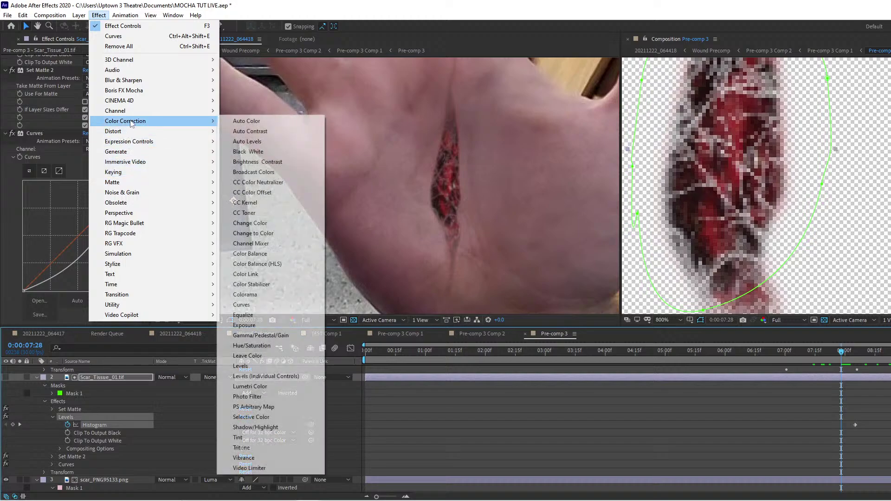
{"action": "left_click", "coordinate": [254, 326]}
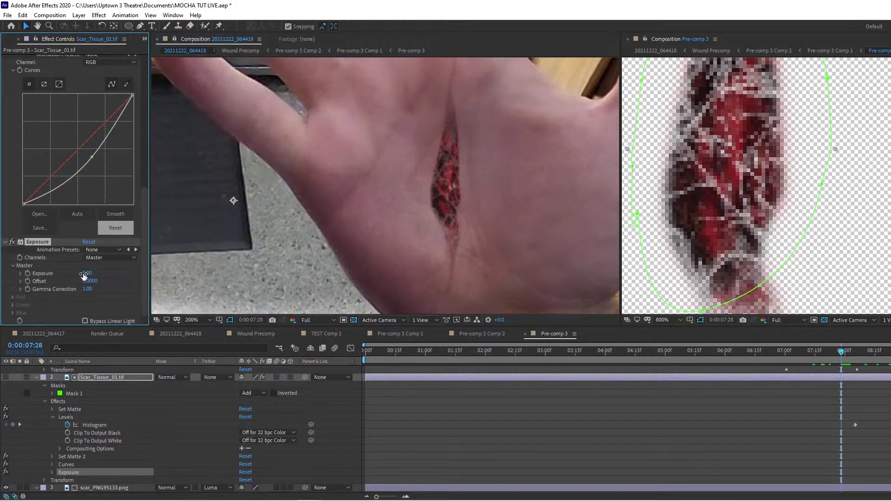
{"action": "left_click_drag", "start_coordinate": [83, 277], "coordinate": [68, 290]}
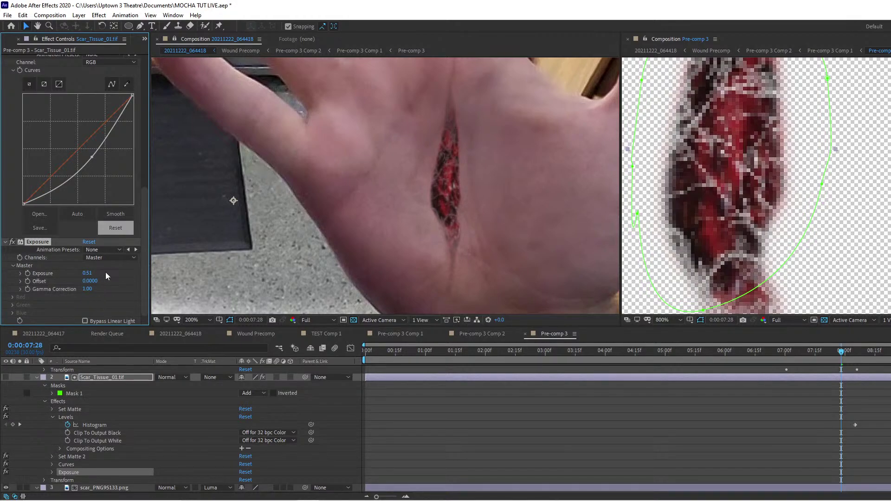
{"action": "left_click", "coordinate": [89, 242]}
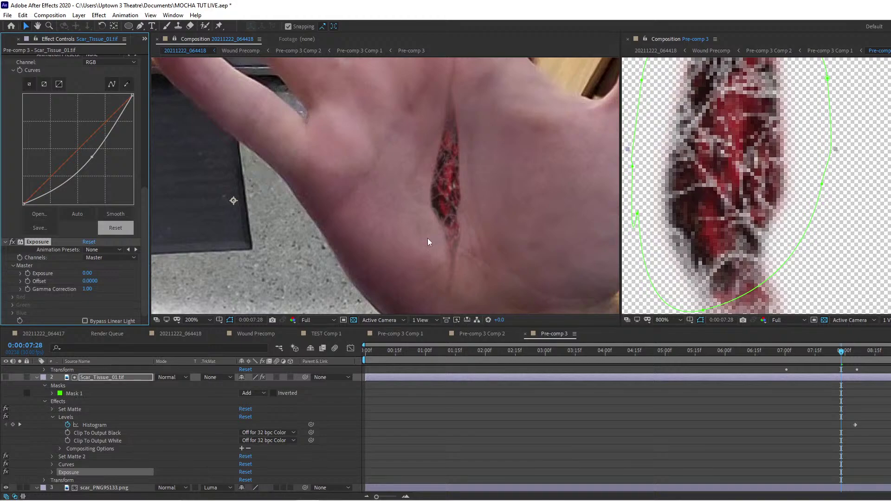
Show the Scar_Tissue_01.tif layer, add an Invert effect to it, and place Invert above Exposure in the effect order.
{"action": "left_click", "coordinate": [7, 378]}
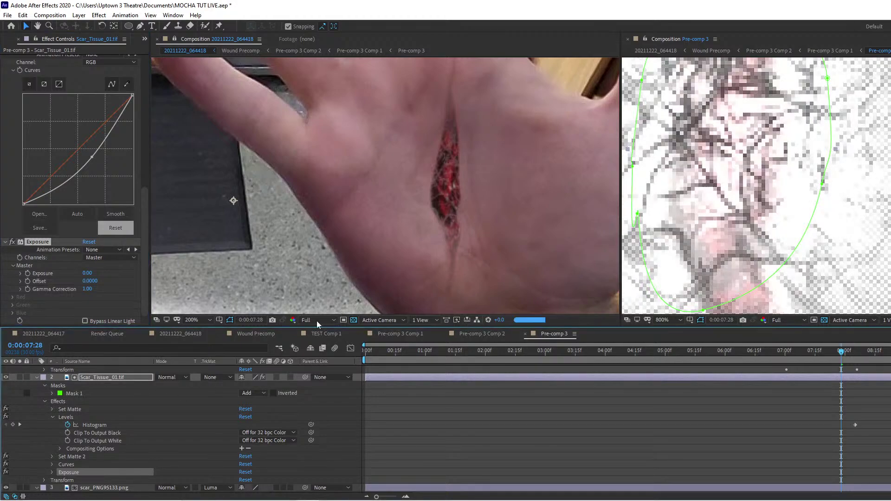
{"action": "scroll", "coordinate": [728, 149], "scroll_direction": "down", "scroll_amount": 1}
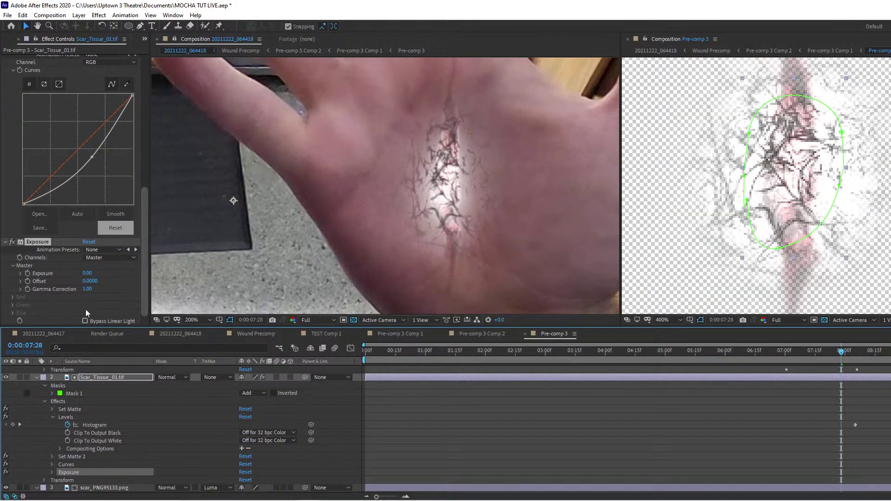
{"action": "left_click", "coordinate": [46, 245]}
{"action": "left_click", "coordinate": [99, 15]}
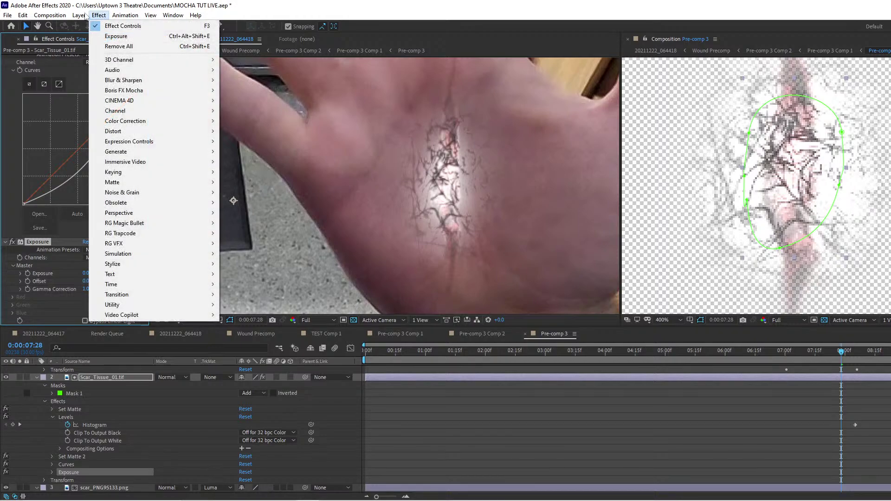
{"action": "mouse_move", "coordinate": [99, 15]}
{"action": "mouse_move", "coordinate": [123, 115]}
{"action": "mouse_move", "coordinate": [160, 114]}
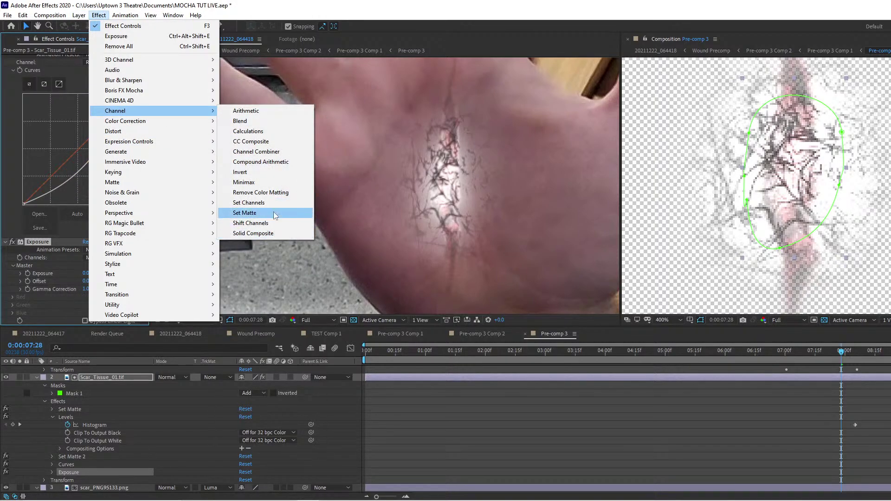
{"action": "left_click", "coordinate": [260, 172]}
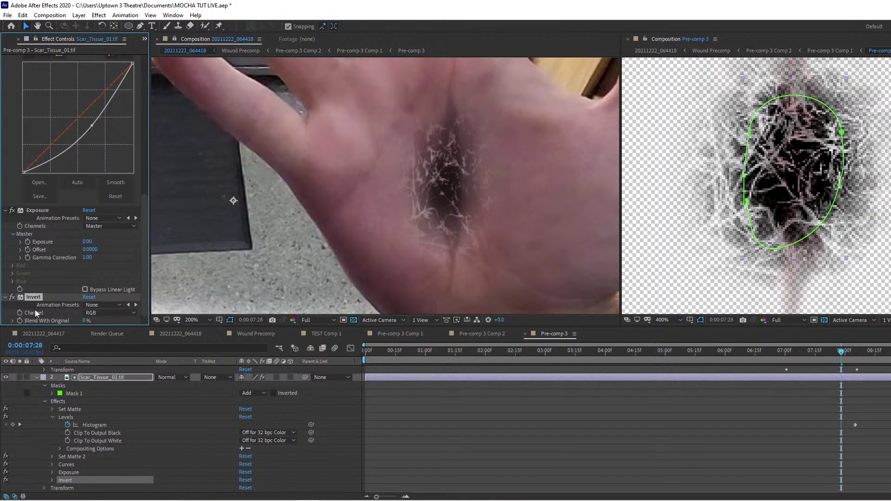
{"action": "left_click_drag", "start_coordinate": [30, 299], "coordinate": [47, 208]}
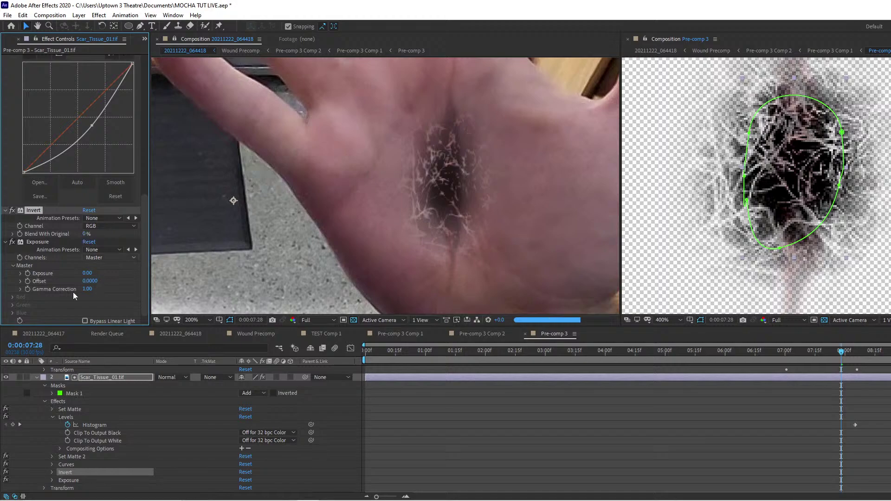
Set the tissue's Exposure to 3.85, Offset to 1.1500 and Gamma Correction to 0.79, and compare the effect off and on.
{"action": "left_click_drag", "start_coordinate": [88, 274], "coordinate": [262, 275]}
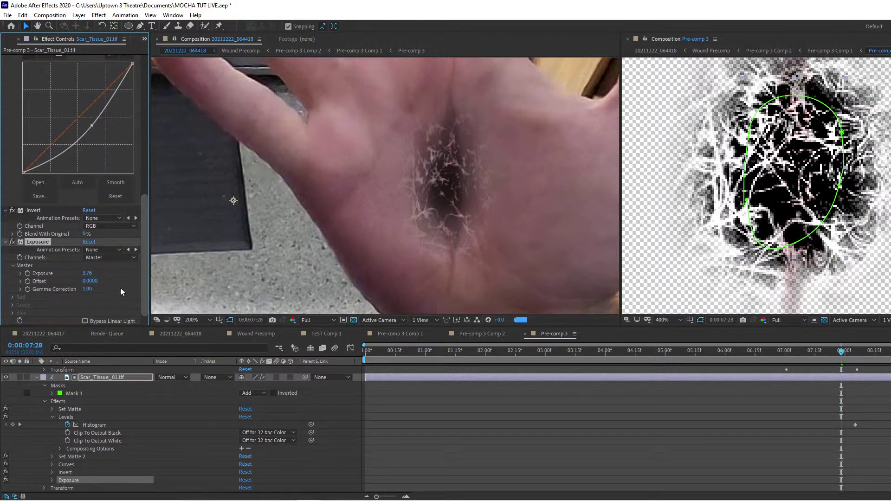
{"action": "left_click_drag", "start_coordinate": [90, 281], "coordinate": [137, 288]}
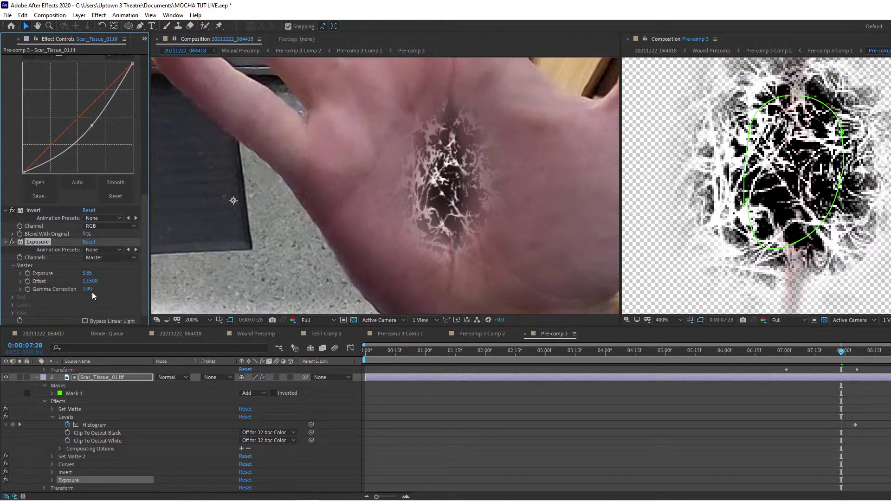
{"action": "left_click_drag", "start_coordinate": [91, 290], "coordinate": [82, 297]}
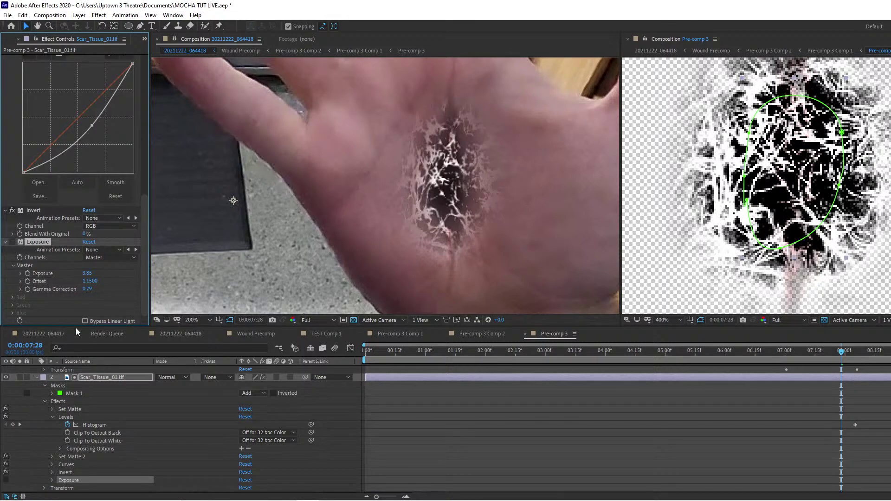
{"action": "left_click", "coordinate": [12, 242]}
Try the Alpha matte on the lower scar_PNG95133.png layer, switch it to Alpha Inverted Matte, and hide Scar_Tissue_01.tif.
{"action": "scroll", "coordinate": [190, 436], "scroll_direction": "down", "scroll_amount": 3}
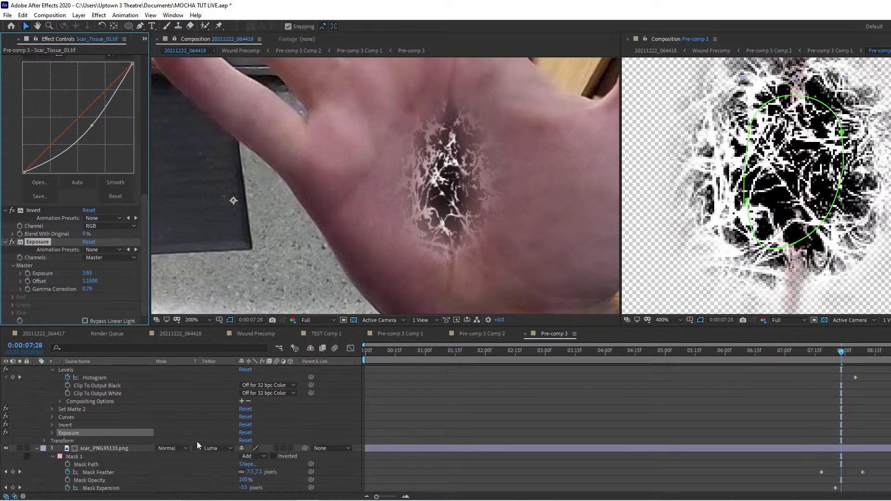
{"action": "left_click", "coordinate": [216, 448]}
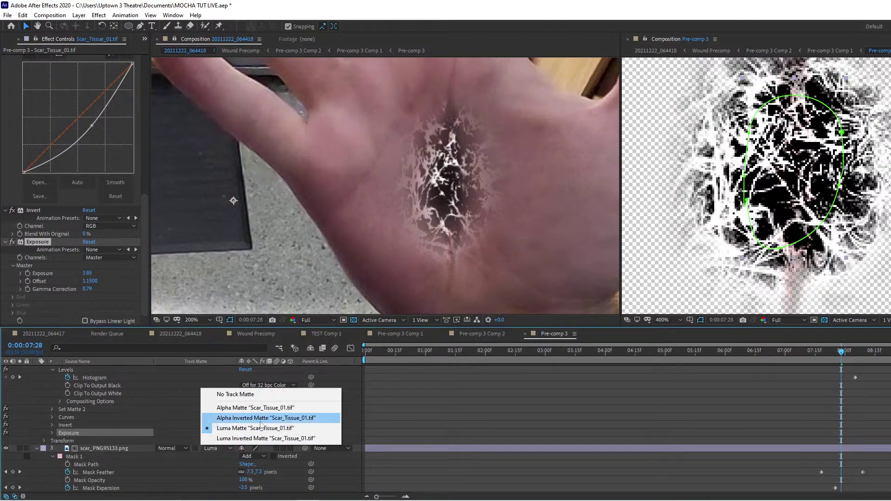
{"action": "left_click", "coordinate": [247, 409]}
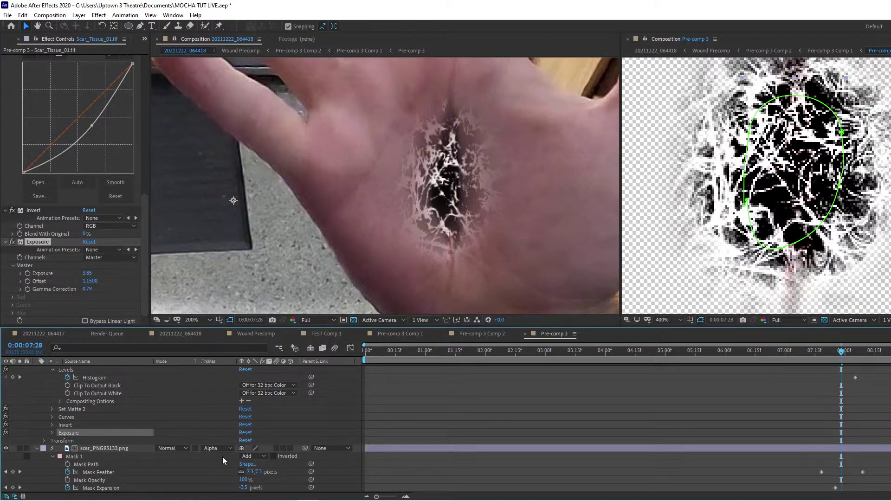
{"action": "left_click", "coordinate": [214, 450]}
{"action": "left_click", "coordinate": [251, 418]}
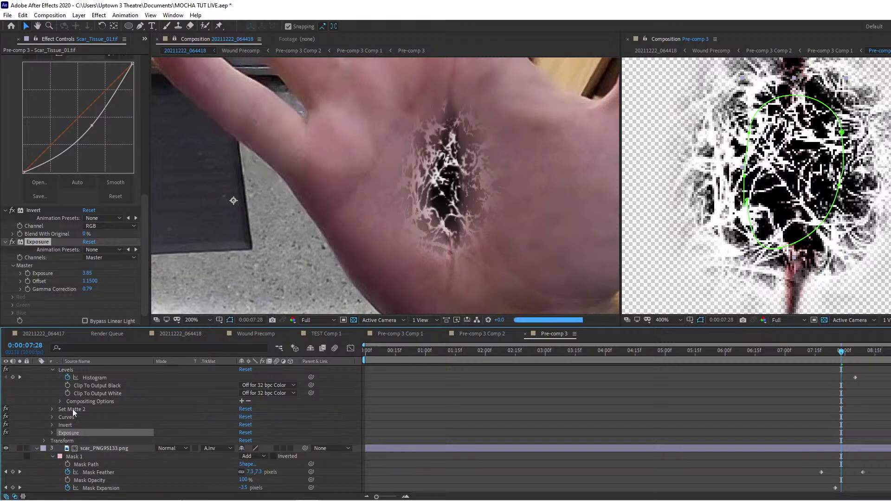
{"action": "scroll", "coordinate": [39, 411], "scroll_direction": "up", "scroll_amount": 1}
{"action": "scroll", "coordinate": [29, 405], "scroll_direction": "up", "scroll_amount": 1}
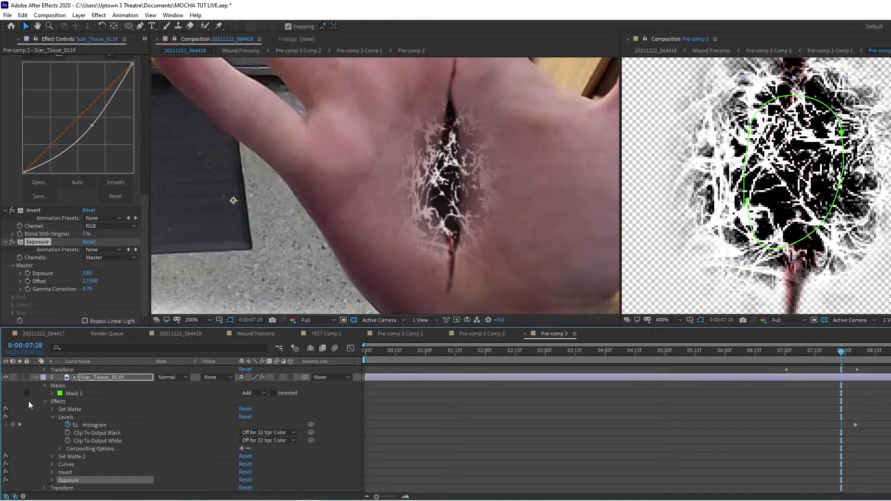
{"action": "left_click", "coordinate": [6, 378]}
{"action": "scroll", "coordinate": [221, 474], "scroll_direction": "down", "scroll_amount": 1}
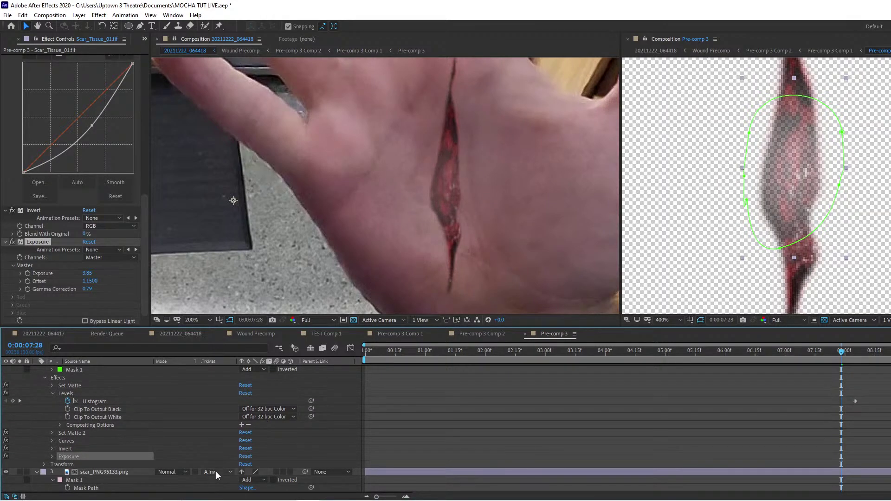
Try the Alpha and Luma mattes on the lower scar_PNG95133.png layer, and set its track matte to Luma Inverted Matte.
{"action": "left_click", "coordinate": [216, 472]}
{"action": "left_click", "coordinate": [238, 433]}
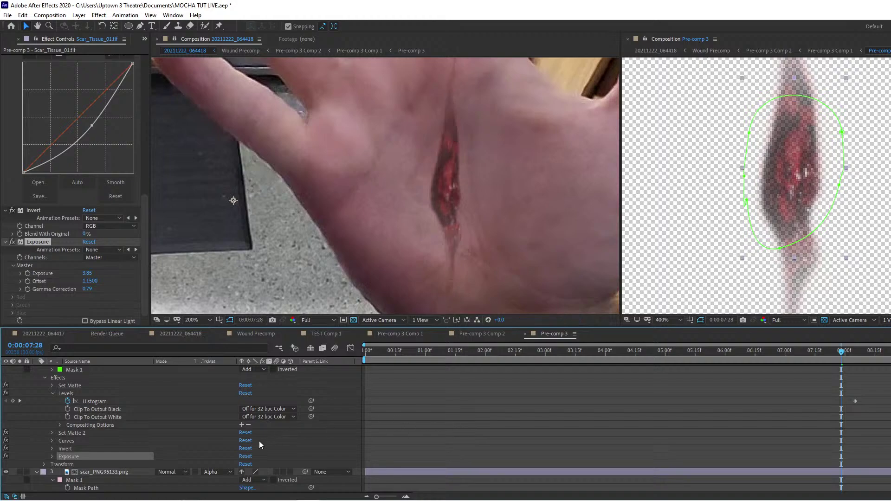
{"action": "scroll", "coordinate": [221, 470], "scroll_direction": "down", "scroll_amount": 1}
{"action": "left_click", "coordinate": [214, 449]}
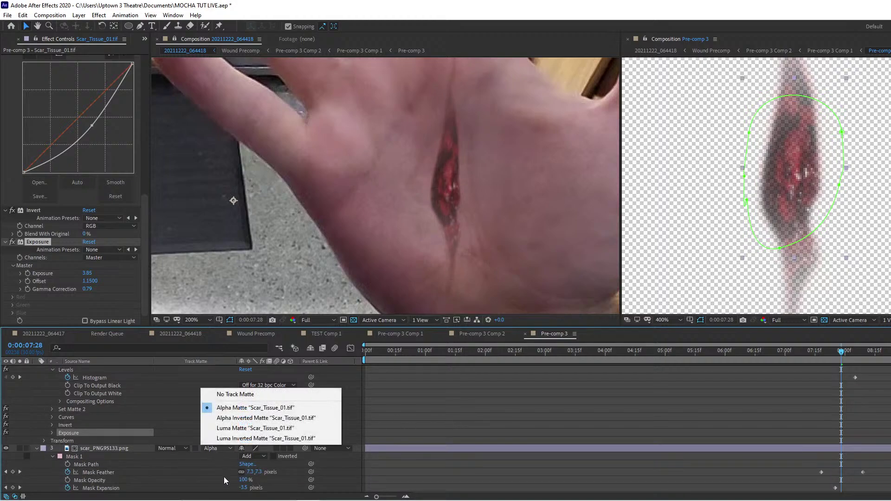
{"action": "left_click", "coordinate": [235, 428]}
{"action": "left_click", "coordinate": [222, 448]}
{"action": "left_click", "coordinate": [232, 438]}
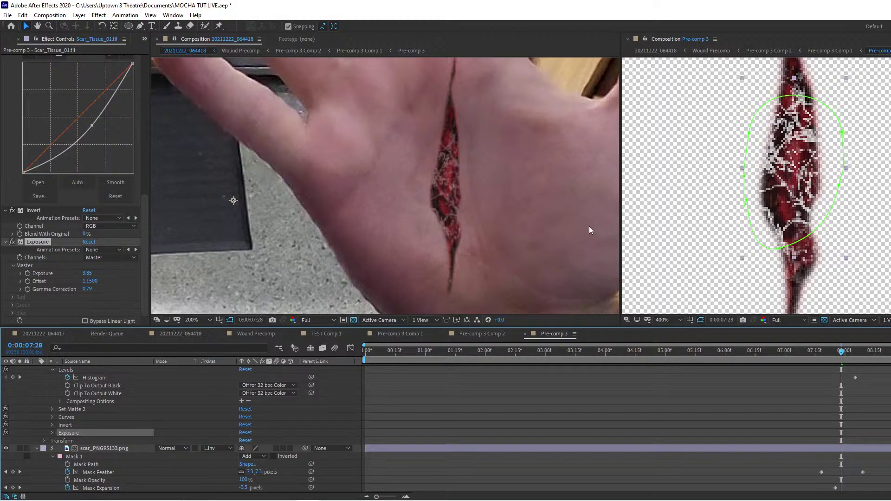
Scrub through the wound's healing between about 0:00:07:01 and 0:00:08:15 to examine how the tissue matte breaks it up.
{"action": "left_click_drag", "start_coordinate": [837, 357], "coordinate": [875, 356]}
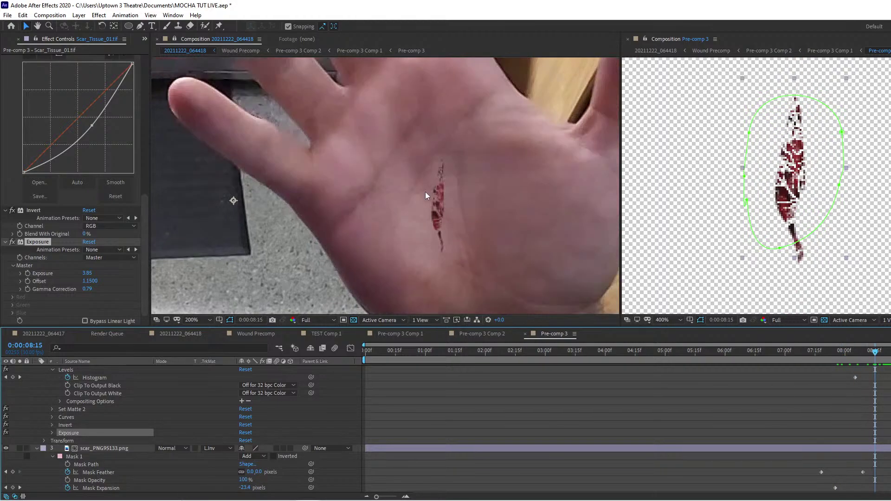
{"action": "key", "text": "Page_Up"}
{"action": "key", "text": "Page_Up"}
{"action": "key", "text": "Page_Up"}
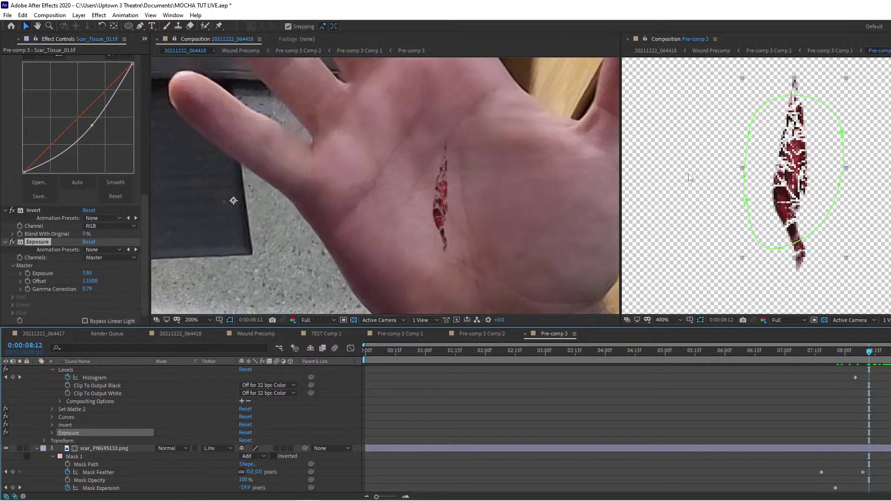
{"action": "left_click_drag", "start_coordinate": [867, 352], "coordinate": [849, 352]}
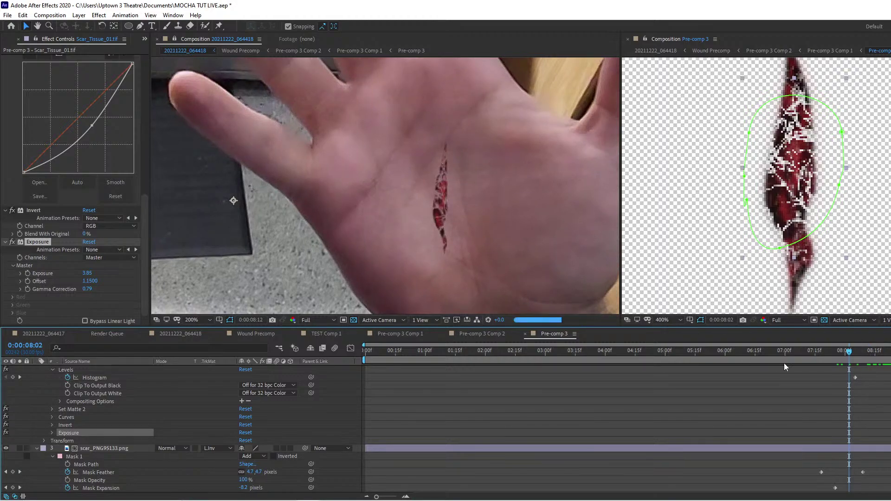
{"action": "left_click", "coordinate": [868, 353]}
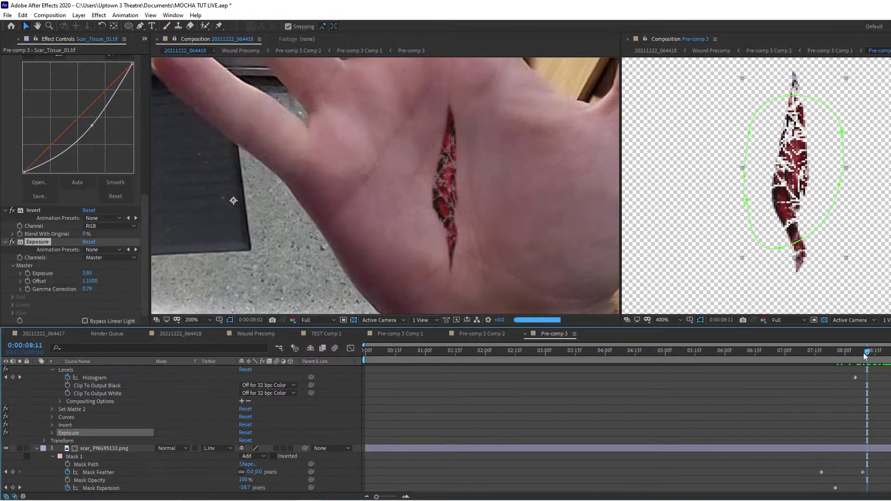
{"action": "left_click", "coordinate": [859, 355]}
{"action": "left_click_drag", "start_coordinate": [859, 355], "coordinate": [784, 403]}
{"action": "scroll", "coordinate": [757, 389], "scroll_direction": "up", "scroll_amount": 3}
{"action": "scroll", "coordinate": [756, 388], "scroll_direction": "down", "scroll_amount": 3}
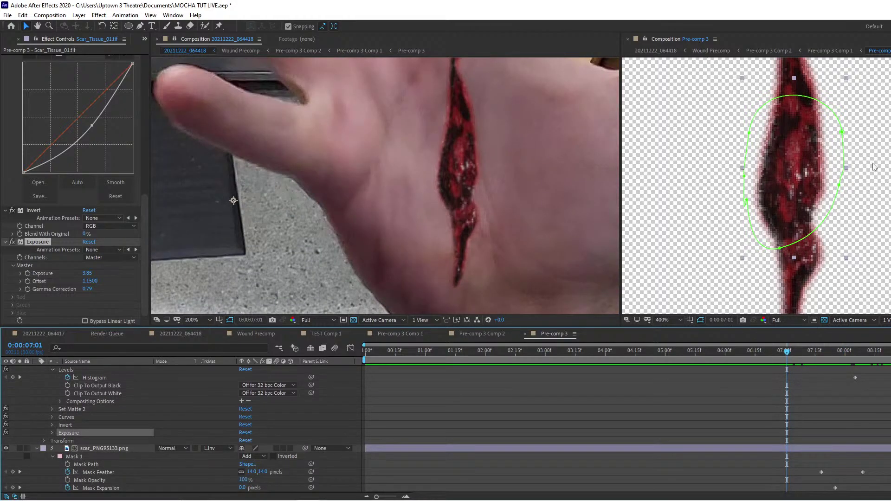
At 0:00:07:27, draw a thin elliptical mask along the wound's centre on Scar_Tissue_01.tif and set its mode to Intersect.
{"action": "left_click_drag", "start_coordinate": [785, 350], "coordinate": [840, 351]}
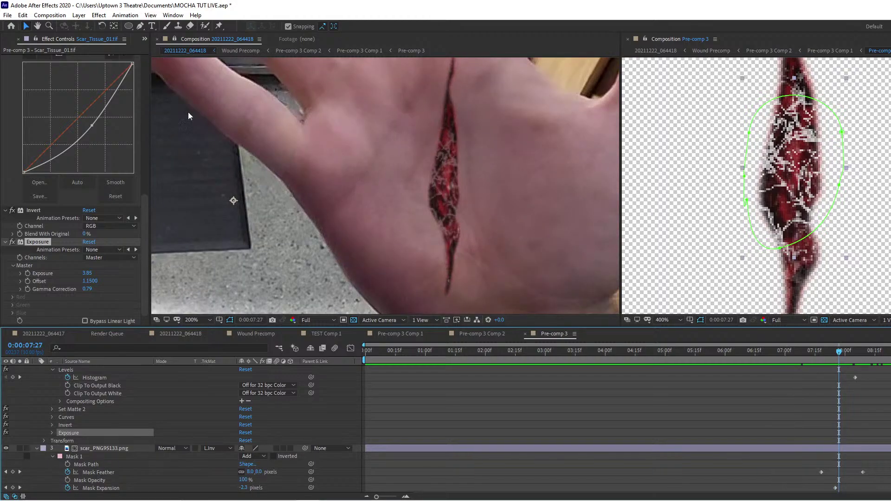
{"action": "left_click", "coordinate": [127, 27]}
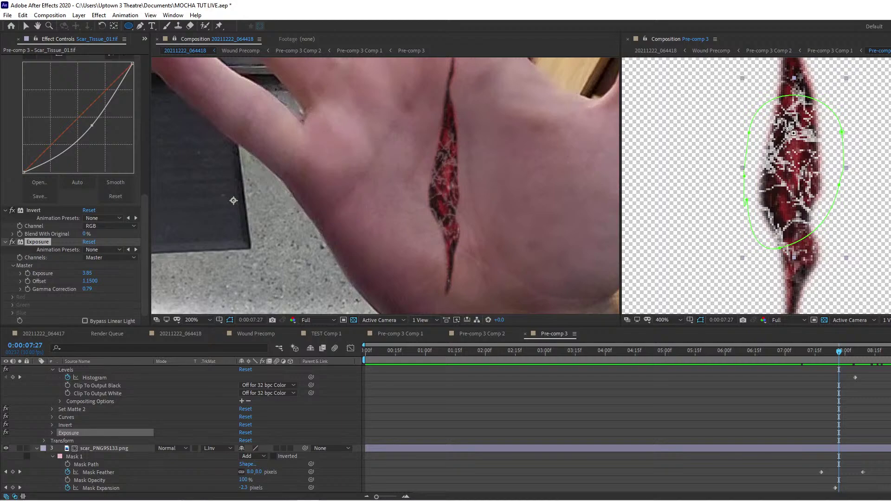
{"action": "left_click_drag", "start_coordinate": [788, 130], "coordinate": [793, 191]}
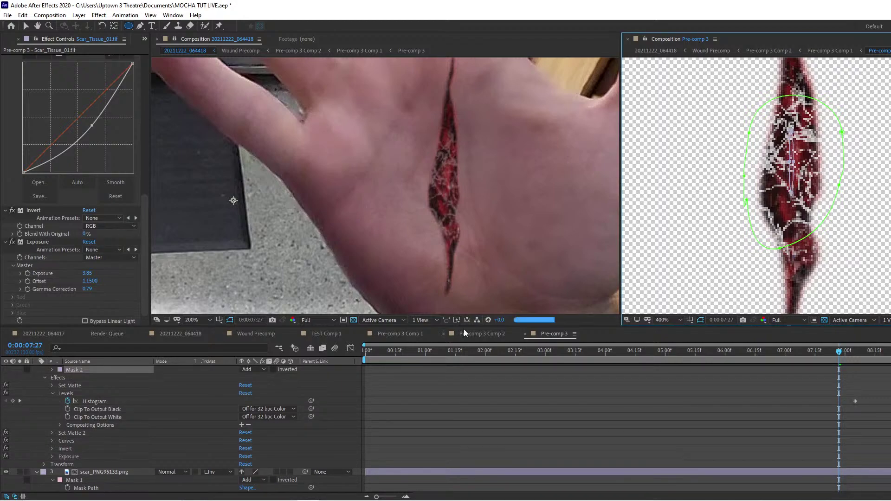
{"action": "scroll", "coordinate": [93, 395], "scroll_direction": "up", "scroll_amount": 3}
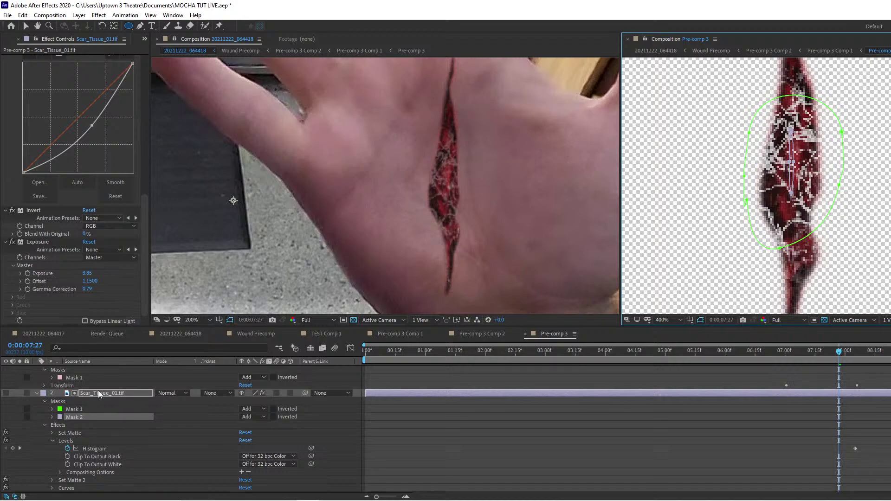
{"action": "left_click", "coordinate": [98, 393]}
{"action": "left_click", "coordinate": [263, 417]}
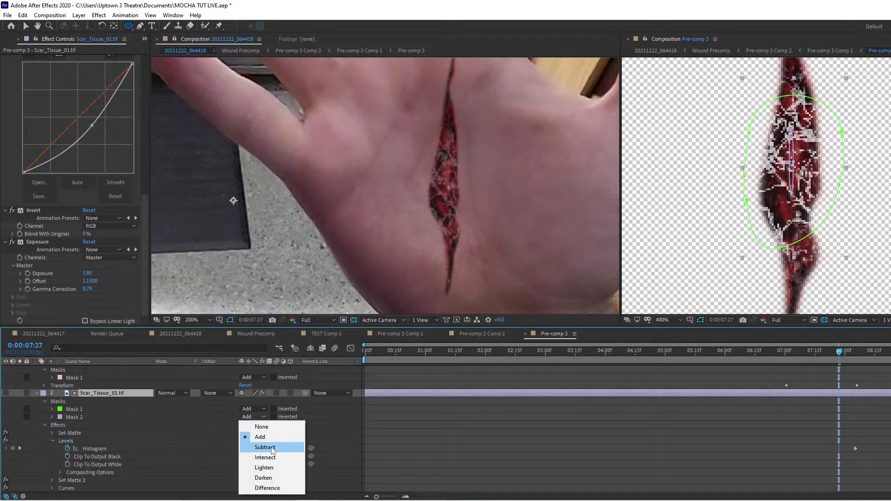
{"action": "left_click", "coordinate": [265, 458]}
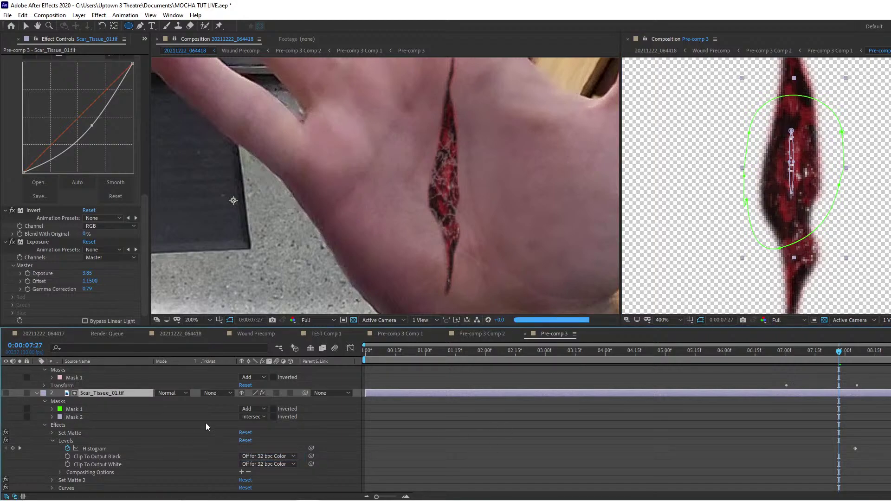
{"action": "key", "text": "u"}
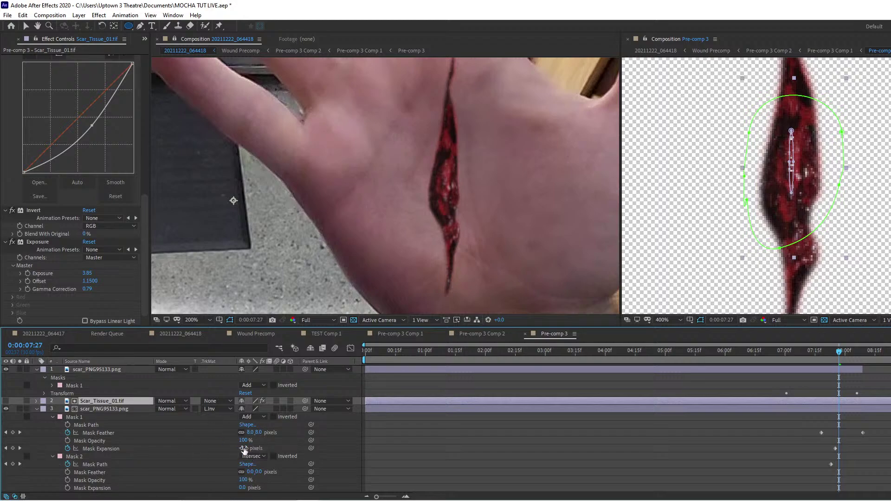
{"action": "left_click_drag", "start_coordinate": [244, 449], "coordinate": [248, 450]}
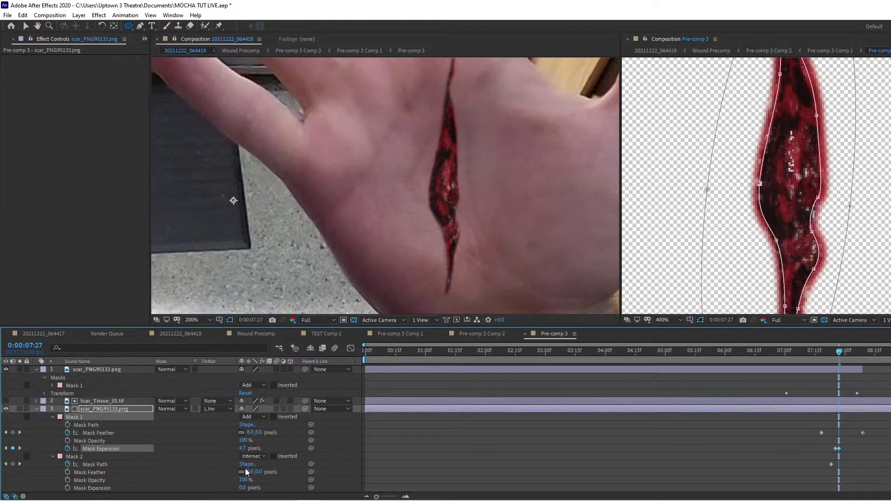
{"action": "key", "text": "ctrl+z"}
{"action": "left_click", "coordinate": [112, 408]}
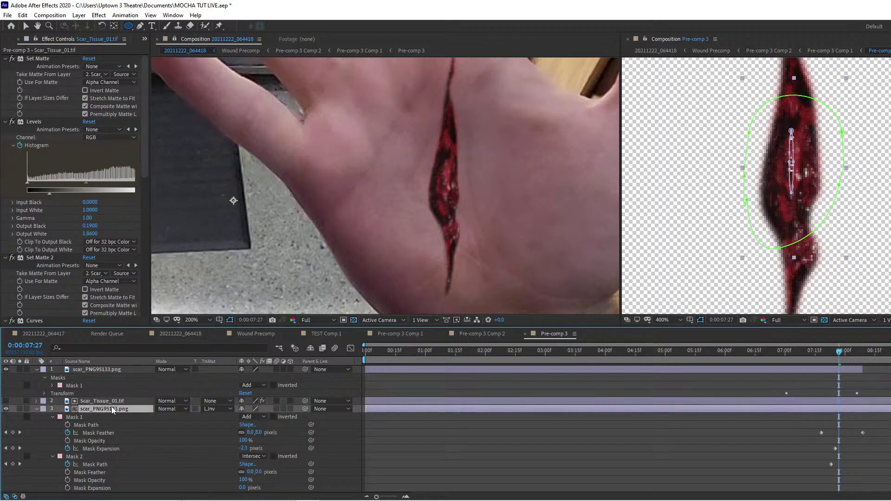
{"action": "left_click", "coordinate": [102, 371]}
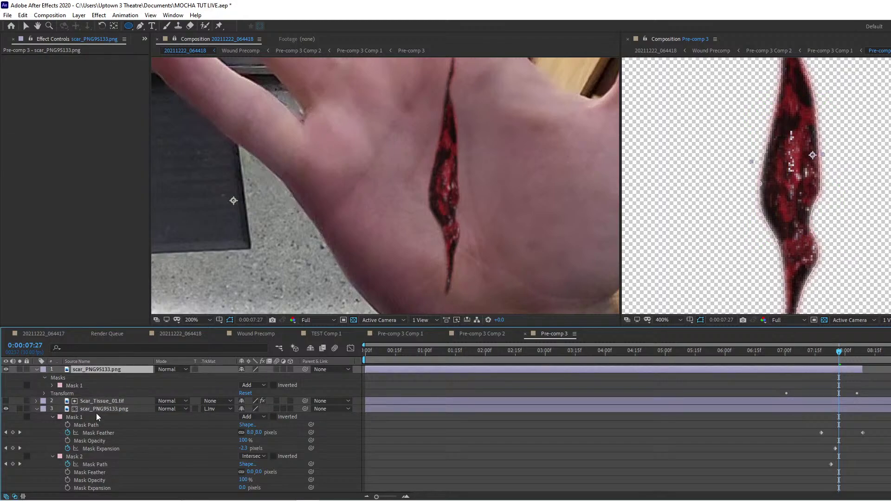
{"action": "left_click", "coordinate": [99, 410]}
Set Mask 2 of Scar_Tissue_01.tif to Subtract and its Mask Expansion to 207 pixels.
{"action": "left_click", "coordinate": [117, 401]}
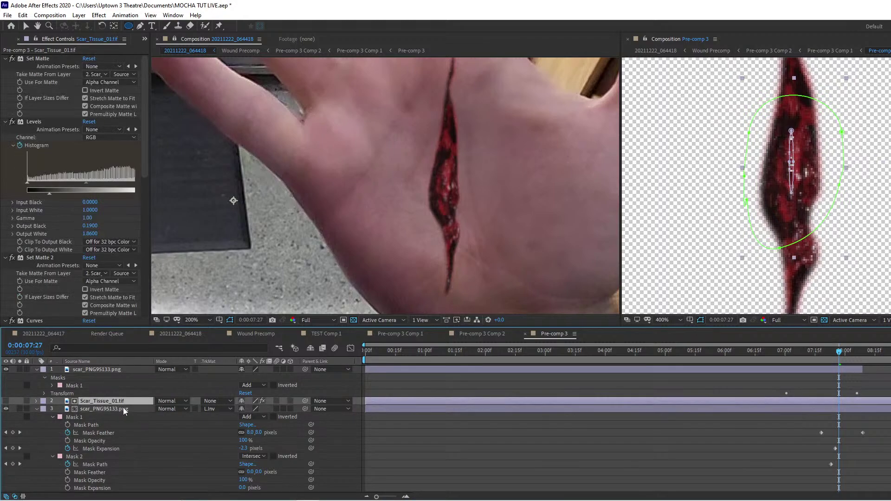
{"action": "key", "text": "m"}
{"action": "key", "text": "m"}
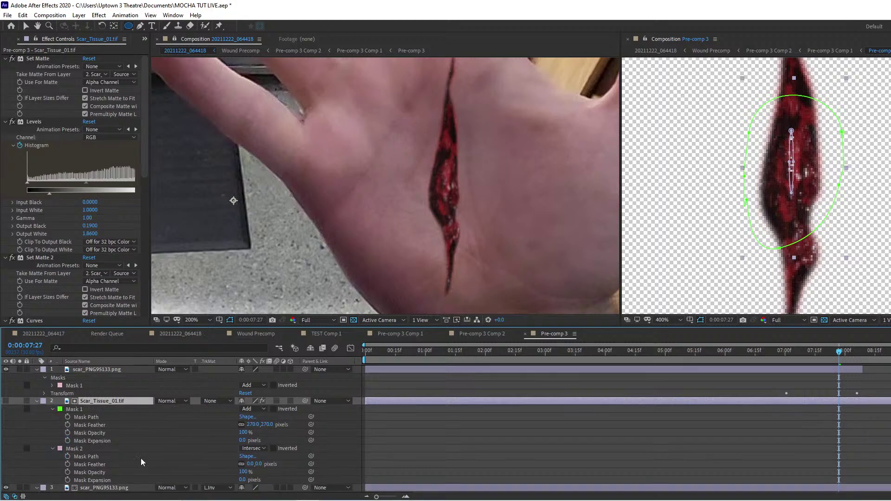
{"action": "left_click_drag", "start_coordinate": [249, 481], "coordinate": [268, 486]}
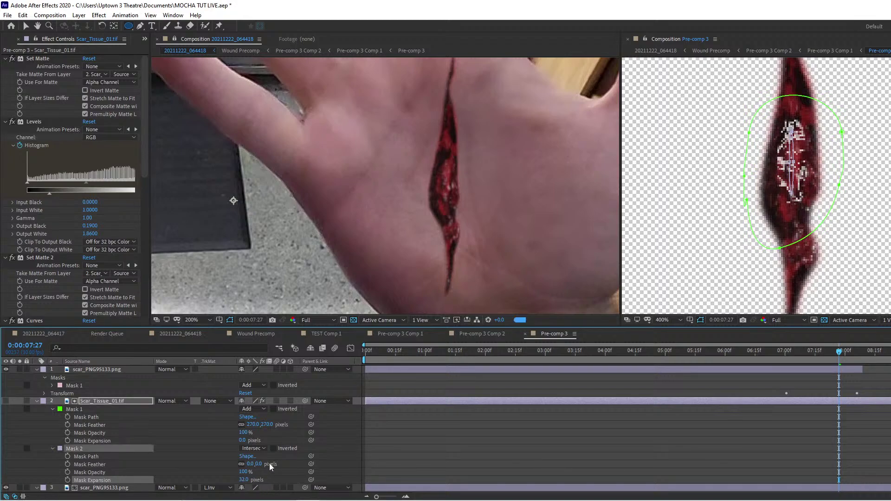
{"action": "left_click", "coordinate": [258, 449]}
{"action": "left_click", "coordinate": [269, 398]}
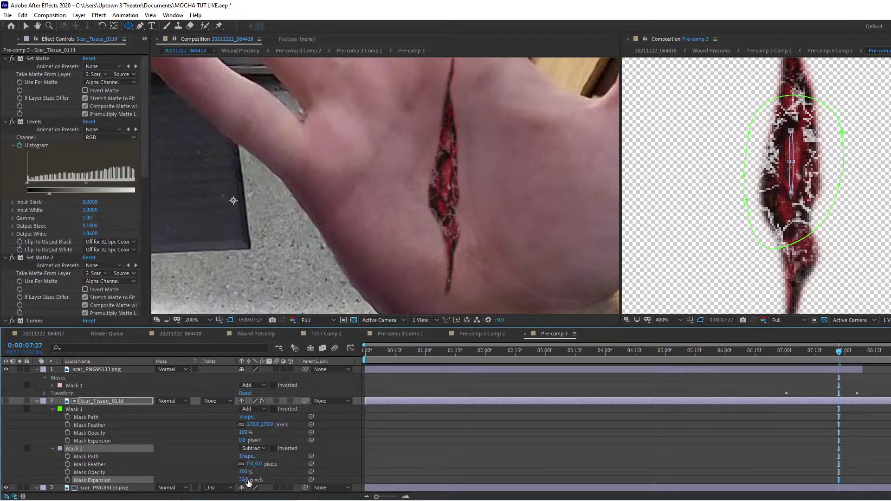
{"action": "left_click_drag", "start_coordinate": [248, 483], "coordinate": [323, 500]}
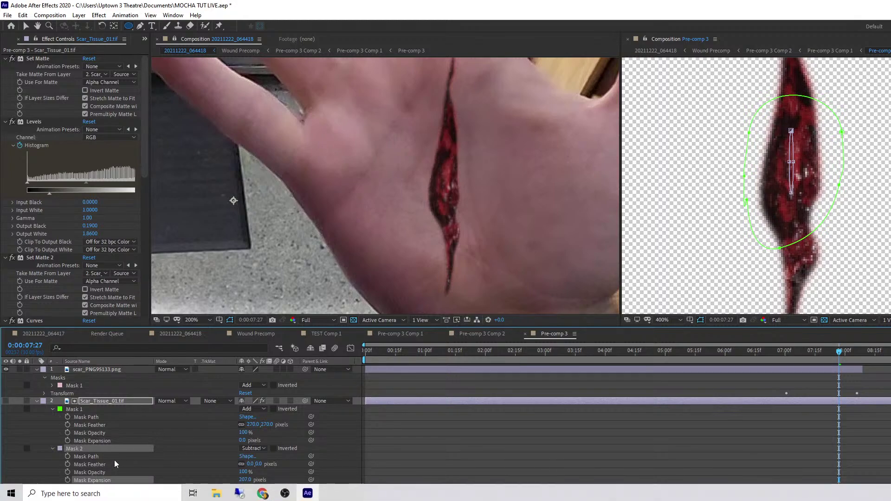
Keyframe Mask 2's Mask Expansion at 207 pixels at 0:00:07:27 and at -25 pixels at 0:00:08:28.
{"action": "left_click", "coordinate": [68, 480]}
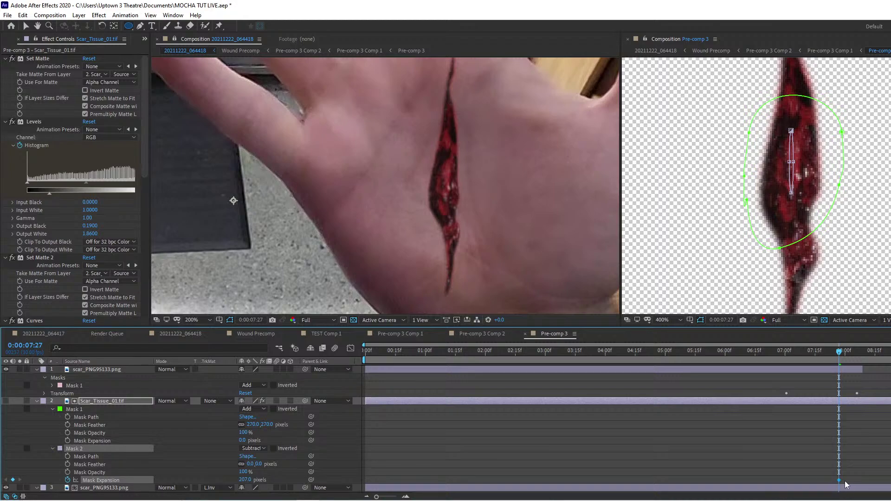
{"action": "left_click_drag", "start_coordinate": [842, 354], "coordinate": [890, 356]}
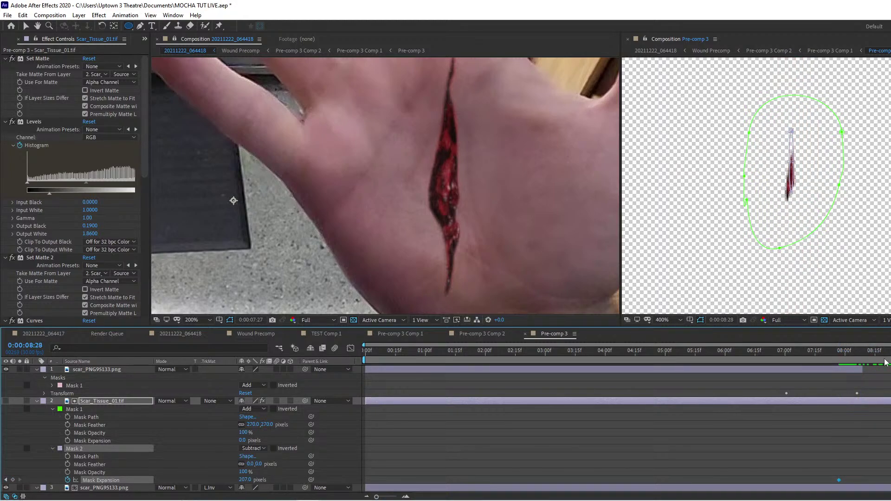
{"action": "left_click_drag", "start_coordinate": [257, 481], "coordinate": [163, 483]}
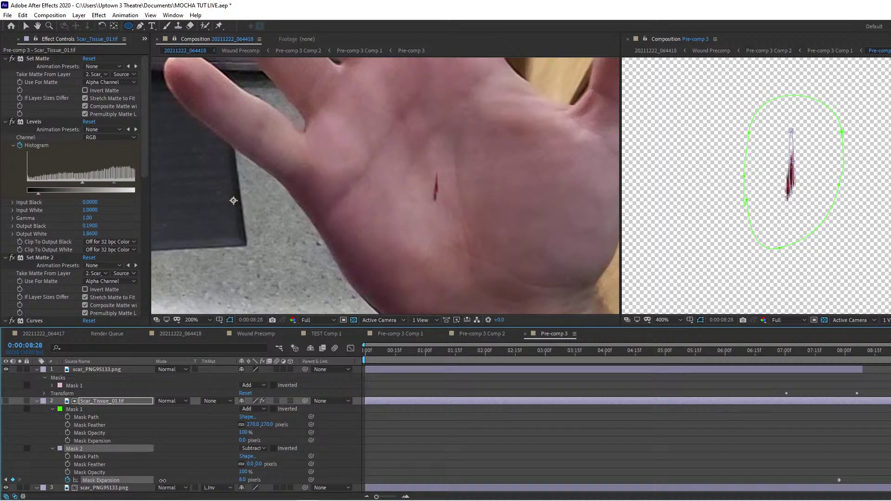
{"action": "left_click_drag", "start_coordinate": [246, 484], "coordinate": [231, 482]}
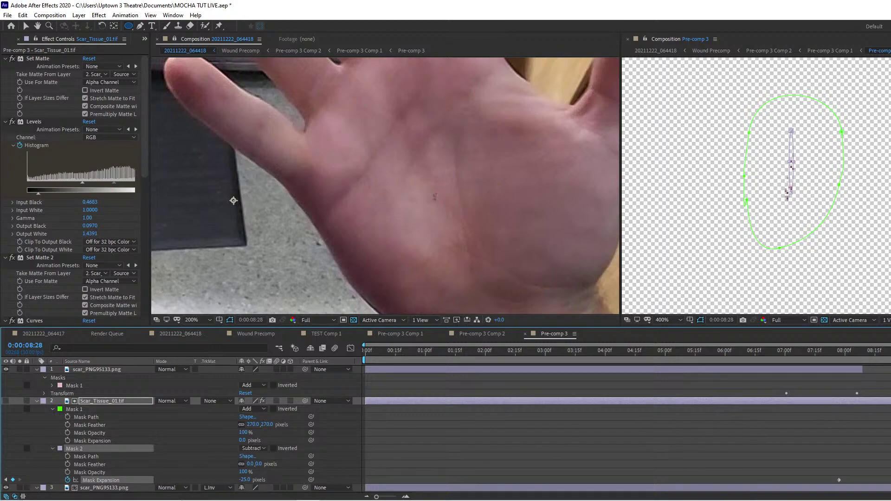
Check the wound around 0:00:08:07 and move Mask 2's final Mask Expansion keyframe earlier, to shortly after that time.
{"action": "left_click", "coordinate": [885, 351]}
{"action": "left_click_drag", "start_coordinate": [885, 356], "coordinate": [860, 364]}
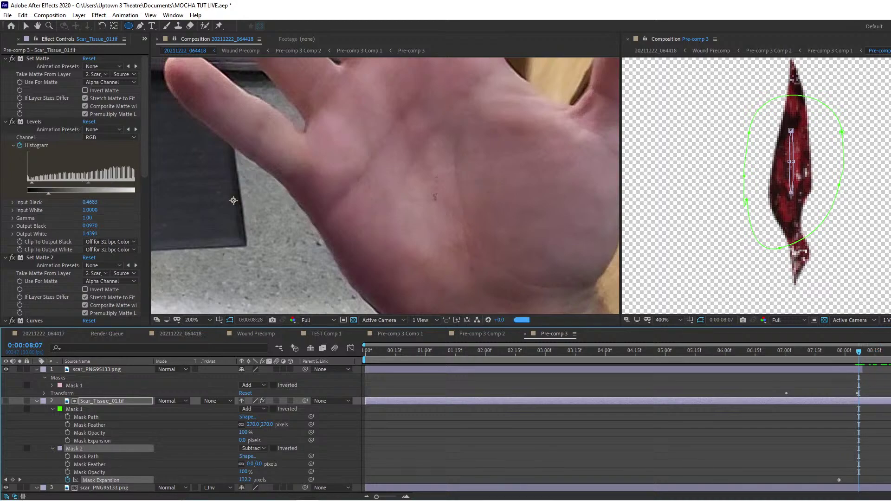
{"action": "left_click_drag", "start_coordinate": [890, 480], "coordinate": [866, 485]}
Set the tissue's Mask 2 feather to 26 pixels and stretch the thin mask upward and downward along the wound.
{"action": "key", "text": "u"}
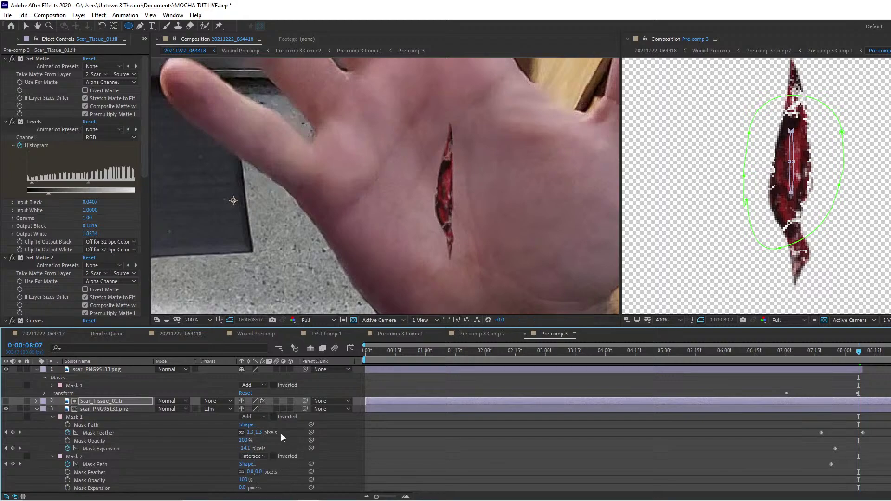
{"action": "key", "text": "f"}
{"action": "left_click_drag", "start_coordinate": [267, 417], "coordinate": [275, 434]}
{"action": "key", "text": "ctrl+z"}
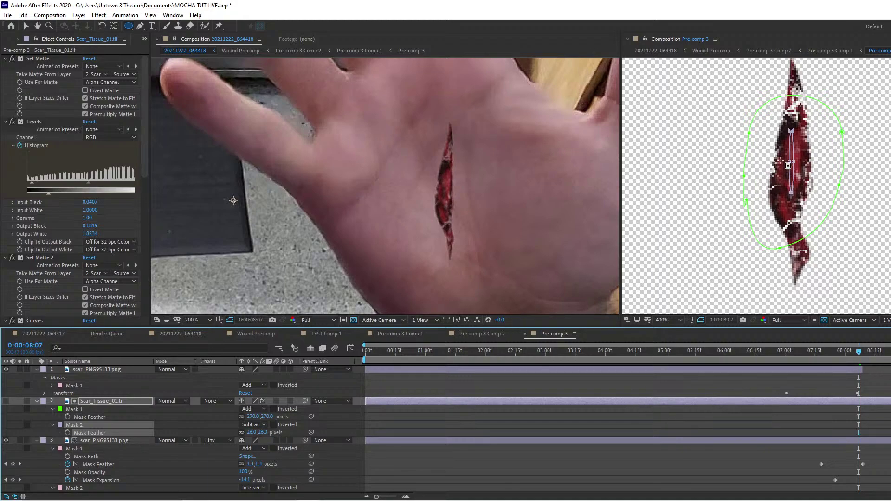
{"action": "key", "text": "v"}
{"action": "left_click_drag", "start_coordinate": [792, 131], "coordinate": [793, 85]}
{"action": "left_click_drag", "start_coordinate": [792, 193], "coordinate": [790, 251]}
Move the last Mask Feather keyframe of the lower scar_PNG95133.png layer's Mask 1 later, to about 0:00:08:20, and check 0:00:08:09.
{"action": "left_click_drag", "start_coordinate": [859, 352], "coordinate": [855, 377]}
{"action": "left_click_drag", "start_coordinate": [863, 464], "coordinate": [888, 465]}
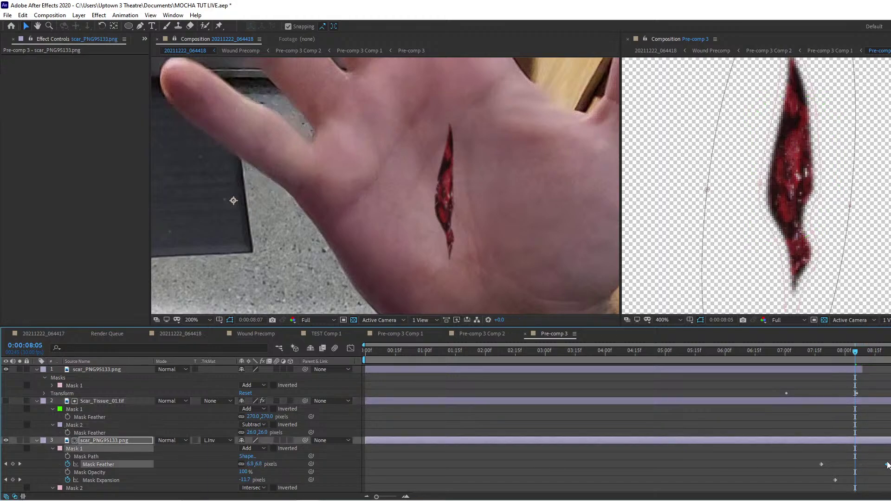
{"action": "mouse_move", "coordinate": [857, 366]}
{"action": "left_mouse_down"}
{"action": "mouse_move", "coordinate": [841, 354]}
{"action": "mouse_move", "coordinate": [817, 358]}
{"action": "mouse_move", "coordinate": [863, 366]}
{"action": "left_mouse_up"}
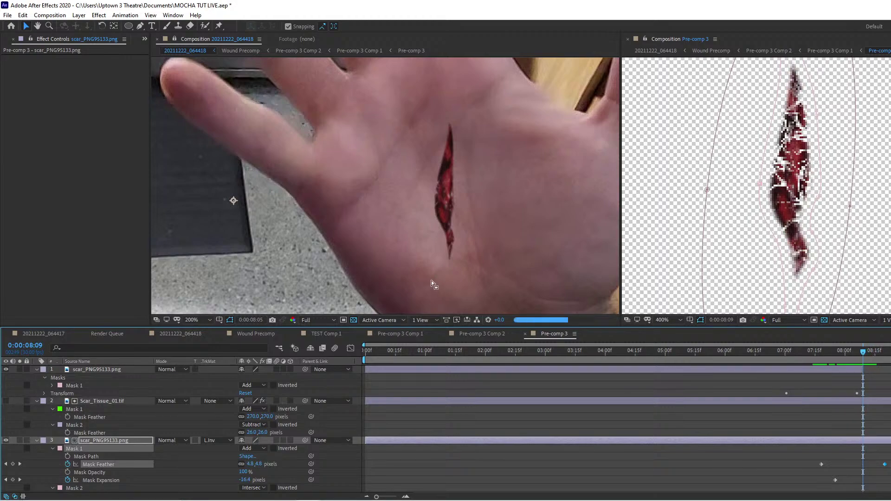
Close the separate Pre-comp 3 composition viewer and move the main composition to 0:00:07:19.
{"action": "left_click", "coordinate": [464, 274]}
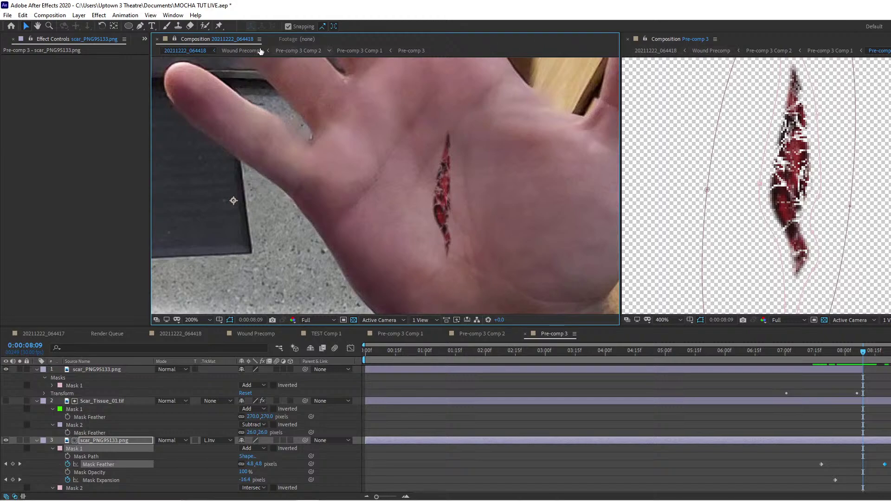
{"action": "left_click", "coordinate": [628, 39]}
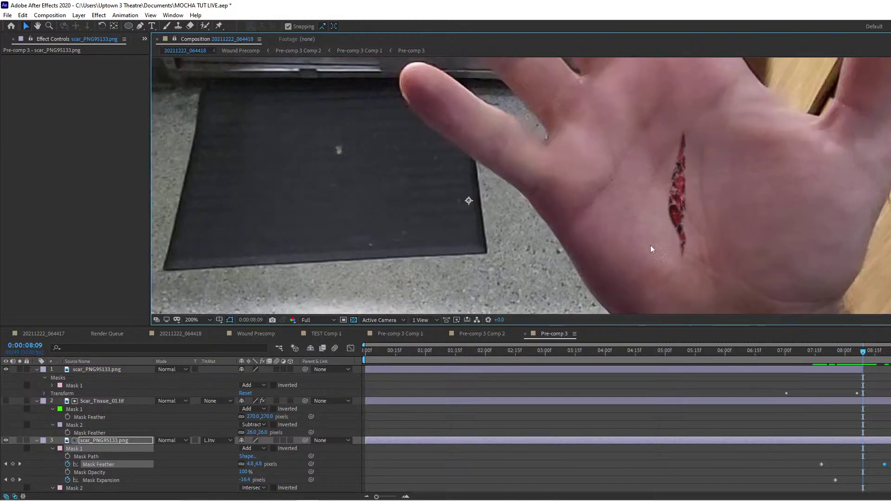
{"action": "left_click", "coordinate": [835, 351]}
{"action": "left_click", "coordinate": [823, 353]}
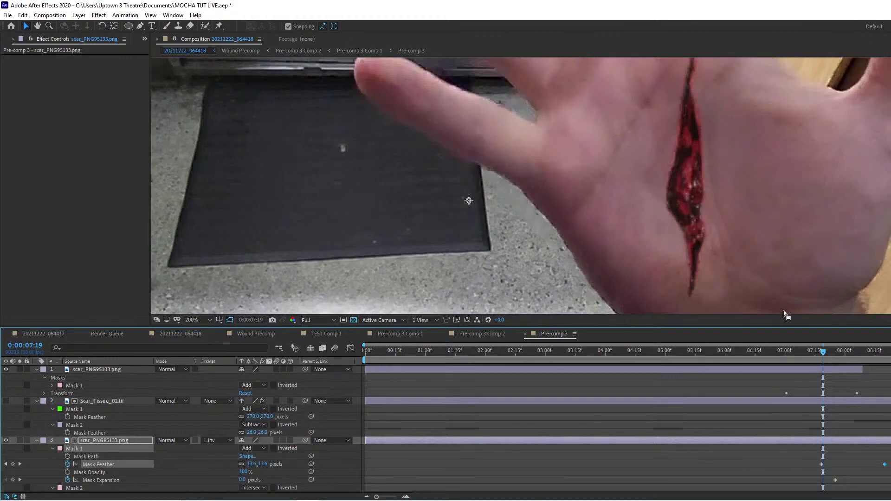
Preview the wound healing in the main composition, including around 0:00:07:08, and stop near 0:00:07:23.
{"action": "key", "text": "space"}
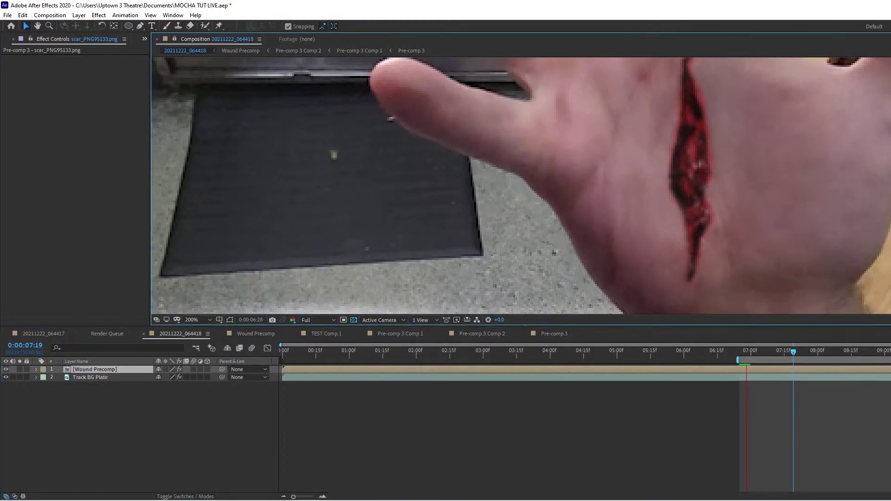
{"action": "key", "text": "space"}
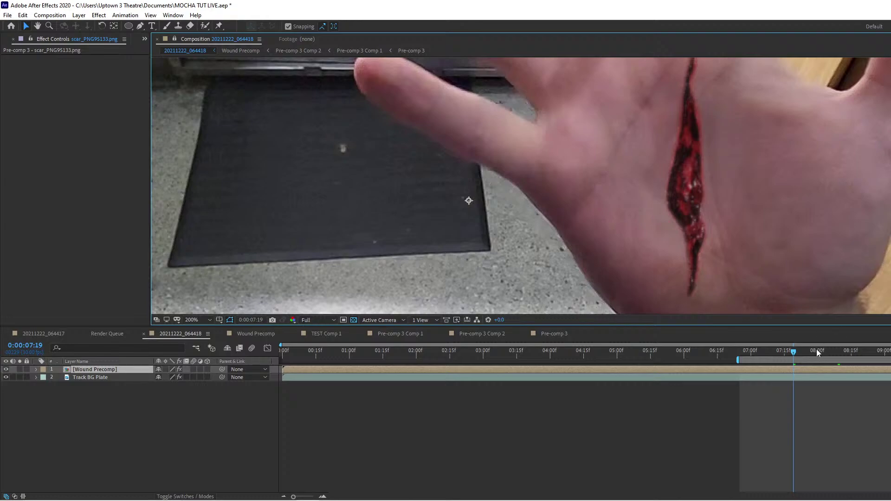
{"action": "left_click_drag", "start_coordinate": [819, 353], "coordinate": [769, 353]}
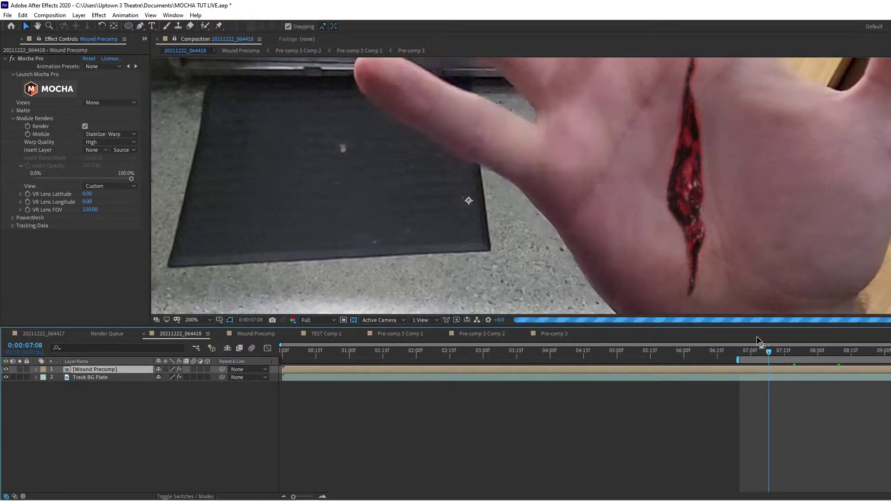
{"action": "key", "text": "space"}
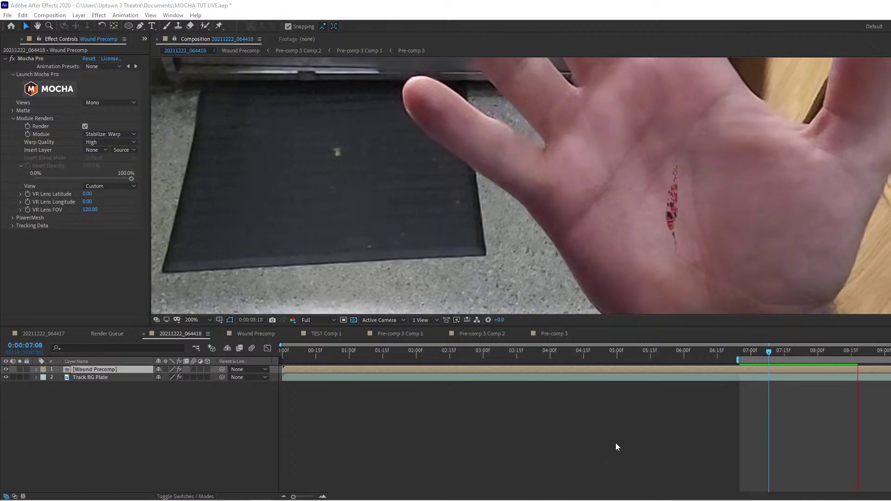
{"action": "key", "text": "space"}
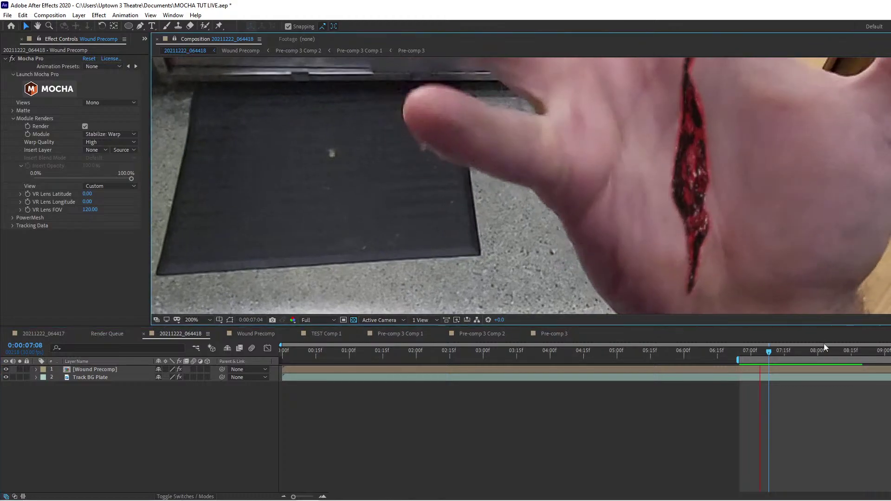
{"action": "left_click", "coordinate": [807, 352]}
{"action": "mouse_move", "coordinate": [808, 352]}
{"action": "left_mouse_down"}
{"action": "mouse_move", "coordinate": [846, 352]}
{"action": "mouse_move", "coordinate": [802, 359]}
{"action": "left_mouse_up"}
Open Pre-comp 3 in a separate viewer beside the main composition and go to 0:00:07:19.
{"action": "left_click", "coordinate": [553, 334]}
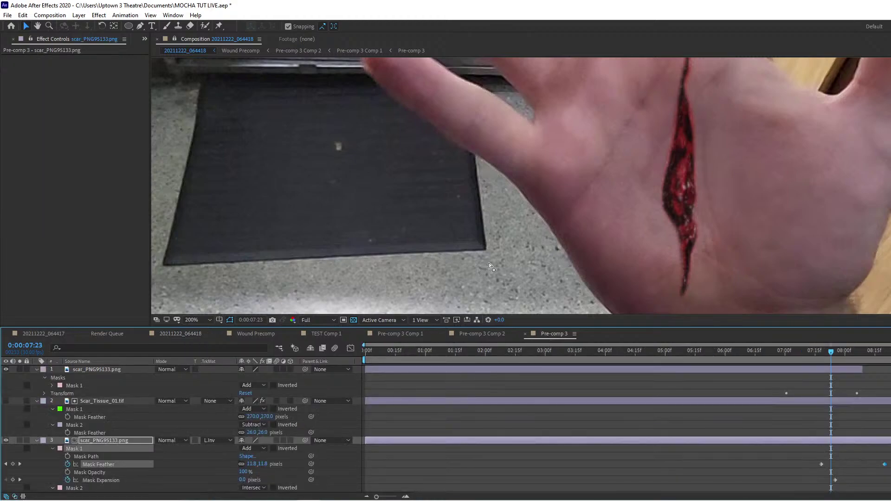
{"action": "left_click", "coordinate": [98, 402]}
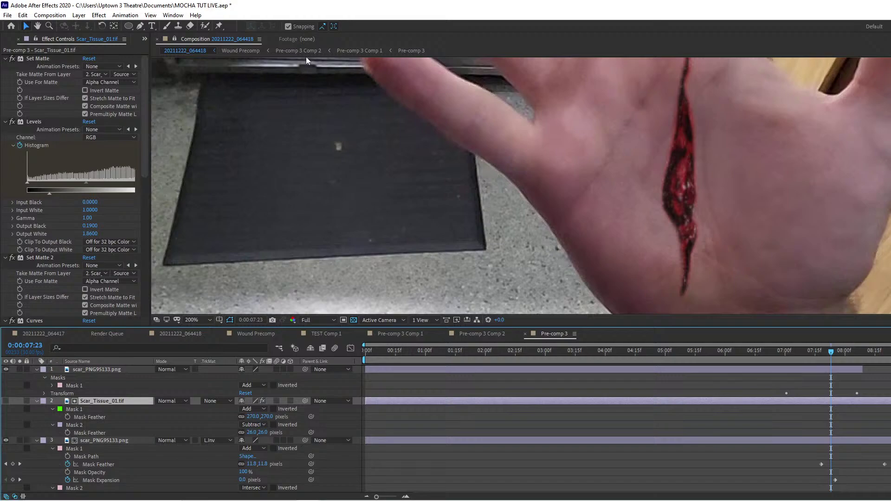
{"action": "left_click", "coordinate": [404, 51]}
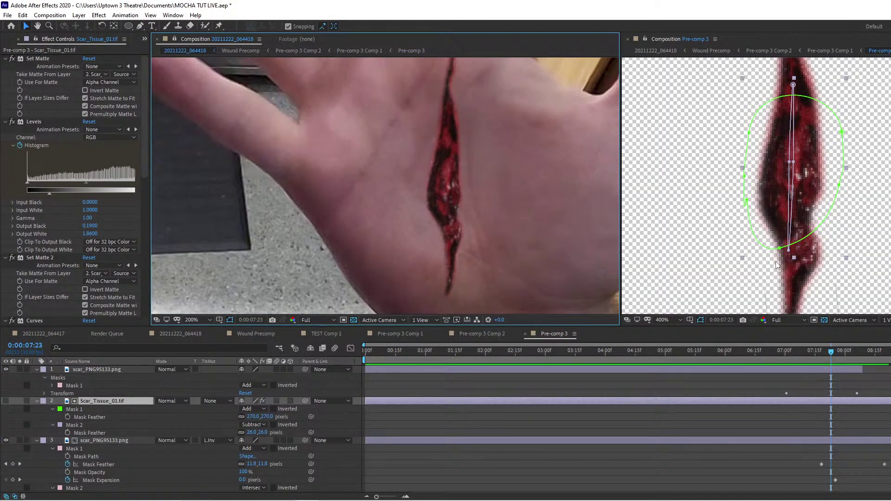
{"action": "mouse_move", "coordinate": [832, 354]}
{"action": "left_mouse_down"}
{"action": "mouse_move", "coordinate": [741, 352]}
{"action": "mouse_move", "coordinate": [859, 352]}
{"action": "mouse_move", "coordinate": [826, 352]}
{"action": "left_mouse_up"}
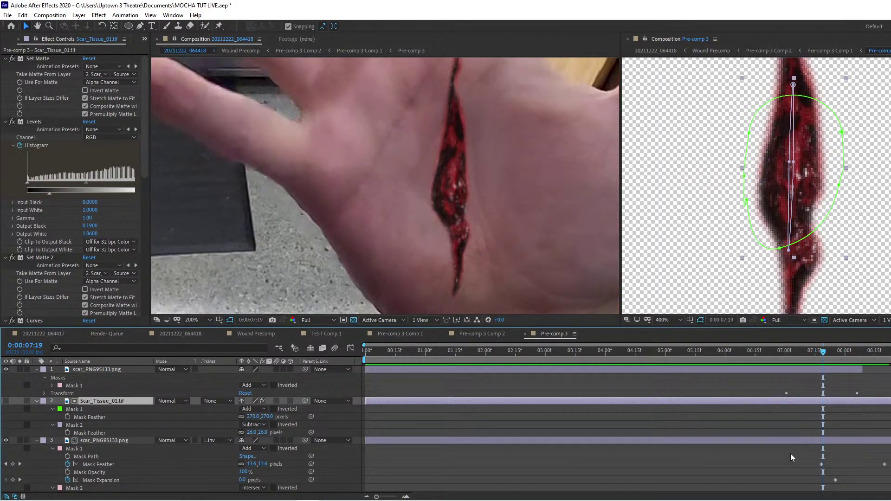
{"action": "left_click_drag", "start_coordinate": [876, 385], "coordinate": [763, 395]}
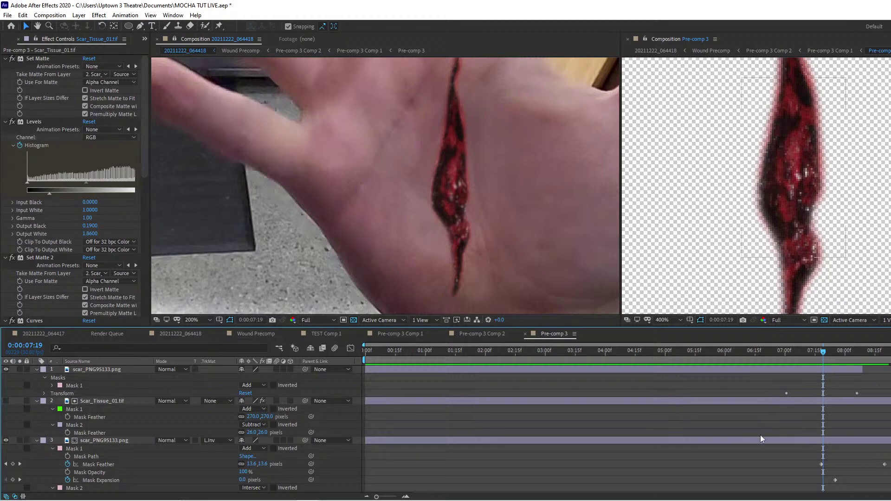
Move the top scar_PNG95133.png layer's Opacity keyframes earlier, the last to 0:00:07:19 and the first to about 0:00:06:11.
{"action": "left_click", "coordinate": [83, 369]}
{"action": "key", "text": "t"}
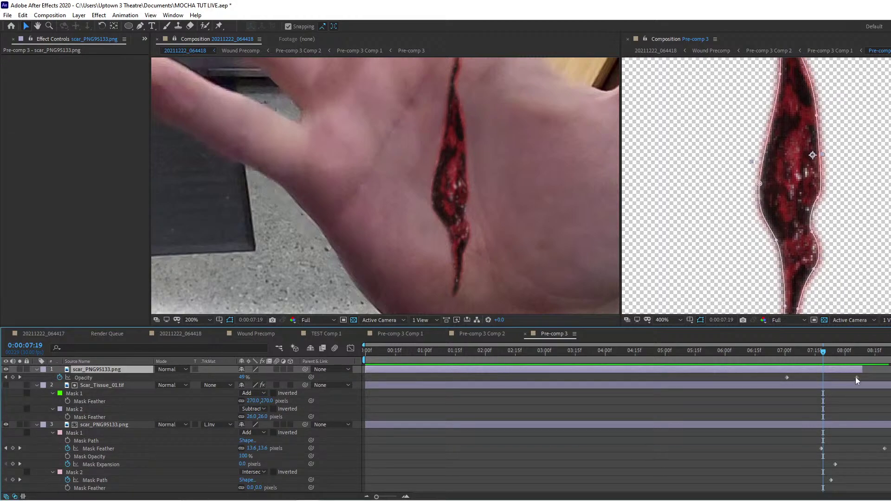
{"action": "left_click_drag", "start_coordinate": [857, 378], "coordinate": [823, 378]}
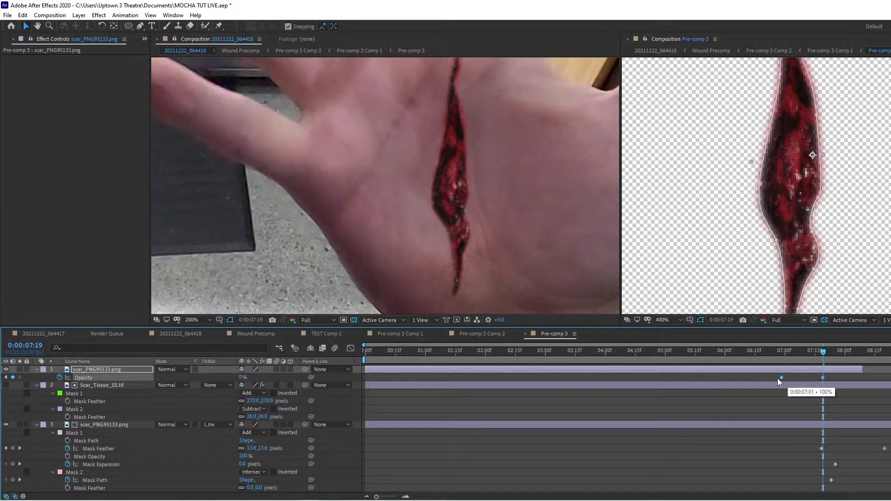
{"action": "left_click_drag", "start_coordinate": [739, 378], "coordinate": [746, 377]}
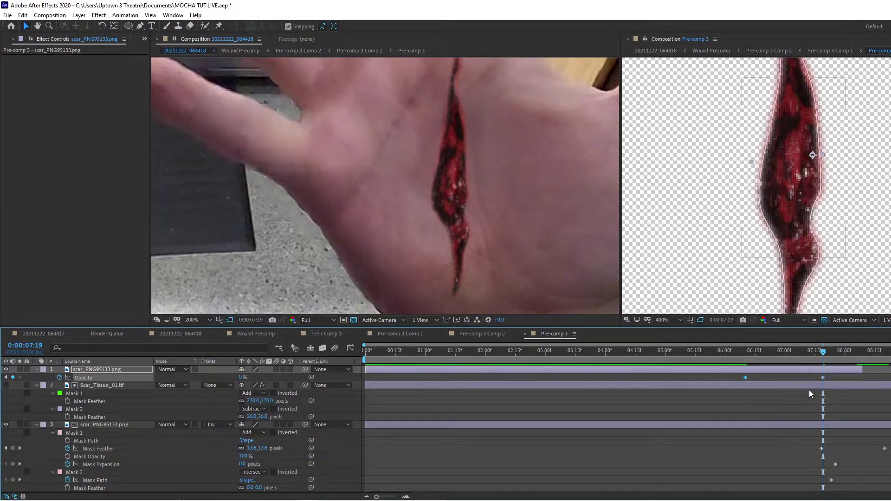
Move the visible Mask Path keyframe of the lower scar_PNG95133.png layer's Mask 2 earlier, to about 0:00:07:10.
{"action": "scroll", "coordinate": [853, 433], "scroll_direction": "down", "scroll_amount": 1}
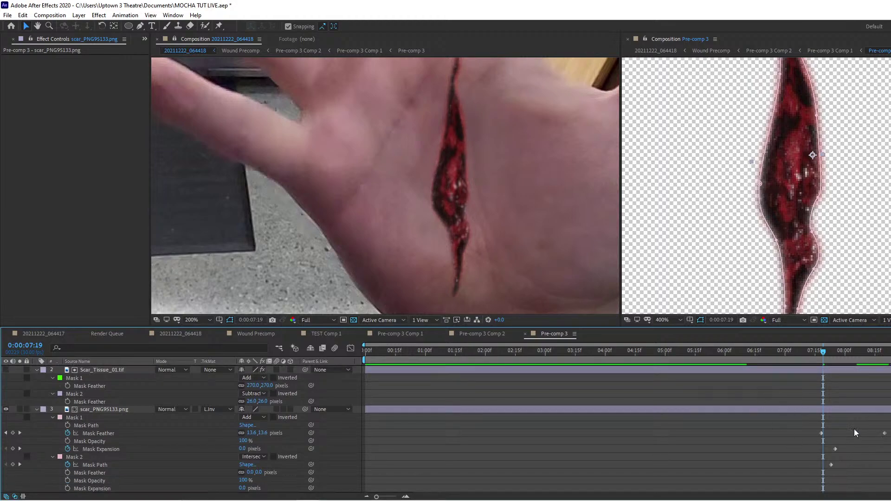
{"action": "left_click", "coordinate": [104, 412]}
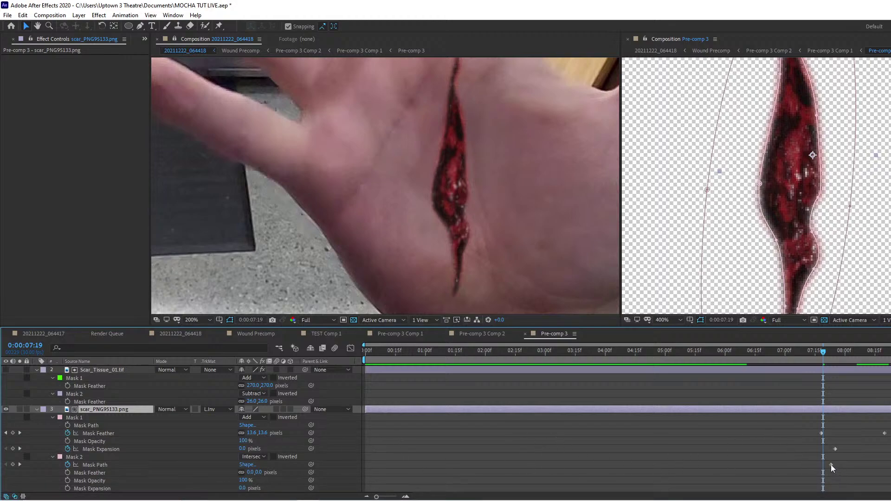
{"action": "left_click_drag", "start_coordinate": [831, 465], "coordinate": [805, 466]}
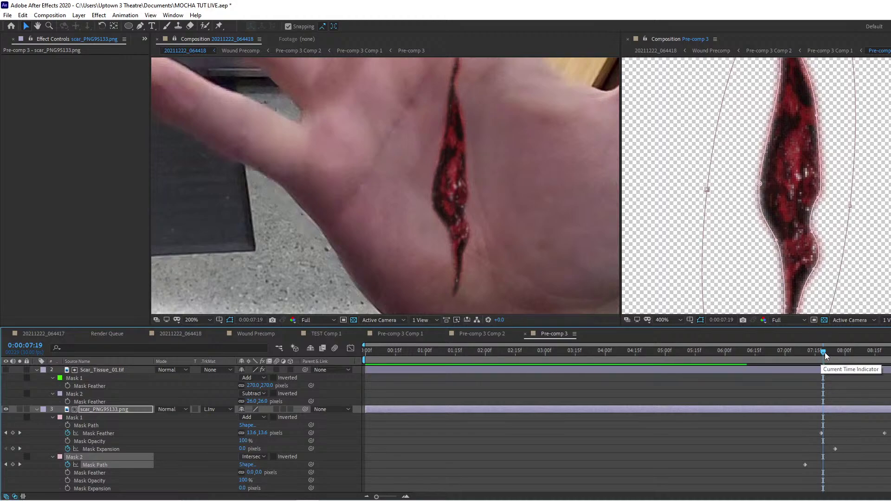
Try an even earlier time for the lower scar's Mask 2 path keyframe, checking 0:00:07:29, and undo that move.
{"action": "left_click_drag", "start_coordinate": [824, 353], "coordinate": [846, 357]}
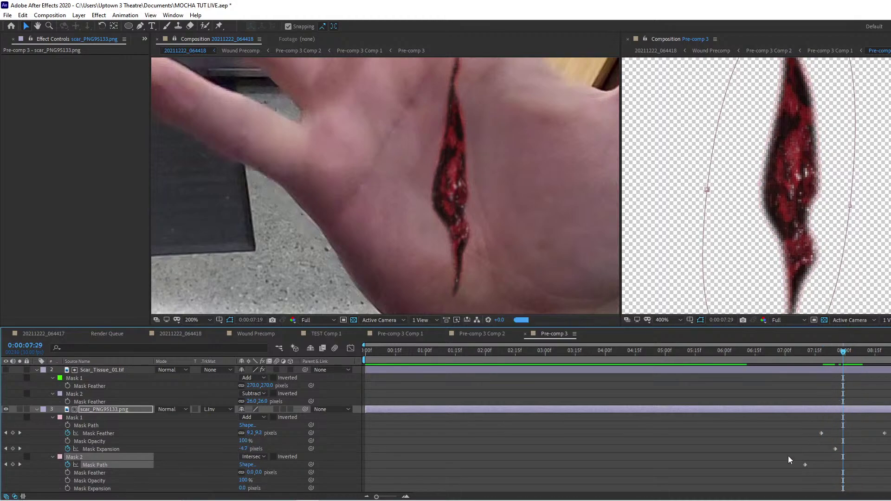
{"action": "left_click_drag", "start_coordinate": [789, 456], "coordinate": [772, 465]}
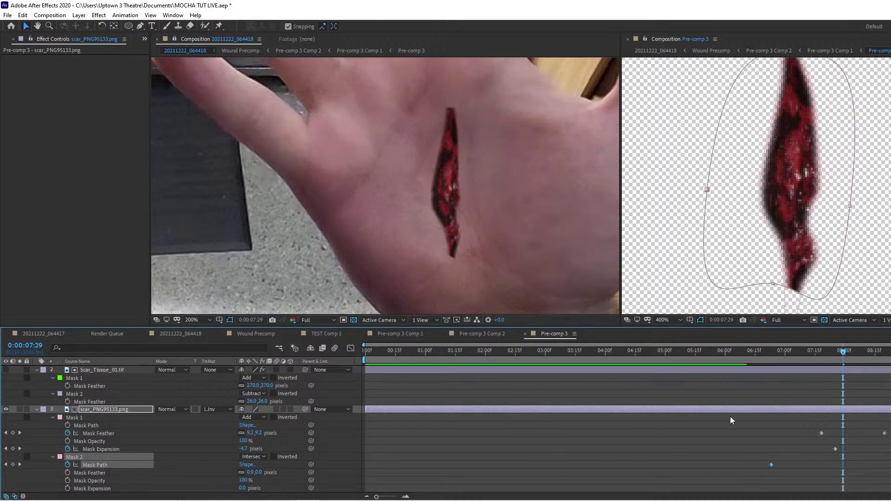
{"action": "key", "text": "ctrl+z"}
{"action": "key", "text": "j"}
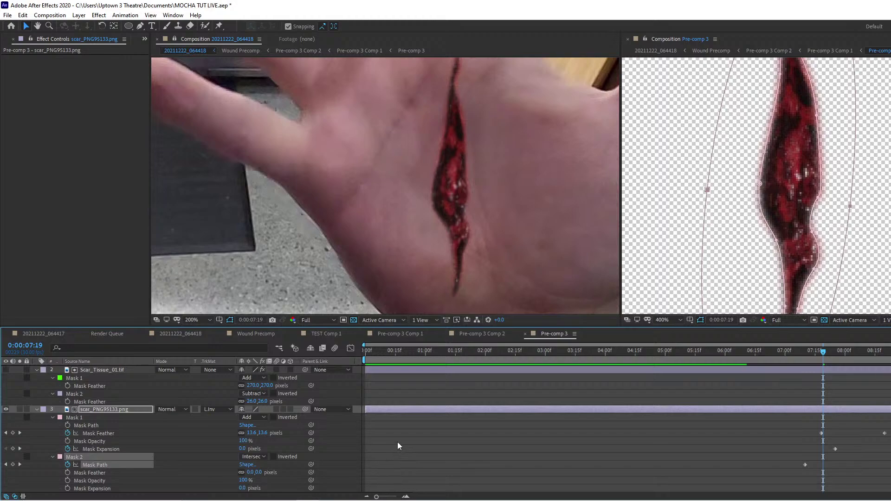
Move Scar_Tissue_01.tif's first Levels Histogram keyframe to about 0:00:08:02 and trim the top scar layer's end to about 0:00:07:27.
{"action": "scroll", "coordinate": [398, 442], "scroll_direction": "up", "scroll_amount": 1}
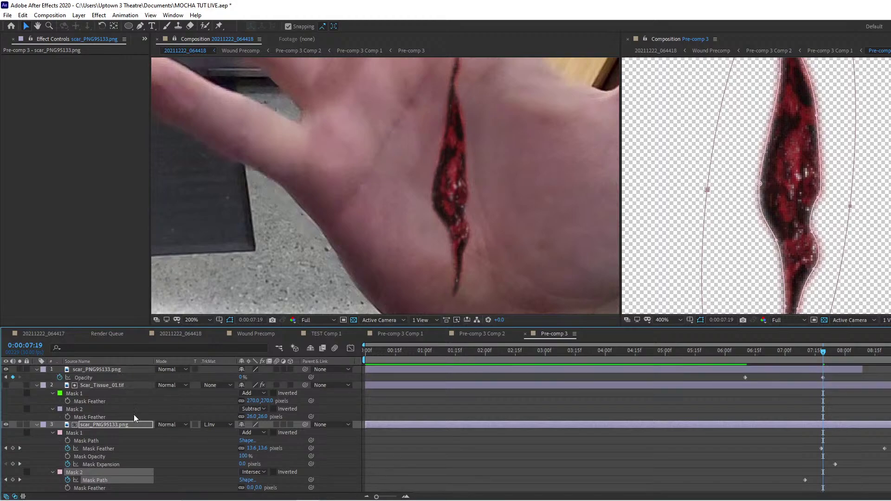
{"action": "left_click", "coordinate": [118, 387]}
{"action": "left_click", "coordinate": [111, 411]}
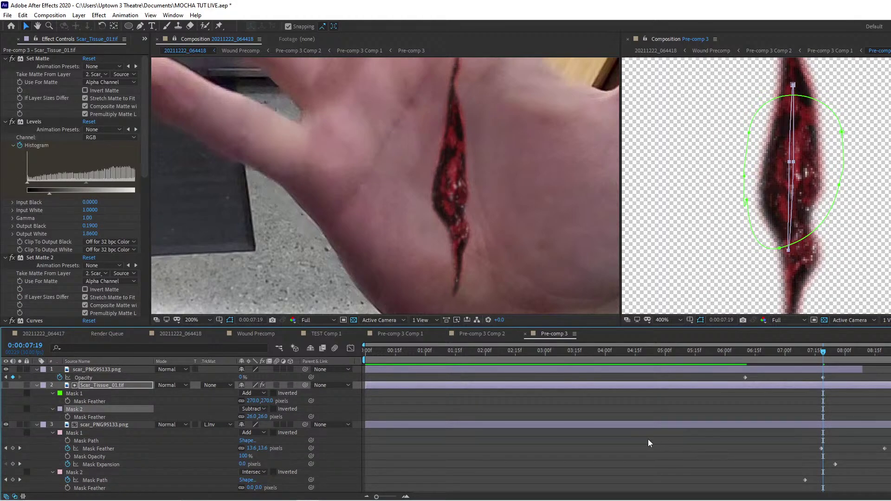
{"action": "key", "text": "u"}
{"action": "left_click", "coordinate": [856, 417]}
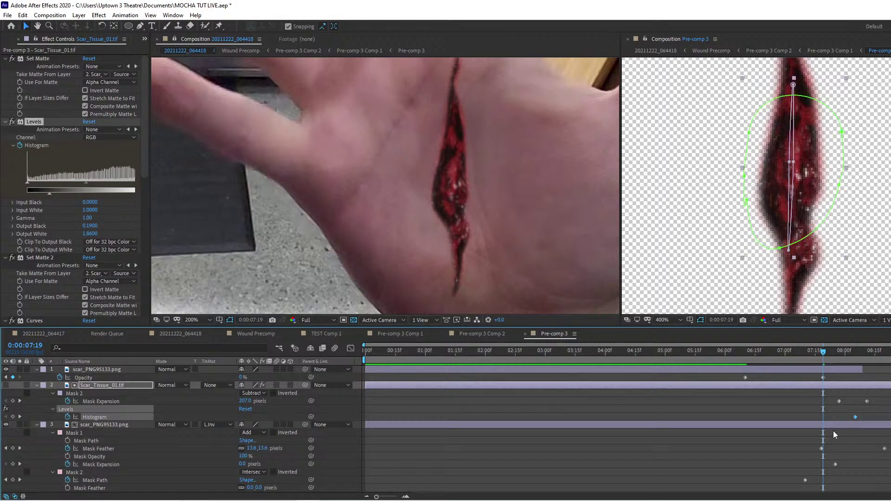
{"action": "left_click_drag", "start_coordinate": [855, 418], "coordinate": [810, 423]}
{"action": "left_click_drag", "start_coordinate": [825, 353], "coordinate": [853, 357]}
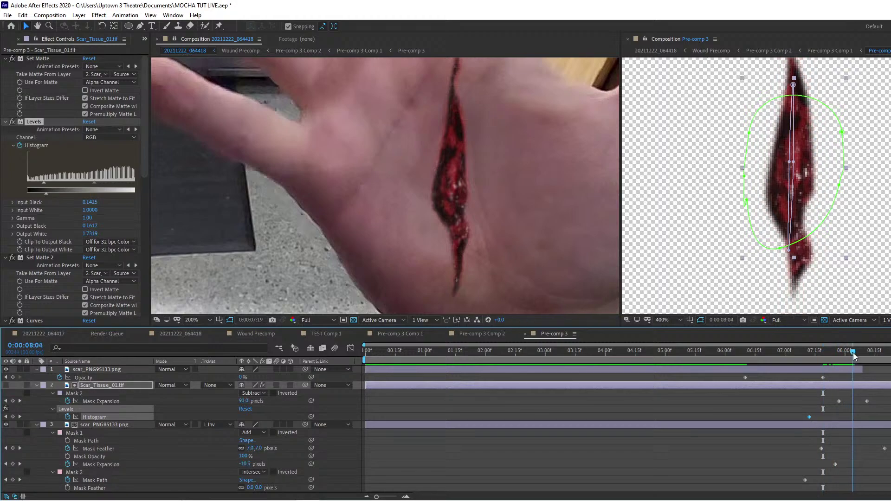
{"action": "left_click_drag", "start_coordinate": [810, 417], "coordinate": [850, 416]}
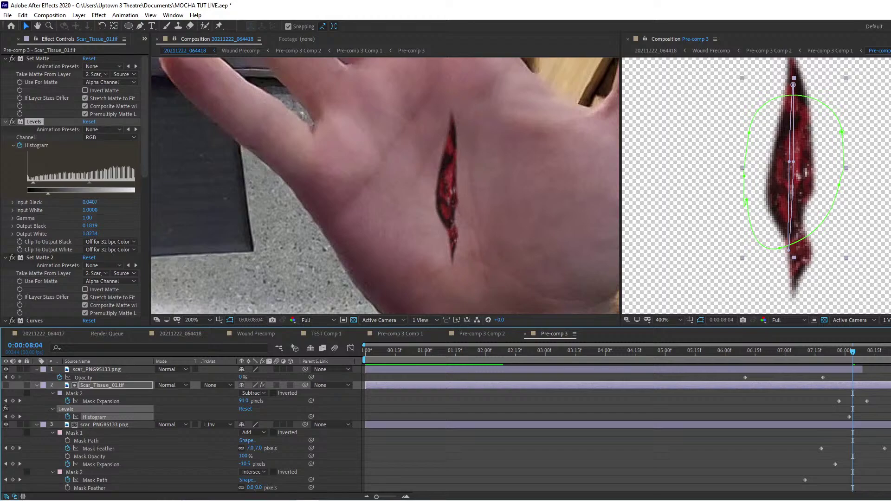
{"action": "left_click", "coordinate": [830, 370]}
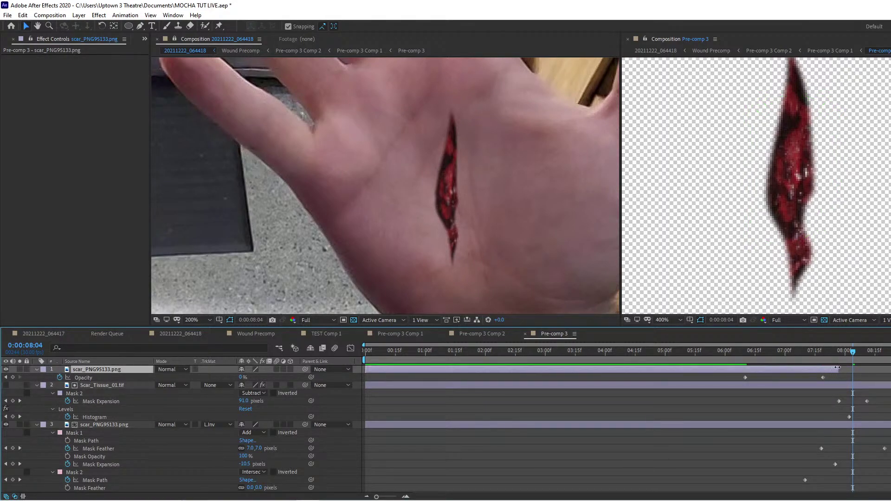
Move the last Levels Histogram keyframe of Scar_Tissue_01.tif later and check the wound at 0:00:08:08 and 0:00:08:11.
{"action": "mouse_move", "coordinate": [860, 354]}
{"action": "left_mouse_down"}
{"action": "mouse_move", "coordinate": [870, 355]}
{"action": "mouse_move", "coordinate": [853, 356]}
{"action": "mouse_move", "coordinate": [862, 357]}
{"action": "left_mouse_up"}
{"action": "left_click", "coordinate": [890, 417]}
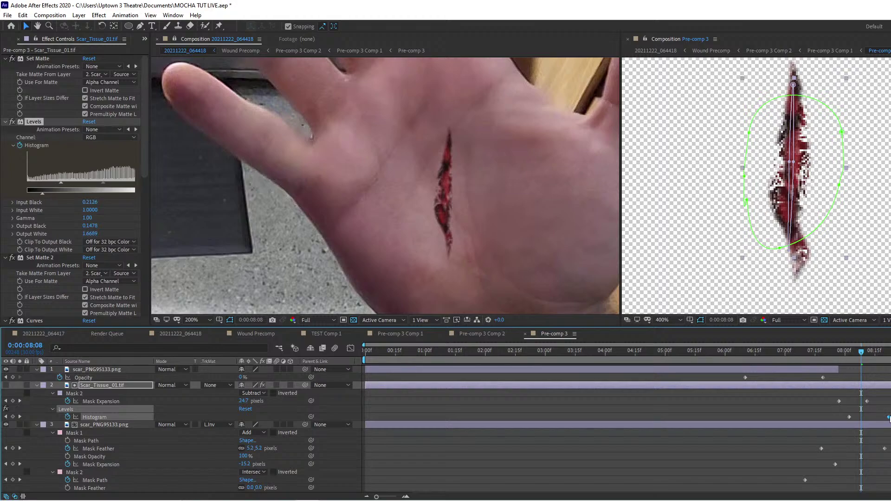
{"action": "left_click", "coordinate": [839, 353]}
{"action": "left_click_drag", "start_coordinate": [840, 353], "coordinate": [863, 355]}
{"action": "left_click_drag", "start_coordinate": [864, 355], "coordinate": [862, 355]}
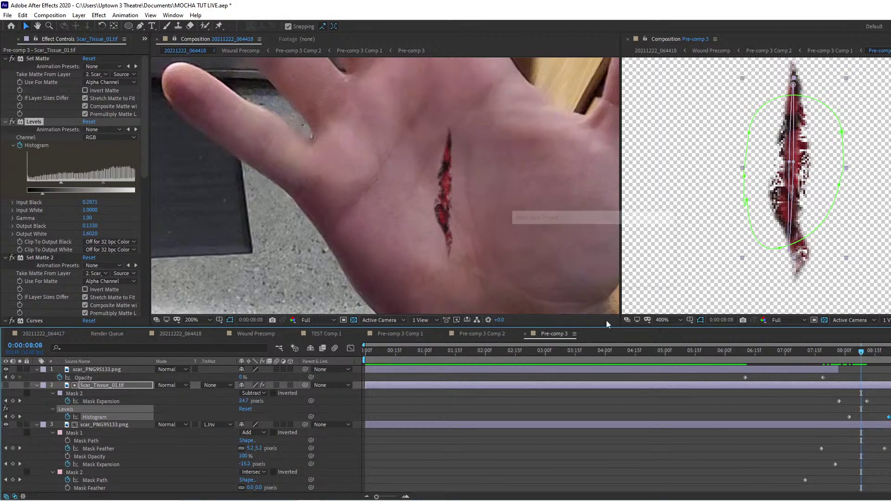
{"action": "left_click_drag", "start_coordinate": [890, 417], "coordinate": [890, 418]}
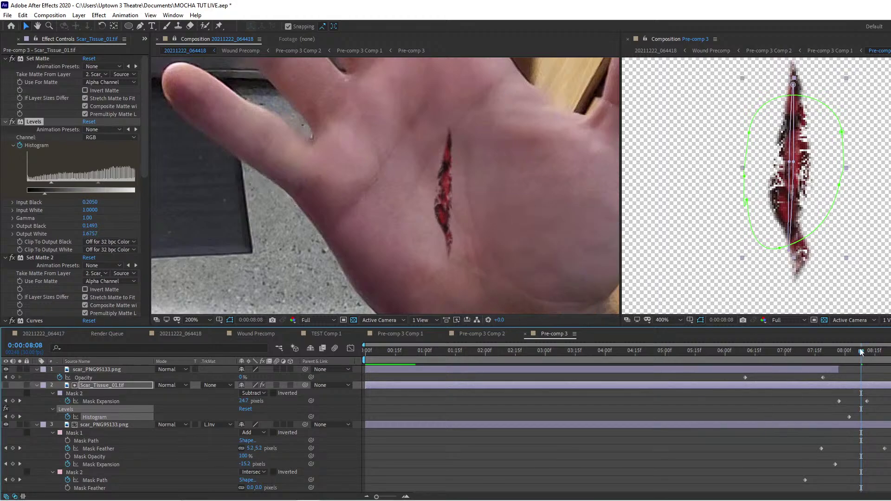
{"action": "mouse_move", "coordinate": [861, 353]}
{"action": "left_mouse_down"}
{"action": "mouse_move", "coordinate": [845, 352]}
{"action": "mouse_move", "coordinate": [867, 350]}
{"action": "left_mouse_up"}
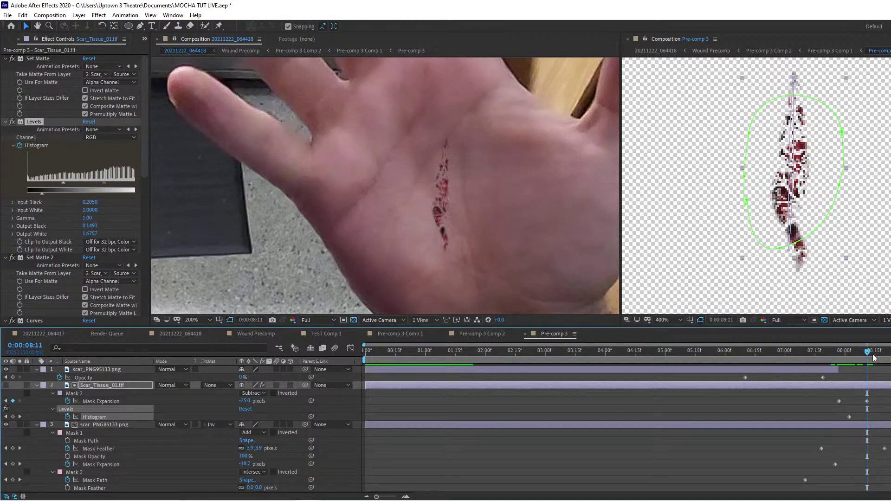
Spread out the tissue's Mask 2 Mask Expansion keyframes, the first to about 0:00:07:16 and the last to about 0:00:08:12.
{"action": "left_click_drag", "start_coordinate": [865, 354], "coordinate": [857, 372]}
{"action": "left_click_drag", "start_coordinate": [888, 405], "coordinate": [834, 400]}
{"action": "left_click", "coordinate": [844, 420]}
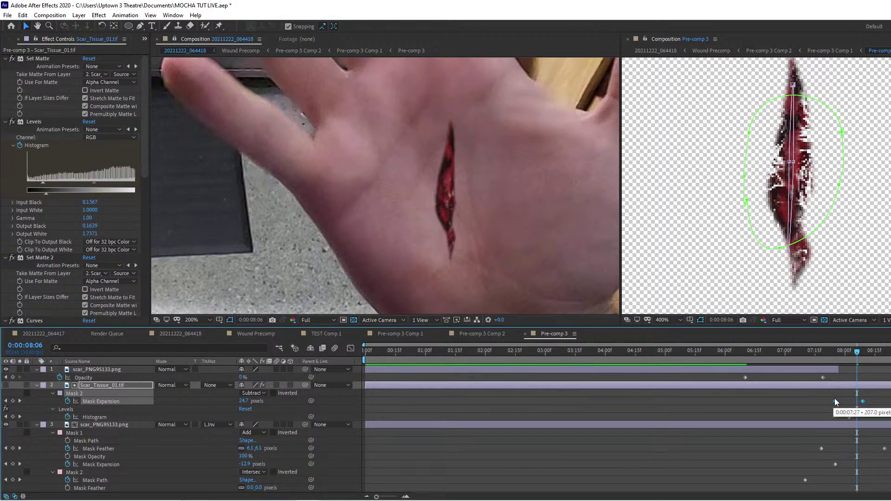
{"action": "left_click", "coordinate": [862, 399]}
{"action": "left_click_drag", "start_coordinate": [862, 401], "coordinate": [868, 392]}
{"action": "mouse_move", "coordinate": [780, 358]}
{"action": "left_mouse_down"}
{"action": "mouse_move", "coordinate": [867, 358]}
{"action": "mouse_move", "coordinate": [857, 358]}
{"action": "left_mouse_up"}
{"action": "left_click_drag", "start_coordinate": [885, 395], "coordinate": [818, 403]}
{"action": "left_click", "coordinate": [827, 403]}
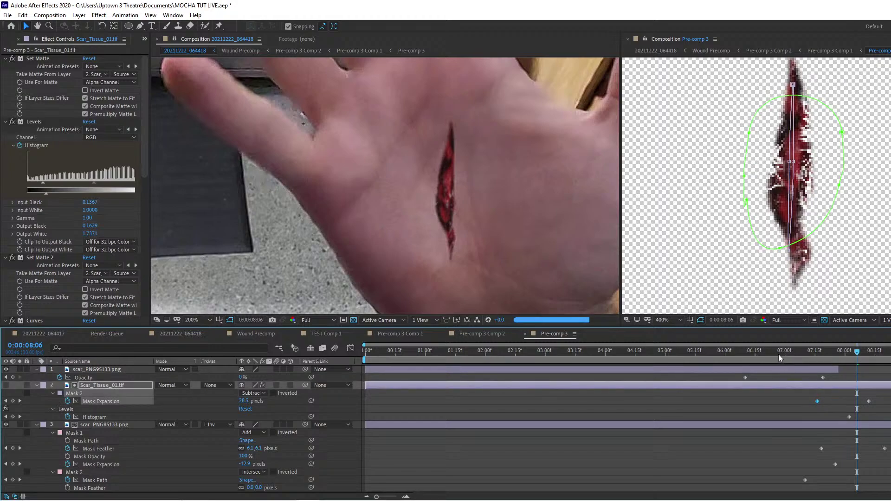
Start the tissue's Mask Expansion animation at about 0:00:07:07 and end the top scar's opacity fade at about 0:00:07:10.
{"action": "left_click_drag", "start_coordinate": [789, 356], "coordinate": [815, 363]}
{"action": "left_click_drag", "start_coordinate": [817, 402], "coordinate": [798, 403]}
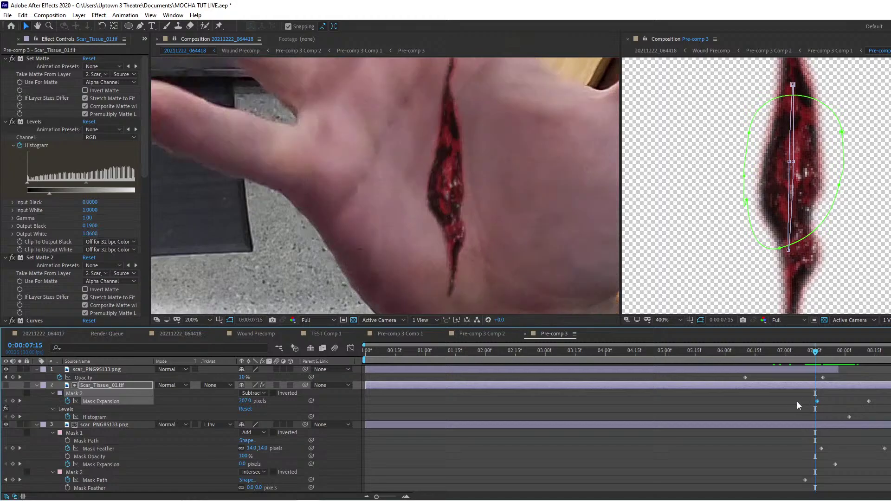
{"action": "mouse_move", "coordinate": [789, 356]}
{"action": "left_mouse_down"}
{"action": "mouse_move", "coordinate": [833, 358]}
{"action": "mouse_move", "coordinate": [813, 358]}
{"action": "mouse_move", "coordinate": [805, 377]}
{"action": "mouse_move", "coordinate": [817, 370]}
{"action": "mouse_move", "coordinate": [791, 354]}
{"action": "mouse_move", "coordinate": [870, 367]}
{"action": "mouse_move", "coordinate": [792, 355]}
{"action": "left_mouse_up"}
{"action": "left_click", "coordinate": [74, 388]}
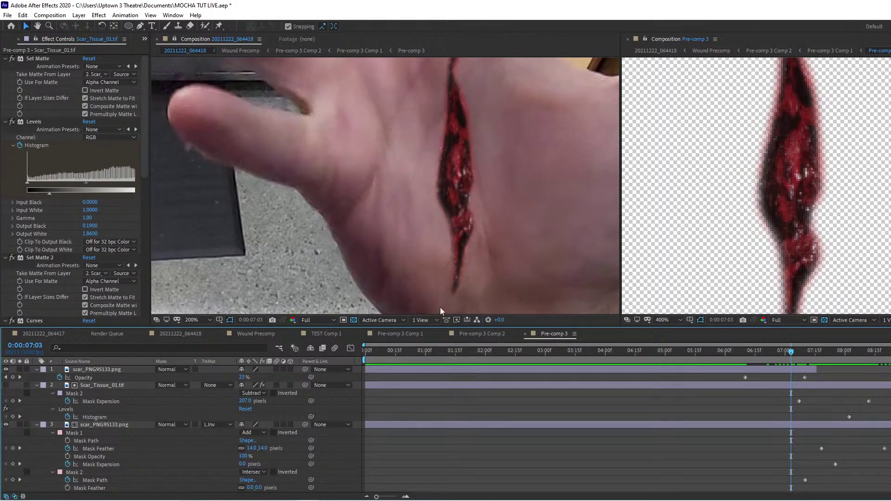
Go through the nested compositions and open Wound Precomp, which holds the Mesh Warp on Pre-comp 3 Comp 2.
{"action": "left_click", "coordinate": [423, 219]}
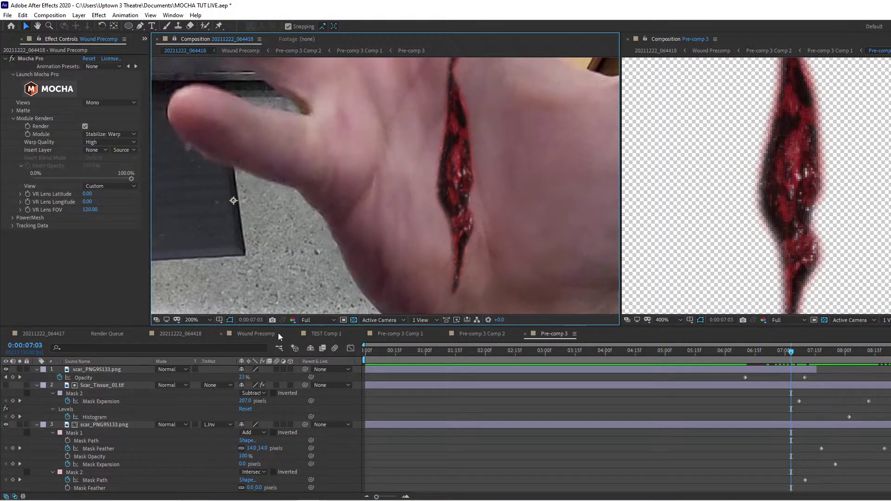
{"action": "left_click", "coordinate": [490, 335]}
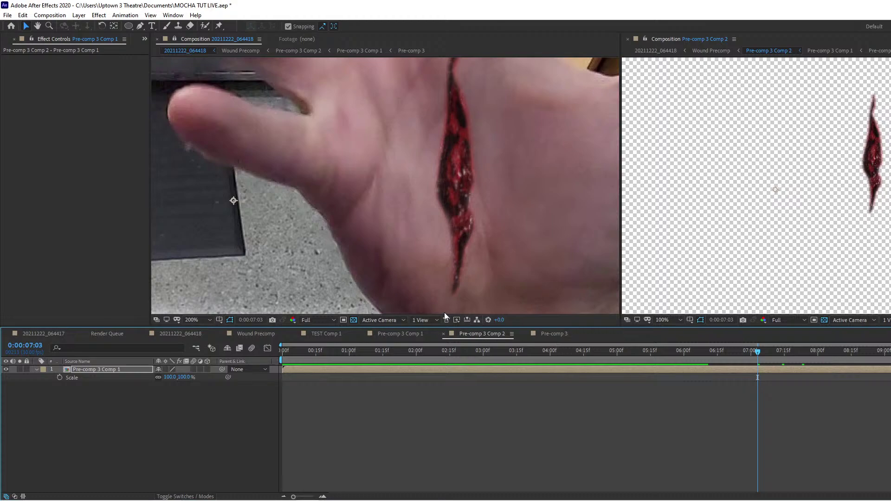
{"action": "left_click", "coordinate": [409, 334]}
{"action": "left_click", "coordinate": [315, 334]}
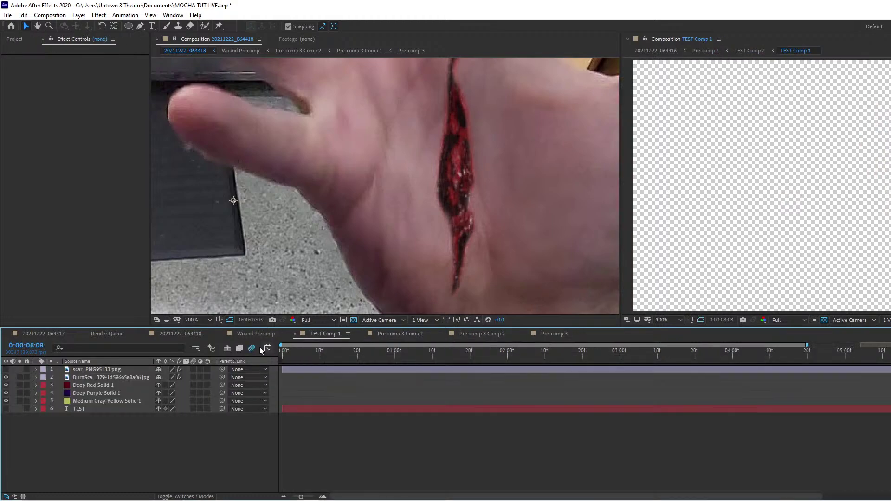
{"action": "left_click", "coordinate": [250, 334]}
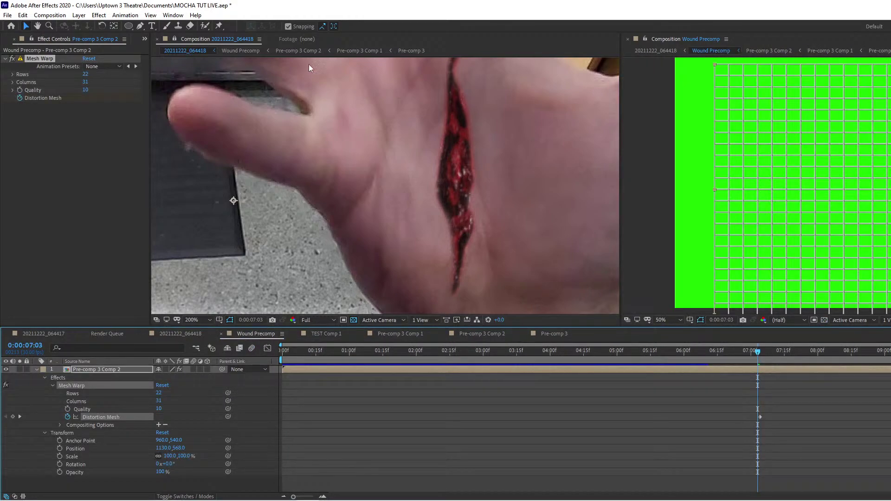
Examine the closing wound in composition 20211222_064418 at 0:00:07:15, 0:00:08:09, 0:00:08:05 and 0:00:08:00.
{"action": "left_click", "coordinate": [170, 51]}
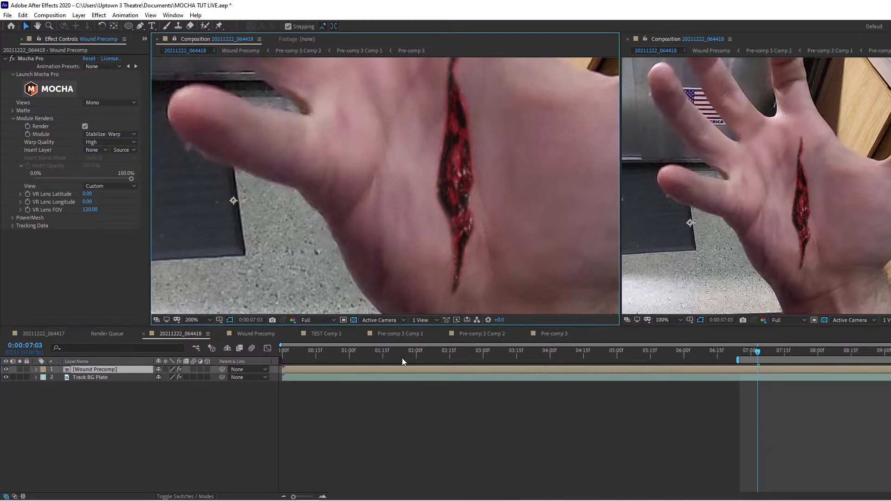
{"action": "left_click_drag", "start_coordinate": [753, 351], "coordinate": [784, 351]}
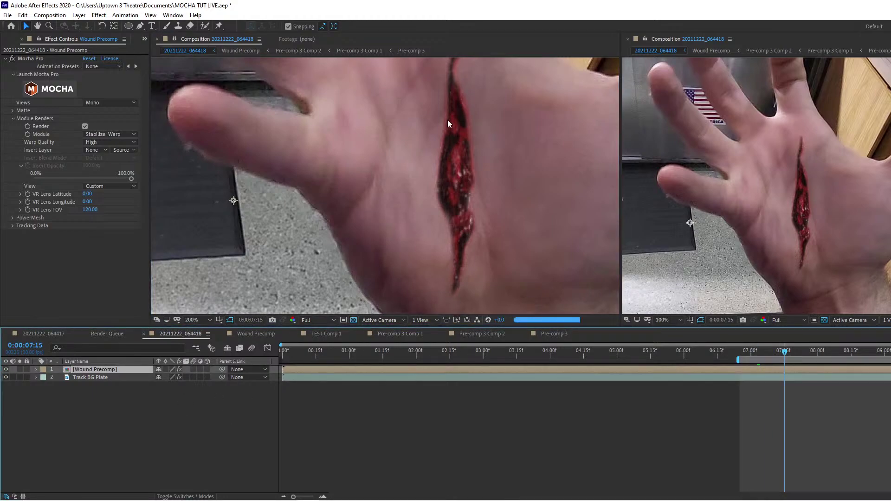
{"action": "left_click", "coordinate": [839, 352]}
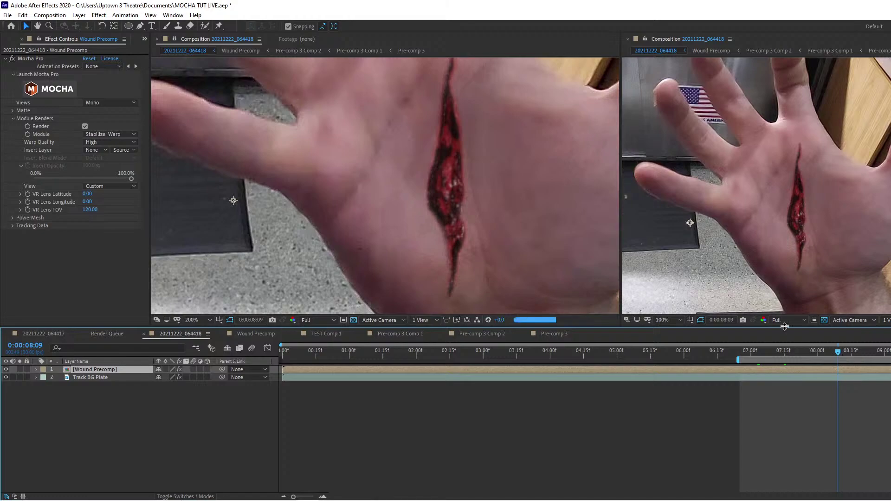
{"action": "left_click", "coordinate": [830, 352]}
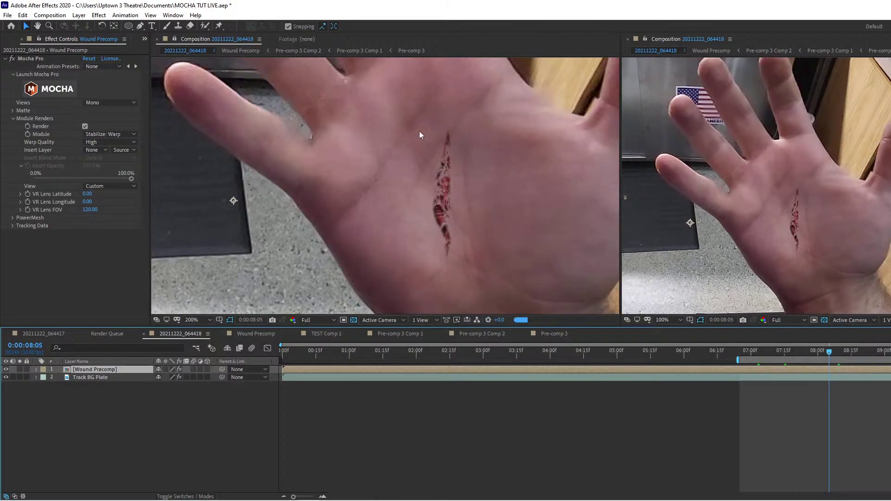
{"action": "left_click", "coordinate": [818, 352]}
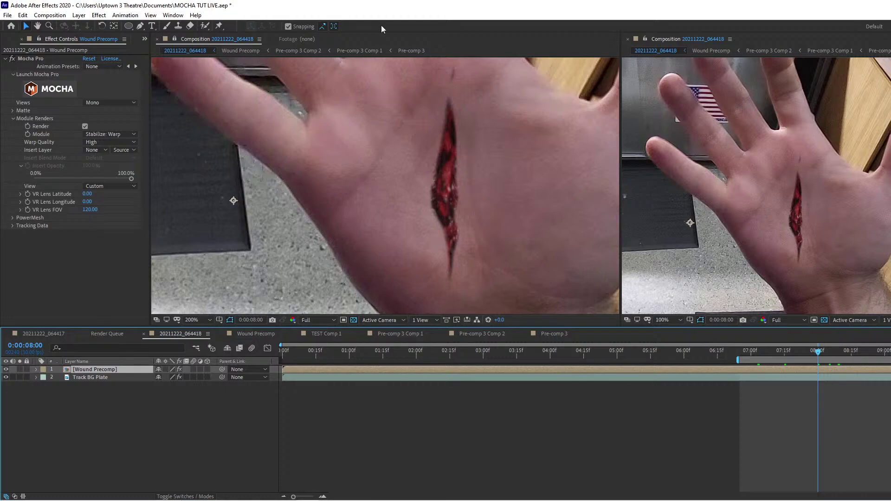
Open Pre-comp 3 and set the current time to 0:00:08:05.
{"action": "left_click", "coordinate": [400, 54]}
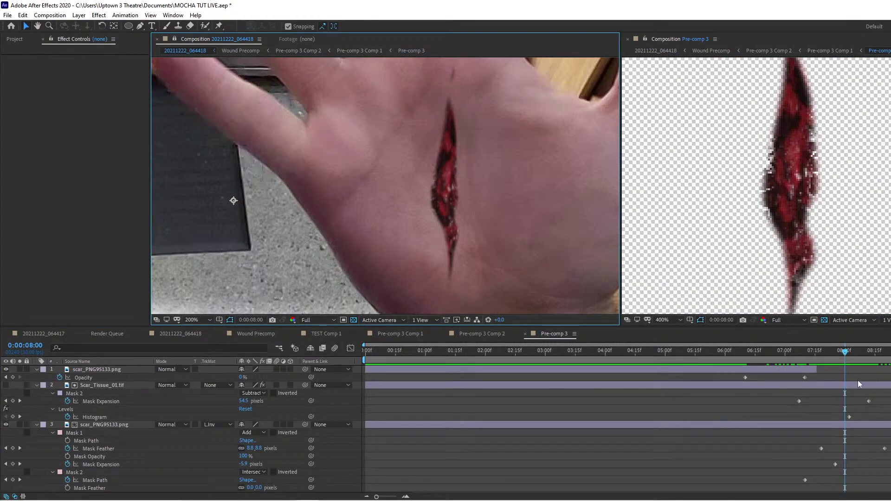
{"action": "left_click_drag", "start_coordinate": [846, 354], "coordinate": [856, 351]}
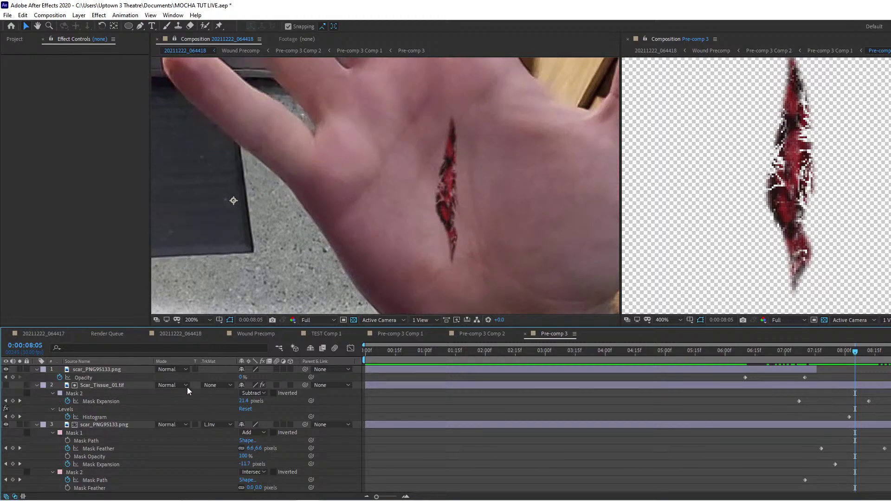
Duplicate the uppermost scar_PNG95133.png layer and shift the copy to start at about 0:00:07:10.
{"action": "left_click", "coordinate": [142, 371]}
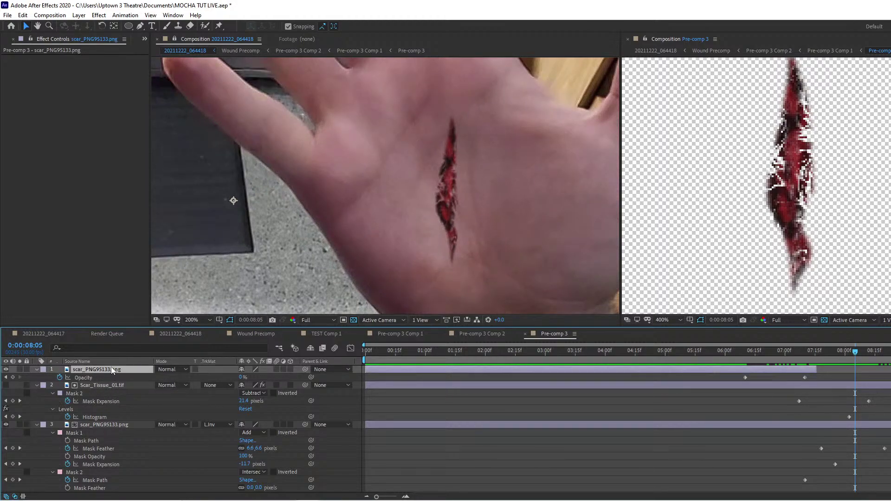
{"action": "key", "text": "ctrl+d"}
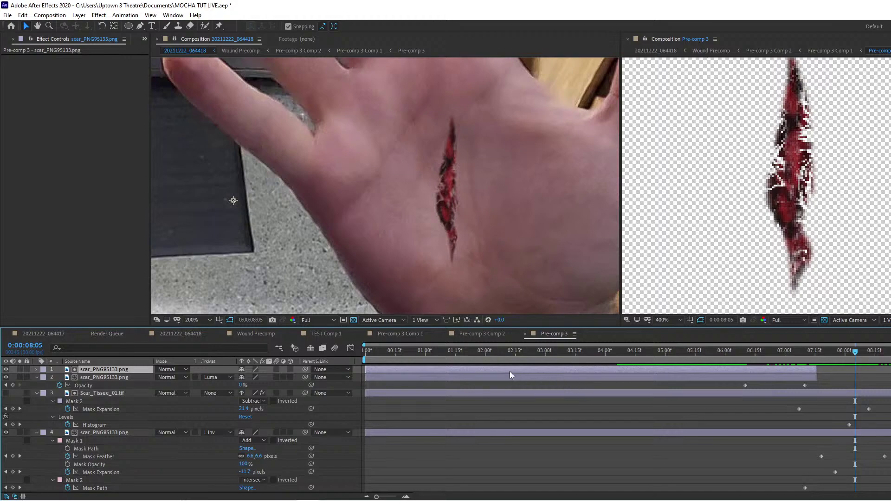
{"action": "left_click_drag", "start_coordinate": [510, 372], "coordinate": [775, 371]}
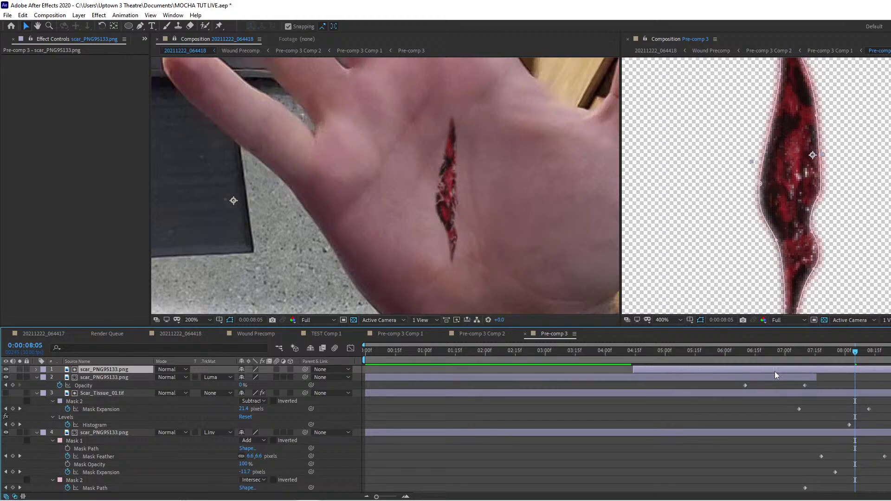
{"action": "left_click_drag", "start_coordinate": [633, 370], "coordinate": [863, 356]}
Duplicate Mask 1 on the copied scar layer and set the new mask's mode to Subtract.
{"action": "left_click", "coordinate": [811, 352]}
{"action": "key", "text": "m"}
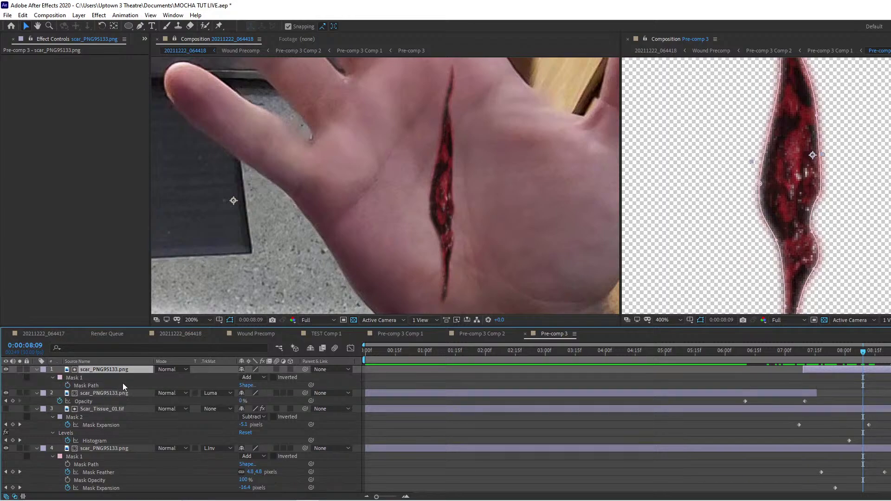
{"action": "left_click", "coordinate": [85, 378]}
{"action": "key", "text": "ctrl+d"}
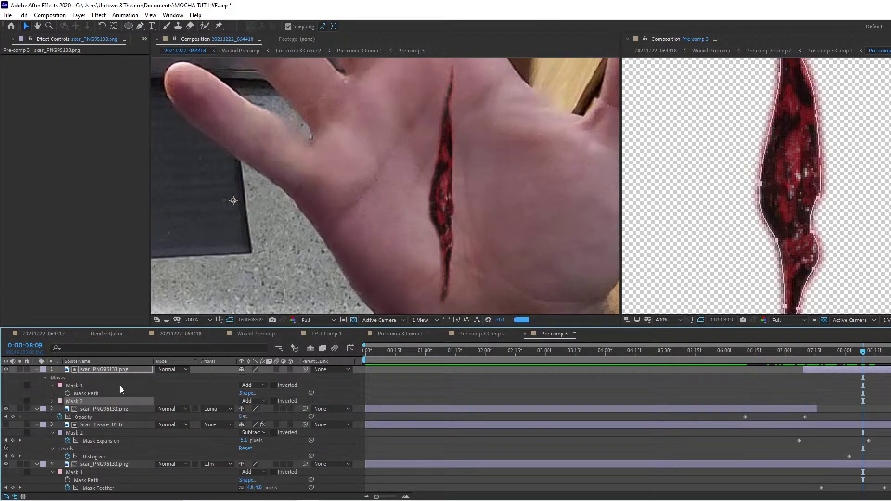
{"action": "left_click", "coordinate": [254, 402]}
{"action": "left_click", "coordinate": [263, 432]}
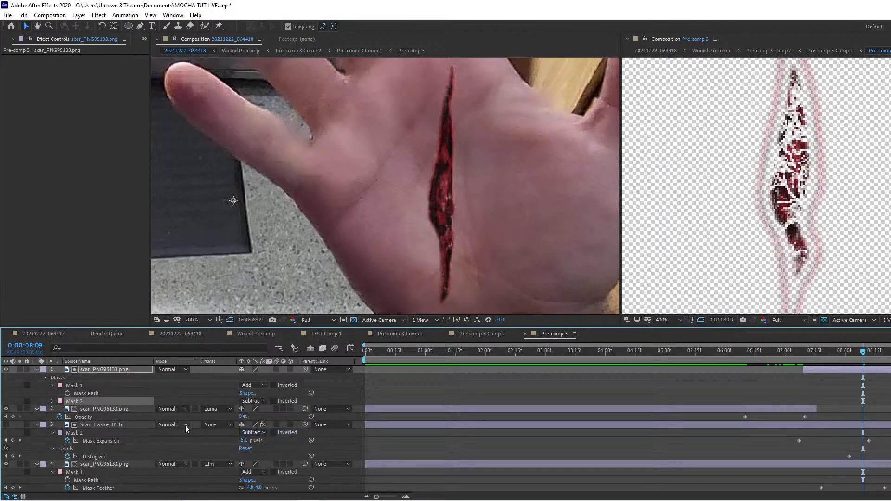
Set Mask 1's feather to 0 pixels, and Mask 2's feather to 5 pixels with an expansion of -6 pixels.
{"action": "key", "text": "m"}
{"action": "key", "text": "m"}
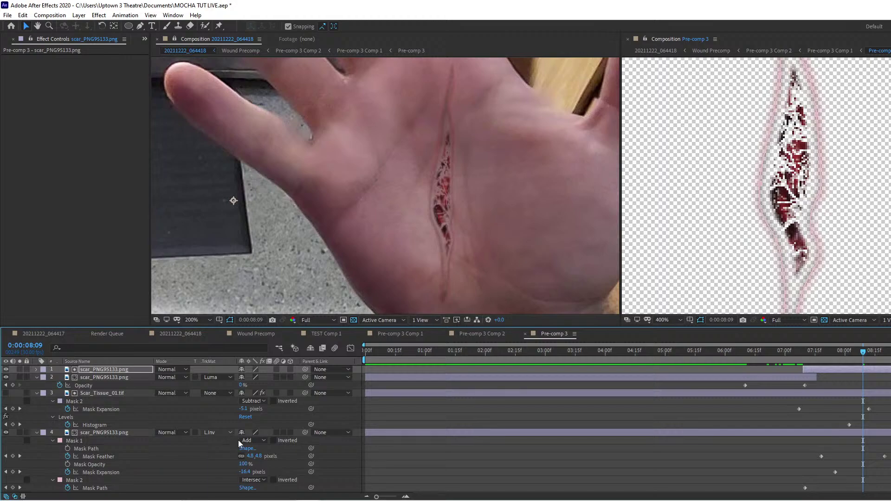
{"action": "left_click_drag", "start_coordinate": [264, 394], "coordinate": [259, 394]}
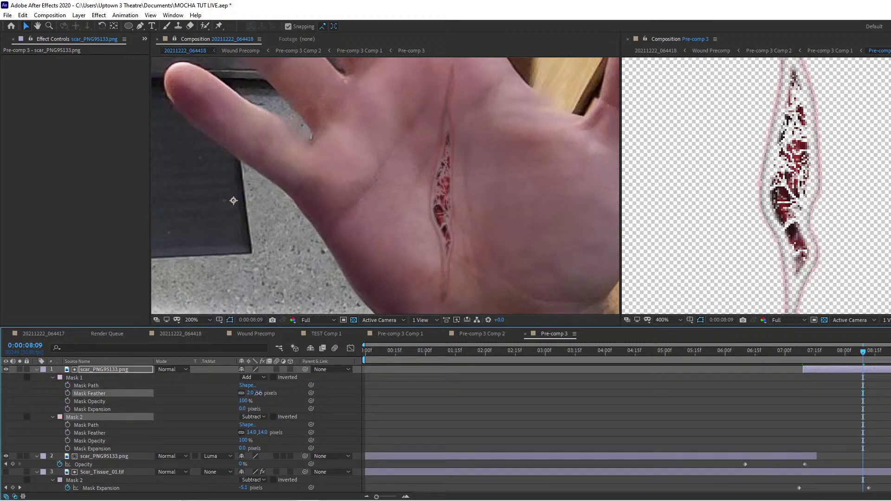
{"action": "left_click_drag", "start_coordinate": [262, 432], "coordinate": [266, 458]}
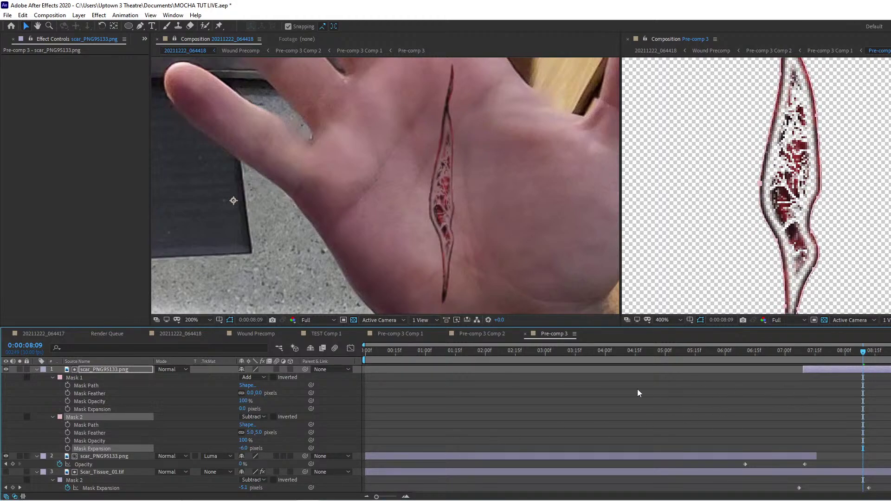
Check the copied scar layer's opacity at 0:00:07:29 and delete that layer.
{"action": "left_click_drag", "start_coordinate": [864, 355], "coordinate": [846, 367]}
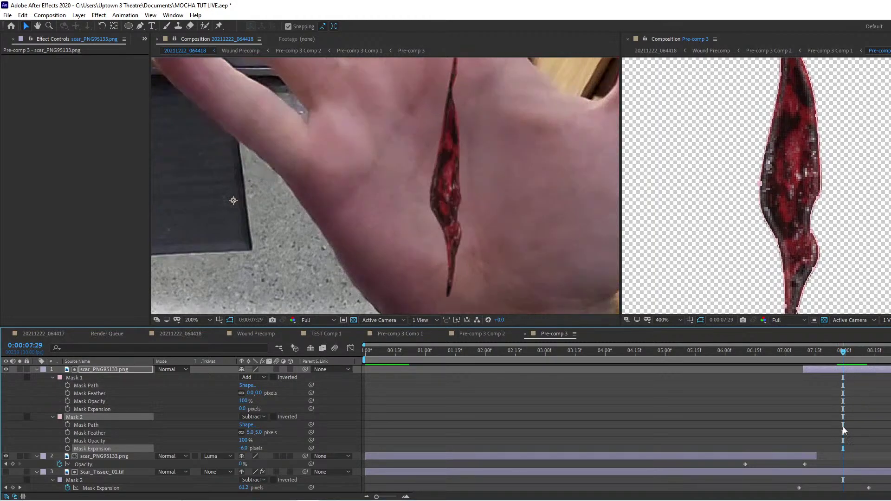
{"action": "key", "text": "t"}
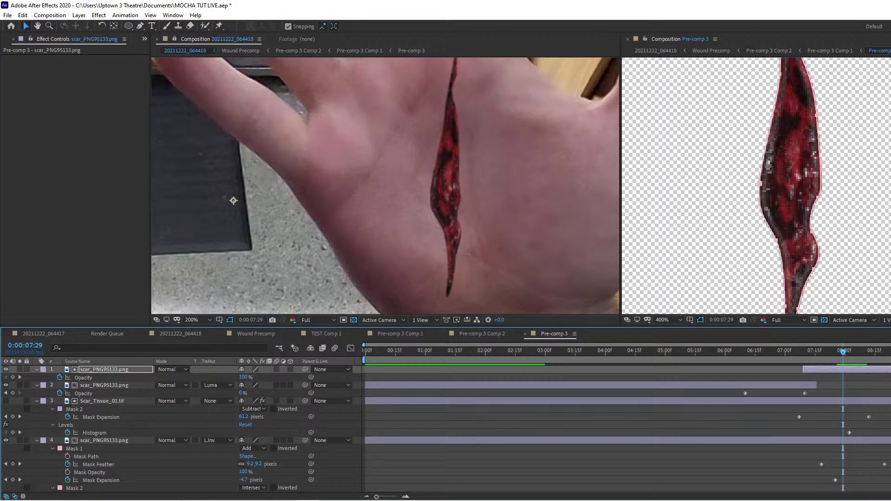
{"action": "key", "text": "Delete"}
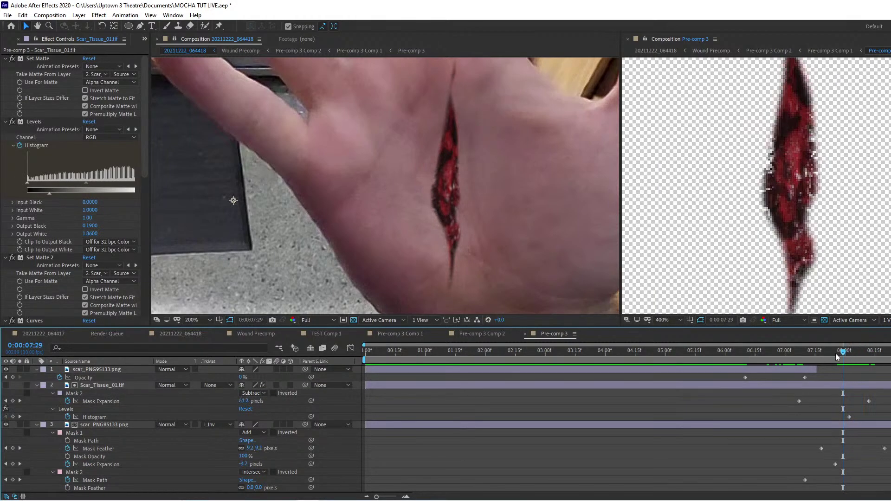
At 0:00:08:02, collapse the properties of Scar_Tissue_01.tif and both masks of the lower scar_PNG95133.png layer.
{"action": "left_click_drag", "start_coordinate": [839, 352], "coordinate": [851, 352]}
{"action": "left_click", "coordinate": [120, 425]}
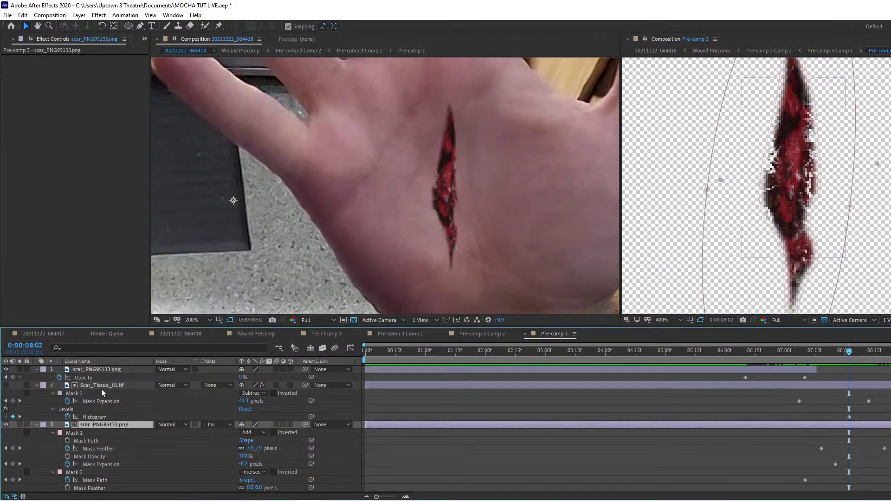
{"action": "scroll", "coordinate": [101, 389], "scroll_direction": "down", "scroll_amount": 1}
{"action": "left_click", "coordinate": [98, 370]}
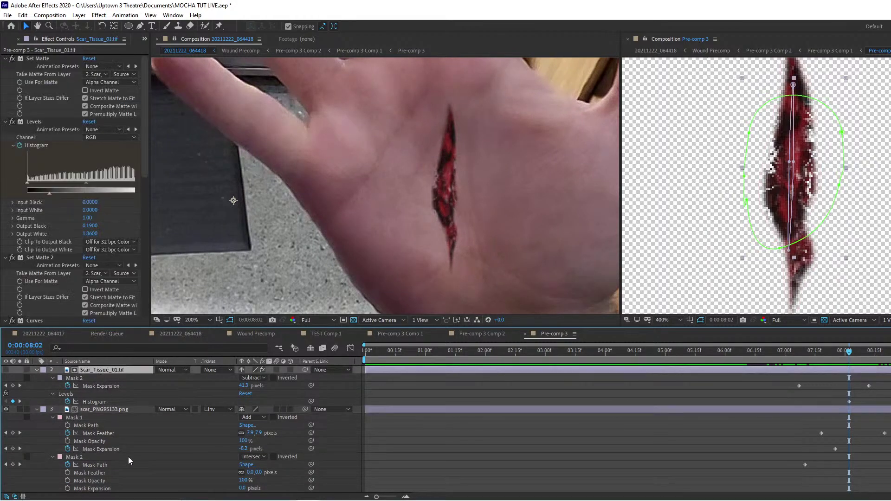
{"action": "scroll", "coordinate": [165, 479], "scroll_direction": "up", "scroll_amount": 2}
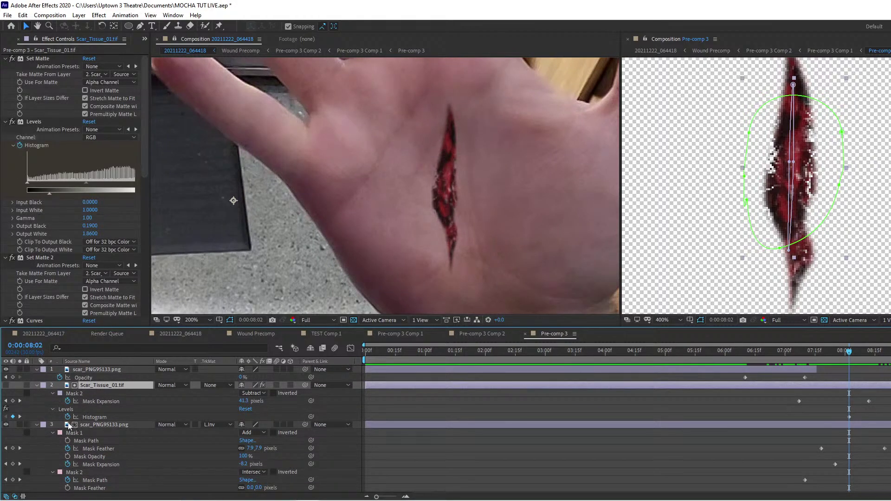
{"action": "left_click", "coordinate": [37, 385]}
{"action": "left_click", "coordinate": [120, 395]}
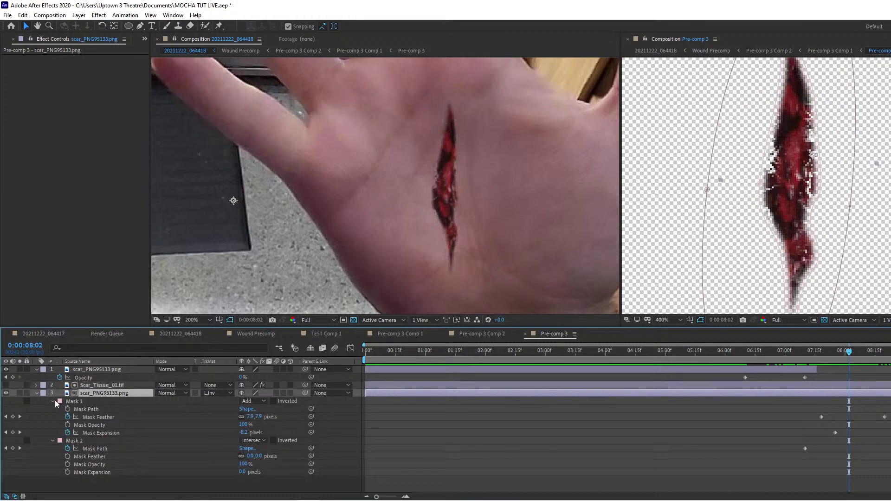
{"action": "left_click", "coordinate": [53, 402]}
{"action": "left_click", "coordinate": [52, 409]}
{"action": "left_click", "coordinate": [115, 473]}
Duplicate the lower scar_PNG95133.png layer and trim Scar_Tissue_01.tif to start at about 0:00:07:15.
{"action": "left_click", "coordinate": [105, 395]}
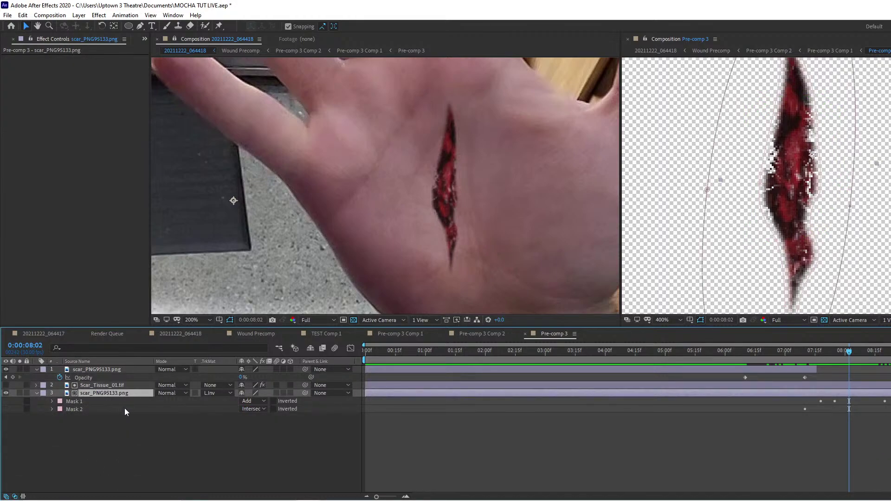
{"action": "key", "text": "ctrl+d"}
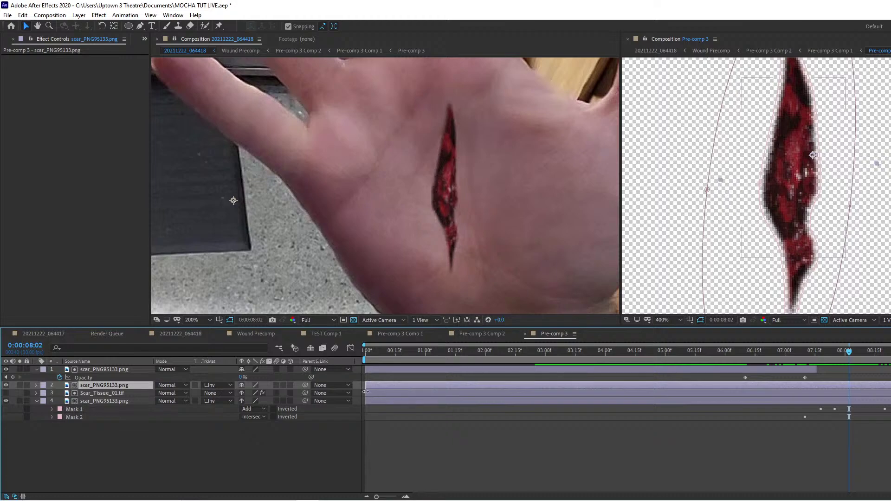
{"action": "left_click_drag", "start_coordinate": [366, 392], "coordinate": [825, 397]}
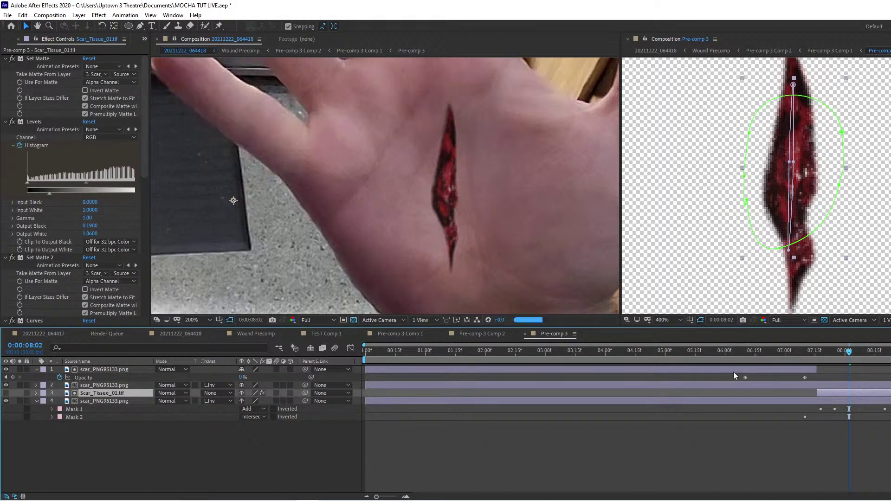
Inspect the mask settings, keyframed properties and both mask paths of the Scar_Tissue_01.tif layer.
{"action": "left_click", "coordinate": [65, 438]}
{"action": "left_click", "coordinate": [91, 392]}
{"action": "key", "text": "m"}
{"action": "key", "text": "m"}
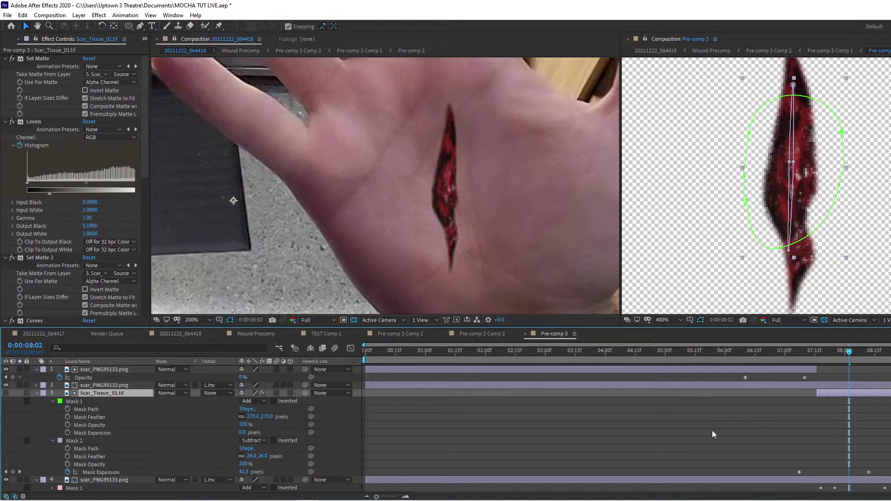
{"action": "key", "text": "m"}
{"action": "key", "text": "u"}
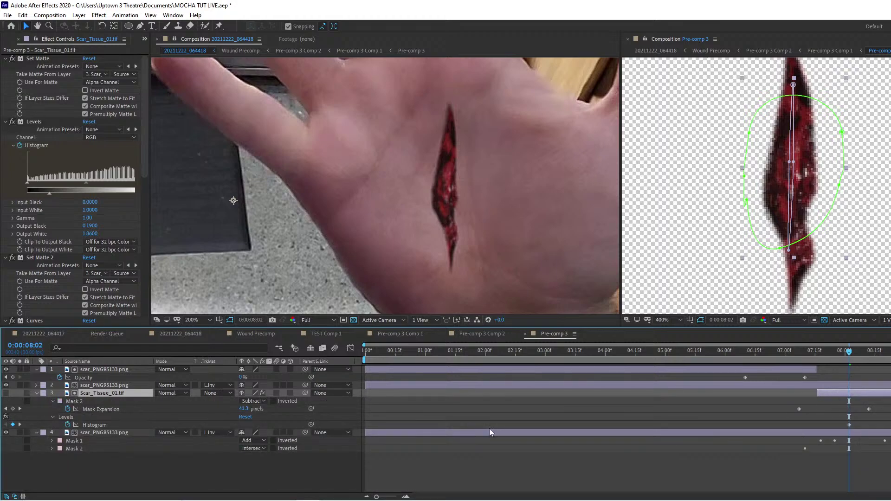
{"action": "left_click", "coordinate": [92, 404]}
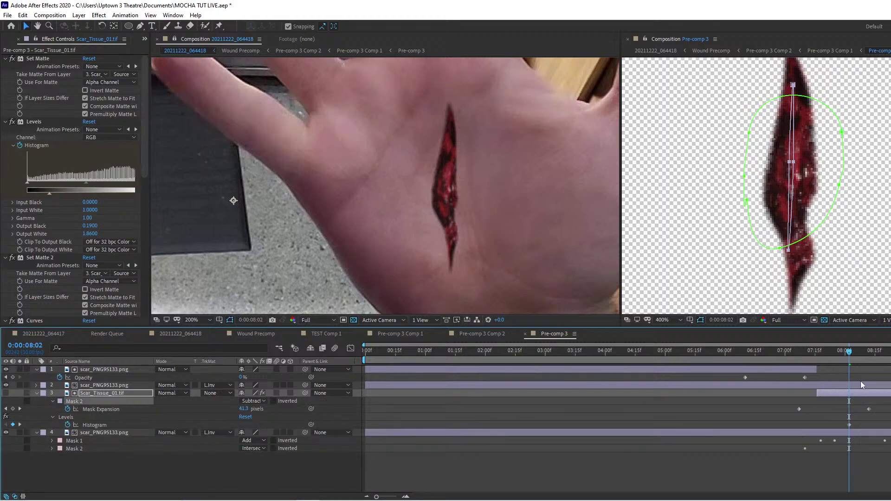
{"action": "left_click", "coordinate": [95, 409]}
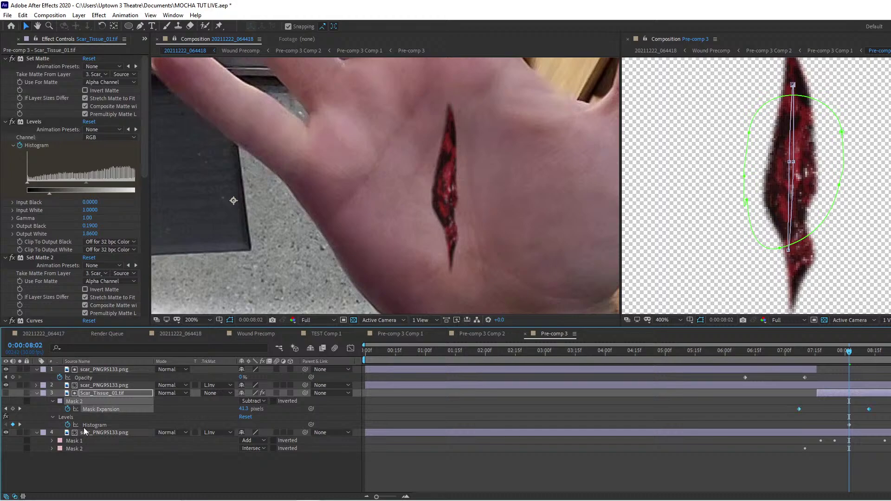
{"action": "key", "text": "m"}
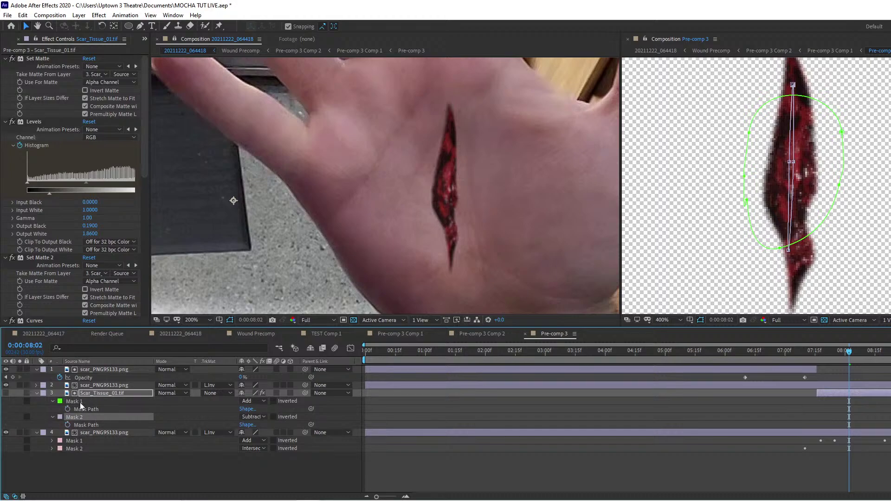
{"action": "left_click", "coordinate": [81, 403]}
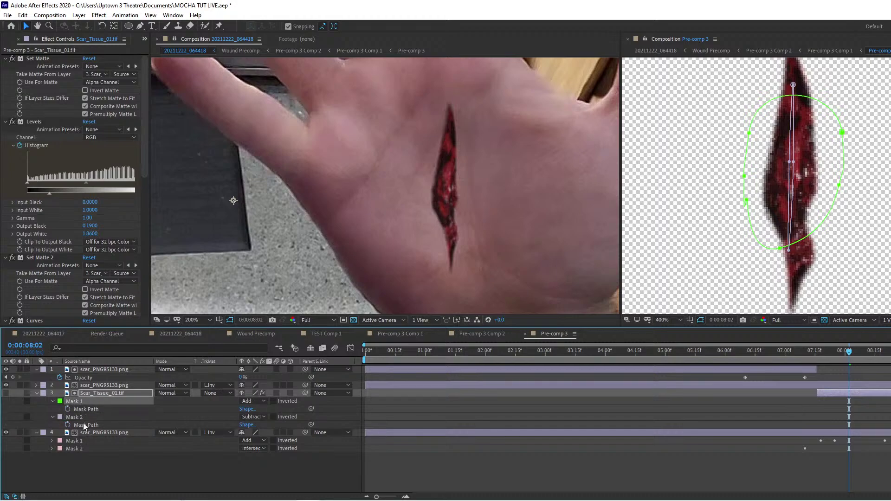
{"action": "left_click", "coordinate": [82, 418]}
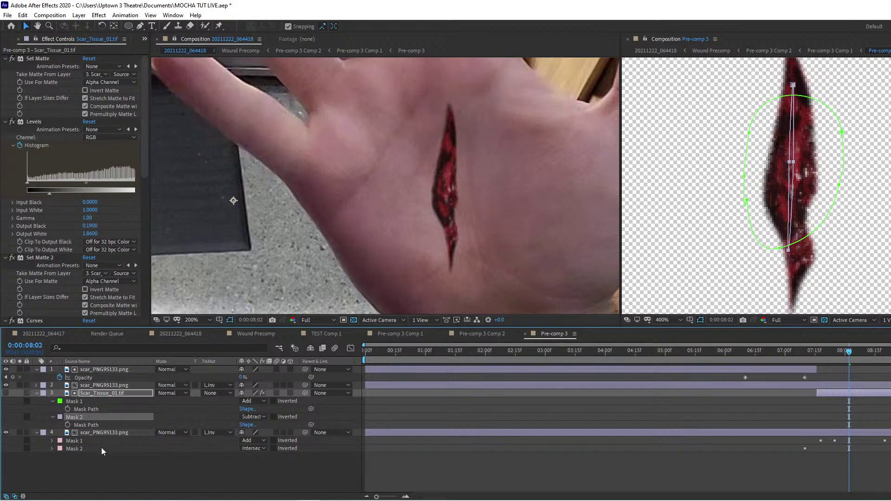
Undo the trim of Scar_Tissue_01.tif and the duplication of the lower scar layer.
{"action": "left_click", "coordinate": [94, 480]}
{"action": "key", "text": "ctrl+z"}
{"action": "key", "text": "ctrl+z"}
{"action": "key", "text": "ctrl+z"}
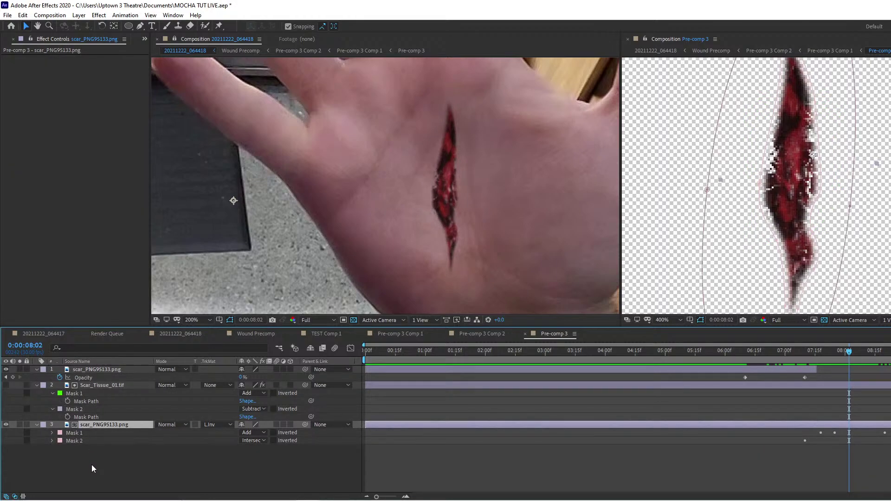
Check the wound at 0:00:07:29 with the lower scar layer deselected.
{"action": "left_click", "coordinate": [90, 465]}
{"action": "left_click", "coordinate": [117, 425]}
{"action": "mouse_move", "coordinate": [846, 354]}
{"action": "left_mouse_down"}
{"action": "mouse_move", "coordinate": [807, 355]}
{"action": "mouse_move", "coordinate": [868, 355]}
{"action": "mouse_move", "coordinate": [829, 359]}
{"action": "mouse_move", "coordinate": [843, 365]}
{"action": "left_mouse_up"}
{"action": "left_click", "coordinate": [153, 468]}
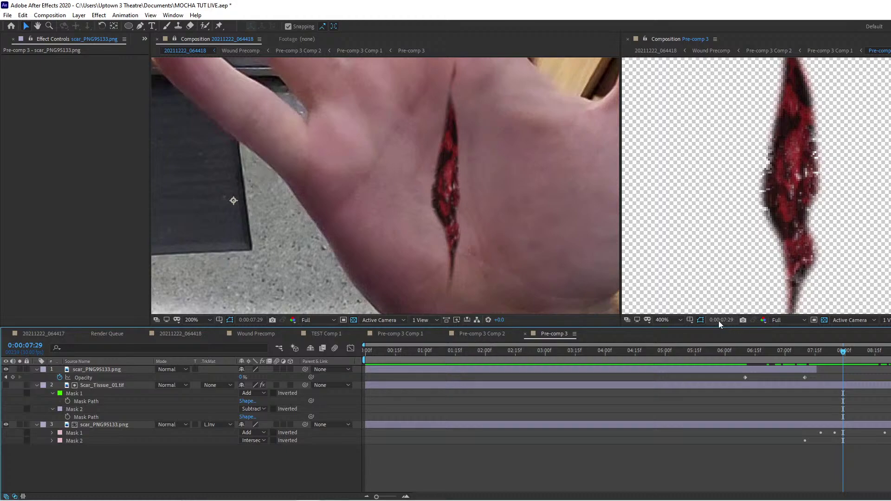
Inspect the Scar_Tissue_01.tif layer, the top scar layer and the lower scar layer with its Mask 2.
{"action": "left_click", "coordinate": [93, 368]}
{"action": "left_click", "coordinate": [94, 388]}
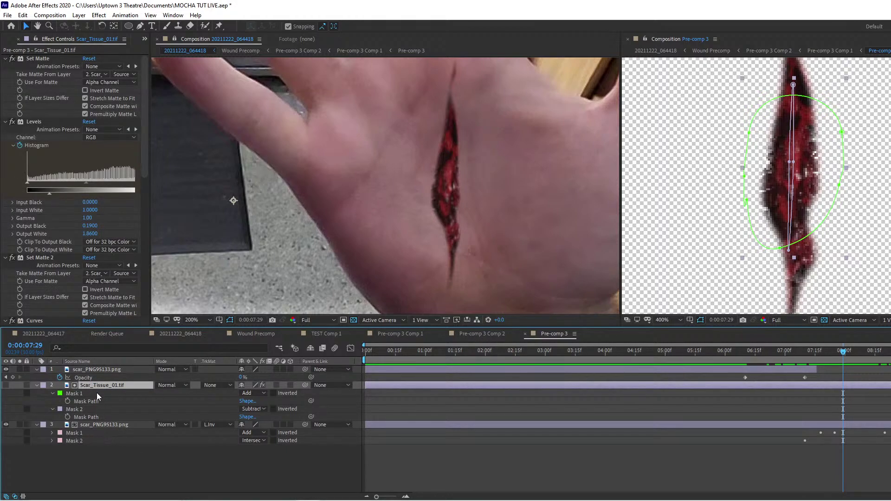
{"action": "left_click", "coordinate": [104, 370]}
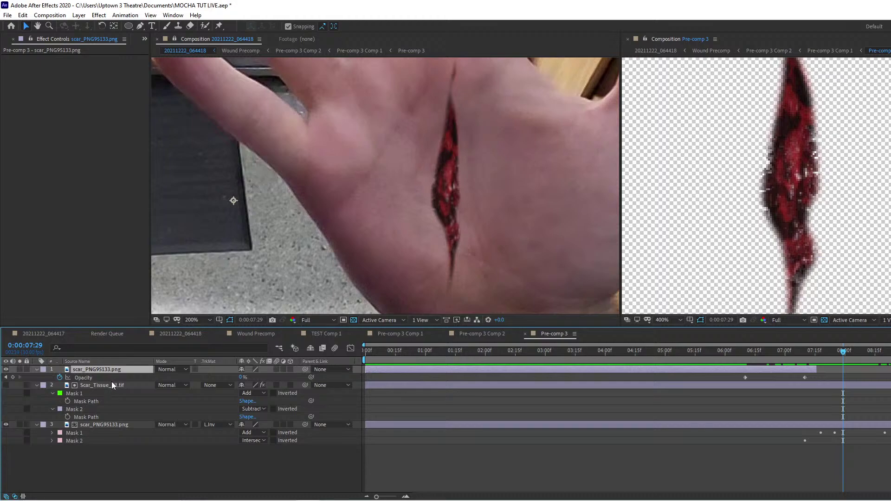
{"action": "left_click", "coordinate": [114, 426]}
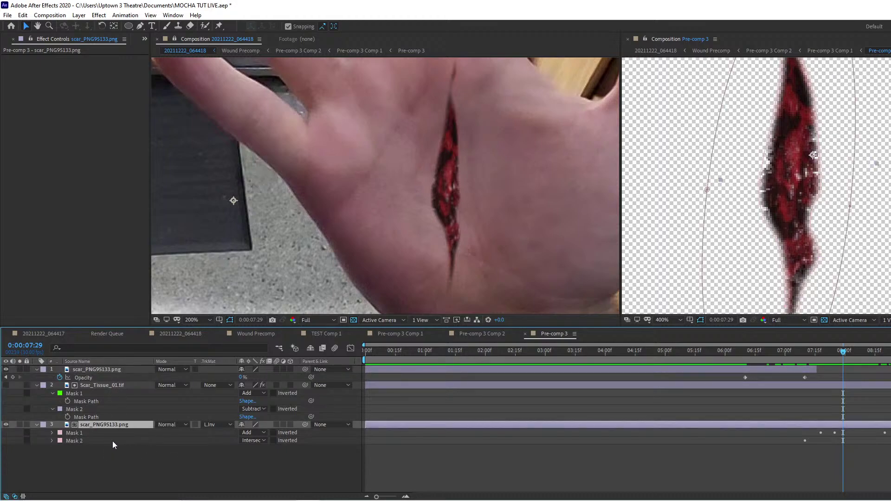
{"action": "left_click", "coordinate": [75, 440]}
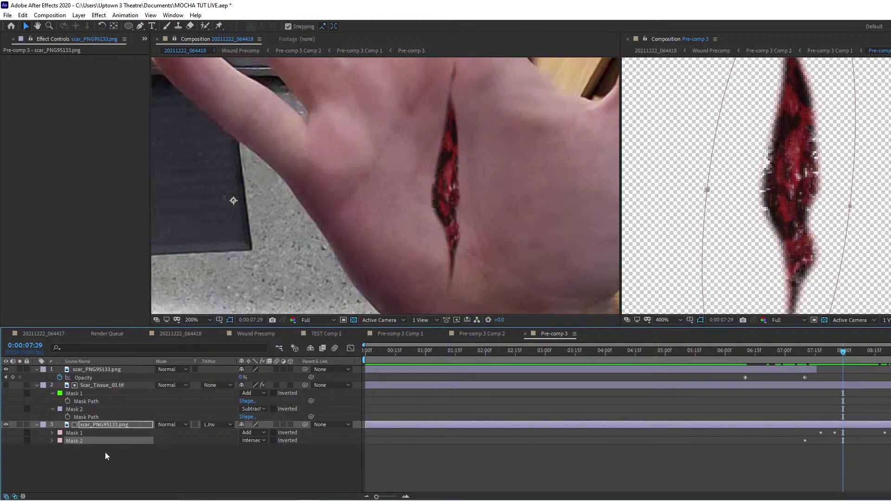
Duplicate the lower scar_PNG95133.png layer, try the copy beneath all other layers, and undo that move.
{"action": "left_click", "coordinate": [100, 427]}
{"action": "key", "text": "ctrl+d"}
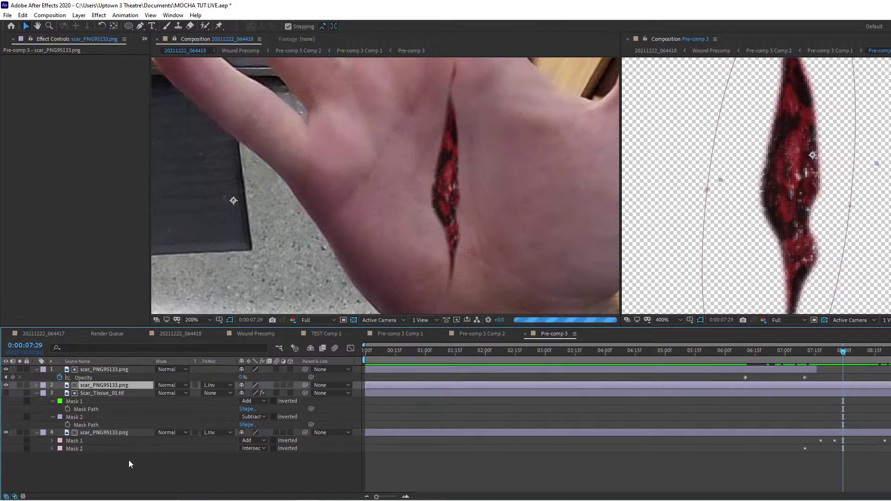
{"action": "left_click_drag", "start_coordinate": [96, 386], "coordinate": [111, 479]}
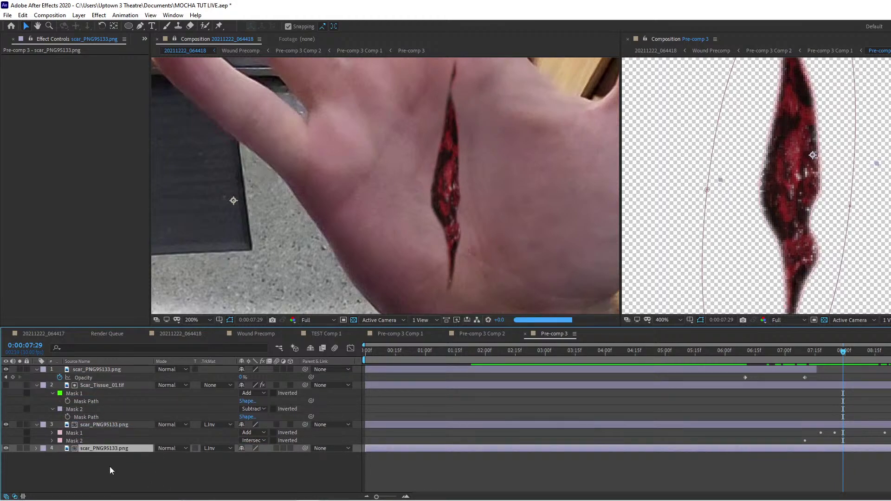
{"action": "key", "text": "ctrl+z"}
{"action": "left_click", "coordinate": [97, 434]}
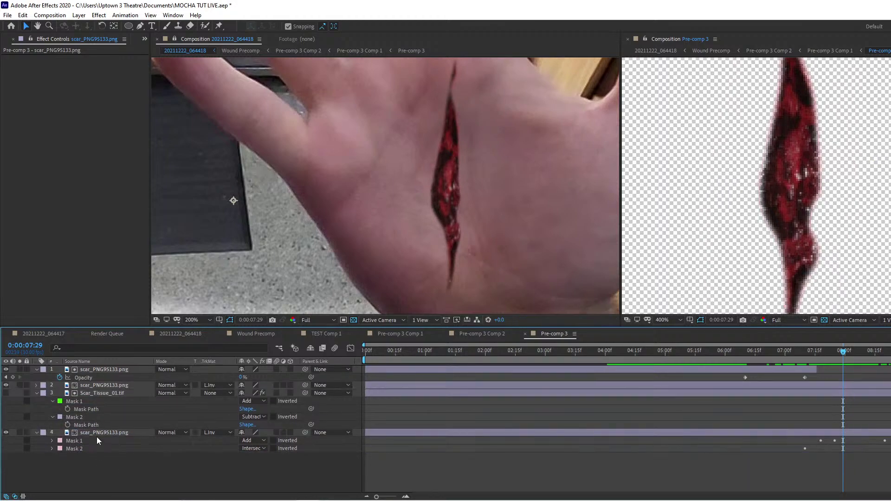
Add another copy of the scar_PNG95133.png layer and place it beneath all the other layers.
{"action": "left_click", "coordinate": [113, 468]}
{"action": "key", "text": "ctrl+v"}
{"action": "left_click_drag", "start_coordinate": [101, 370], "coordinate": [120, 474]}
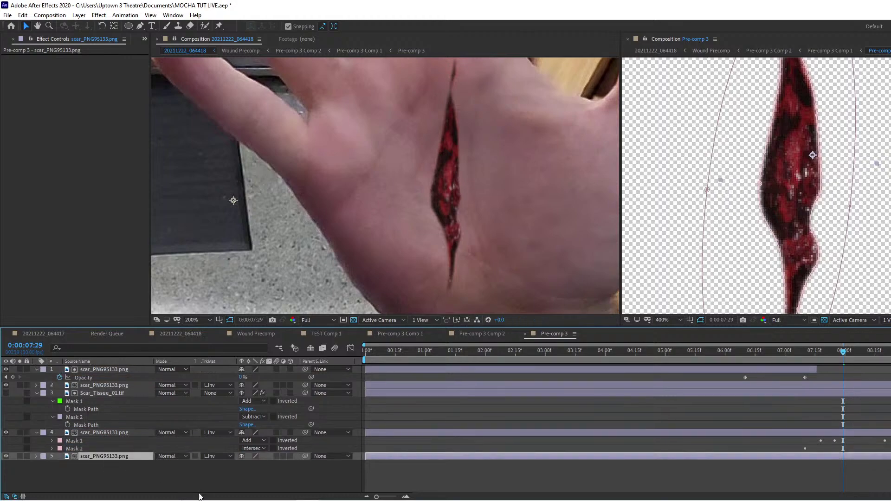
{"action": "left_click", "coordinate": [129, 476]}
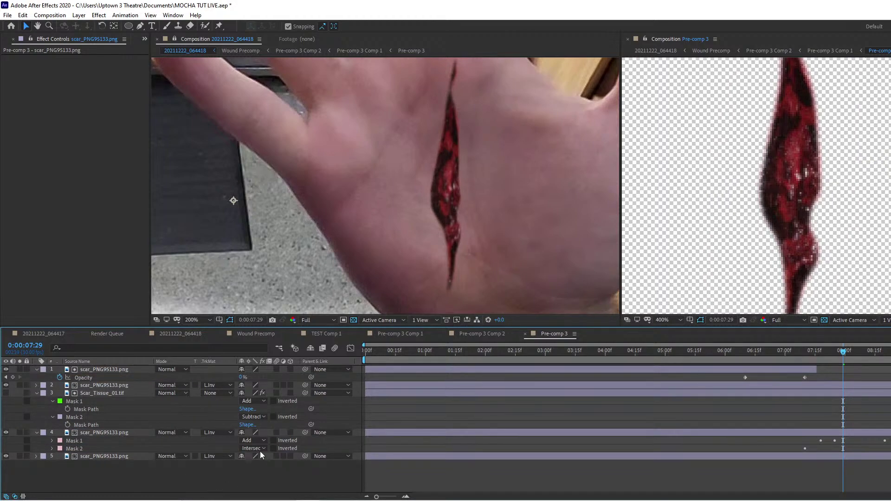
{"action": "mouse_move", "coordinate": [113, 457]}
{"action": "left_mouse_down"}
{"action": "mouse_move", "coordinate": [134, 426]}
{"action": "mouse_move", "coordinate": [130, 462]}
{"action": "left_mouse_up"}
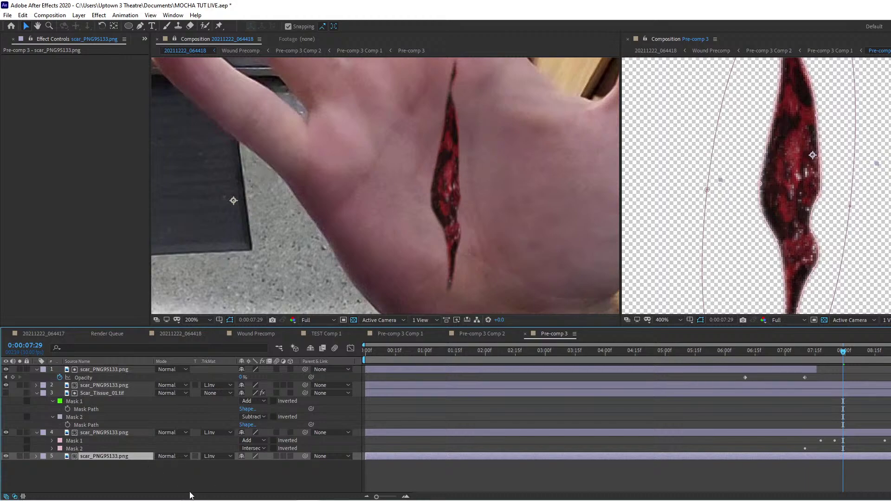
{"action": "mouse_move", "coordinate": [180, 492]}
{"action": "left_click", "coordinate": [126, 481]}
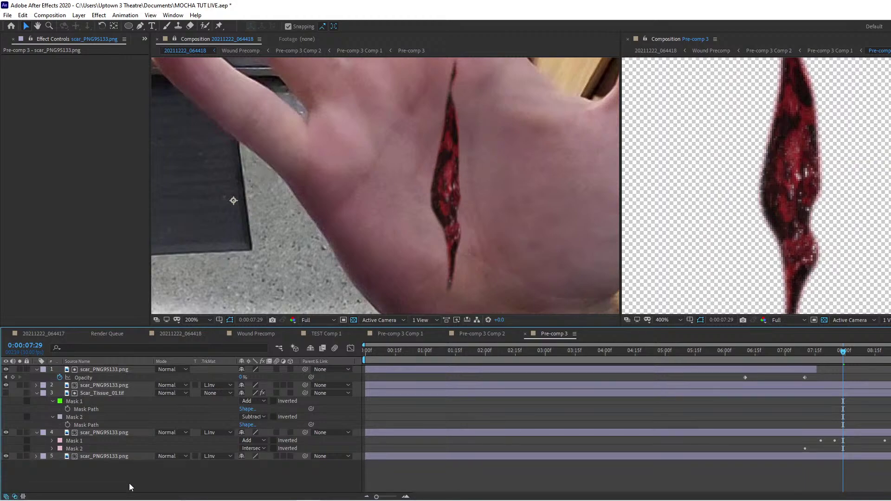
Set the lowest scar copy to No Track Matte and place it directly above Scar_Tissue_01.tif.
{"action": "left_click", "coordinate": [216, 458]}
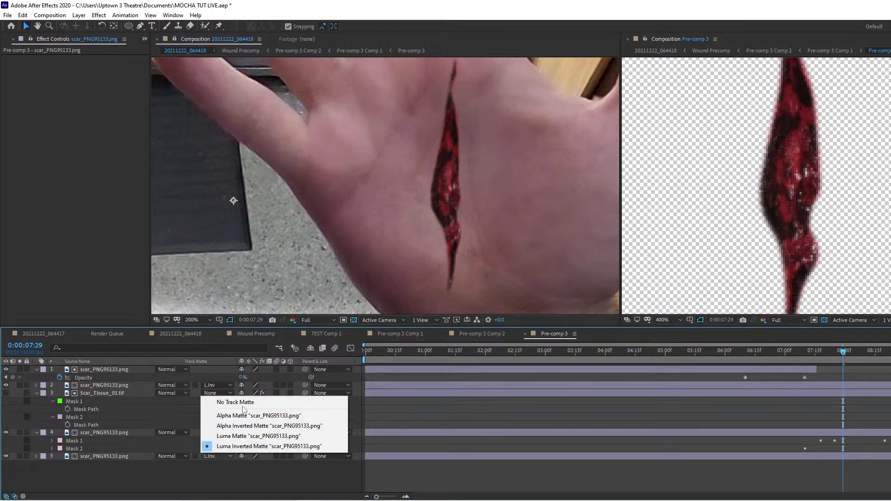
{"action": "left_click", "coordinate": [223, 403]}
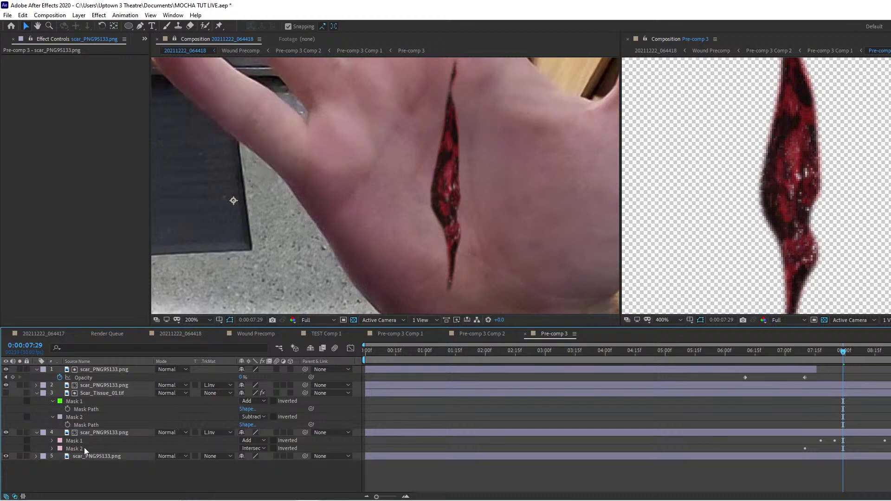
{"action": "left_click_drag", "start_coordinate": [90, 456], "coordinate": [96, 395]}
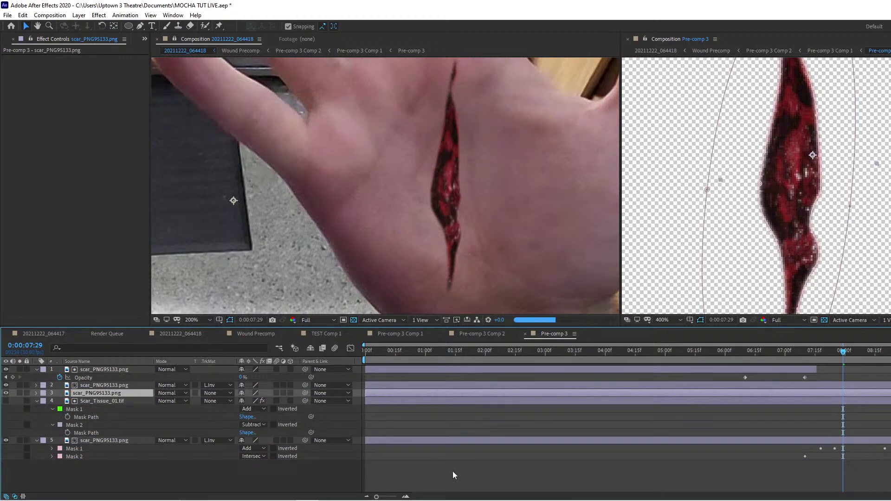
Reveal the mask paths of the scar copy above Scar_Tissue_01.tif, turn off the transparency grid and delete the copy's Mask 2.
{"action": "key", "text": "m"}
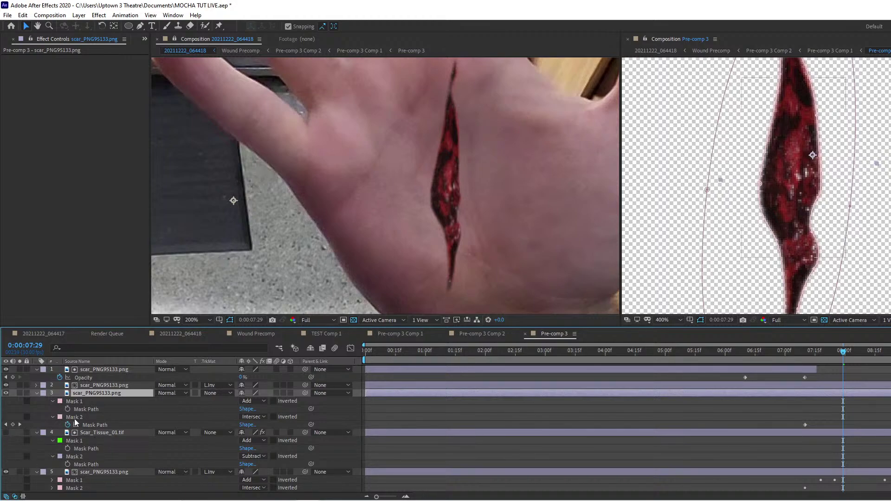
{"action": "left_click", "coordinate": [78, 402]}
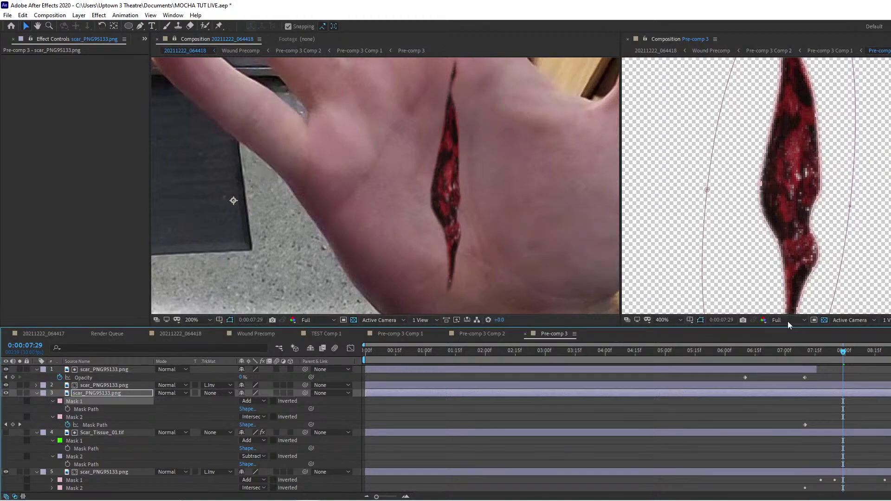
{"action": "left_click", "coordinate": [825, 320]}
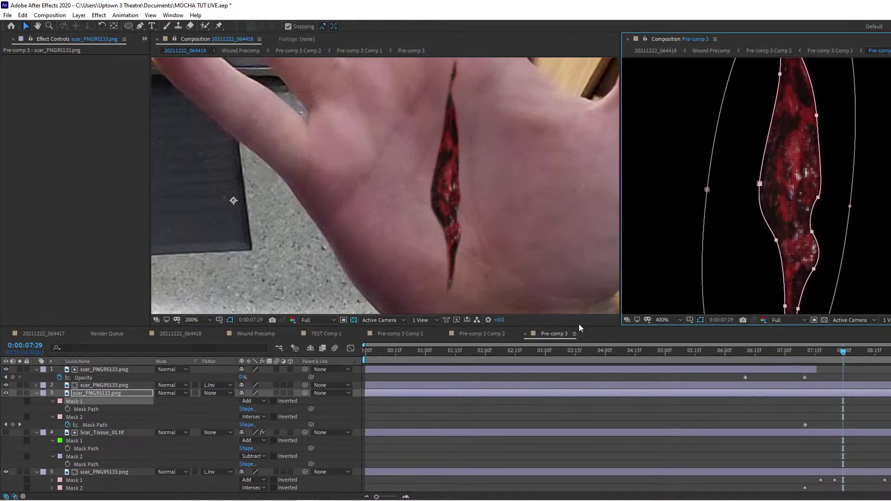
{"action": "left_click", "coordinate": [81, 417]}
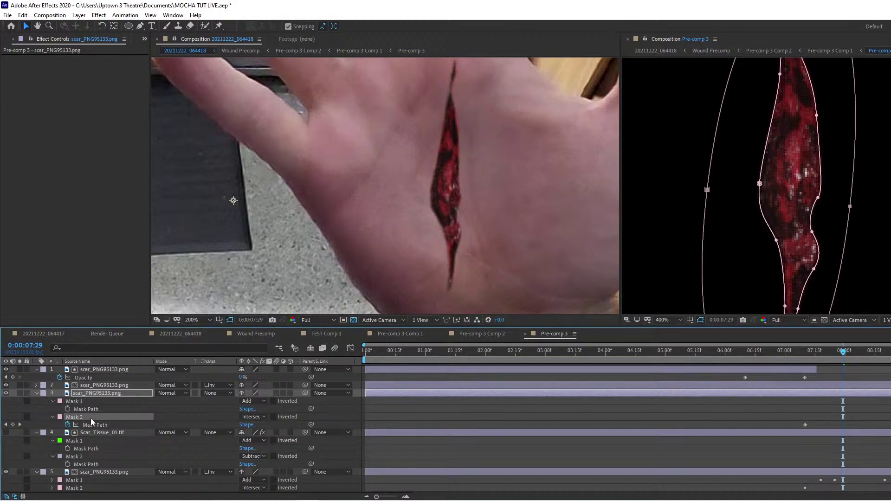
{"action": "key", "text": "Delete"}
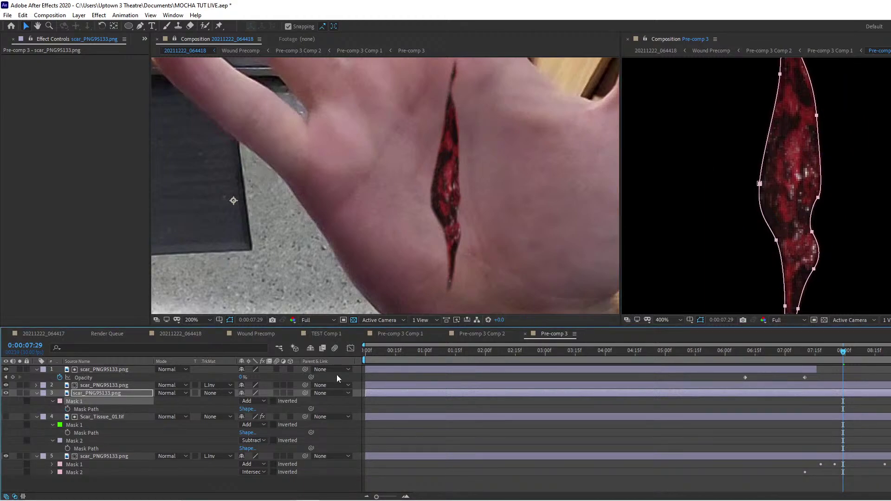
Duplicate the scar copy's Mask 1, set the new mask to Subtract and reveal all mask properties.
{"action": "key", "text": "ctrl+z"}
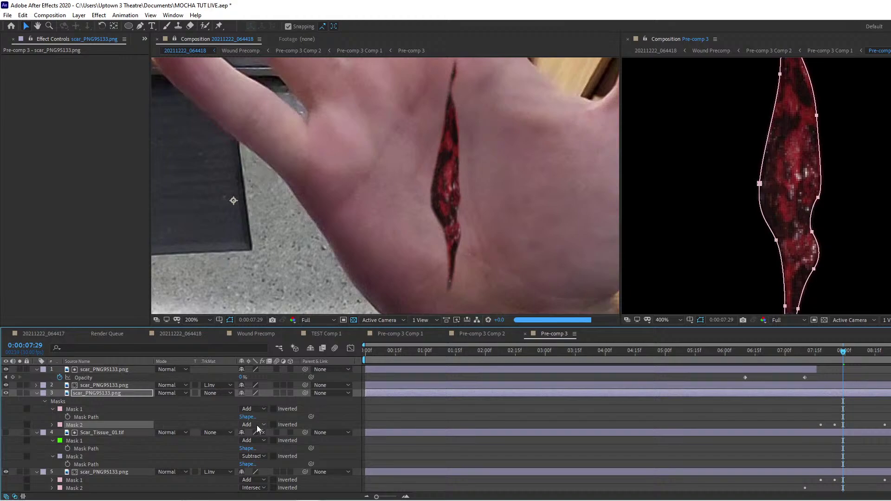
{"action": "left_click", "coordinate": [254, 425]}
{"action": "left_click", "coordinate": [264, 374]}
{"action": "key", "text": "m"}
{"action": "key", "text": "m"}
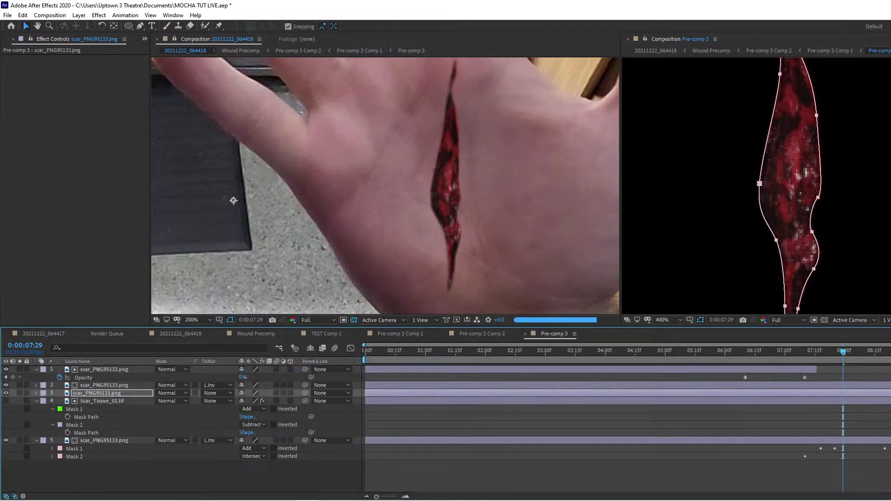
Solo the scar copy over the transparency grid and set Mask 2's expansion to -13.7 pixels at 0:00:07:29.
{"action": "left_click_drag", "start_coordinate": [243, 473], "coordinate": [271, 476]}
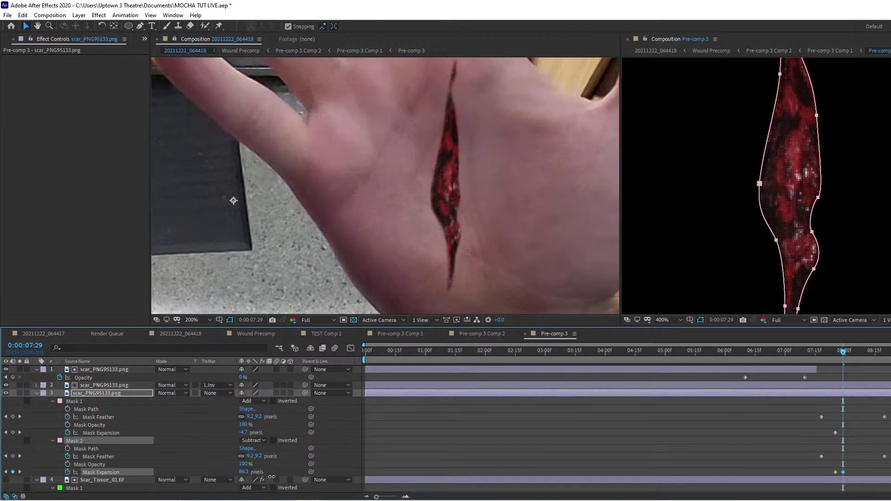
{"action": "left_click", "coordinate": [20, 394]}
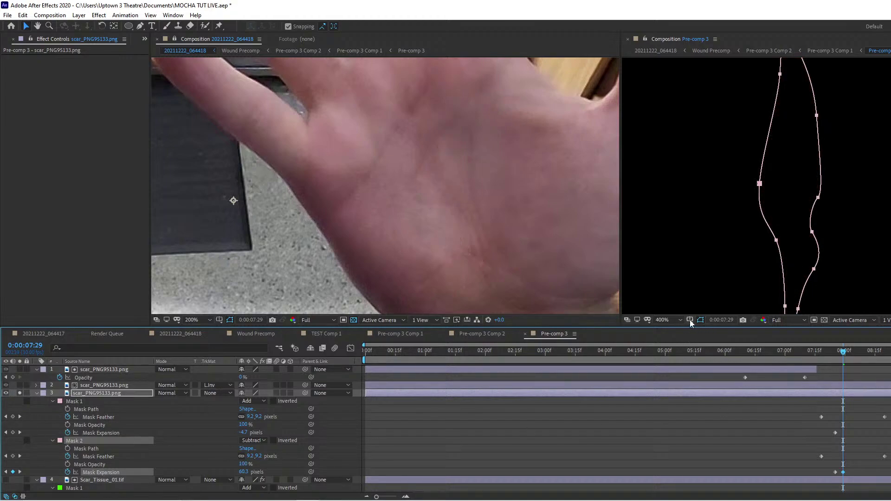
{"action": "left_click", "coordinate": [832, 320]}
{"action": "left_click", "coordinate": [824, 320]}
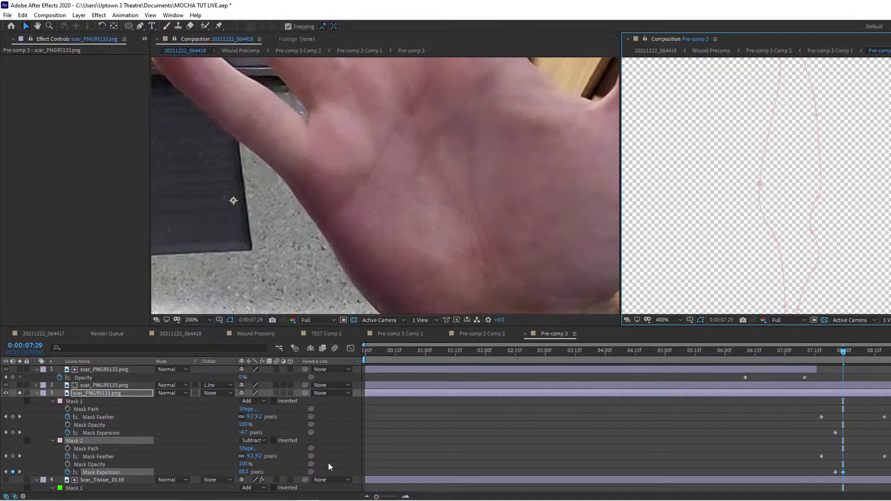
{"action": "left_click_drag", "start_coordinate": [245, 473], "coordinate": [205, 468]}
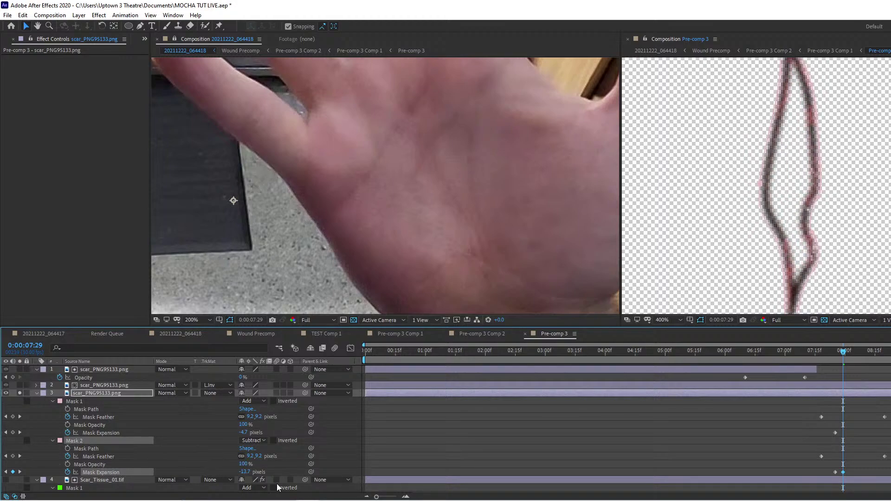
Set the feather to 1.0 pixels on Mask 2 and 0.0 on Mask 1, and remove both masks' feather keyframes.
{"action": "left_click_drag", "start_coordinate": [259, 458], "coordinate": [246, 458]}
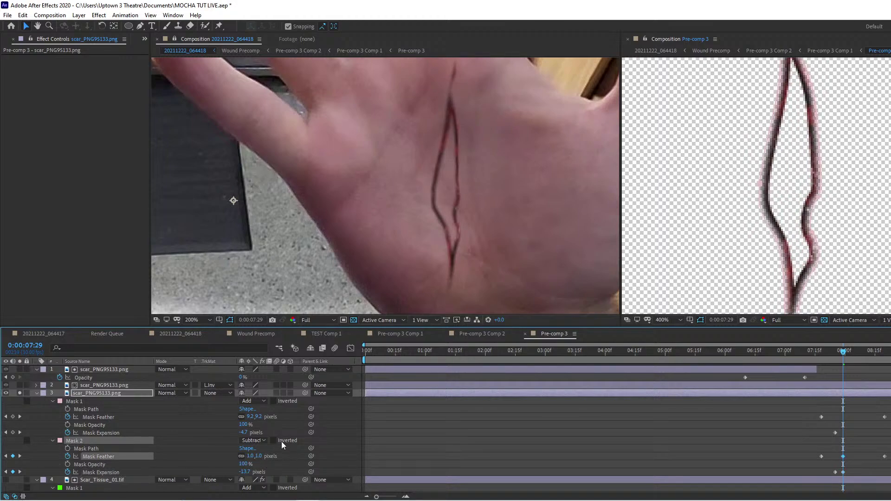
{"action": "left_click_drag", "start_coordinate": [259, 417], "coordinate": [247, 418]}
{"action": "left_click", "coordinate": [63, 418]}
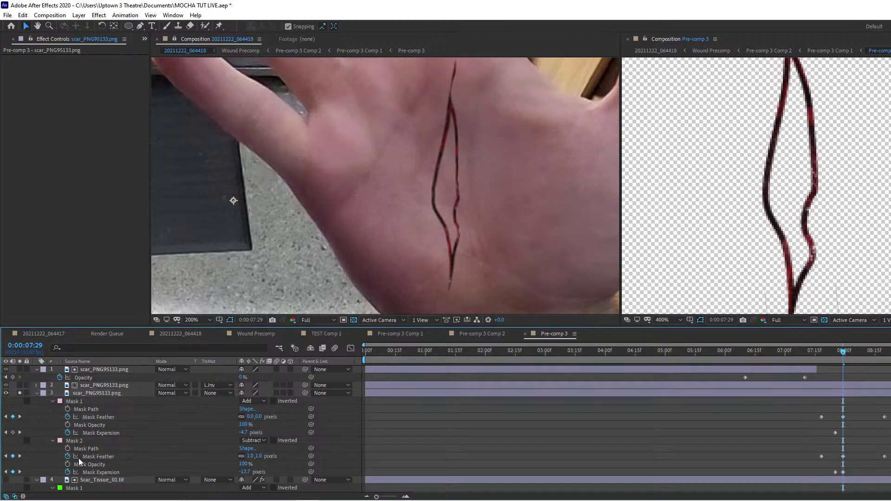
{"action": "left_click", "coordinate": [68, 457]}
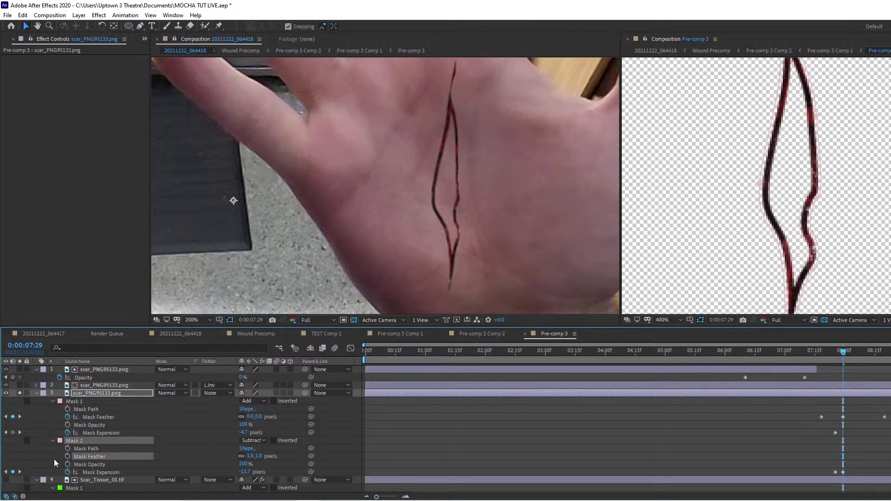
{"action": "left_click", "coordinate": [68, 417]}
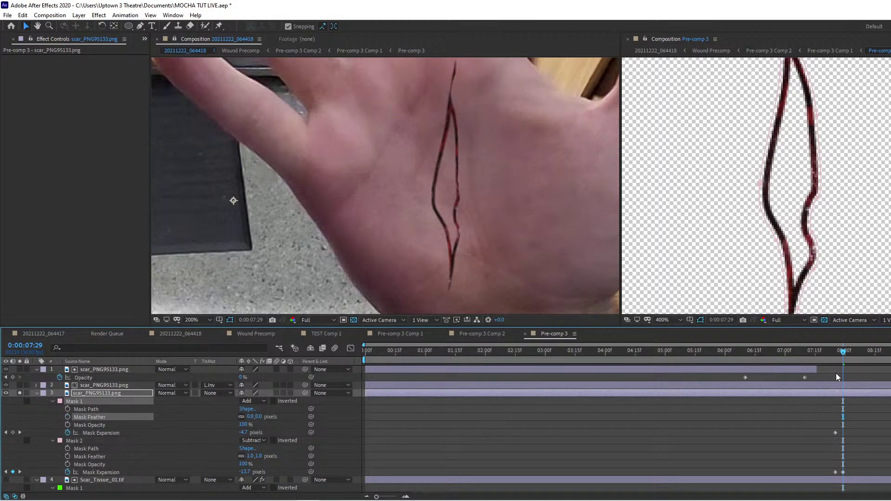
Check the soloed scar outline between 0:00:07:22 and 0:00:07:29, then unsolo and collapse its layer.
{"action": "left_click_drag", "start_coordinate": [845, 356], "coordinate": [829, 366]}
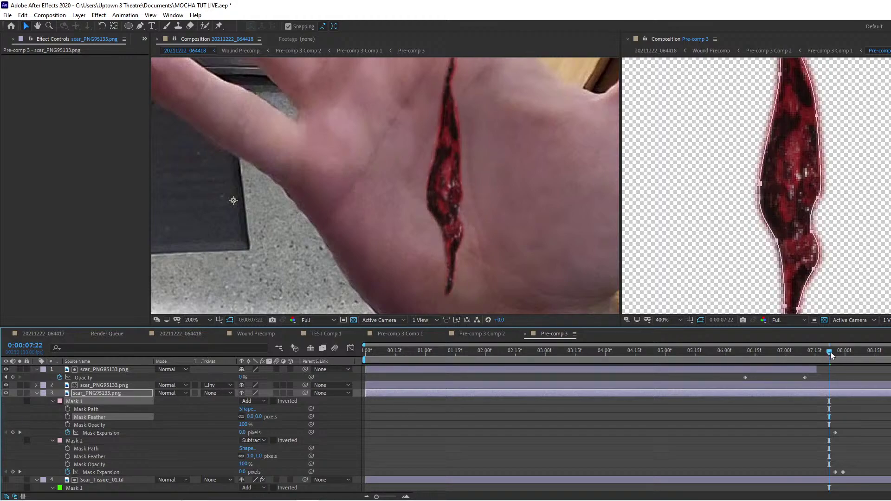
{"action": "mouse_move", "coordinate": [832, 352]}
{"action": "left_mouse_down"}
{"action": "mouse_move", "coordinate": [864, 352]}
{"action": "mouse_move", "coordinate": [844, 353]}
{"action": "left_mouse_up"}
{"action": "left_click", "coordinate": [38, 393]}
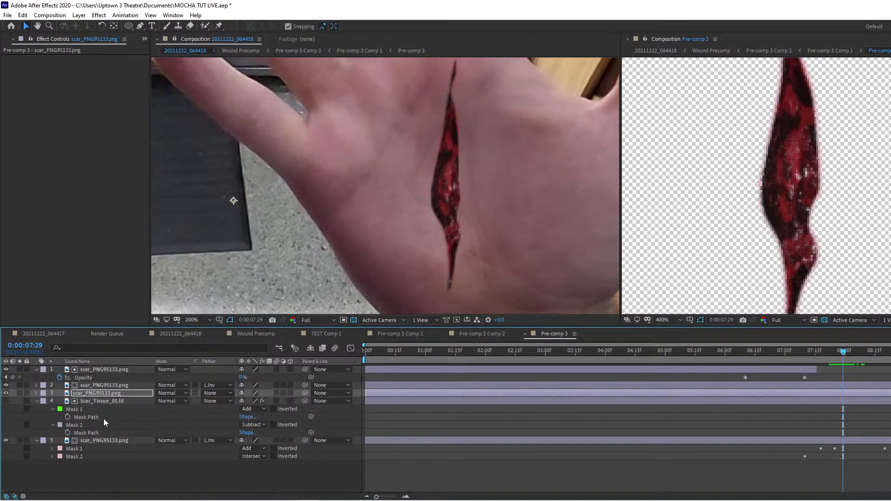
Set the track matte of the second scar_PNG95133.png layer from the top to None.
{"action": "left_click", "coordinate": [115, 386]}
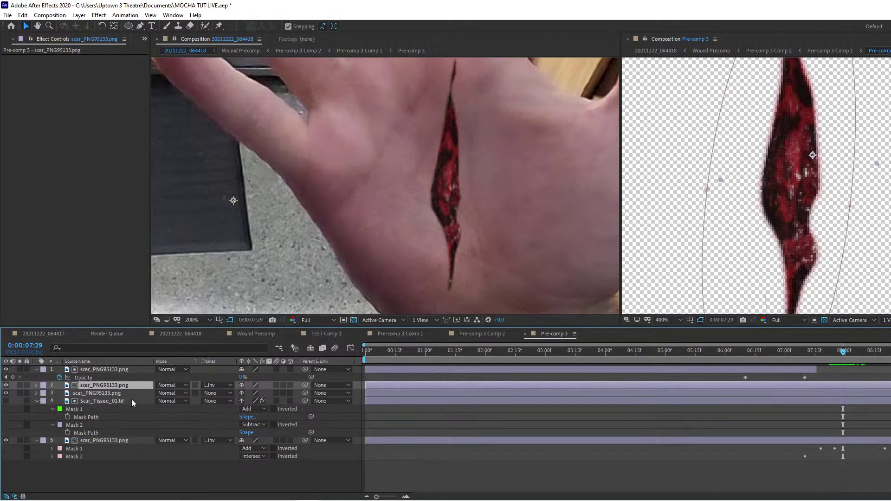
{"action": "left_click", "coordinate": [202, 384]}
{"action": "left_click", "coordinate": [209, 395]}
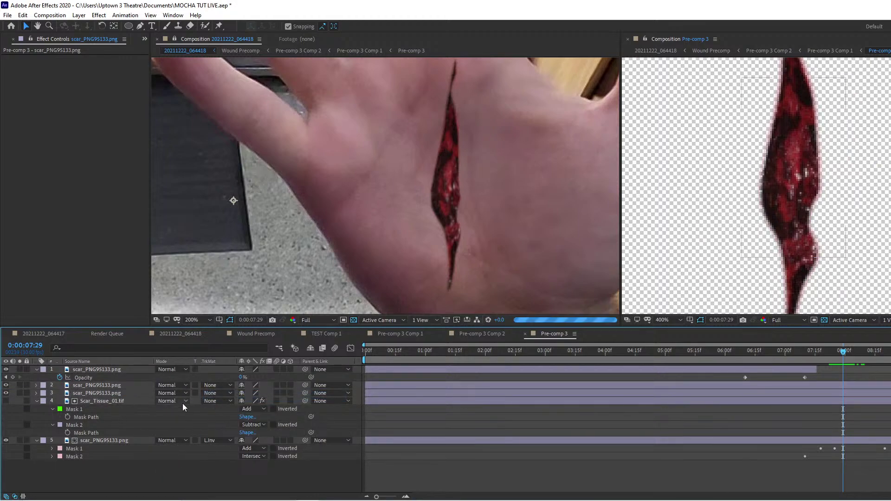
Select the Scar_Tissue_01.tif layer and check the wound at 0:00:08:12.
{"action": "left_click", "coordinate": [104, 402]}
{"action": "left_click", "coordinate": [65, 462]}
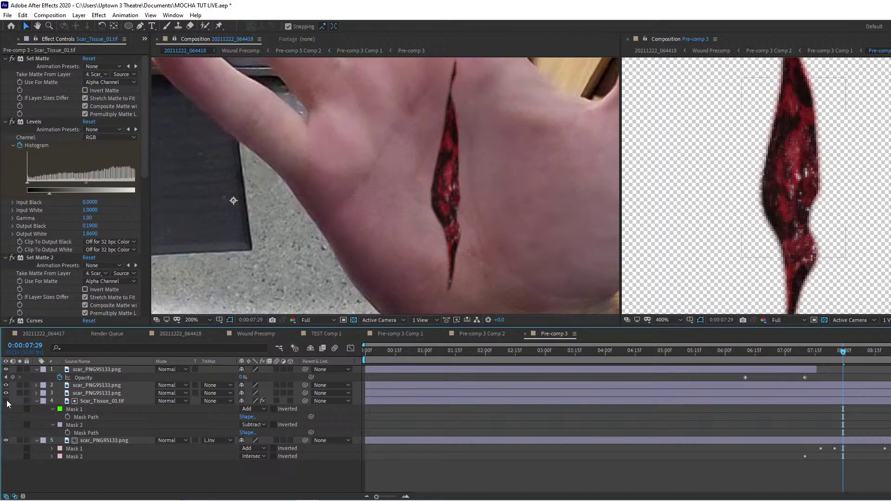
{"action": "left_click_drag", "start_coordinate": [826, 354], "coordinate": [869, 350]}
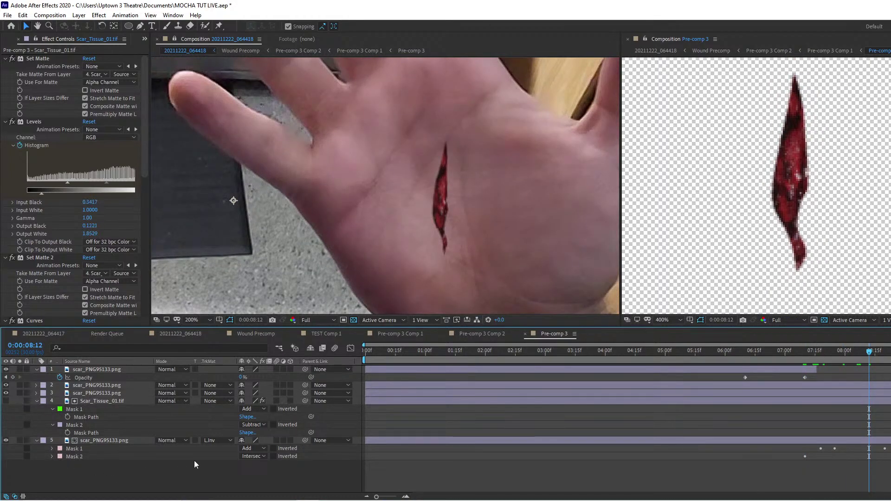
Keep Luma Inverted Matte on the bottom scar layer and briefly show the Scar_Tissue_01.tif layer to inspect the matte.
{"action": "left_click", "coordinate": [216, 440]}
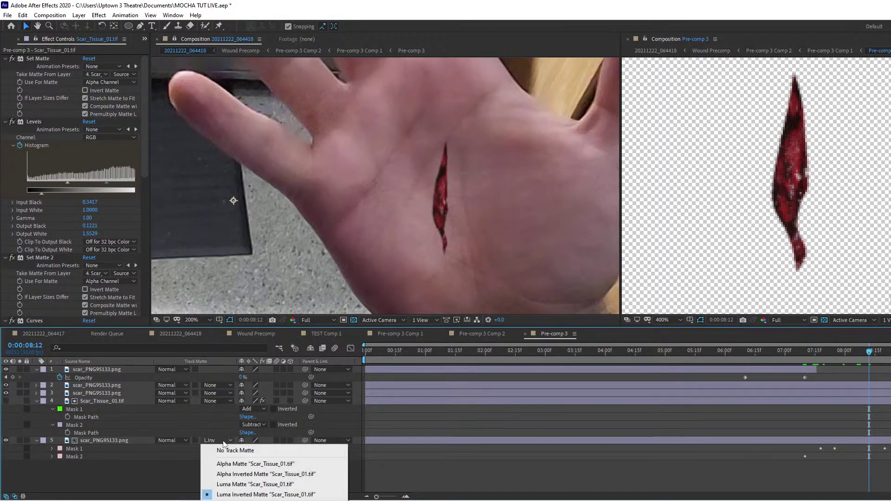
{"action": "left_click", "coordinate": [230, 494]}
{"action": "left_click", "coordinate": [6, 401]}
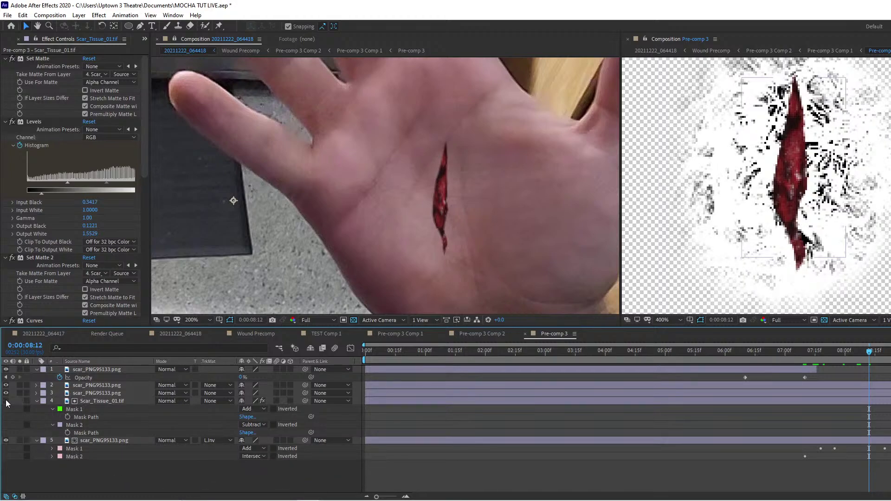
{"action": "left_click", "coordinate": [6, 401]}
Compare the two duplicate scar layers in solo at 0:00:07:29 and delete the full-wound one above the outline layer.
{"action": "left_click", "coordinate": [846, 352]}
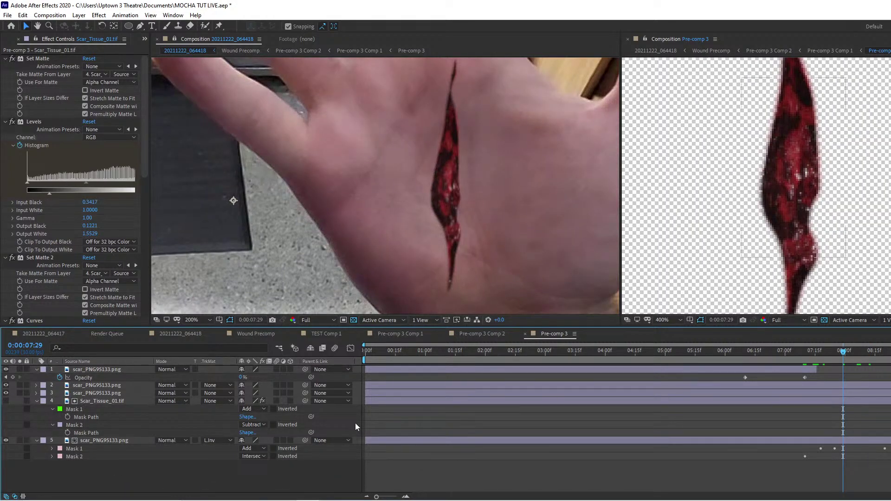
{"action": "left_click", "coordinate": [100, 398]}
{"action": "left_click", "coordinate": [101, 394]}
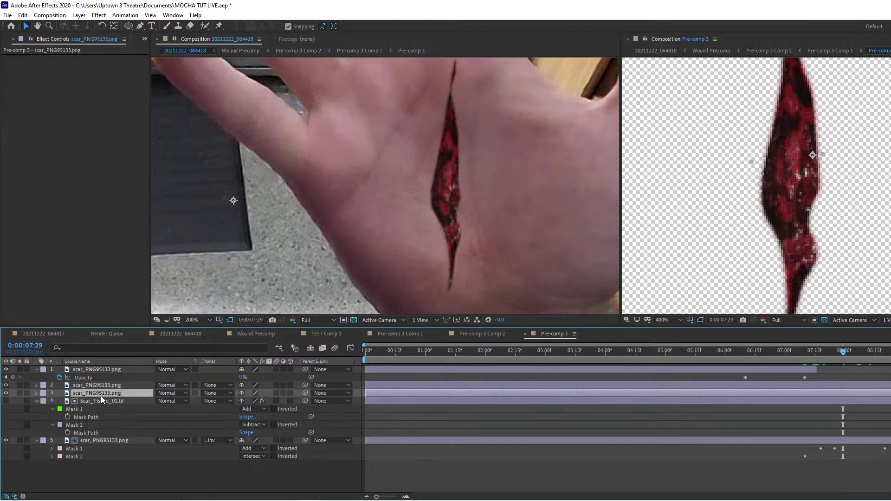
{"action": "left_click", "coordinate": [18, 393]}
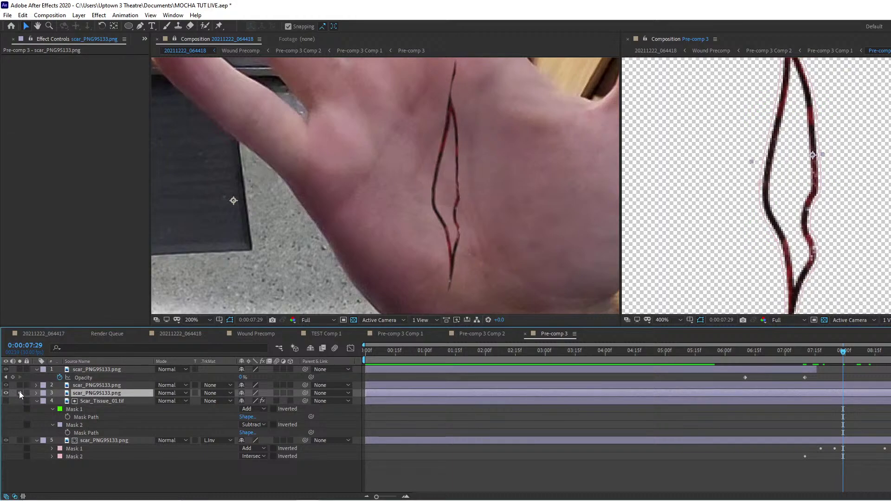
{"action": "left_click", "coordinate": [19, 393]}
{"action": "left_click", "coordinate": [19, 386]}
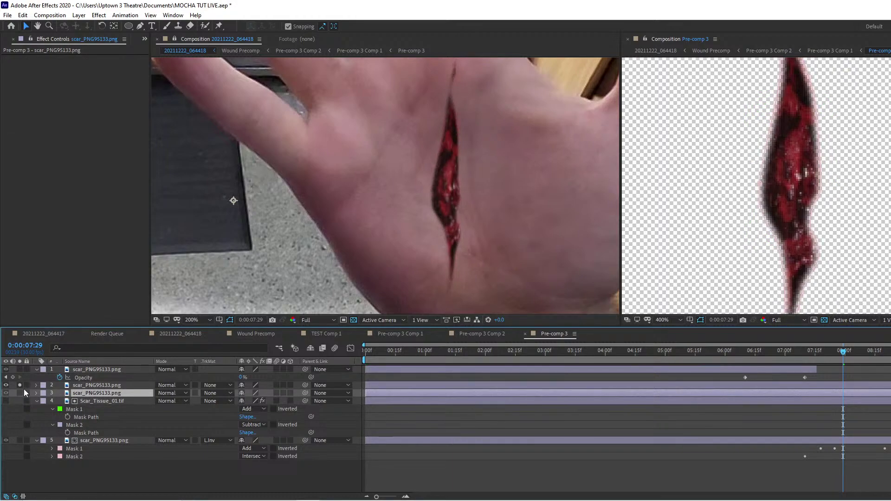
{"action": "left_click", "coordinate": [112, 386]}
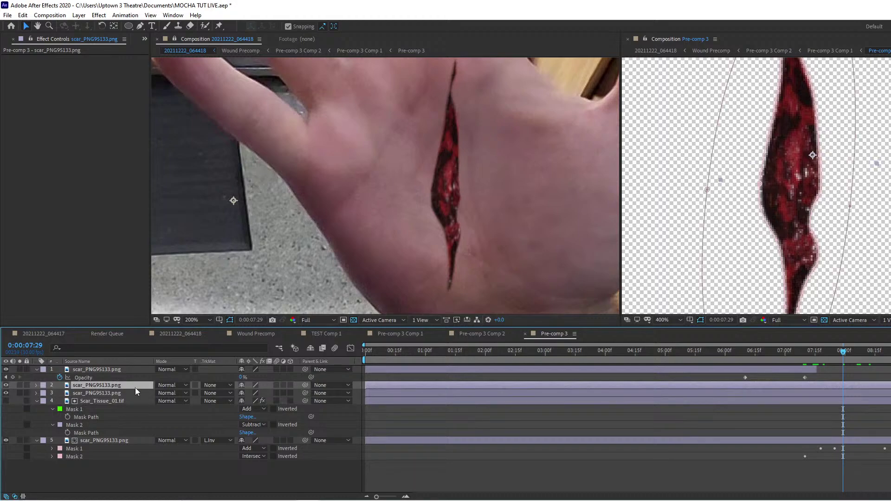
{"action": "key", "text": "Delete"}
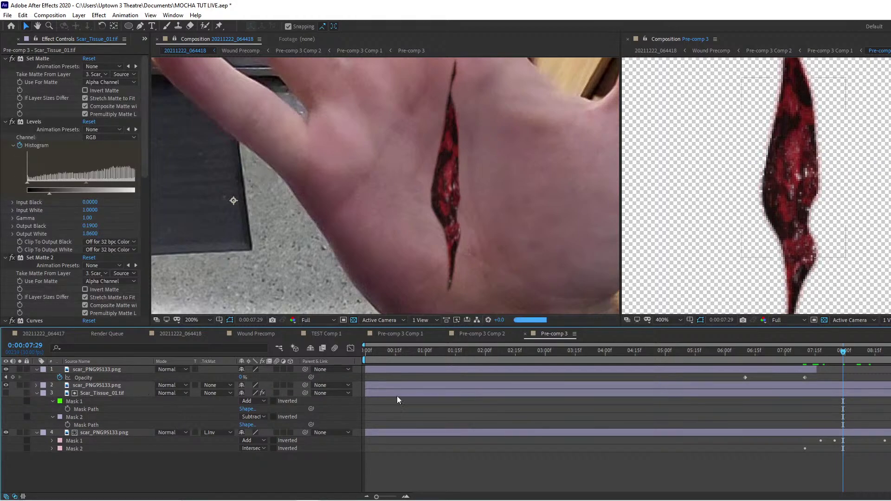
Inspect the wound's interior and edges on the palm between 0:00:07:28 and 0:00:08:13.
{"action": "left_click", "coordinate": [859, 352]}
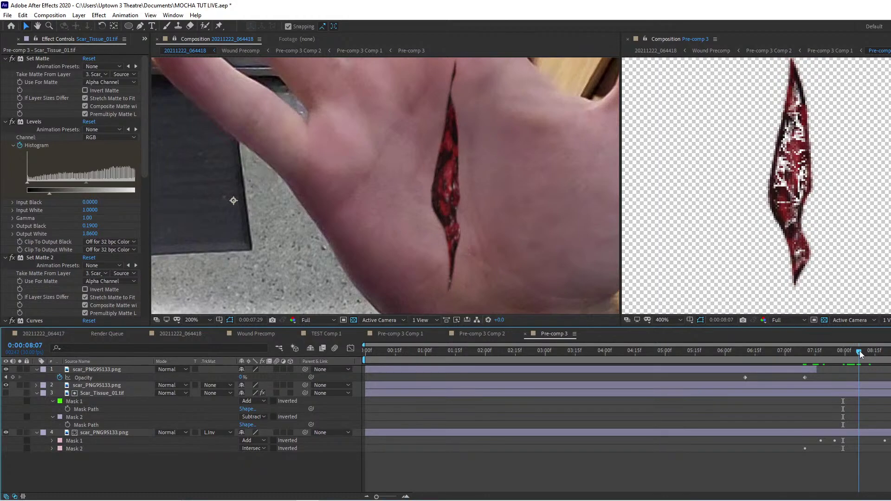
{"action": "left_click_drag", "start_coordinate": [859, 354], "coordinate": [841, 354]}
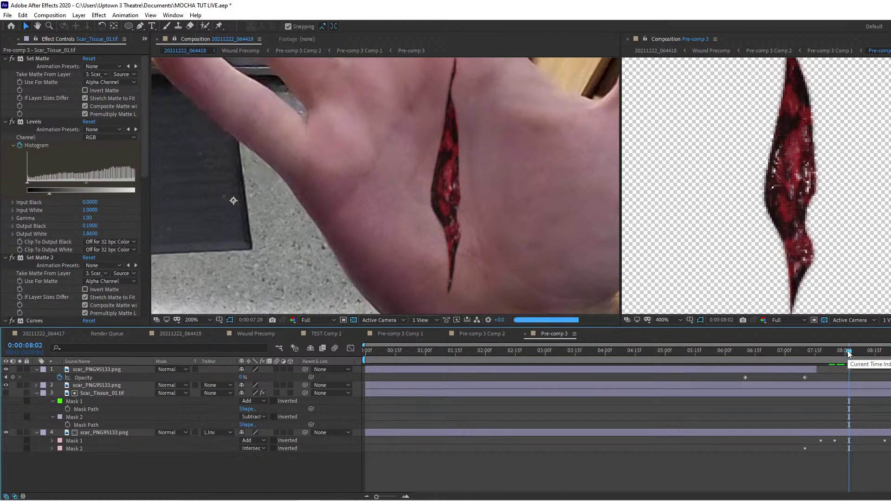
{"action": "left_click", "coordinate": [853, 352]}
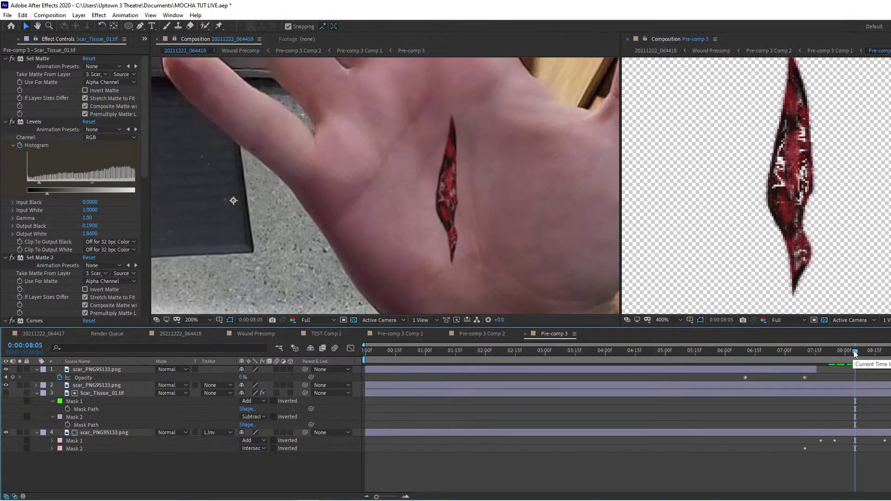
{"action": "left_click_drag", "start_coordinate": [854, 352], "coordinate": [857, 352]}
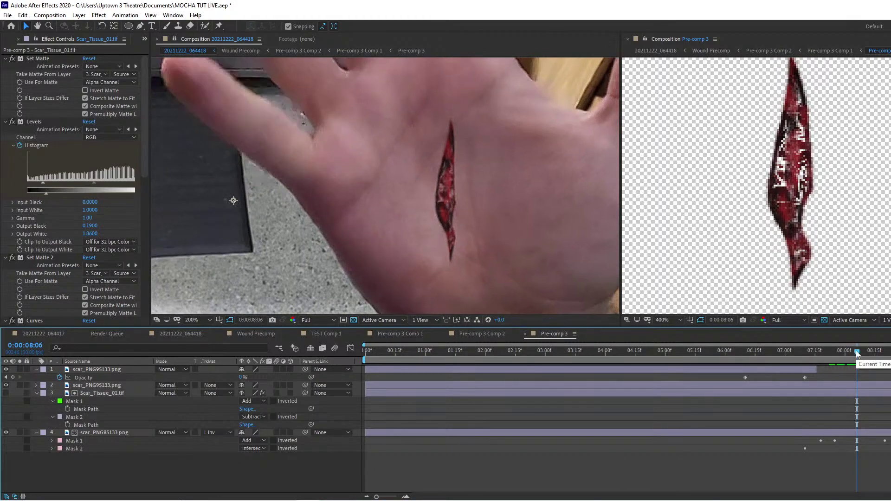
{"action": "scroll", "coordinate": [461, 224], "scroll_direction": "up", "scroll_amount": 1}
{"action": "scroll", "coordinate": [420, 187], "scroll_direction": "up", "scroll_amount": 1}
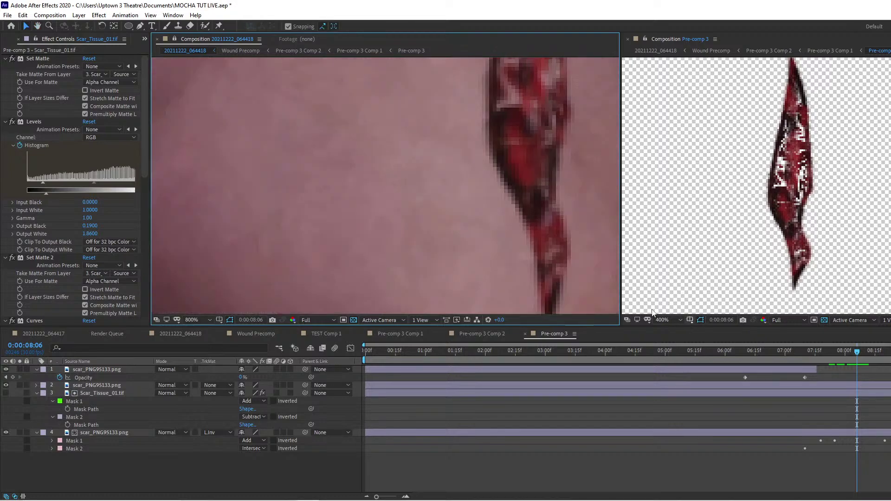
{"action": "left_click", "coordinate": [871, 353]}
{"action": "left_click", "coordinate": [872, 353]}
{"action": "scroll", "coordinate": [478, 171], "scroll_direction": "down", "scroll_amount": 1}
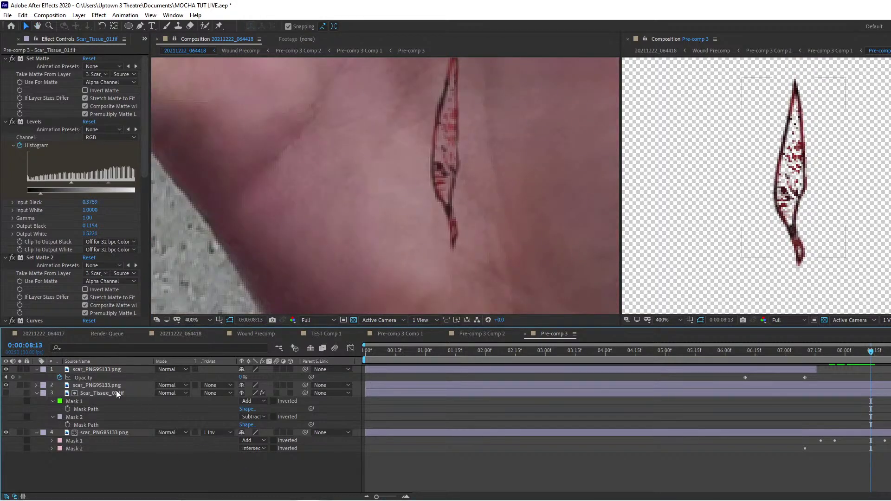
Try blending modes such as Alpha Add, Stencil Alpha, Hue, Divide, Subtract and Classic Difference on the scar outline layer.
{"action": "left_click", "coordinate": [105, 385]}
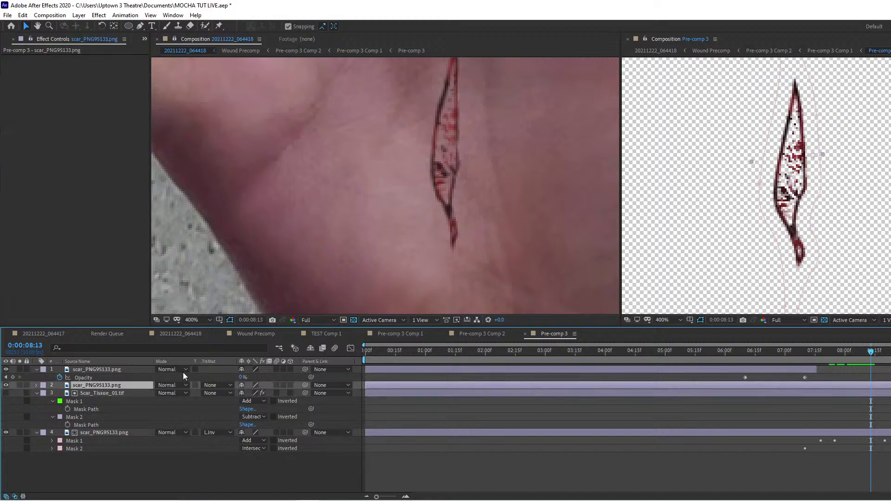
{"action": "scroll", "coordinate": [461, 181], "scroll_direction": "down", "scroll_amount": 1}
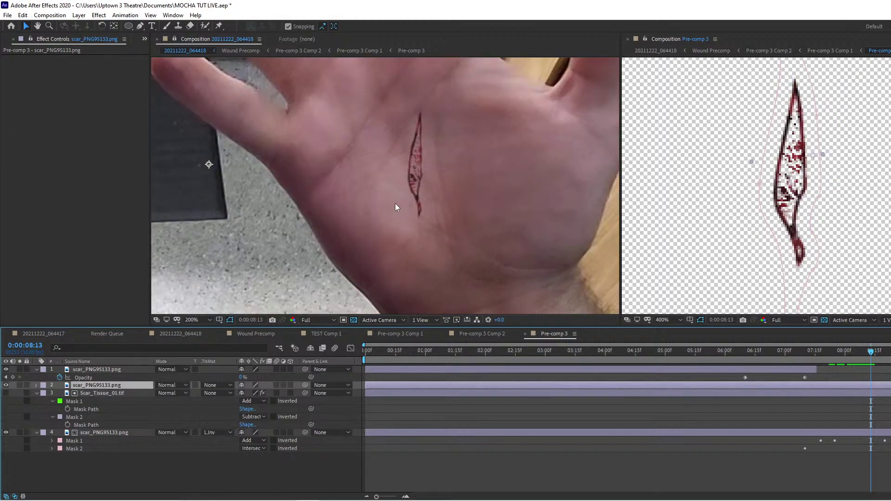
{"action": "key", "text": "shift+minus"}
{"action": "left_click", "coordinate": [851, 356]}
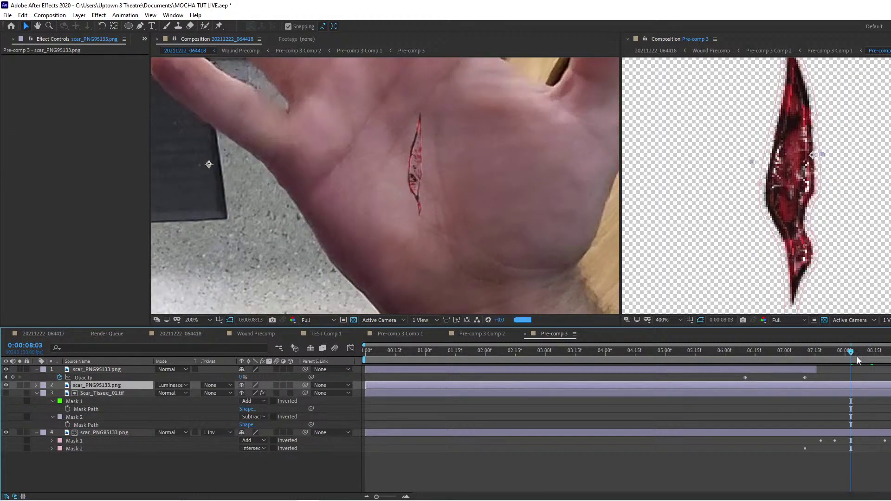
{"action": "key", "text": "shift+minus"}
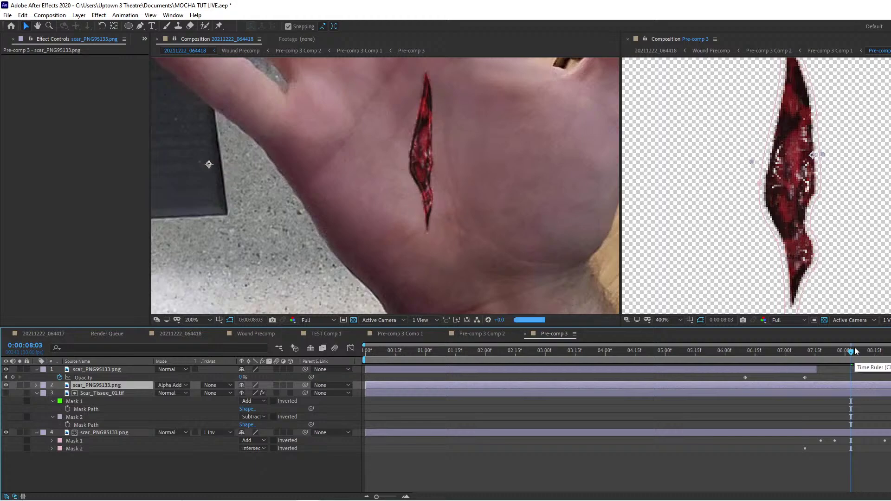
{"action": "key", "text": "shift+minus"}
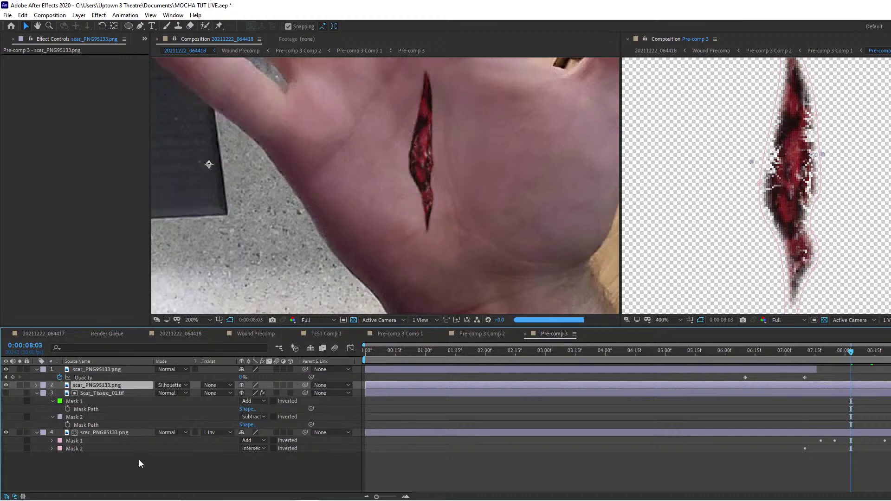
{"action": "key", "text": "shift+minus"}
{"action": "key", "text": "shift+minus"}
{"action": "key", "text": "shift+minus"}
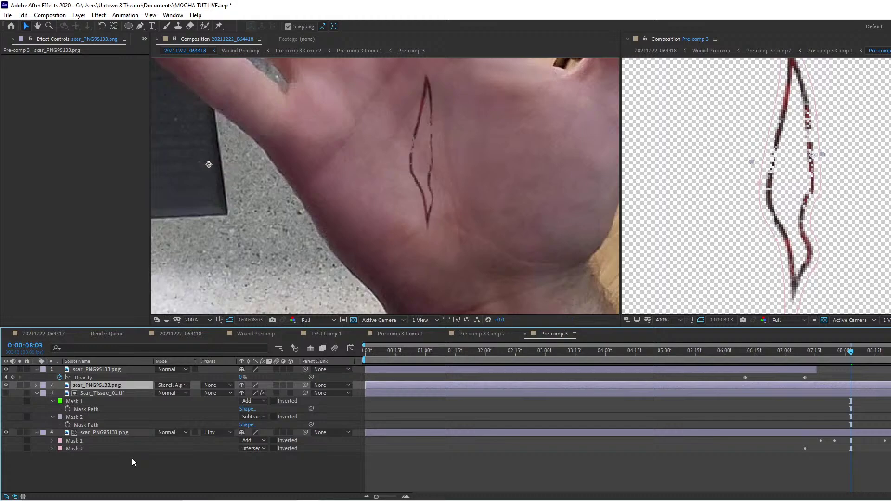
{"action": "key", "text": "shift+minus"}
{"action": "key", "text": "shift+minus"}
{"action": "key", "text": "shift+minus"}
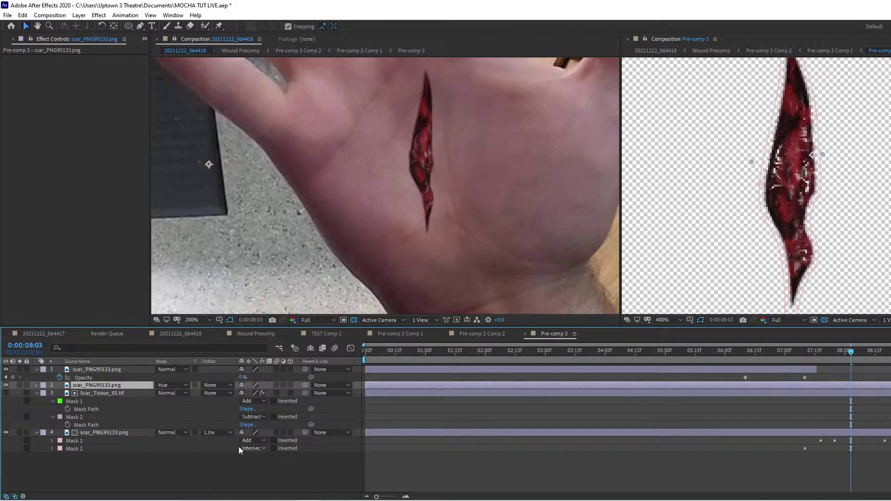
{"action": "key", "text": "shift+minus"}
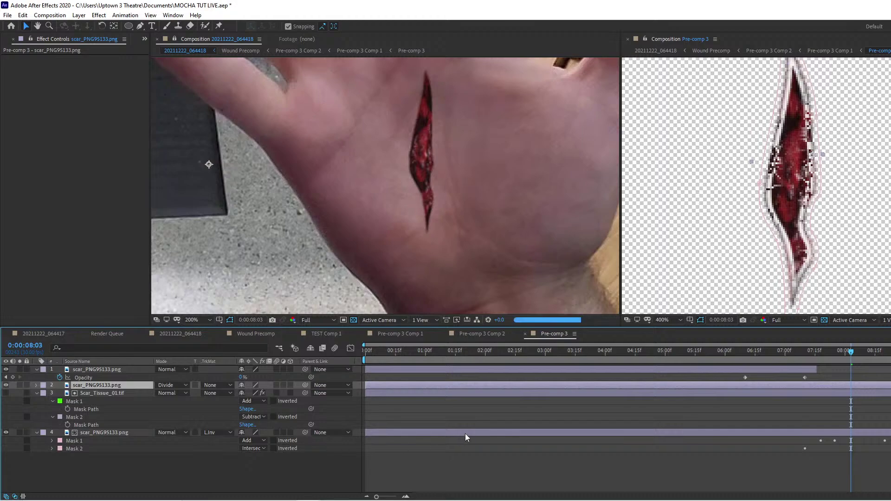
{"action": "key", "text": "shift+minus"}
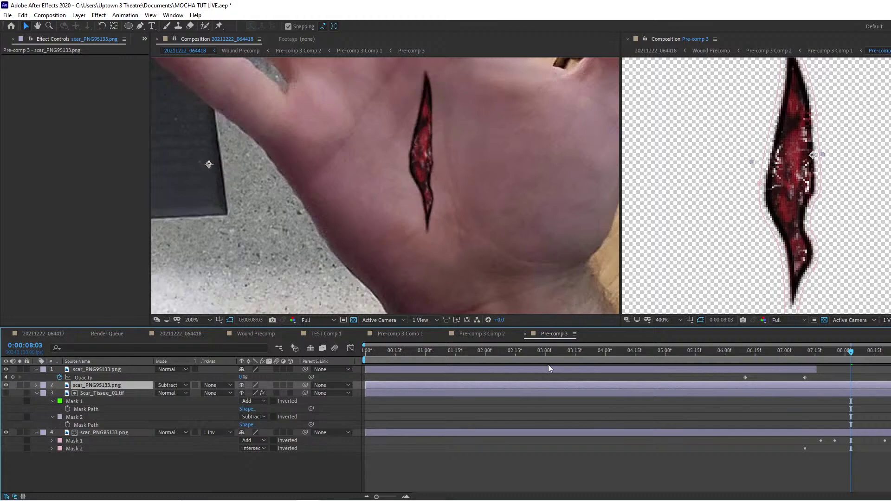
{"action": "key", "text": "shift+minus"}
{"action": "key", "text": "shift+minus"}
Preview the wound to 0:00:08:06 and set the scar outline layer's blending mode to Soft Light.
{"action": "key", "text": "space"}
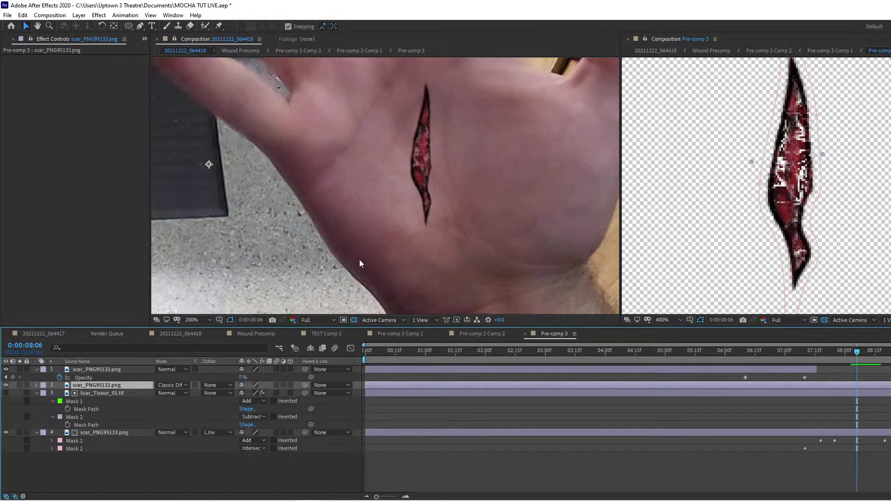
{"action": "key", "text": "period"}
{"action": "scroll", "coordinate": [446, 171], "scroll_direction": "down", "scroll_amount": 1}
{"action": "key", "text": "shift+minus"}
{"action": "key", "text": "shift+minus"}
{"action": "key", "text": "shift+minus"}
{"action": "key", "text": "shift+minus"}
{"action": "key", "text": "shift+minus"}
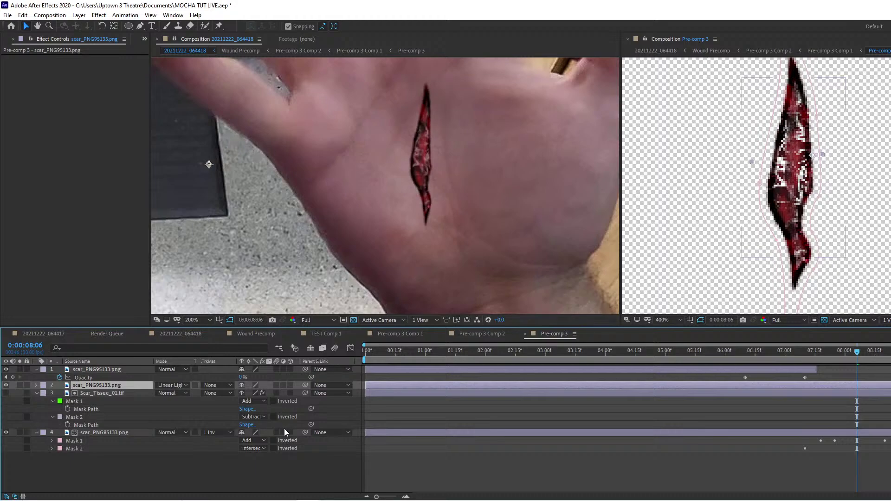
{"action": "key", "text": "shift+minus"}
{"action": "key", "text": "shift+minus"}
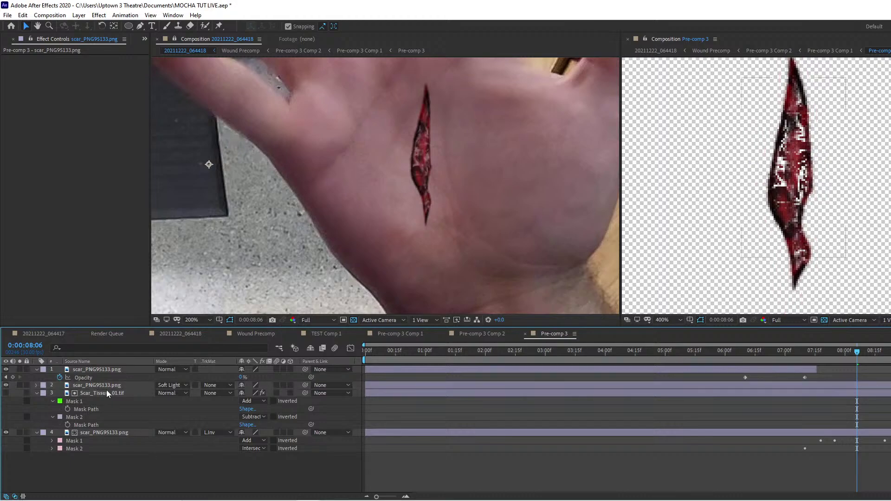
Reveal the outline layer's mask properties and select both masks' Mask Expansion at the 0:00:07:25 keyframe.
{"action": "key", "text": "m"}
{"action": "key", "text": "m"}
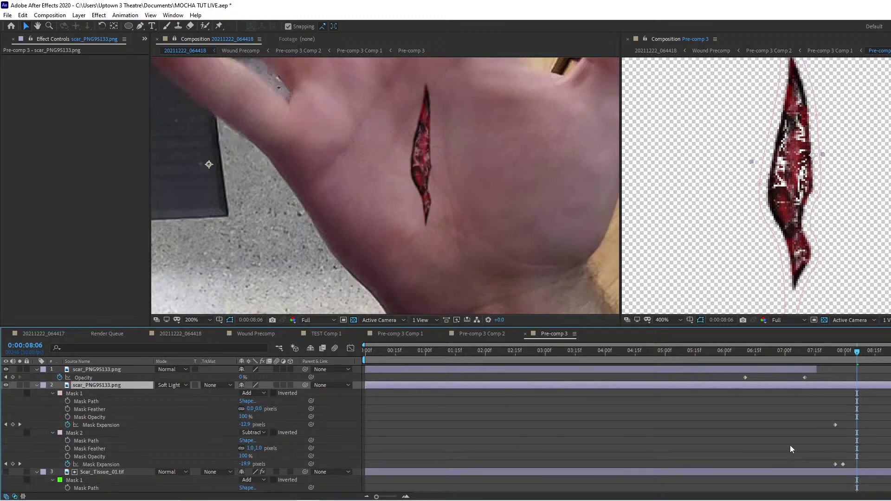
{"action": "left_click", "coordinate": [94, 394]}
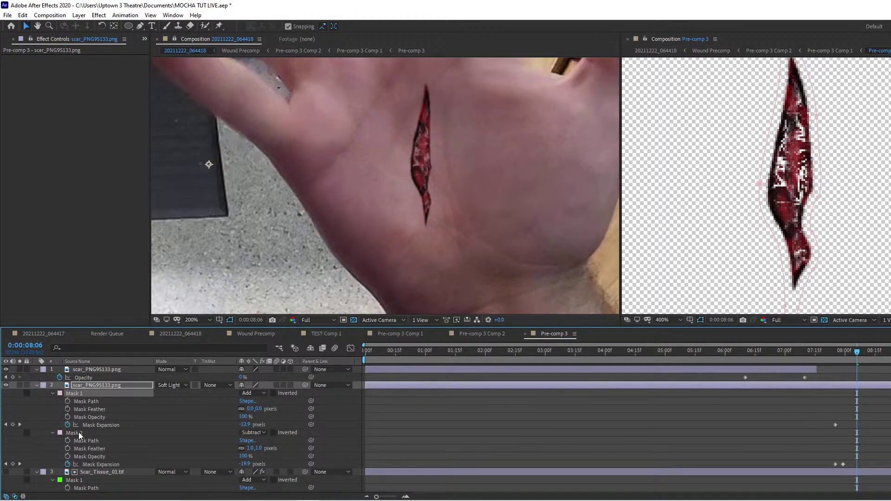
{"action": "left_click", "coordinate": [80, 434], "text": "shift"}
{"action": "left_click", "coordinate": [131, 463]}
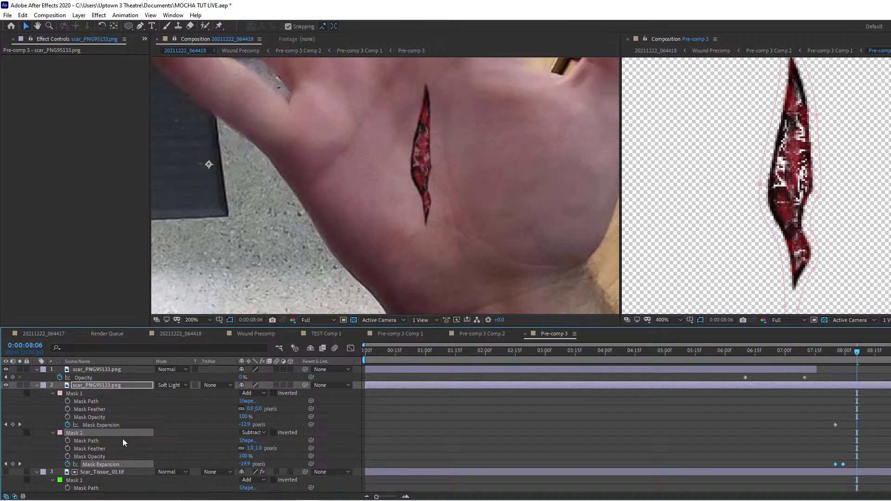
{"action": "left_click", "coordinate": [121, 426]}
{"action": "left_click", "coordinate": [6, 425]}
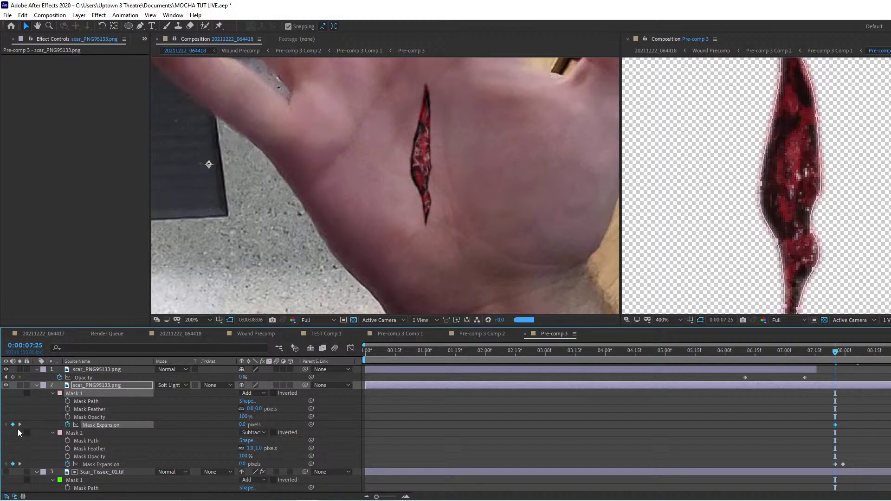
{"action": "left_click", "coordinate": [104, 466], "text": "shift"}
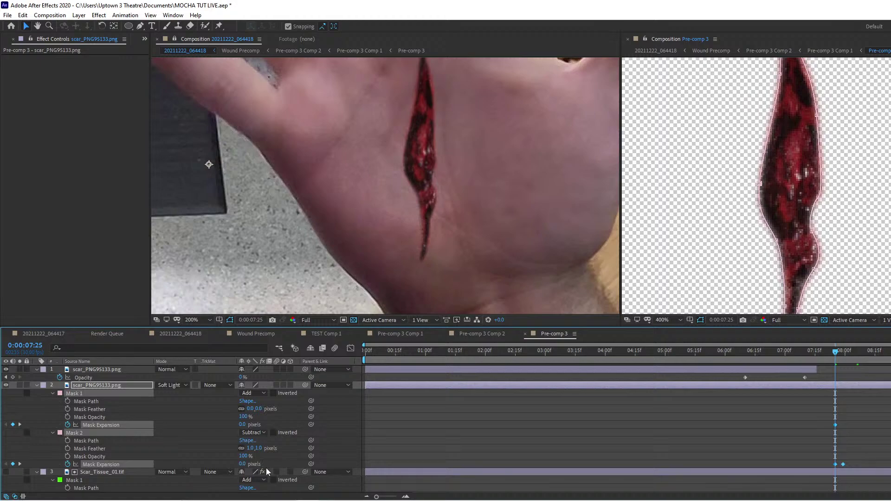
Set Mask 1's expansion to 16.0 pixels and feather to 40.0 pixels, with Mask 2's expansion at 0.0 pixels.
{"action": "left_click_drag", "start_coordinate": [241, 465], "coordinate": [246, 464]}
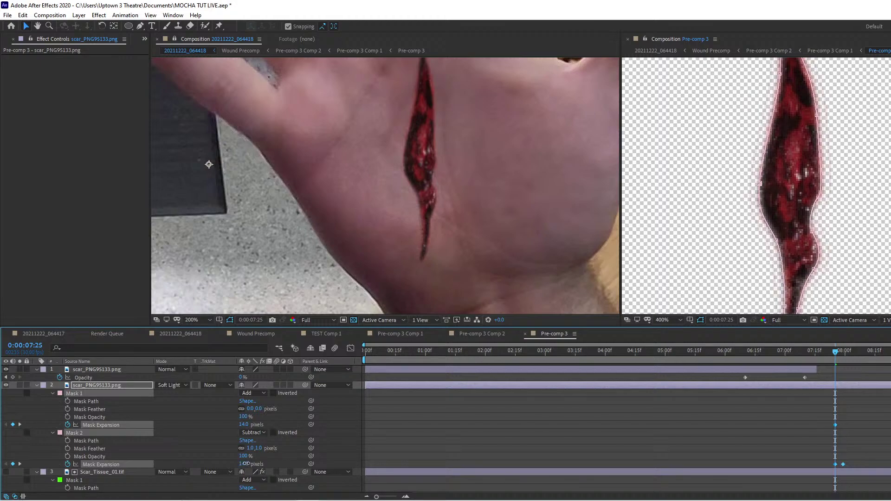
{"action": "left_click_drag", "start_coordinate": [245, 464], "coordinate": [247, 464]}
{"action": "left_click", "coordinate": [373, 439]}
{"action": "left_click_drag", "start_coordinate": [252, 426], "coordinate": [248, 427]}
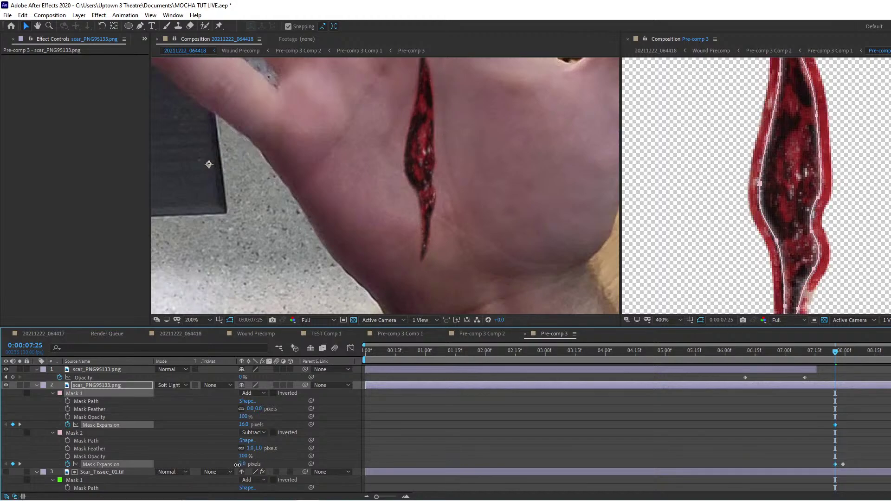
{"action": "left_click_drag", "start_coordinate": [243, 466], "coordinate": [235, 467]}
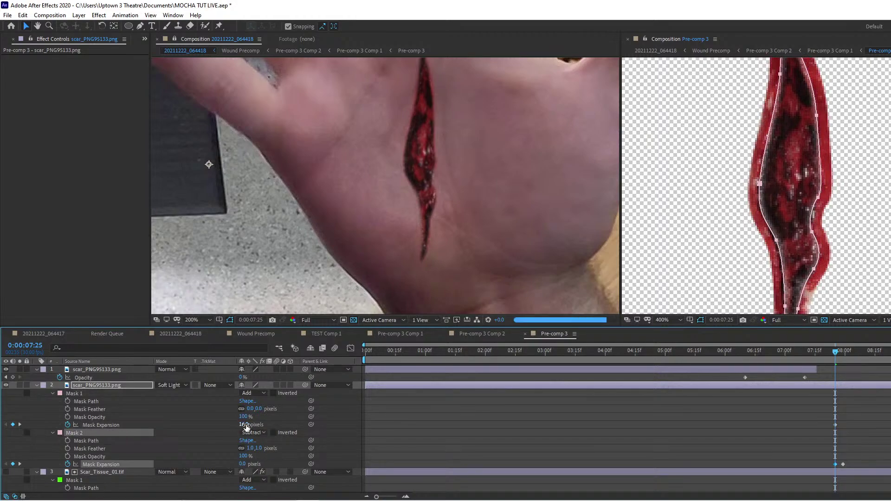
{"action": "left_click_drag", "start_coordinate": [255, 409], "coordinate": [273, 410]}
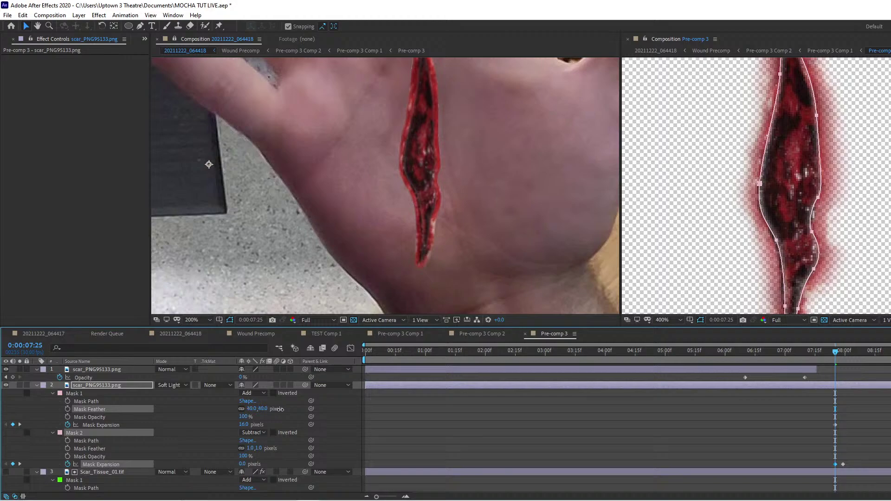
Set the outline layer's Mask 1 feather to 36.0 pixels and its blending mode to Normal.
{"action": "left_click_drag", "start_coordinate": [280, 409], "coordinate": [278, 410]}
{"action": "left_click", "coordinate": [165, 385]}
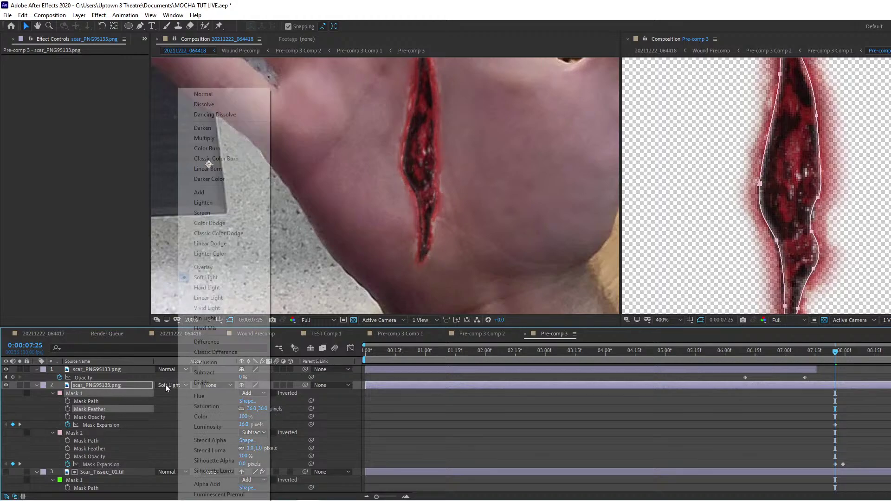
{"action": "left_click", "coordinate": [205, 94]}
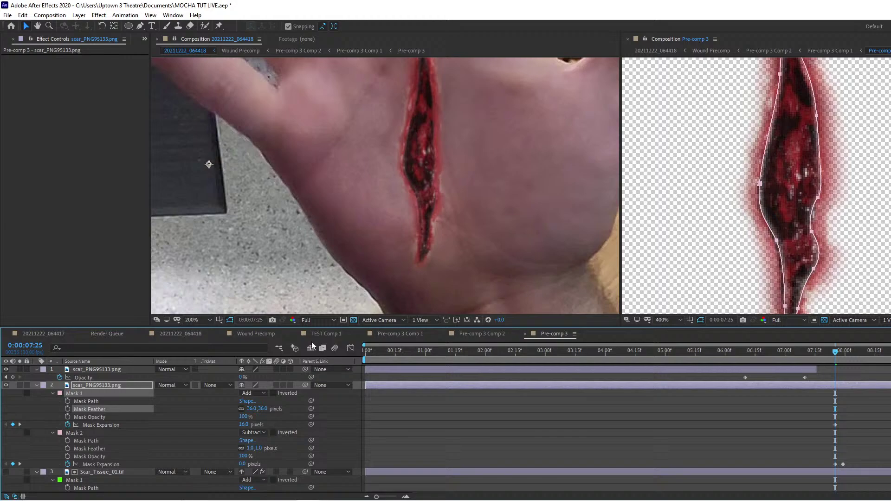
Try blending modes such as Alpha Add, Silhouette, Stencil Alpha and Luminosity on the scar outline layer.
{"action": "key", "text": "shift+minus"}
{"action": "key", "text": "shift+minus"}
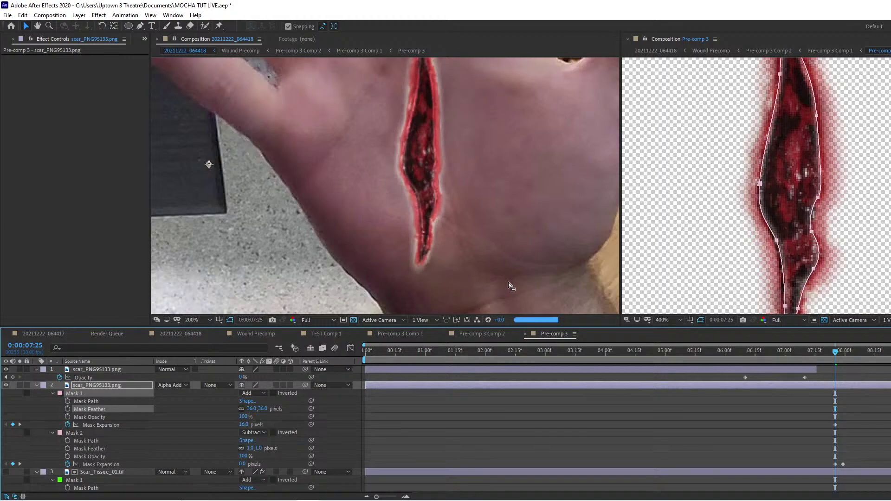
{"action": "key", "text": "shift+minus"}
{"action": "key", "text": "shift+minus"}
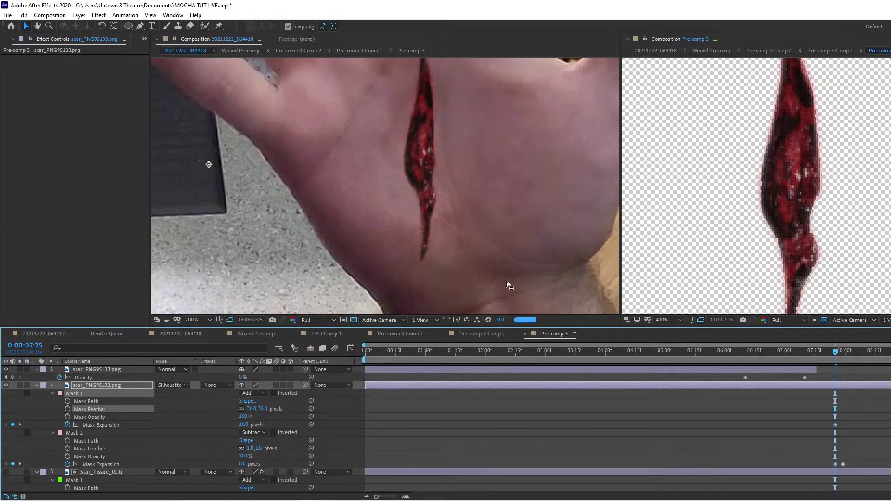
{"action": "key", "text": "shift+minus"}
{"action": "key", "text": "shift+minus"}
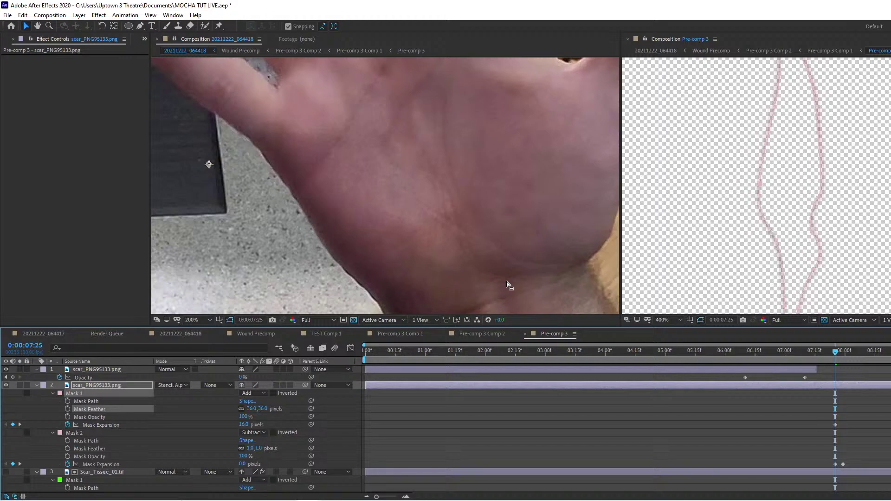
{"action": "key", "text": "shift+minus"}
{"action": "key", "text": "shift+minus"}
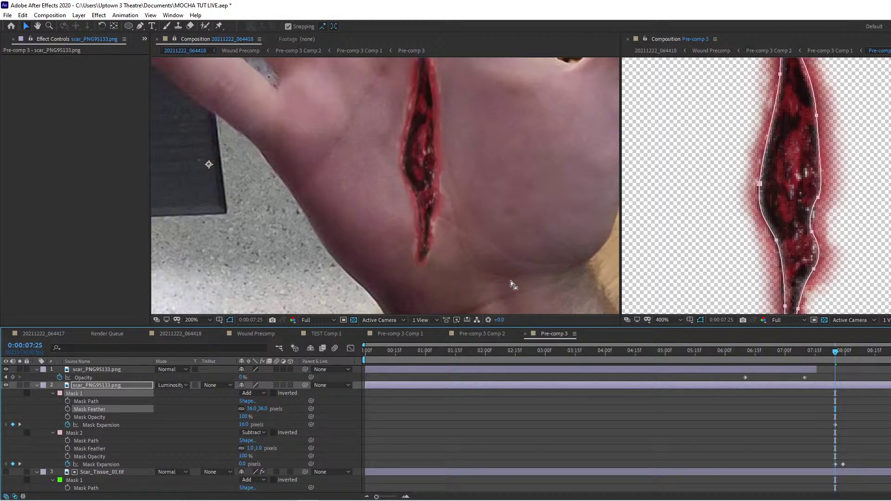
{"action": "key", "text": "shift+minus"}
Return the scar outline layer's blending mode to Normal and open the 20211222_064418 composition.
{"action": "left_click", "coordinate": [183, 386]}
{"action": "left_click", "coordinate": [215, 95]}
{"action": "left_click", "coordinate": [183, 334]}
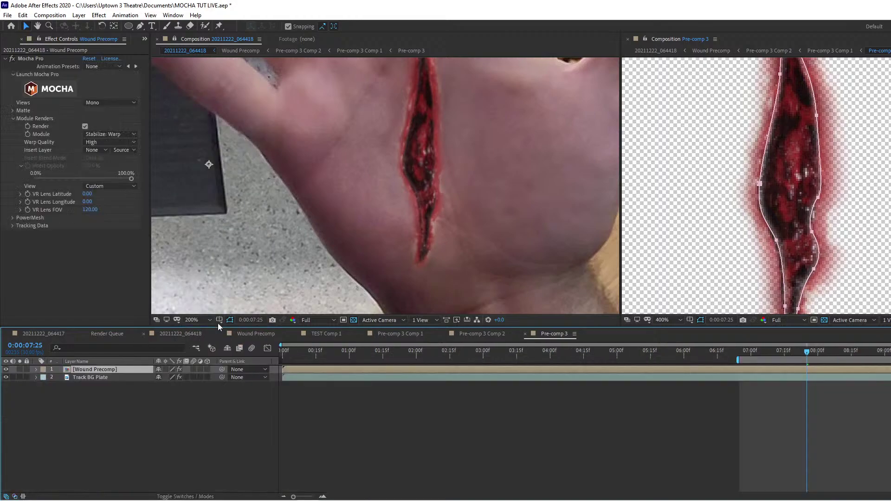
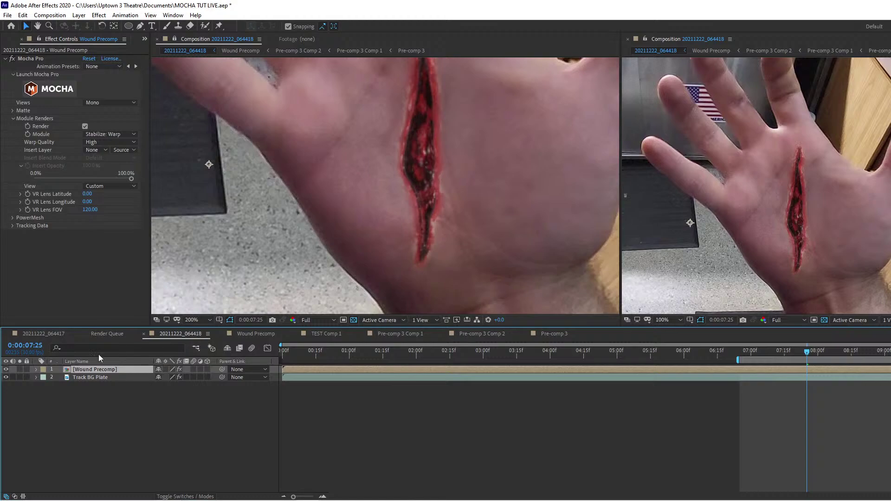
Try the Levels and Equalize color correction effects on the Wound Precomp layer, undoing each one.
{"action": "left_click", "coordinate": [99, 15]}
{"action": "mouse_move", "coordinate": [129, 105]}
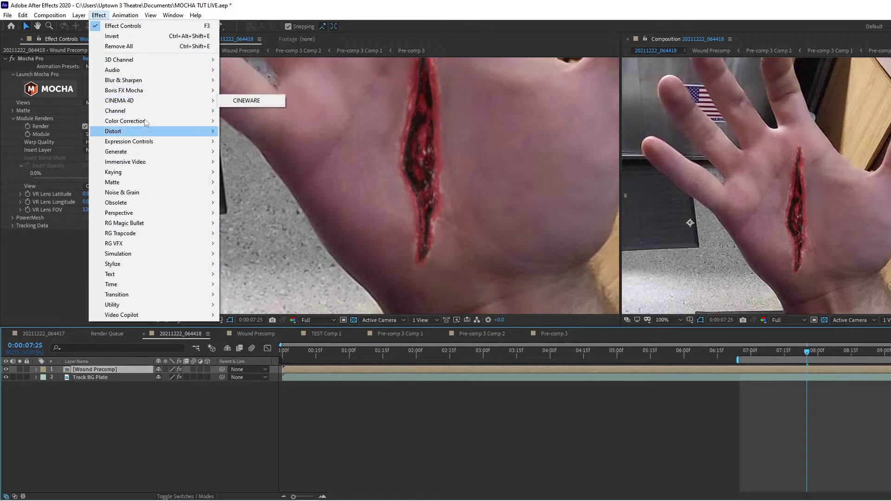
{"action": "mouse_move", "coordinate": [135, 121]}
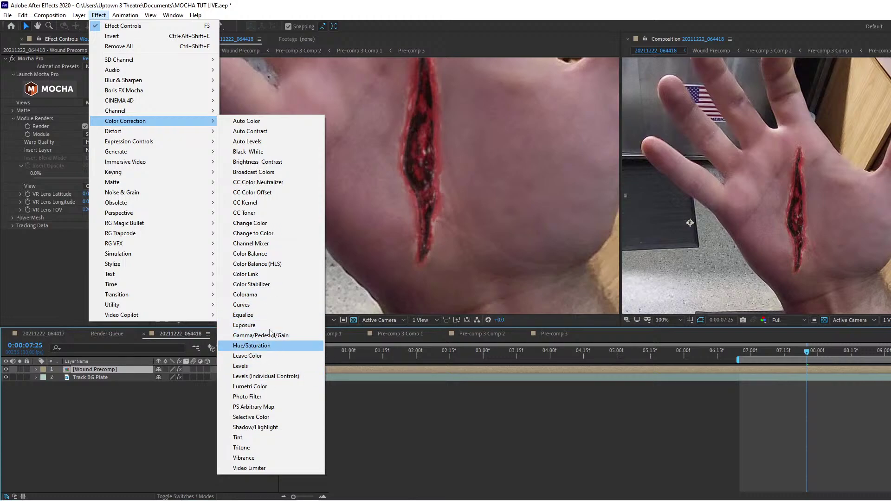
{"action": "left_click", "coordinate": [257, 367]}
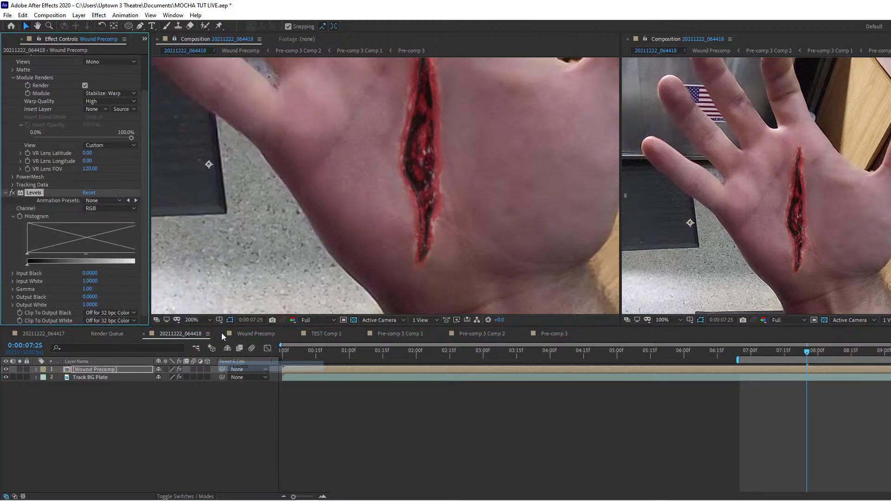
{"action": "key", "text": "ctrl+z"}
{"action": "left_click", "coordinate": [99, 15]}
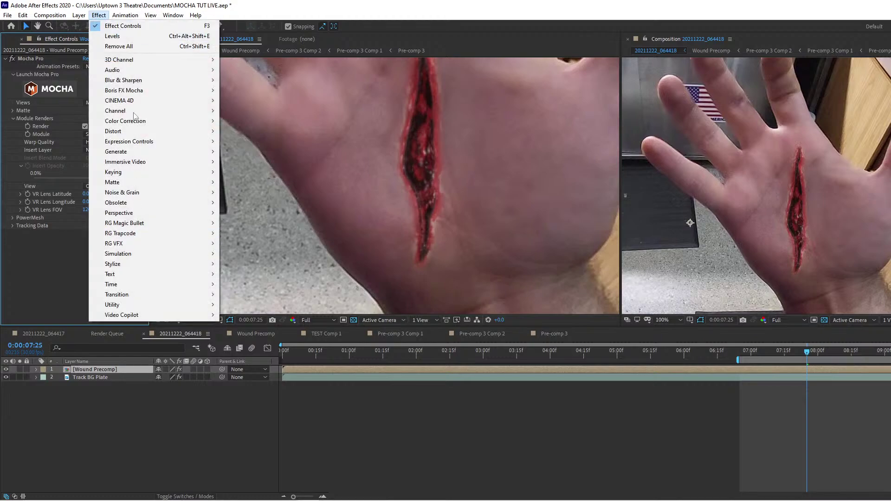
{"action": "mouse_move", "coordinate": [131, 121]}
{"action": "left_click", "coordinate": [252, 319]}
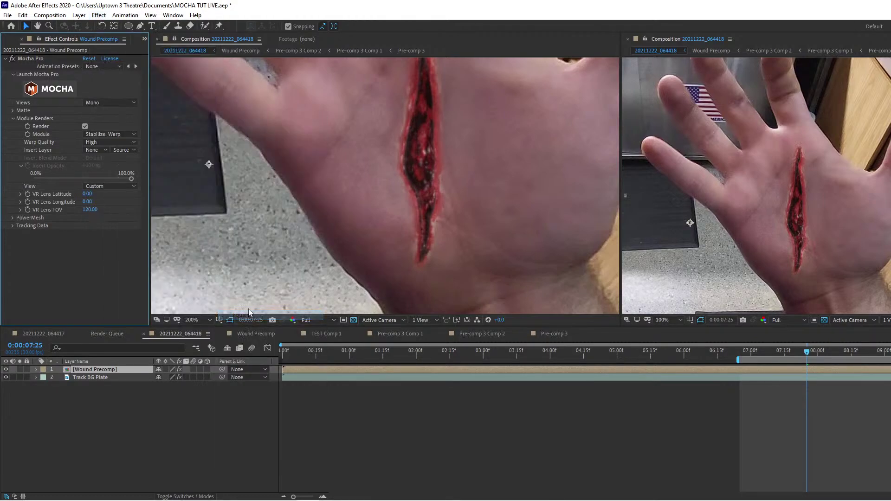
{"action": "key", "text": "ctrl+z"}
Apply a Curves effect to the Wound Precomp layer and bend its Alpha channel curve downward through the upper midtones.
{"action": "left_click", "coordinate": [99, 15]}
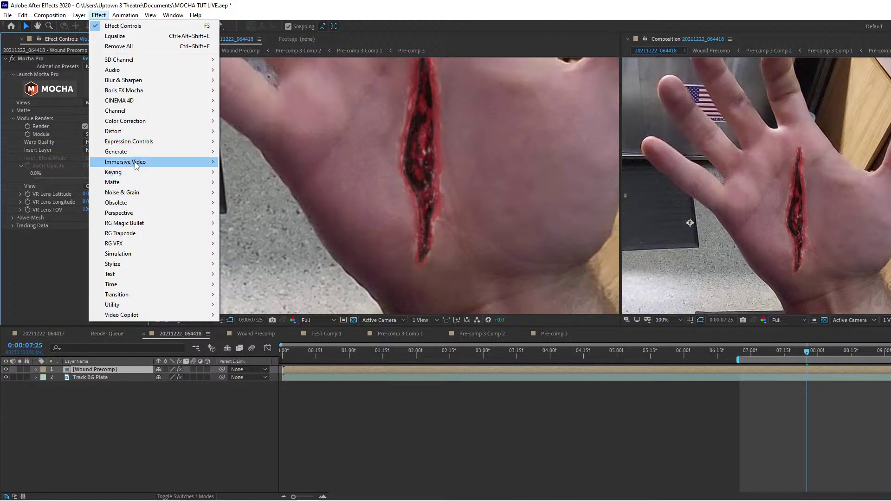
{"action": "mouse_move", "coordinate": [127, 121]}
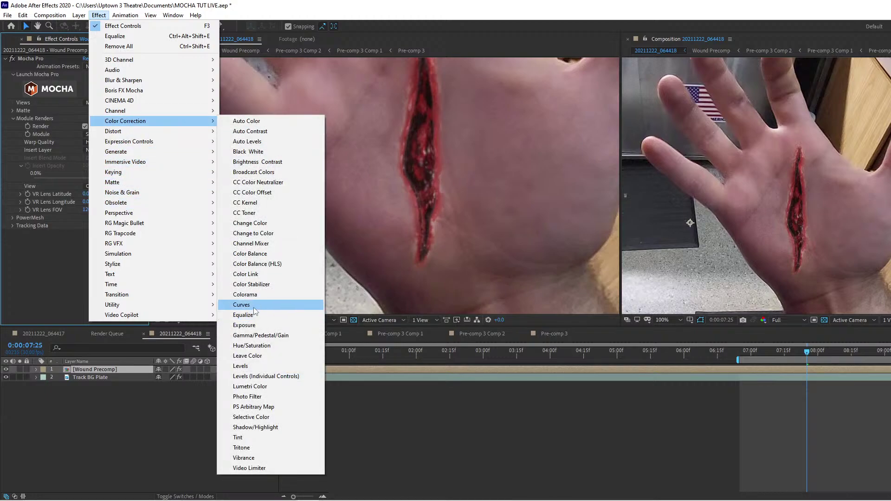
{"action": "left_click", "coordinate": [272, 303]}
{"action": "left_click", "coordinate": [110, 150]}
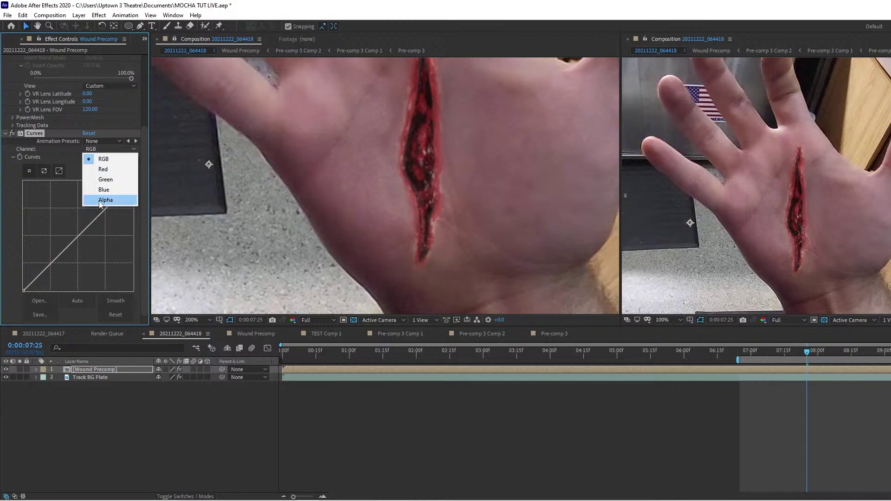
{"action": "left_click", "coordinate": [98, 200]}
{"action": "left_click_drag", "start_coordinate": [86, 229], "coordinate": [94, 257]}
{"action": "key", "text": "comma"}
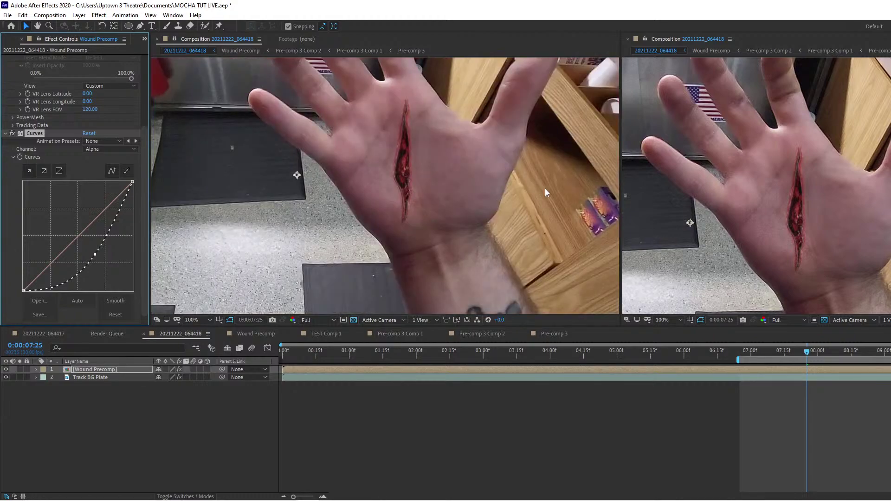
At 0:00:07:12, scale the Pre-comp 3 Comp 2 layer inside Wound Precomp to 79% and reposition the wound on the palm.
{"action": "left_click_drag", "start_coordinate": [815, 351], "coordinate": [795, 357]}
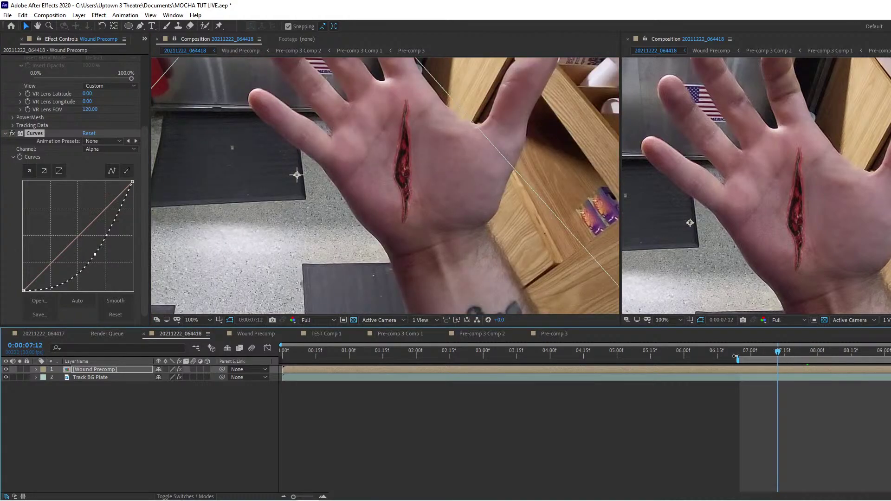
{"action": "left_click", "coordinate": [80, 412]}
{"action": "left_click", "coordinate": [231, 337]}
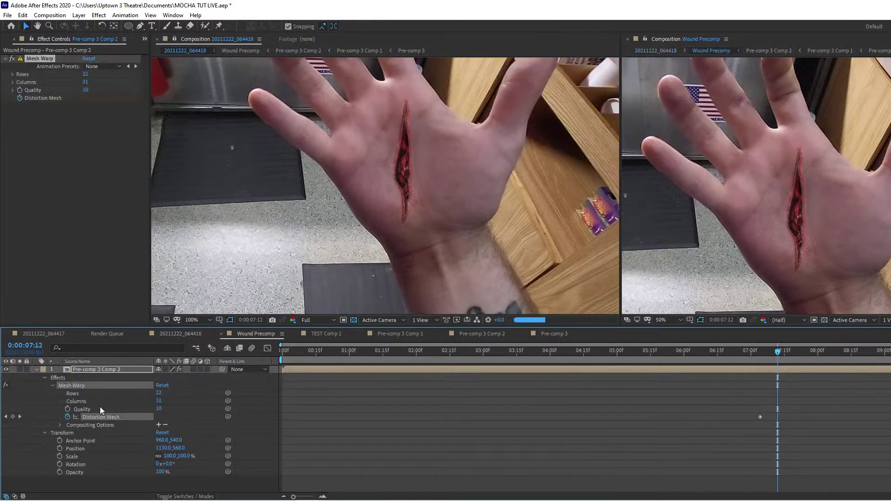
{"action": "left_click", "coordinate": [175, 335]}
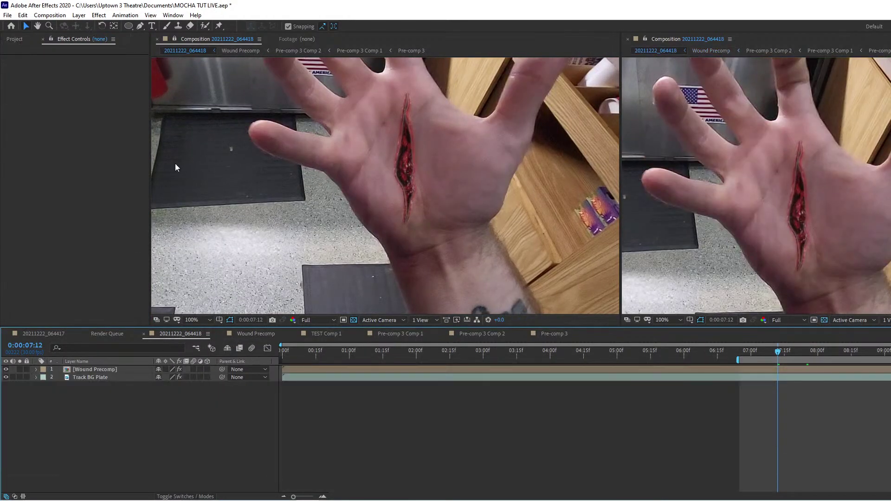
{"action": "left_click", "coordinate": [234, 55]}
{"action": "left_click", "coordinate": [107, 370]}
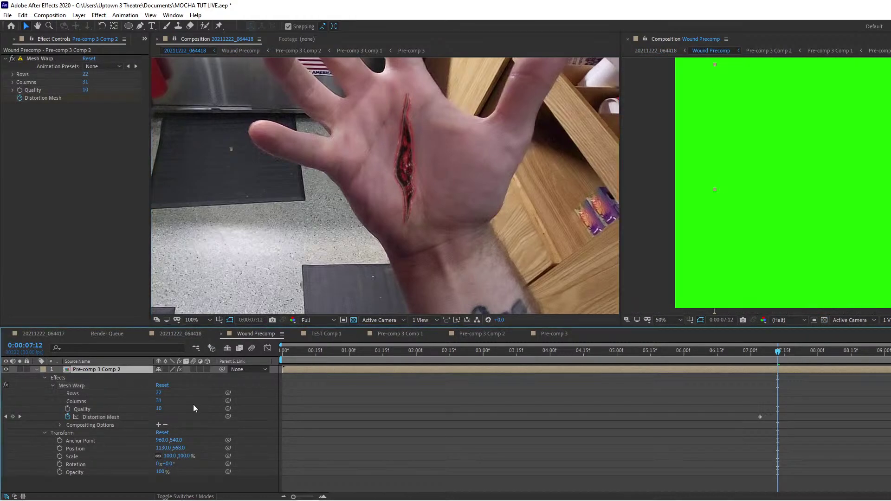
{"action": "key", "text": "s"}
{"action": "left_click_drag", "start_coordinate": [186, 377], "coordinate": [176, 378]}
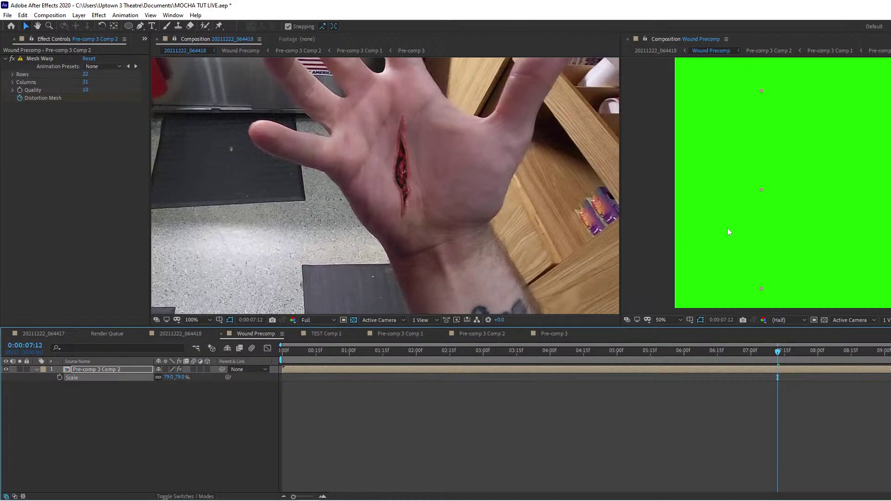
{"action": "left_click_drag", "start_coordinate": [829, 232], "coordinate": [852, 207]}
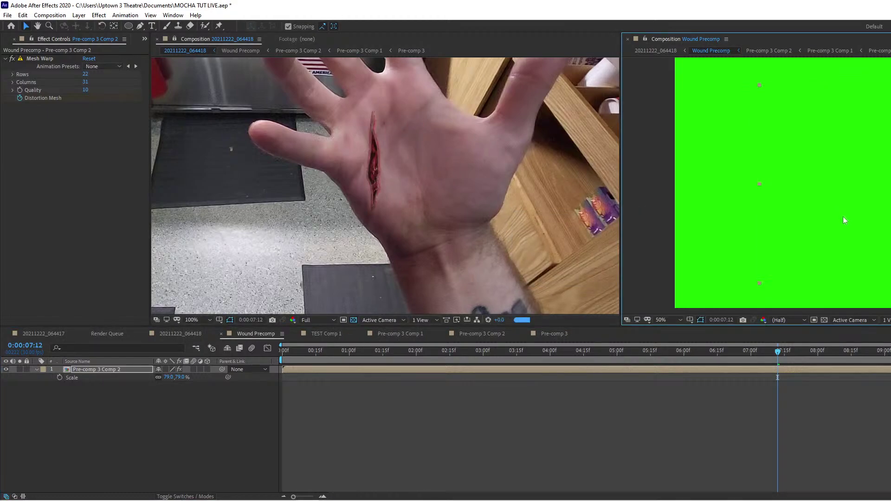
Pre-compose both layers of the 20211222_064418 composition into a new composition named "CC\".
{"action": "left_click", "coordinate": [193, 334]}
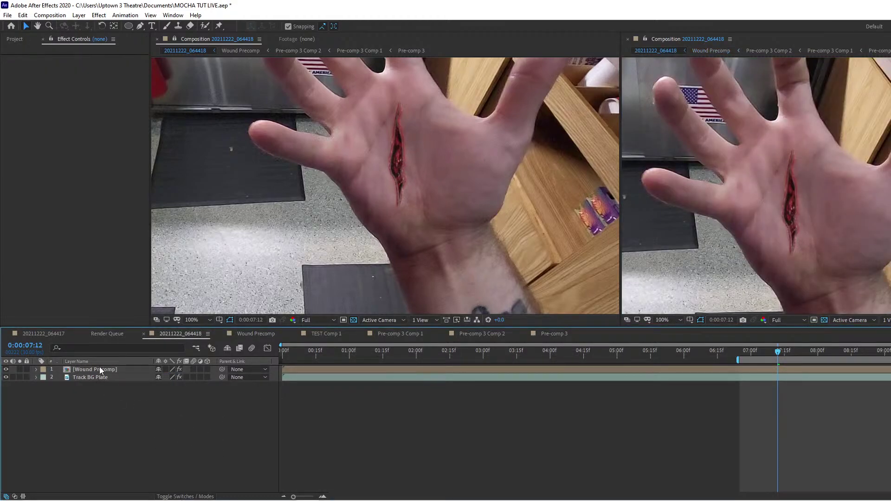
{"action": "key", "text": "ctrl+a"}
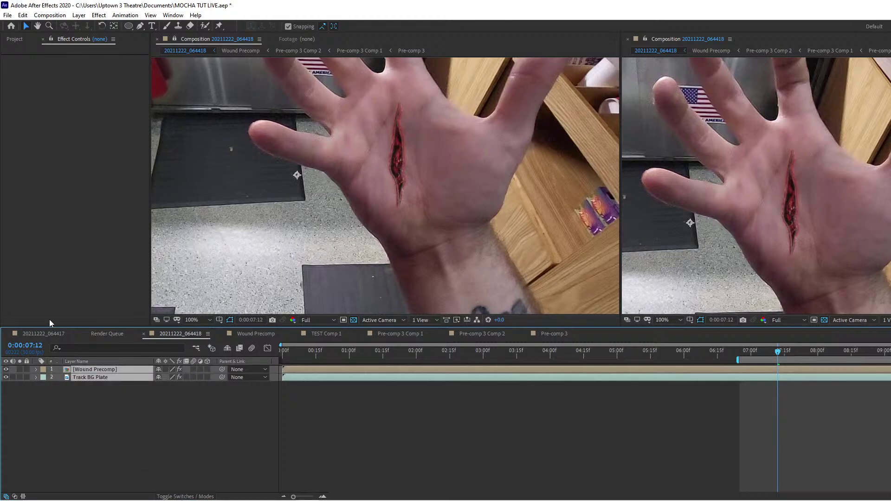
{"action": "left_click", "coordinate": [98, 15]}
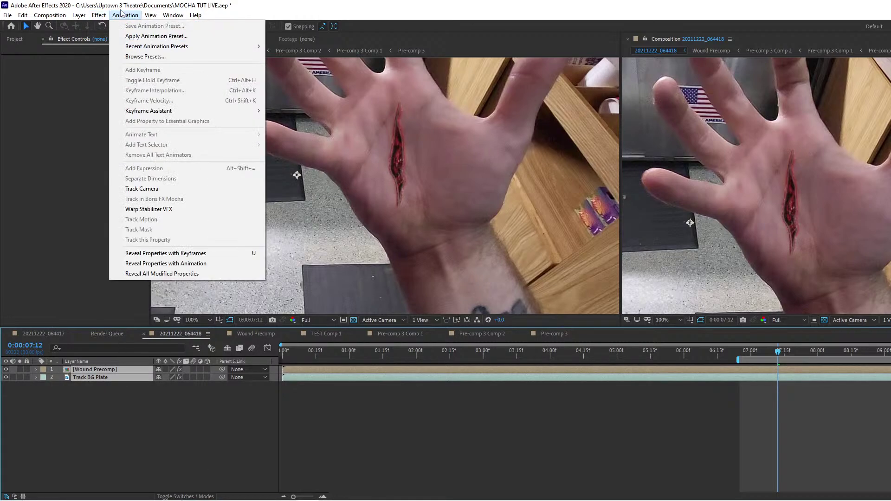
{"action": "mouse_move", "coordinate": [79, 15]}
{"action": "left_click", "coordinate": [109, 324]}
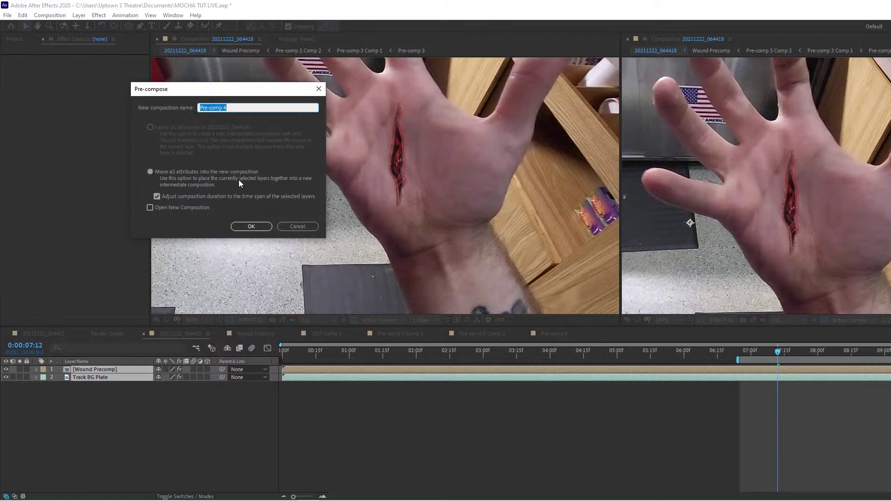
{"action": "type", "text": "CC\\"}
{"action": "key", "text": "Return"}
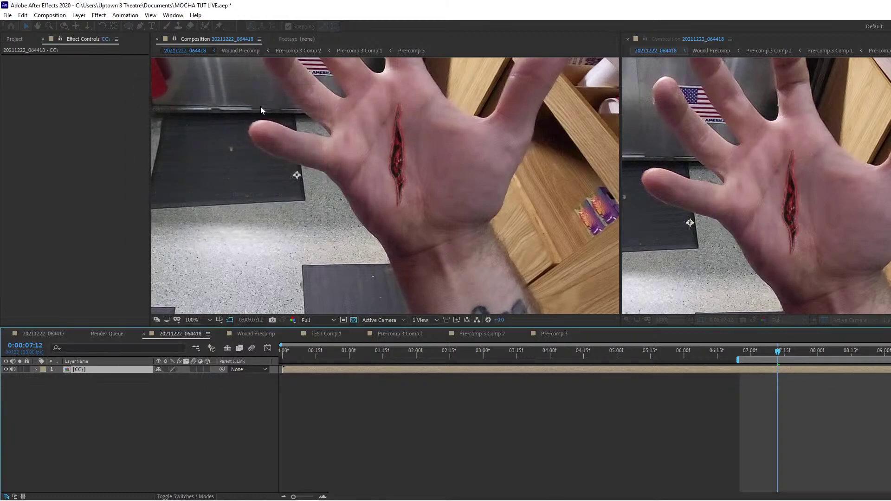
Apply a Tint effect to the CC\ layer with the Amount to Tint at 48%.
{"action": "left_click", "coordinate": [99, 15]}
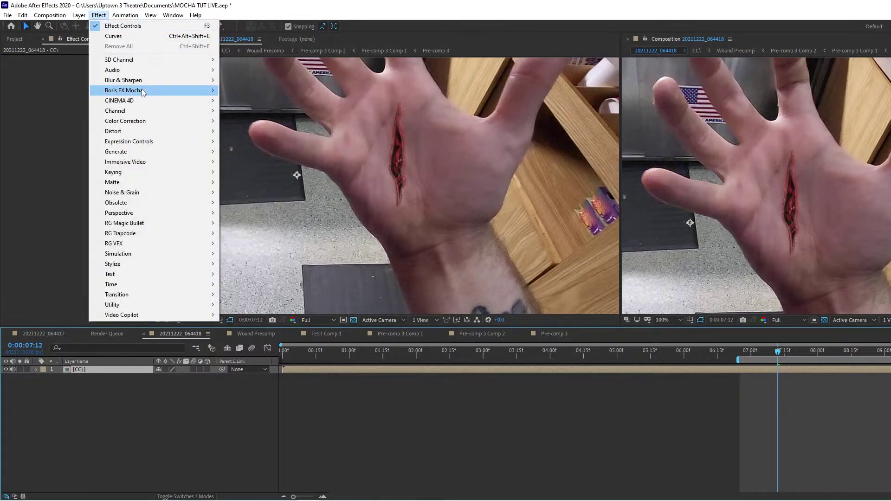
{"action": "mouse_move", "coordinate": [135, 120]}
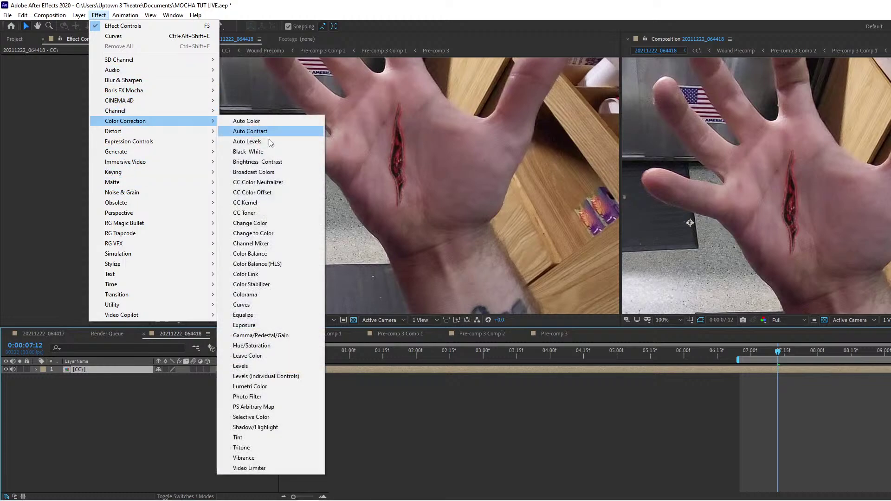
{"action": "left_click", "coordinate": [279, 438]}
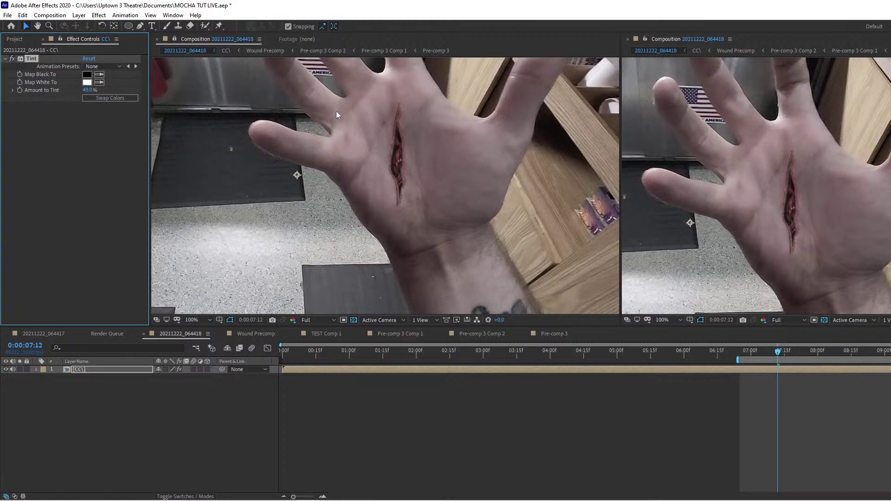
{"action": "left_click_drag", "start_coordinate": [386, 167], "coordinate": [393, 199]}
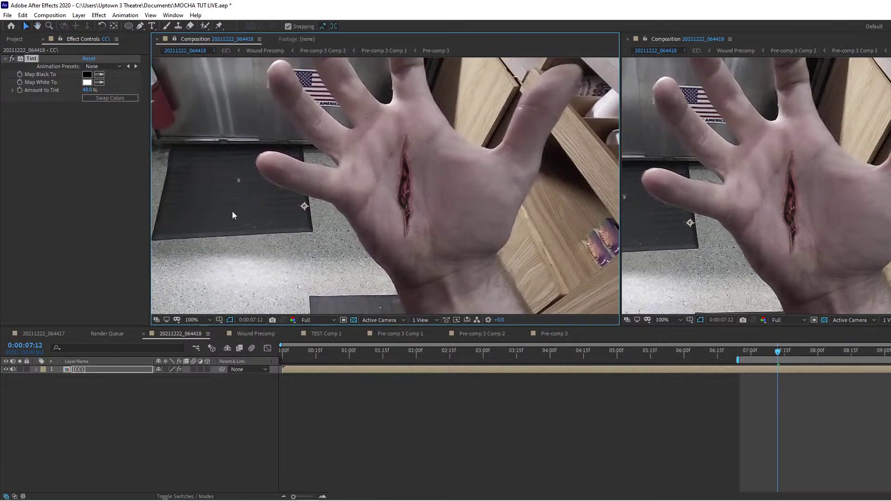
Add a Hue/Saturation effect to the CC\ layer with a Master Saturation of 37.
{"action": "left_click", "coordinate": [99, 15]}
{"action": "left_click", "coordinate": [123, 26]}
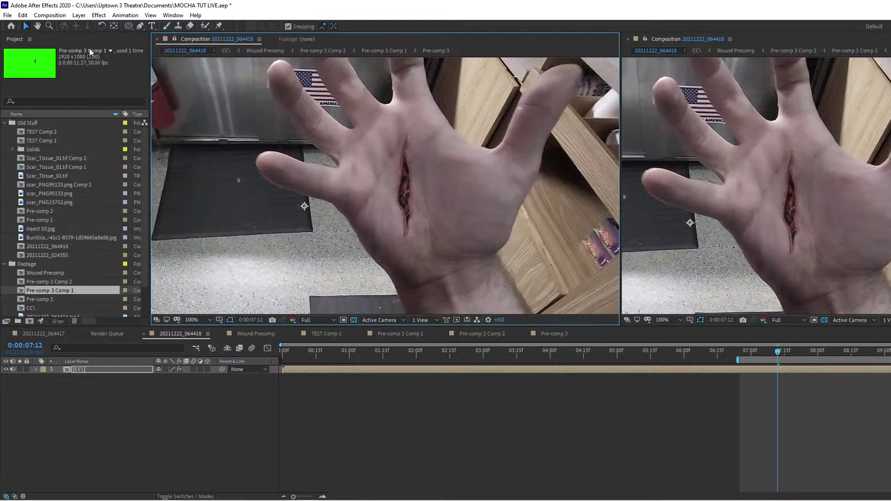
{"action": "left_click", "coordinate": [99, 15]}
{"action": "mouse_move", "coordinate": [158, 122]}
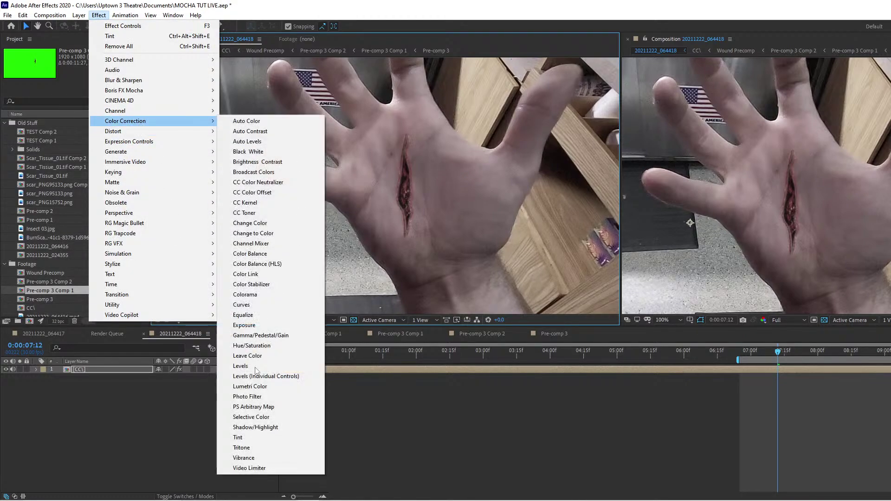
{"action": "left_click", "coordinate": [266, 346]}
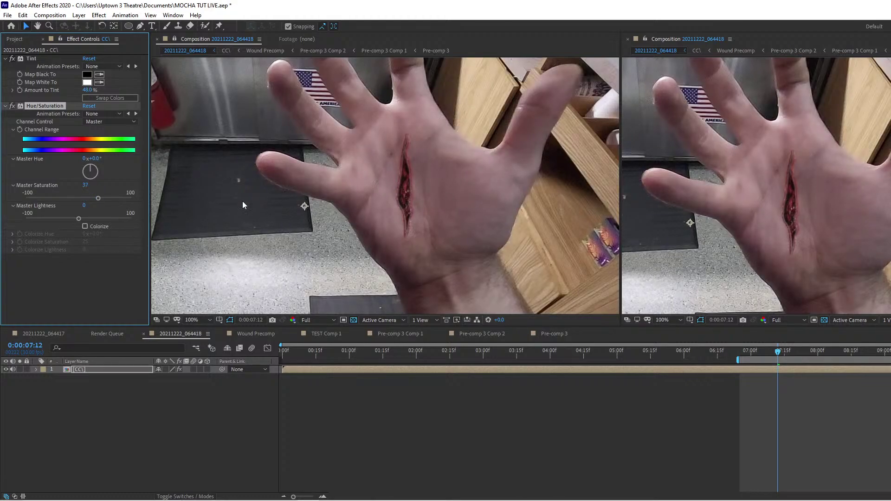
Lower the Master Saturation of the CC\ layer's Hue/Saturation effect to 25.
{"action": "left_click_drag", "start_coordinate": [98, 201], "coordinate": [92, 201]}
{"action": "left_click", "coordinate": [362, 447]}
Examine the healing wound on the palm at several frames between 0:00:09:07 and 0:00:07:28.
{"action": "left_click_drag", "start_coordinate": [767, 353], "coordinate": [890, 353]}
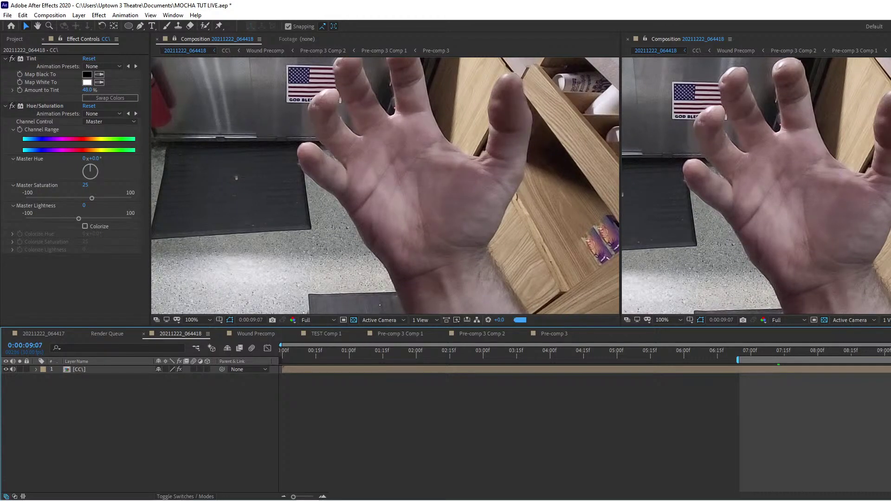
{"action": "left_click", "coordinate": [884, 353]}
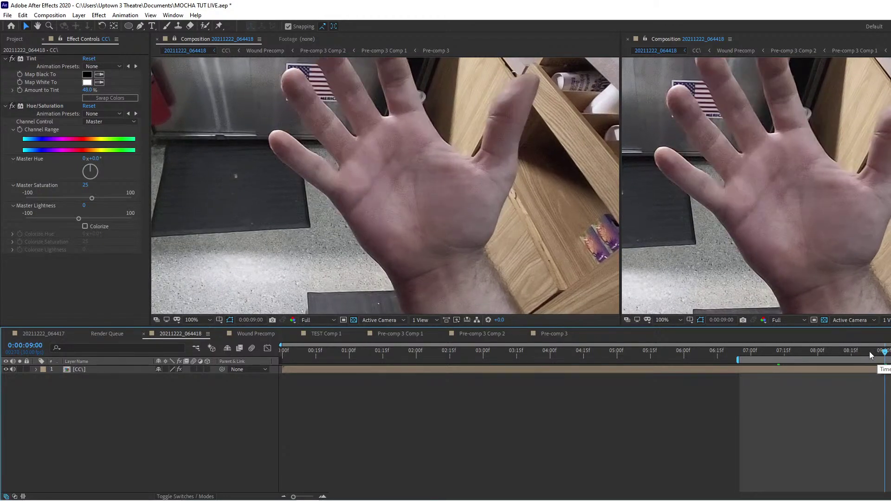
{"action": "left_click", "coordinate": [852, 354]}
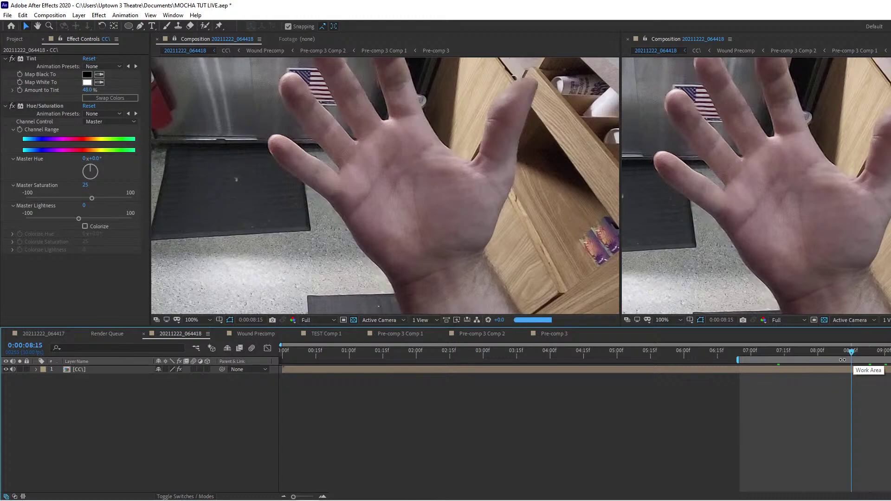
{"action": "left_click", "coordinate": [836, 354]}
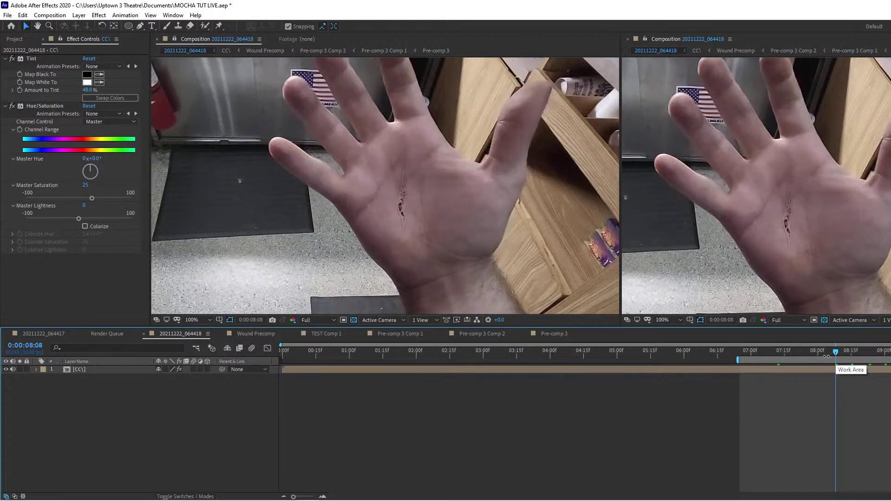
{"action": "key", "text": "period"}
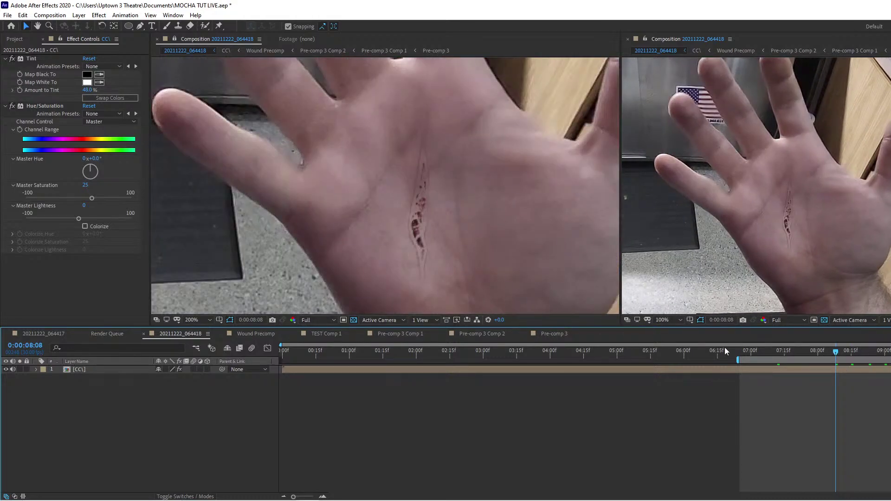
{"action": "left_click", "coordinate": [828, 356]}
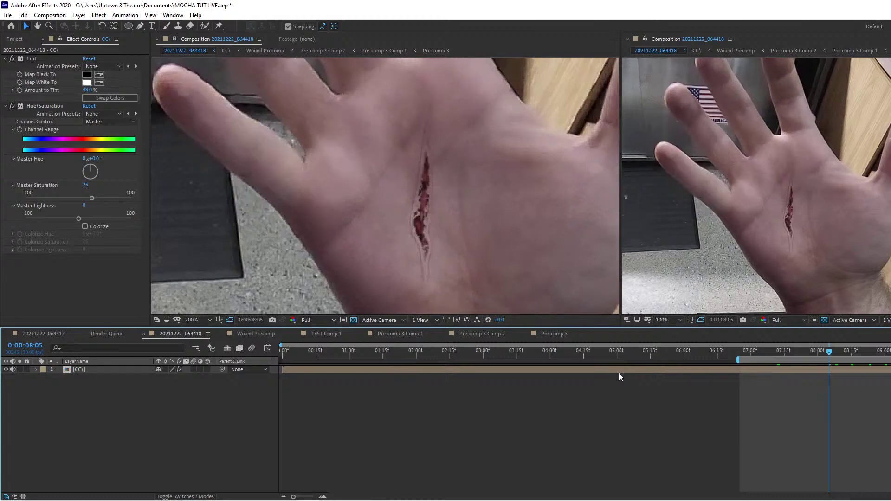
{"action": "left_click", "coordinate": [813, 356]}
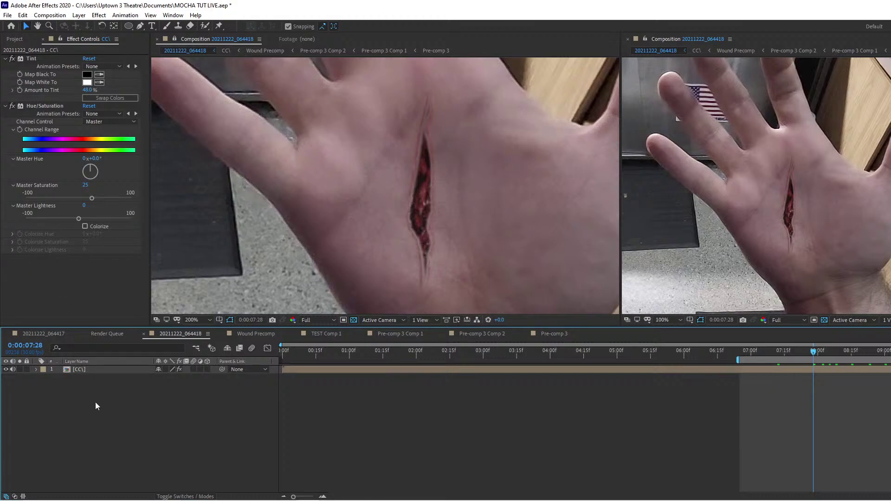
Try reshaping the Alpha curve of the Wound Precomp layer's Curves effect inside the CC\ composition.
{"action": "double_click", "coordinate": [91, 368]}
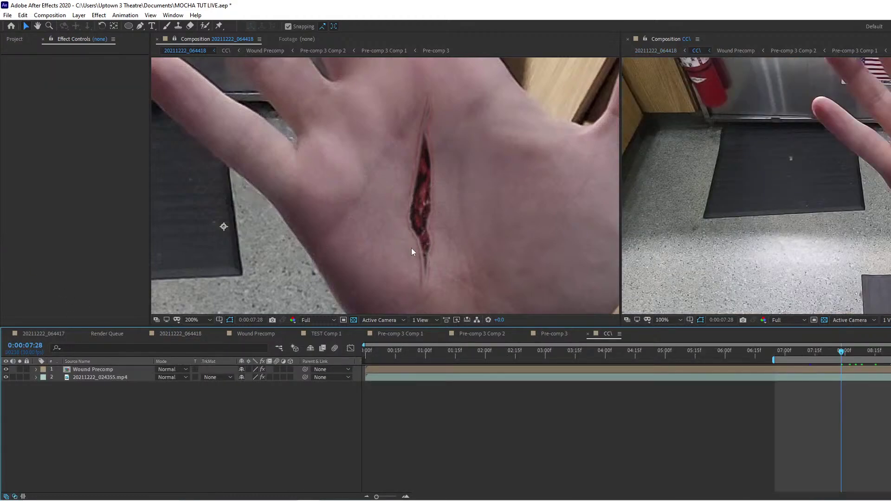
{"action": "left_click", "coordinate": [174, 39]}
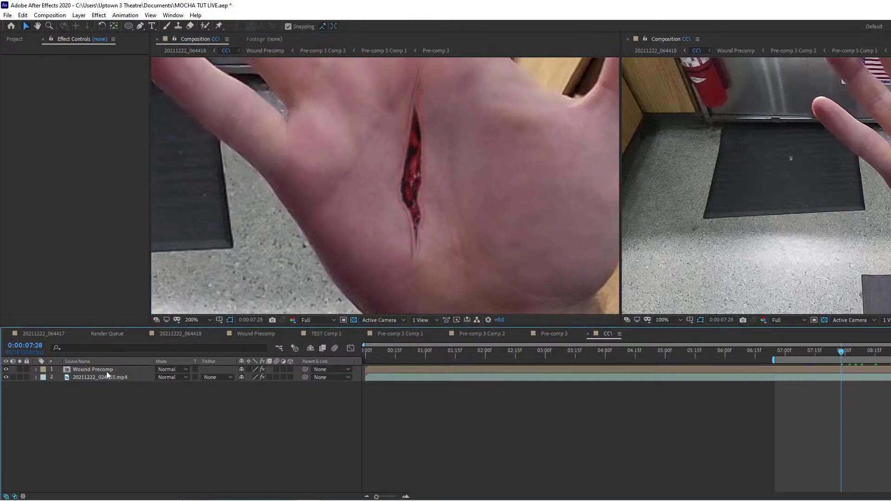
{"action": "left_click", "coordinate": [107, 370]}
{"action": "left_click", "coordinate": [104, 274]}
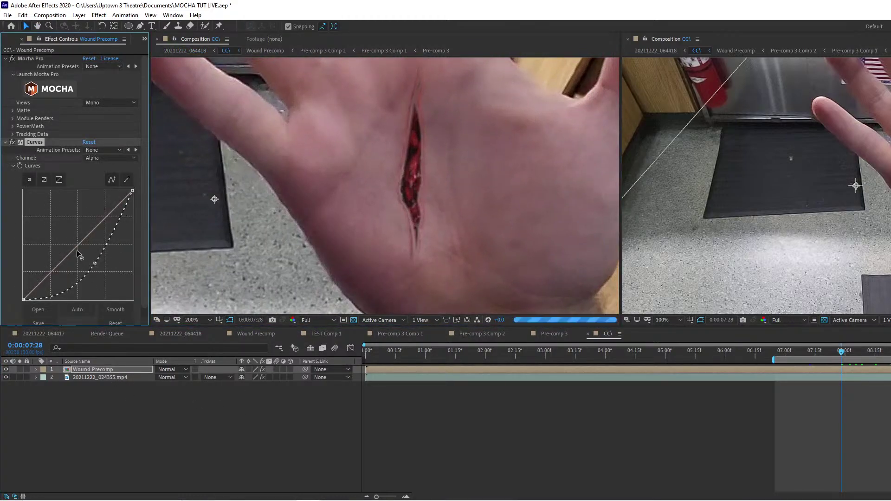
{"action": "left_click_drag", "start_coordinate": [95, 263], "coordinate": [107, 243]}
{"action": "key", "text": "ctrl+z"}
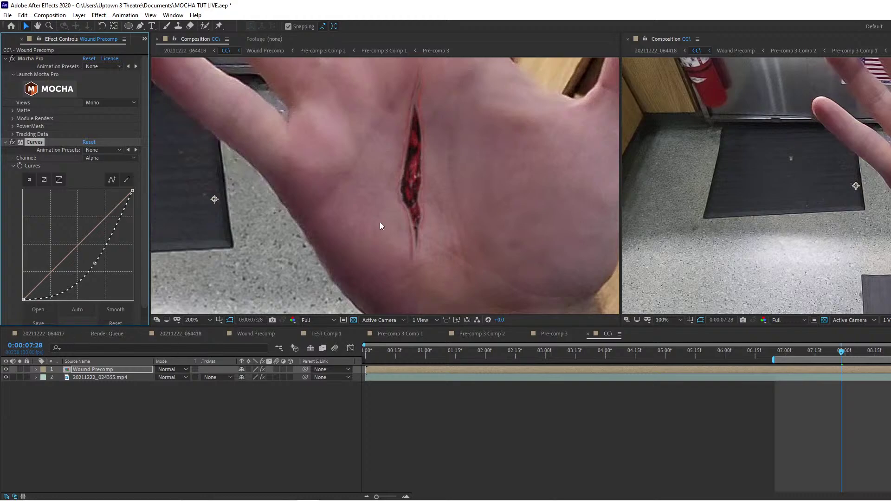
In Pre-comp 3, set layer 2's mask expansion keyframes at 0:00:07:25 to 7 pixels for Mask 1 and -6 pixels for Mask 2.
{"action": "left_click", "coordinate": [433, 51]}
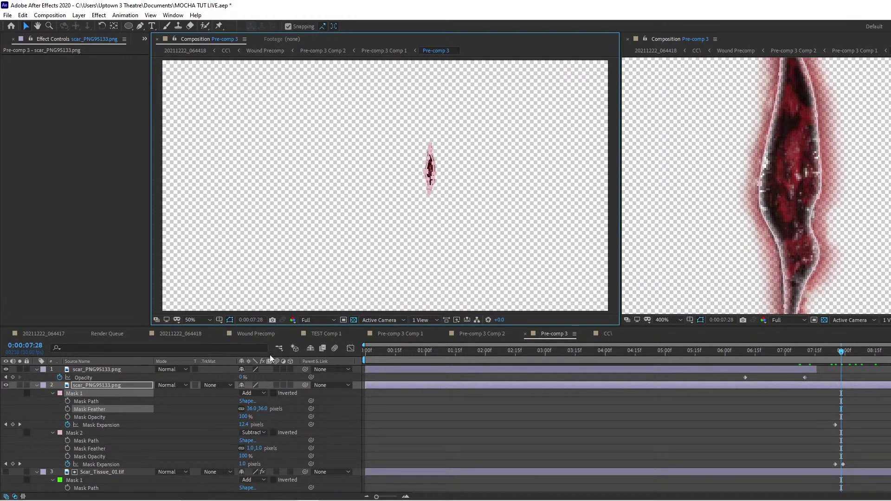
{"action": "left_click", "coordinate": [95, 386]}
{"action": "left_click", "coordinate": [96, 394]}
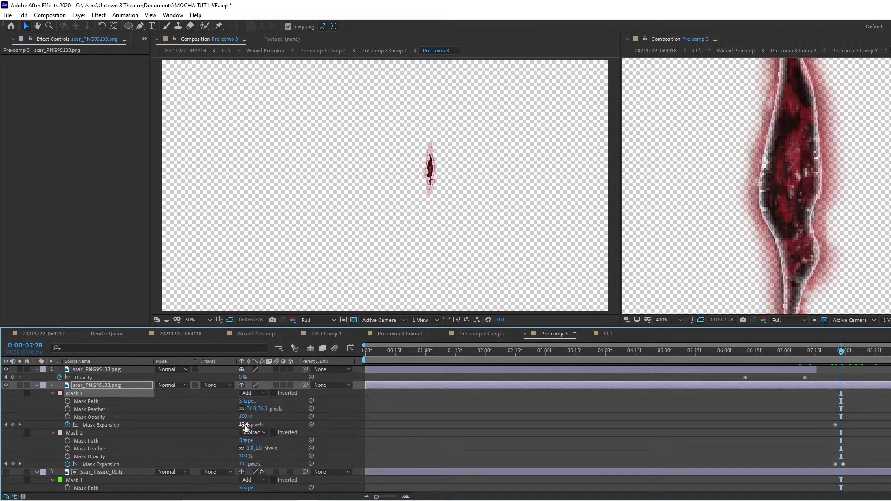
{"action": "left_click", "coordinate": [7, 385]}
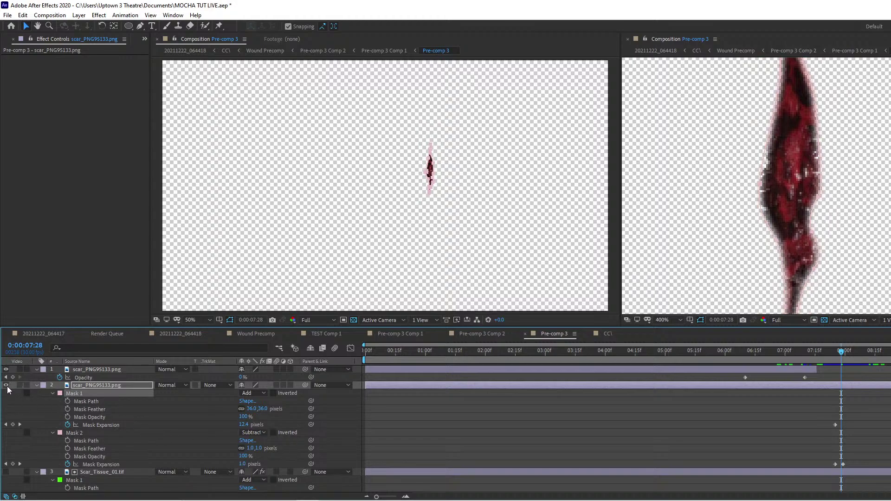
{"action": "left_click", "coordinate": [6, 386]}
{"action": "left_click", "coordinate": [6, 425]}
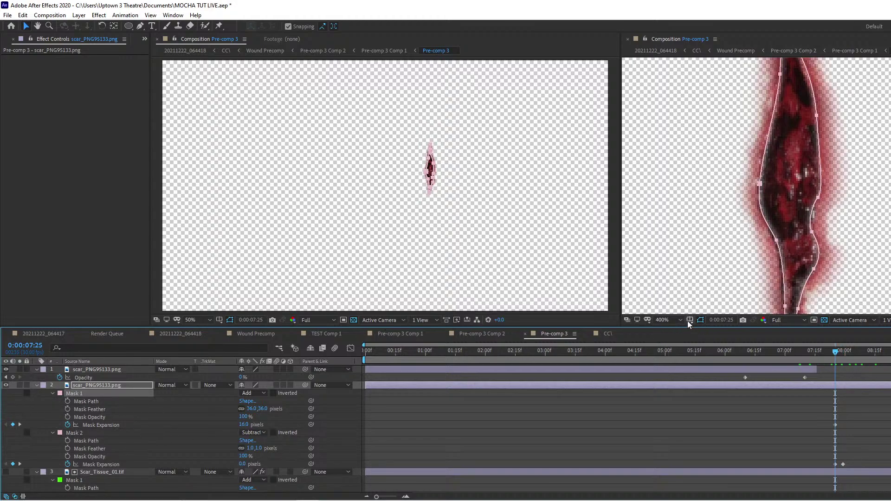
{"action": "left_click", "coordinate": [701, 319]}
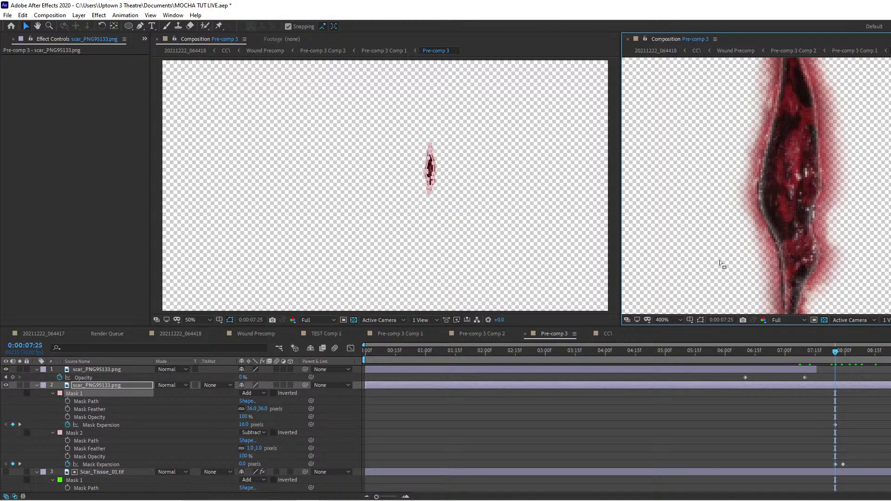
{"action": "left_click_drag", "start_coordinate": [243, 425], "coordinate": [240, 425]}
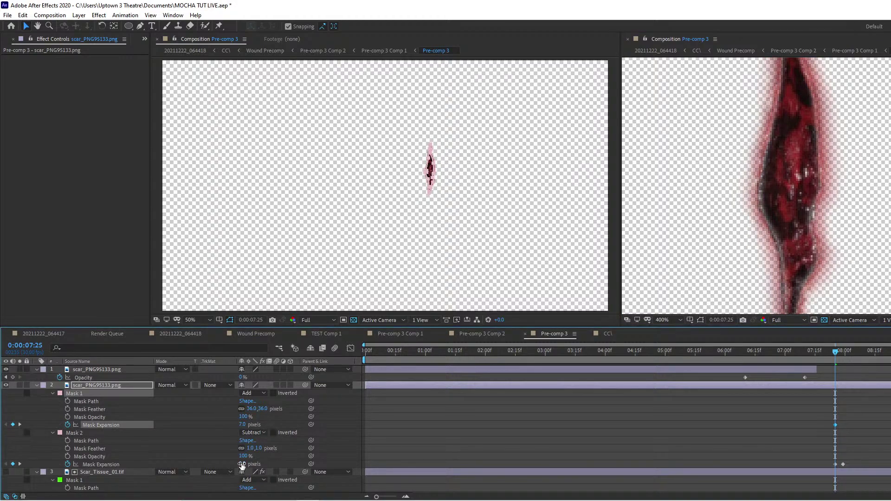
{"action": "mouse_move", "coordinate": [242, 465]}
{"action": "left_mouse_down"}
{"action": "mouse_move", "coordinate": [250, 465]}
{"action": "mouse_move", "coordinate": [244, 467]}
{"action": "left_mouse_up"}
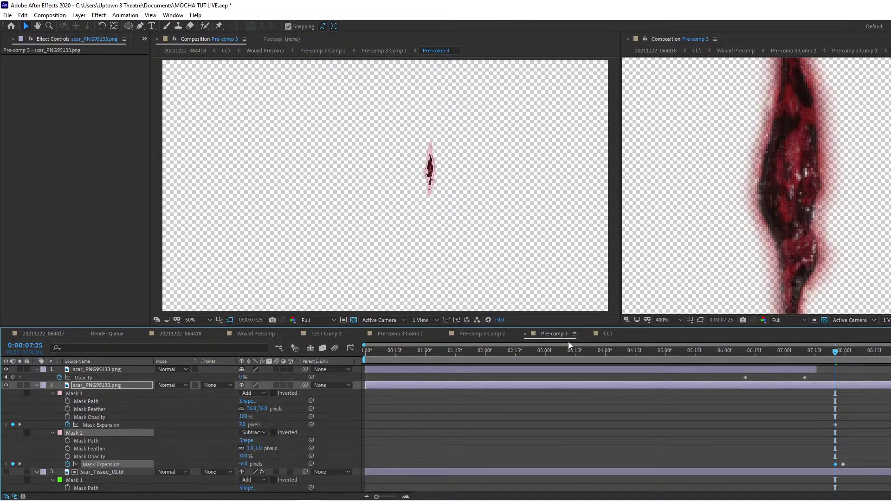
Review the edited wound between 0:00:07:11 and 0:00:08:03 in 20211222_064418 and compare it with the ungraded CC\ composition.
{"action": "left_click", "coordinate": [187, 51]}
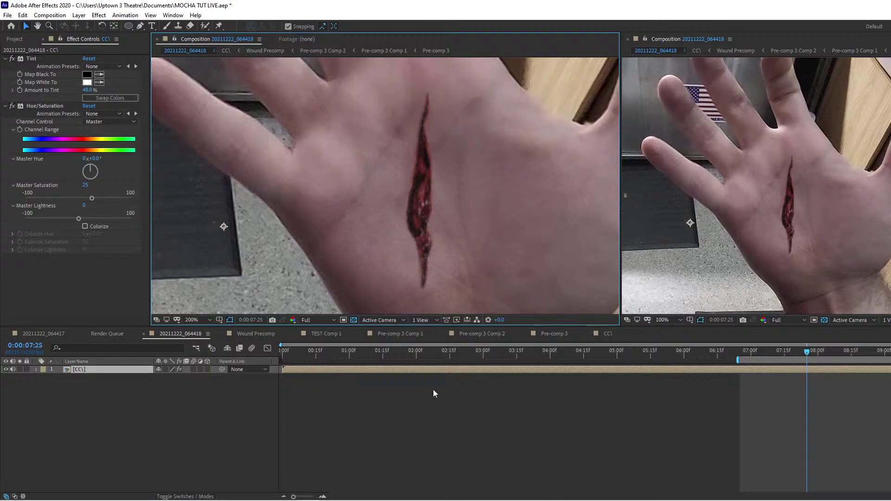
{"action": "left_click", "coordinate": [825, 354]}
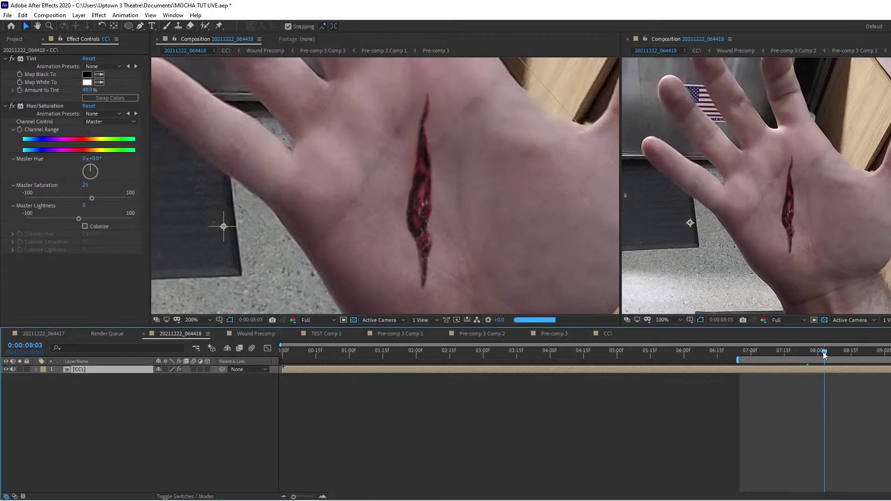
{"action": "left_click_drag", "start_coordinate": [825, 355], "coordinate": [791, 354]}
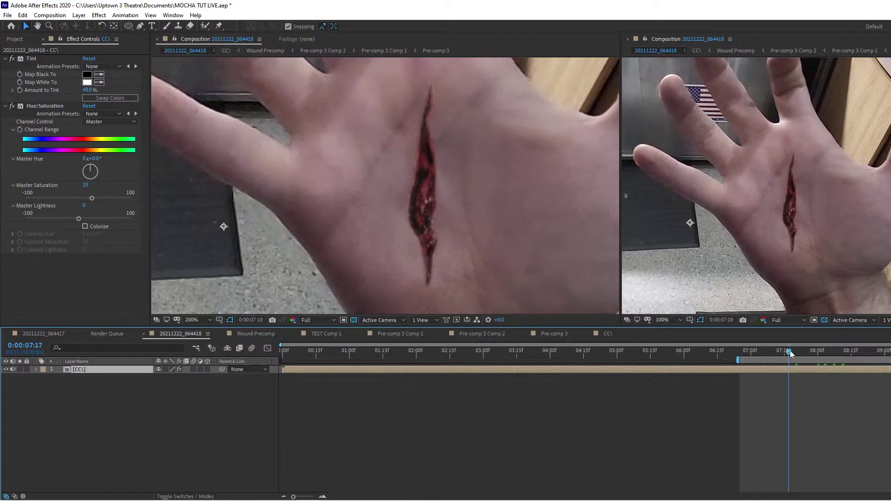
{"action": "key", "text": "Page_Up"}
{"action": "key", "text": "Page_Up"}
{"action": "key", "text": "Page_Up"}
{"action": "key", "text": "Page_Up"}
{"action": "key", "text": "Page_Up"}
{"action": "key", "text": "Page_Up"}
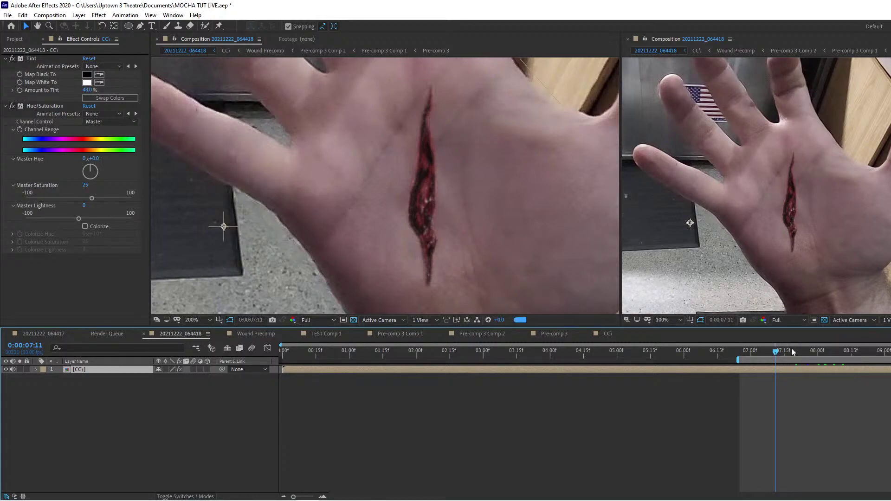
{"action": "scroll", "coordinate": [511, 283], "scroll_direction": "down", "scroll_amount": 2}
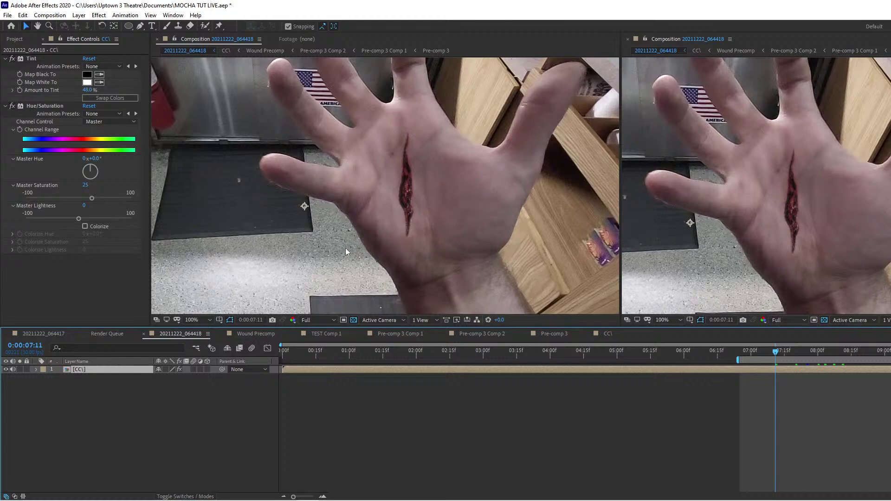
{"action": "left_click", "coordinate": [32, 336]}
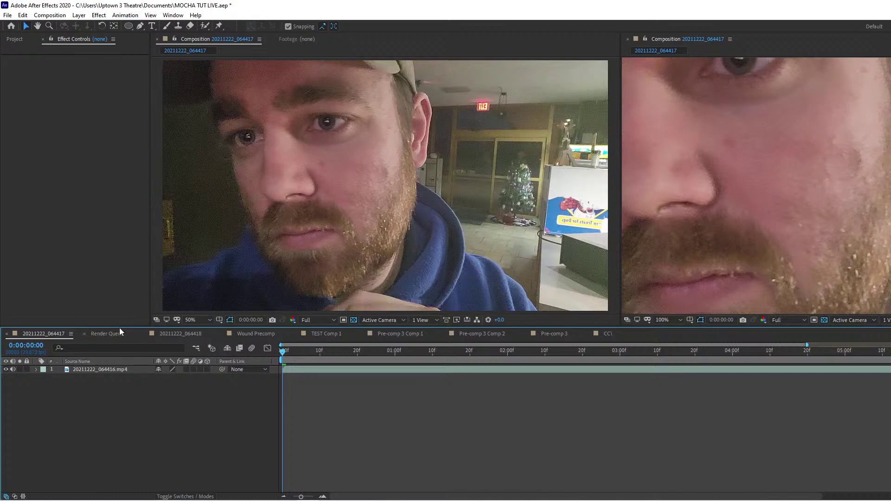
{"action": "left_click", "coordinate": [183, 332]}
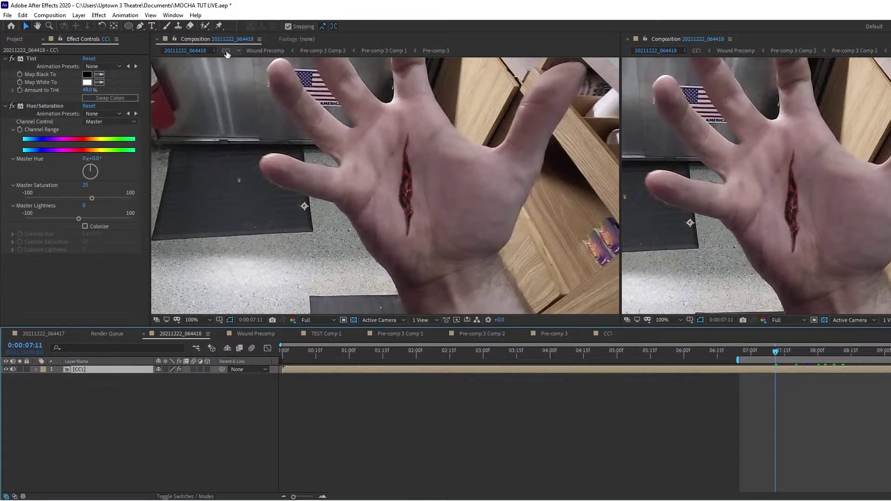
{"action": "left_click", "coordinate": [226, 51]}
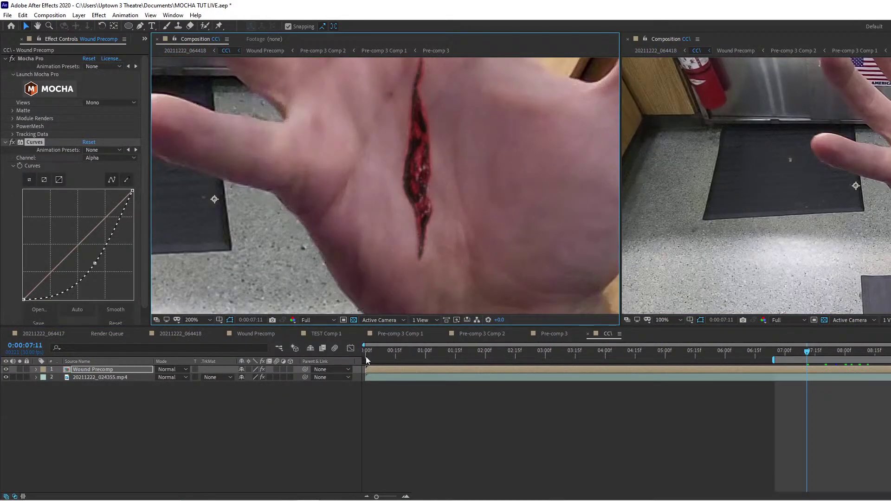
{"action": "scroll", "coordinate": [444, 189], "scroll_direction": "down", "scroll_amount": 1}
{"action": "left_click", "coordinate": [192, 51]}
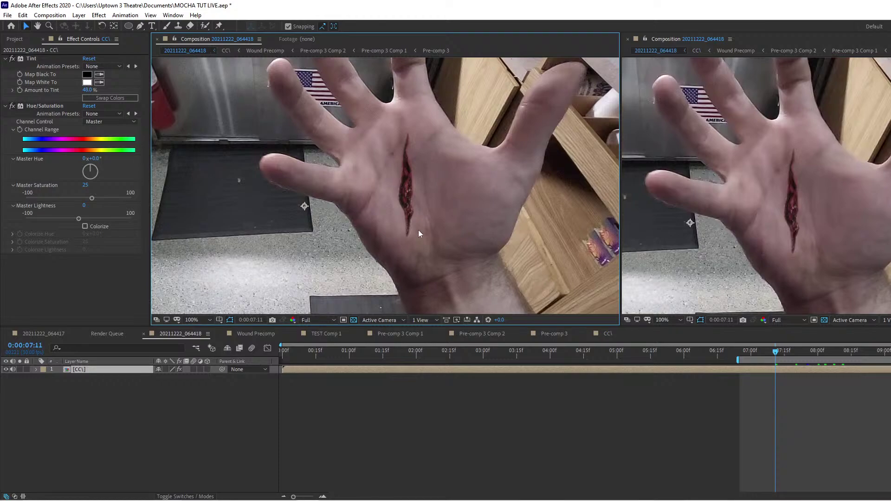
Apply a Mojo II effect to the CC\ layer with My Footage Is set to Video and the Caravan preset.
{"action": "left_click", "coordinate": [99, 14]}
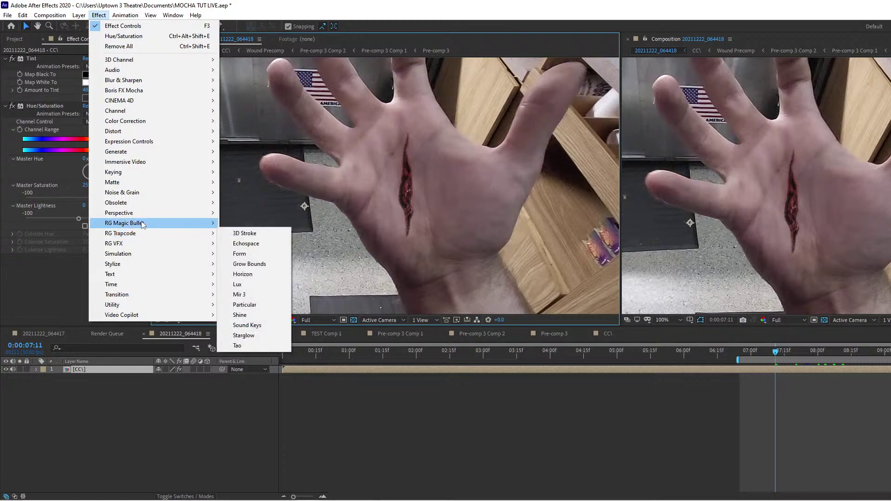
{"action": "mouse_move", "coordinate": [143, 225]}
{"action": "left_click", "coordinate": [241, 274]}
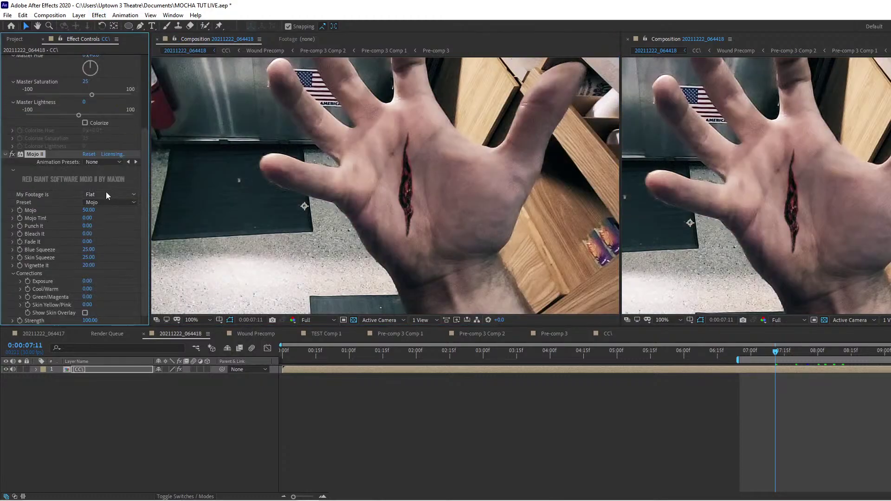
{"action": "left_click", "coordinate": [107, 193]}
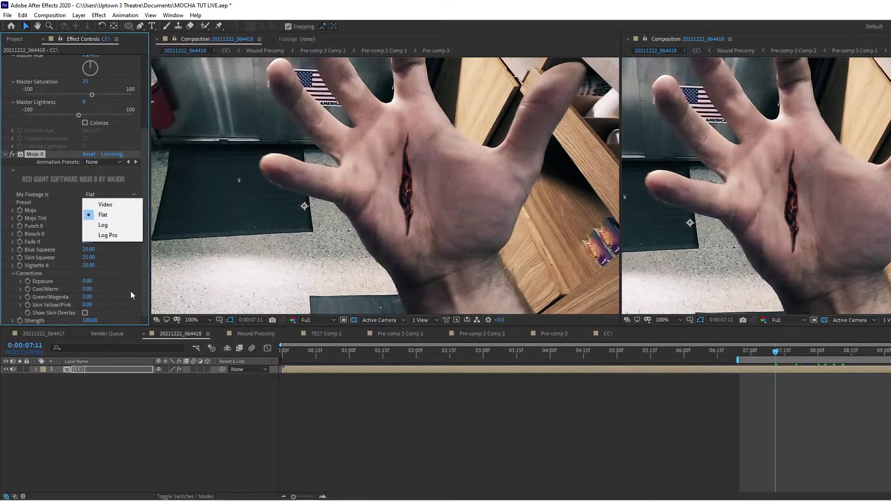
{"action": "left_click", "coordinate": [119, 213]}
{"action": "left_click", "coordinate": [107, 195]}
{"action": "left_click", "coordinate": [117, 202]}
{"action": "left_click", "coordinate": [112, 204]}
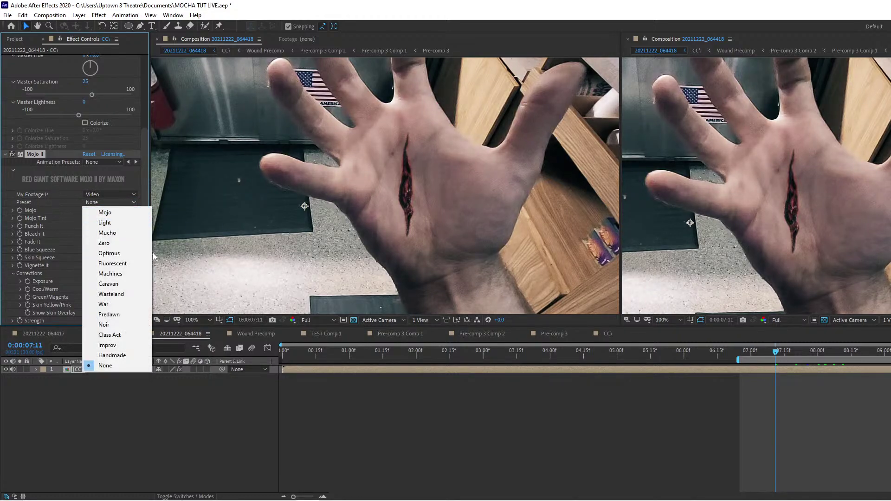
{"action": "left_click", "coordinate": [129, 285]}
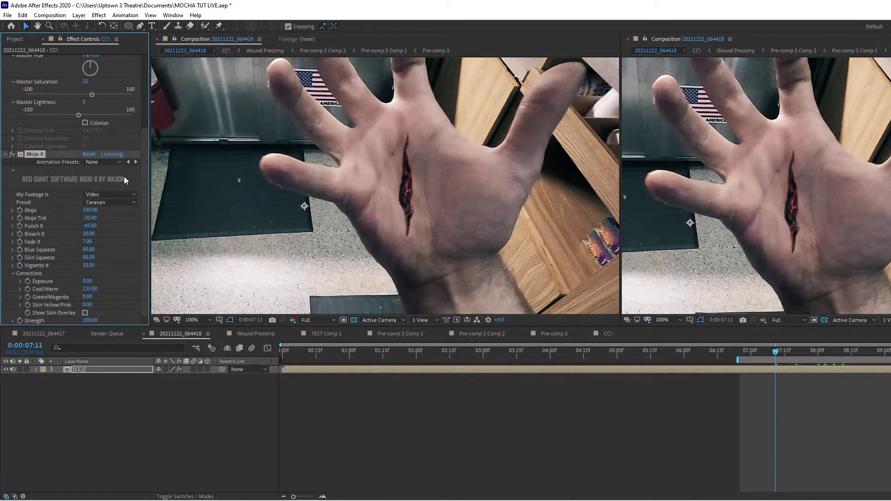
Try Mojo 20, Mojo Tint -2, Punch It -3, Bleach It 49, Fade It 58 and Blue Squeeze 6, and reapply the Caravan preset.
{"action": "left_click_drag", "start_coordinate": [88, 210], "coordinate": [120, 242]}
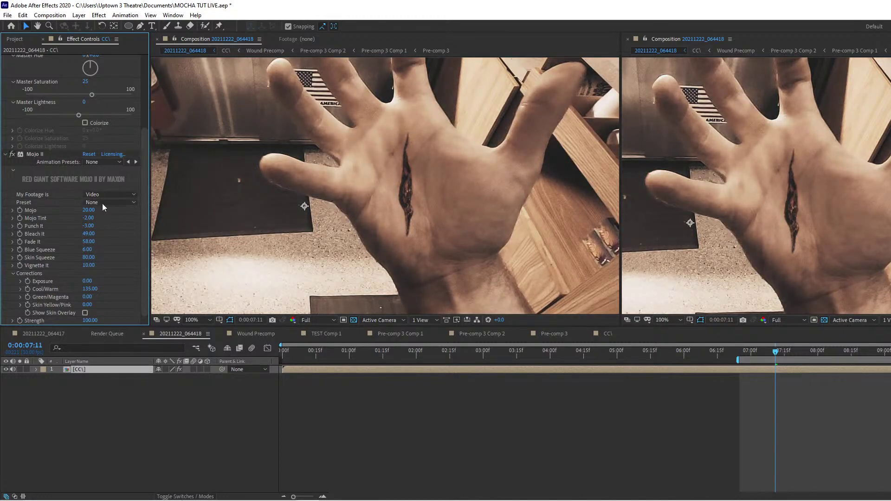
{"action": "left_click", "coordinate": [102, 202]}
{"action": "left_click", "coordinate": [111, 286]}
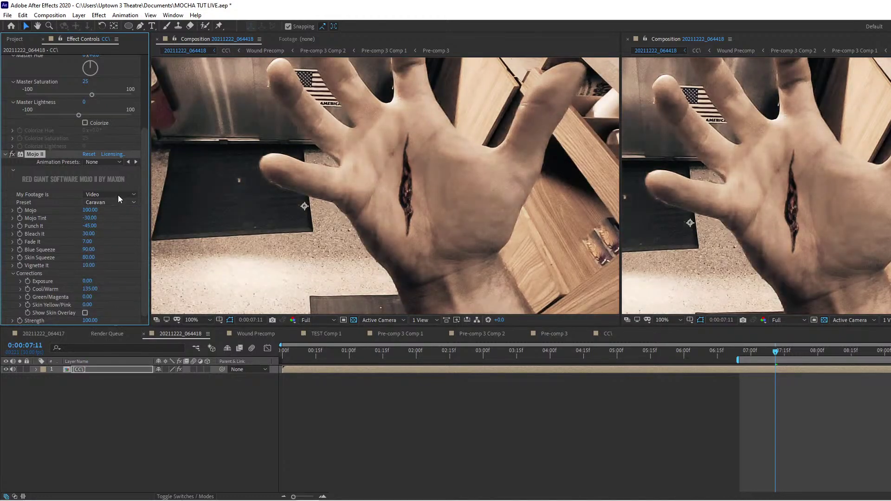
Apply Mojo II's Mucho preset and set Mojo 110, Mojo Tint 50, Punch It 32, Bleach It -25, Fade It 5, Blue Squeeze 21, Skin Squeeze 56, Vignette It 79.
{"action": "left_click", "coordinate": [118, 203]}
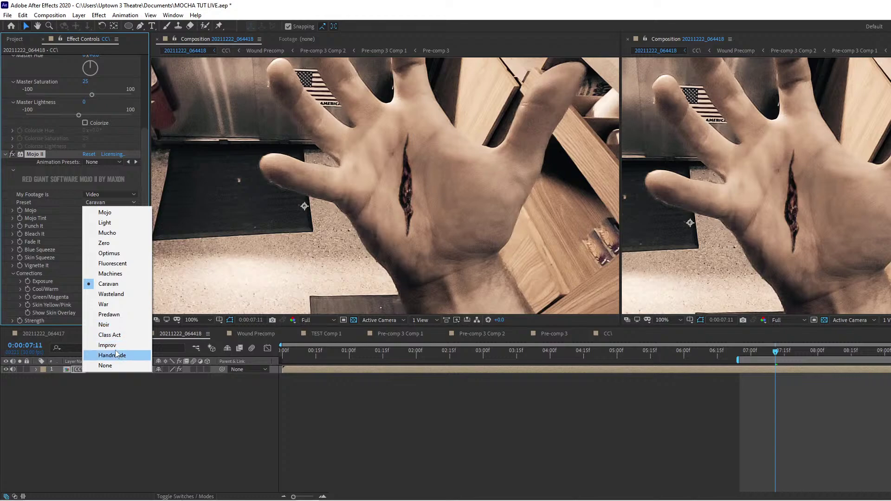
{"action": "left_click", "coordinate": [107, 233]}
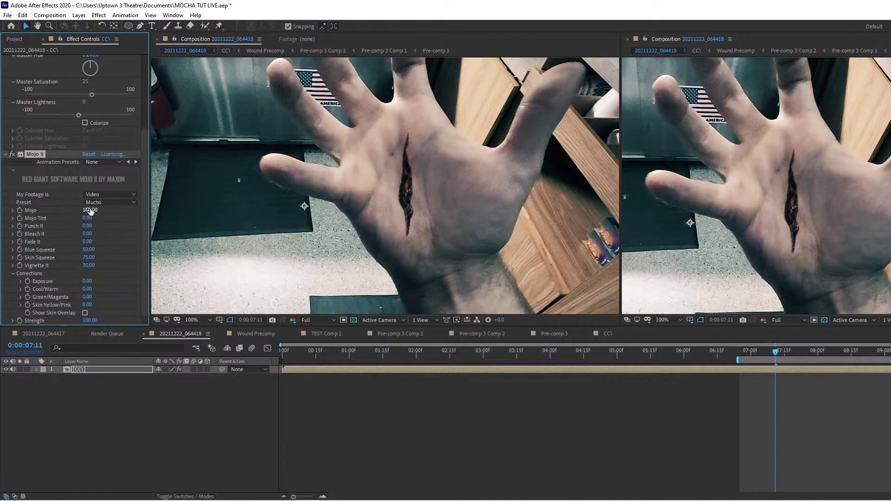
{"action": "left_click_drag", "start_coordinate": [90, 210], "coordinate": [43, 265]}
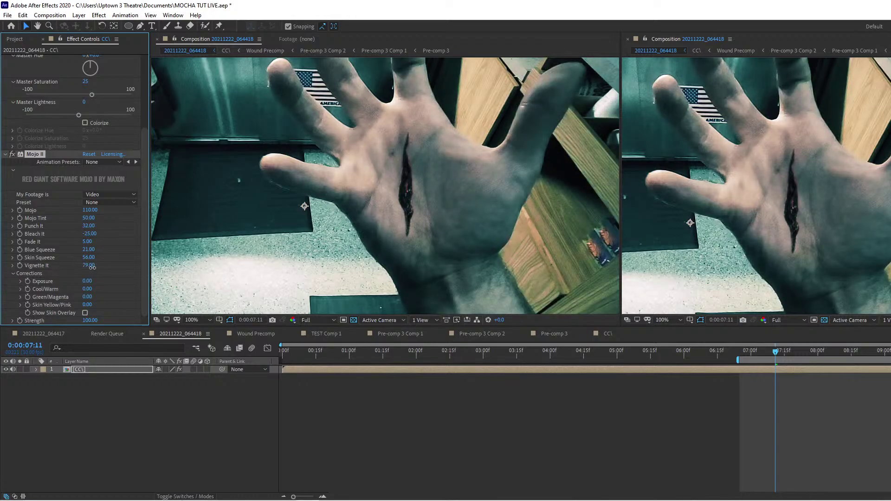
Set the Mojo II corrections to Exposure 0.80, Cool/Warm 9, Green/Magenta -8 and Skin Yellow/Pink 6, and try adjusting Strength.
{"action": "left_click_drag", "start_coordinate": [87, 281], "coordinate": [86, 305]}
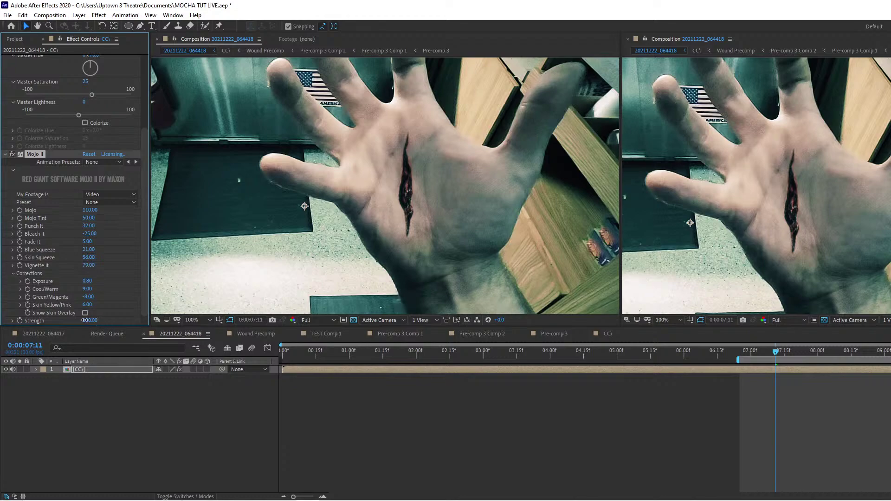
{"action": "left_click_drag", "start_coordinate": [90, 321], "coordinate": [129, 320]}
Play back the graded hand footage in an enlarged 20211222_064418 viewer, and restore the normal panel layout.
{"action": "key", "text": "grave"}
{"action": "left_click_drag", "start_coordinate": [612, 299], "coordinate": [539, 241]}
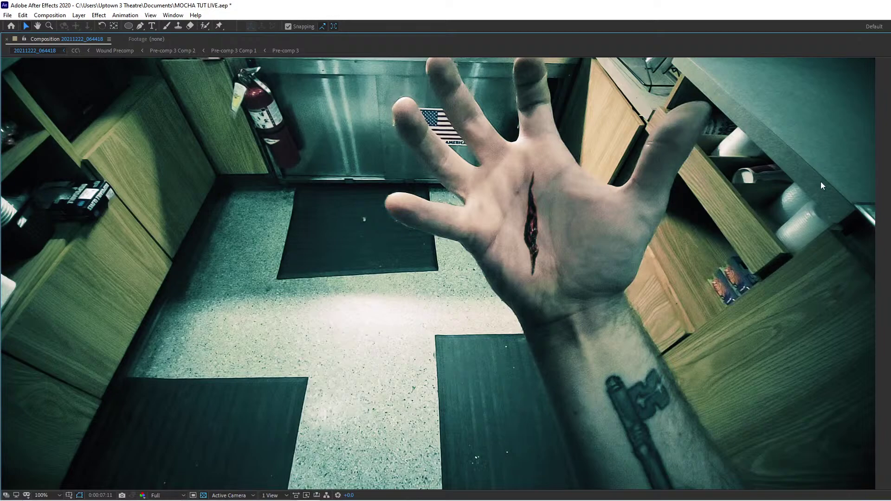
{"action": "key", "text": "space"}
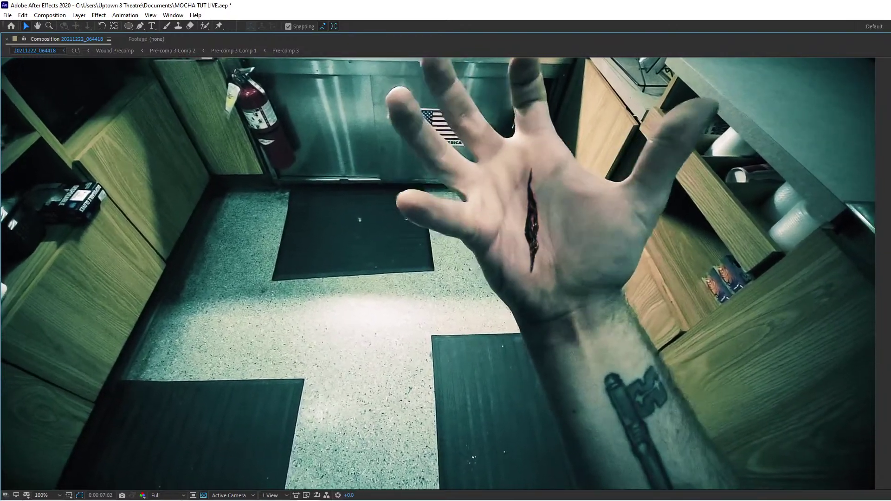
{"action": "key", "text": "space"}
{"action": "key", "text": "grave"}
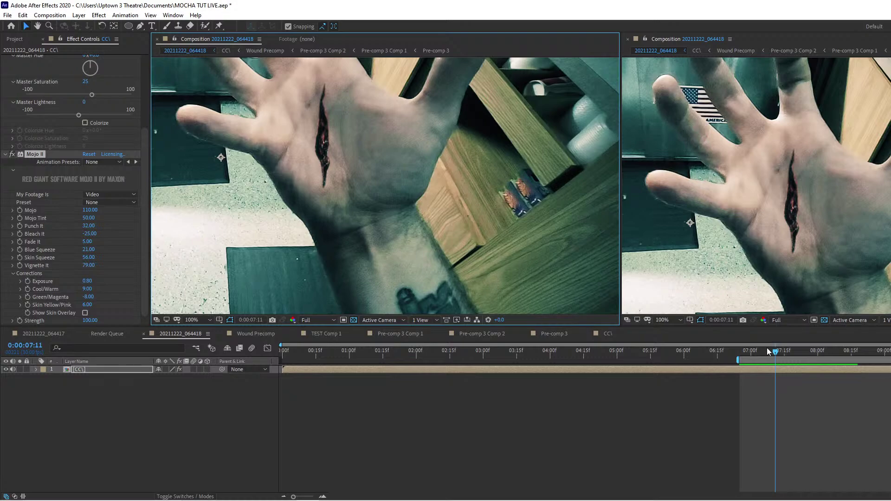
Extend the start of the work area back to the beginning of the composition and enlarge the viewer to check the graded shot.
{"action": "left_click_drag", "start_coordinate": [768, 352], "coordinate": [263, 377]}
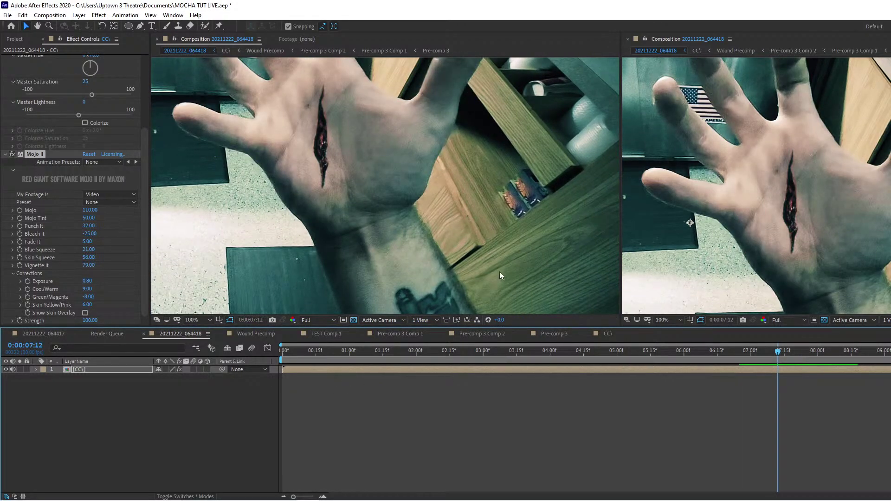
{"action": "key", "text": "grave"}
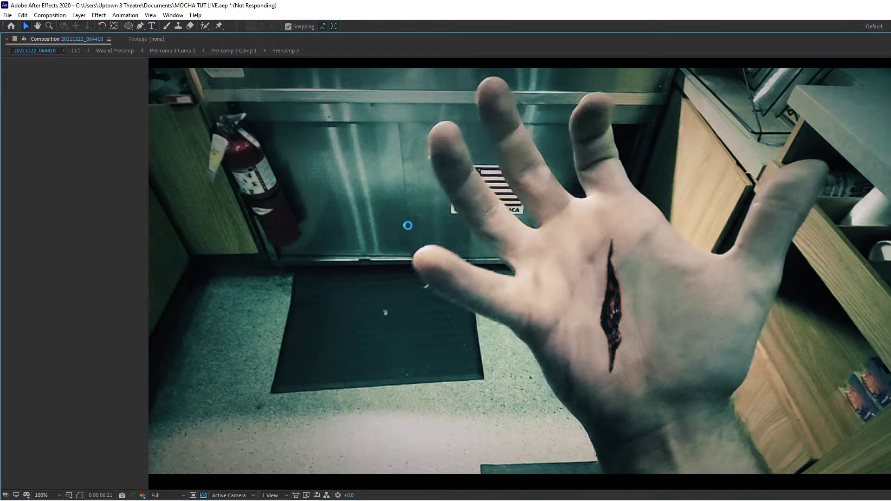
{"action": "mouse_move", "coordinate": [385, 500]}
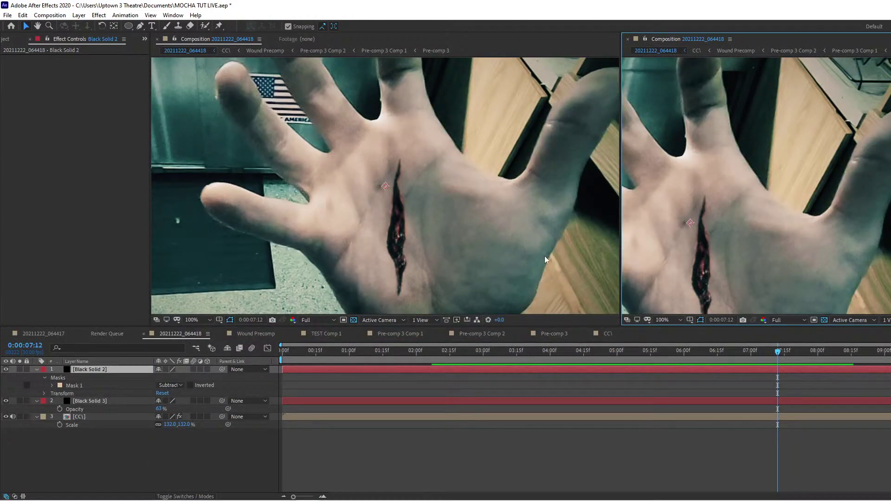
Examine the graded wound in 20211222_064418 at 0:00:02:23.
{"action": "left_click", "coordinate": [545, 255]}
{"action": "left_click_drag", "start_coordinate": [760, 354], "coordinate": [468, 354]}
{"action": "scroll", "coordinate": [528, 282], "scroll_direction": "up", "scroll_amount": 1}
{"action": "scroll", "coordinate": [520, 235], "scroll_direction": "down", "scroll_amount": 1}
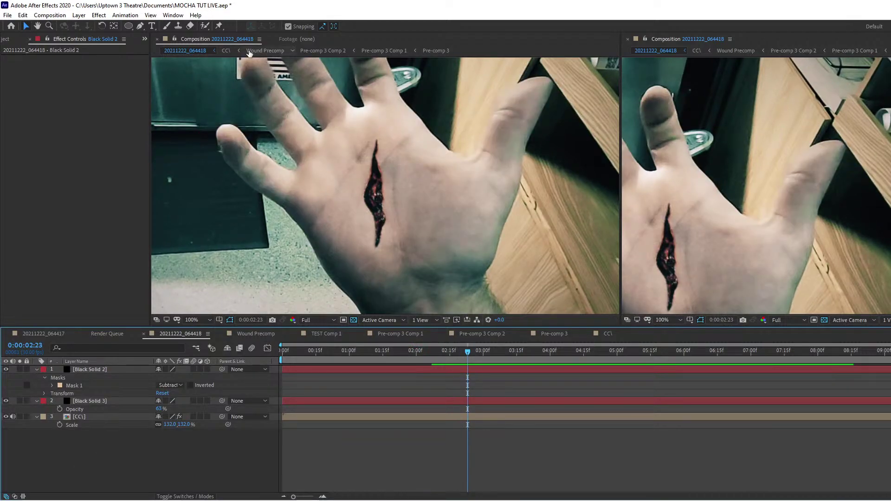
Close the duplicate 20211222_064418 viewer and dock the remaining one in the main viewer area.
{"action": "left_click", "coordinate": [251, 51]}
{"action": "left_click", "coordinate": [178, 50]}
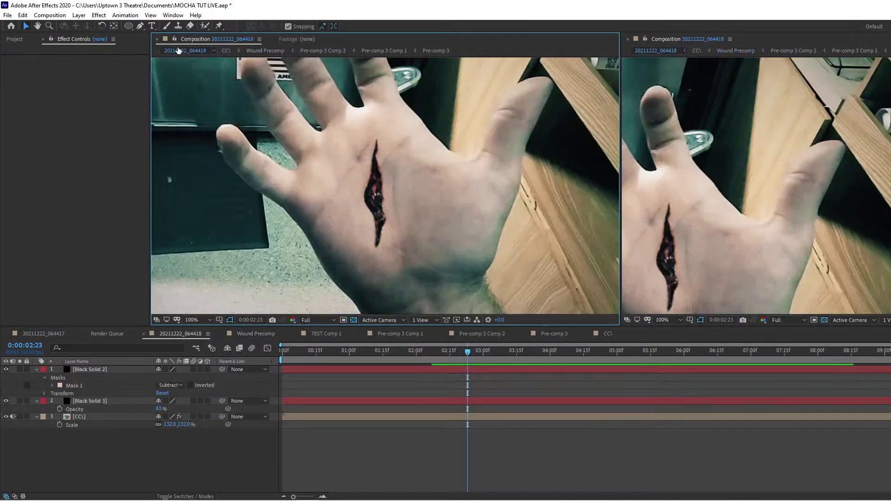
{"action": "left_click", "coordinate": [156, 39]}
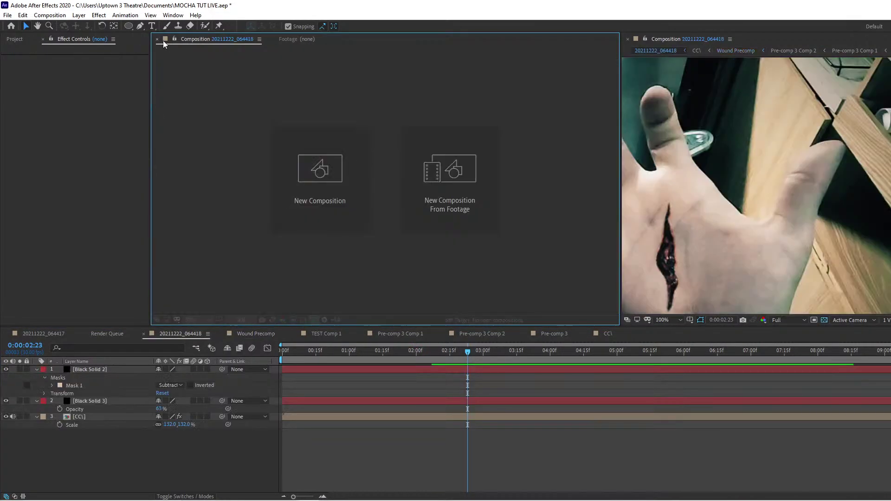
{"action": "left_click", "coordinate": [91, 480]}
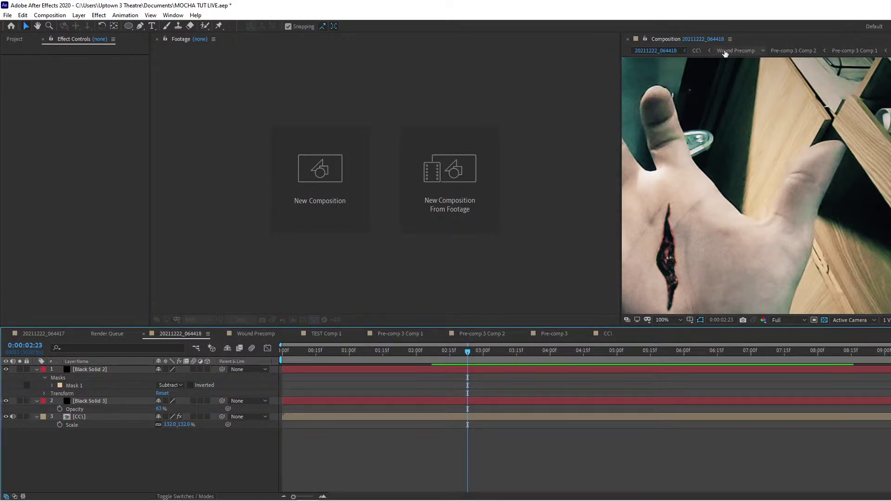
{"action": "left_click", "coordinate": [670, 46]}
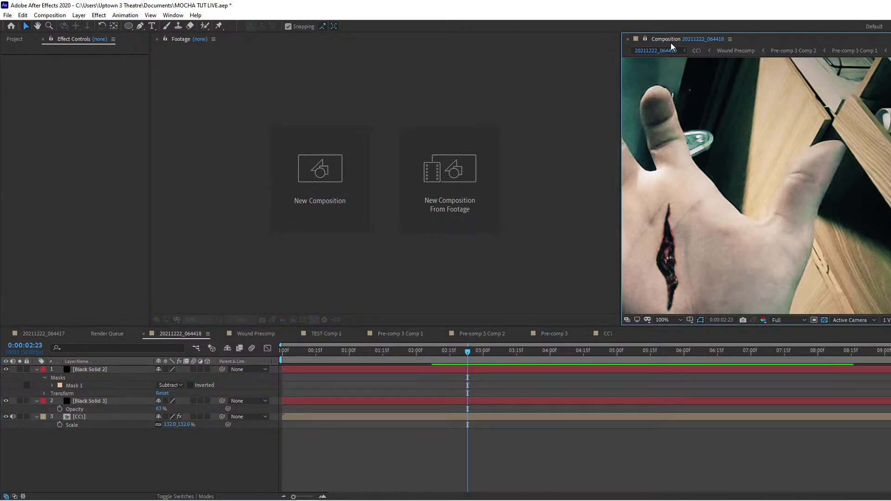
{"action": "left_click_drag", "start_coordinate": [671, 43], "coordinate": [297, 40]}
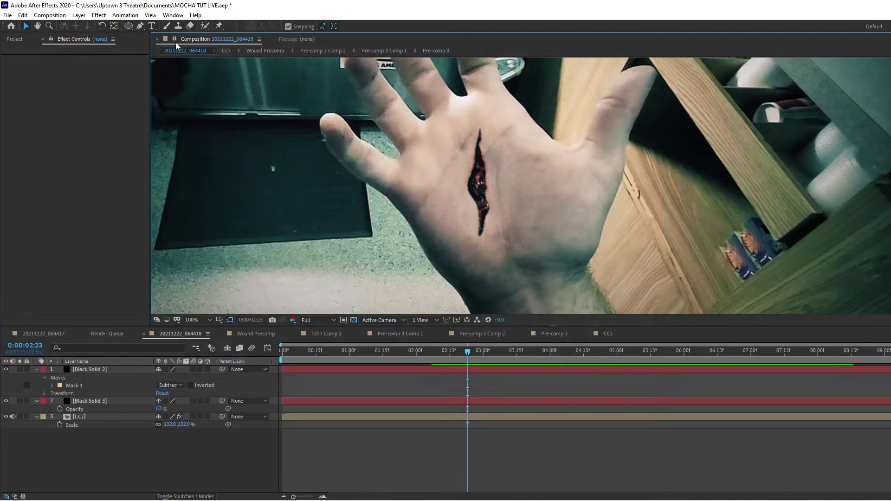
Look through the nested wound compositions and open the CC\ pre-comp from 20211222_064418.
{"action": "left_click", "coordinate": [504, 334]}
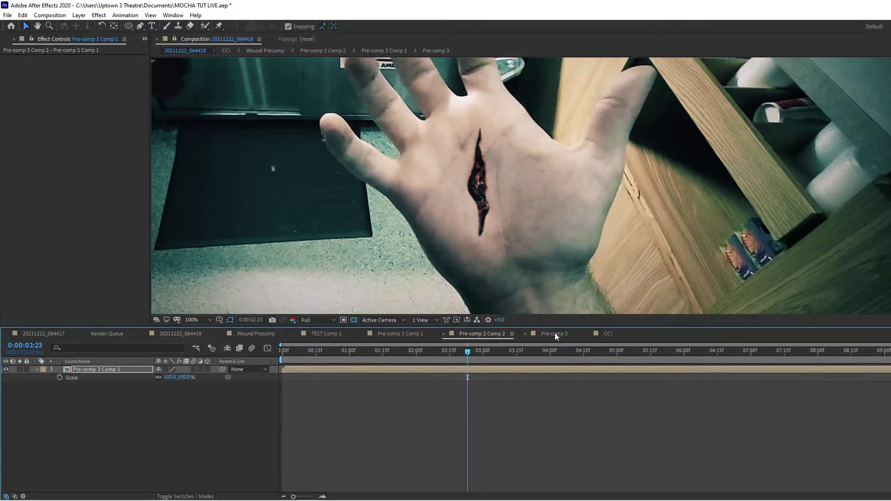
{"action": "left_click", "coordinate": [556, 333]}
{"action": "left_click", "coordinate": [485, 335]}
{"action": "left_click", "coordinate": [401, 335]}
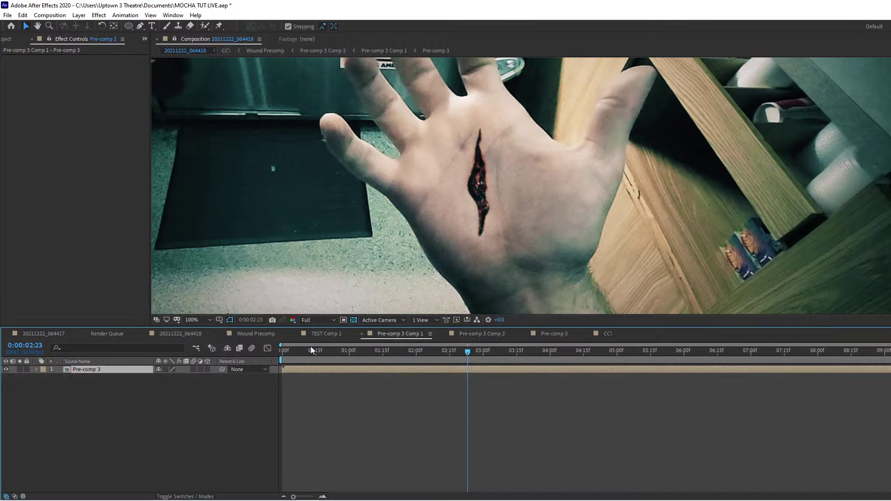
{"action": "left_click", "coordinate": [319, 334]}
{"action": "left_click", "coordinate": [255, 334]}
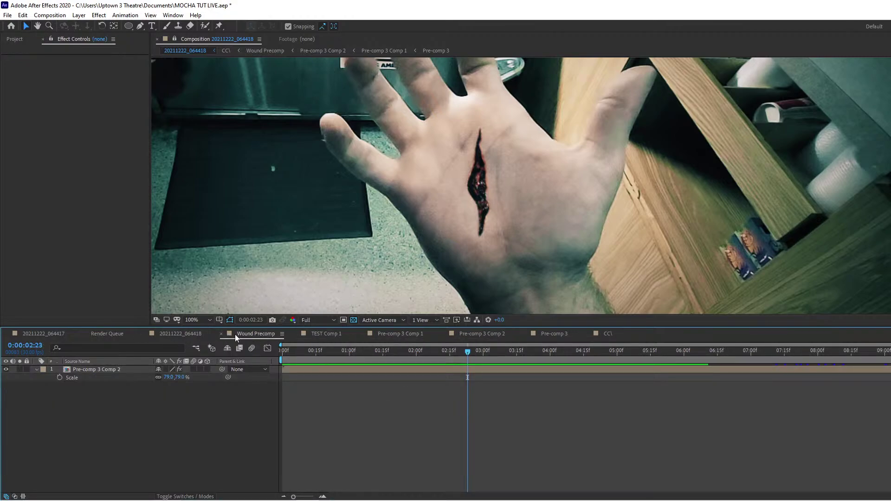
{"action": "left_click", "coordinate": [180, 334]}
{"action": "left_click", "coordinate": [254, 335]}
{"action": "left_click", "coordinate": [182, 333]}
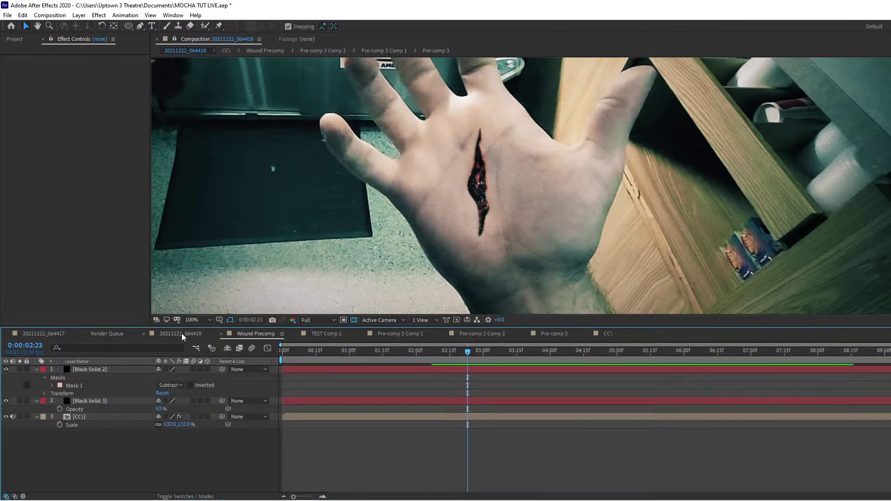
{"action": "double_click", "coordinate": [101, 417]}
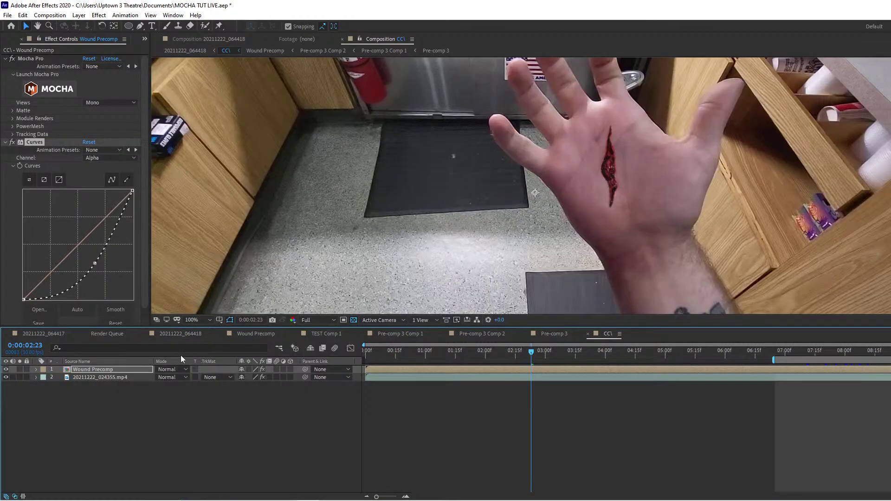
Try the Luminescent Premul blending mode on the Wound Precomp layer and place the CC\ viewer beside the 20211222_064418 viewer.
{"action": "scroll", "coordinate": [507, 237], "scroll_direction": "up", "scroll_amount": 2}
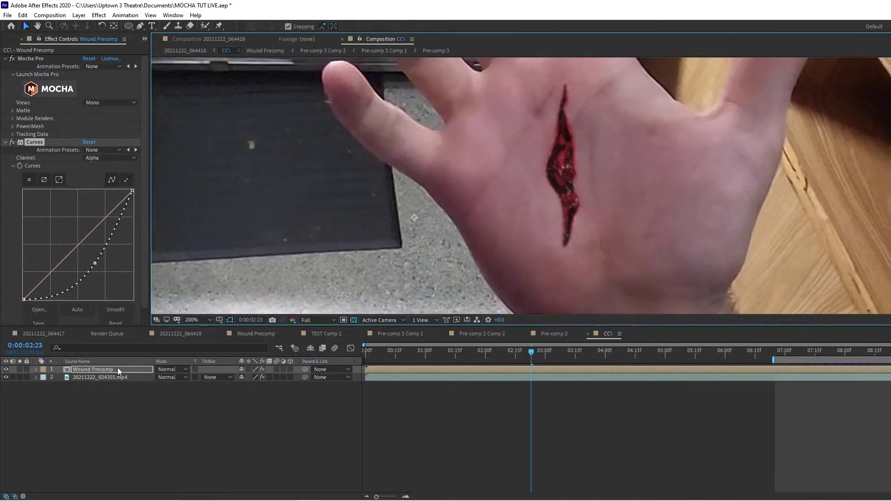
{"action": "key", "text": "shift+minus"}
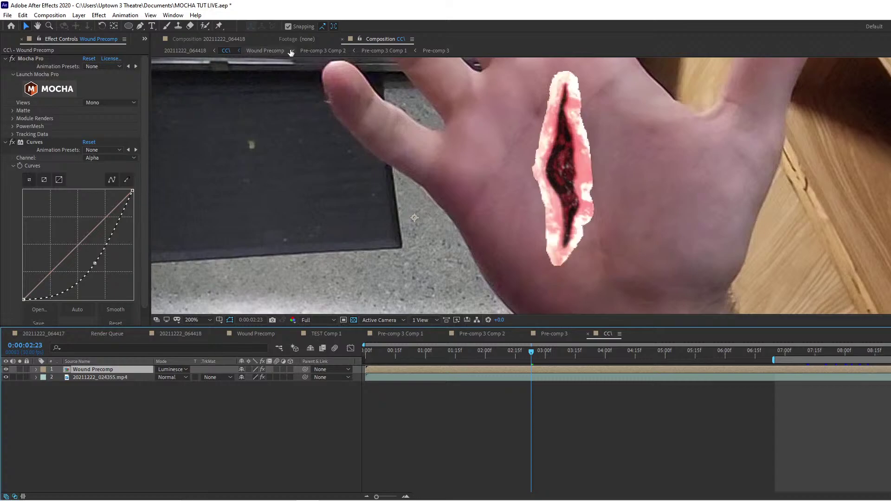
{"action": "left_click_drag", "start_coordinate": [372, 38], "coordinate": [859, 186]}
{"action": "left_click", "coordinate": [205, 38]}
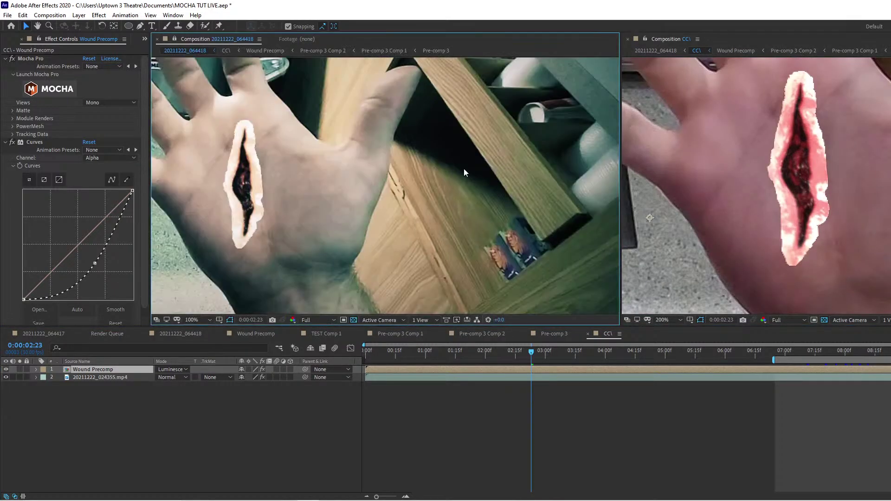
{"action": "scroll", "coordinate": [463, 170], "scroll_direction": "up", "scroll_amount": 4}
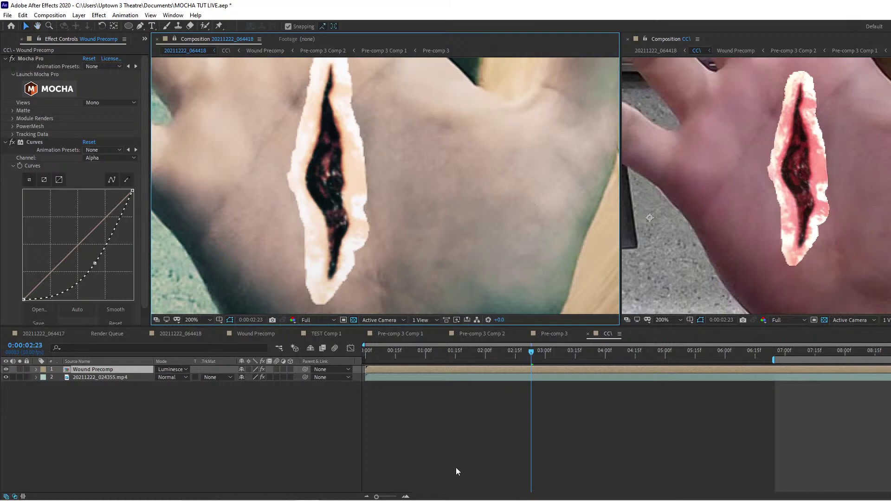
{"action": "left_click", "coordinate": [794, 253]}
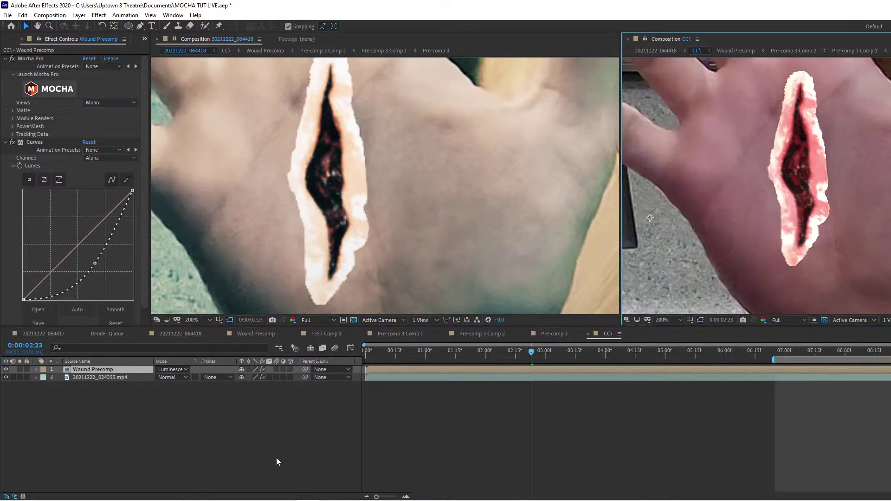
Cycle the Wound Precomp layer's blending modes through Silhouette and set it to Alpha Add.
{"action": "left_click", "coordinate": [145, 370]}
{"action": "key", "text": "shift+minus"}
{"action": "key", "text": "shift+minus"}
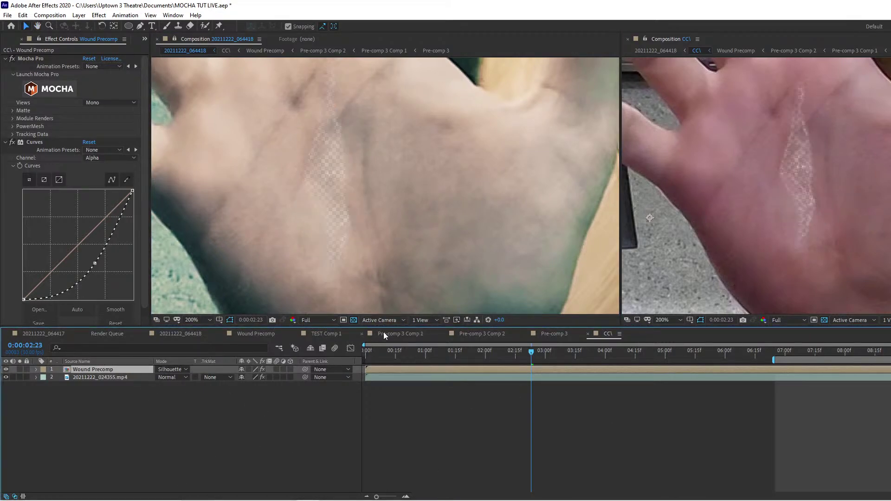
{"action": "key", "text": "shift+equal"}
Compare the wound in the graded and ungraded viewers at several frames between 0:00:06:16 and 0:00:01:19.
{"action": "left_click_drag", "start_coordinate": [526, 348], "coordinate": [717, 356]}
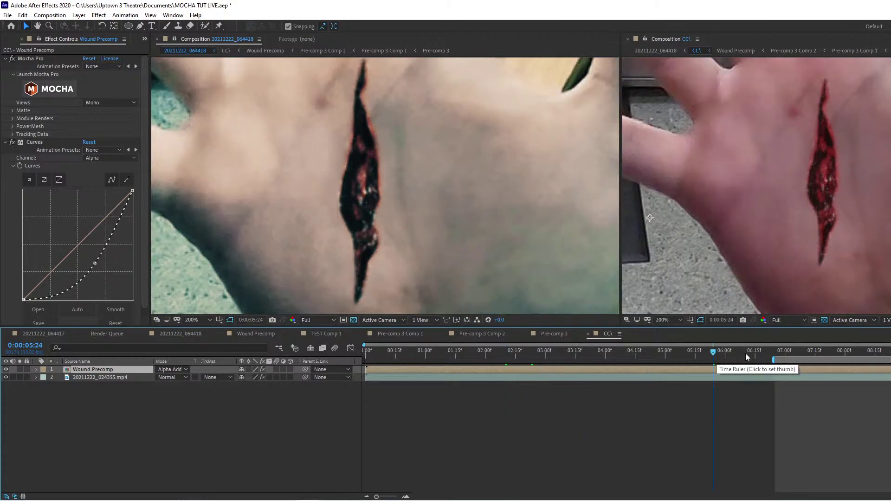
{"action": "left_click", "coordinate": [758, 352]}
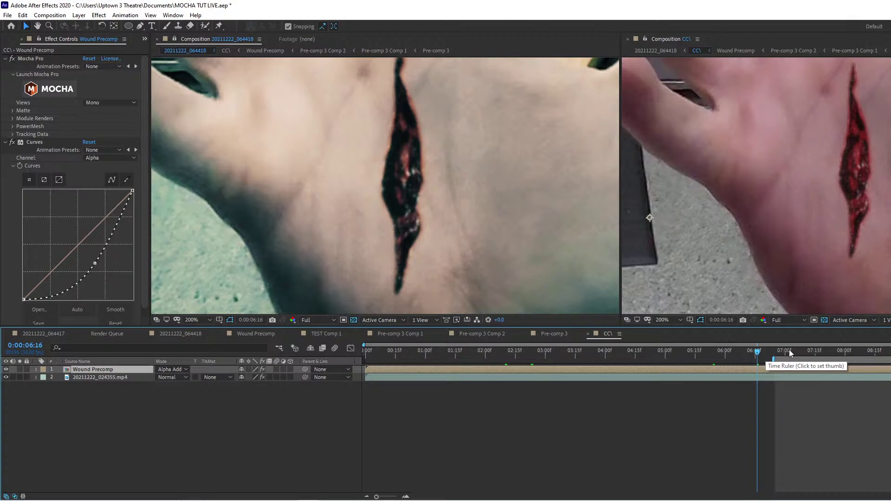
{"action": "key", "text": "comma"}
{"action": "left_click", "coordinate": [746, 359]}
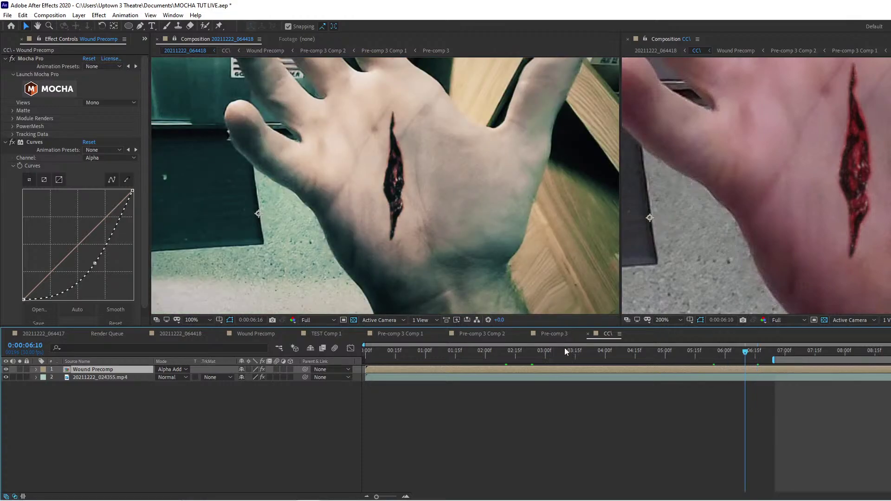
{"action": "left_click", "coordinate": [596, 352]}
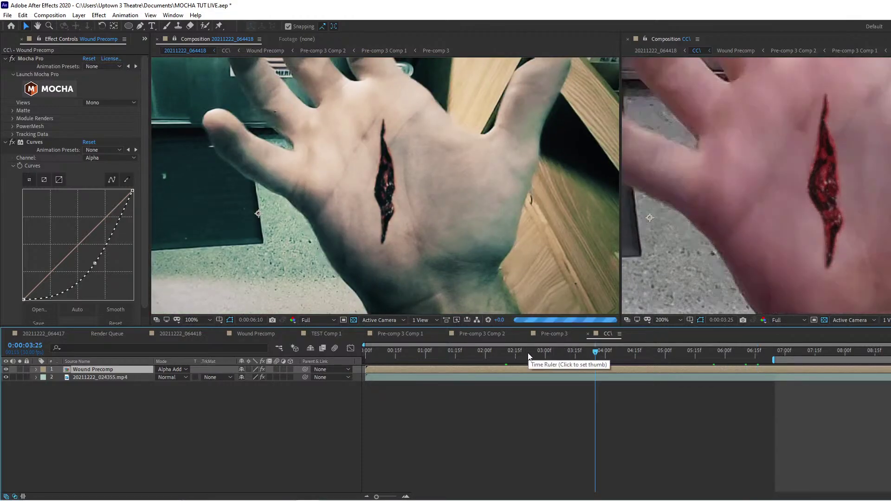
{"action": "left_click", "coordinate": [528, 356]}
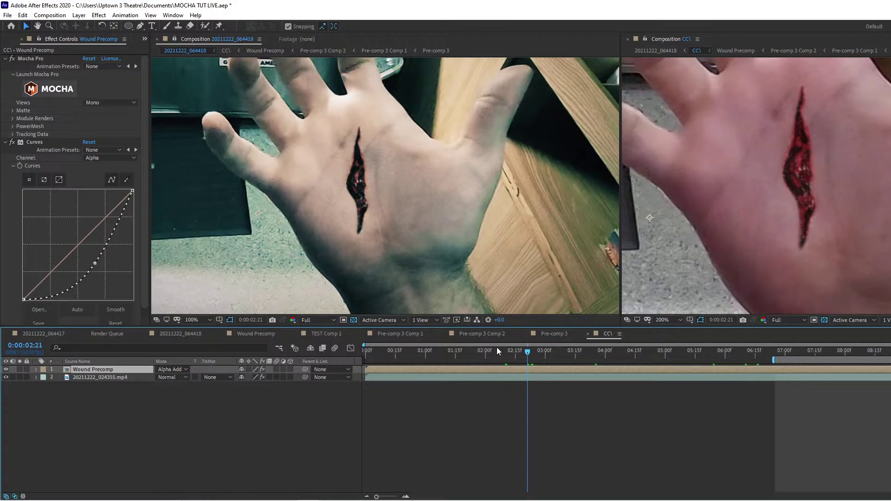
{"action": "left_click", "coordinate": [463, 357]}
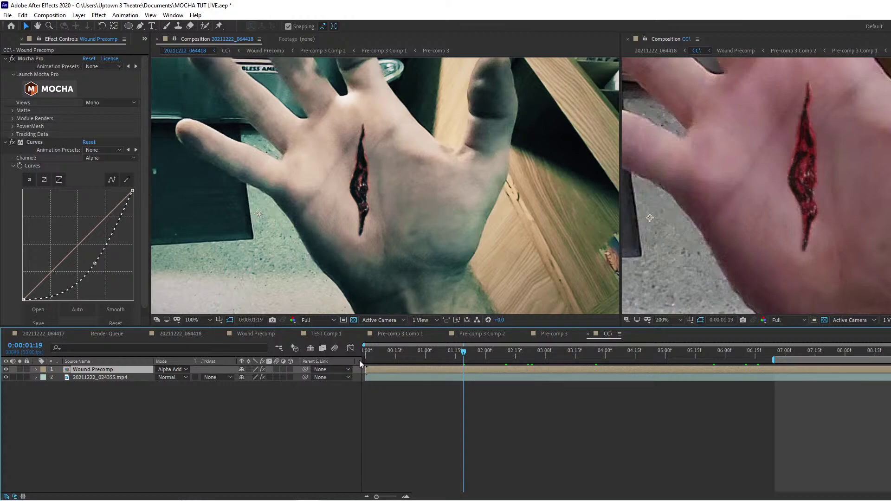
In Pre-comp 3, try Luminescent Premul, Alpha Add and Silhouette Luma blending on the second scar_PNG95133.png layer, then restore Normal.
{"action": "left_click", "coordinate": [552, 334]}
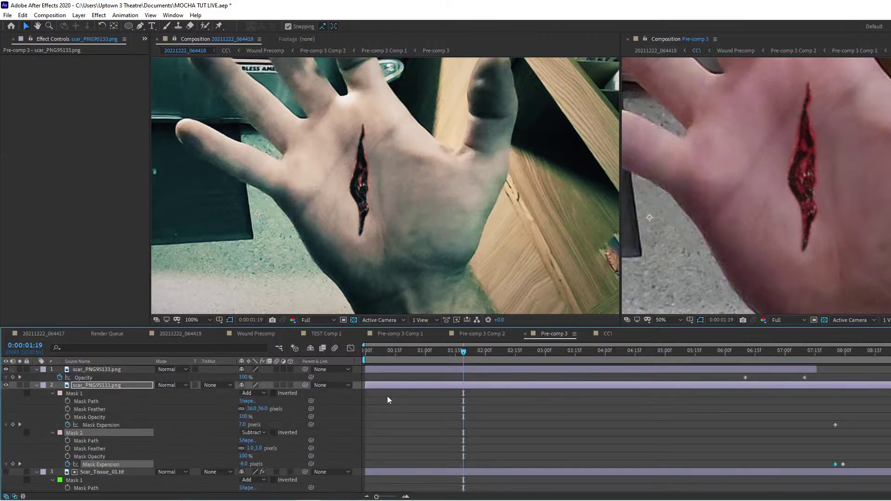
{"action": "left_click", "coordinate": [99, 370]}
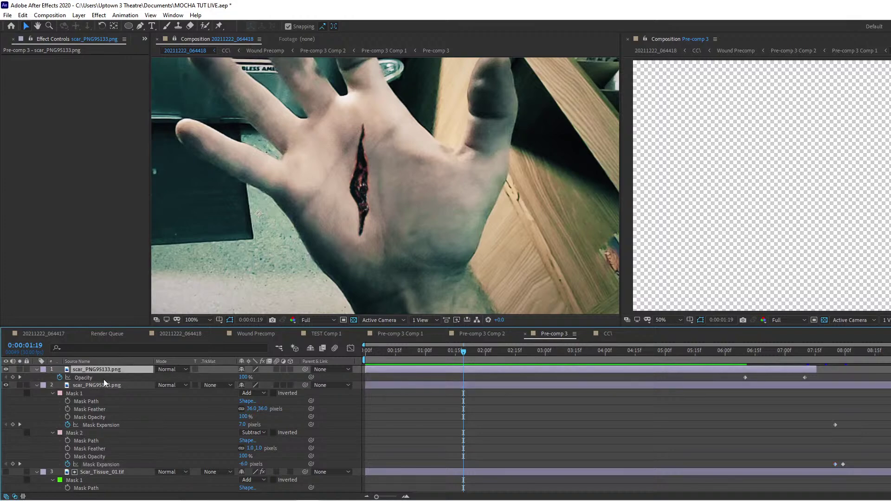
{"action": "left_click", "coordinate": [109, 385]}
{"action": "left_click", "coordinate": [169, 384]}
{"action": "left_click", "coordinate": [169, 382]}
{"action": "key", "text": "shift+minus"}
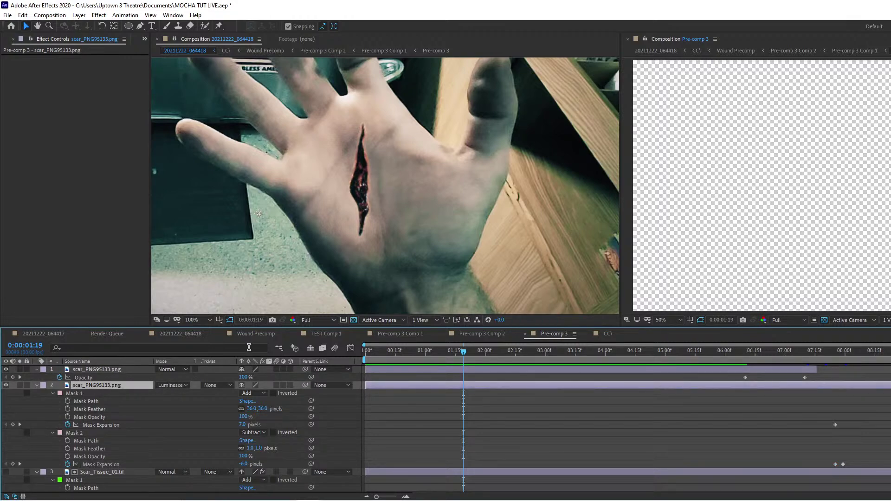
{"action": "scroll", "coordinate": [349, 199], "scroll_direction": "up", "scroll_amount": 1}
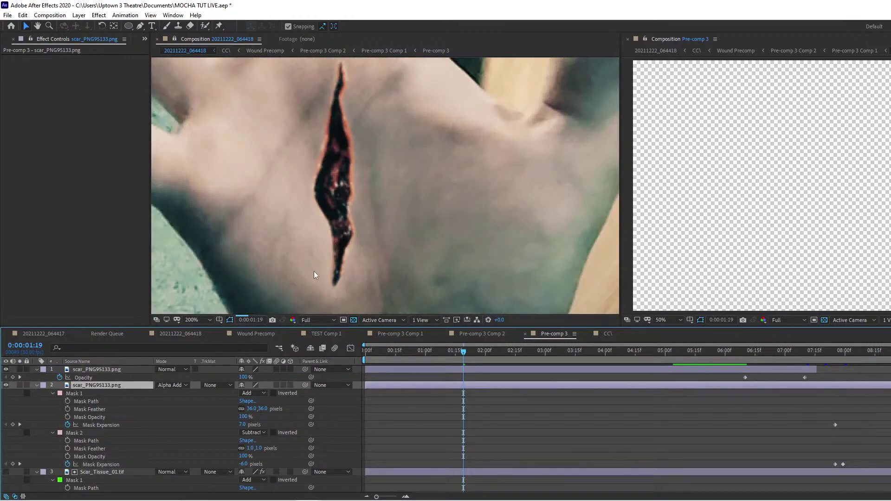
{"action": "key", "text": "shift+minus"}
{"action": "left_click", "coordinate": [165, 384]}
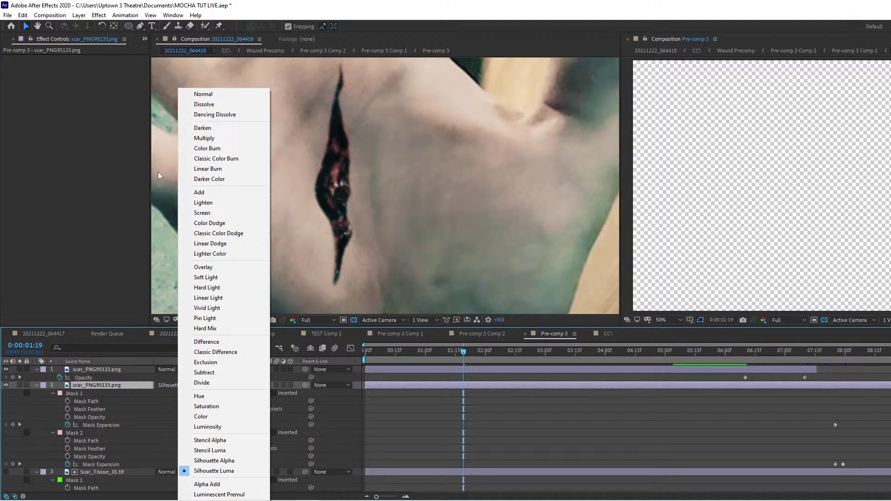
{"action": "left_click", "coordinate": [201, 94]}
Apply Levels to the second scar_PNG95133.png layer with Input Black -0.51, Input White 2.17 and Gamma 1.18.
{"action": "left_click", "coordinate": [99, 16]}
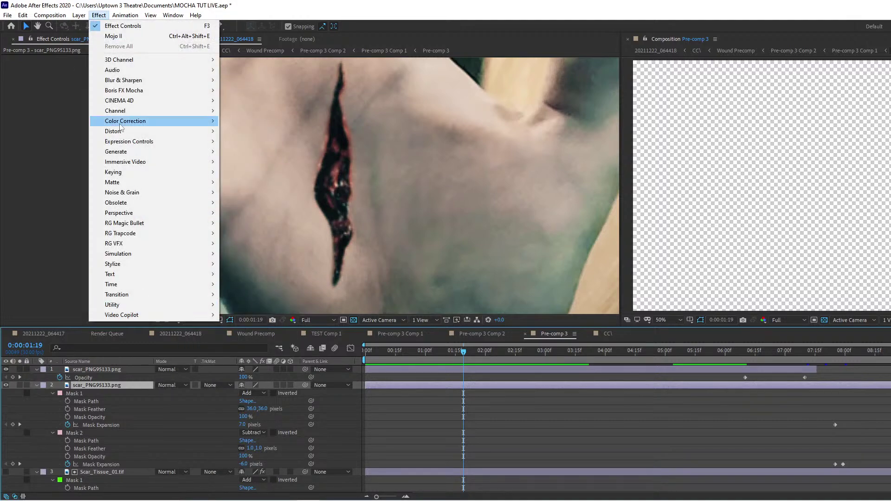
{"action": "mouse_move", "coordinate": [139, 121]}
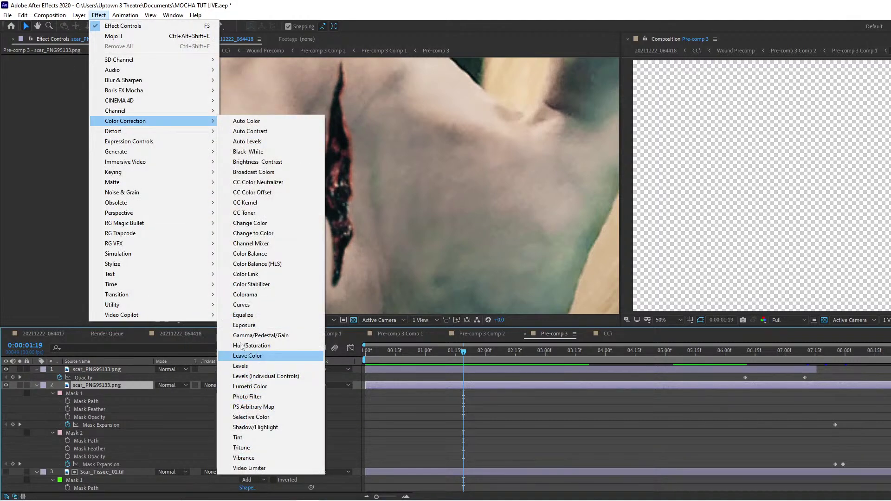
{"action": "left_click", "coordinate": [241, 366]}
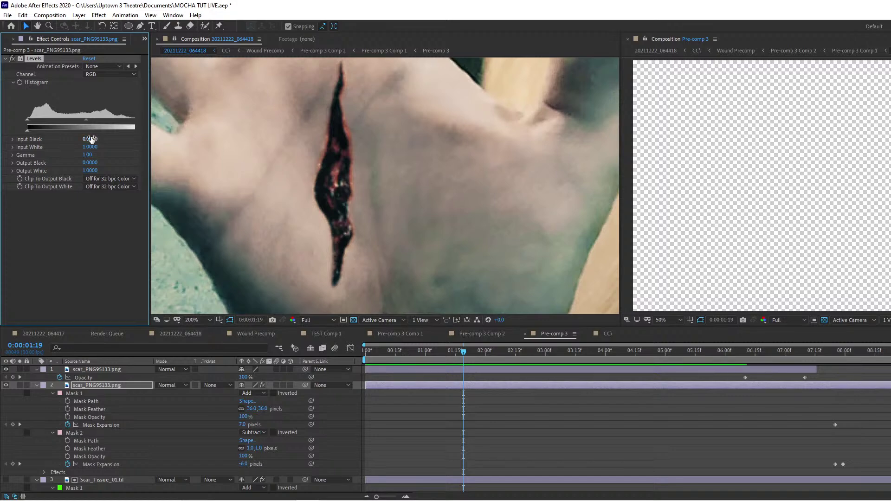
{"action": "left_click_drag", "start_coordinate": [89, 139], "coordinate": [65, 139]}
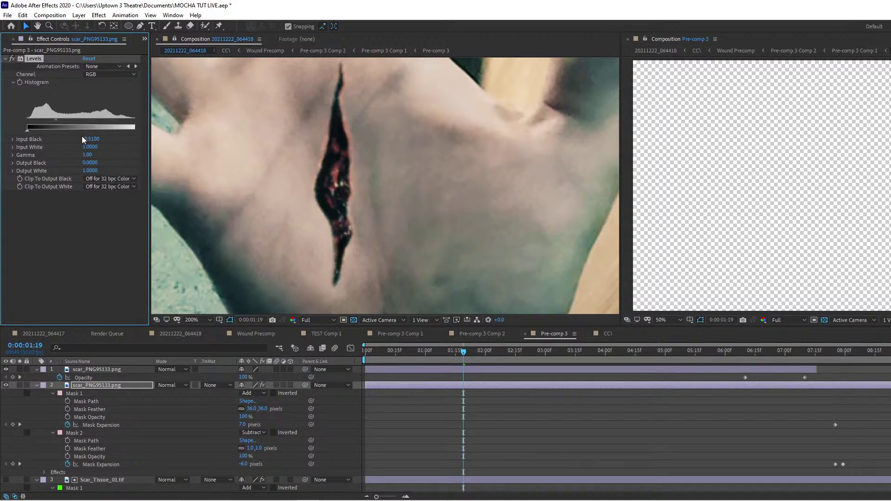
{"action": "mouse_move", "coordinate": [91, 147]}
{"action": "left_mouse_down"}
{"action": "mouse_move", "coordinate": [116, 148]}
{"action": "mouse_move", "coordinate": [90, 149]}
{"action": "mouse_move", "coordinate": [104, 147]}
{"action": "mouse_move", "coordinate": [96, 155]}
{"action": "left_mouse_up"}
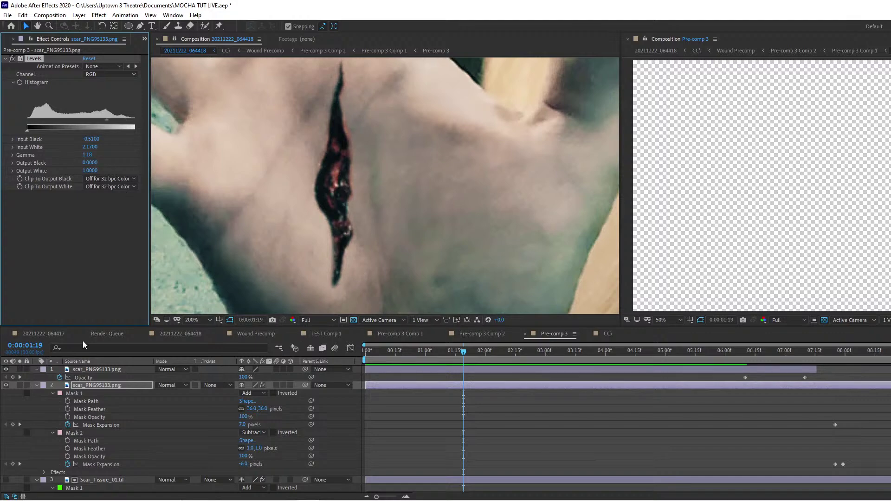
Examine the graded wound in the 20211222_064418 composition at several frames between 0:00:00:14 and 0:00:08:20.
{"action": "left_click", "coordinate": [107, 334]}
{"action": "left_click", "coordinate": [181, 334]}
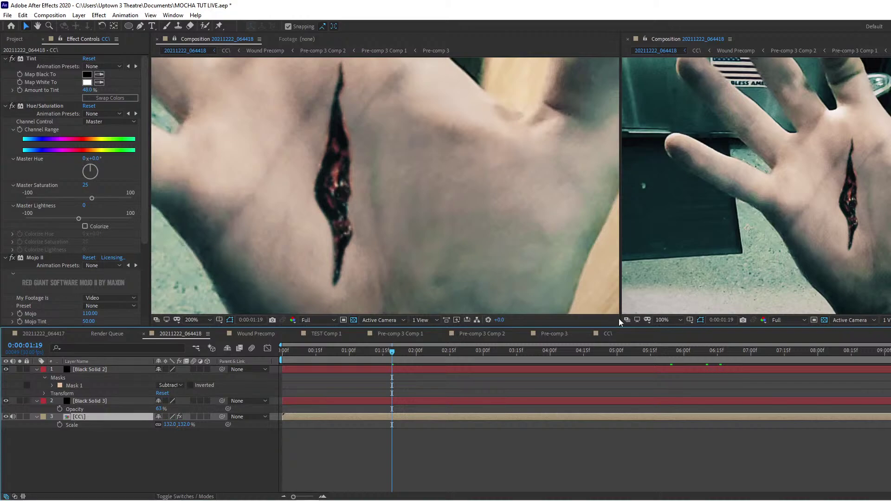
{"action": "left_click", "coordinate": [345, 356]}
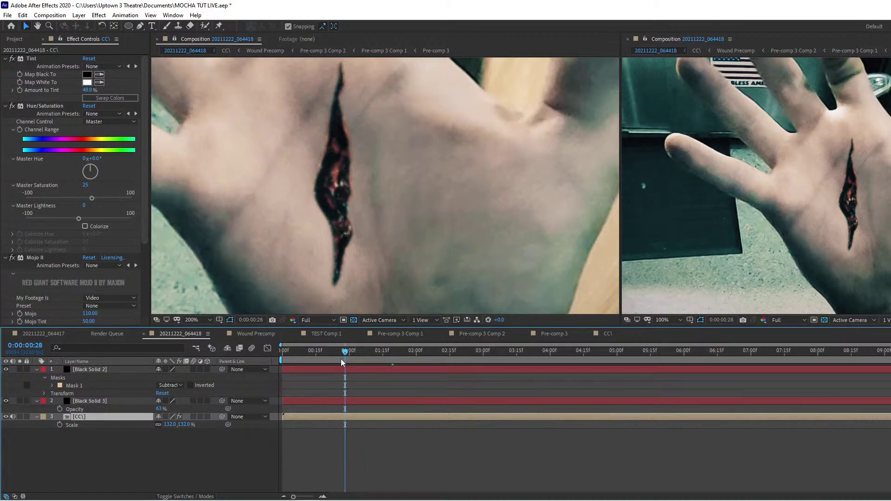
{"action": "left_click", "coordinate": [314, 351]}
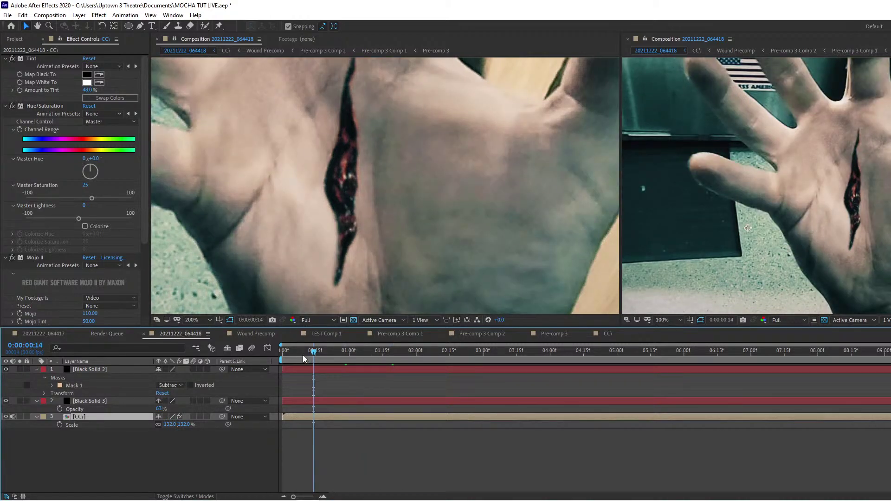
{"action": "scroll", "coordinate": [363, 195], "scroll_direction": "down", "scroll_amount": 1}
{"action": "left_click", "coordinate": [684, 354]}
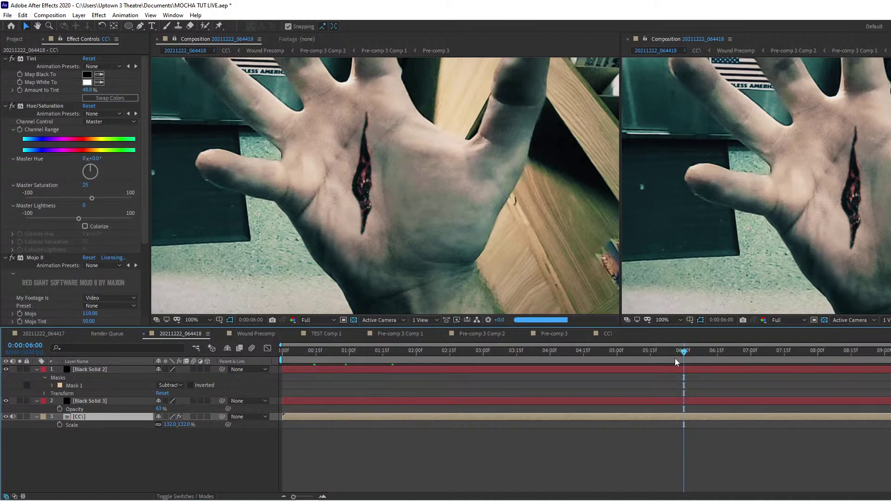
{"action": "left_click", "coordinate": [813, 355]}
{"action": "left_click", "coordinate": [862, 355]}
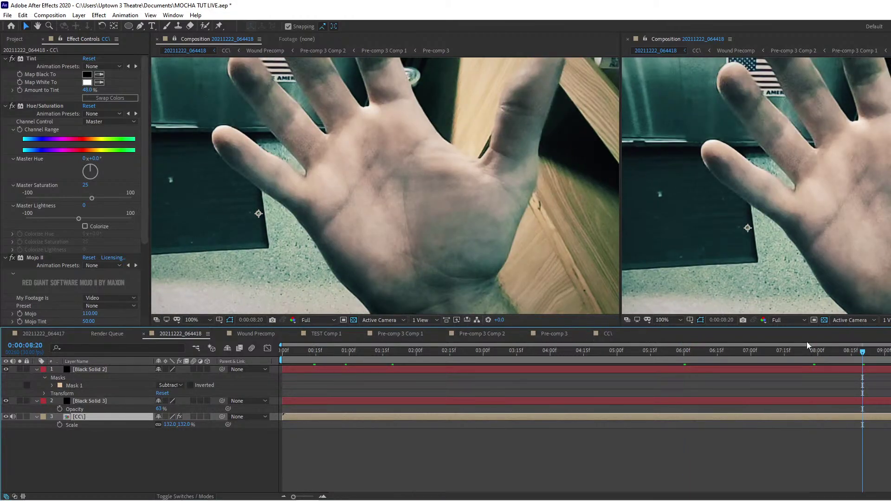
{"action": "left_click", "coordinate": [822, 352]}
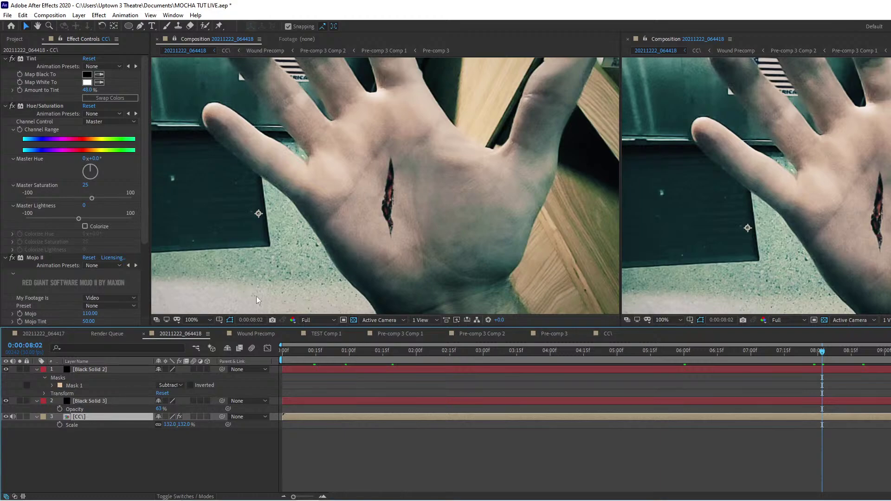
{"action": "key", "text": "period"}
{"action": "left_click", "coordinate": [832, 352]}
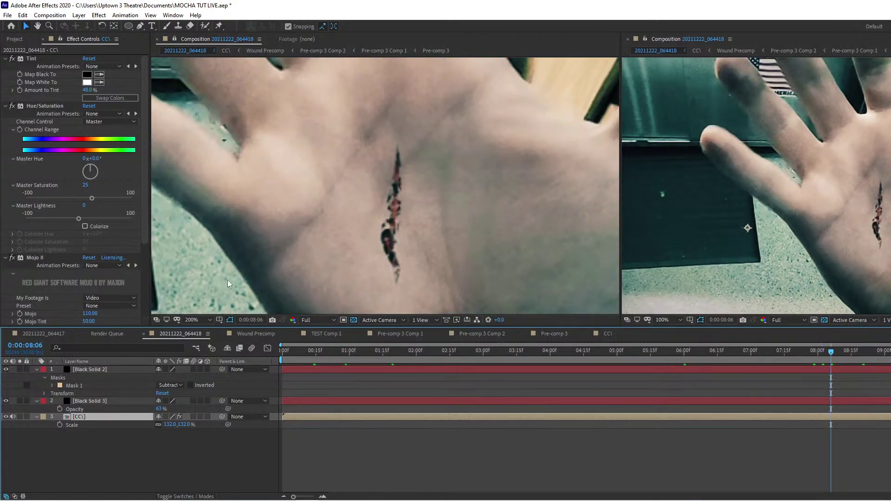
Switch off Levels on Pre-comp 3's second scar layer, try an Input Black of -0.74, and delete the effect.
{"action": "left_click", "coordinate": [569, 335]}
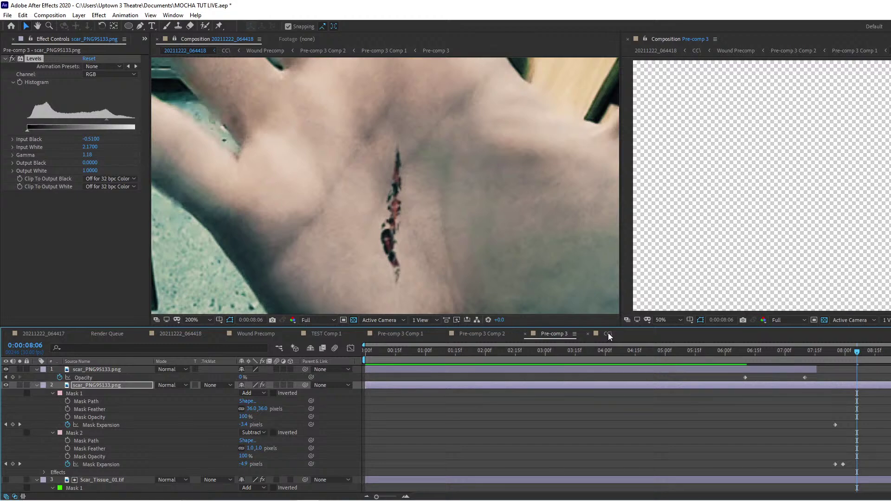
{"action": "left_click", "coordinate": [608, 334]}
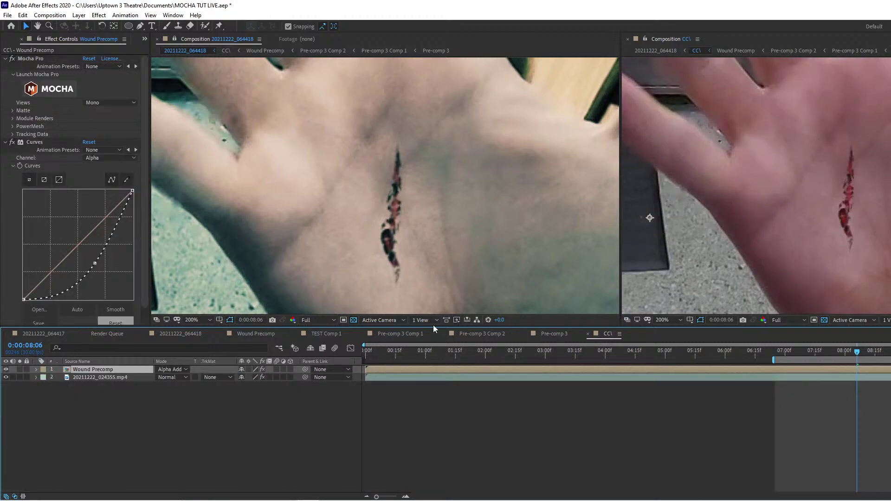
{"action": "left_click", "coordinate": [560, 335]}
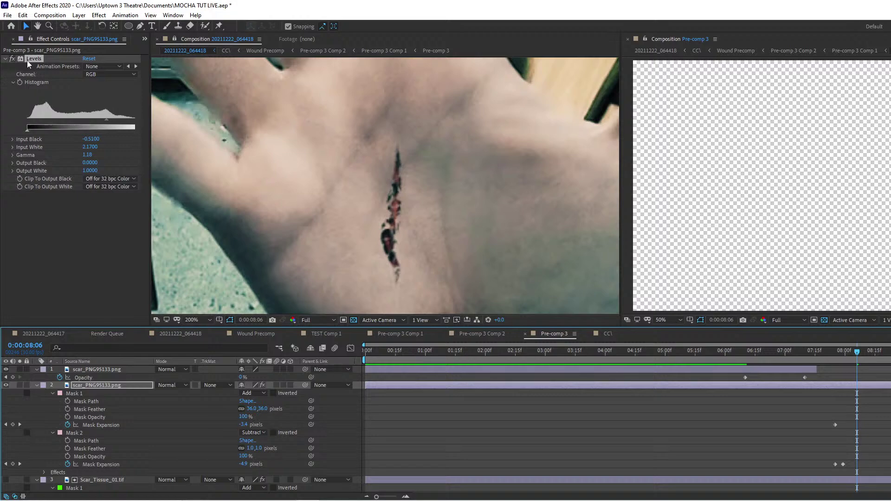
{"action": "left_click", "coordinate": [12, 58]}
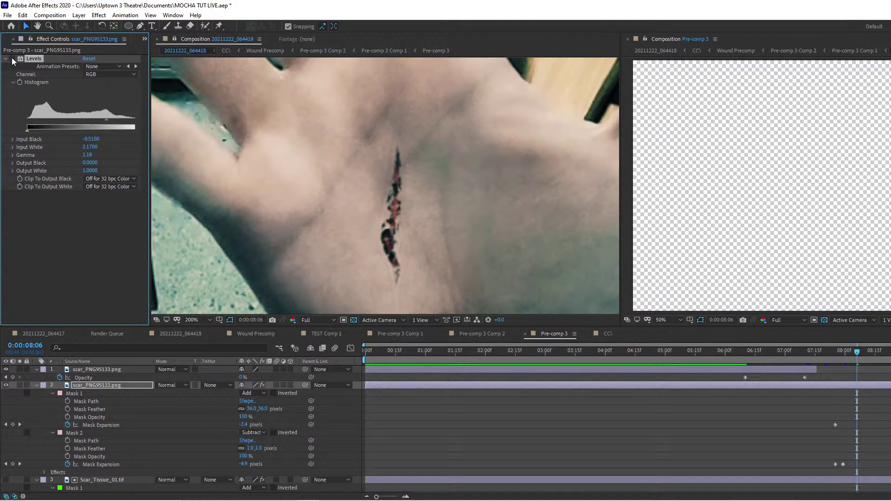
{"action": "scroll", "coordinate": [784, 195], "scroll_direction": "up", "scroll_amount": 6}
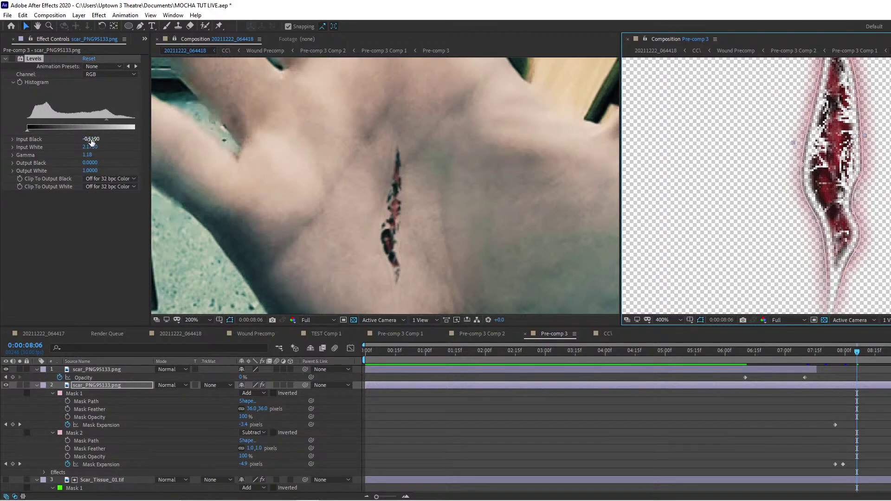
{"action": "left_click_drag", "start_coordinate": [90, 139], "coordinate": [74, 140]}
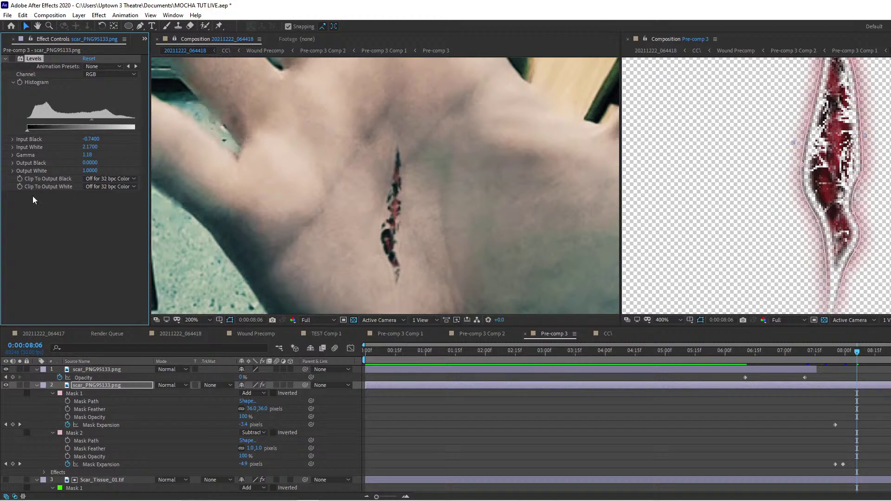
{"action": "key", "text": "Delete"}
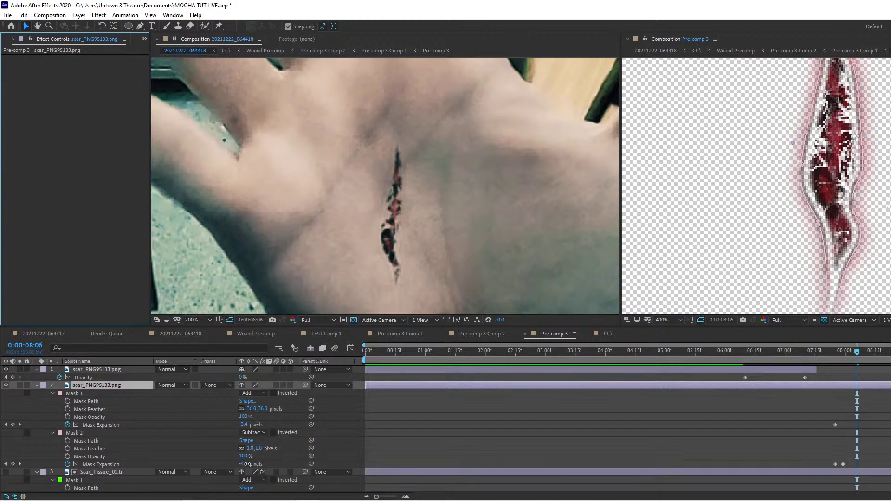
Set Mask 1's feather to 8 pixels, try Mask 2 expansions of -9.9 and -18.9 pixels at 0:00:08:06, and undo the expansion changes.
{"action": "left_click_drag", "start_coordinate": [249, 468], "coordinate": [247, 471]}
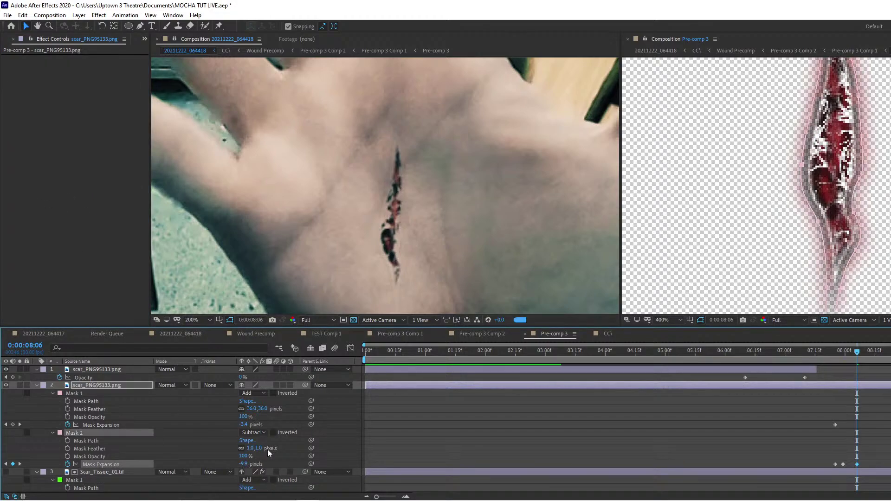
{"action": "type", "text": "8"}
{"action": "key", "text": "Return"}
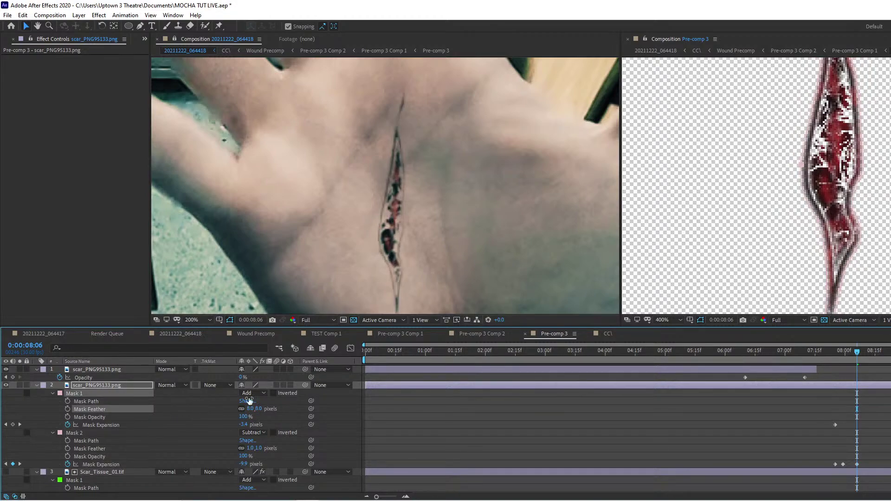
{"action": "left_click_drag", "start_coordinate": [245, 464], "coordinate": [241, 466]}
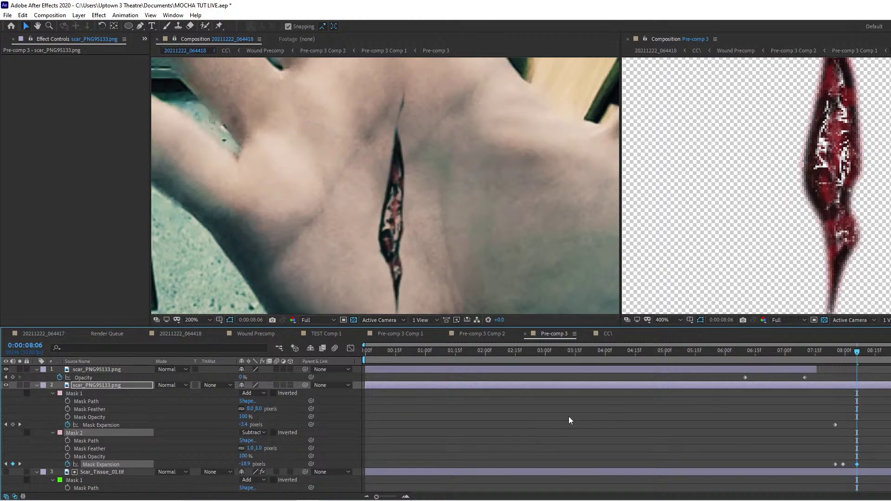
{"action": "key", "text": "ctrl+z"}
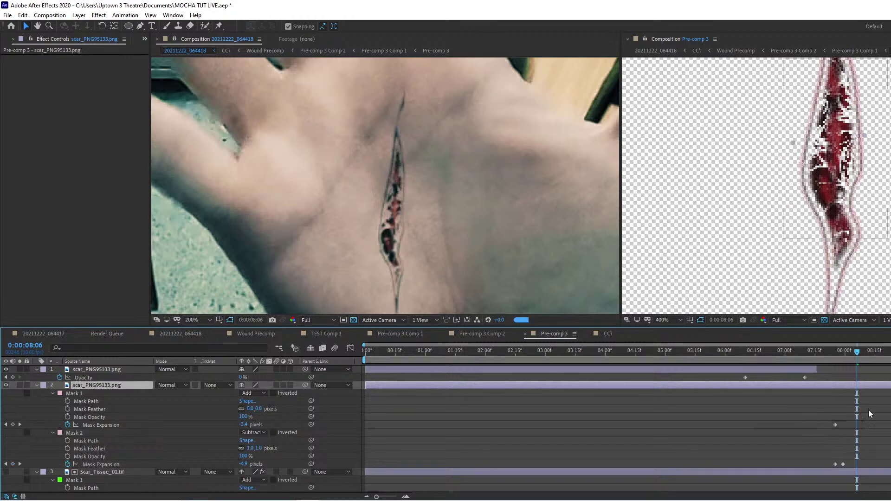
Set the second scar layer's feather to 2 pixels on Mask 1 and 100 pixels on Mask 2, checking frames up to 0:00:08:09.
{"action": "left_click_drag", "start_coordinate": [857, 353], "coordinate": [836, 359]}
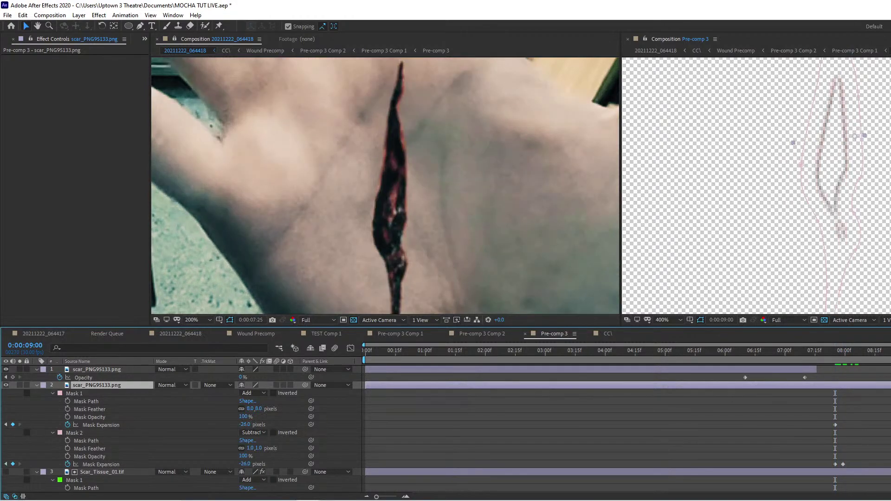
{"action": "left_click_drag", "start_coordinate": [837, 356], "coordinate": [832, 358]}
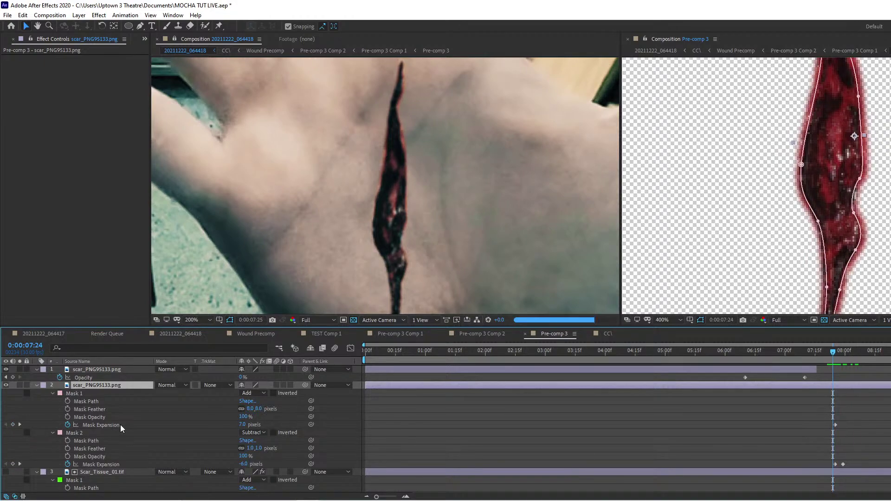
{"action": "mouse_move", "coordinate": [255, 413]}
{"action": "left_mouse_down"}
{"action": "mouse_move", "coordinate": [265, 413]}
{"action": "mouse_move", "coordinate": [247, 413]}
{"action": "left_mouse_up"}
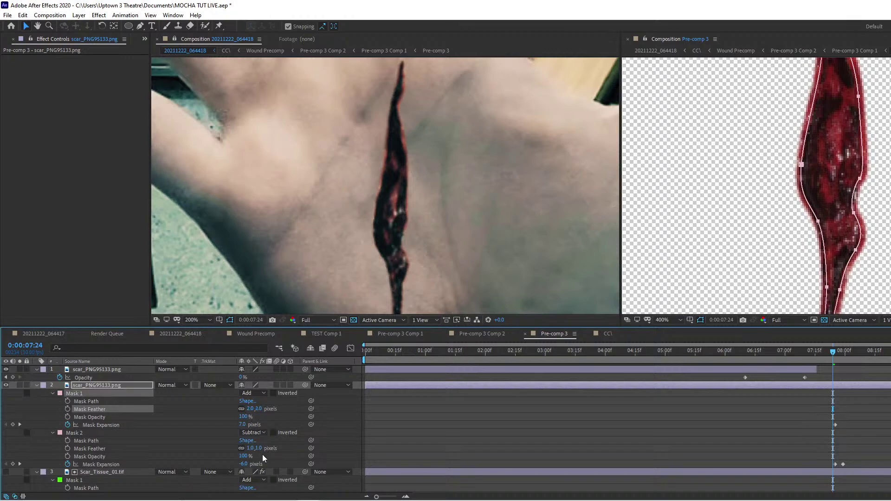
{"action": "left_click_drag", "start_coordinate": [256, 449], "coordinate": [188, 441]}
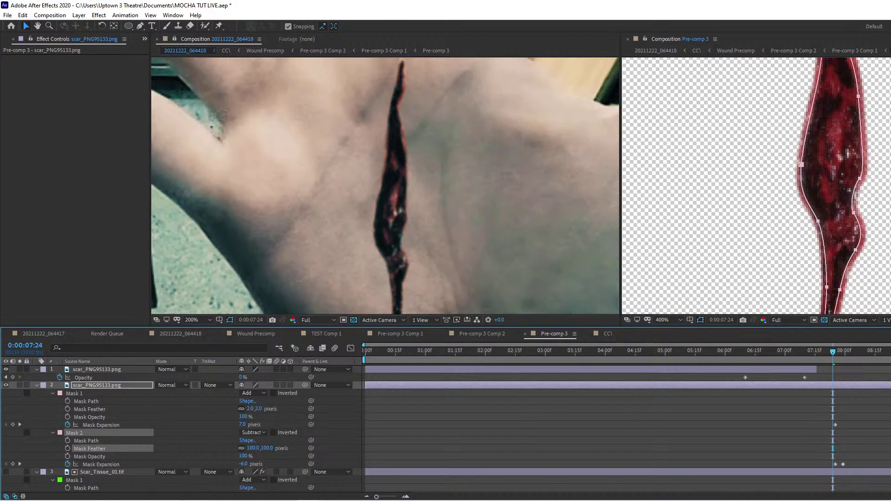
{"action": "left_click", "coordinate": [845, 352]}
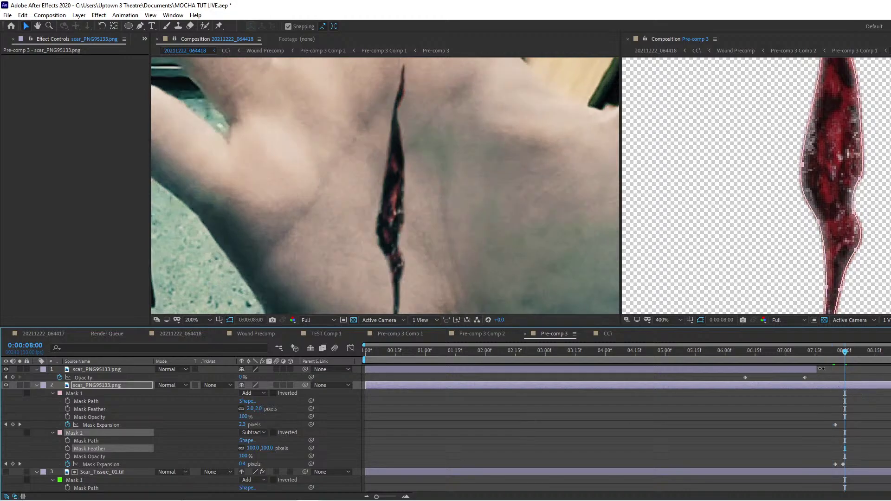
{"action": "left_click", "coordinate": [855, 352]}
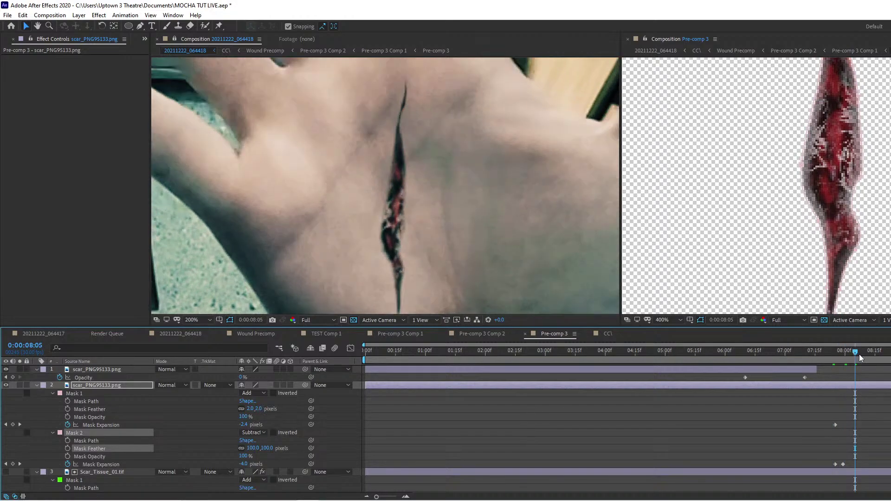
{"action": "left_click", "coordinate": [863, 353]}
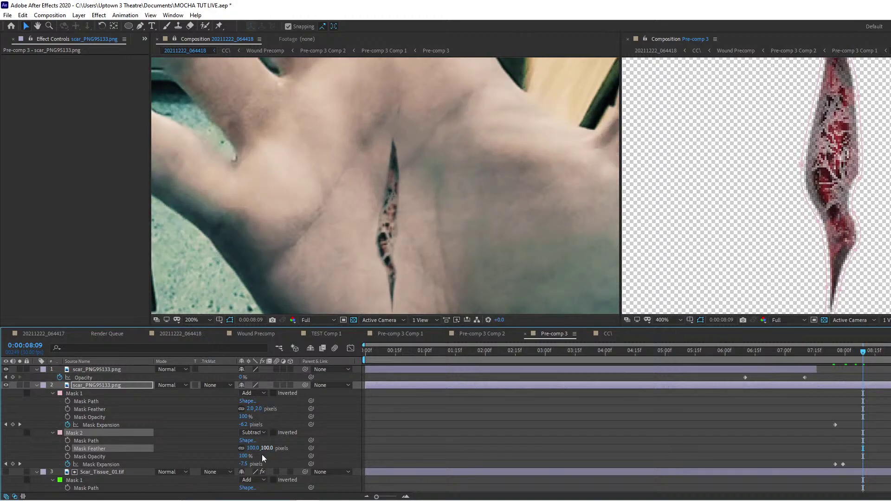
Set the second scar layer's Mask 2 feather to 41 pixels and expansion to -16.5 pixels at 0:00:08:09, checking frames up to 0:00:08:23.
{"action": "mouse_move", "coordinate": [243, 466]}
{"action": "left_mouse_down"}
{"action": "mouse_move", "coordinate": [264, 451]}
{"action": "mouse_move", "coordinate": [230, 451]}
{"action": "mouse_move", "coordinate": [267, 448]}
{"action": "mouse_move", "coordinate": [251, 466]}
{"action": "mouse_move", "coordinate": [235, 466]}
{"action": "left_mouse_up"}
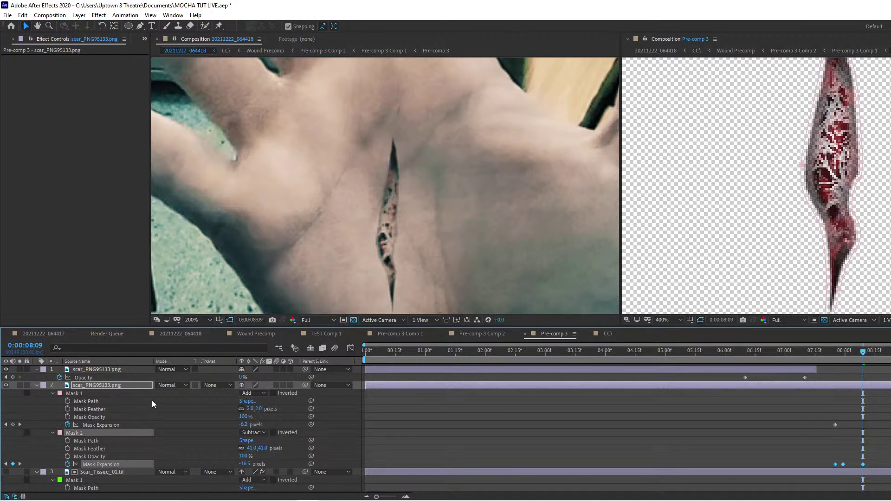
{"action": "left_click", "coordinate": [882, 354]}
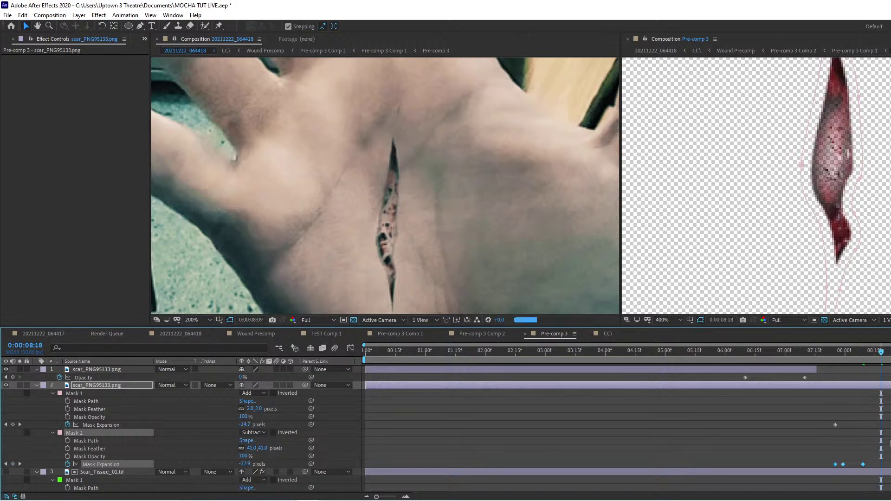
{"action": "left_click", "coordinate": [888, 355]}
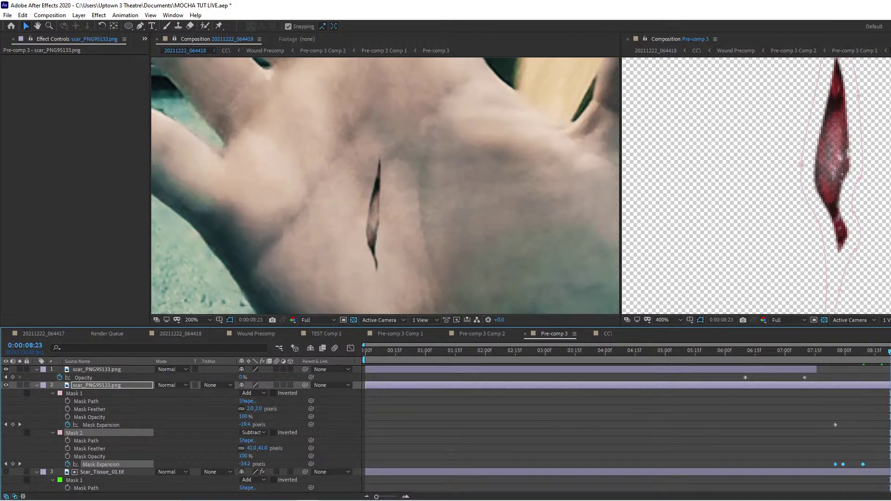
{"action": "left_click", "coordinate": [855, 354]}
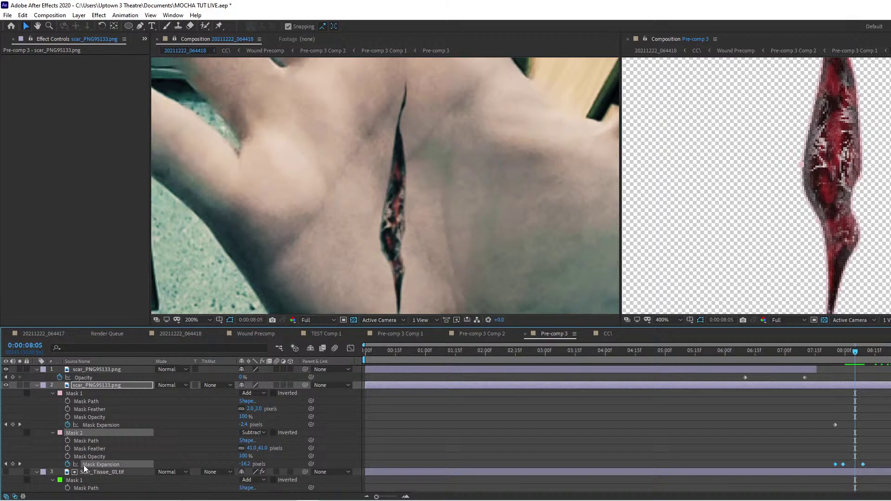
Try Luma, Alpha Inverted and Alpha track mattes from Scar_Tissue_01.tif on the fourth layer at 0:00:08:05, and restore Luma Inverted.
{"action": "scroll", "coordinate": [207, 428], "scroll_direction": "down", "scroll_amount": 1}
{"action": "left_click", "coordinate": [102, 448]}
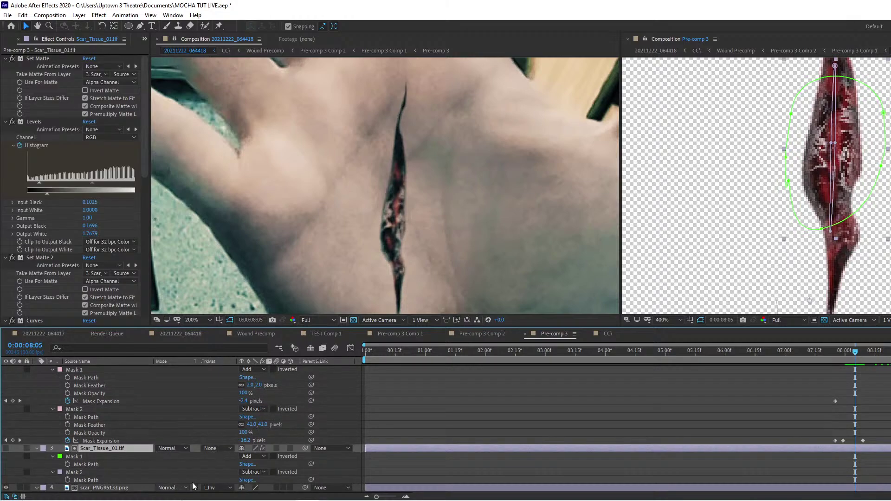
{"action": "left_click", "coordinate": [216, 488]}
{"action": "left_click", "coordinate": [218, 470]}
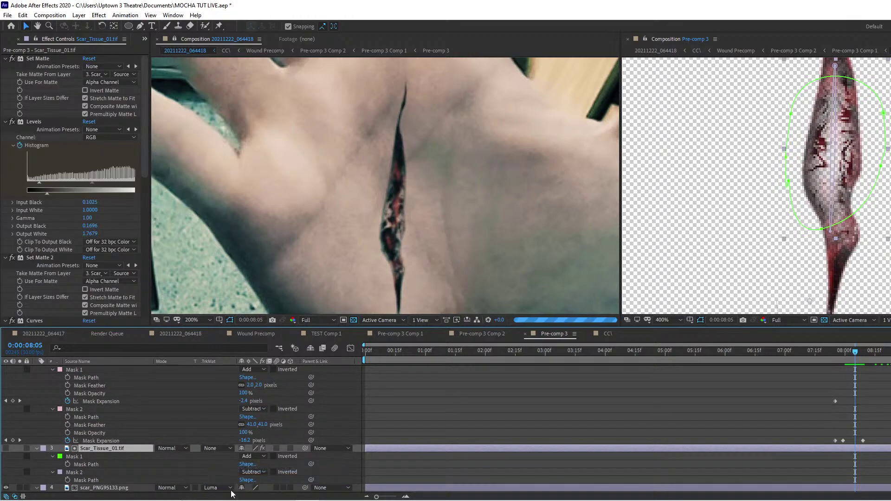
{"action": "left_click", "coordinate": [217, 488]}
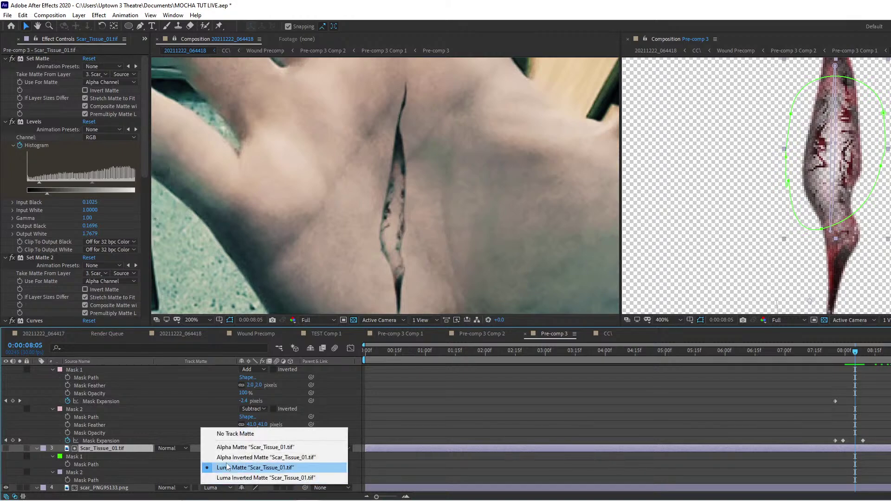
{"action": "left_click", "coordinate": [229, 468]}
{"action": "left_click", "coordinate": [217, 489]}
{"action": "left_click", "coordinate": [234, 458]}
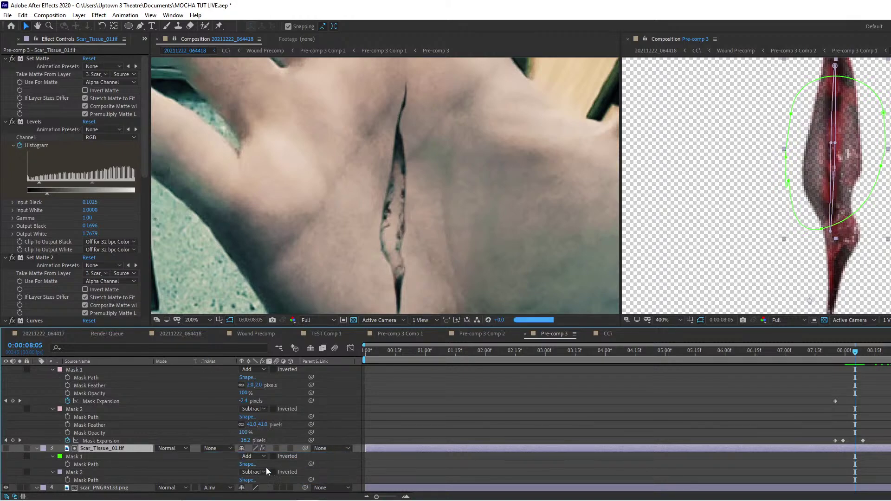
{"action": "left_click", "coordinate": [217, 488]}
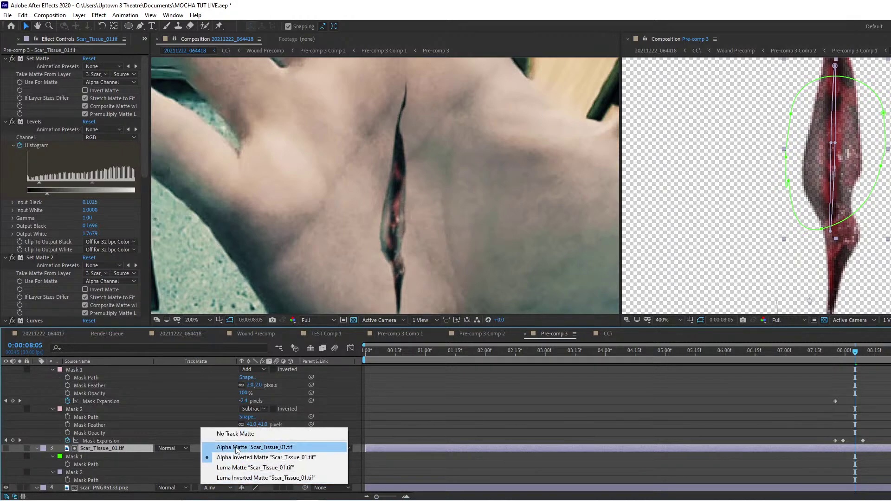
{"action": "left_click", "coordinate": [237, 450]}
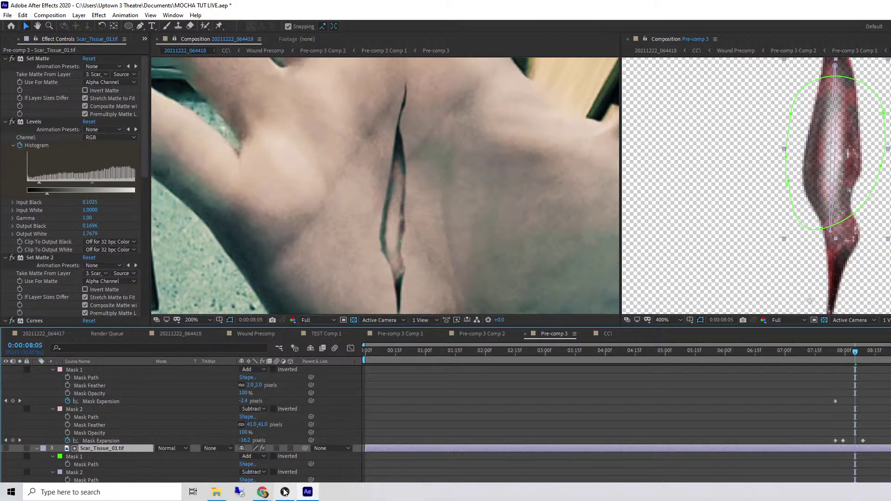
{"action": "left_click", "coordinate": [234, 488]}
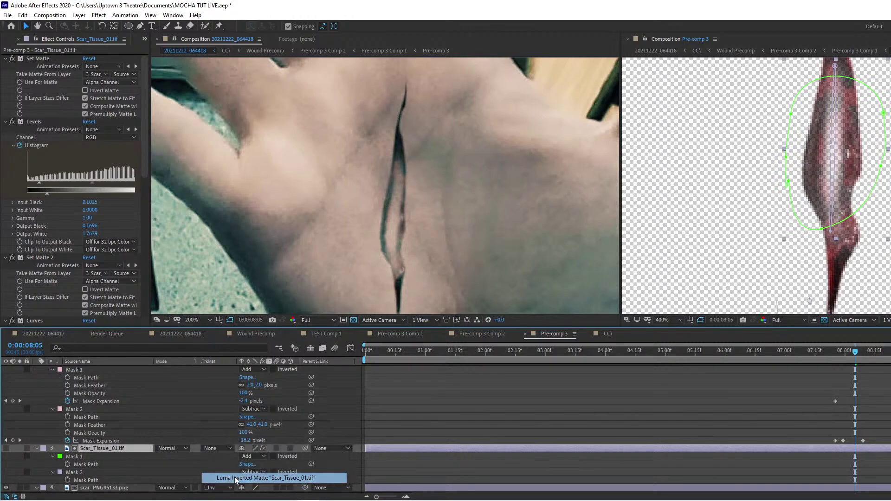
{"action": "left_click", "coordinate": [230, 474]}
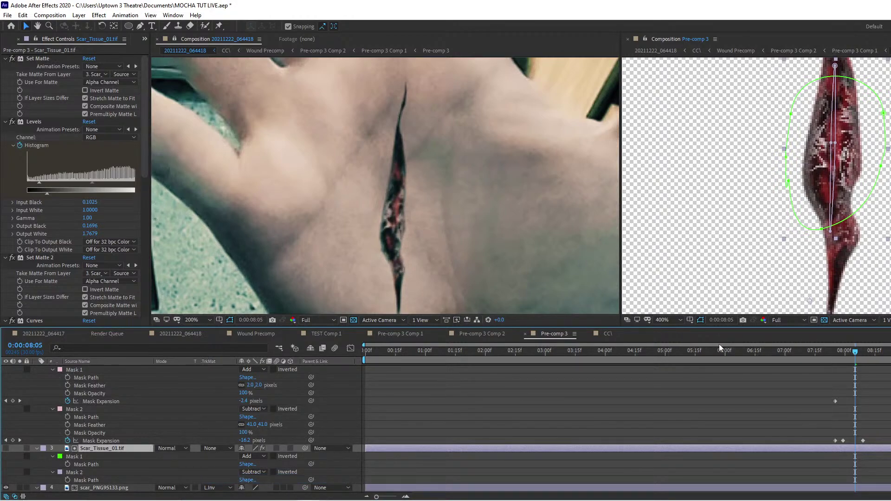
Delete the second scar layer's Mask 2 expansion keyframe at 0:00:08:09 and move both masks' final expansion keyframes to about 0:00:08:14.
{"action": "left_click_drag", "start_coordinate": [855, 353], "coordinate": [865, 353]}
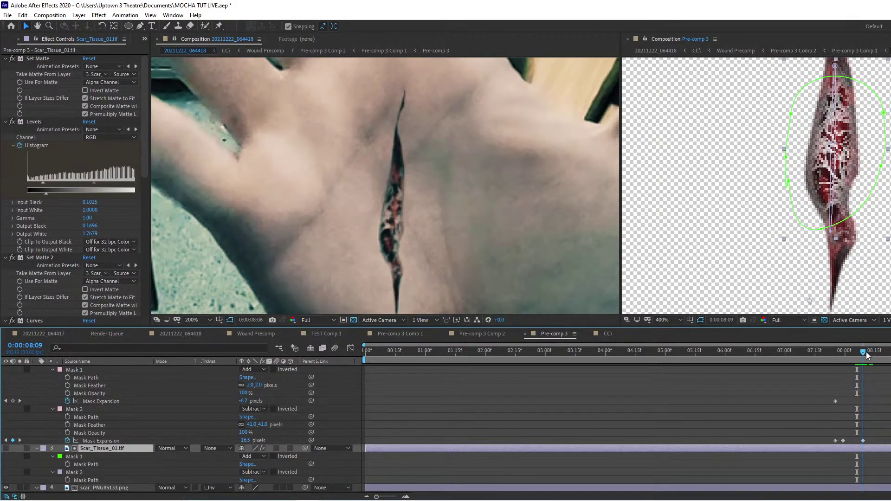
{"action": "scroll", "coordinate": [881, 399], "scroll_direction": "up", "scroll_amount": 1}
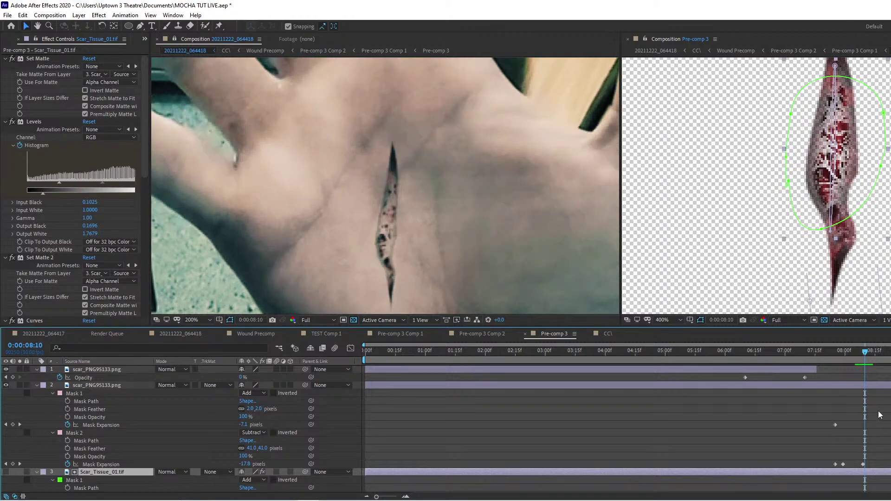
{"action": "scroll", "coordinate": [882, 409], "scroll_direction": "down", "scroll_amount": 1}
{"action": "left_click_drag", "start_coordinate": [888, 405], "coordinate": [866, 442]}
{"action": "key", "text": "Delete"}
{"action": "left_click_drag", "start_coordinate": [824, 353], "coordinate": [873, 357]}
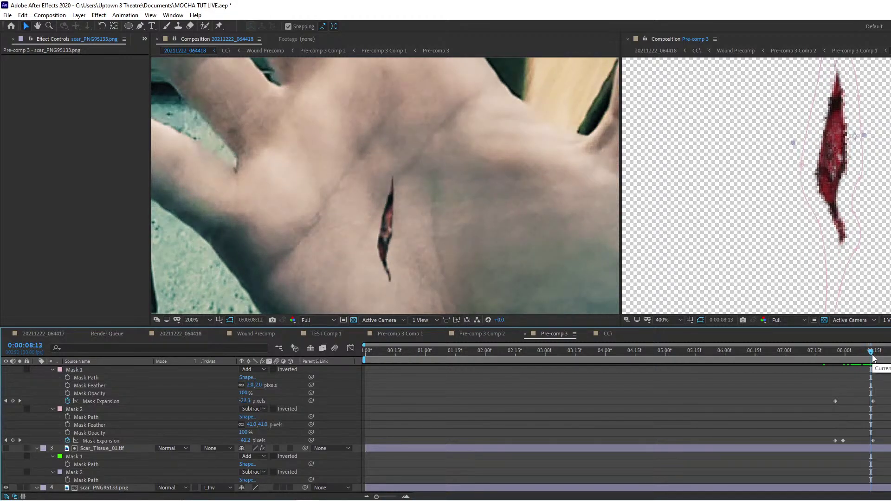
{"action": "left_click_drag", "start_coordinate": [872, 358], "coordinate": [857, 354]}
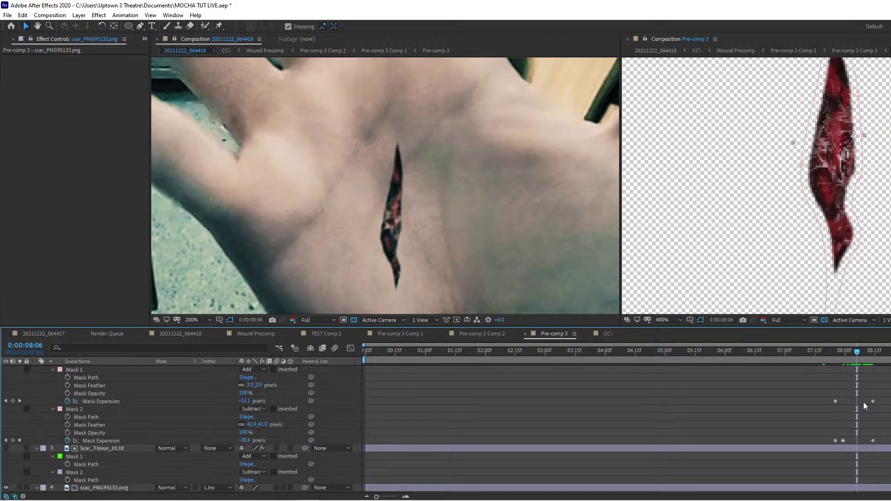
Shift Scar_Tissue_01.tif's Mask 2 expansion and Levels histogram keyframes about four frames earlier, checking frames from 0:00:07:21 to 0:00:08:15.
{"action": "scroll", "coordinate": [866, 407], "scroll_direction": "down", "scroll_amount": 1}
{"action": "scroll", "coordinate": [506, 410], "scroll_direction": "up", "scroll_amount": 2}
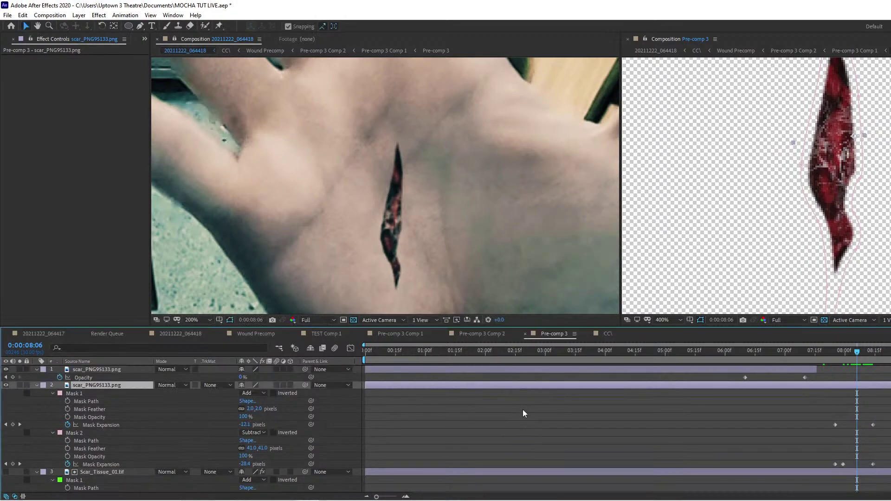
{"action": "scroll", "coordinate": [515, 409], "scroll_direction": "down", "scroll_amount": 4}
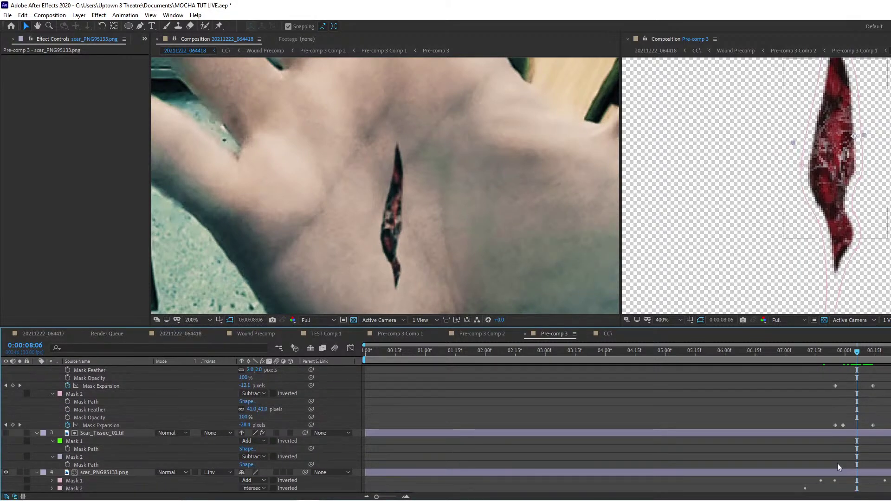
{"action": "left_click", "coordinate": [690, 437]}
{"action": "key", "text": "u"}
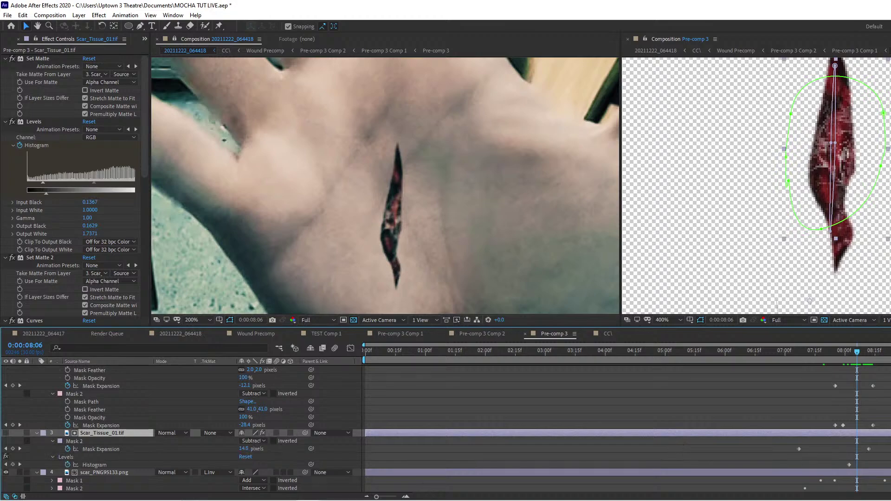
{"action": "left_click", "coordinate": [870, 449]}
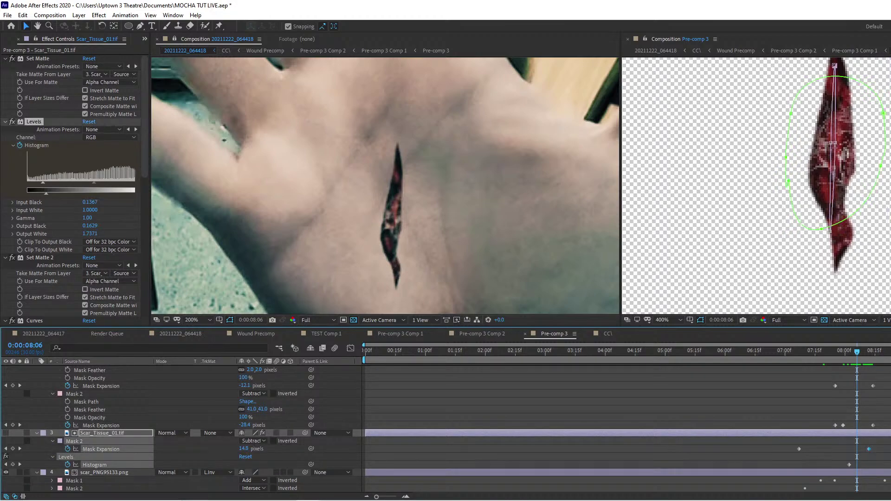
{"action": "left_click_drag", "start_coordinate": [889, 444], "coordinate": [789, 466]}
{"action": "mouse_move", "coordinate": [850, 465]}
{"action": "left_mouse_down"}
{"action": "mouse_move", "coordinate": [834, 466]}
{"action": "mouse_move", "coordinate": [843, 466]}
{"action": "left_mouse_up"}
{"action": "left_click_drag", "start_coordinate": [859, 354], "coordinate": [830, 355]}
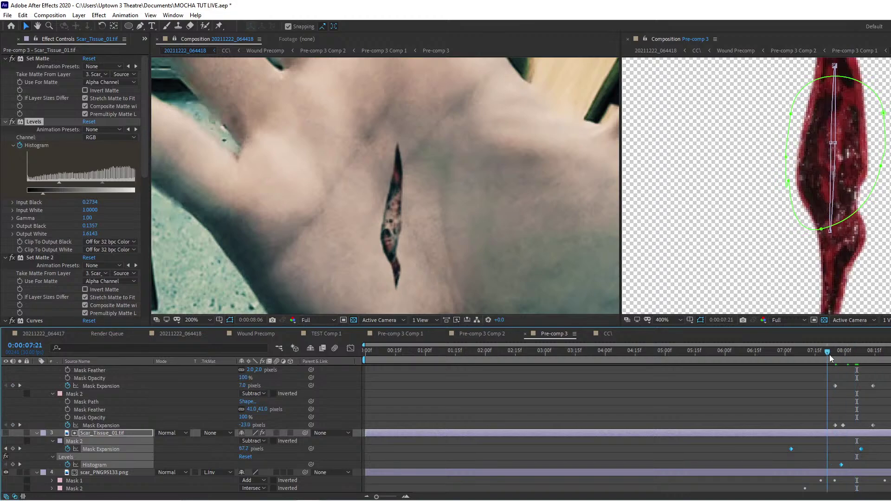
{"action": "left_click", "coordinate": [846, 355]}
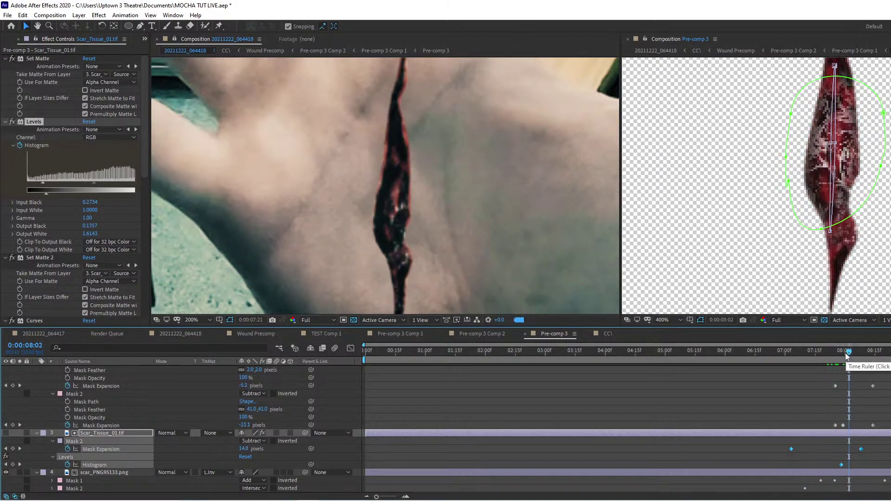
{"action": "left_click", "coordinate": [859, 355]}
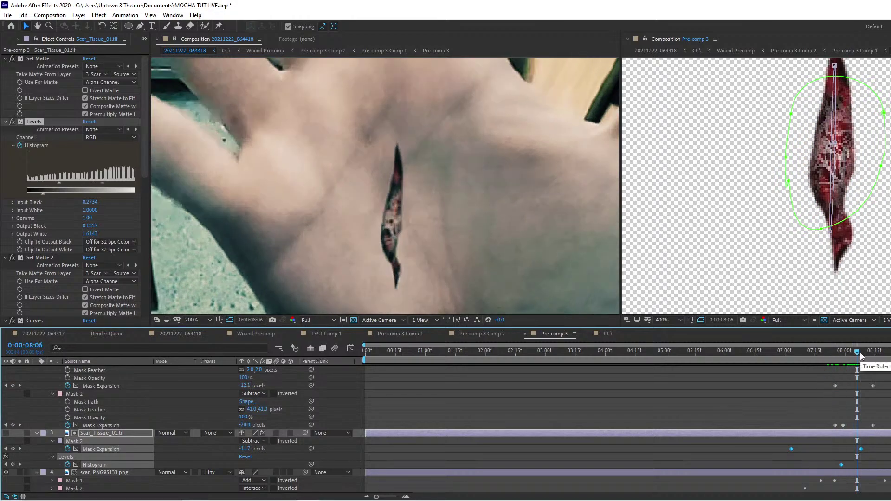
{"action": "left_click", "coordinate": [871, 352]}
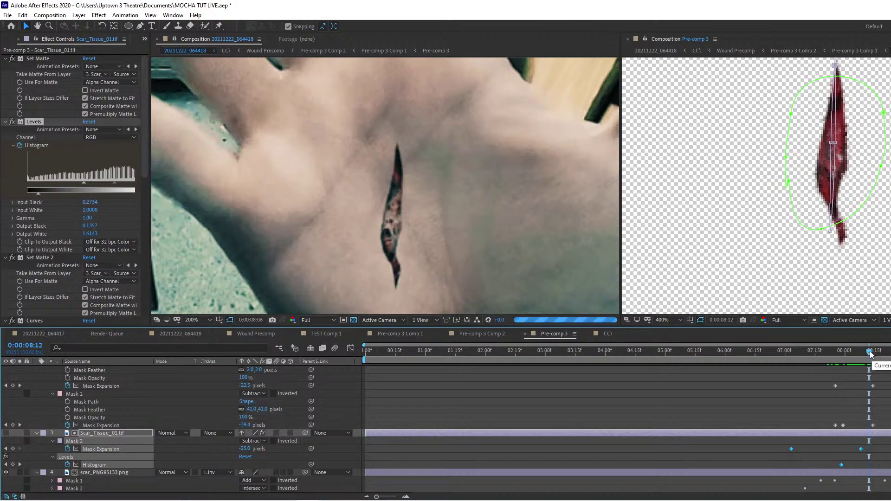
{"action": "left_click", "coordinate": [876, 354]}
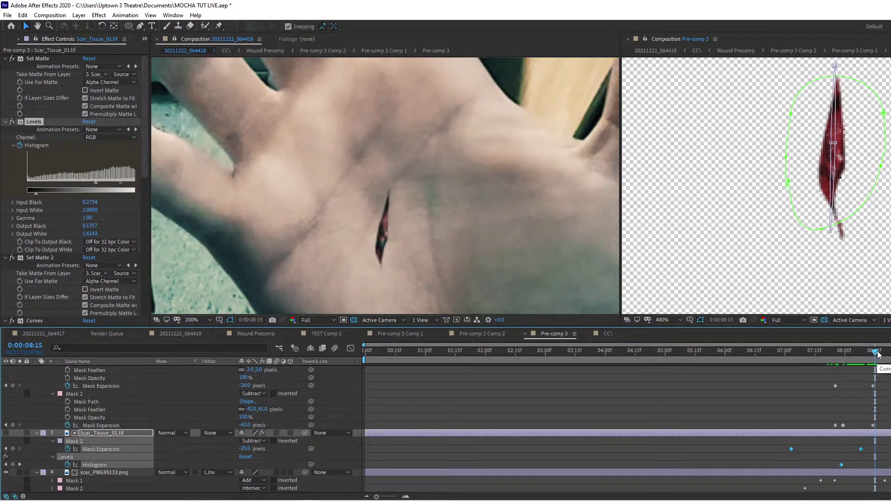
Cycle the fourth layer through its blending modes at 0:00:07:11, comparing Silhouette, Saturation, Lighten, Dissolve and Color among others, and restore Normal.
{"action": "left_click", "coordinate": [807, 353]}
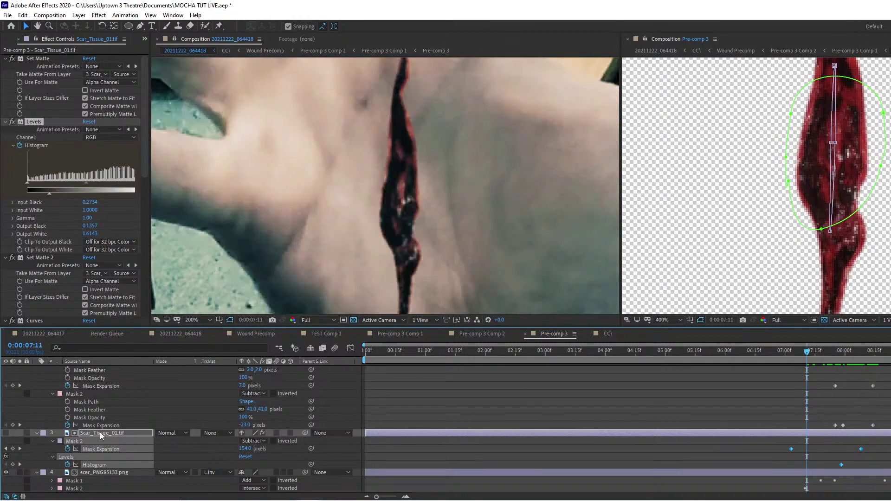
{"action": "left_click", "coordinate": [99, 433]}
{"action": "scroll", "coordinate": [129, 425], "scroll_direction": "up", "scroll_amount": 3}
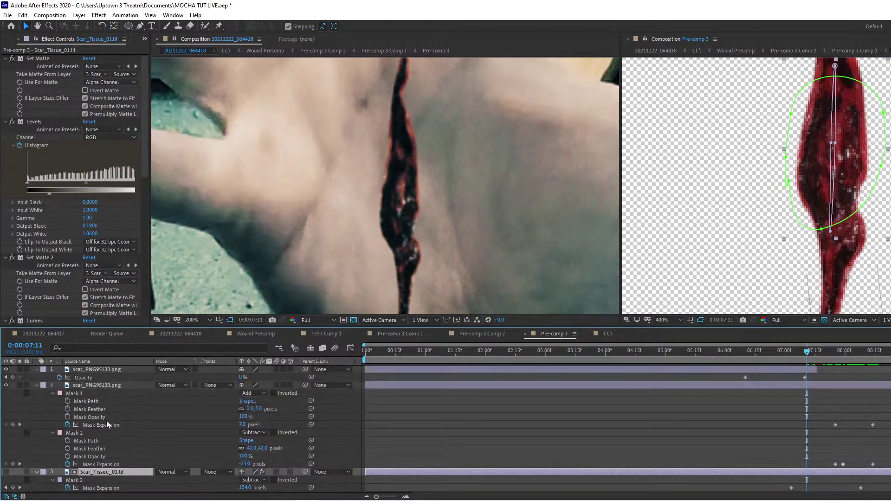
{"action": "scroll", "coordinate": [122, 459], "scroll_direction": "down", "scroll_amount": 3}
{"action": "left_click", "coordinate": [102, 471]}
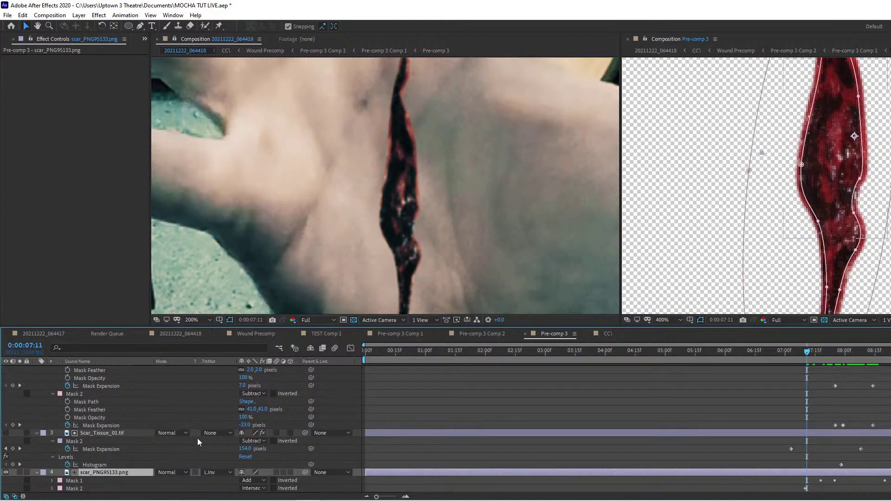
{"action": "key", "text": "shift+minus"}
{"action": "key", "text": "shift+minus"}
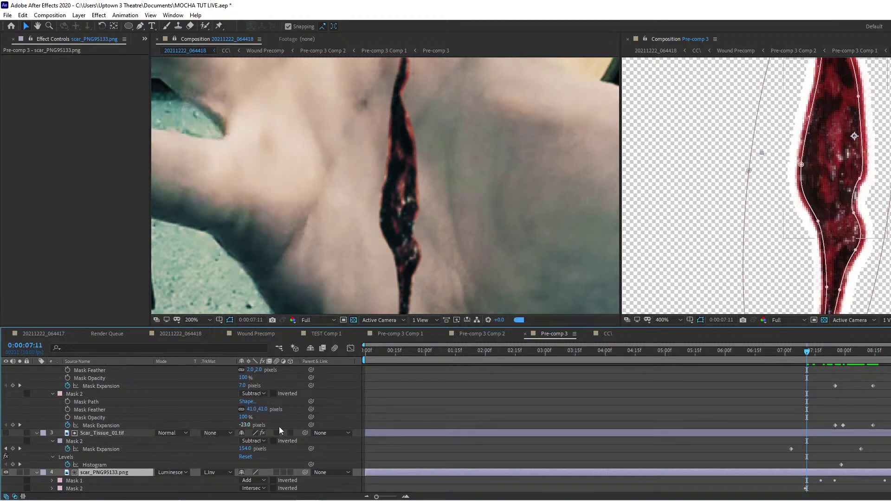
{"action": "key", "text": "shift+minus"}
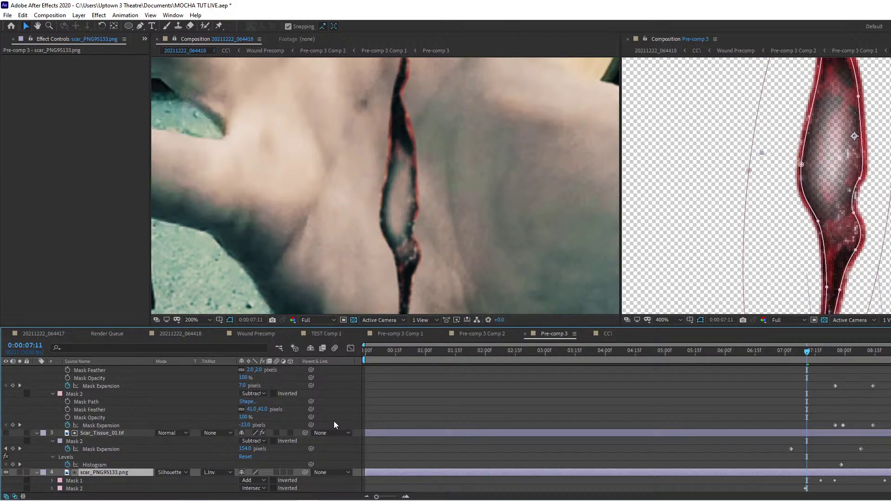
{"action": "key", "text": "shift+minus"}
{"action": "key", "text": "shift+minus"}
{"action": "key", "text": "shift+minus"}
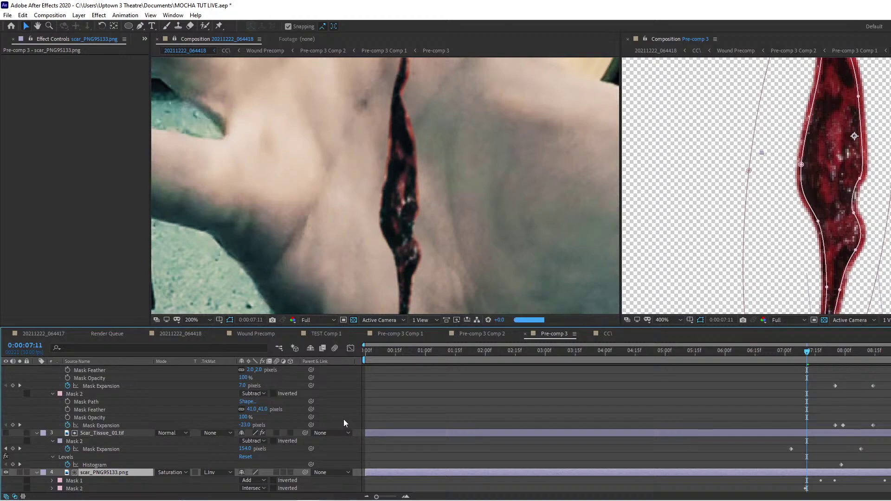
{"action": "key", "text": "shift+minus"}
{"action": "key", "text": "shift+minus"}
{"action": "key", "text": "shift+minus"}
{"action": "key", "text": "shift+minus"}
{"action": "key", "text": "shift+minus"}
{"action": "key", "text": "shift+minus"}
{"action": "key", "text": "shift+minus"}
{"action": "key", "text": "shift+minus"}
{"action": "key", "text": "shift+minus"}
{"action": "key", "text": "shift+minus"}
{"action": "key", "text": "shift+minus"}
{"action": "scroll", "coordinate": [523, 252], "scroll_direction": "down", "scroll_amount": 1}
{"action": "key", "text": "shift+minus"}
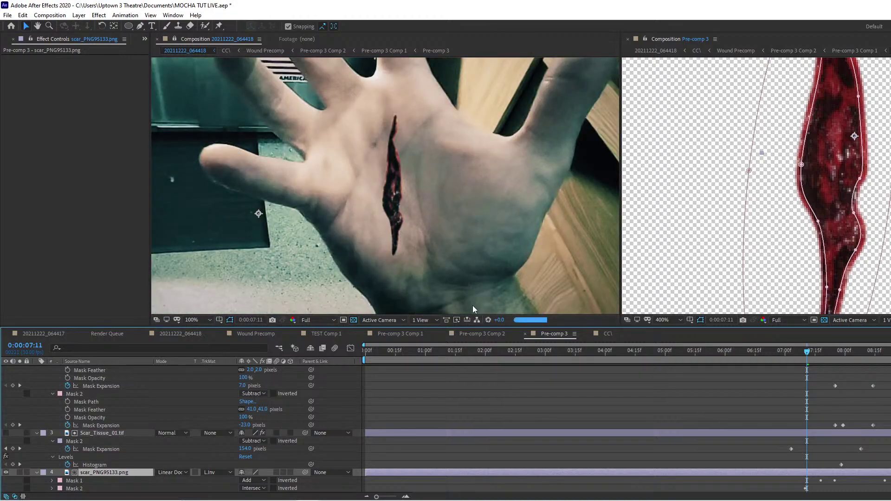
{"action": "key", "text": "shift+minus"}
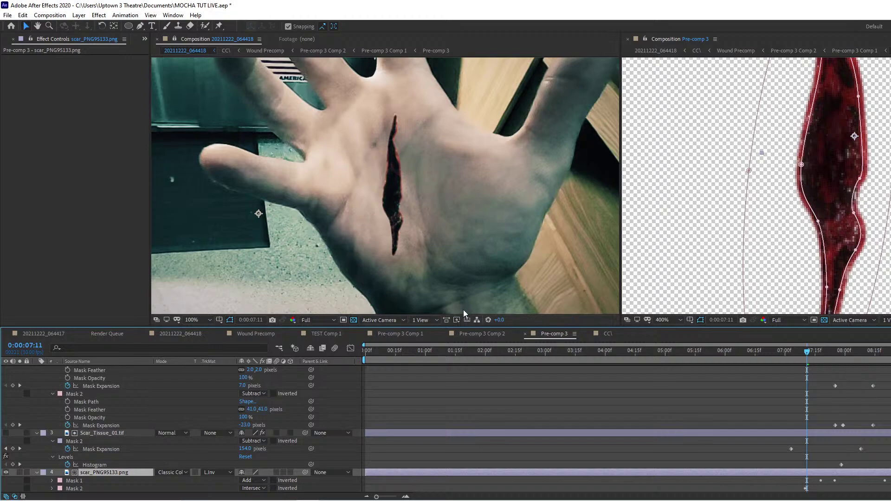
{"action": "key", "text": "shift+minus"}
{"action": "key", "text": "shift+minus"}
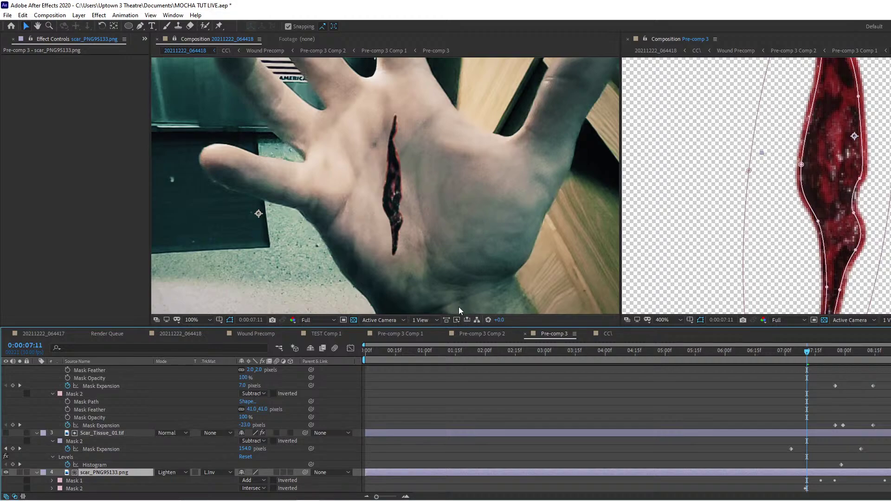
{"action": "key", "text": "shift+minus"}
{"action": "key", "text": "shift+minus"}
{"action": "key", "text": "shift+minus"}
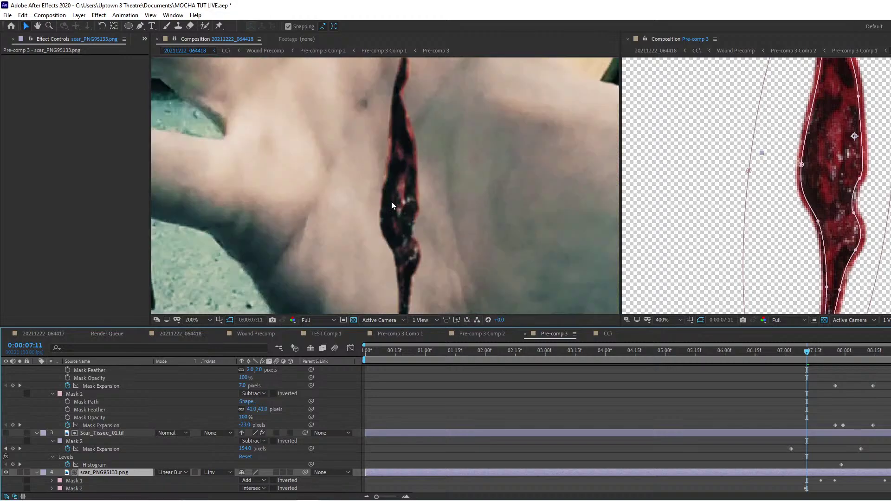
{"action": "scroll", "coordinate": [391, 201], "scroll_direction": "up", "scroll_amount": 1}
{"action": "key", "text": "shift+minus"}
{"action": "key", "text": "shift+minus"}
{"action": "key", "text": "shift+minus"}
{"action": "key", "text": "shift+minus"}
{"action": "key", "text": "shift+minus"}
{"action": "key", "text": "shift+minus"}
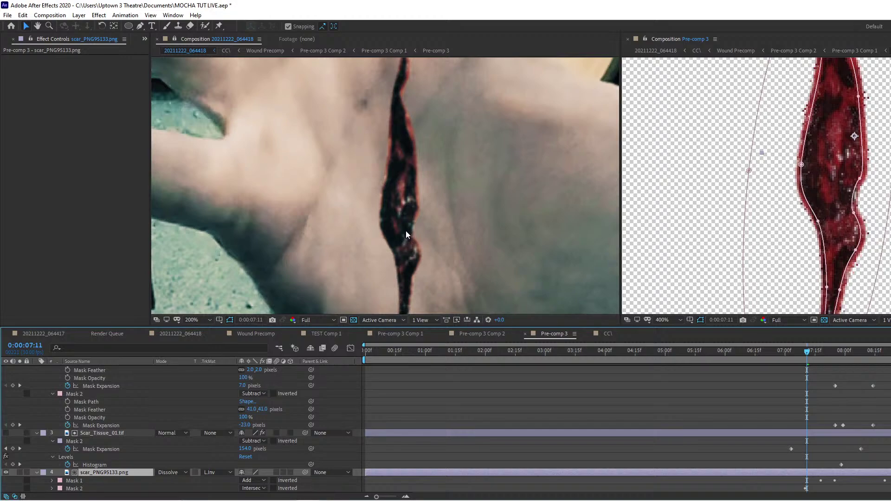
{"action": "key", "text": "shift+minus"}
{"action": "mouse_move", "coordinate": [458, 500]}
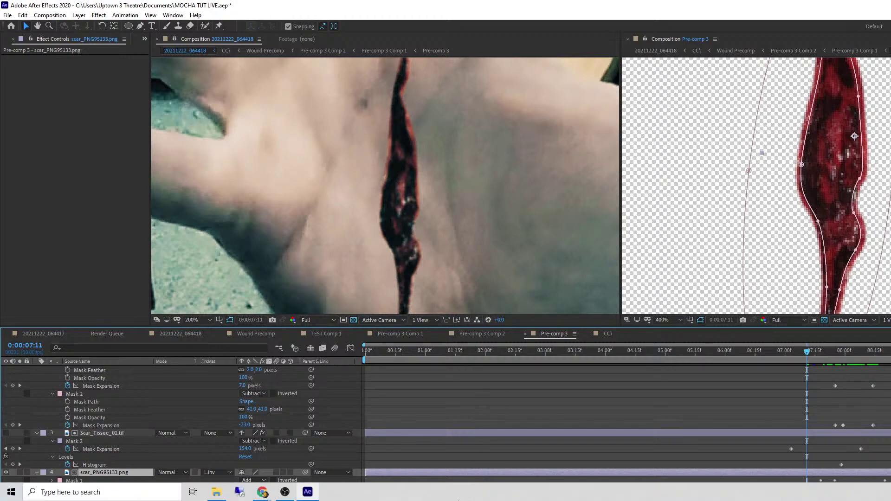
{"action": "key", "text": "shift+minus"}
{"action": "key", "text": "shift+minus"}
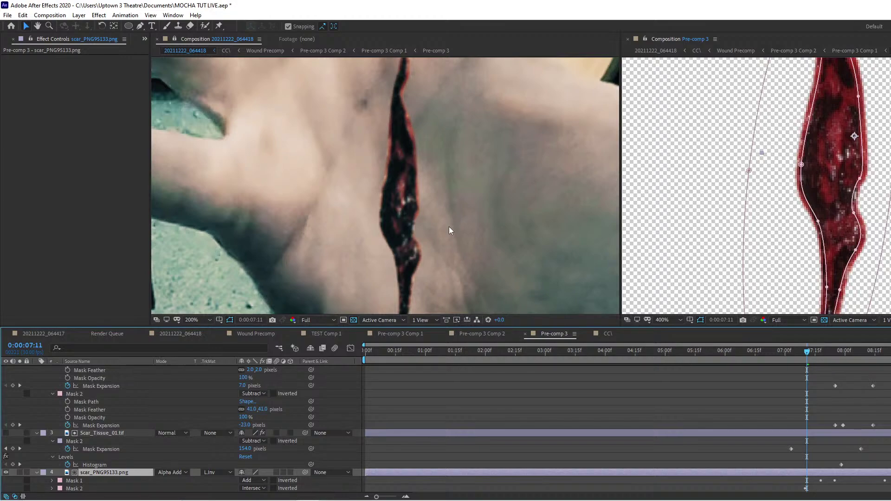
{"action": "key", "text": "shift+minus"}
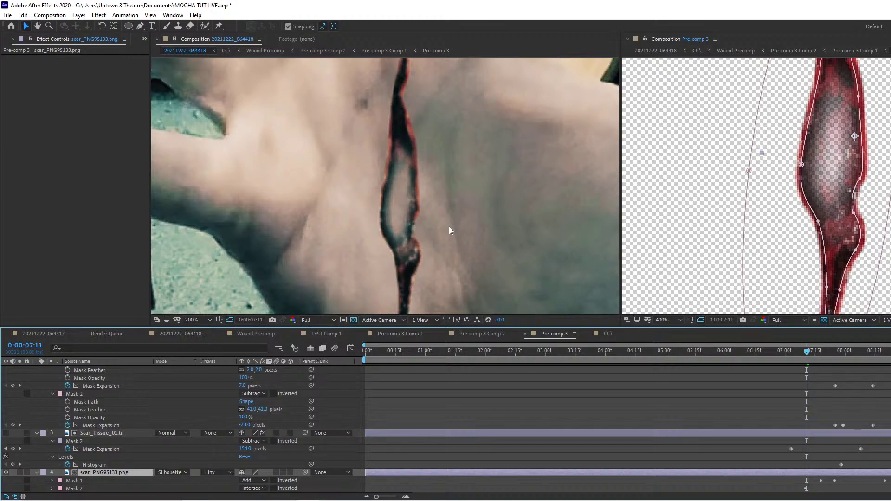
{"action": "key", "text": "shift+minus"}
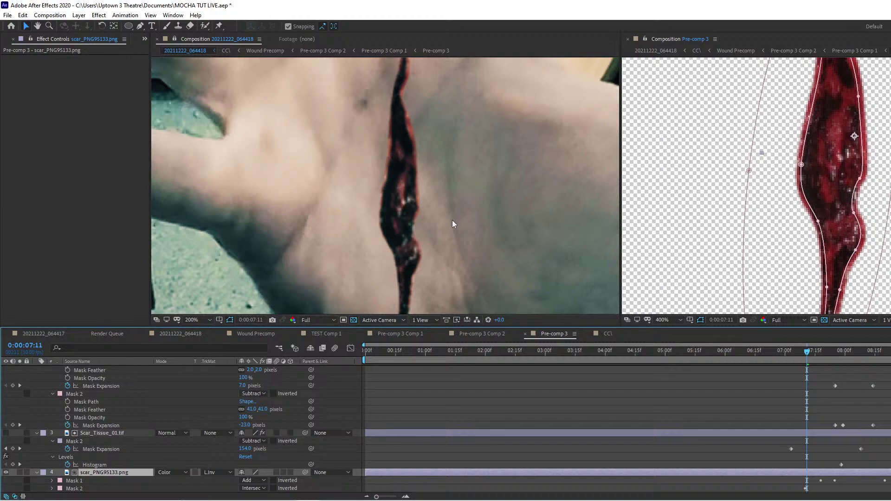
{"action": "left_click", "coordinate": [172, 473]}
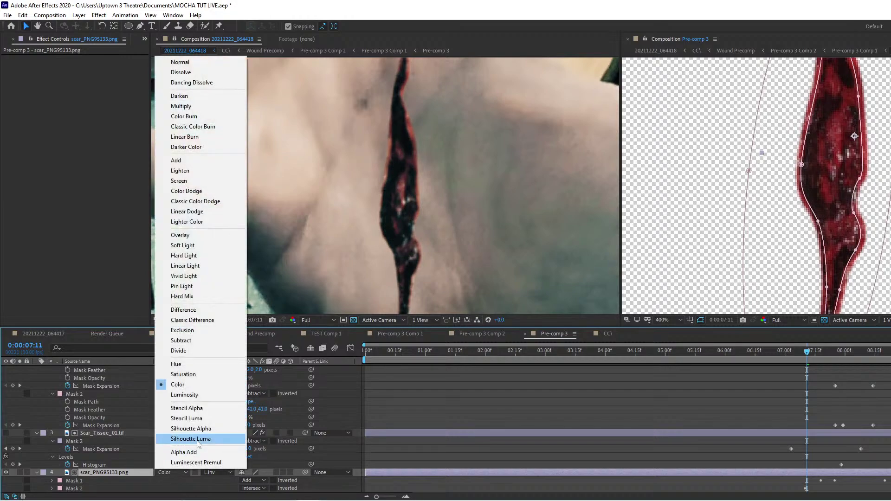
{"action": "left_click", "coordinate": [178, 63]}
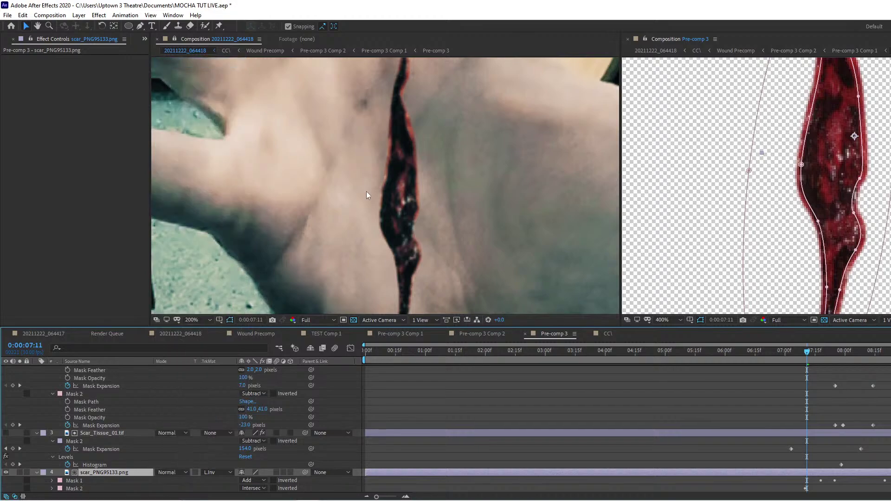
Try Luma, Alpha Inverted and Alpha track mattes on the fourth layer, comparing frames 0:00:07:11, 0:00:08:05 and 0:00:08:02, and restore Luma Inverted.
{"action": "left_click", "coordinate": [510, 189]}
{"action": "scroll", "coordinate": [511, 189], "scroll_direction": "down", "scroll_amount": 1}
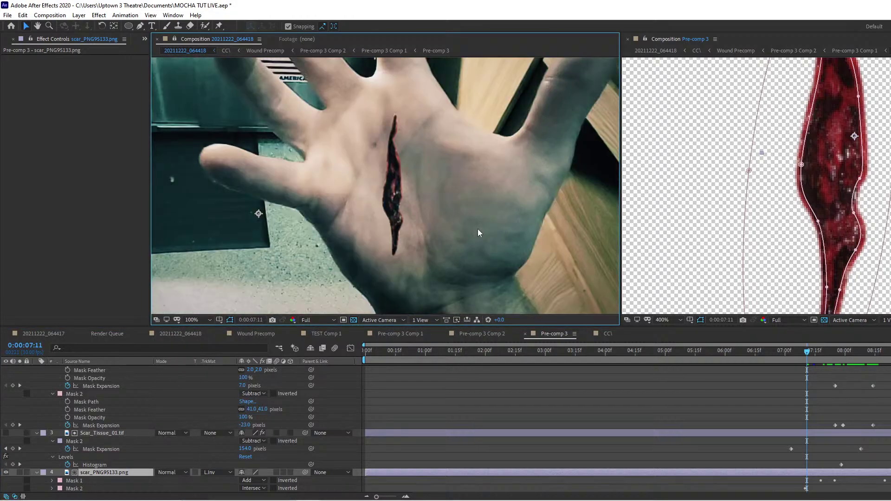
{"action": "left_click", "coordinate": [227, 475]}
{"action": "left_click", "coordinate": [227, 451]}
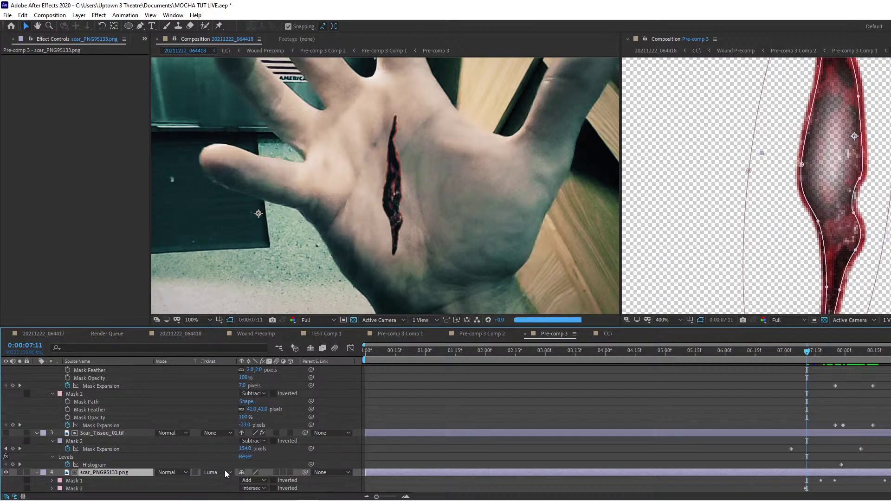
{"action": "left_click", "coordinate": [221, 471]}
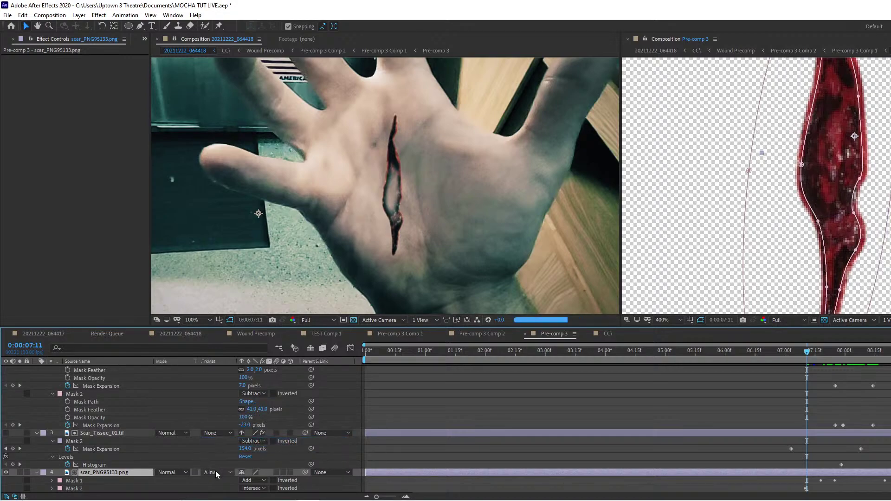
{"action": "key", "text": "space"}
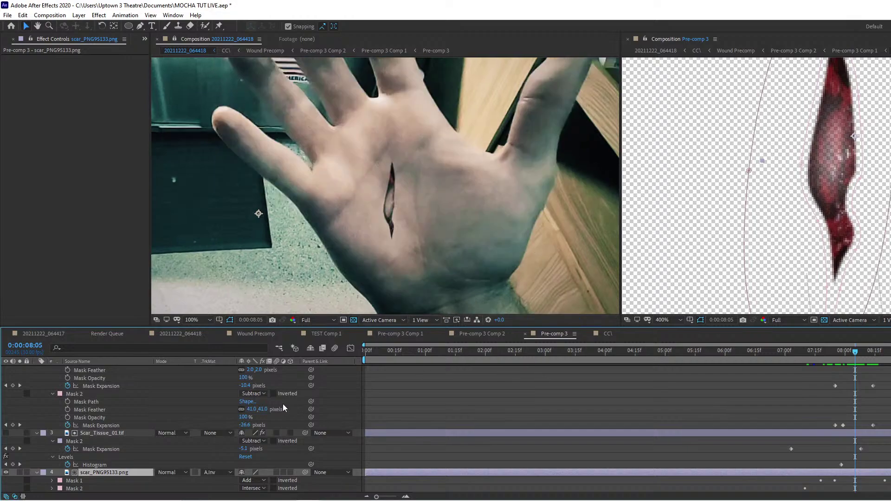
{"action": "left_click", "coordinate": [211, 472]}
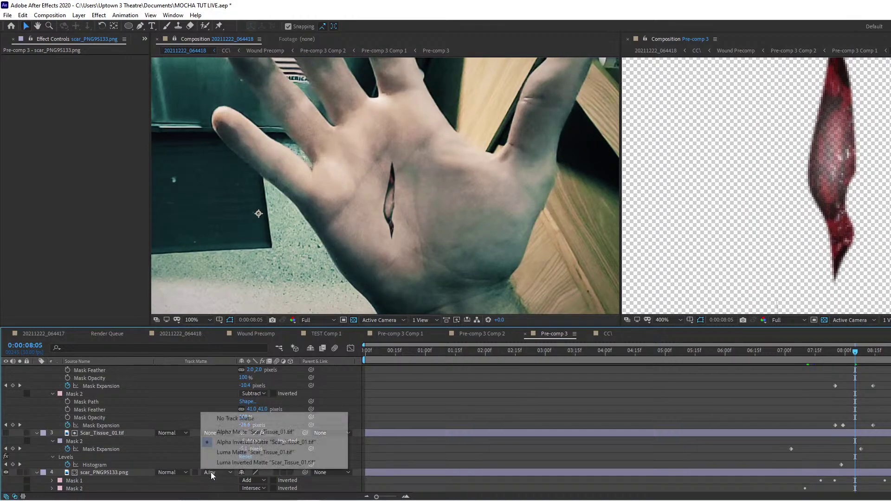
{"action": "left_click", "coordinate": [218, 424]}
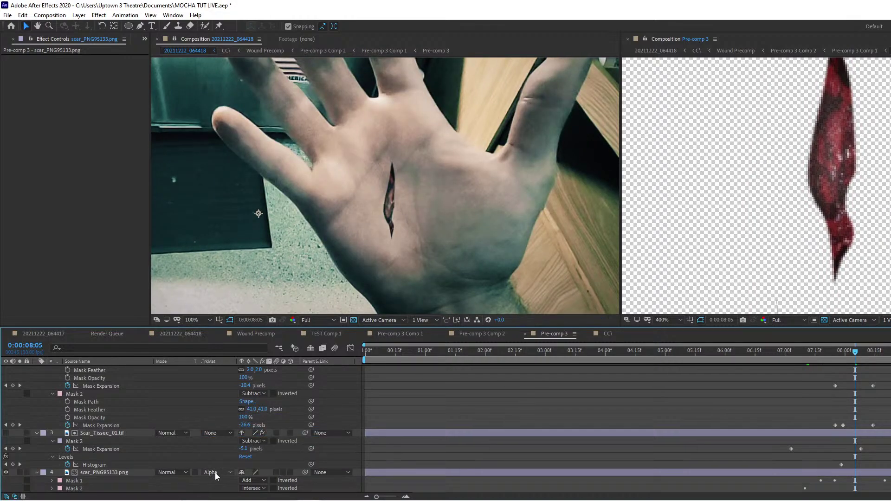
{"action": "left_click_drag", "start_coordinate": [856, 351], "coordinate": [850, 353]}
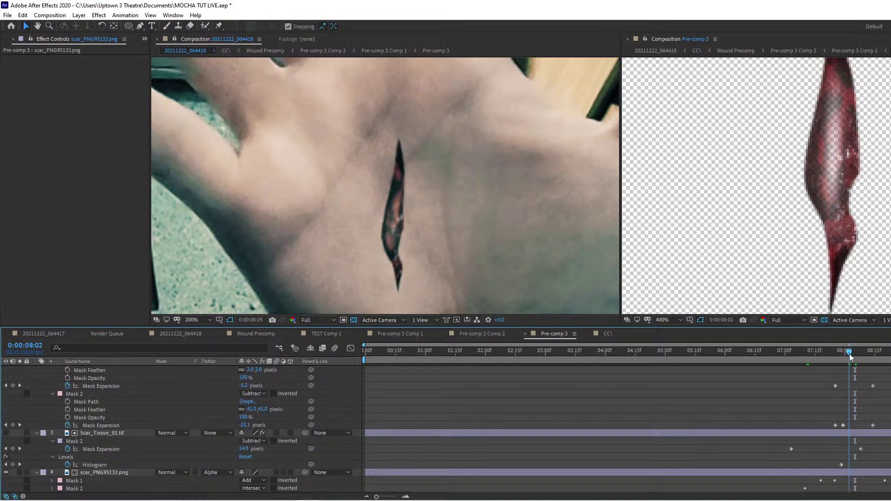
{"action": "left_click", "coordinate": [214, 473]}
{"action": "left_click", "coordinate": [209, 463]}
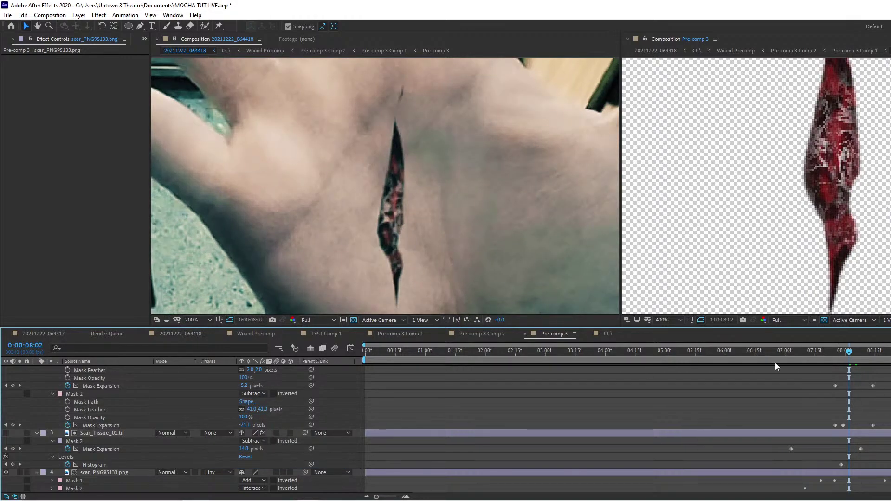
Examine the closing wound backward from 0:00:08:02 to 0:00:07:16 to check how the scar tissue appears.
{"action": "mouse_move", "coordinate": [843, 355]}
{"action": "left_mouse_down"}
{"action": "mouse_move", "coordinate": [829, 356]}
{"action": "mouse_move", "coordinate": [849, 356]}
{"action": "mouse_move", "coordinate": [837, 358]}
{"action": "left_mouse_up"}
{"action": "scroll", "coordinate": [803, 389], "scroll_direction": "up", "scroll_amount": 3}
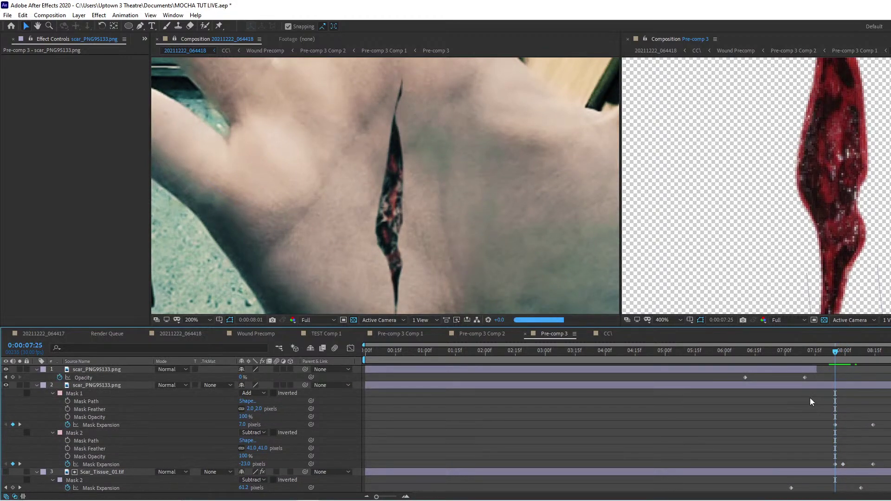
{"action": "key", "text": "Page_Up"}
{"action": "key", "text": "Page_Up"}
{"action": "key", "text": "Page_Up"}
{"action": "key", "text": "Page_Up"}
{"action": "key", "text": "Page_Up"}
{"action": "key", "text": "Page_Up"}
{"action": "key", "text": "Page_Up"}
{"action": "key", "text": "Page_Up"}
{"action": "key", "text": "Page_Up"}
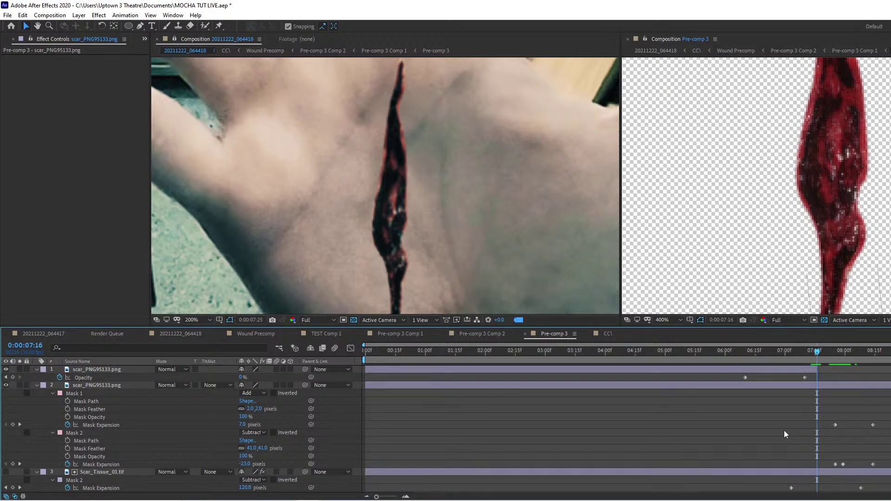
Try shifting Scar_Tissue_01.tif's first Mask 2 expansion keyframe and Levels histogram keyframe about 11 frames earlier, checking frames up to 0:00:07:18.
{"action": "left_click", "coordinate": [99, 473]}
{"action": "scroll", "coordinate": [553, 403], "scroll_direction": "down", "scroll_amount": 2}
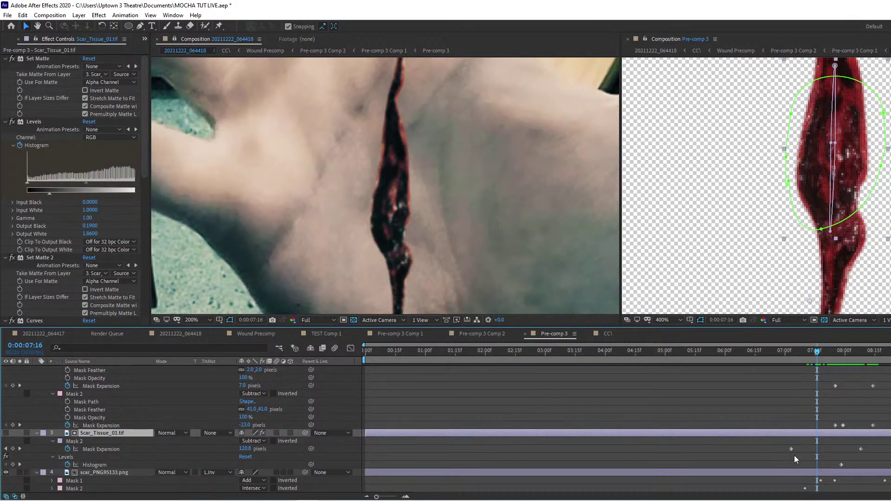
{"action": "left_click_drag", "start_coordinate": [773, 442], "coordinate": [819, 466]}
{"action": "left_click_drag", "start_coordinate": [739, 352], "coordinate": [821, 353]}
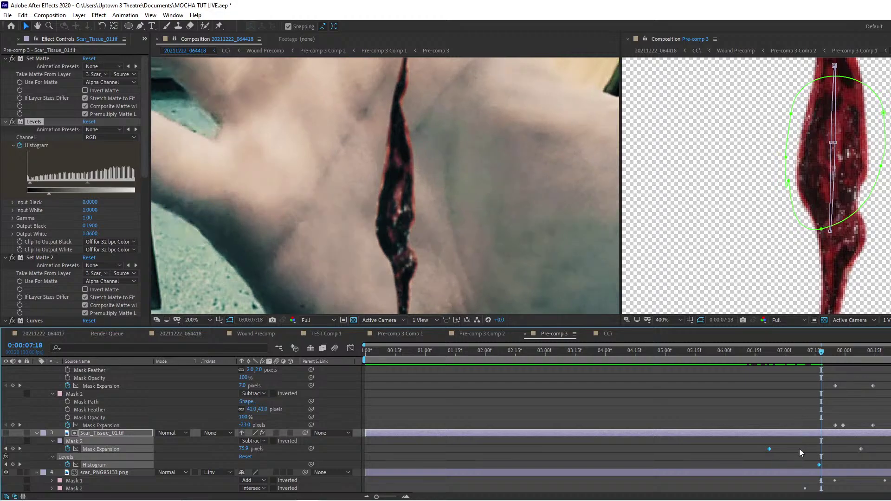
Try moving the Levels histogram keyframe to about 0:00:07:05, checking frames around 0:00:07:21, and undo the recent keyframe shifts.
{"action": "left_click", "coordinate": [802, 464]}
{"action": "left_click_drag", "start_coordinate": [820, 466], "coordinate": [796, 467]}
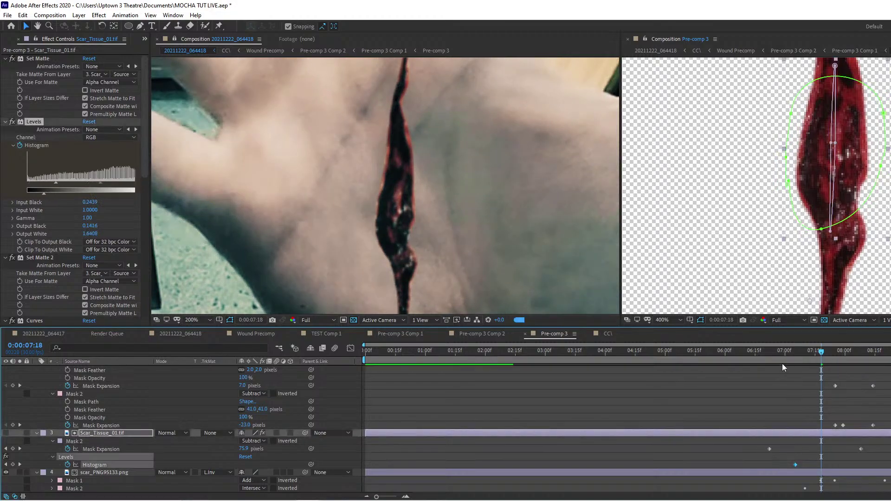
{"action": "left_click_drag", "start_coordinate": [793, 354], "coordinate": [816, 354]}
{"action": "left_click", "coordinate": [828, 353]}
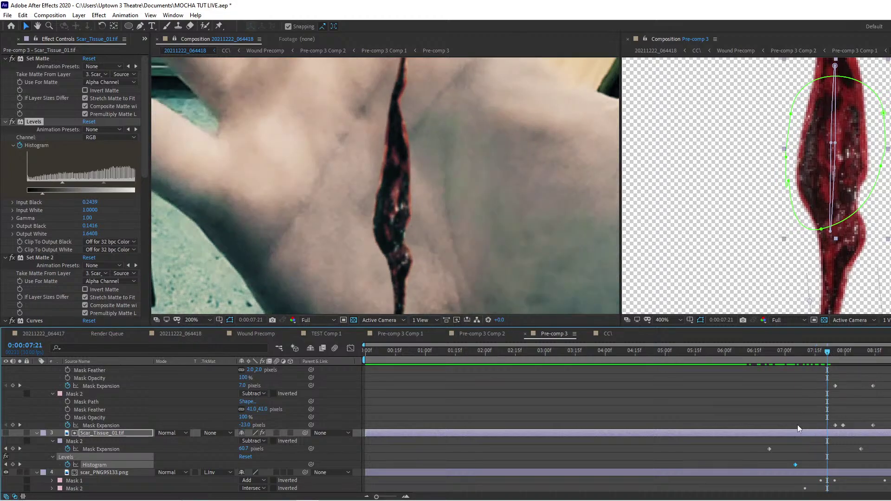
{"action": "left_click", "coordinate": [842, 353]}
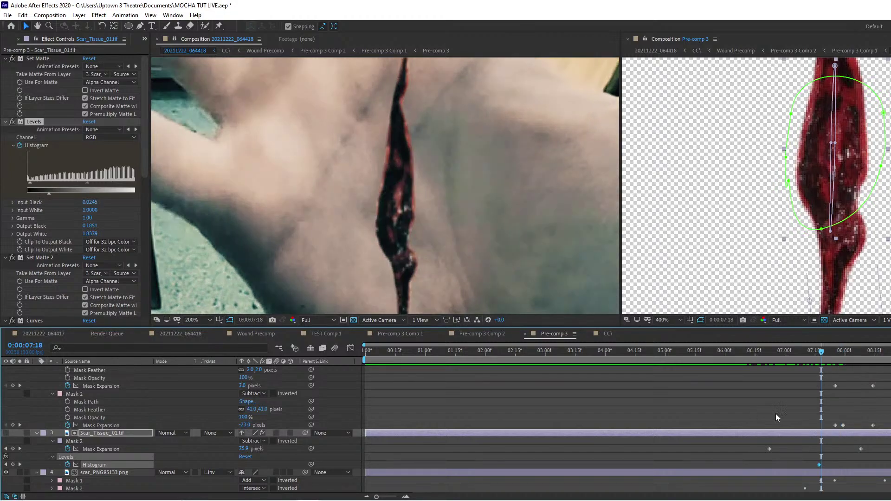
{"action": "key", "text": "Page_Up"}
{"action": "key", "text": "Page_Up"}
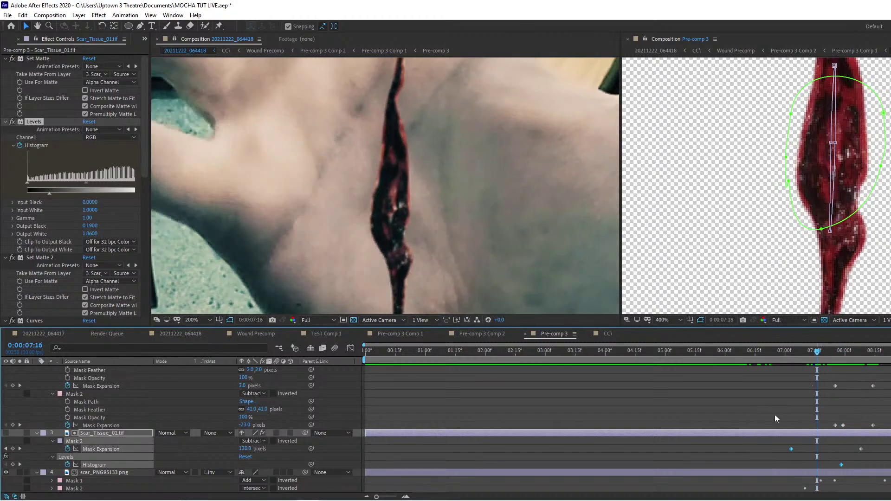
Deselect the keyframes and collapse the keyframed properties of the Scar_Tissue_01.tif layer.
{"action": "left_click", "coordinate": [766, 464]}
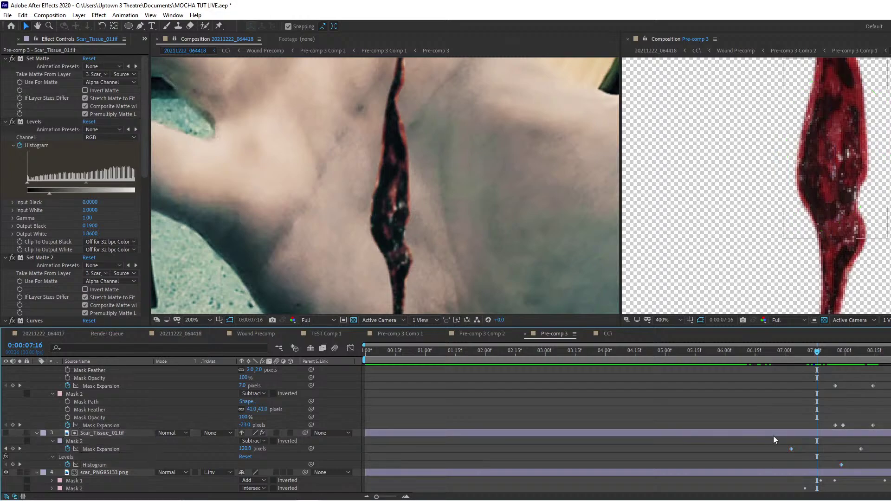
{"action": "left_click", "coordinate": [715, 434]}
{"action": "key", "text": "u"}
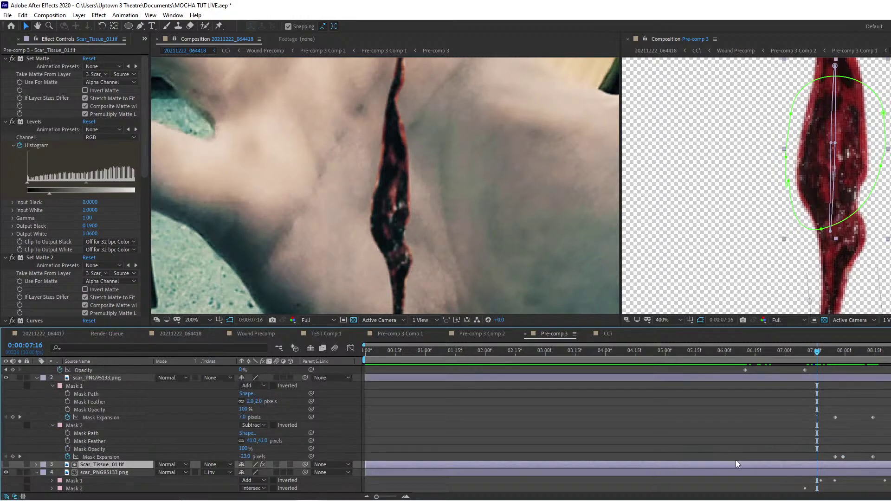
Reveal the keyframed properties of Scar_Tissue_01.tif and move to its Levels histogram keyframe at 0:00:07:28.
{"action": "key", "text": "u"}
{"action": "scroll", "coordinate": [761, 420], "scroll_direction": "down", "scroll_amount": 2}
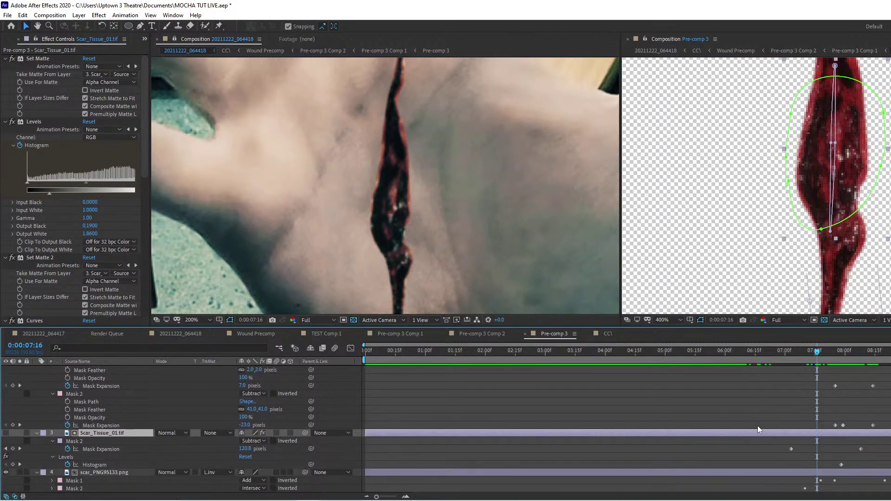
{"action": "scroll", "coordinate": [732, 384], "scroll_direction": "up", "scroll_amount": 3}
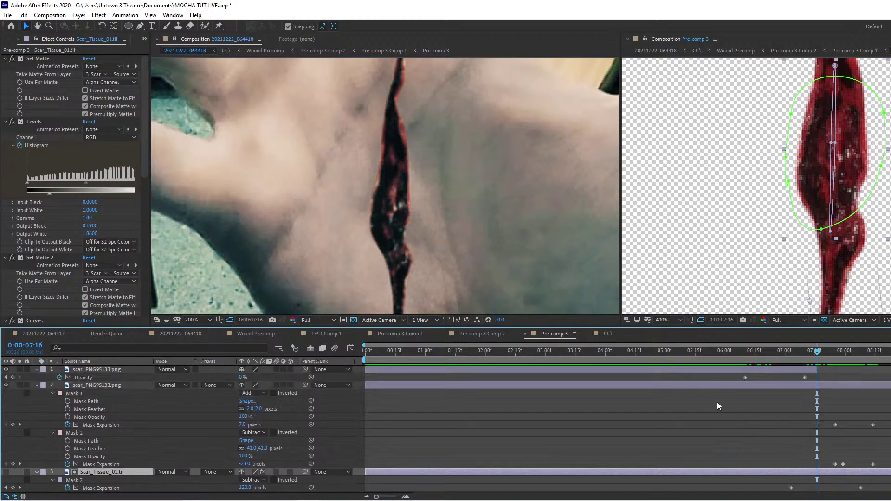
{"action": "scroll", "coordinate": [766, 408], "scroll_direction": "down", "scroll_amount": 3}
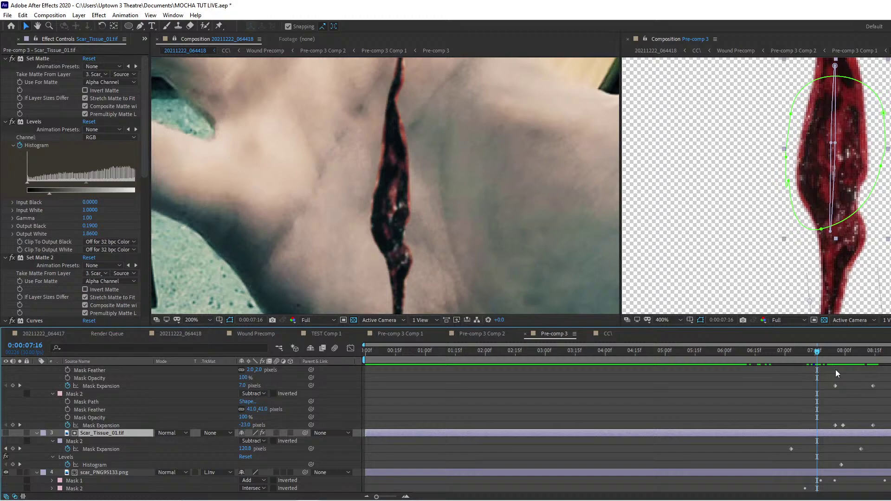
{"action": "left_click", "coordinate": [842, 352]}
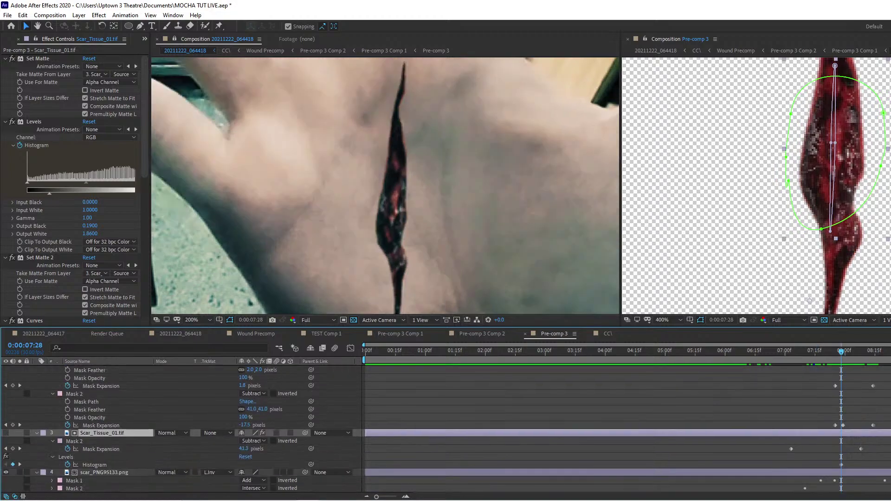
Toggle the visibility of scar_PNG95133.png layers 2 and 4 to compare what each contributes to the wound at 0:00:07:28.
{"action": "scroll", "coordinate": [820, 443], "scroll_direction": "up", "scroll_amount": 3}
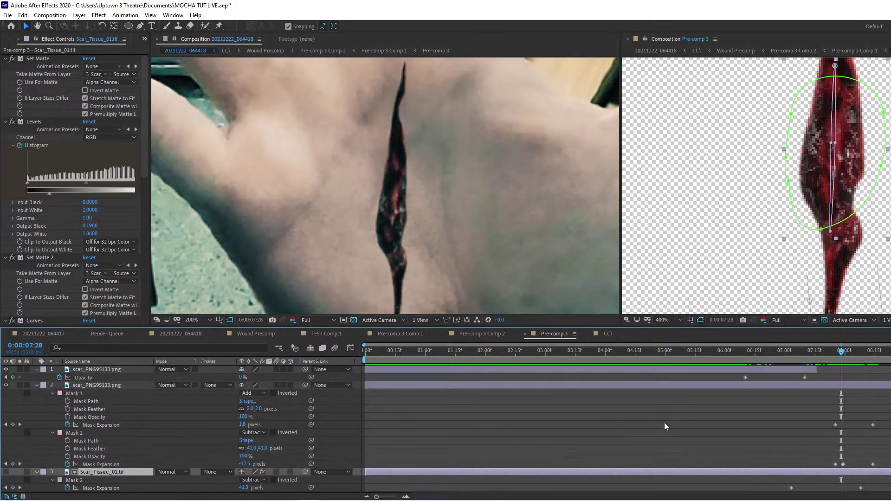
{"action": "left_click", "coordinate": [93, 386]}
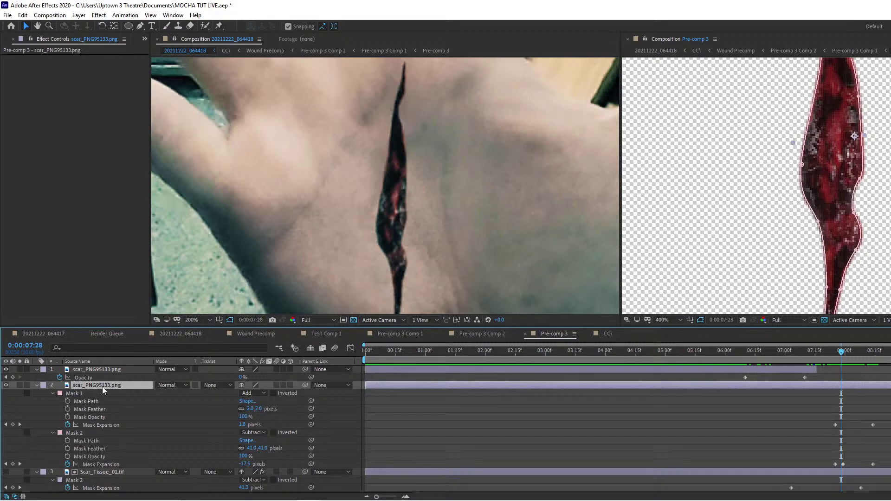
{"action": "left_click", "coordinate": [6, 385]}
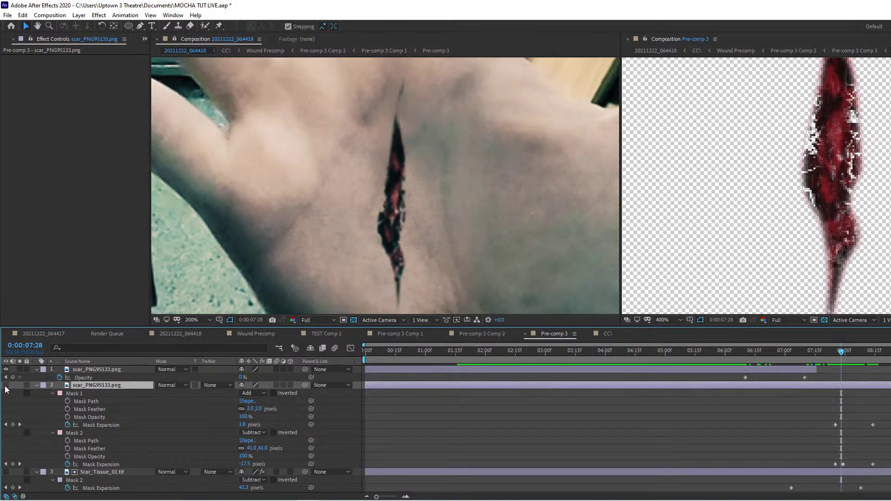
{"action": "scroll", "coordinate": [425, 432], "scroll_direction": "down", "scroll_amount": 3}
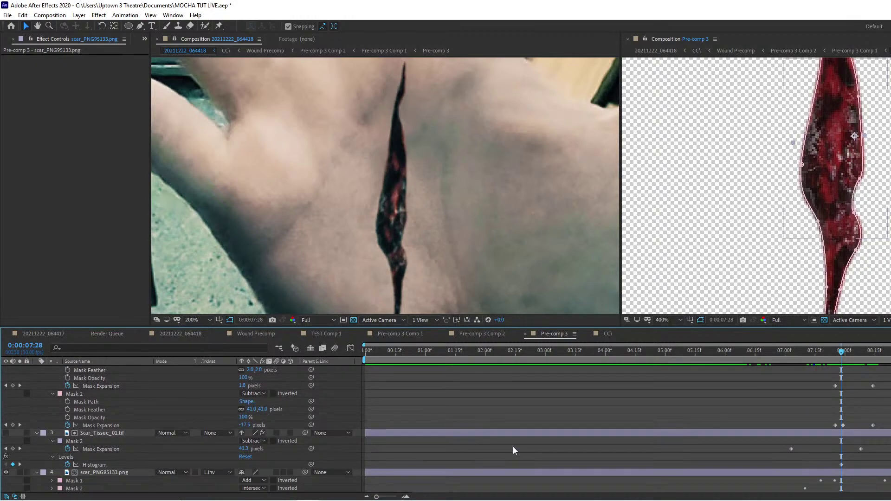
{"action": "left_click", "coordinate": [106, 473]}
{"action": "left_click", "coordinate": [6, 472]}
{"action": "left_click", "coordinate": [5, 473]}
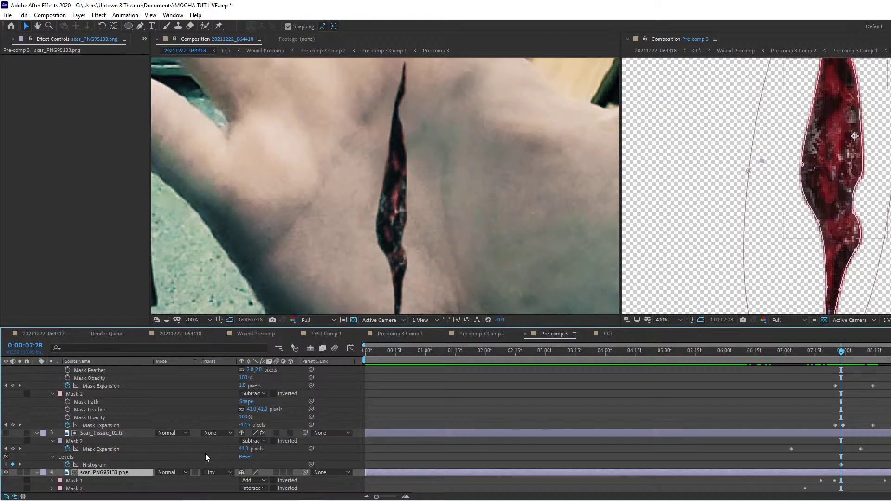
Show the keyframed mask properties of scar_PNG95133.png layer 4 and move to its Mask 1 expansion keyframe at 0:00:07:25.
{"action": "key", "text": "u"}
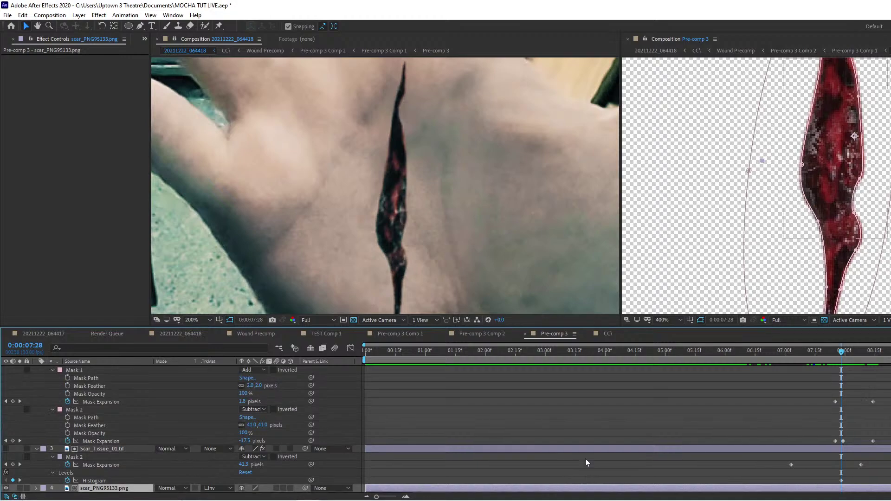
{"action": "key", "text": "u"}
{"action": "scroll", "coordinate": [842, 433], "scroll_direction": "down", "scroll_amount": 1}
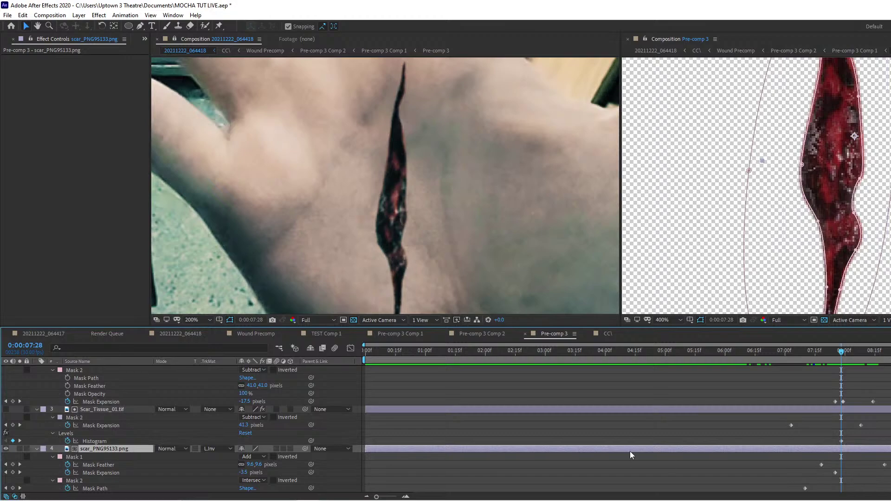
{"action": "left_click", "coordinate": [119, 474]}
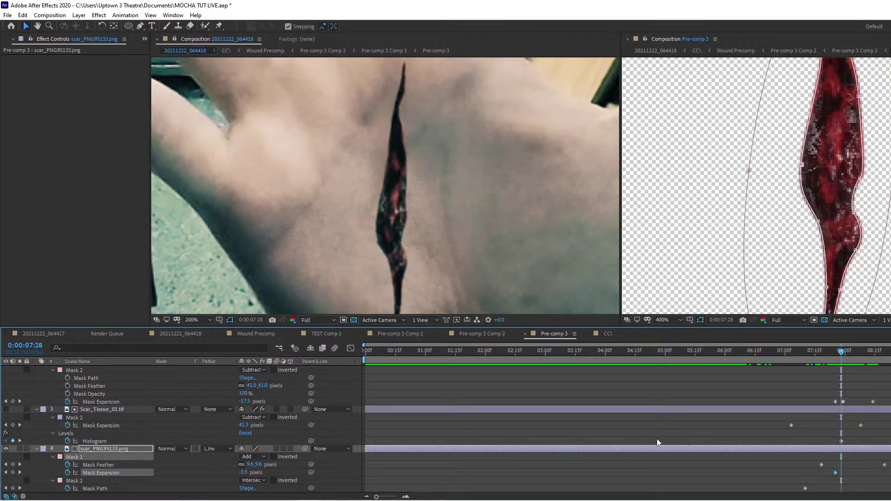
{"action": "left_click_drag", "start_coordinate": [844, 353], "coordinate": [836, 354]}
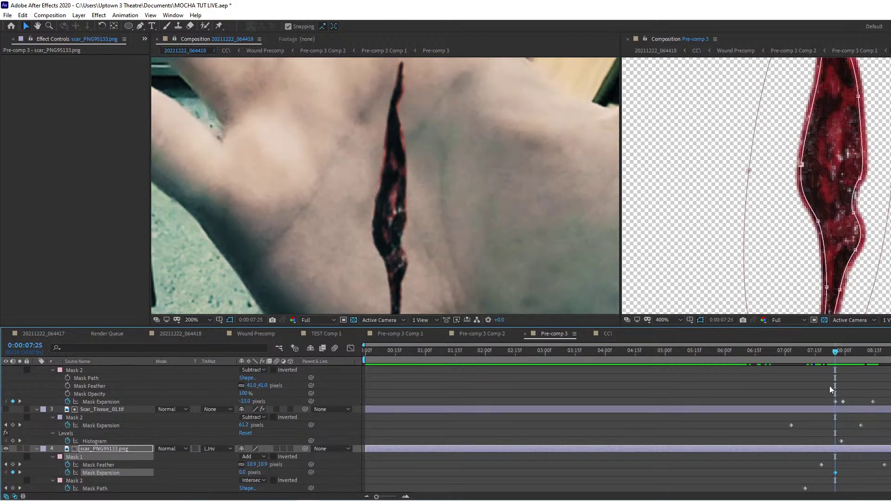
Try moving layer 4's Mask 1 expansion keyframe to about 0:00:07:03 and Scar_Tissue_01.tif's Levels histogram keyframe to about 0:00:07:04.
{"action": "left_click", "coordinate": [842, 441]}
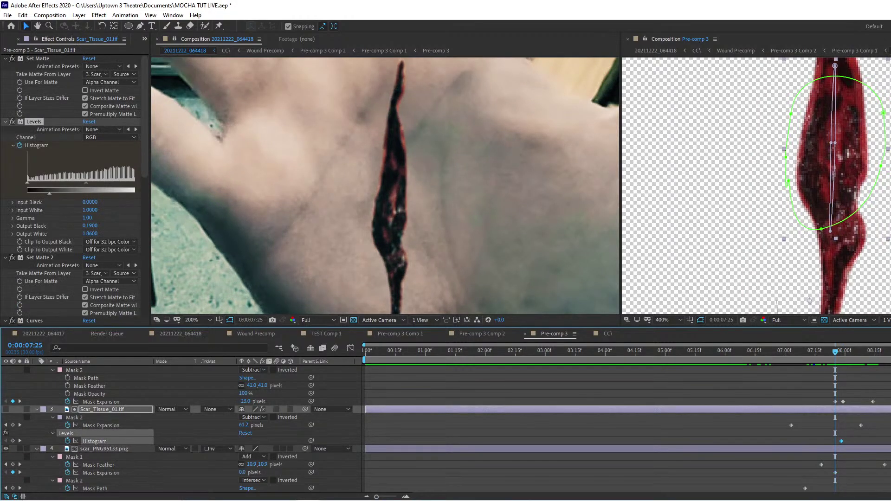
{"action": "left_click", "coordinate": [836, 473]}
{"action": "left_click", "coordinate": [850, 478]}
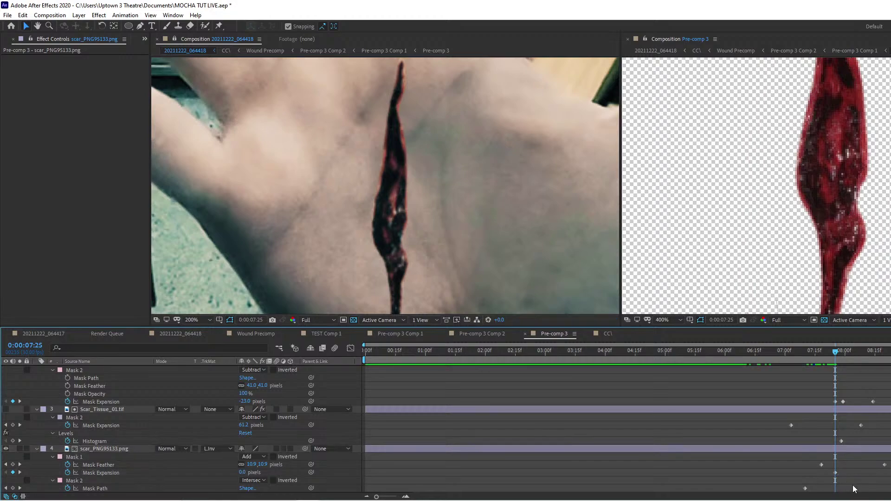
{"action": "left_click", "coordinate": [835, 473]}
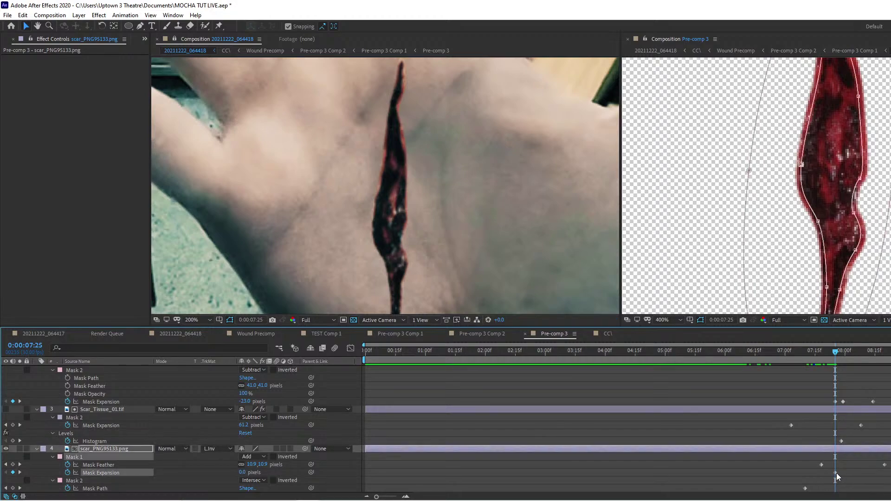
{"action": "left_click_drag", "start_coordinate": [837, 472], "coordinate": [793, 472]}
{"action": "left_click_drag", "start_coordinate": [842, 441], "coordinate": [793, 454]}
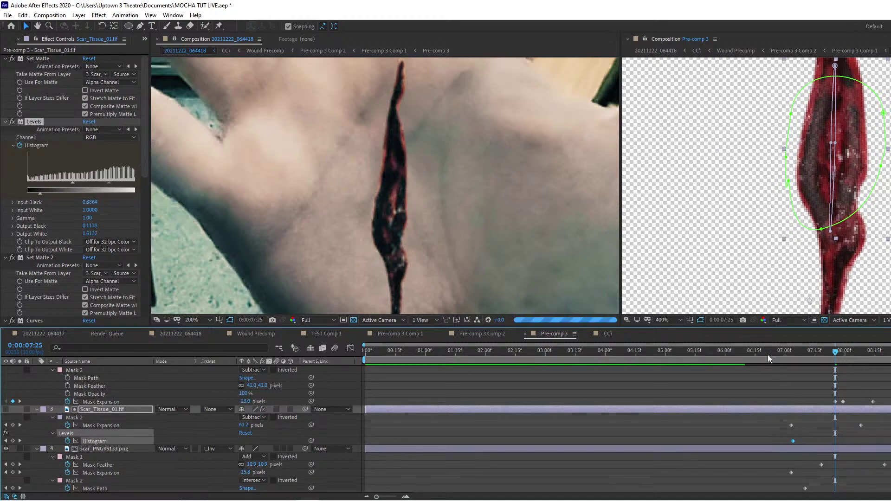
Try moving layer 4's Mask 1 feather keyframe to about 0:00:06:24, checking the wound from 0:00:06:28 to 0:00:07:13.
{"action": "left_click_drag", "start_coordinate": [768, 355], "coordinate": [824, 366]}
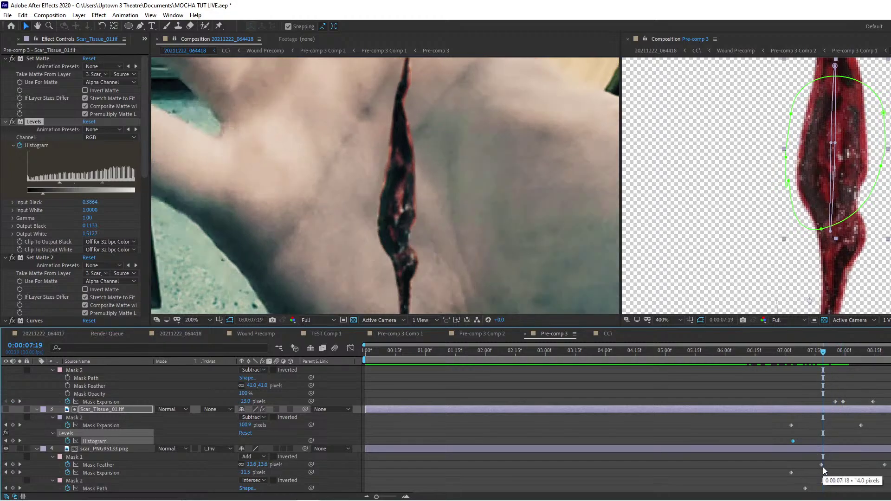
{"action": "left_click_drag", "start_coordinate": [821, 465], "coordinate": [773, 464]}
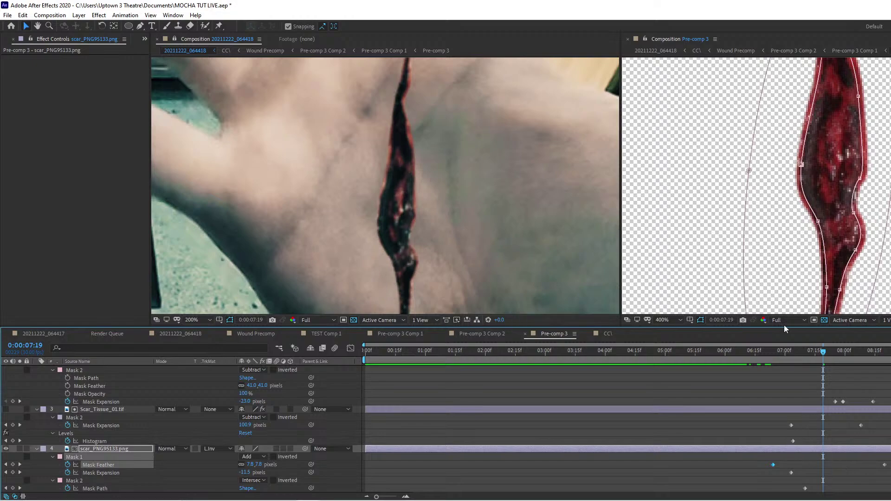
{"action": "mouse_move", "coordinate": [782, 354]}
{"action": "left_mouse_down"}
{"action": "mouse_move", "coordinate": [803, 354]}
{"action": "mouse_move", "coordinate": [781, 358]}
{"action": "left_mouse_up"}
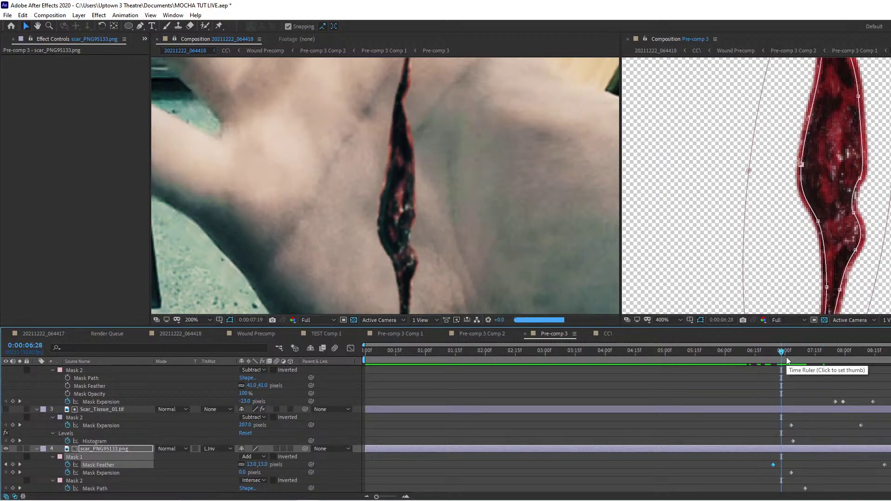
{"action": "left_click", "coordinate": [793, 356]}
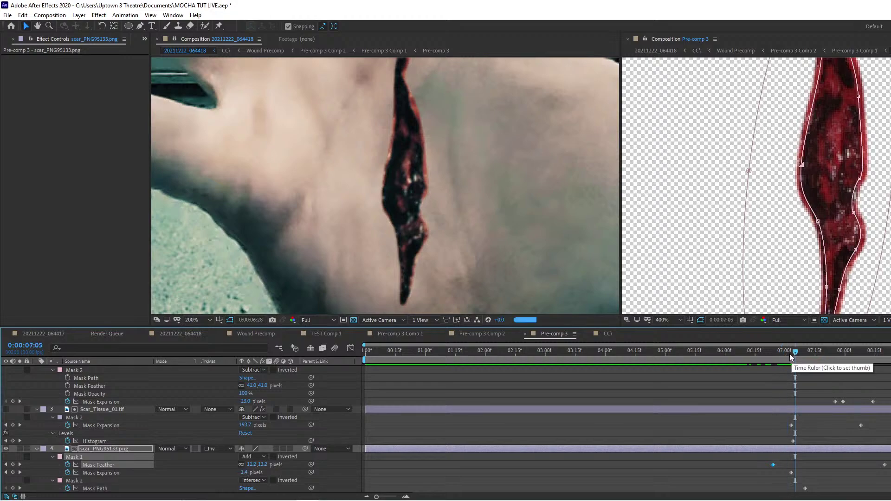
{"action": "left_click", "coordinate": [804, 356]}
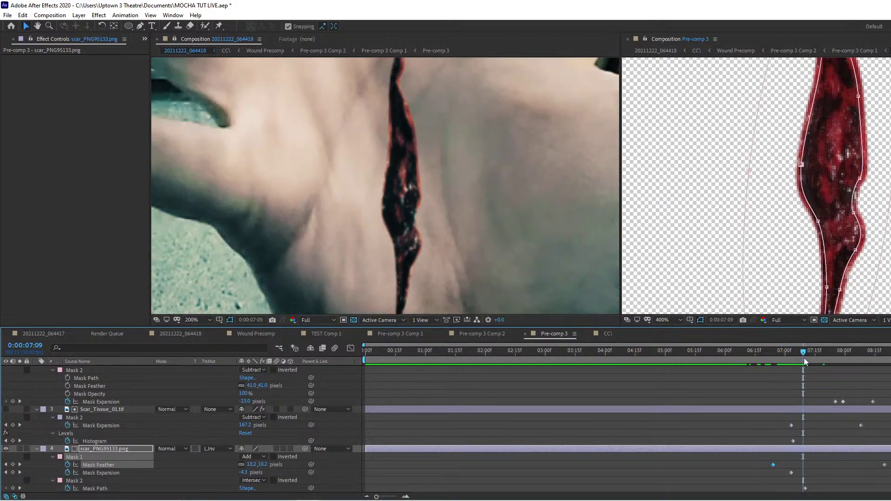
{"action": "left_click", "coordinate": [811, 357]}
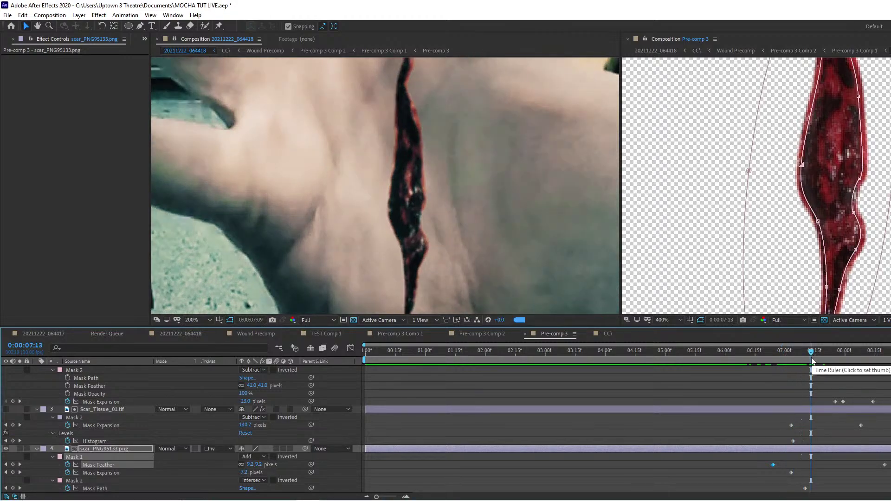
Revert the shifts of layer 4's Mask 1 feather and expansion keyframes and Scar_Tissue_01.tif's Levels histogram keyframe.
{"action": "left_click", "coordinate": [823, 359]}
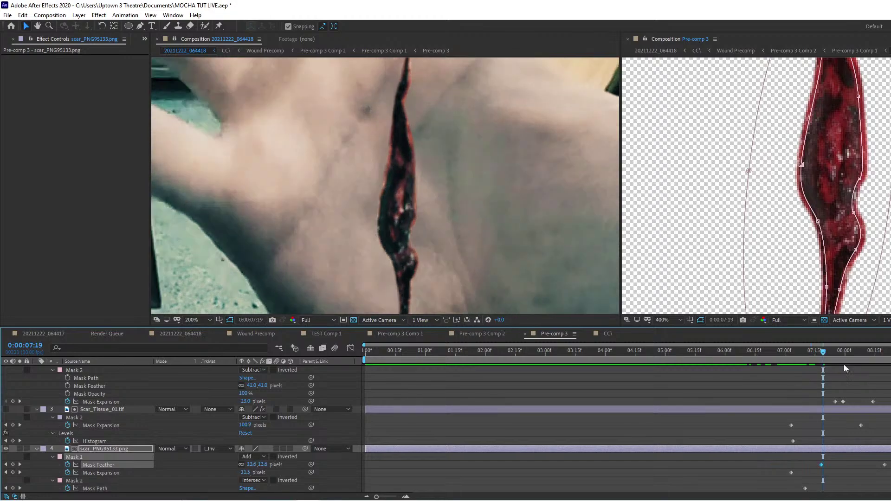
{"action": "left_click_drag", "start_coordinate": [794, 441], "coordinate": [841, 441]}
{"action": "left_click", "coordinate": [836, 358]}
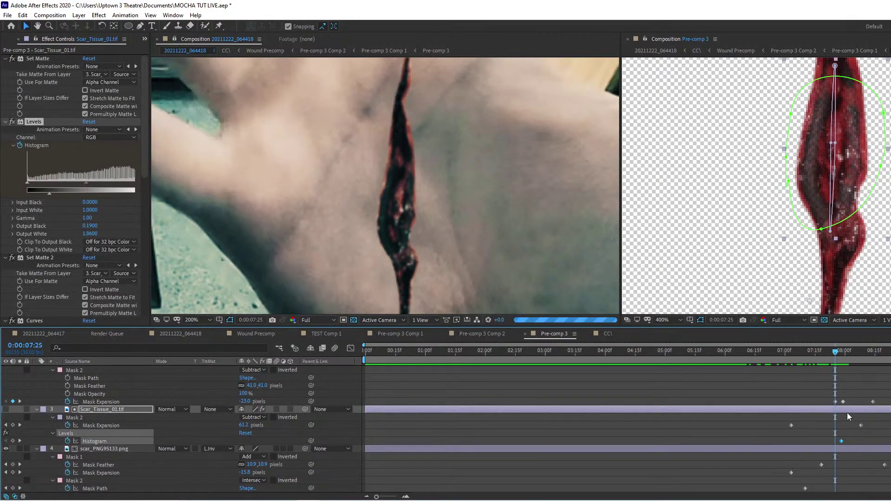
{"action": "left_click_drag", "start_coordinate": [792, 473], "coordinate": [835, 473]}
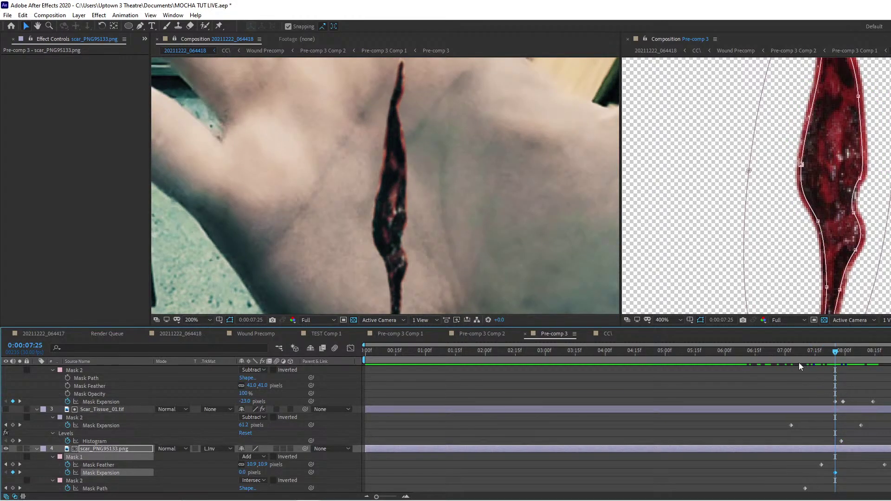
Examine the closing wound at frames from 0:00:07:29 to 0:00:08:09, at 0:00:07:26 and at 0:00:04:27.
{"action": "left_click", "coordinate": [840, 359]}
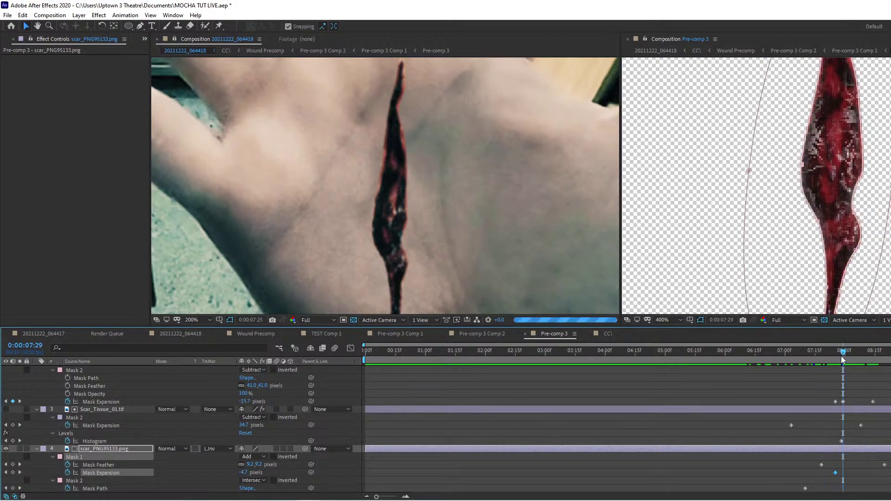
{"action": "left_click", "coordinate": [854, 357]}
{"action": "left_click", "coordinate": [864, 353]}
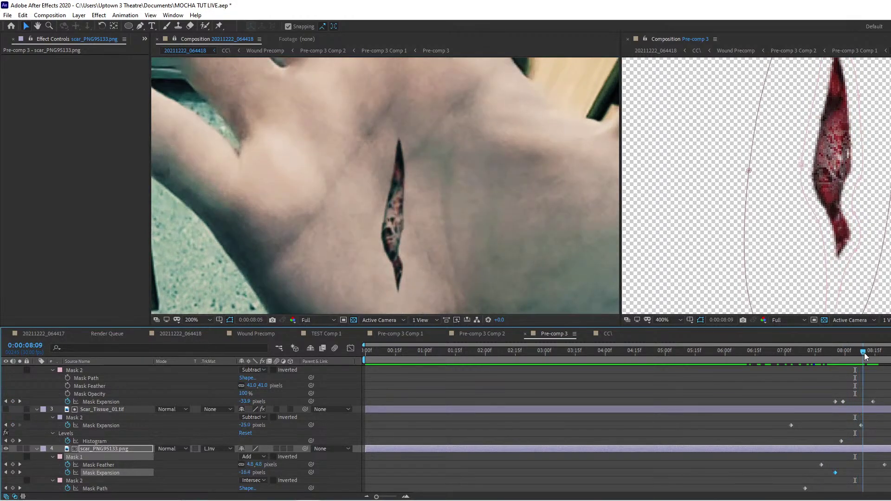
{"action": "left_click", "coordinate": [837, 352]}
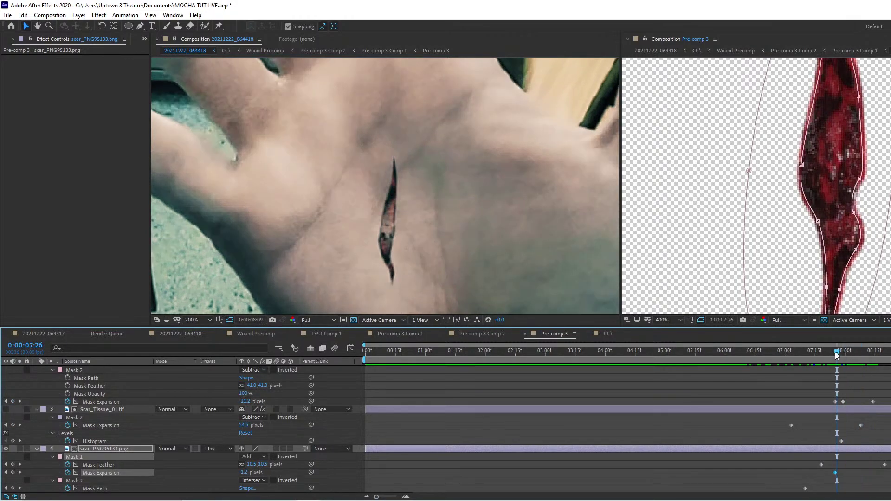
{"action": "left_click_drag", "start_coordinate": [838, 351], "coordinate": [660, 357]}
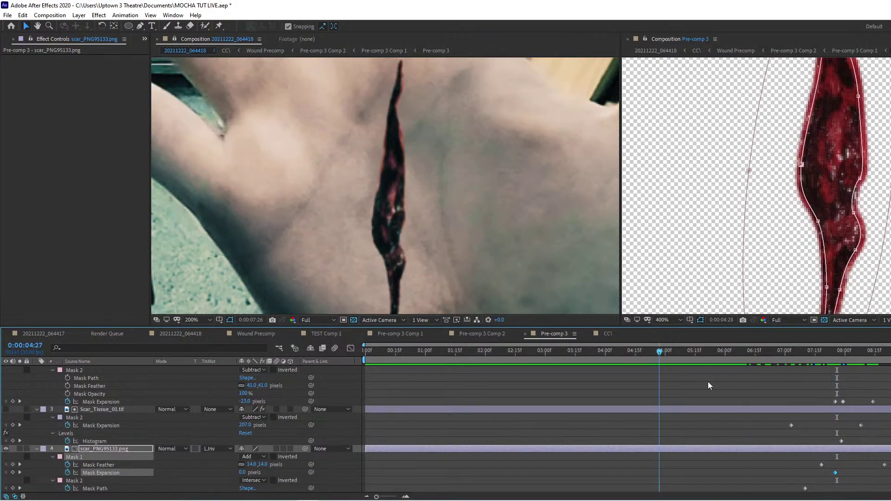
Collapse the expanded properties of the upper scar layers in Pre-comp 3.
{"action": "scroll", "coordinate": [60, 403], "scroll_direction": "up", "scroll_amount": 6}
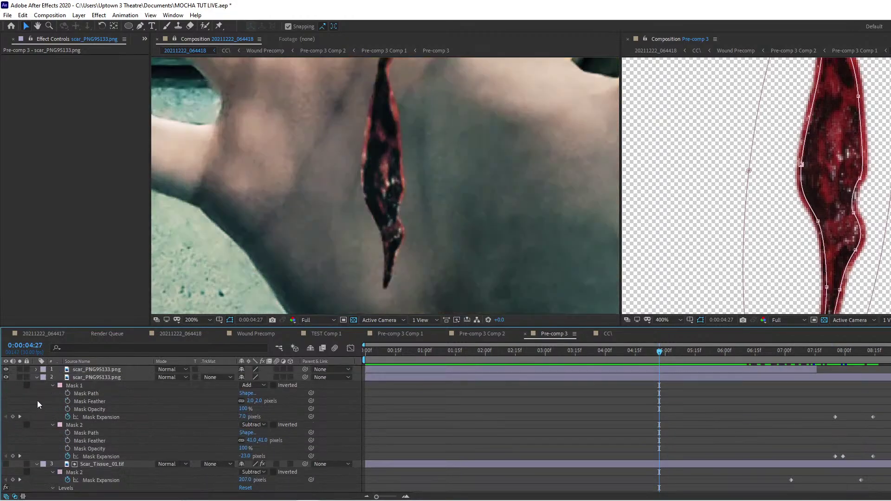
{"action": "left_click", "coordinate": [37, 378]}
{"action": "left_click", "coordinate": [38, 388]}
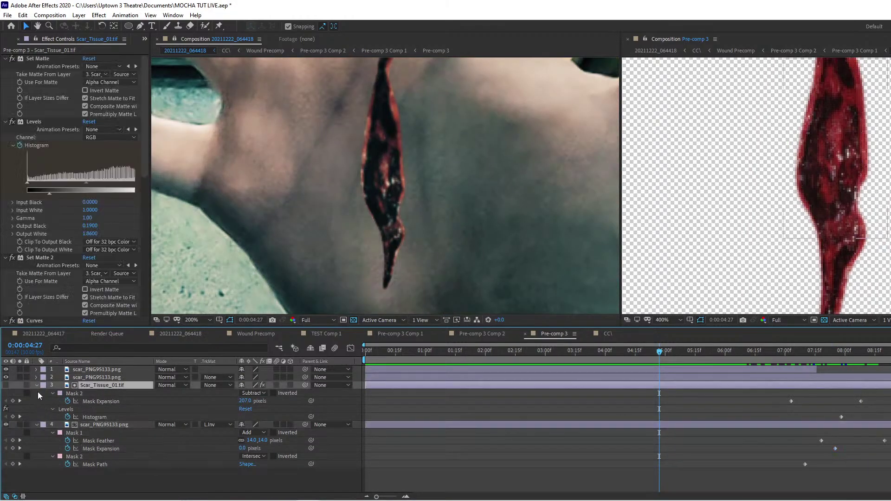
Open the Wound Precomp composition and show the palm composite at 100% magnification.
{"action": "left_click", "coordinate": [19, 333]}
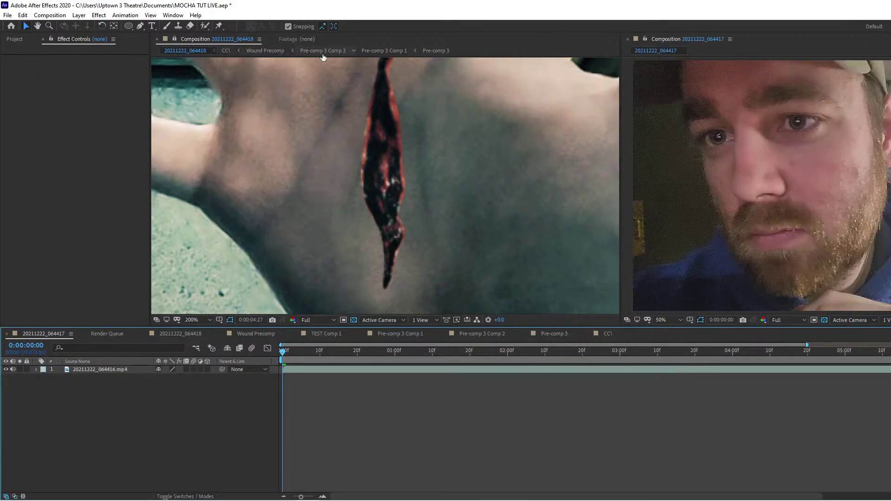
{"action": "left_click", "coordinate": [261, 51]}
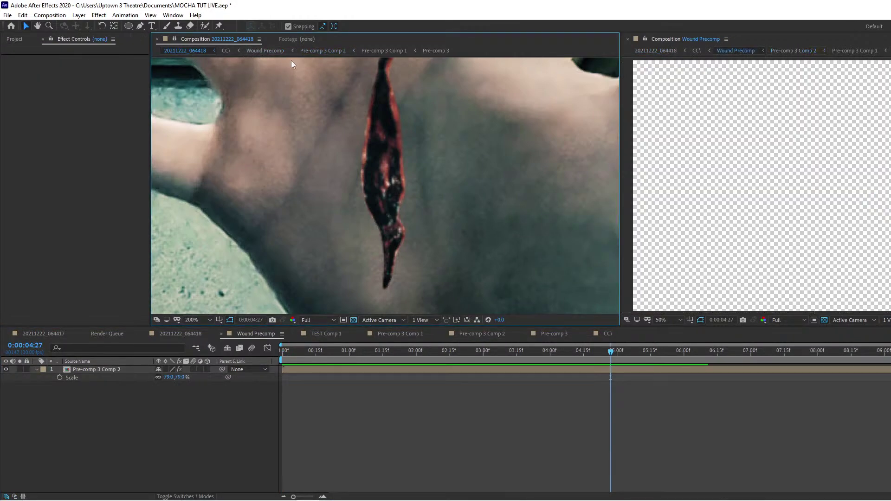
{"action": "scroll", "coordinate": [434, 161], "scroll_direction": "down", "scroll_amount": 1}
{"action": "scroll", "coordinate": [413, 165], "scroll_direction": "down", "scroll_amount": 1}
{"action": "scroll", "coordinate": [413, 166], "scroll_direction": "up", "scroll_amount": 1}
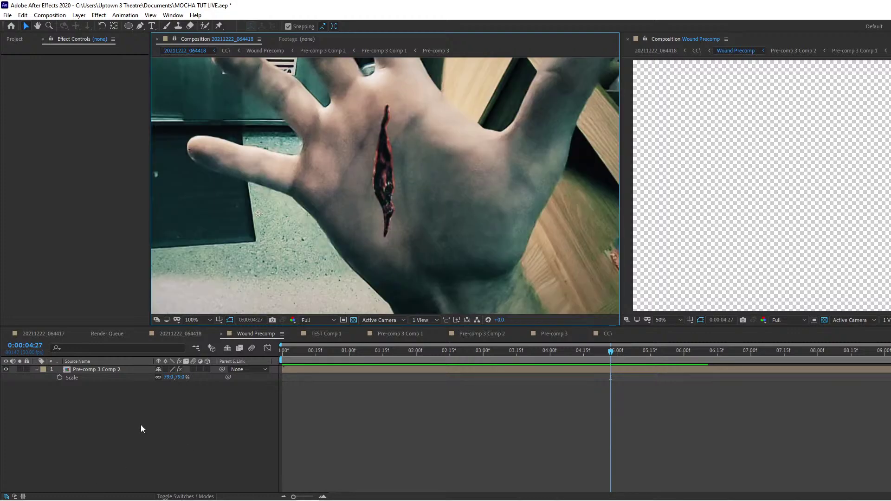
Open the nested CC\ composition from 20211222_064418 to reach its Wound Precomp layer.
{"action": "left_click", "coordinate": [99, 369]}
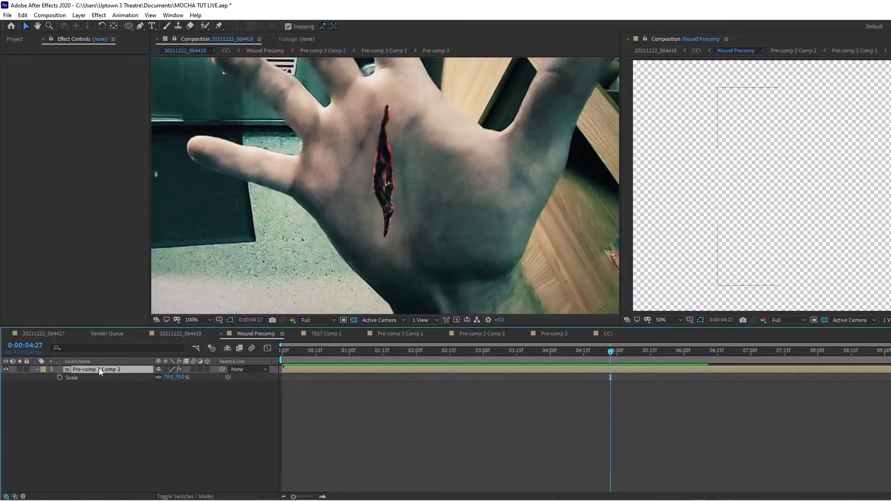
{"action": "left_click", "coordinate": [181, 334]}
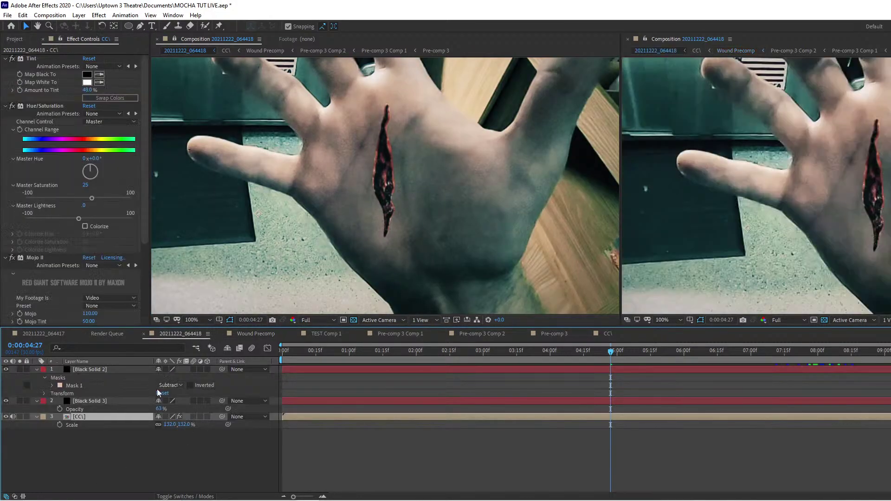
{"action": "double_click", "coordinate": [82, 418]}
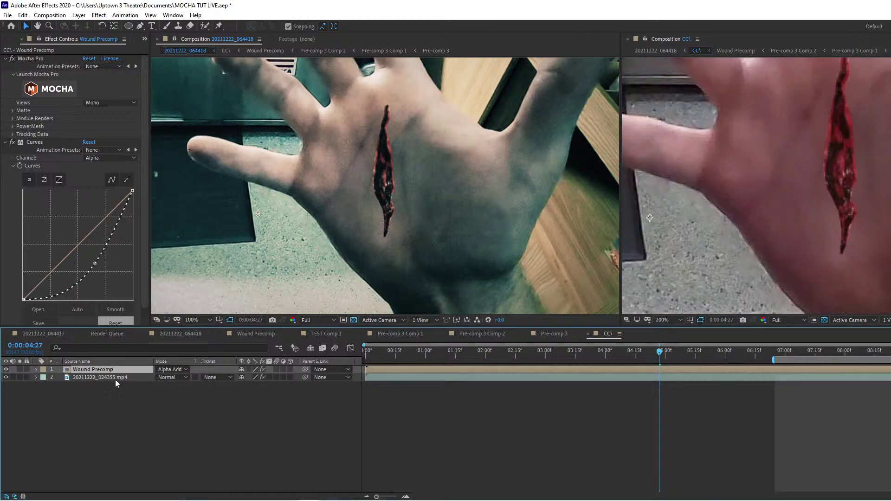
Cycle the Wound Precomp layer through blending modes, including Stencil Alpha, Subtract, Hard Mix, Soft Light, Screen and Darken, comparing the wound's look on the palm.
{"action": "key", "text": "shift+minus"}
{"action": "key", "text": "shift+minus"}
{"action": "key", "text": "shift+minus"}
{"action": "key", "text": "shift+minus"}
{"action": "key", "text": "shift+minus"}
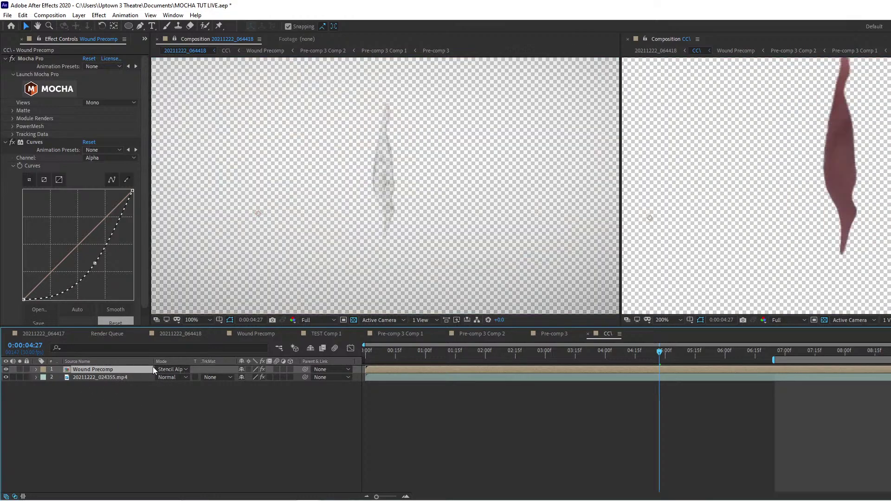
{"action": "key", "text": "shift+minus"}
{"action": "key", "text": "shift+minus"}
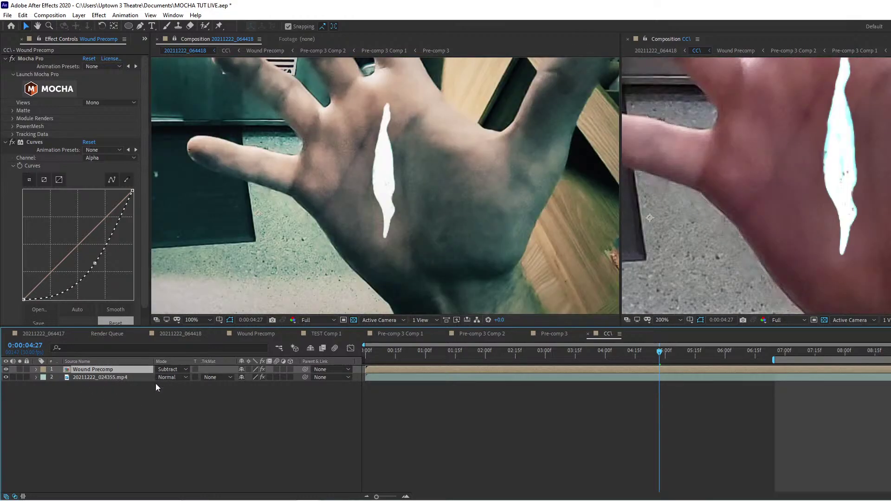
{"action": "key", "text": "shift+minus"}
{"action": "key", "text": "shift+minus"}
{"action": "key", "text": "shift+minus"}
{"action": "key", "text": "shift+minus"}
{"action": "key", "text": "shift+minus"}
{"action": "key", "text": "shift+minus"}
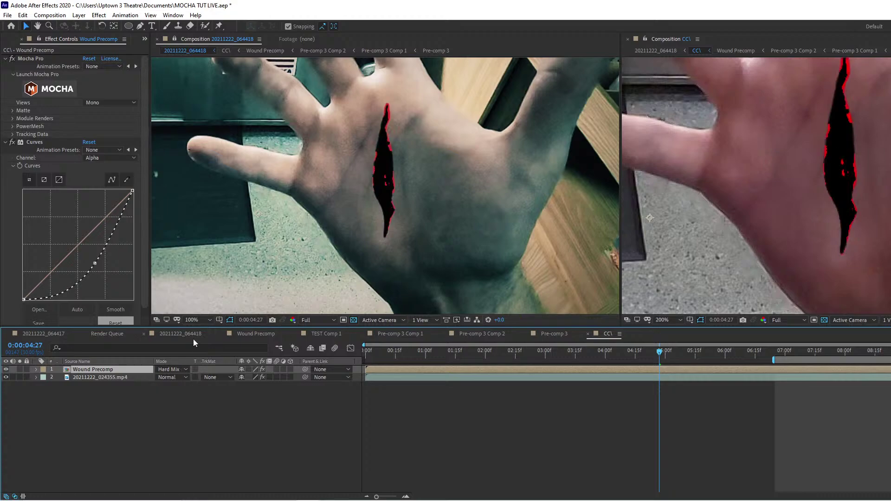
{"action": "key", "text": "shift+minus"}
{"action": "key", "text": "shift+minus"}
{"action": "key", "text": "shift+minus"}
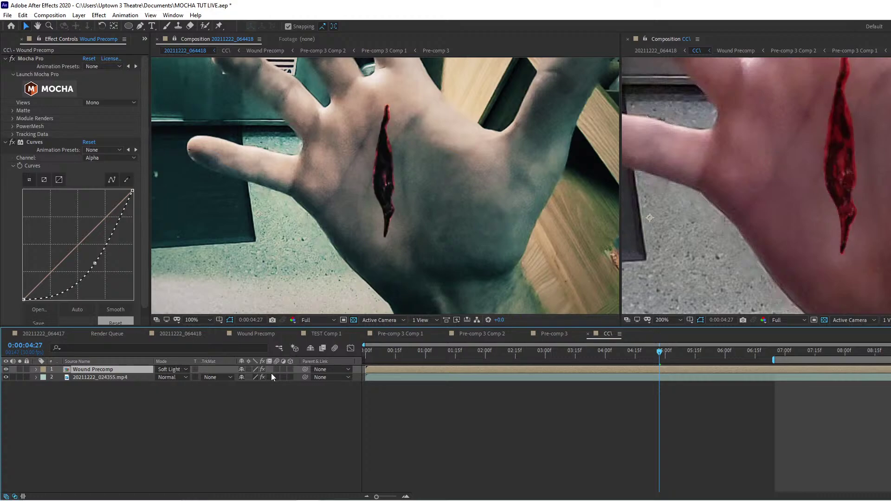
{"action": "key", "text": "shift+equal"}
{"action": "key", "text": "shift+minus"}
{"action": "key", "text": "shift+minus"}
{"action": "key", "text": "shift+minus"}
{"action": "key", "text": "shift+minus"}
{"action": "key", "text": "shift+minus"}
{"action": "key", "text": "shift+minus"}
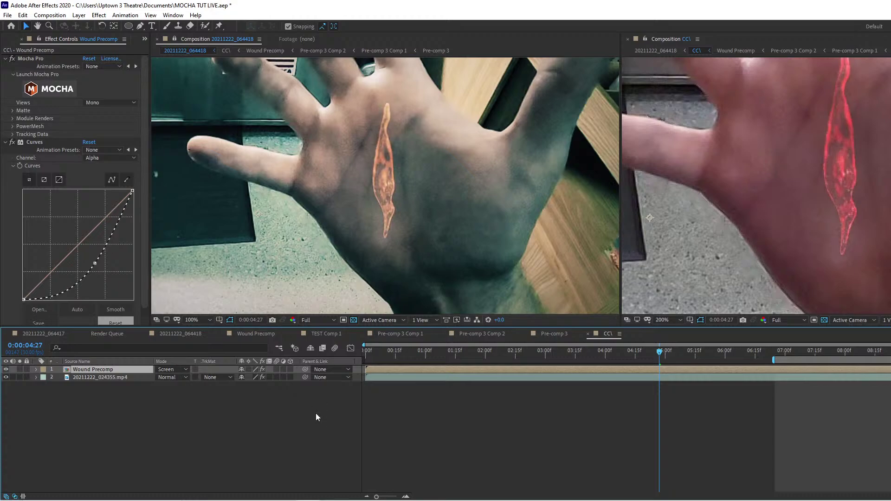
{"action": "key", "text": "shift+minus"}
{"action": "key", "text": "shift+minus"}
{"action": "key", "text": "shift+minus"}
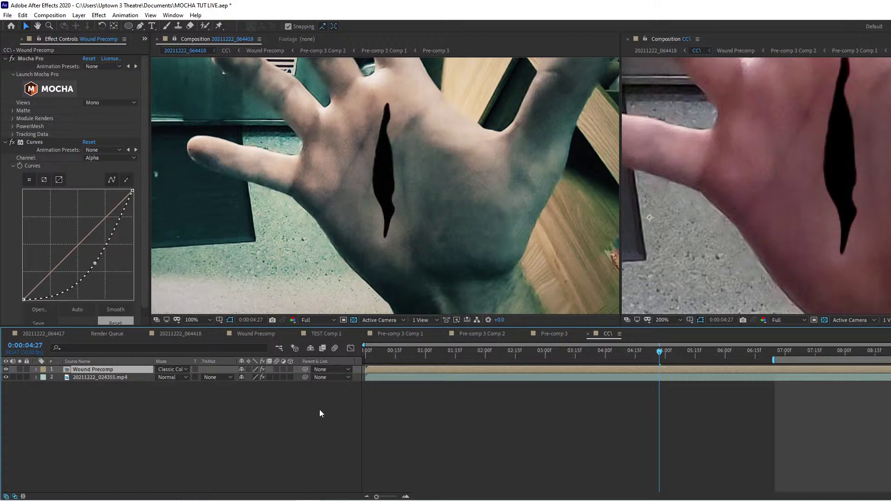
{"action": "key", "text": "shift+minus"}
{"action": "key", "text": "shift+minus"}
{"action": "key", "text": "shift+minus"}
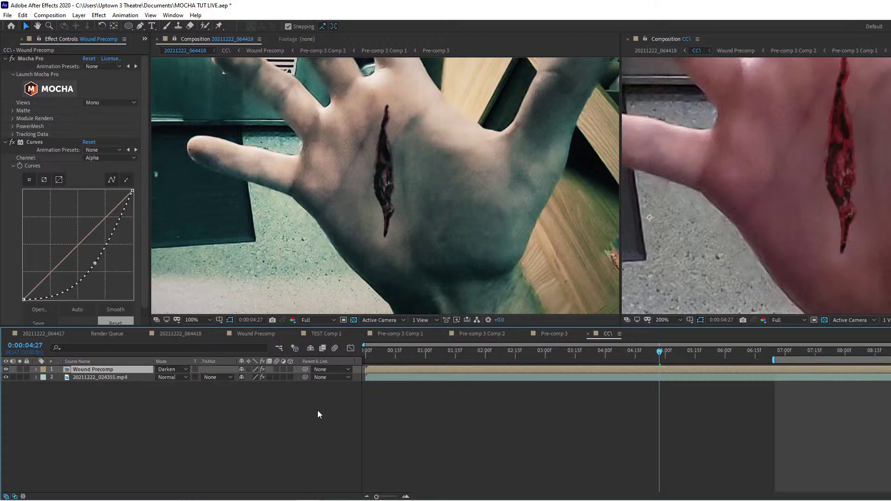
{"action": "key", "text": "shift+minus"}
{"action": "key", "text": "shift+equal"}
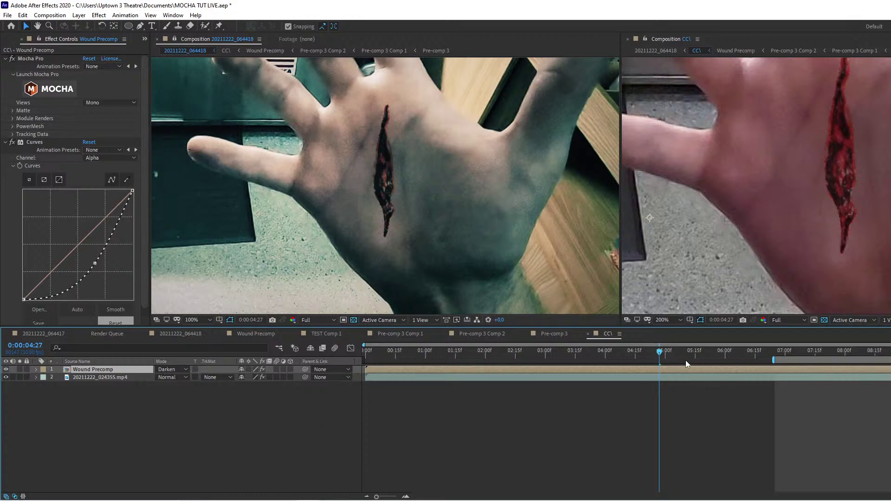
{"action": "key", "text": "shift+minus"}
{"action": "key", "text": "shift+equal"}
{"action": "key", "text": "shift+equal"}
{"action": "key", "text": "shift+equal"}
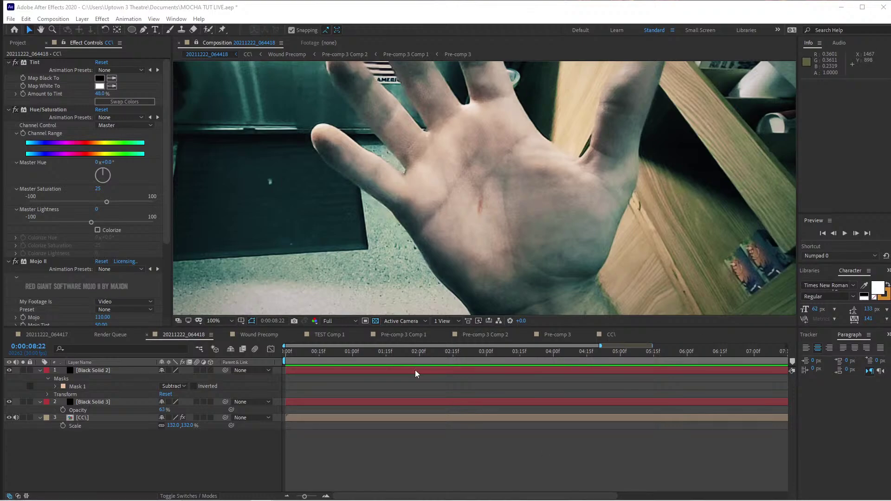
Examine the closing wound in the 20211222_064418 composition at 0:00:08:02 and 0:00:07:15.
{"action": "left_click_drag", "start_coordinate": [305, 497], "coordinate": [304, 497]}
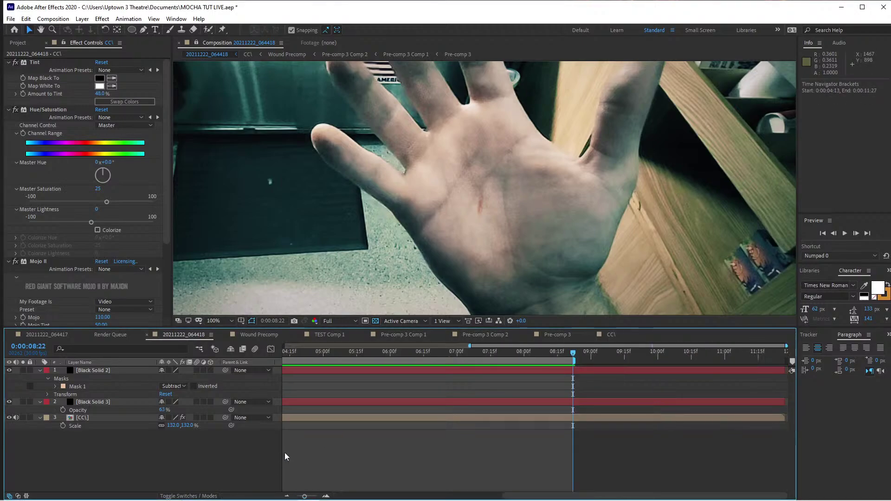
{"action": "left_click_drag", "start_coordinate": [484, 355], "coordinate": [544, 364]}
{"action": "left_click_drag", "start_coordinate": [554, 369], "coordinate": [529, 375]}
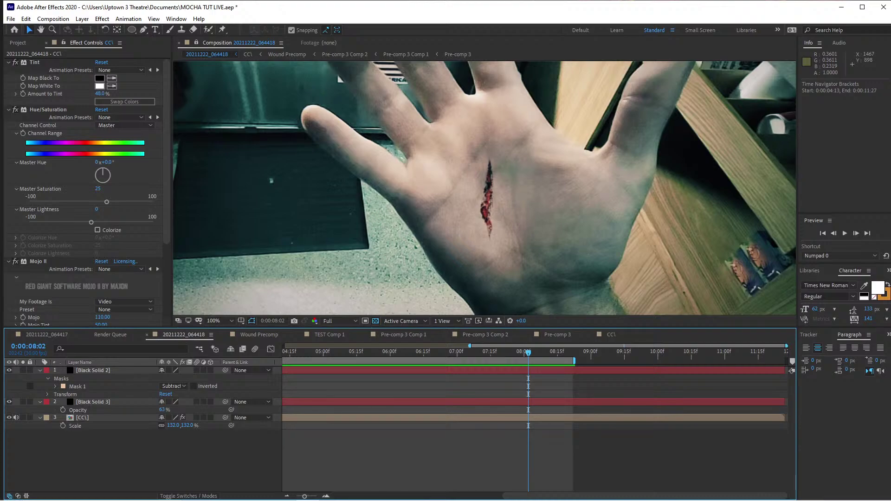
{"action": "left_click", "coordinate": [286, 500]}
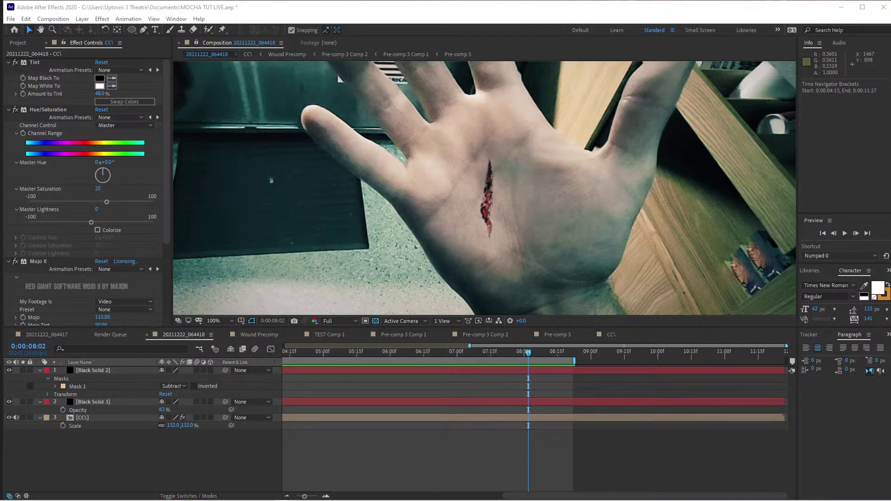
{"action": "key", "text": "alt+Tab"}
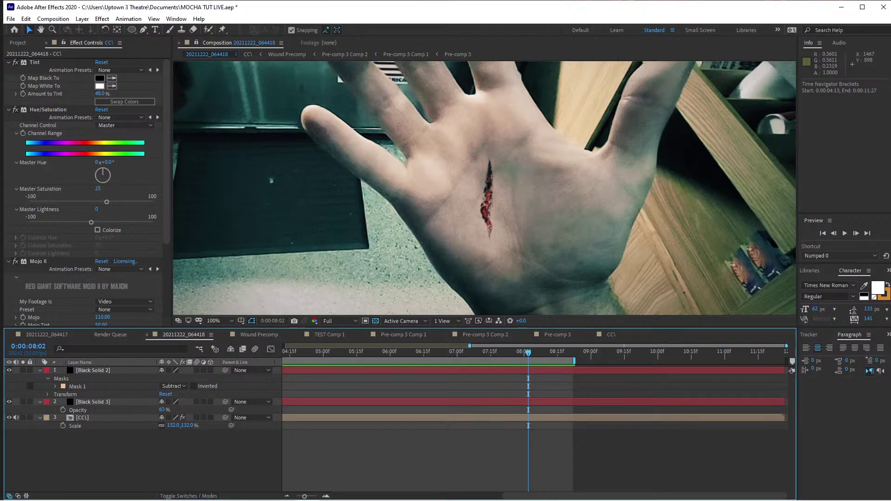
{"action": "key", "text": "alt+Tab"}
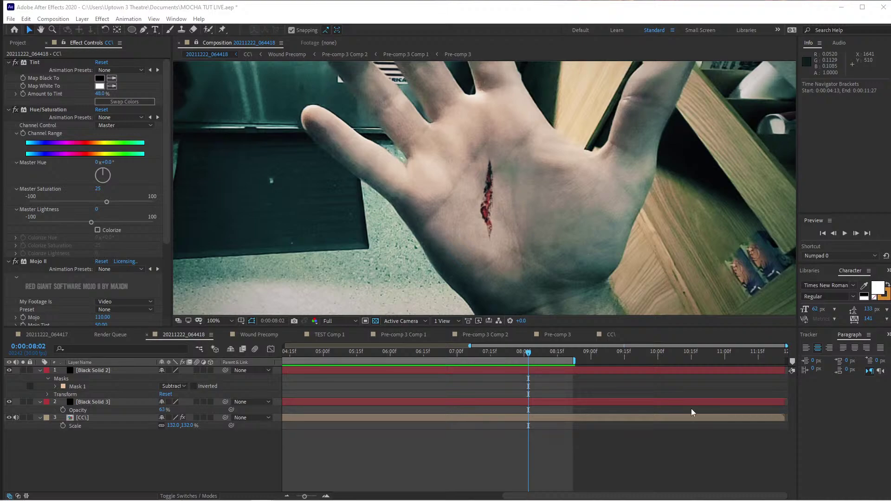
{"action": "left_click_drag", "start_coordinate": [542, 353], "coordinate": [495, 363]}
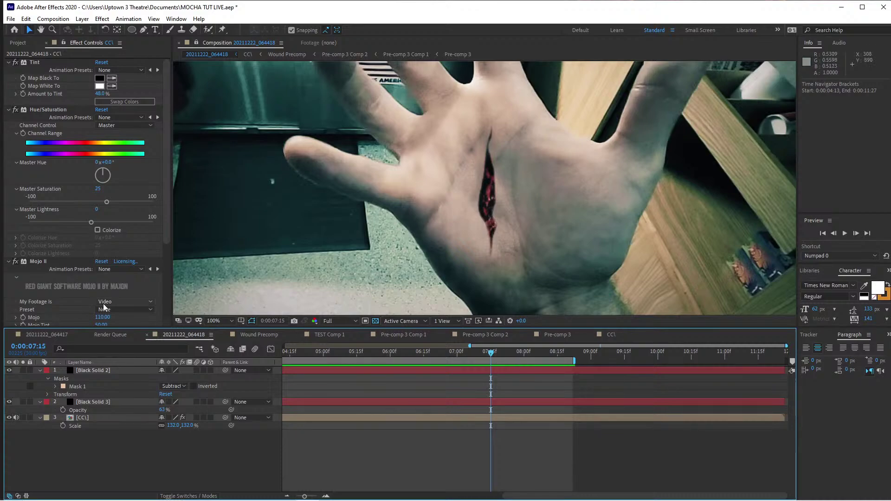
Show the 20211222_064417 timeline and the project items, and purge all memory and the disk cache.
{"action": "left_click", "coordinate": [41, 335]}
{"action": "left_click", "coordinate": [18, 43]}
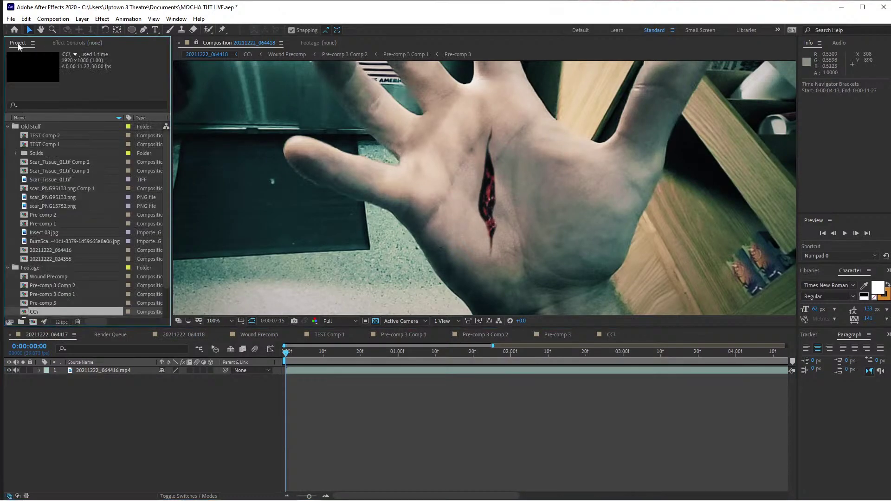
{"action": "left_click", "coordinate": [11, 19]}
{"action": "mouse_move", "coordinate": [26, 20]}
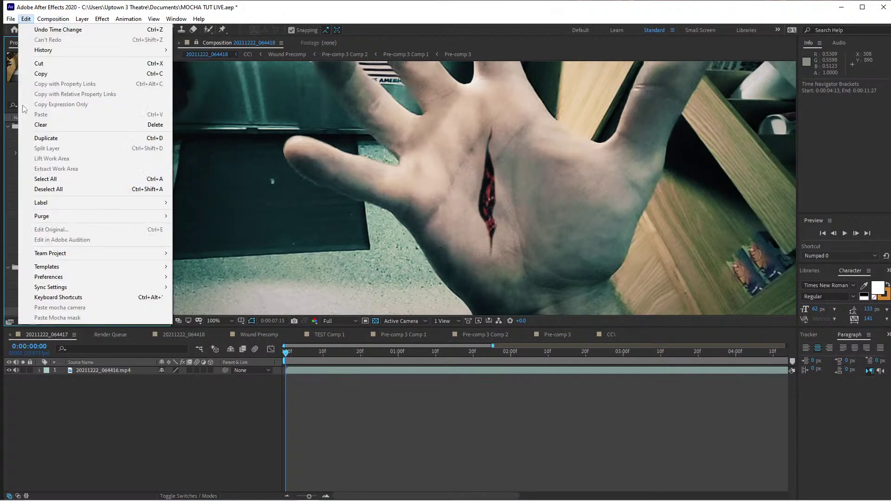
{"action": "mouse_move", "coordinate": [59, 216]}
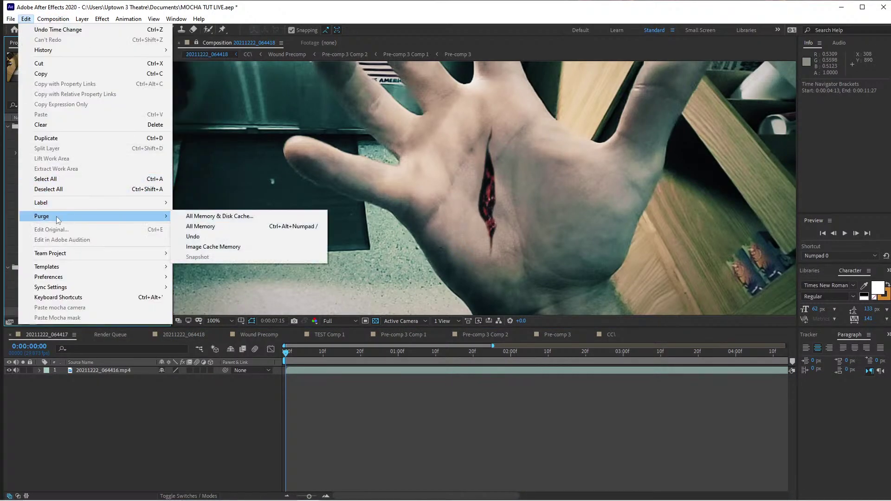
{"action": "left_click", "coordinate": [190, 214]}
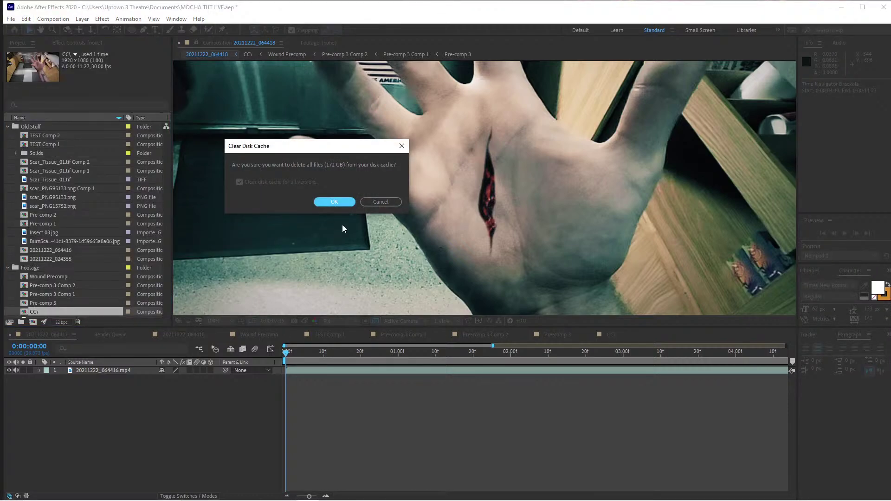
{"action": "left_click", "coordinate": [340, 202]}
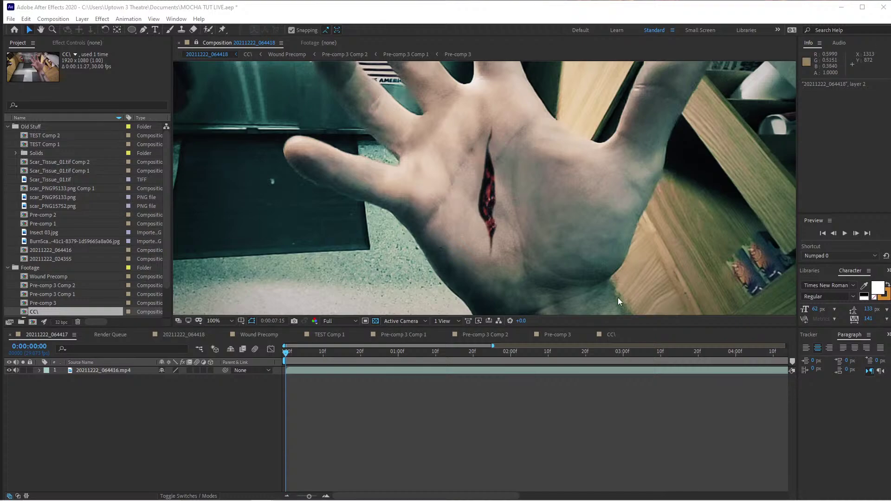
Look through the compositions and images in the Old Stuff and Footage folders, and reopen the 20211222_064418 composition.
{"action": "left_click", "coordinate": [57, 144]}
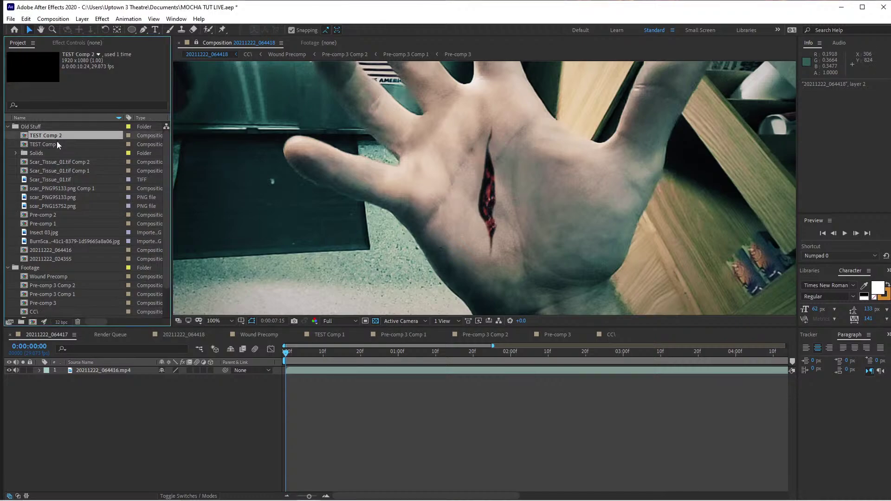
{"action": "left_click", "coordinate": [52, 164]}
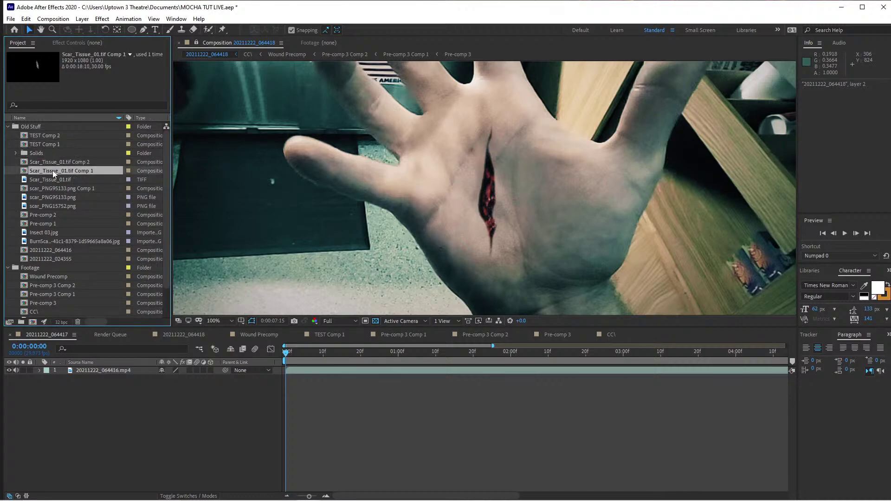
{"action": "left_click", "coordinate": [52, 188]}
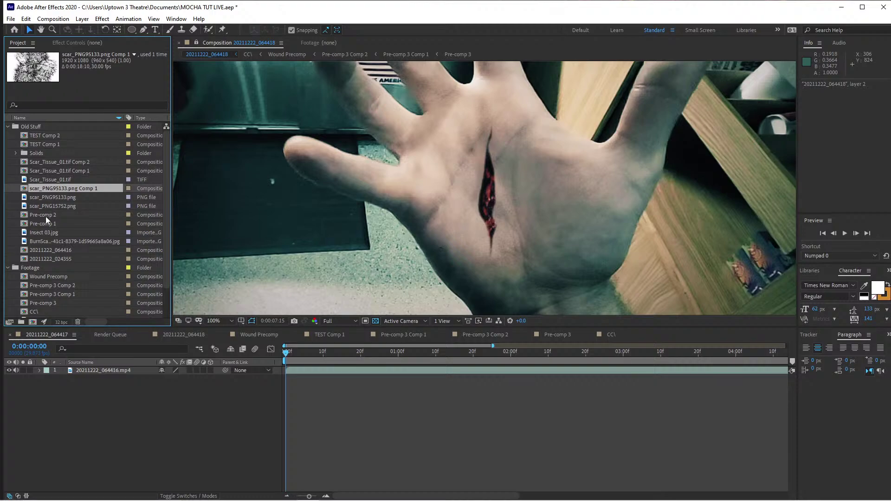
{"action": "left_click", "coordinate": [46, 216]}
{"action": "left_click", "coordinate": [46, 232]}
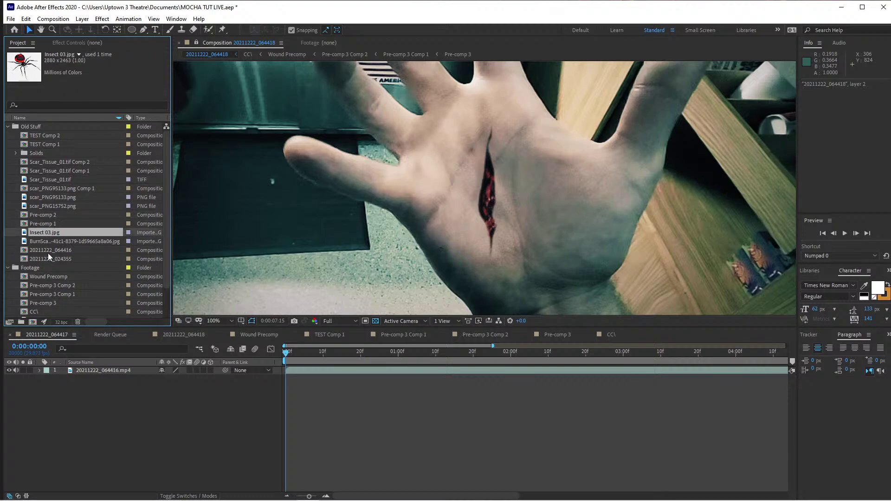
{"action": "left_click", "coordinate": [49, 251]}
{"action": "left_click", "coordinate": [49, 260]}
{"action": "left_click", "coordinate": [59, 277]}
{"action": "left_click", "coordinate": [59, 286]}
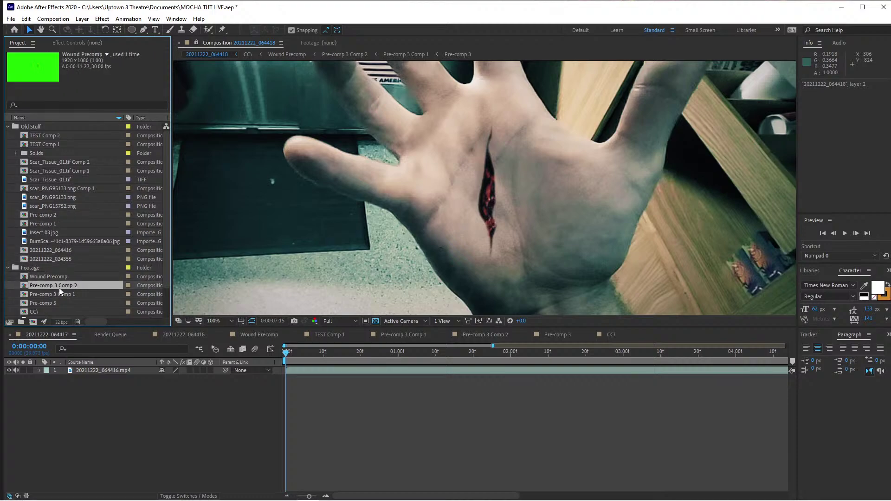
{"action": "left_click", "coordinate": [61, 295]}
{"action": "left_click", "coordinate": [61, 302]}
{"action": "scroll", "coordinate": [46, 277], "scroll_direction": "down", "scroll_amount": 2}
{"action": "left_click", "coordinate": [37, 278]}
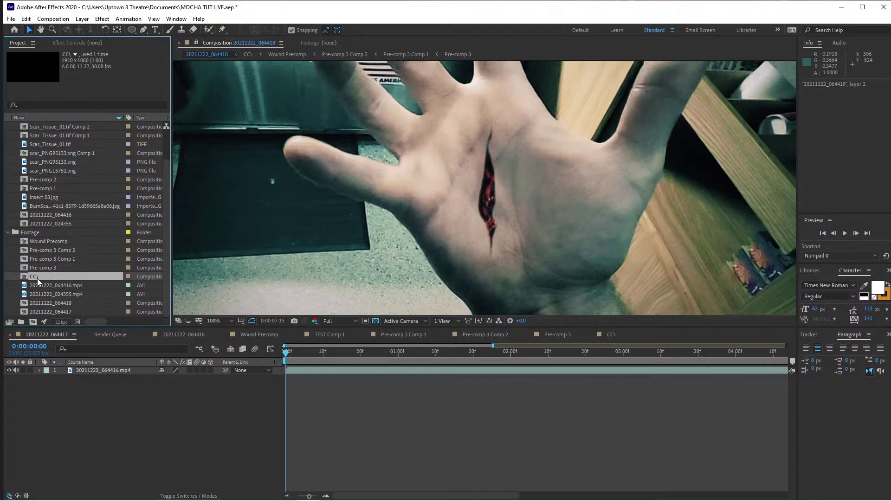
{"action": "left_click", "coordinate": [46, 301]}
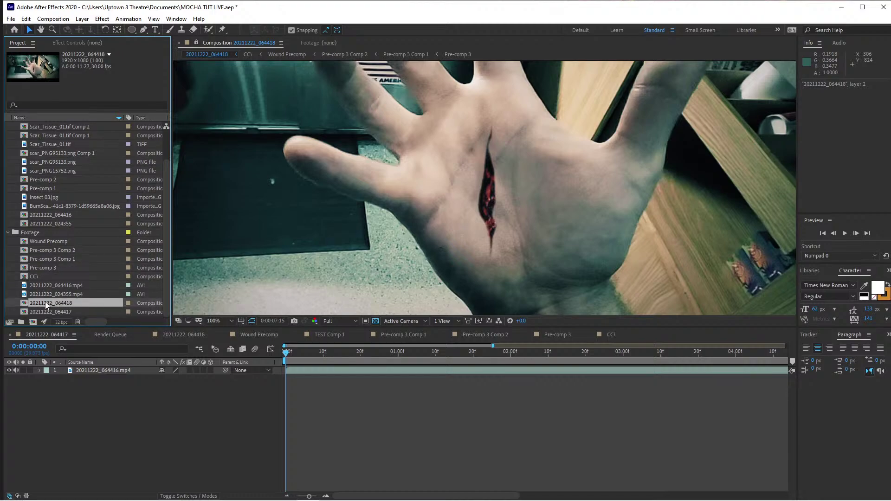
{"action": "double_click", "coordinate": [46, 302]}
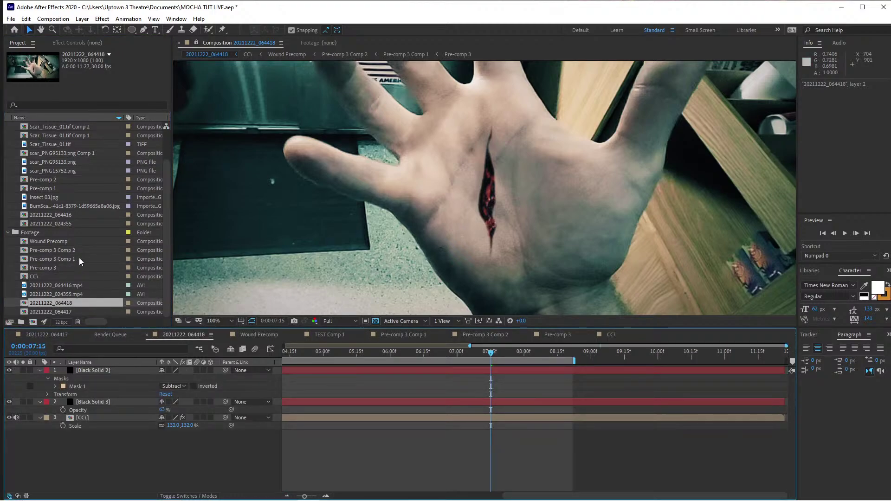
Open the 20211222_064416 composition, preview the bruised eye shot from 0:00:07:25, and examine it at 0:00:08:23.
{"action": "scroll", "coordinate": [56, 258], "scroll_direction": "up", "scroll_amount": 2}
{"action": "left_click", "coordinate": [48, 250]}
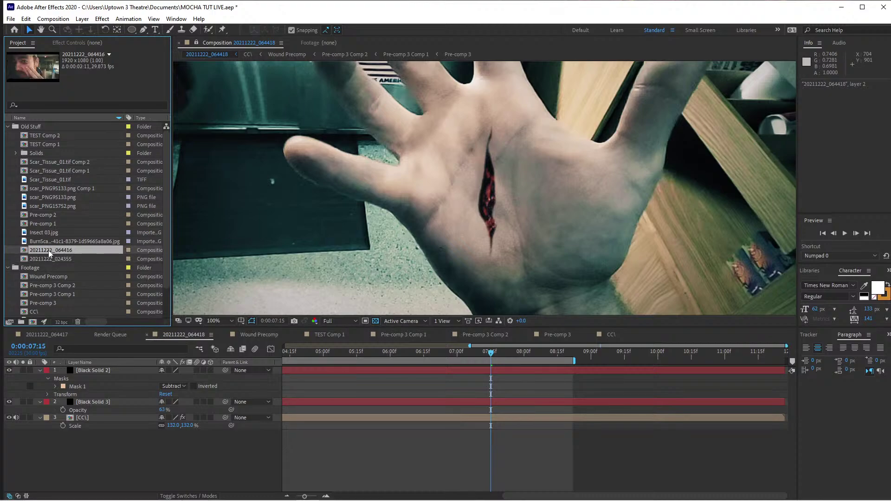
{"action": "double_click", "coordinate": [48, 250]}
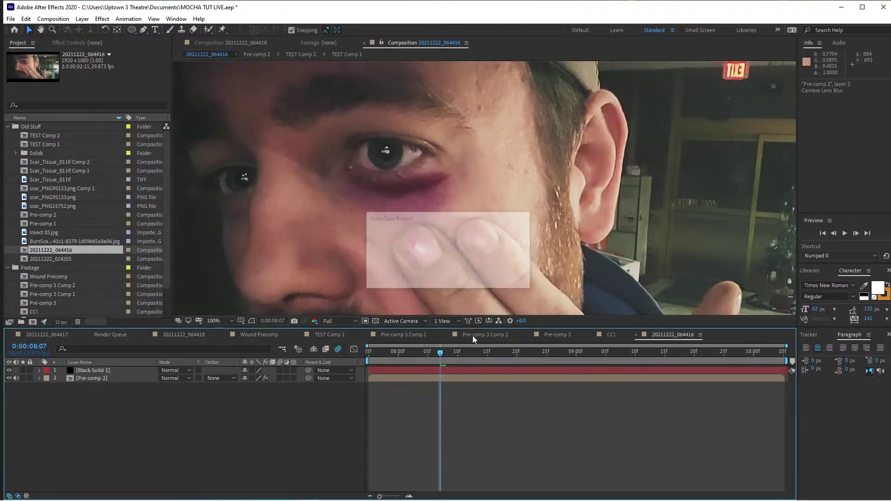
{"action": "left_click_drag", "start_coordinate": [441, 354], "coordinate": [283, 340]}
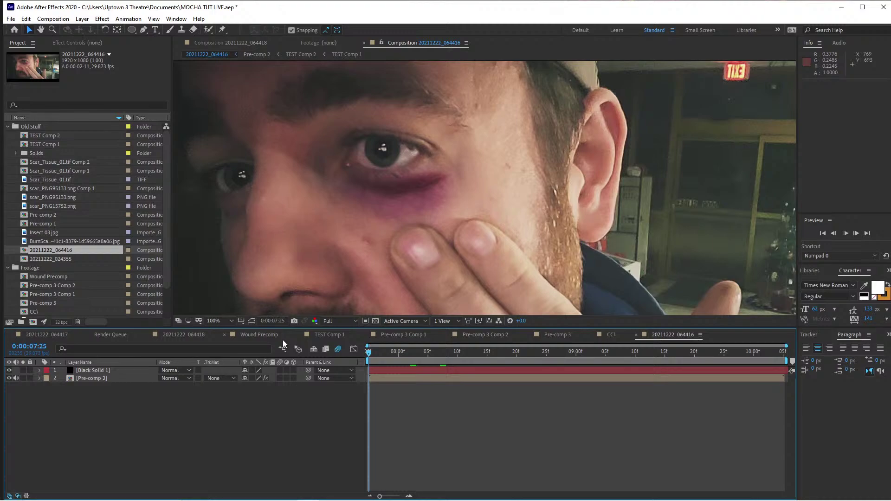
{"action": "key", "text": "space"}
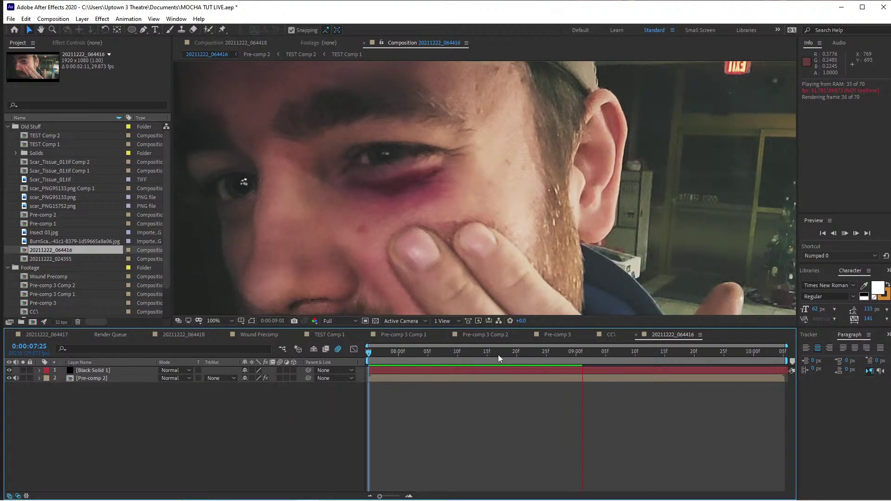
{"action": "left_click_drag", "start_coordinate": [584, 359], "coordinate": [413, 353]}
{"action": "left_click_drag", "start_coordinate": [398, 355], "coordinate": [528, 346]}
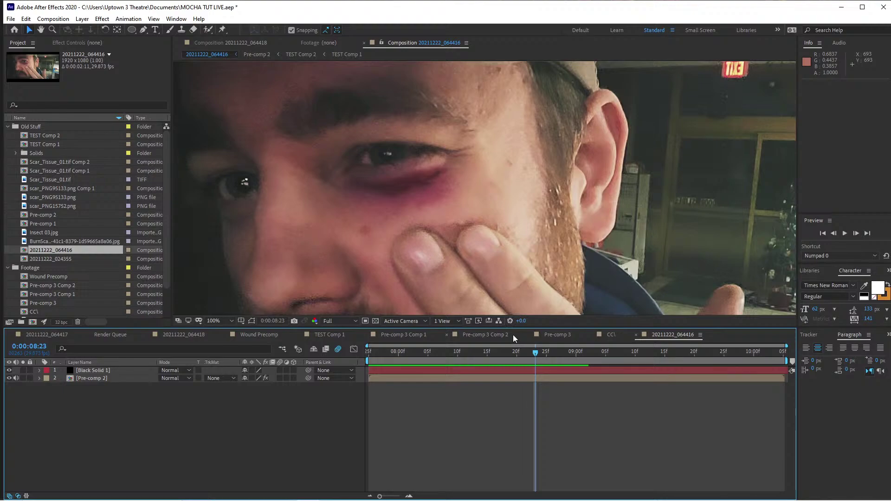